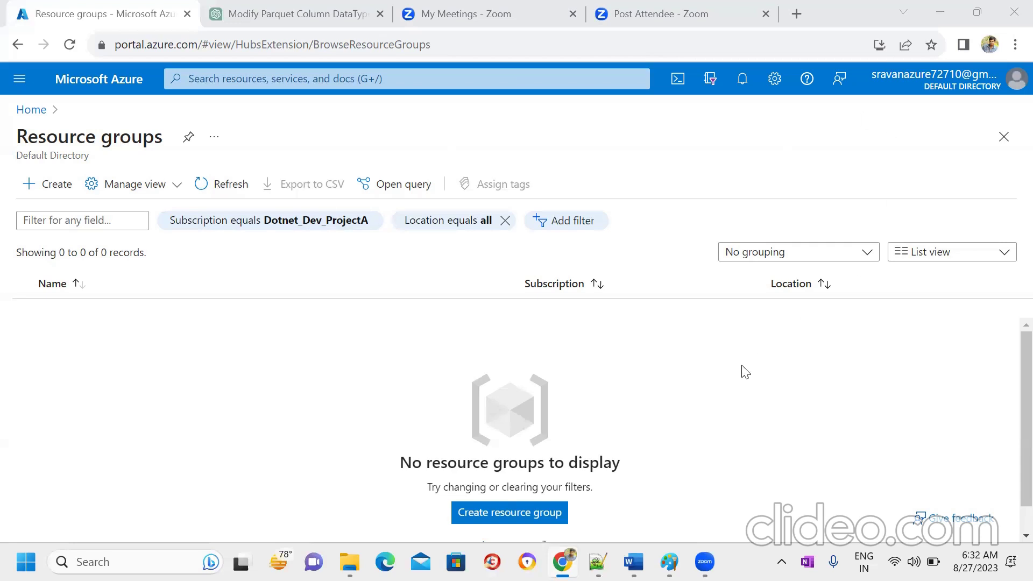
# Step: Switch to the blank Word document and write numbered item 1, "Load data from different RES API's to ADLS Gen2 with foreach"
pyautogui.click(634, 561)
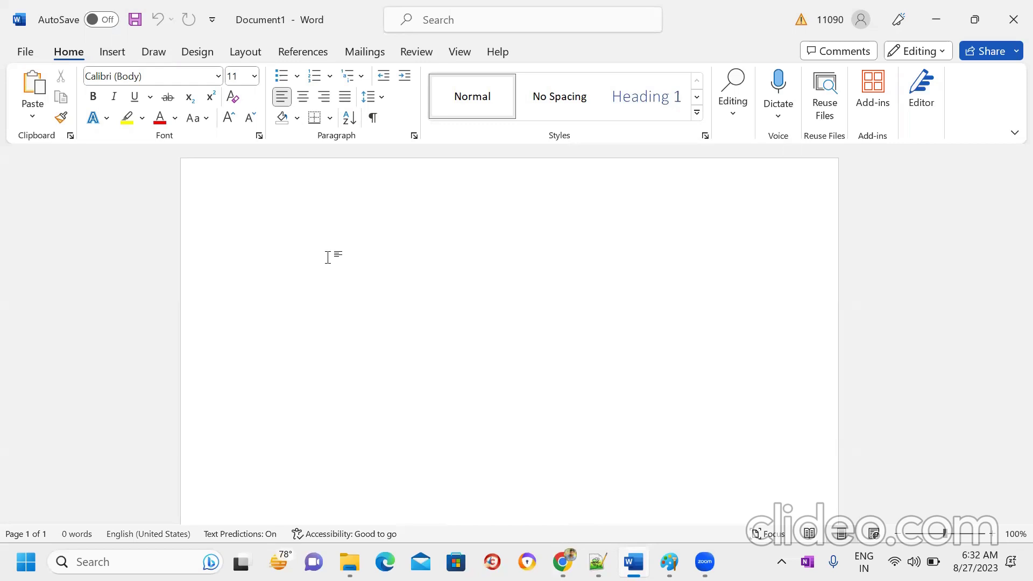
pyautogui.write('1. ')
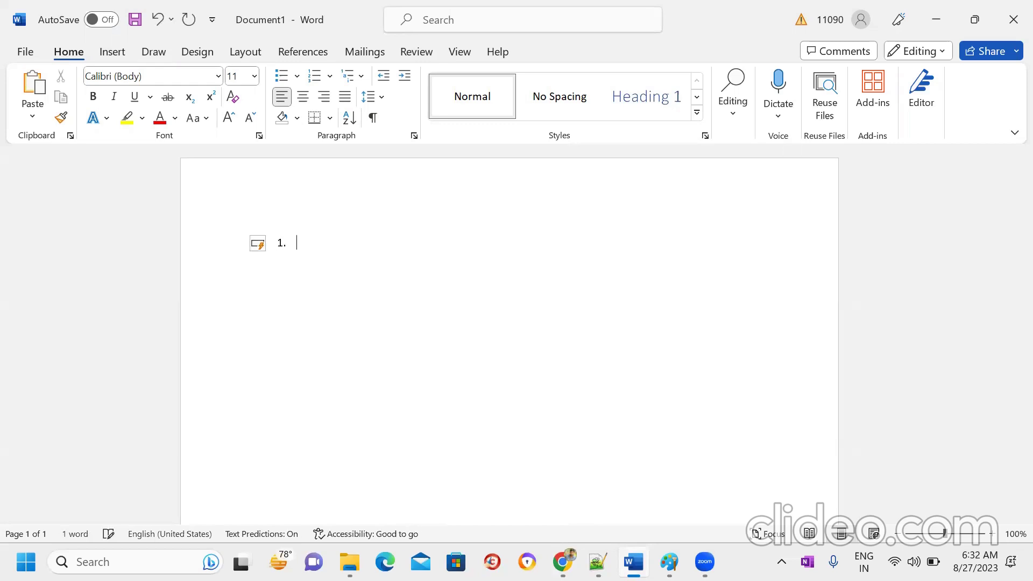
pyautogui.write('Load da')
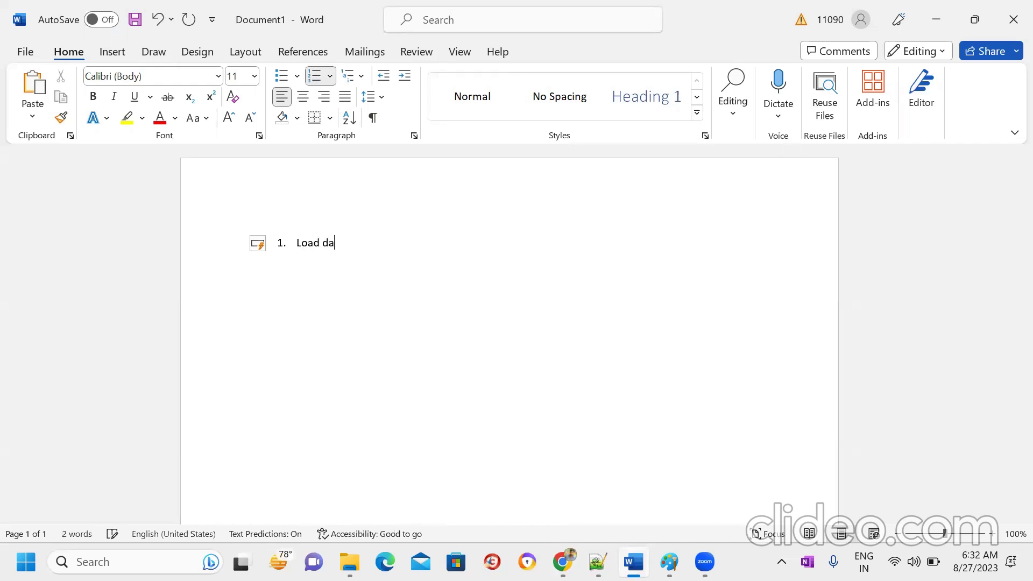
pyautogui.write('ta from different RES')
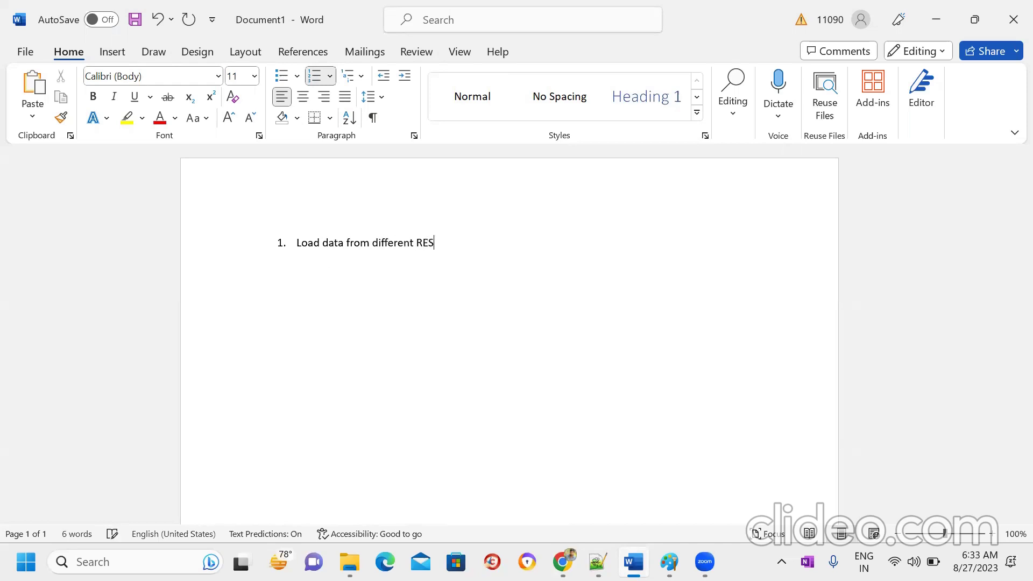
pyautogui.write(' AP')
pyautogui.write("I's")
pyautogui.write(' to ')
pyautogui.write('ADLS F')
pyautogui.press('BackSpace')
pyautogui.write('Gen2')
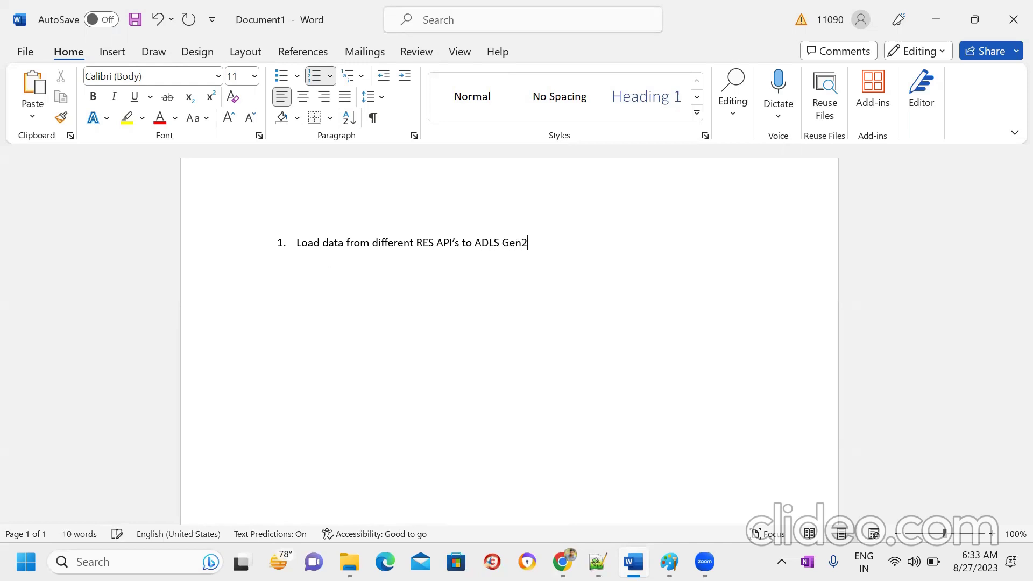
pyautogui.write(' with foreach')
# Step: Below the item, add an unnumbered "Estimations:" heading with a row of plain dashes under it, undoing the automatic border line
pyautogui.press('Return')
pyautogui.press('BackSpace')
pyautogui.press('Return')
pyautogui.press('BackSpace')
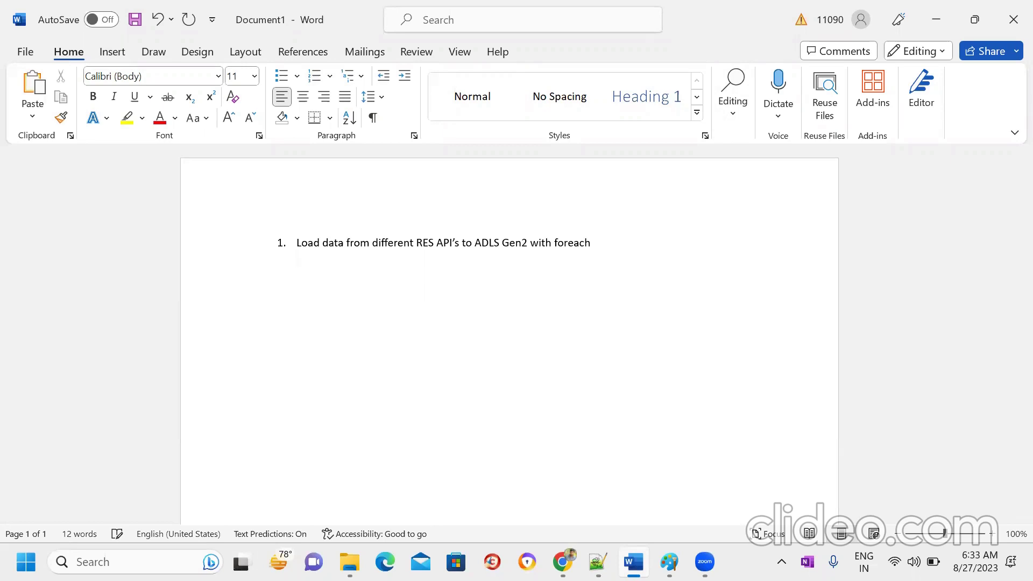
pyautogui.write('Estimations:')
pyautogui.press('Return')
pyautogui.write('---------------')
pyautogui.press('Return')
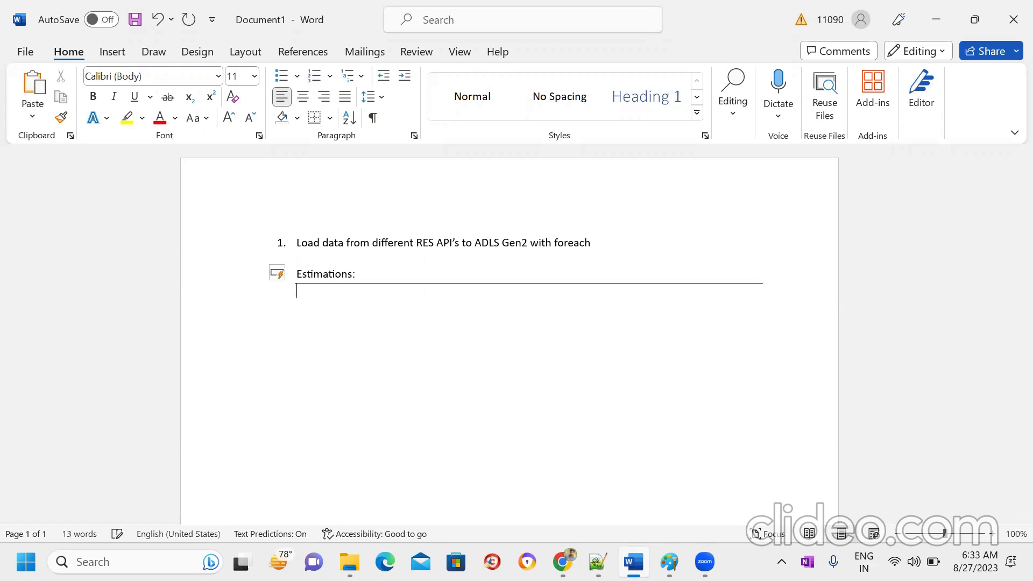
pyautogui.hotkey('ctrl', 'z')
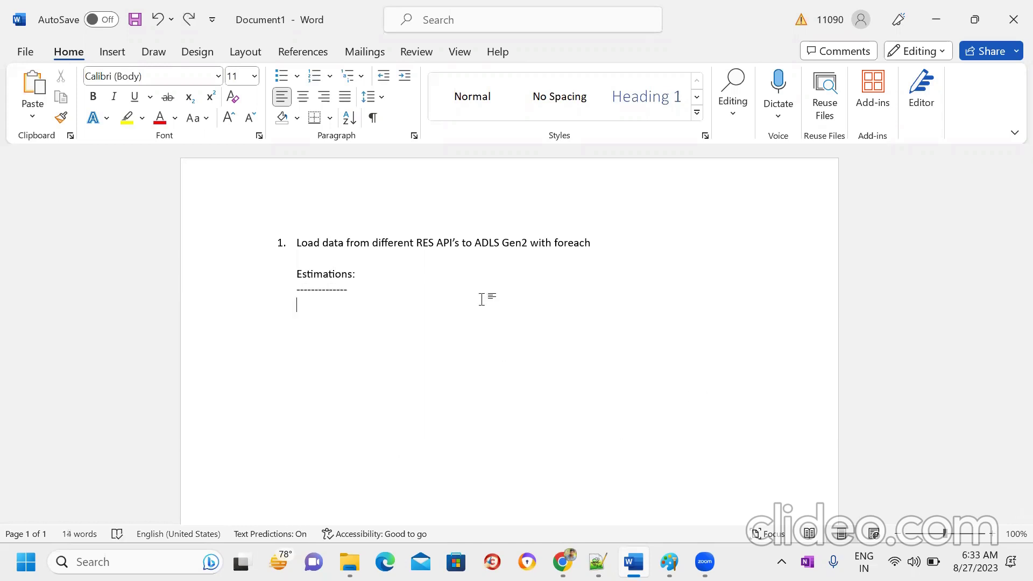
# Step: Start a numbered list under Estimations with "REST API's URL" as the first item
pyautogui.write('1. Res')
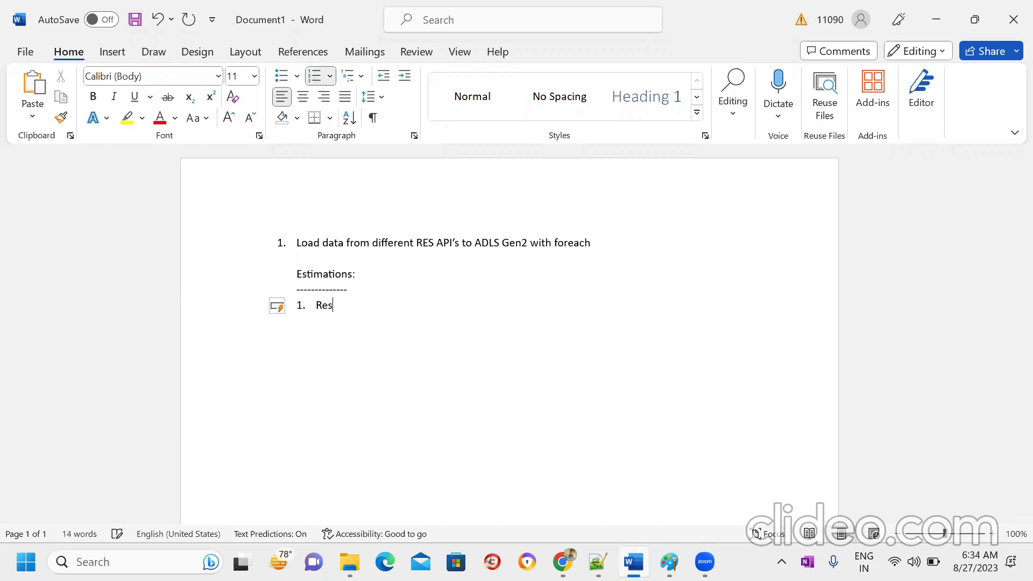
pyautogui.write('t API')
pyautogui.press('BackSpace')
pyautogui.press('BackSpace')
pyautogui.press('BackSpace')
pyautogui.press('BackSpace')
pyautogui.press('BackSpace')
pyautogui.press('BackSpace')
pyautogui.press('BackSpace')
pyautogui.write('EST API')
pyautogui.write("'s U")
pyautogui.write('RL')
pyautogui.press('Return')
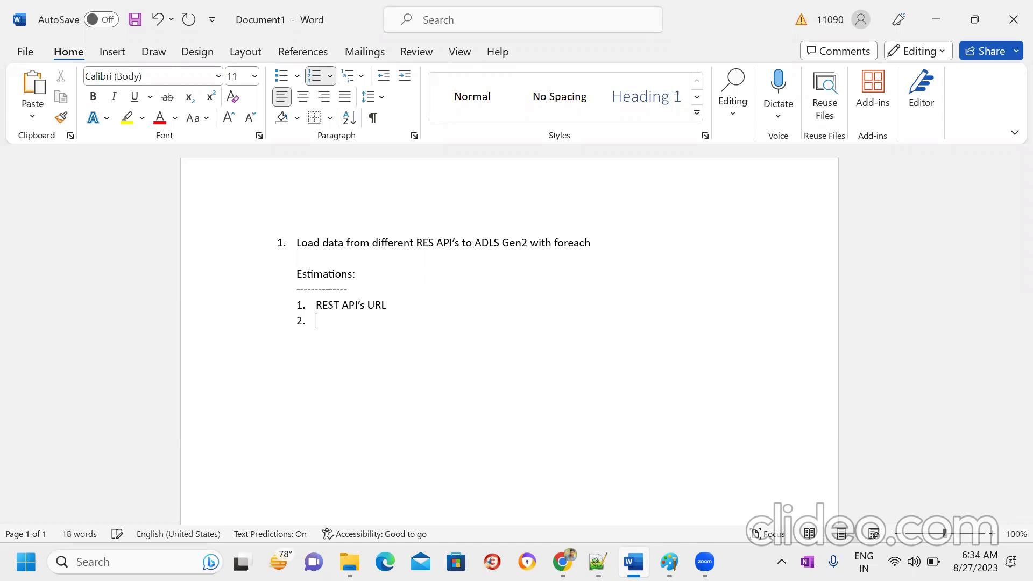
# Step: Add "ADLS Gen2" and "Azure data factory" as items 2 and 3 of the Estimations list
pyautogui.write('ADLS Gen2')
pyautogui.press('Return')
pyautogui.write('Azure data factory')
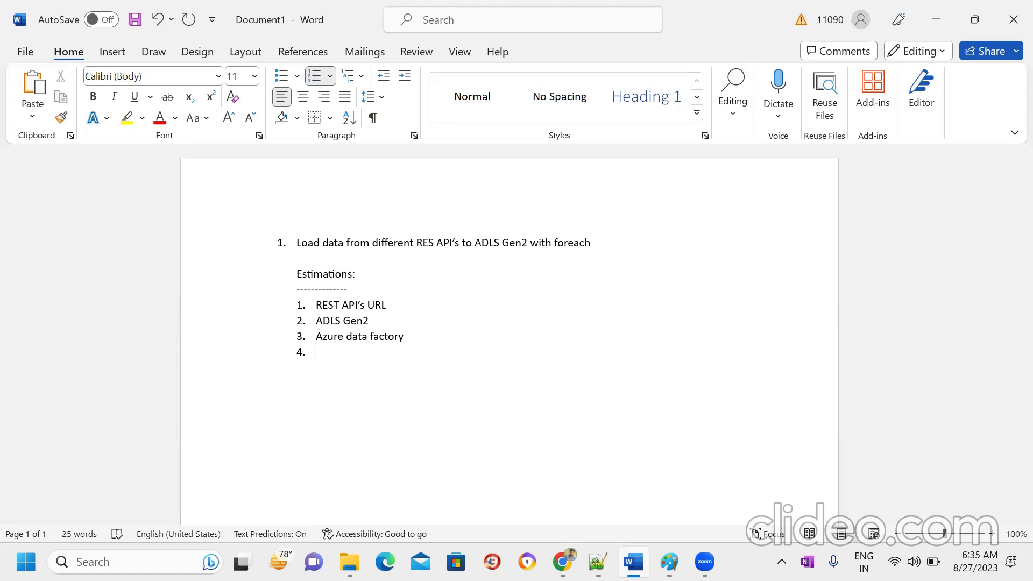
# Step: Write Estimations item 4 as "One linked service for REST API's,", copying the API wording from item 1
pyautogui.write('One linked service for')
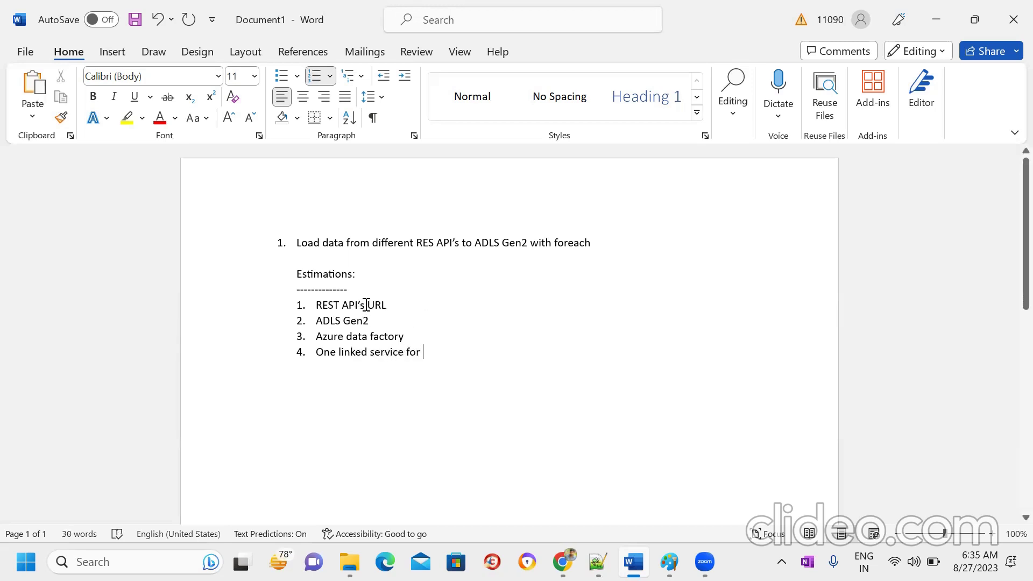
pyautogui.moveTo(341, 305); pyautogui.dragTo(318, 306)
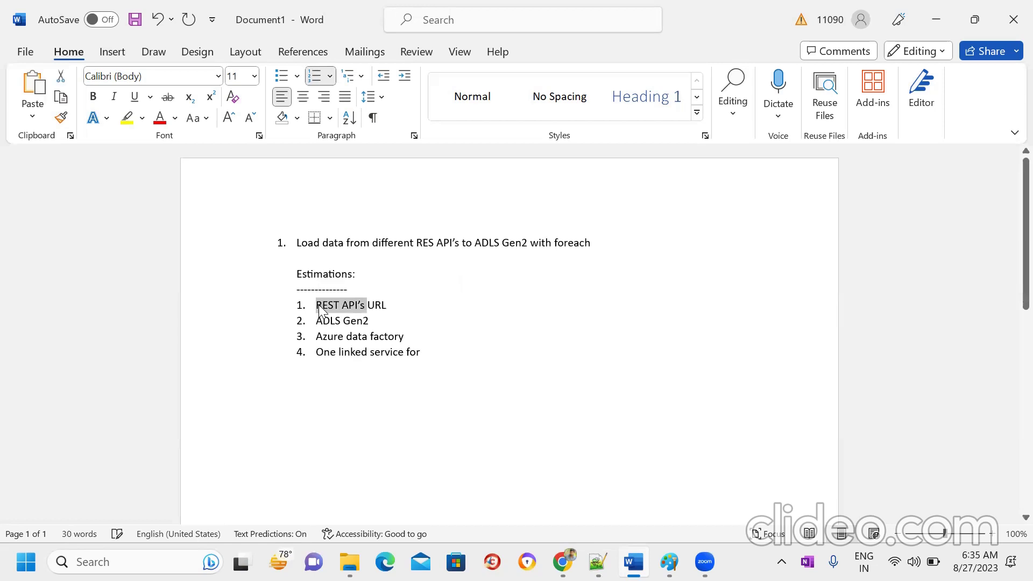
pyautogui.hotkey('ctrl', 'c')
pyautogui.click(452, 353)
pyautogui.hotkey('ctrl', 'v')
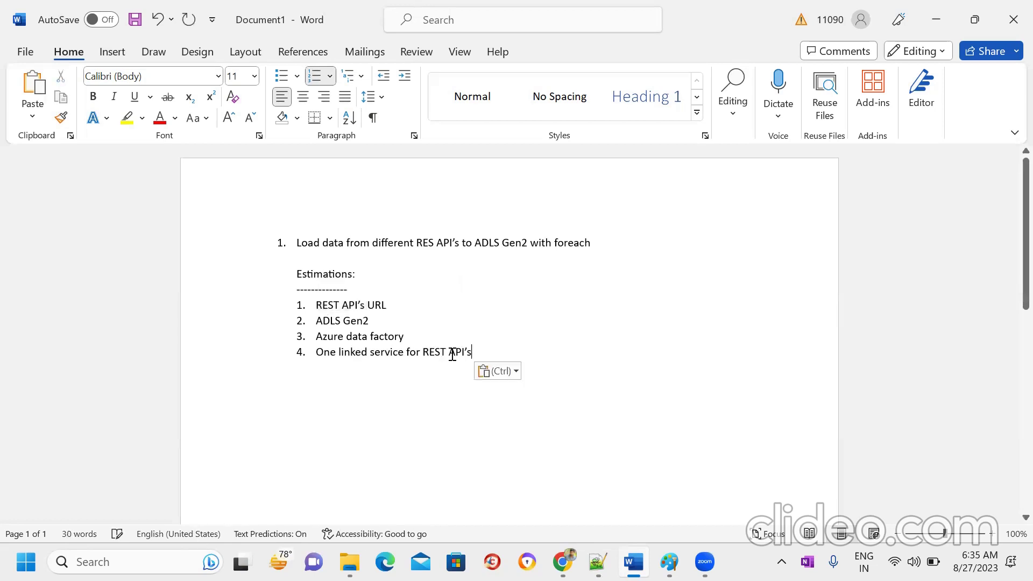
pyautogui.write(', ')
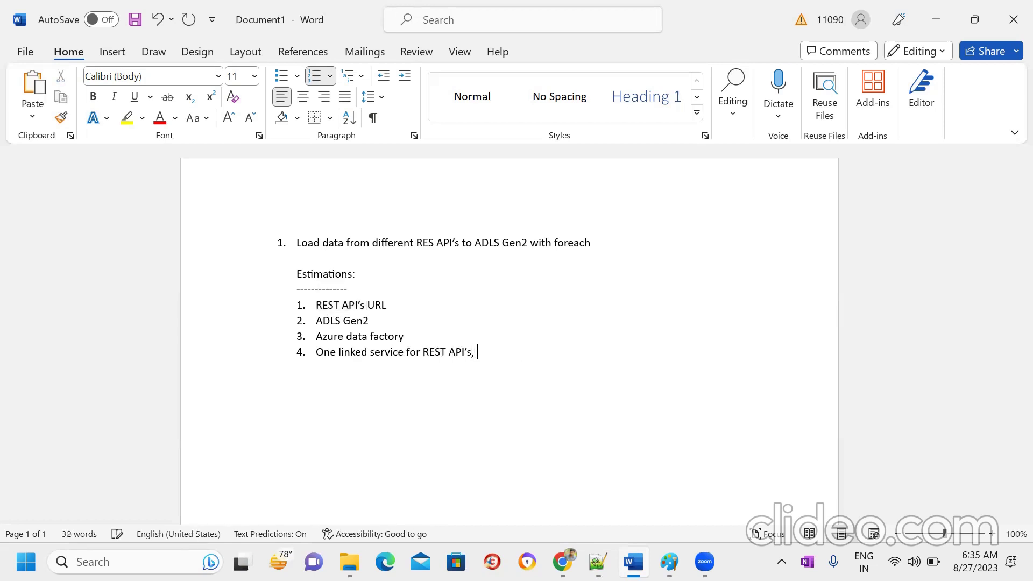
# Step: Extend Estimations item 4 with "Another linked service for ADLS Gen2", reusing the text of item 2
pyautogui.write('Another linked')
pyautogui.press('Tab')
pyautogui.write('for')
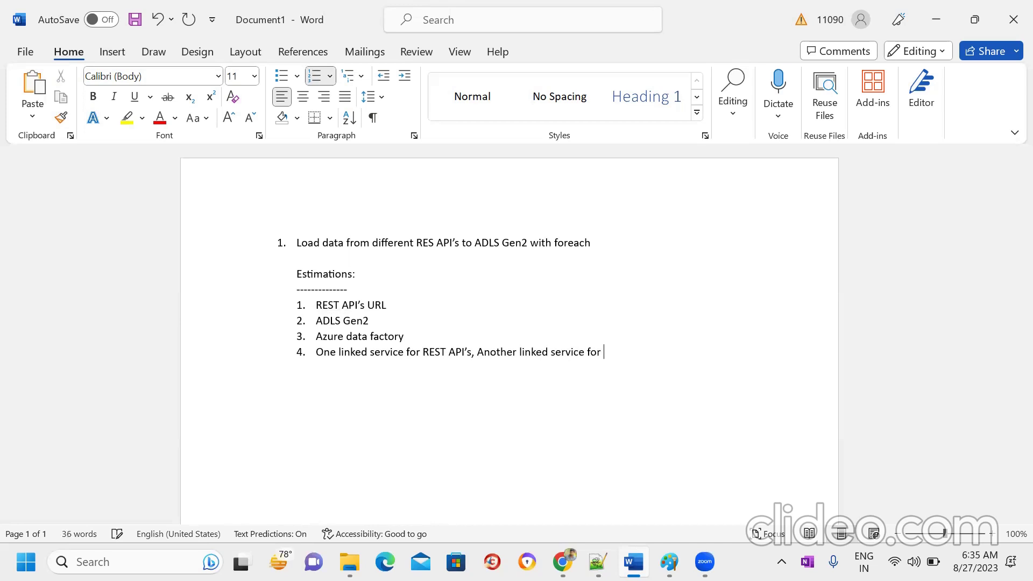
pyautogui.moveTo(375, 323); pyautogui.dragTo(321, 325)
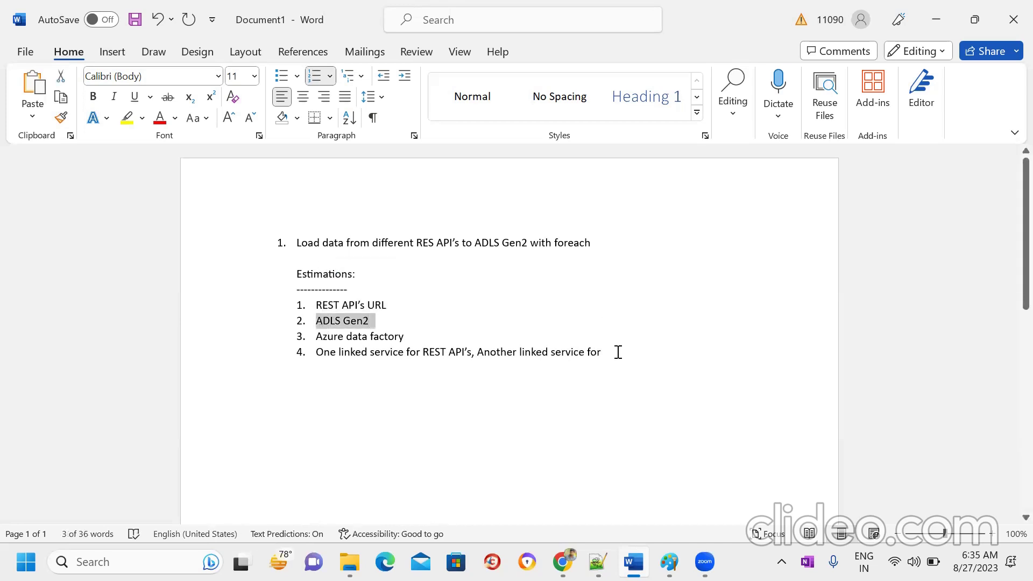
pyautogui.click(619, 352)
pyautogui.hotkey('ctrl', 'v')
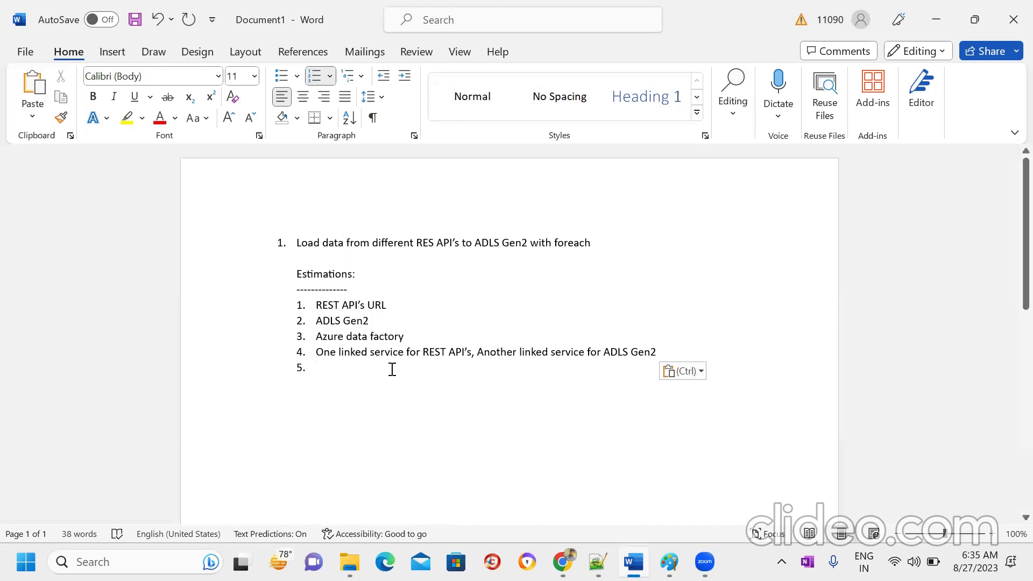
# Step: Add "Datasets" and "Pipeline" as items 5 and 6 of the Estimations list
pyautogui.write('datasets')
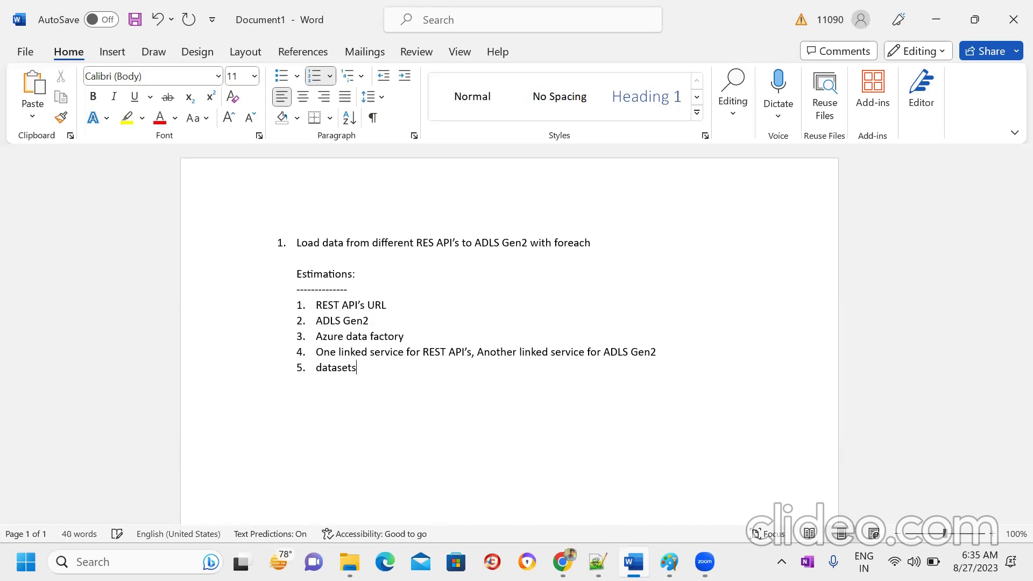
pyautogui.press('Return')
pyautogui.write('Pipeline')
pyautogui.press('Return')
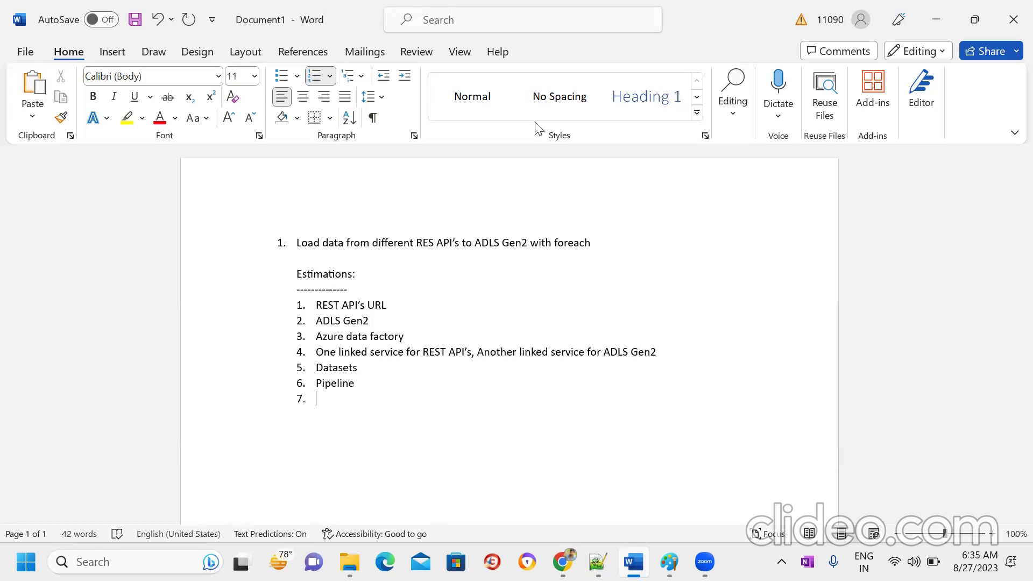
# Step: Add "Foreach, copy activity" and "Schedule trigger" as items 7 and 8 of the Estimations list
pyautogui.write('Foreach, copy activity')
pyautogui.press('Return')
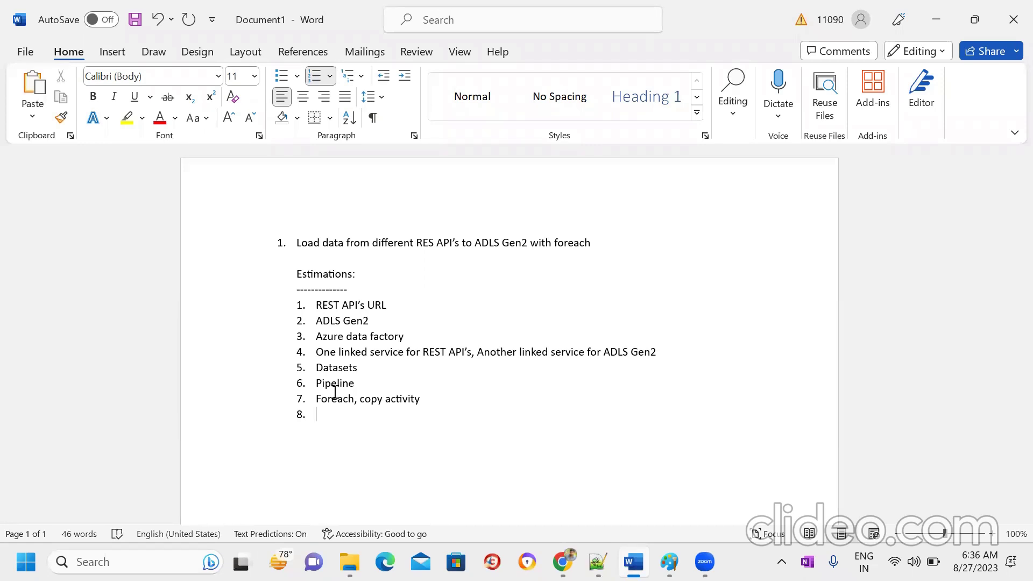
pyautogui.write('Schedule trigger')
pyautogui.press('Return')
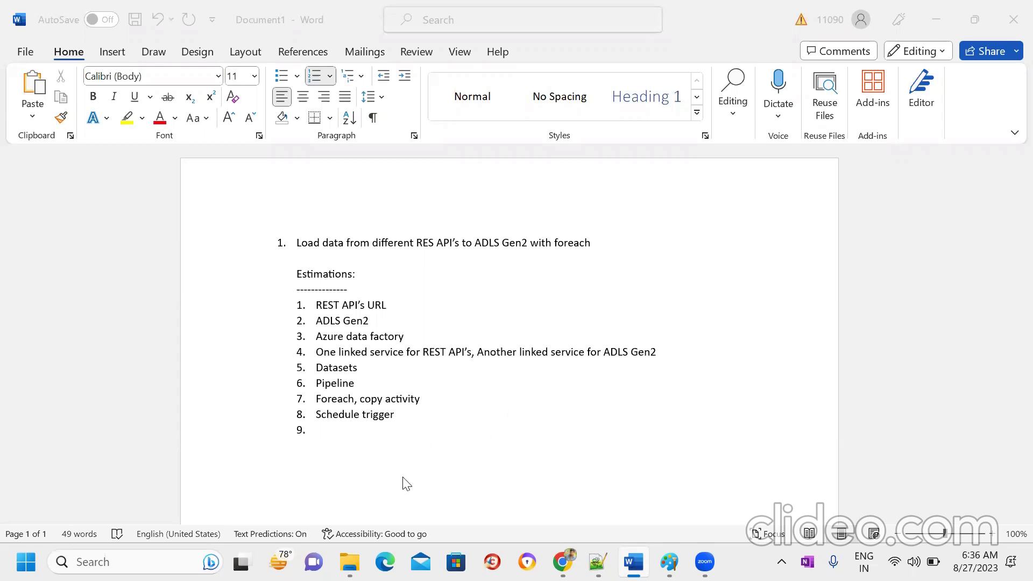
# Step: End the Estimations list after item 8 and add a "Scenarios:" heading below it
pyautogui.click(323, 433)
pyautogui.press('BackSpace')
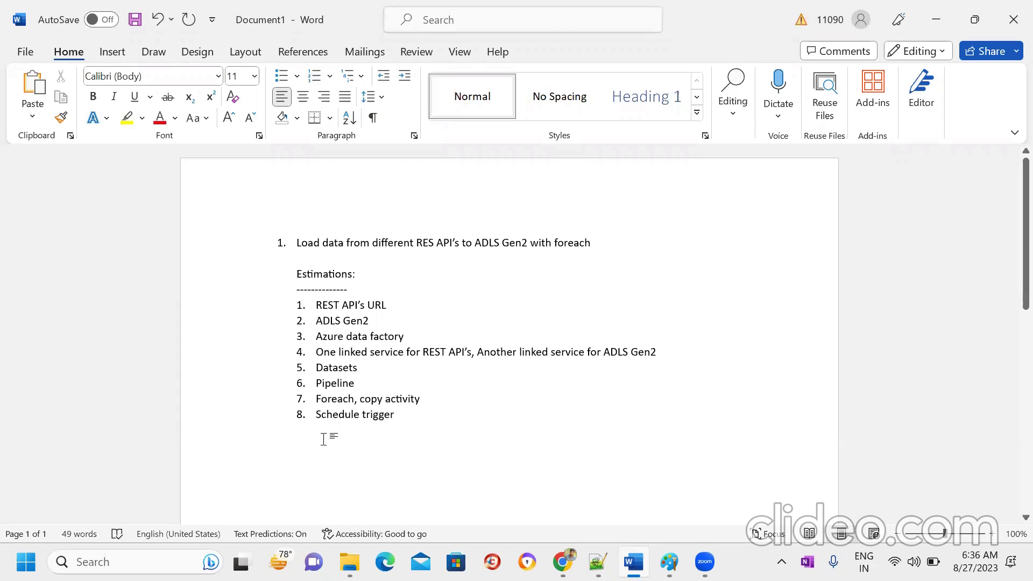
pyautogui.write('Sc')
pyautogui.press('BackSpace')
pyautogui.write('cenarios:')
pyautogui.press('Return')
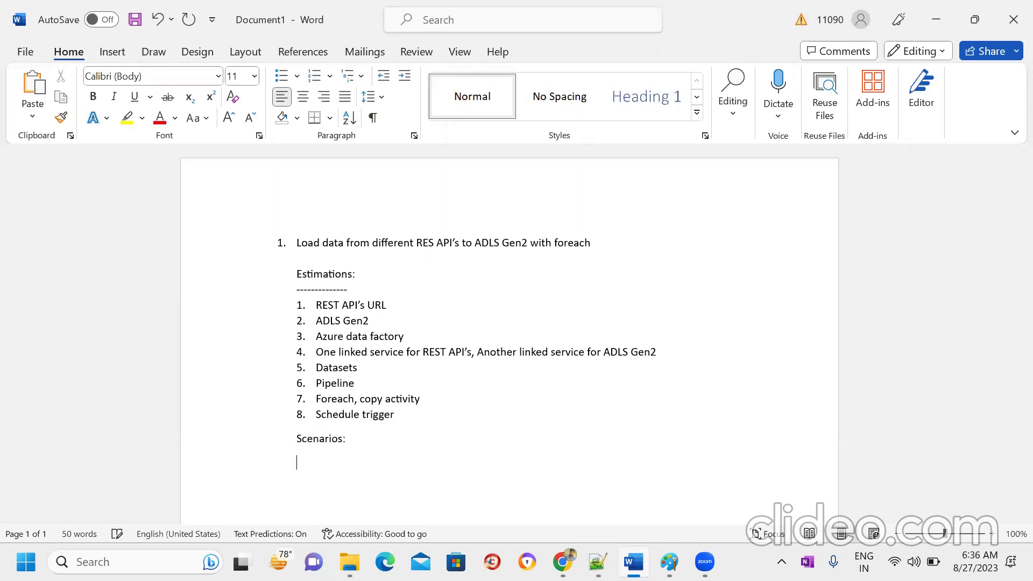
# Step: Start a numbered list under Scenarios with "Copying data from different REST URL's" as the first item
pyautogui.write('1.')
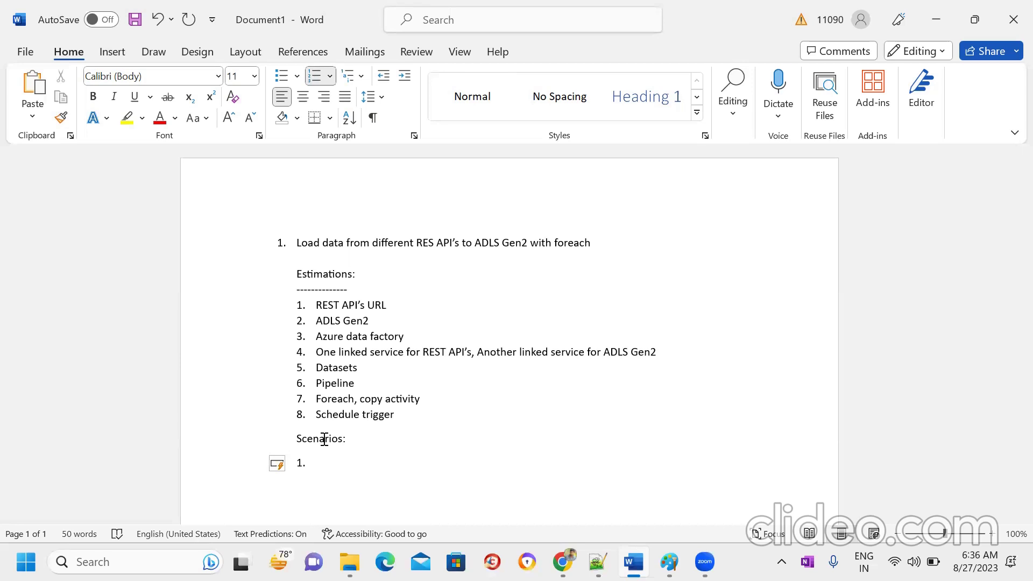
pyautogui.write('Copying data from different RE')
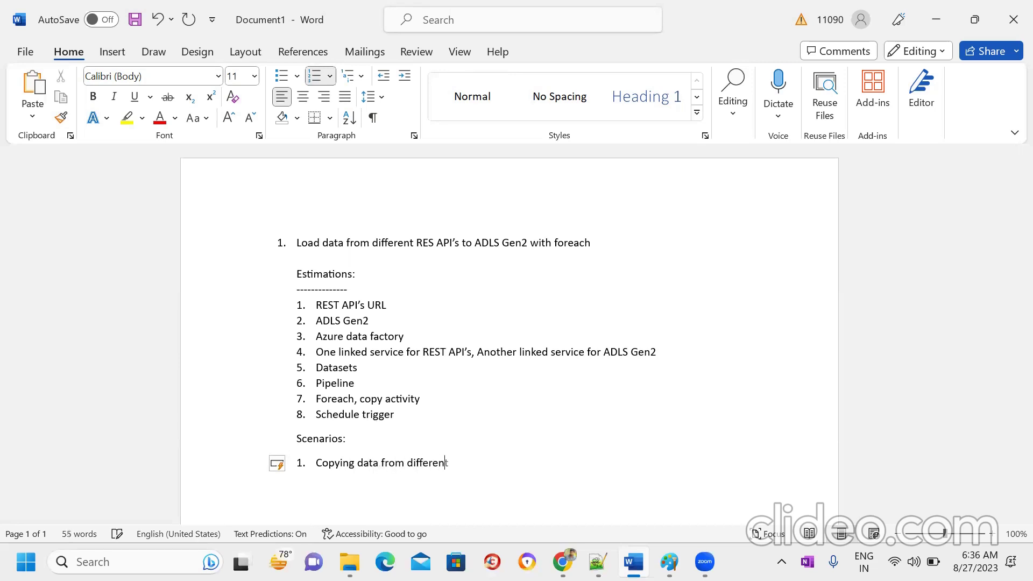
pyautogui.write("ST URL's")
pyautogui.press('Return')
# Step: Add "How to create REST URL's dynamically" as the second scenario
pyautogui.write('How ')
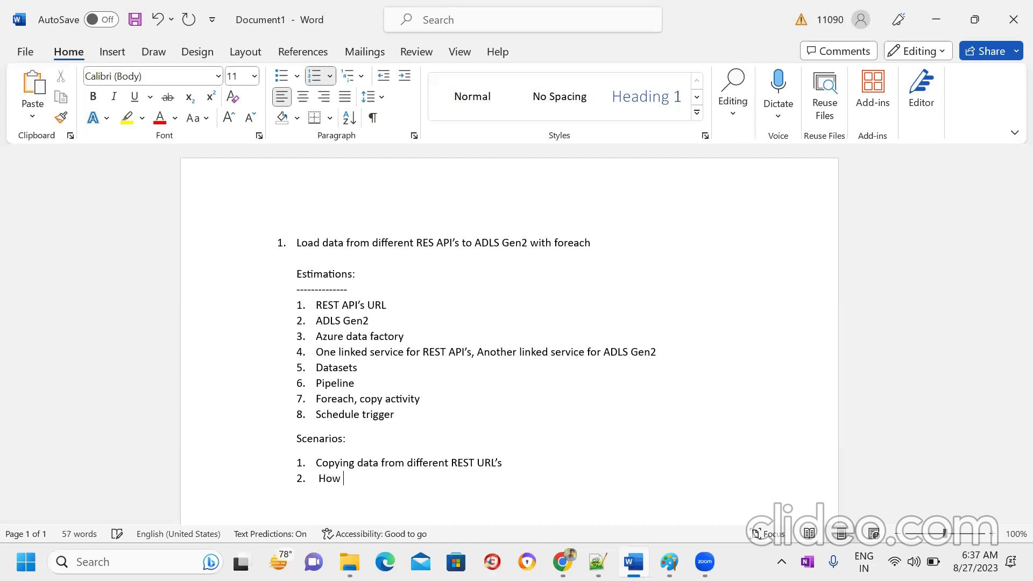
pyautogui.write('to create REST U')
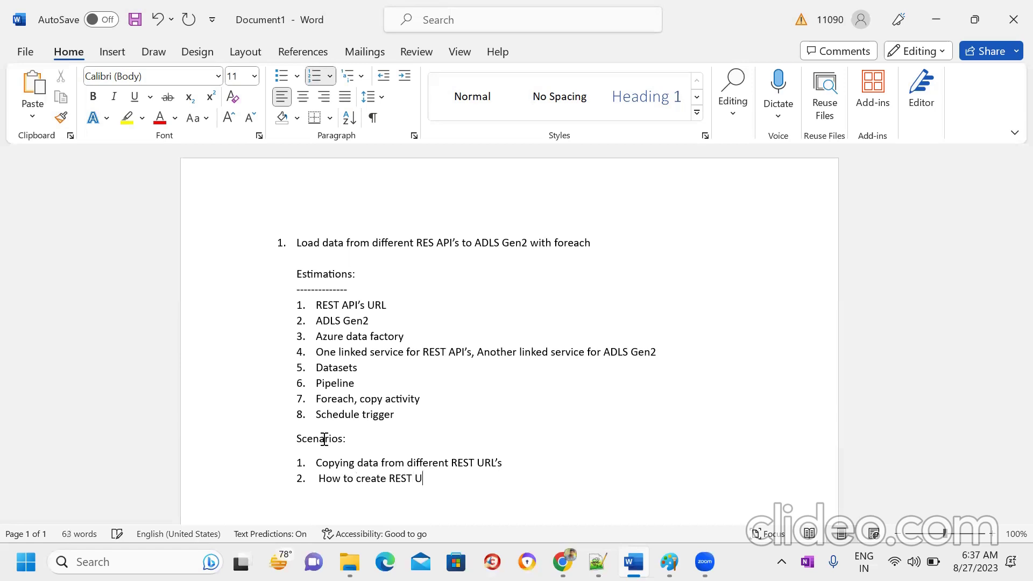
pyautogui.write("RL's ")
pyautogui.write('dynamical')
pyautogui.write('ly')
pyautogui.press('Return')
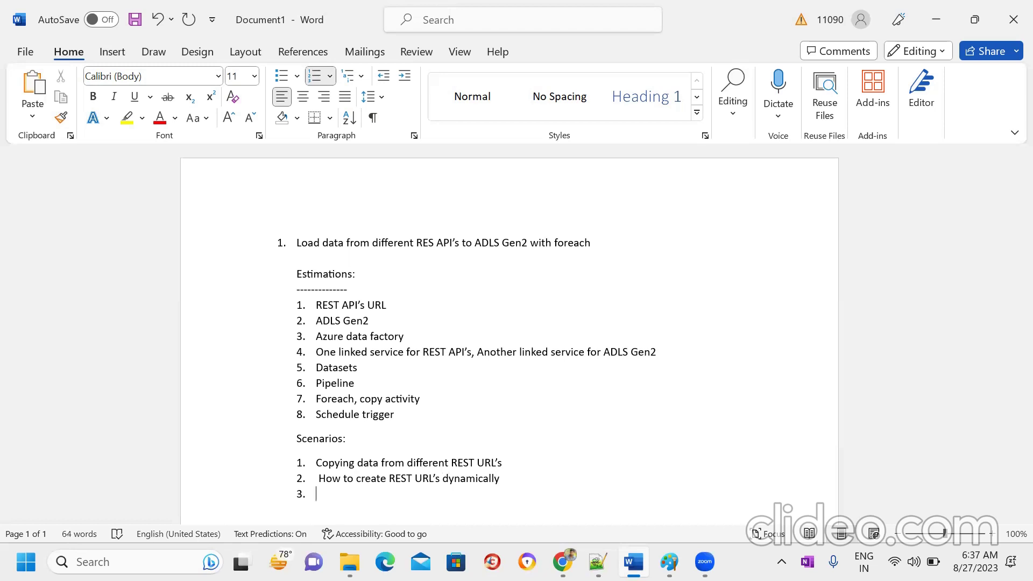
# Step: Add "How to create linked service parameters" as the third scenario
pyautogui.write('How to create linked')
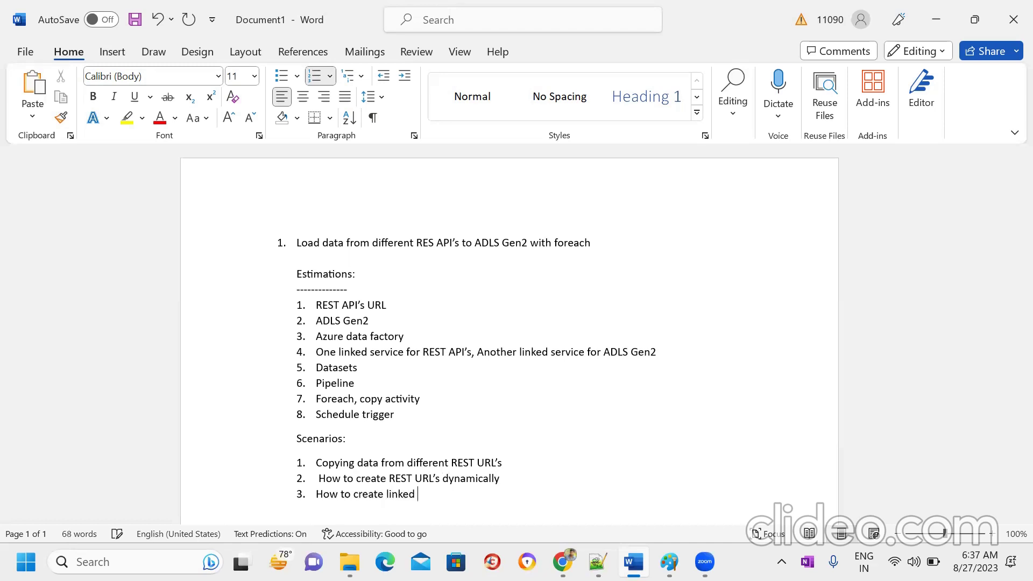
pyautogui.write(' service param')
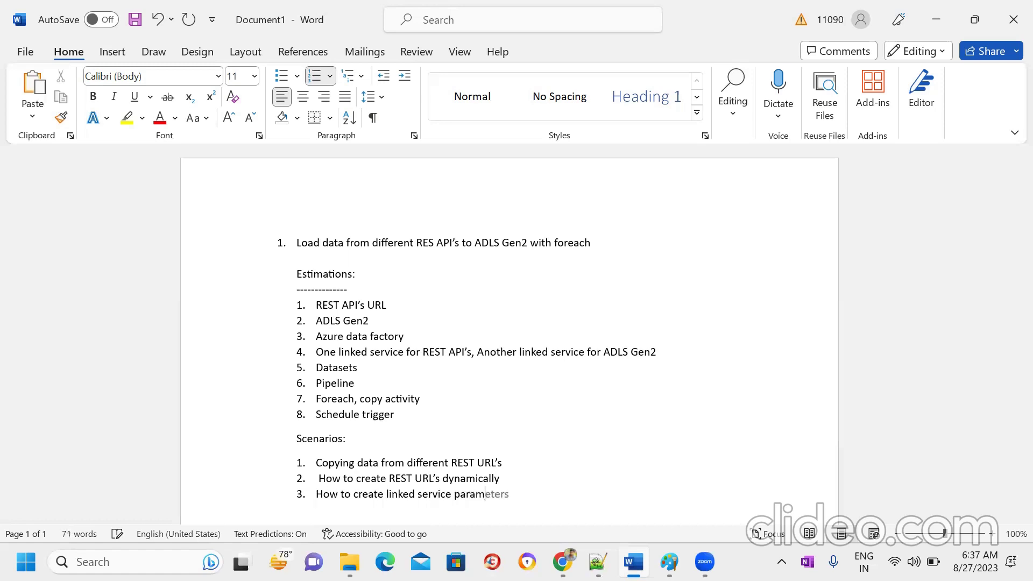
pyautogui.write('eters')
pyautogui.press('Return')
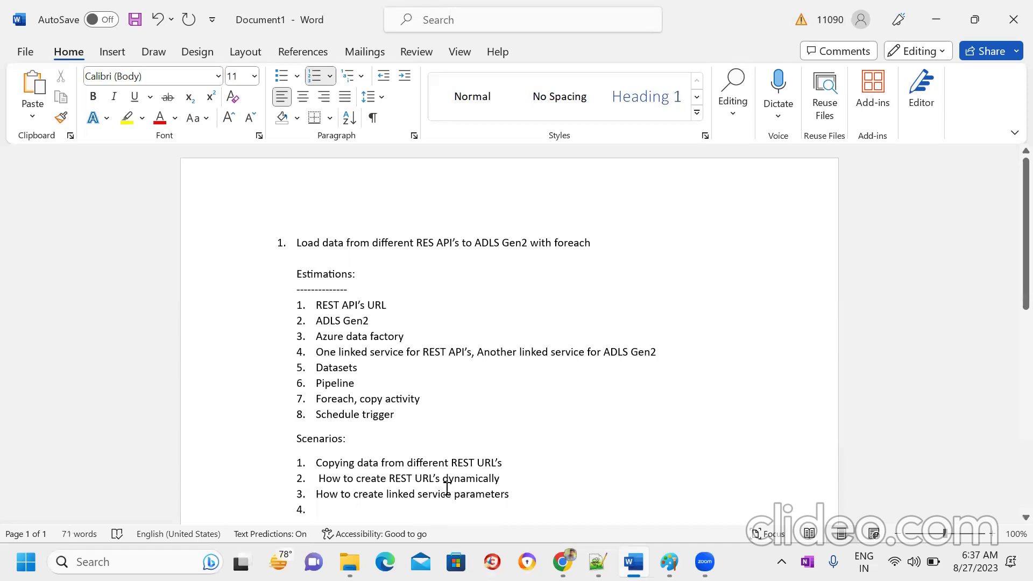
# Step: Duplicate the third scenario as item 4 and reword the copy to "How to create dataset parameters"
pyautogui.moveTo(518, 494); pyautogui.dragTo(318, 493)
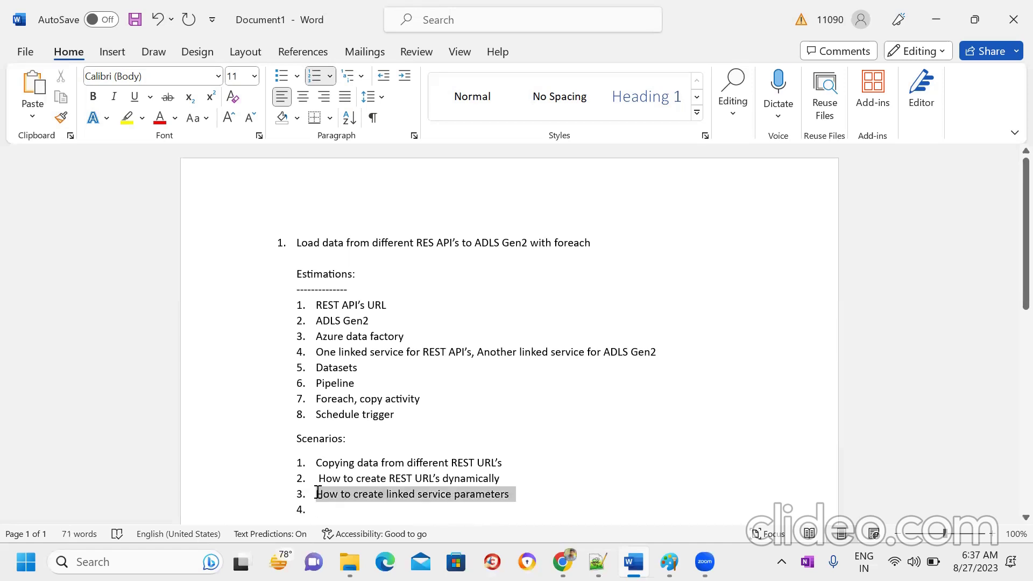
pyautogui.click(338, 512)
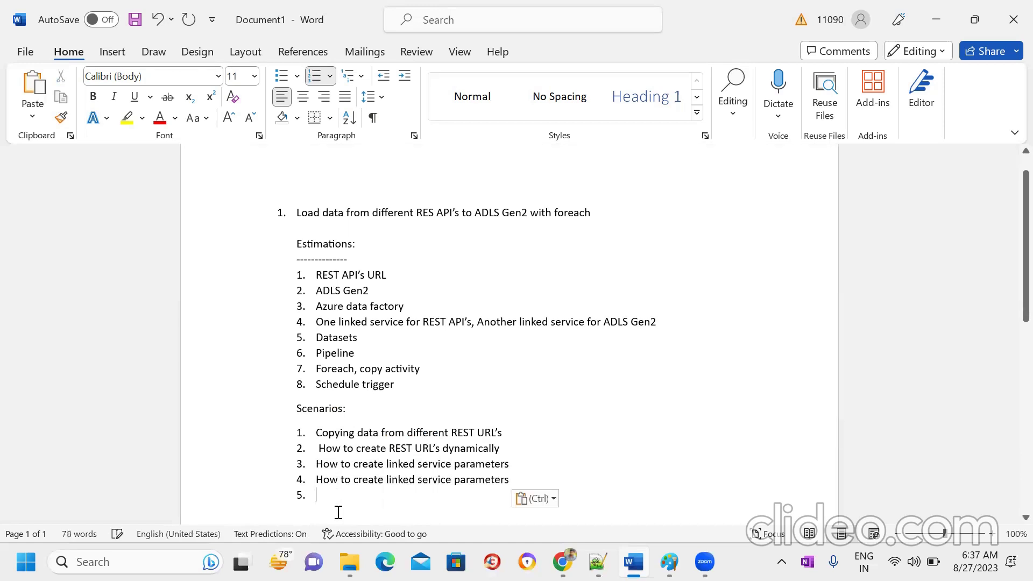
pyautogui.doubleClick(399, 480)
pyautogui.write('dataset')
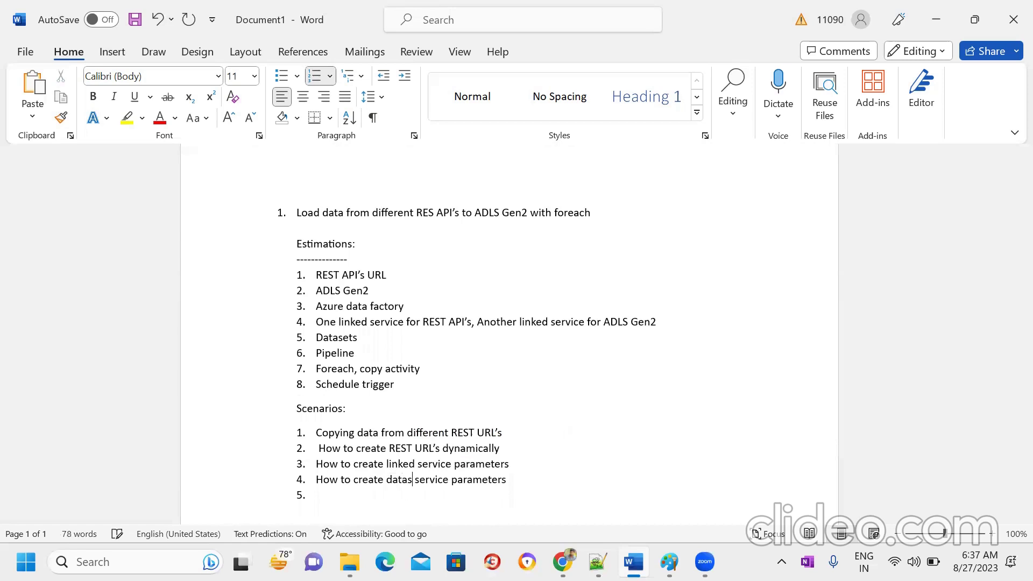
pyautogui.doubleClick(441, 480)
pyautogui.press('BackSpace')
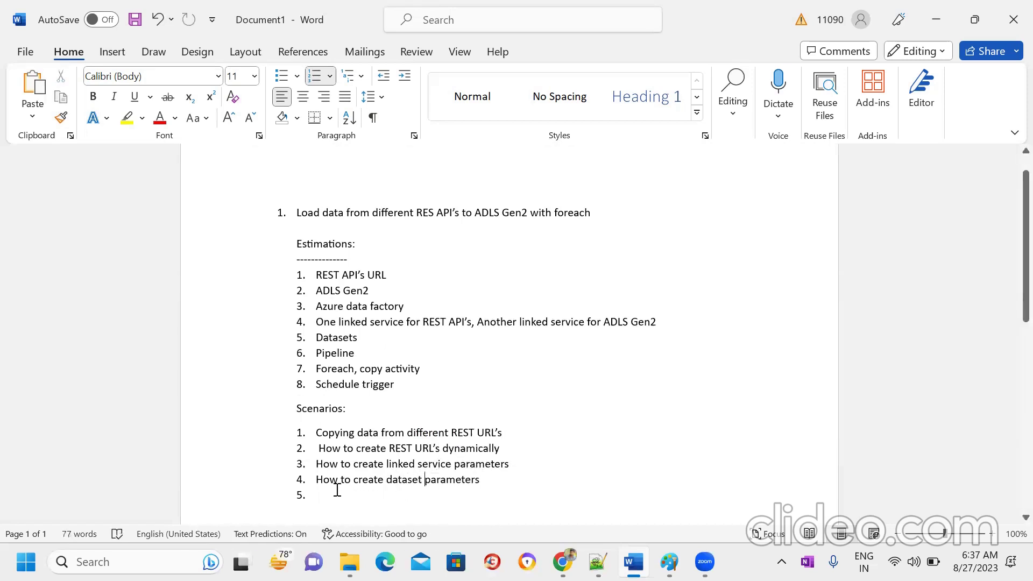
# Step: Add "How to create pipeline parameters" as the fifth scenario from the copied text and remove the empty list item below it
pyautogui.hotkey('ctrl', 'v')
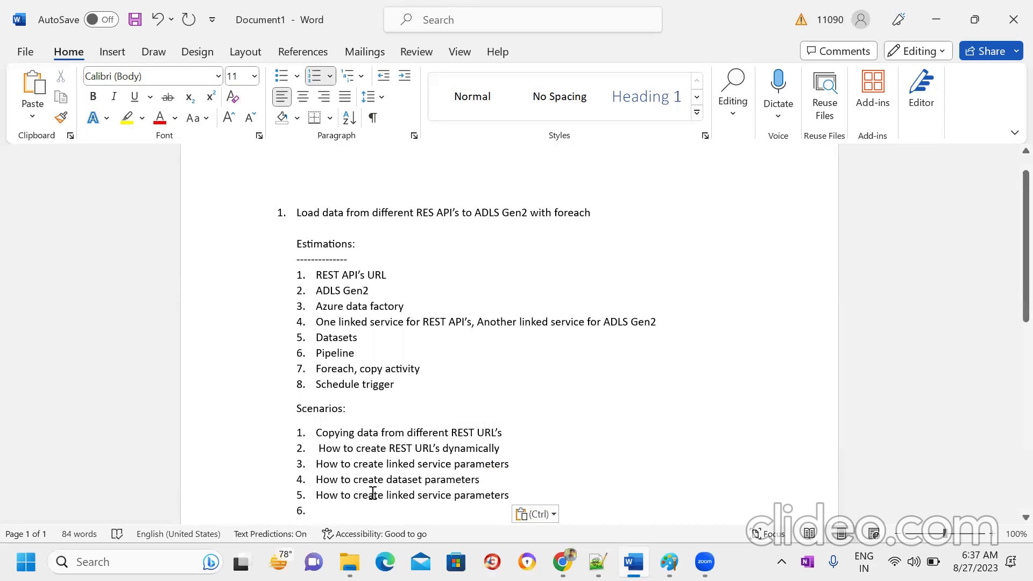
pyautogui.doubleClick(398, 495)
pyautogui.write('pipeline')
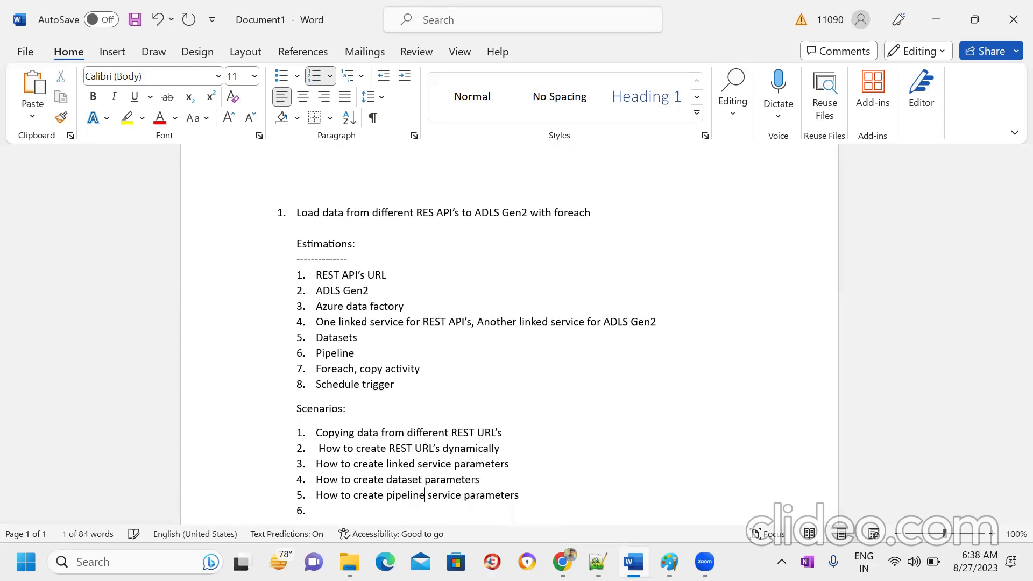
pyautogui.doubleClick(437, 495)
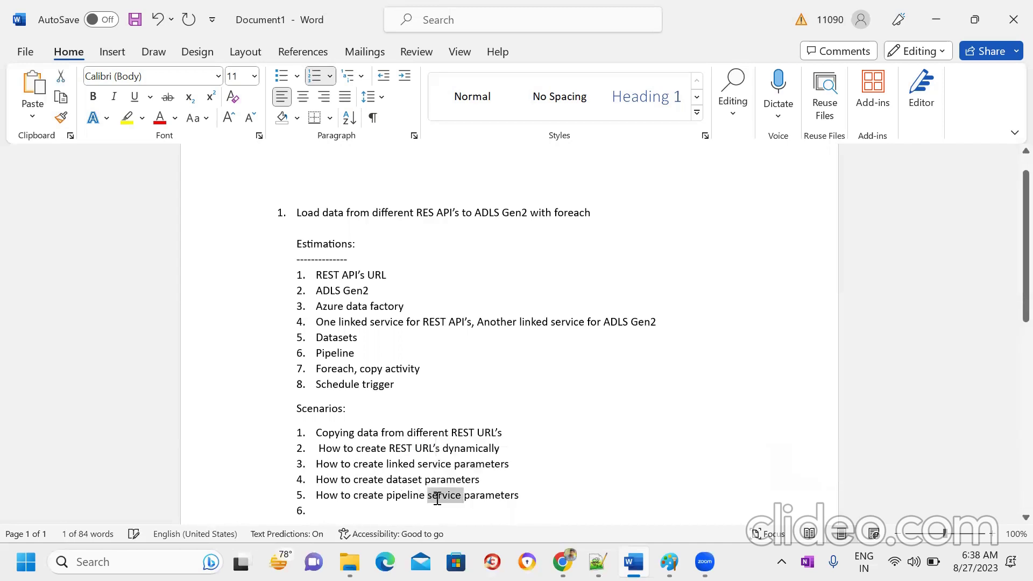
pyautogui.press('BackSpace')
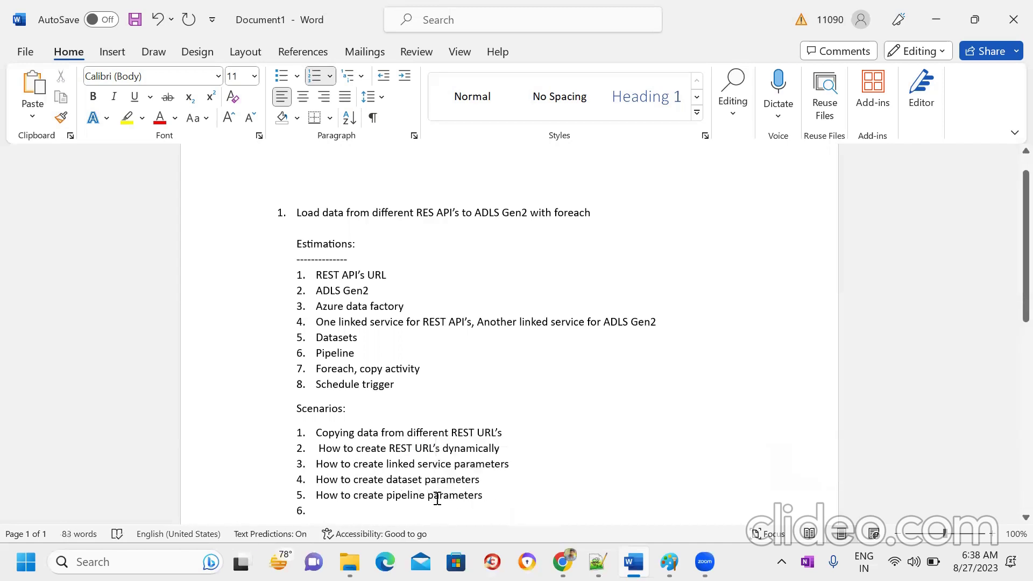
pyautogui.press('BackSpace')
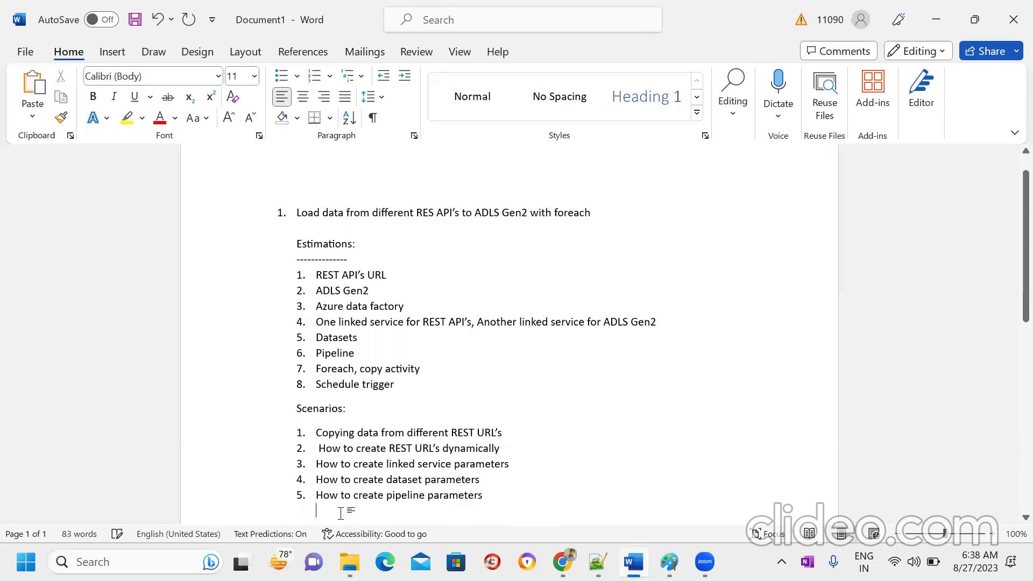
pyautogui.press('BackSpace')
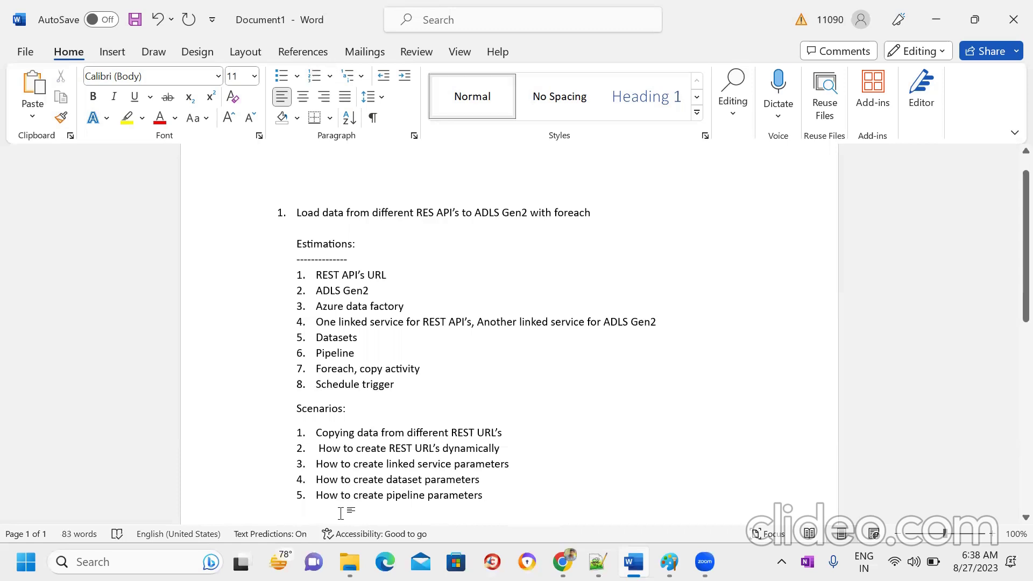
# Step: Make the "Scenarios:" and "Estimations:" headings bold
pyautogui.moveTo(353, 408); pyautogui.dragTo(284, 415)
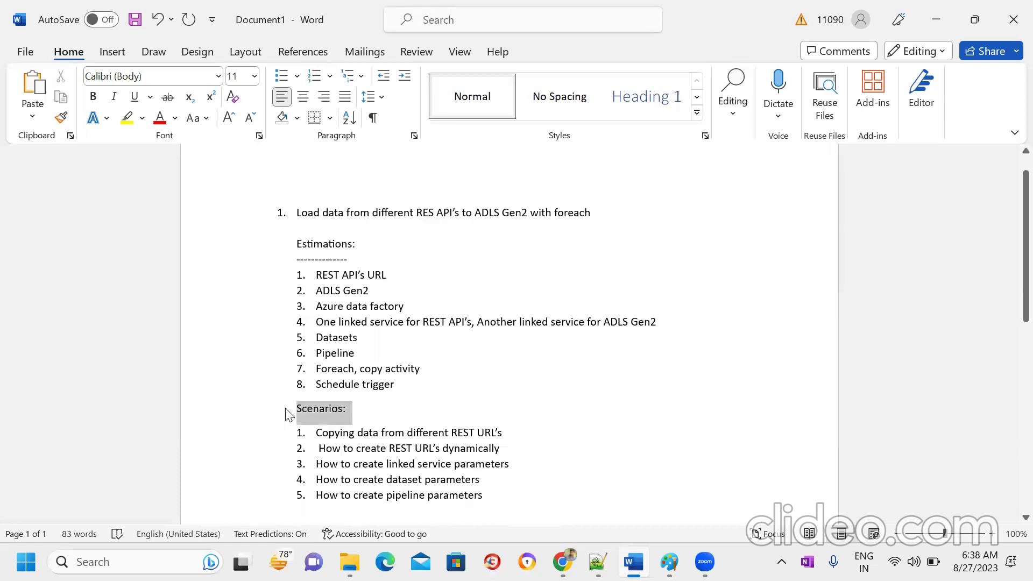
pyautogui.click(92, 97)
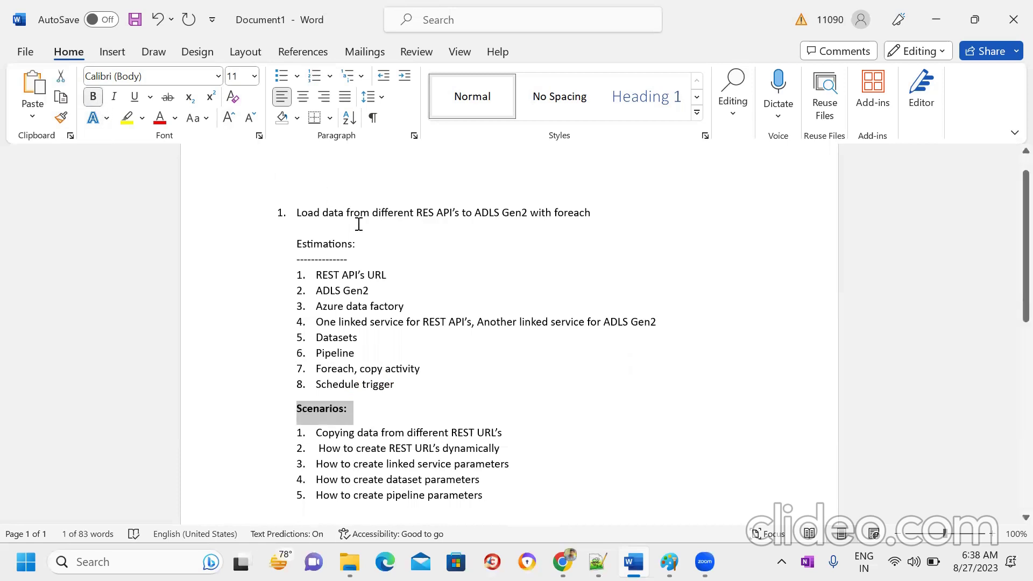
pyautogui.moveTo(362, 244); pyautogui.dragTo(292, 245)
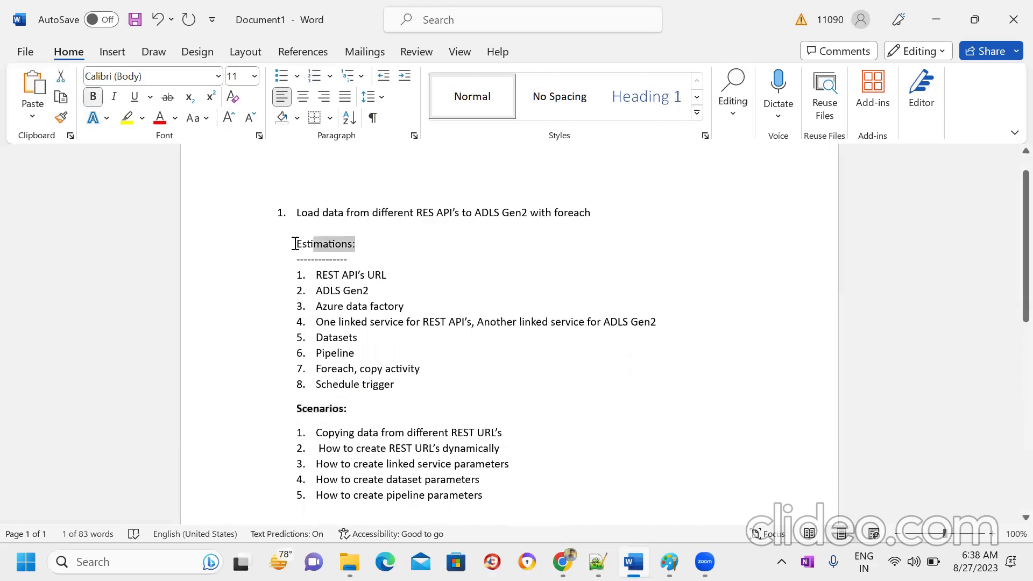
pyautogui.click(93, 97)
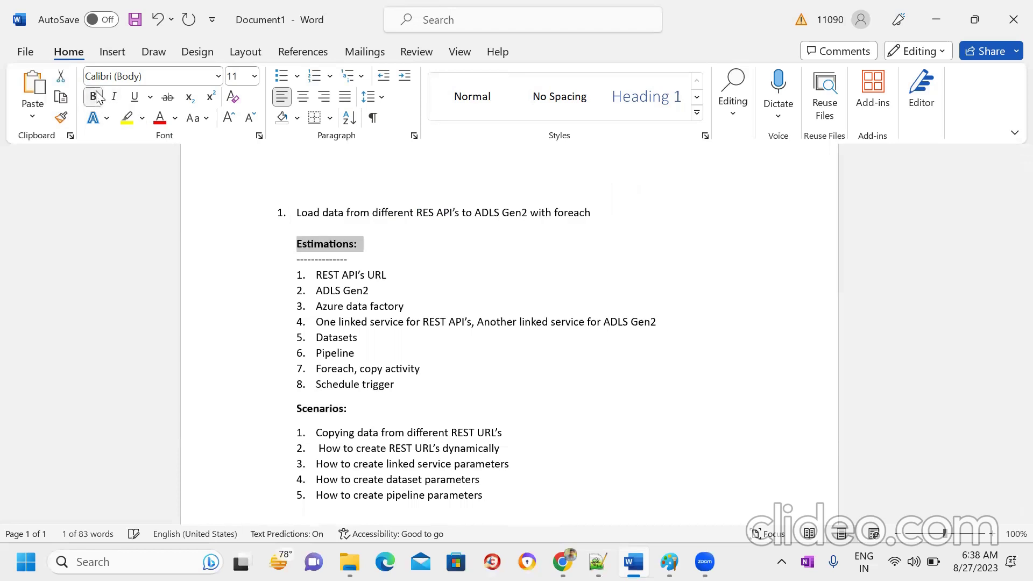
# Step: Add "Copy data from REST API to ADLS Gen2" as the sixth scenario
pyautogui.click(485, 495)
pyautogui.press('Return')
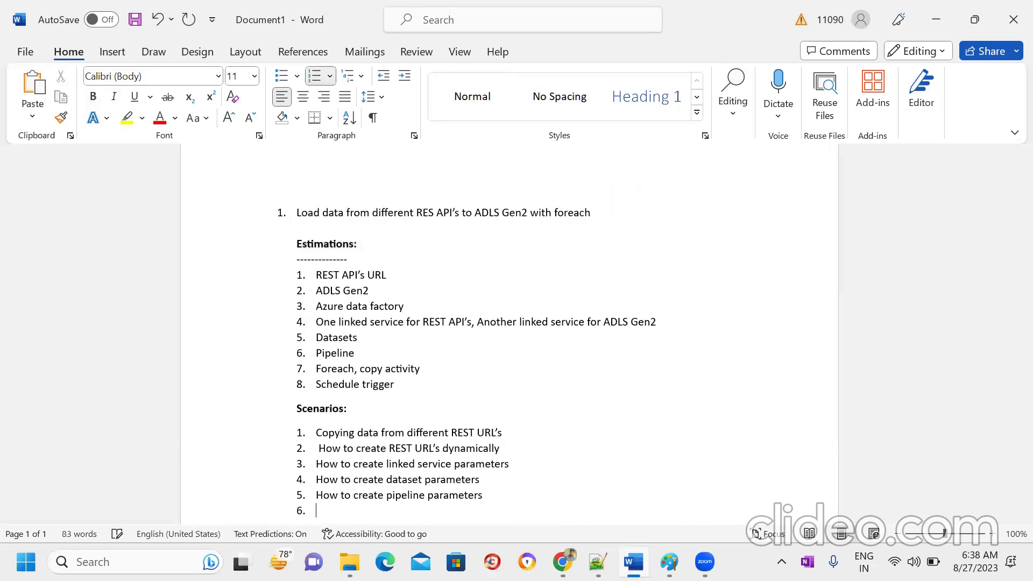
pyautogui.write('Copy data from REST API to ')
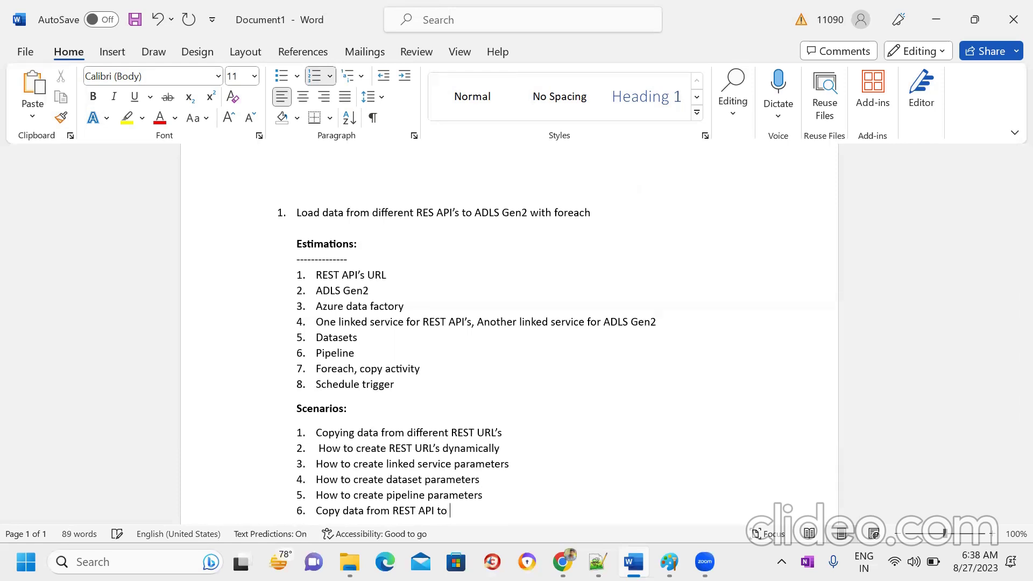
pyautogui.write('ADLS Gen2')
# Step: Make the task title line about loading data to ADLS Gen2 with foreach bold
pyautogui.moveTo(595, 215); pyautogui.dragTo(303, 211)
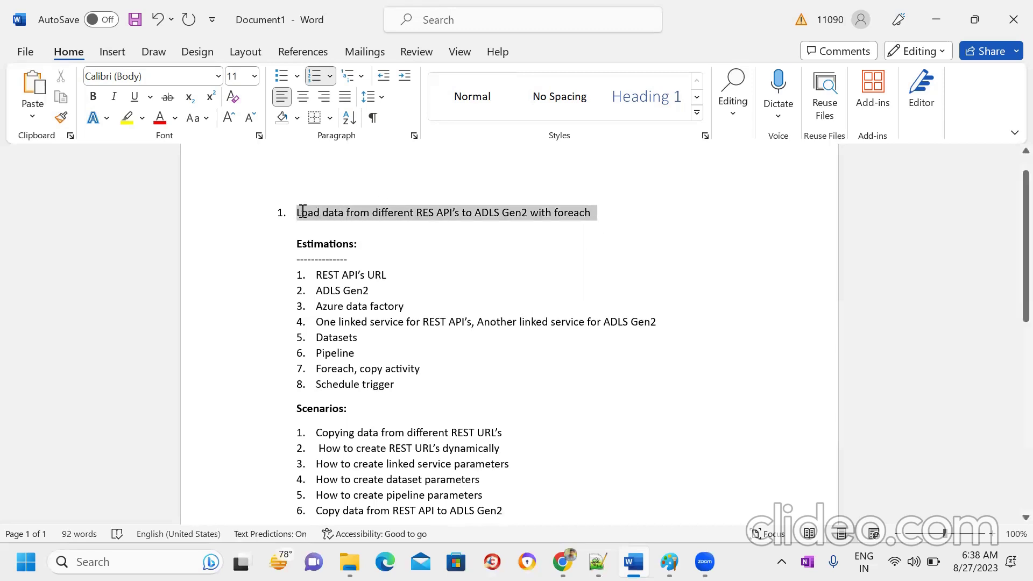
pyautogui.click(93, 97)
pyautogui.click(592, 385)
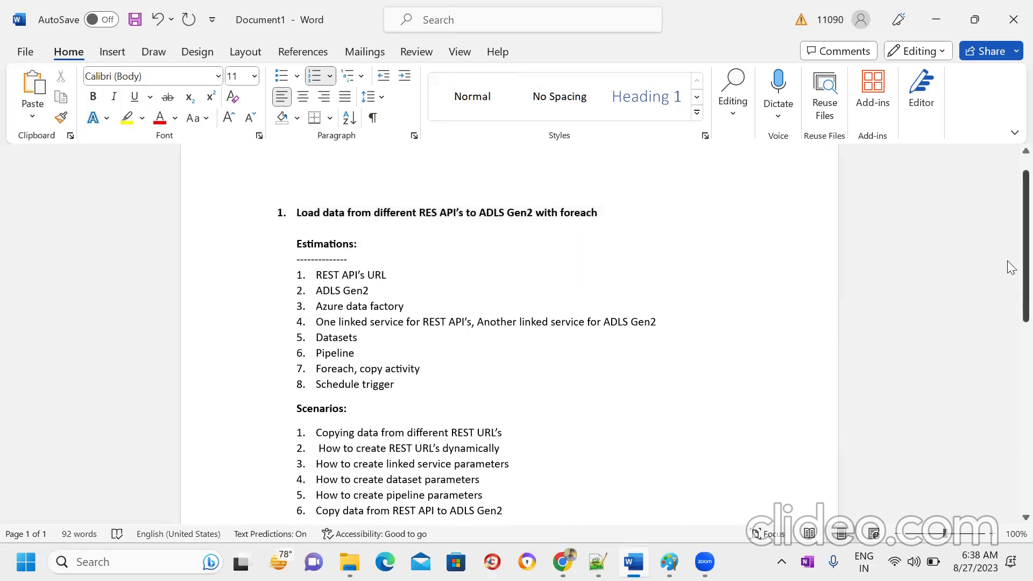
pyautogui.scroll(-1, 1011, 271)
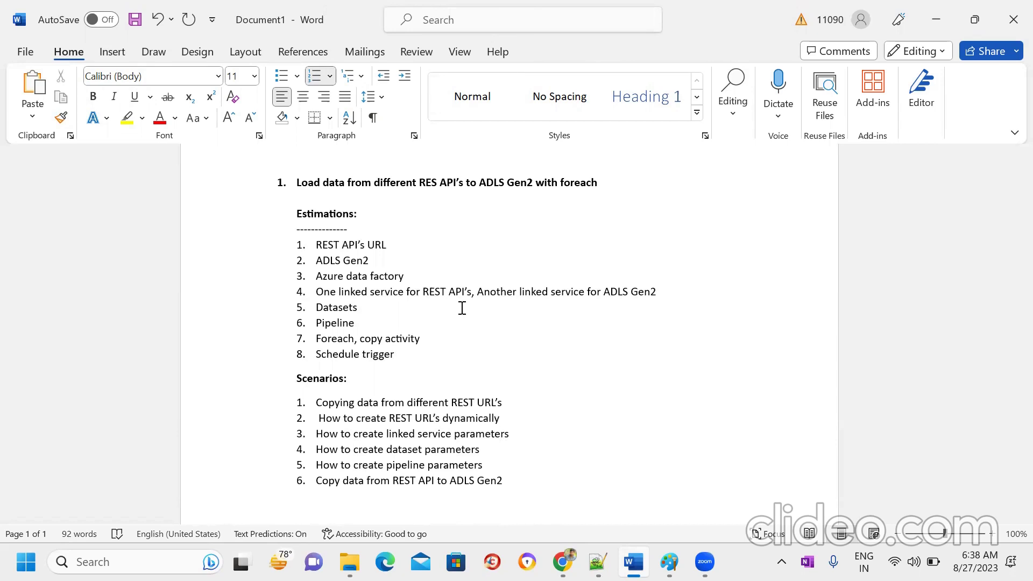
pyautogui.click(521, 474)
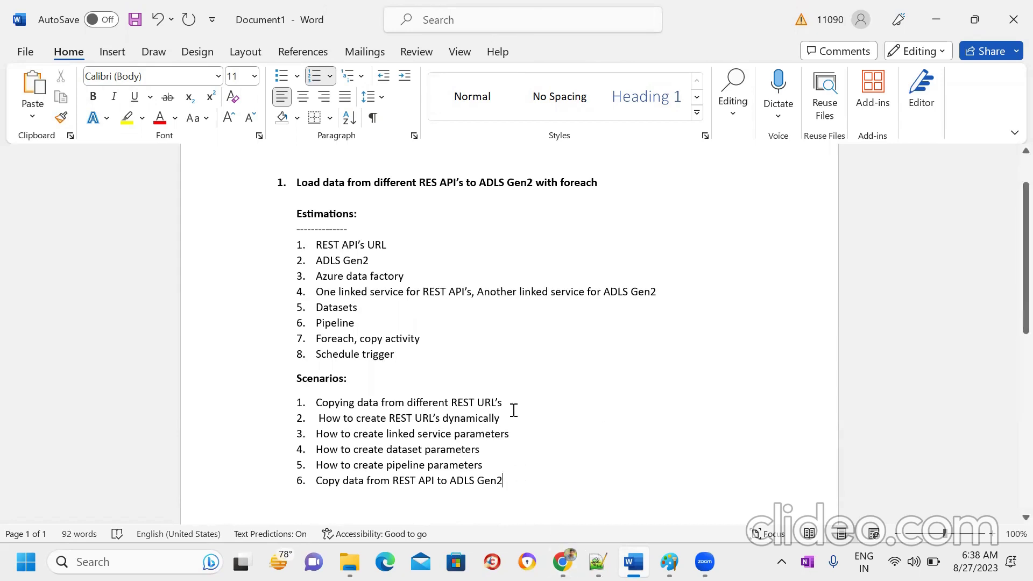
# Step: Switch to Chrome and ask ChatGPT for "sample rest api url based on id"
pyautogui.click(562, 562)
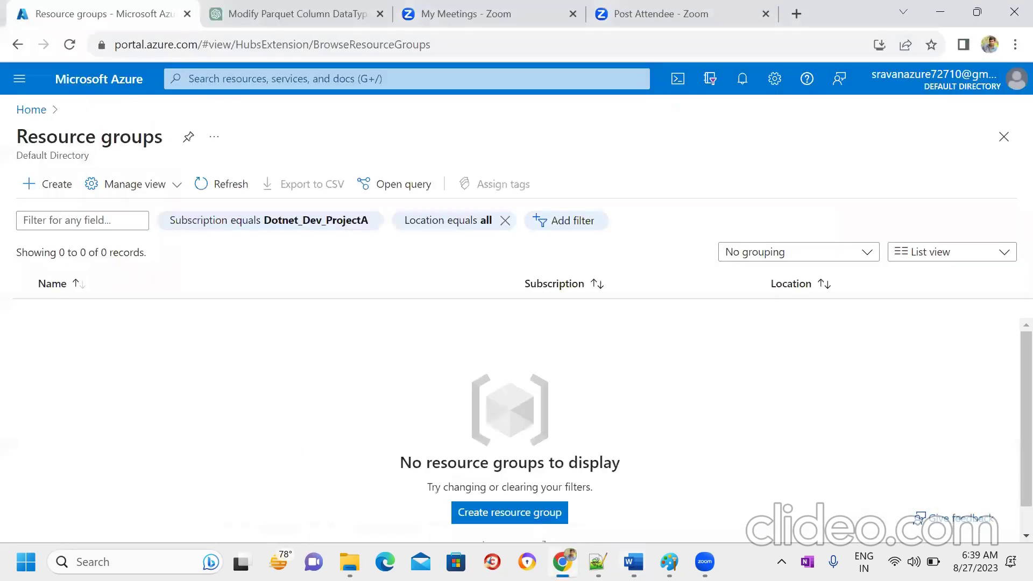
pyautogui.click(330, 11)
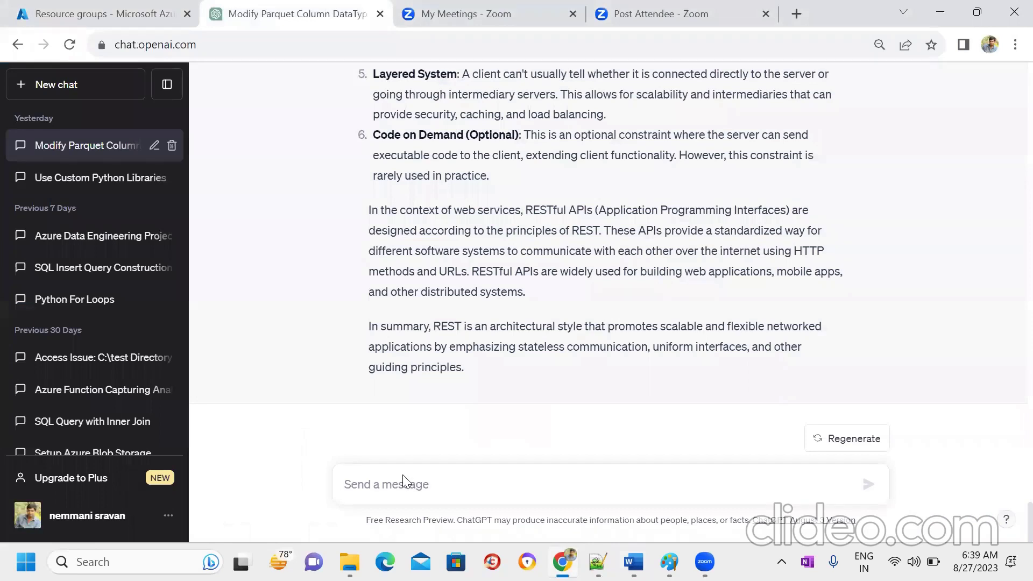
pyautogui.click(380, 487)
pyautogui.write('sample rest api url based on id')
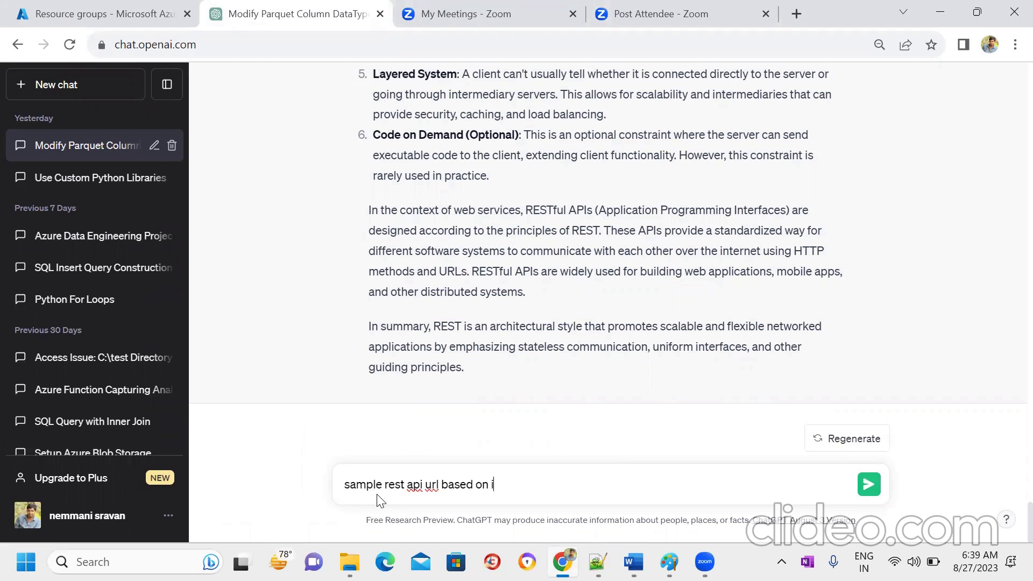
pyautogui.press('Return')
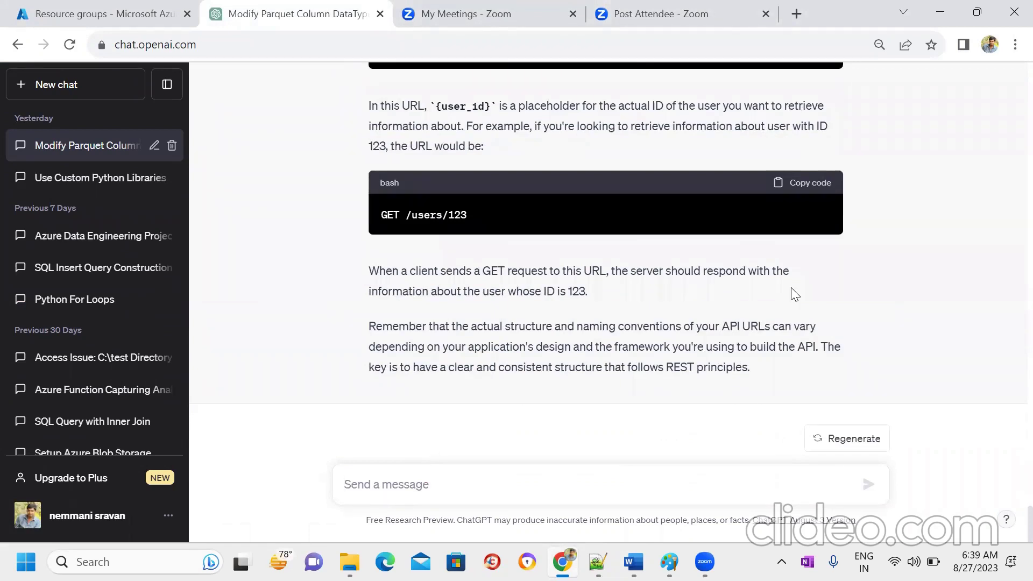
# Step: Search Google for "samples rest api urls" in a new browser tab
pyautogui.click(796, 14)
pyautogui.write('sam')
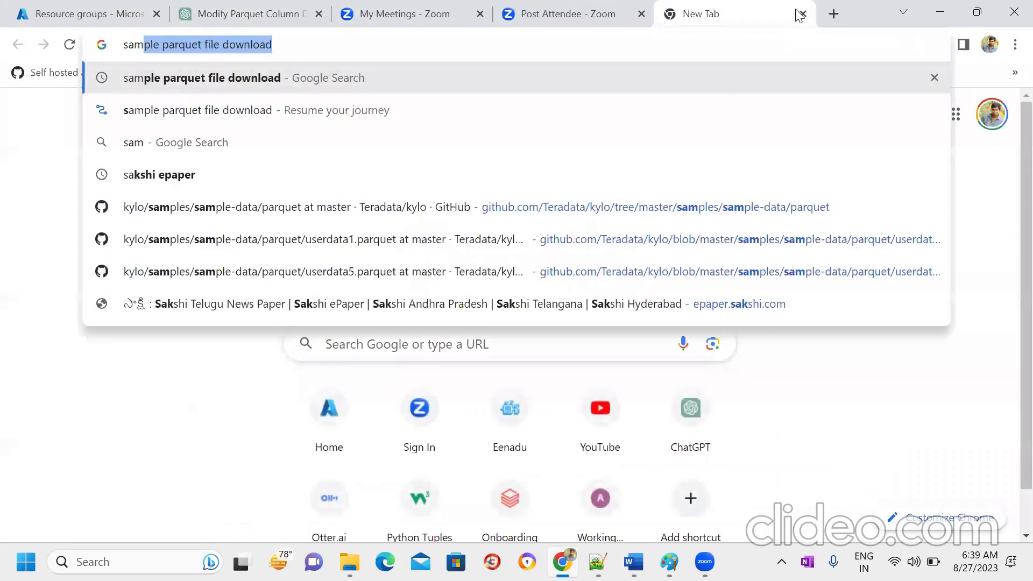
pyautogui.write('ples rest ')
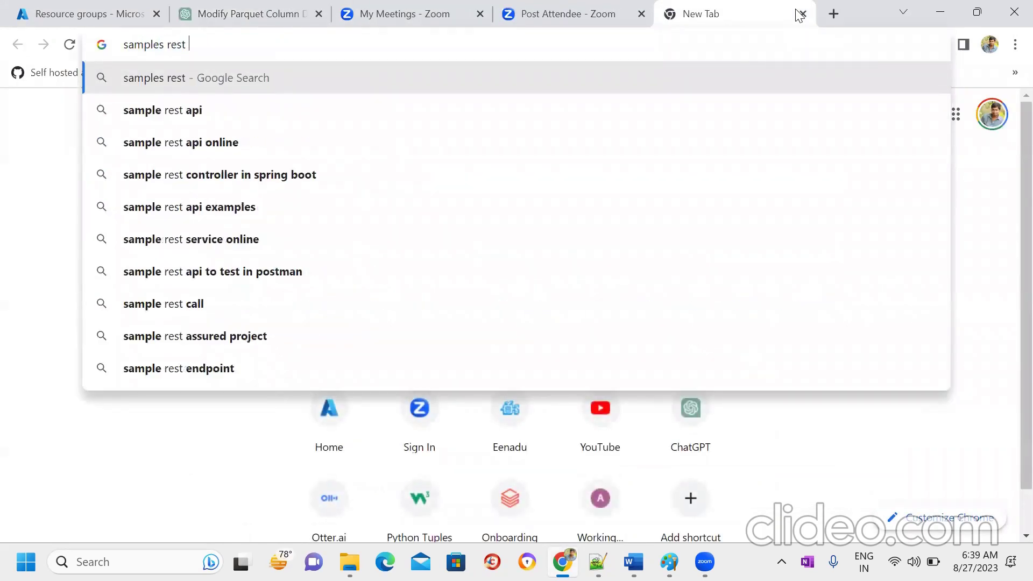
pyautogui.write('api urls')
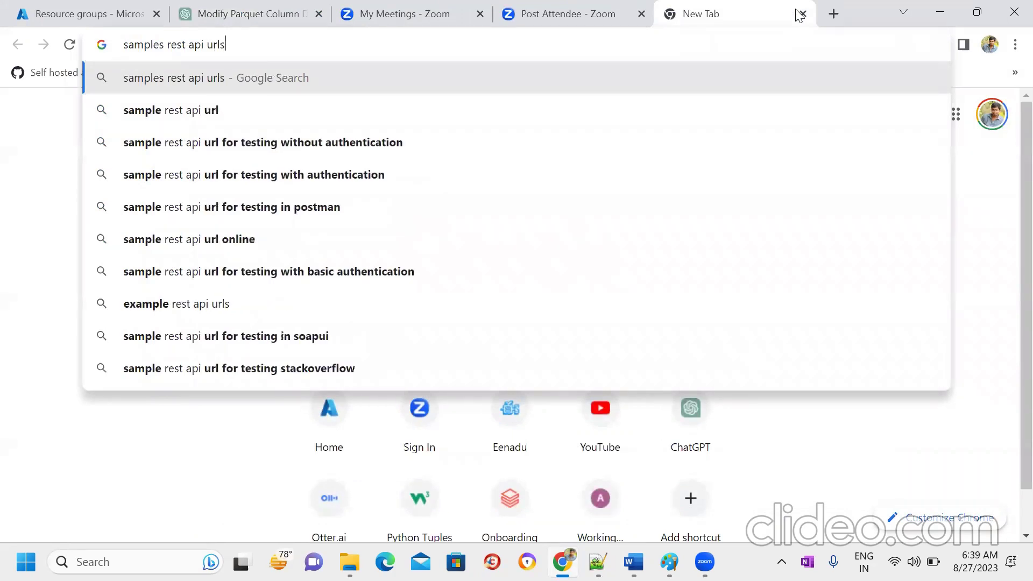
pyautogui.press('Return')
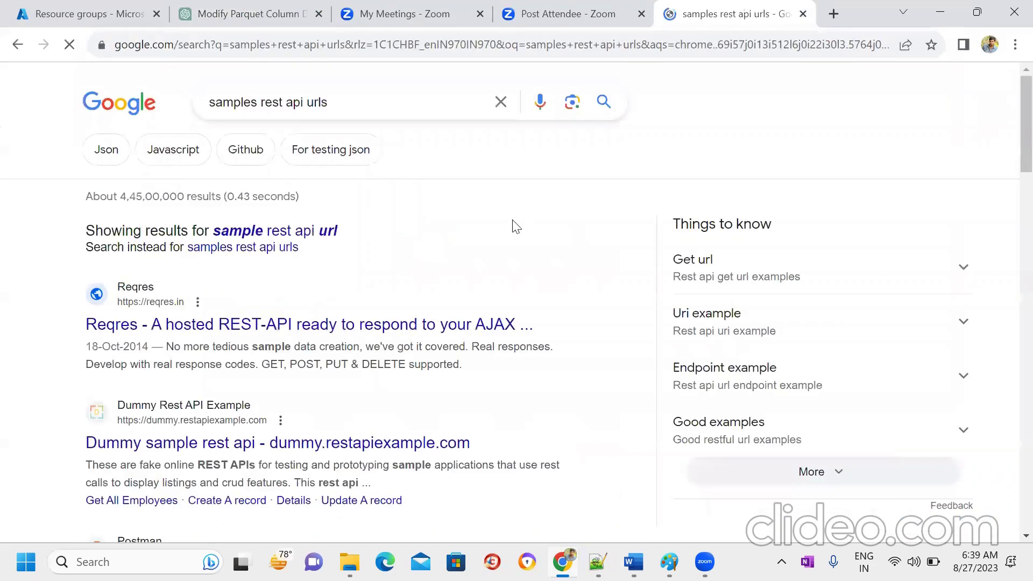
# Step: Open the Reqres search result, skim the page for sample API URLs, and return to the search results
pyautogui.click(315, 326)
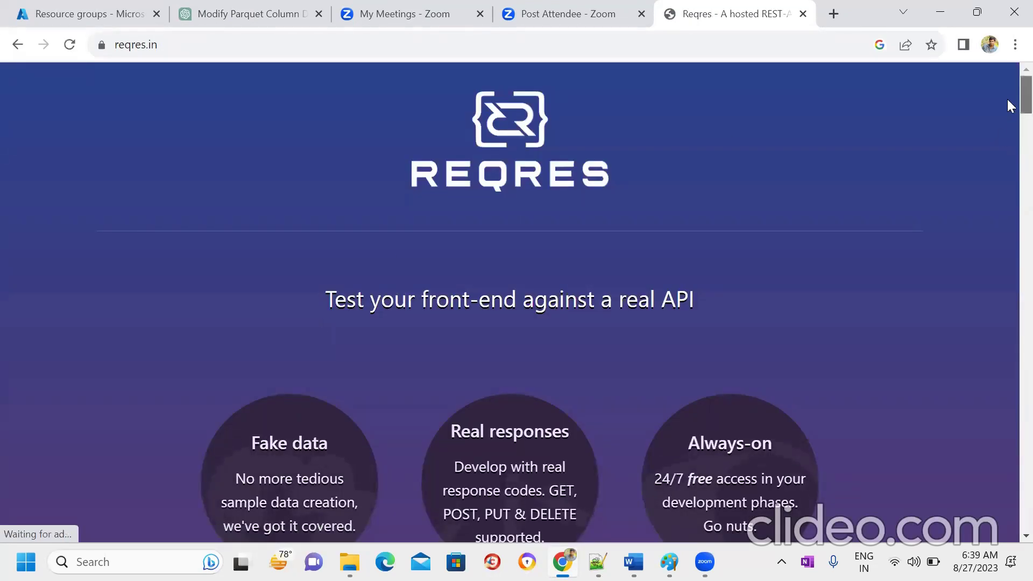
pyautogui.scroll(-8, 1007, 136)
pyautogui.scroll(-10, 1008, 157)
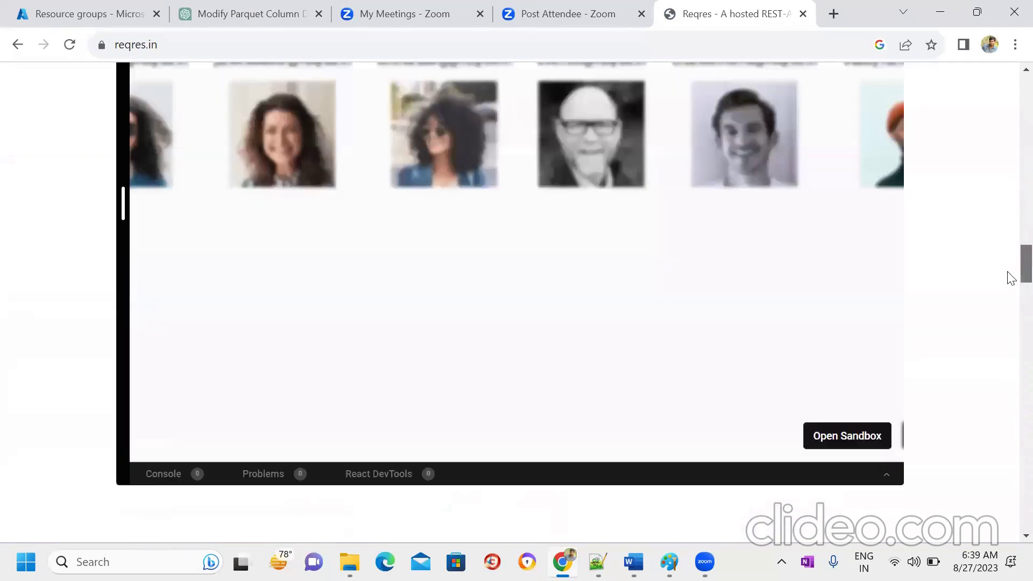
pyautogui.scroll(10, 1008, 276)
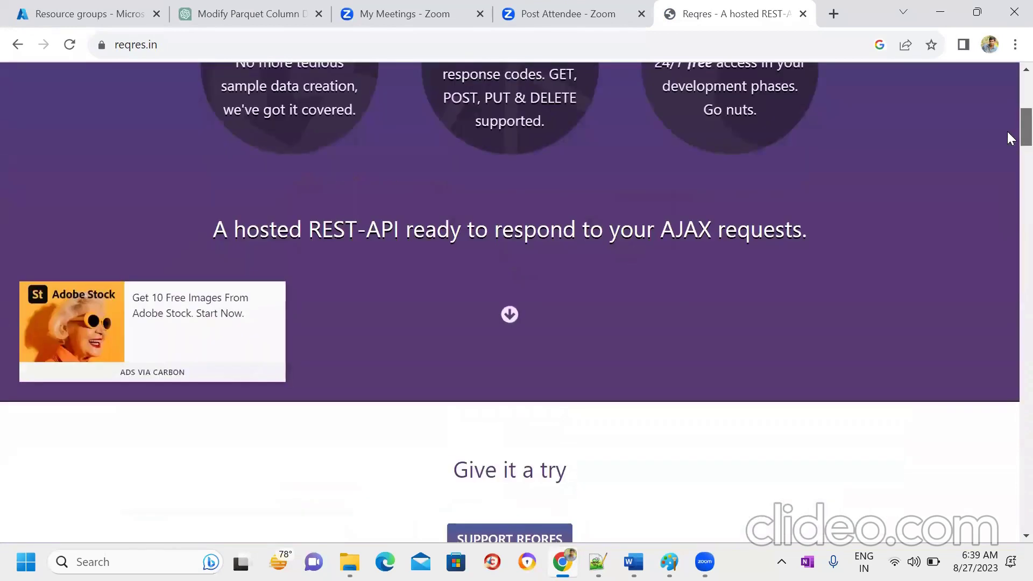
pyautogui.click(19, 45)
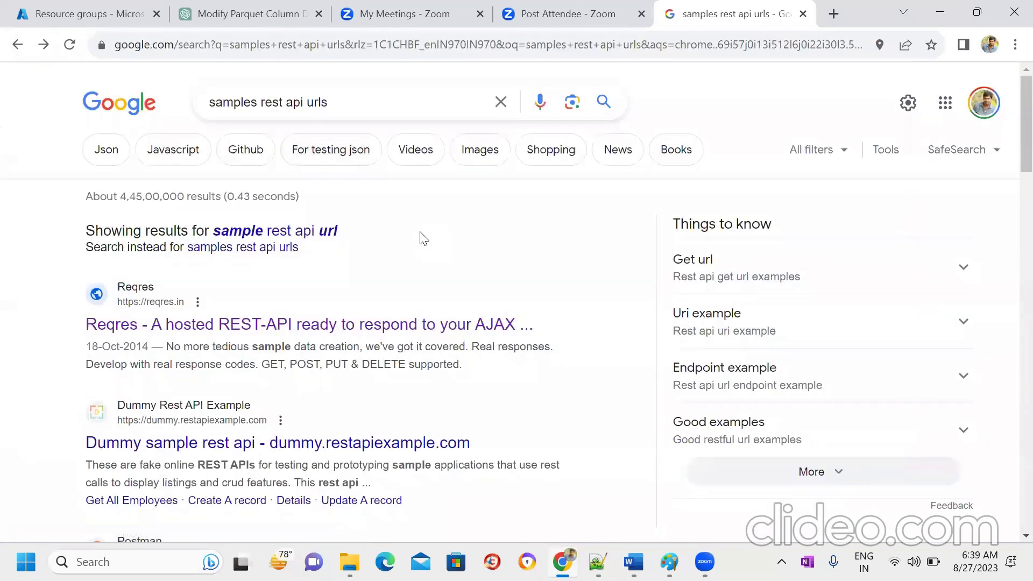
# Step: Open the Dummy sample rest api result and examine its table of public API routes
pyautogui.click(348, 443)
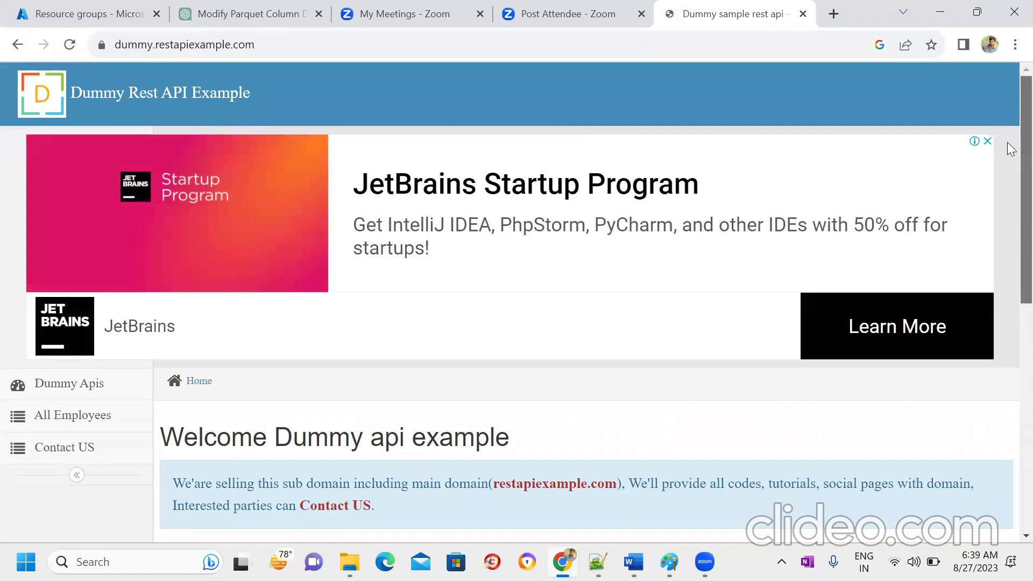
pyautogui.scroll(-7, 1011, 149)
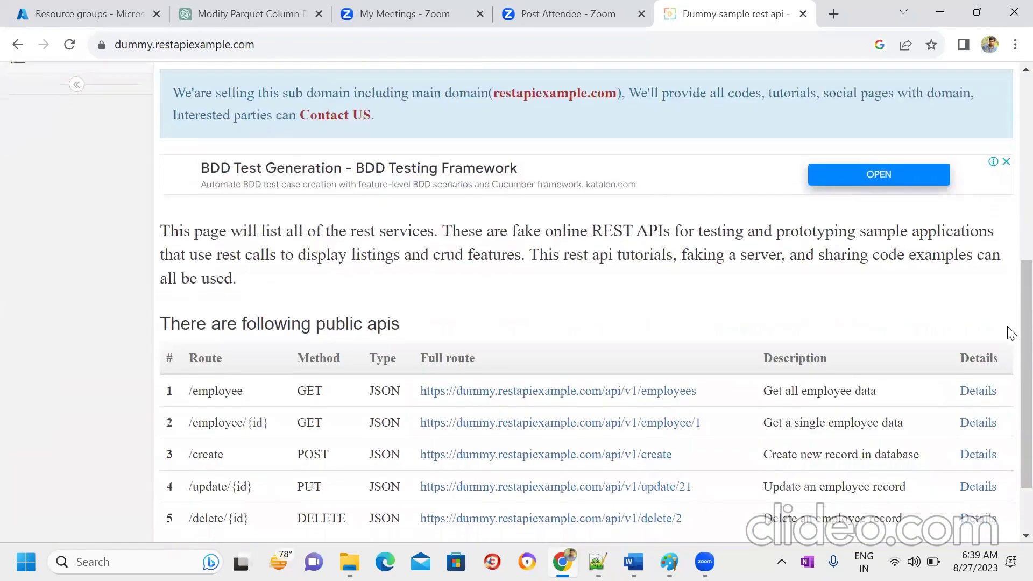
pyautogui.scroll(-2, 1011, 334)
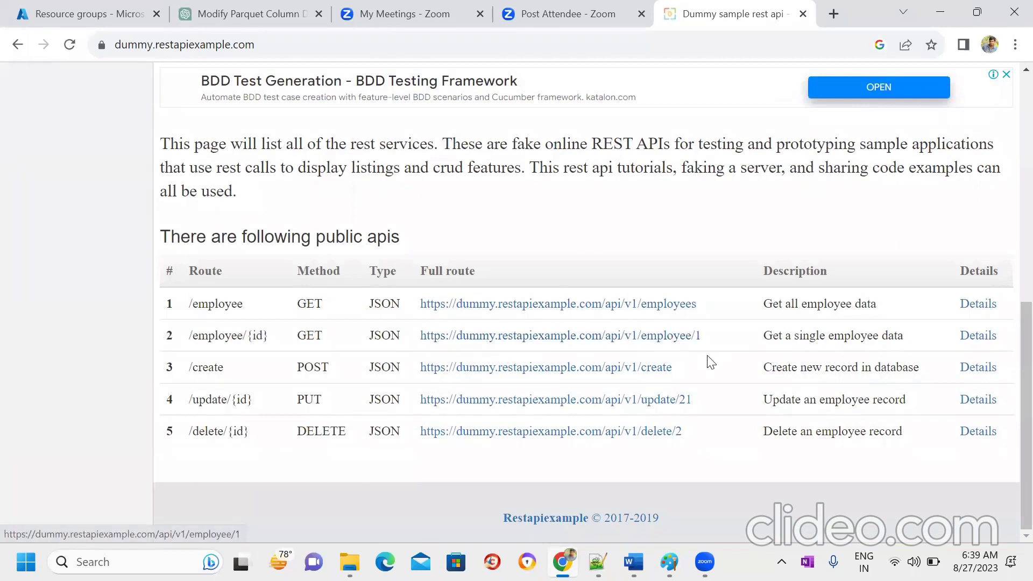
pyautogui.moveTo(697, 308); pyautogui.dragTo(423, 317)
pyautogui.hotkey('ctrl', 'c')
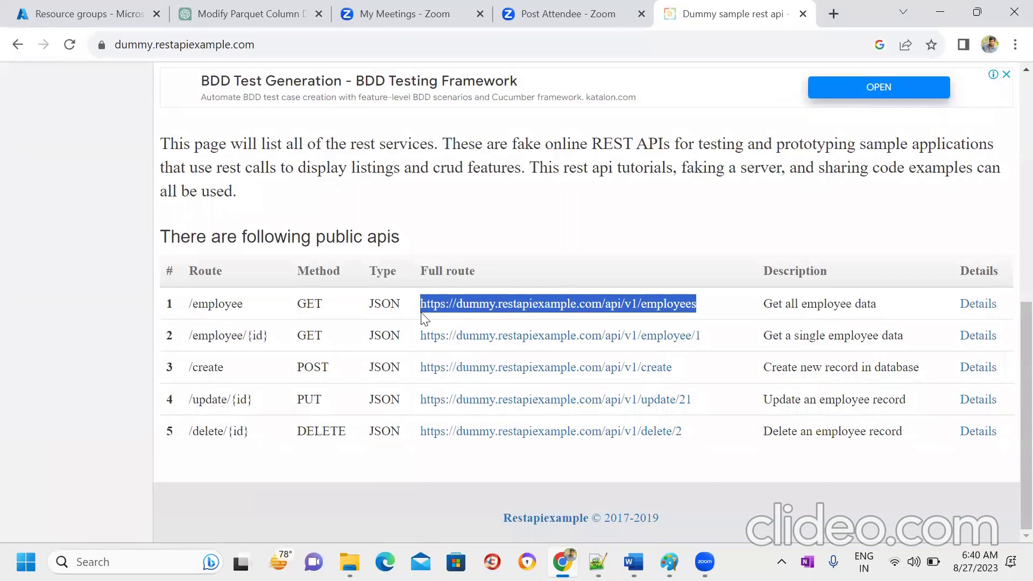
pyautogui.click(946, 7)
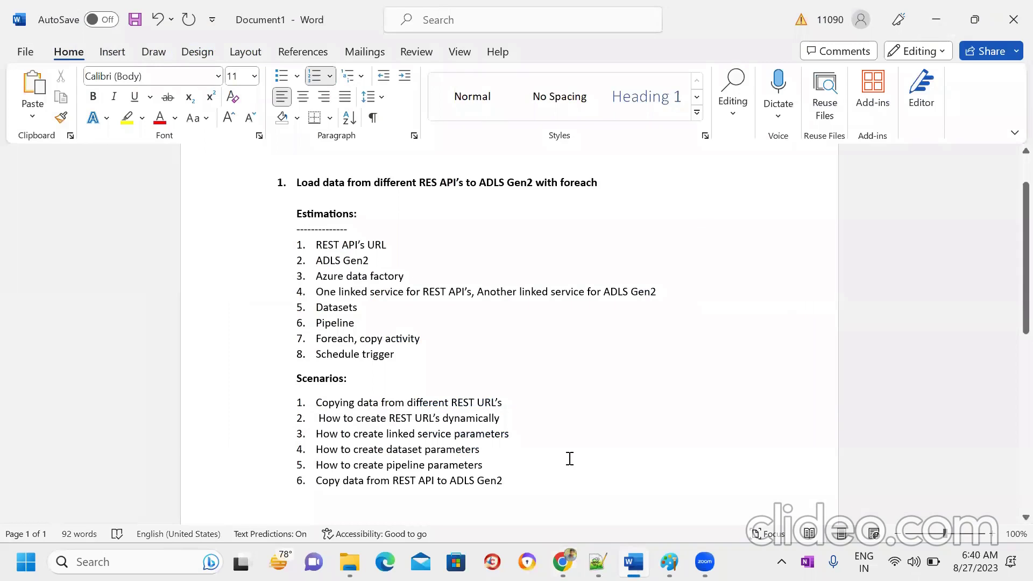
pyautogui.press('Return')
pyautogui.press('BackSpace')
pyautogui.hotkey('ctrl', 'v')
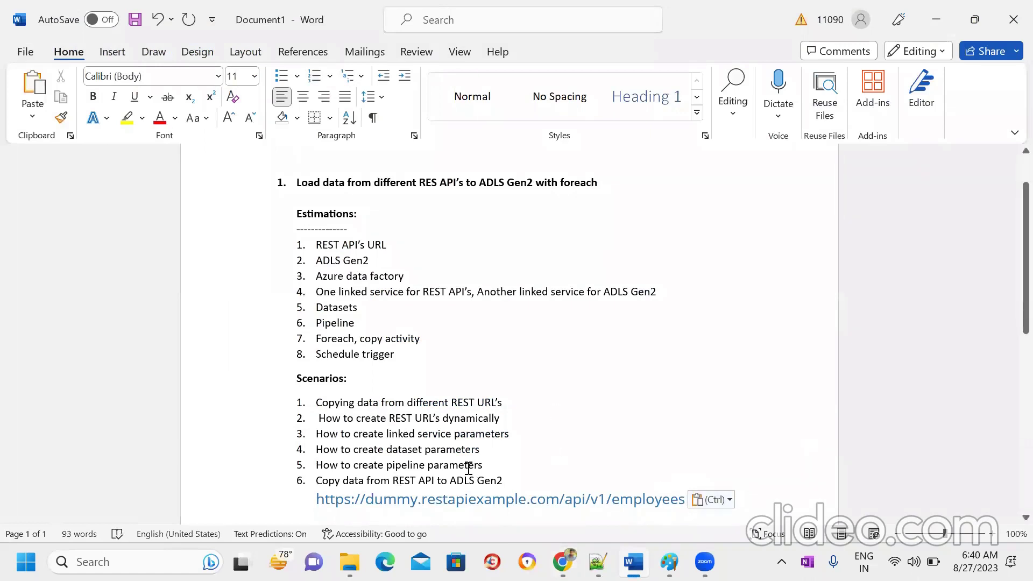
pyautogui.click(558, 476)
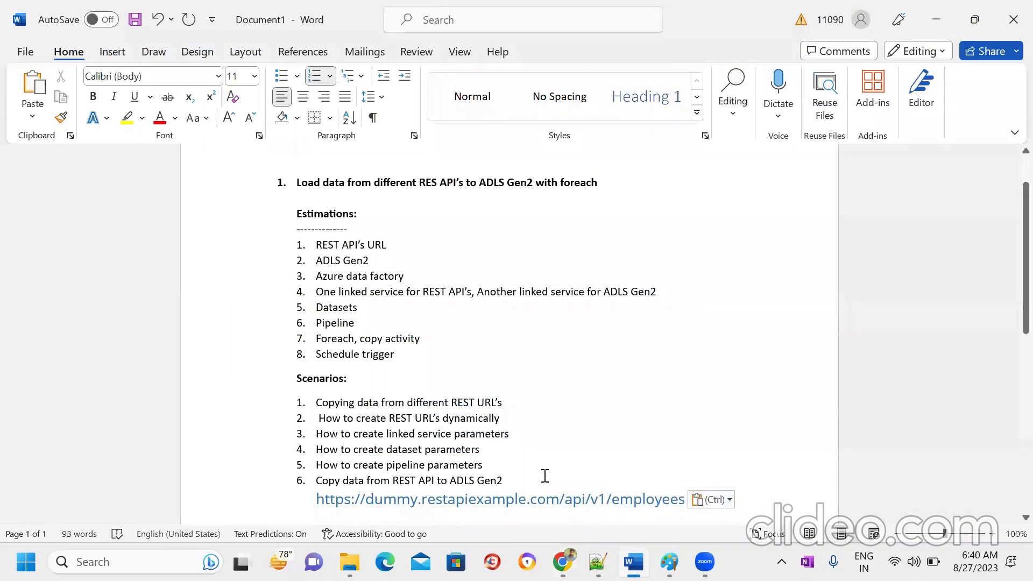
pyautogui.click(443, 517)
pyautogui.click(758, 499)
pyautogui.press('Return')
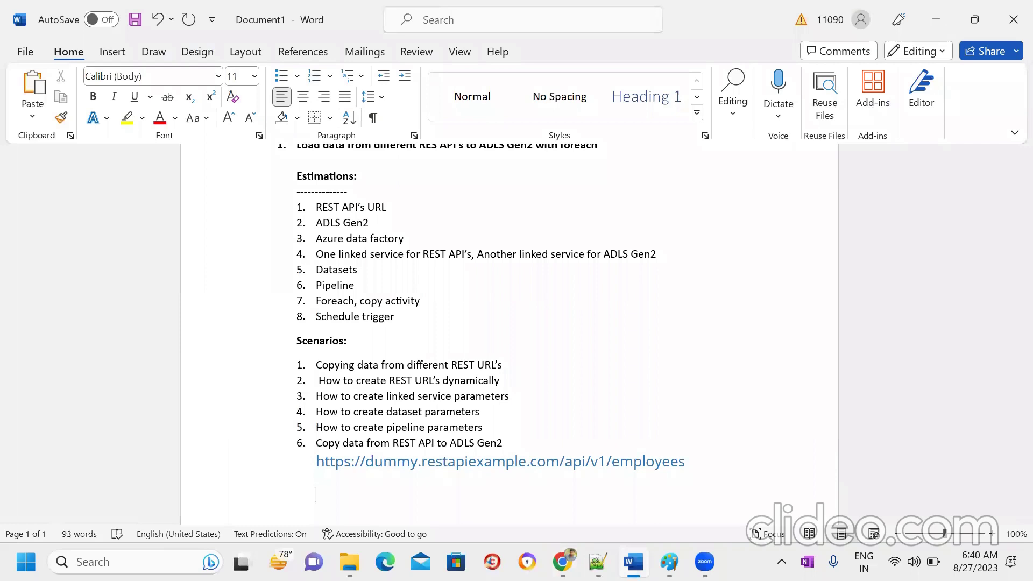
pyautogui.write('h')
pyautogui.write('ttps://')
pyautogui.write('jas')
pyautogui.press('BackSpace')
pyautogui.press('BackSpace')
pyautogui.write('sonplaceholder')
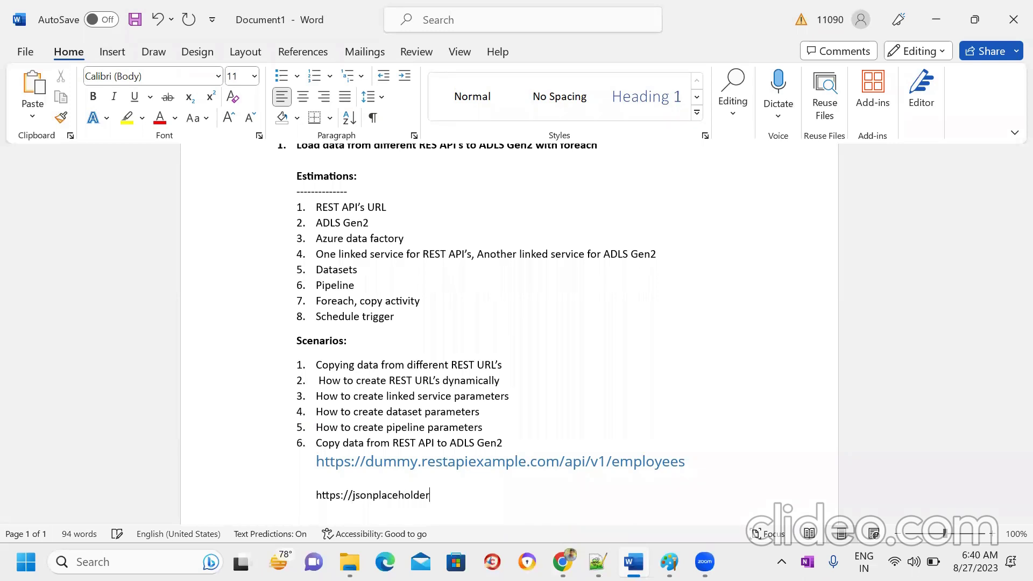
pyautogui.write('.ty')
pyautogui.write('picode')
pyautogui.write('.com')
pyautogui.write('/todo')
pyautogui.write('s/')
pyautogui.write('{}')
pyautogui.write('i')
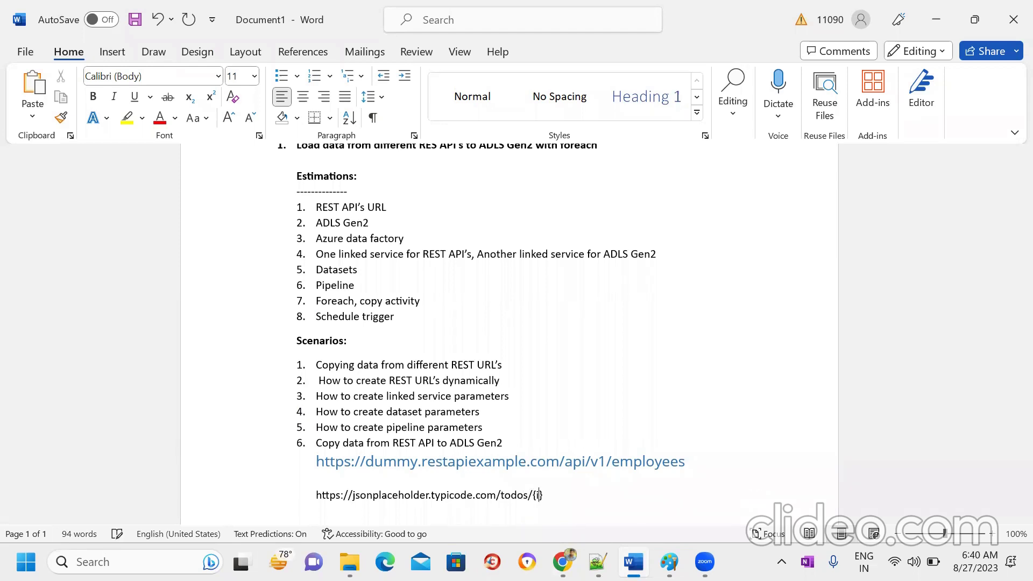
pyautogui.write('d')
# Step: Delete the pasted employees URL and highlight the jsonplaceholder todos/{id} URL in yellow
pyautogui.moveTo(634, 464); pyautogui.dragTo(315, 473)
pyautogui.press('Delete')
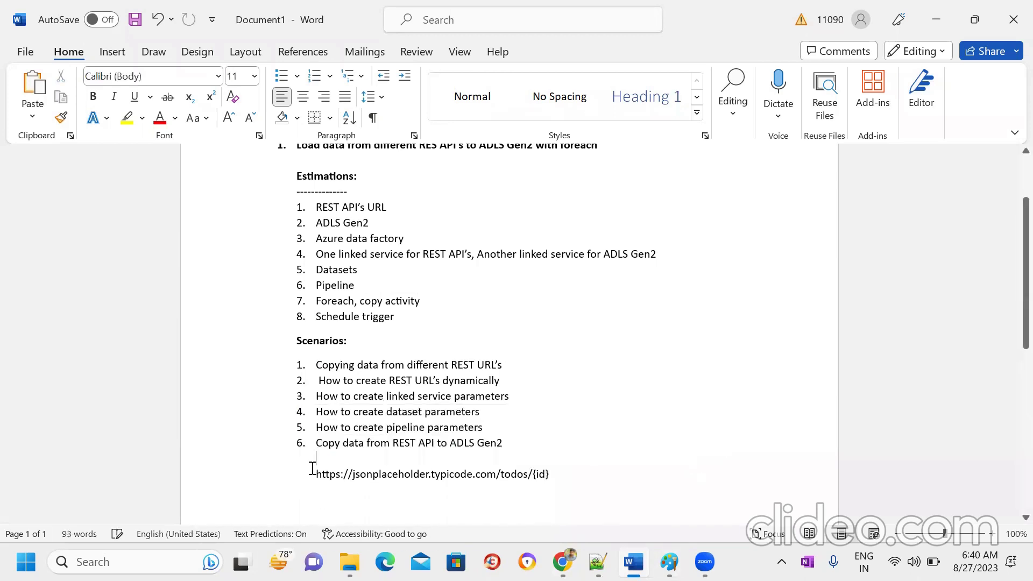
pyautogui.moveTo(551, 473); pyautogui.dragTo(322, 478)
pyautogui.click(127, 118)
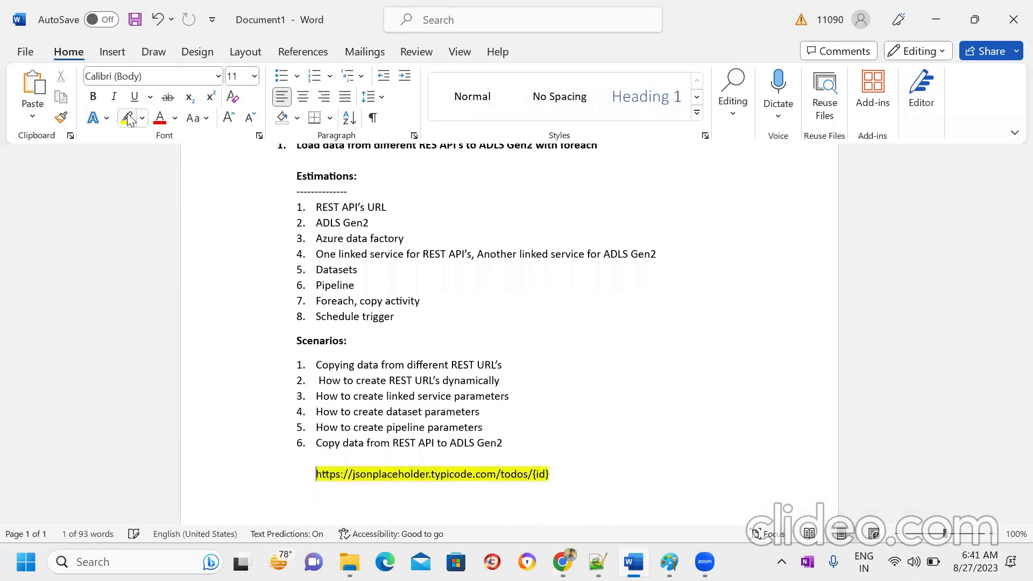
# Step: Try to set the font size of the highlighted URL to 12 and 14
pyautogui.click(254, 75)
pyautogui.click(240, 176)
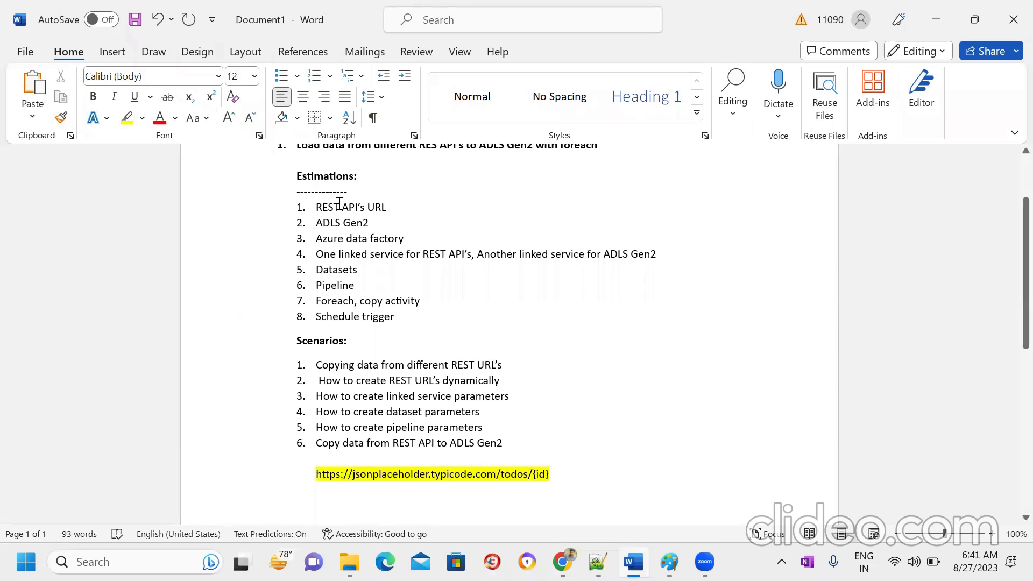
pyautogui.click(255, 76)
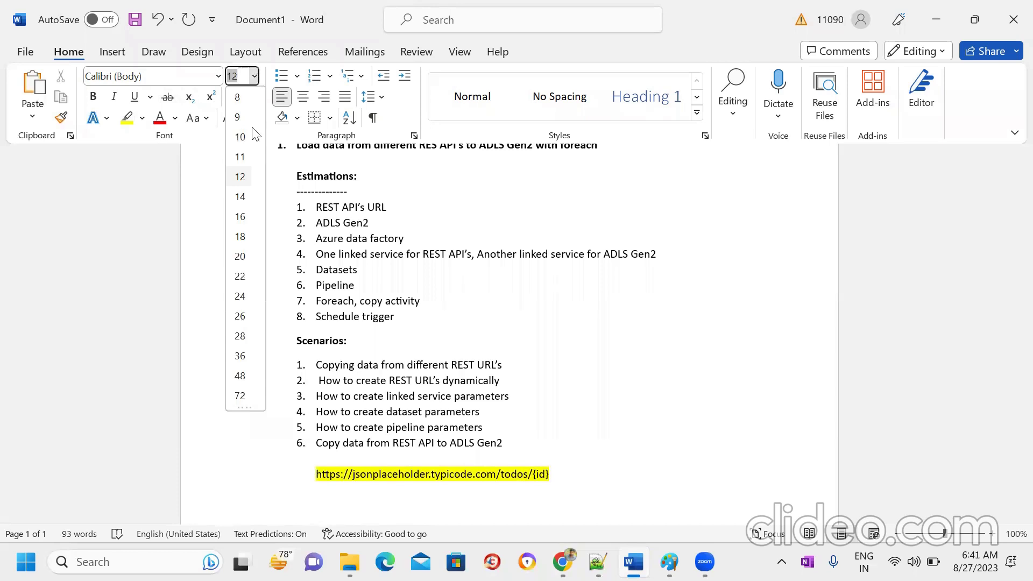
pyautogui.click(243, 195)
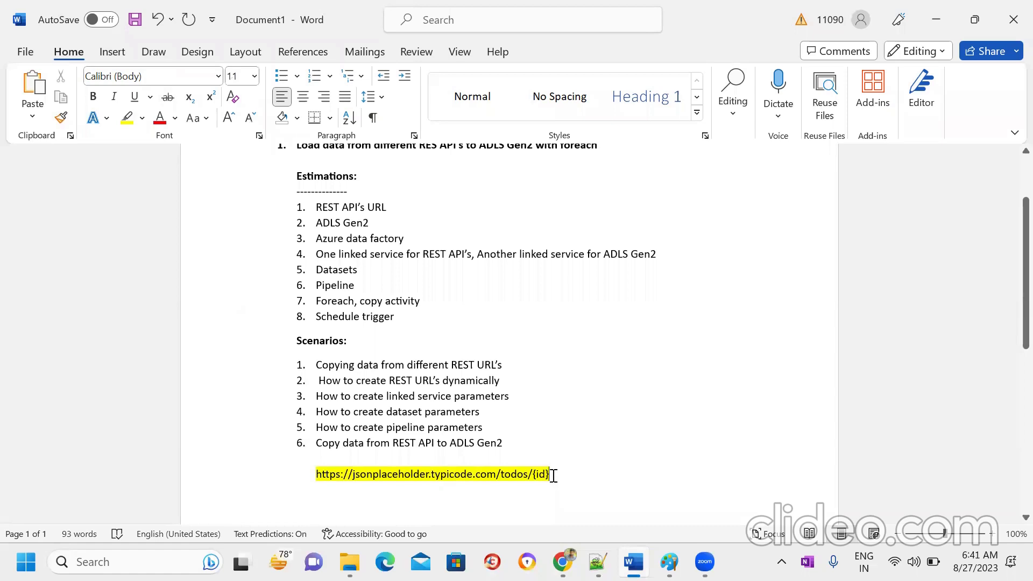
# Step: Add the text range(1,5) below the highlighted todos/{id} URL, leaving a blank line between them
pyautogui.click(533, 474)
pyautogui.keyDown('shift'); pyautogui.click(560, 478); pyautogui.keyUp('shift')
pyautogui.click(556, 477)
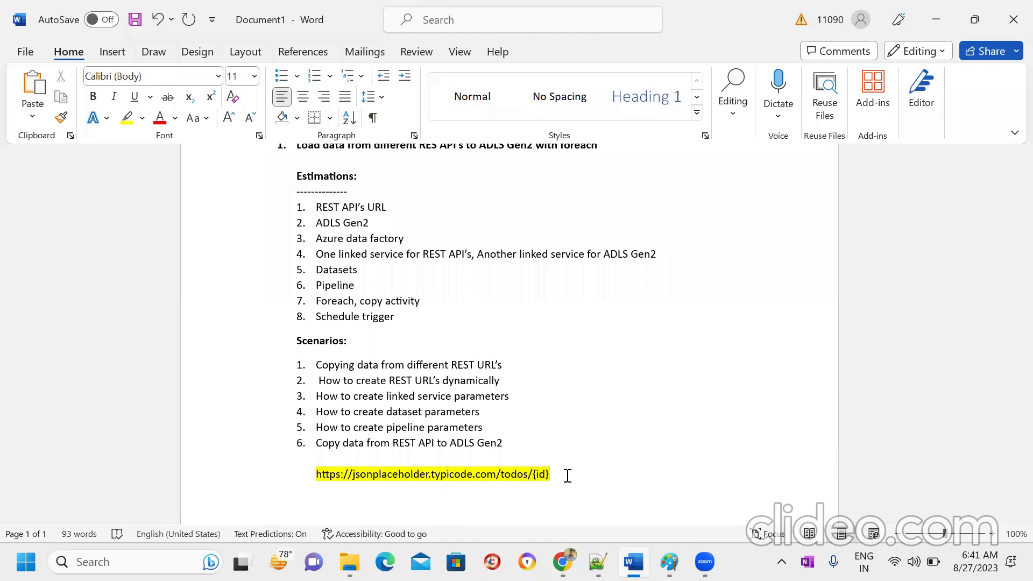
pyautogui.press('Return')
pyautogui.press('Return')
pyautogui.write('range')
pyautogui.write('()')
pyautogui.write('1,')
pyautogui.write('5')
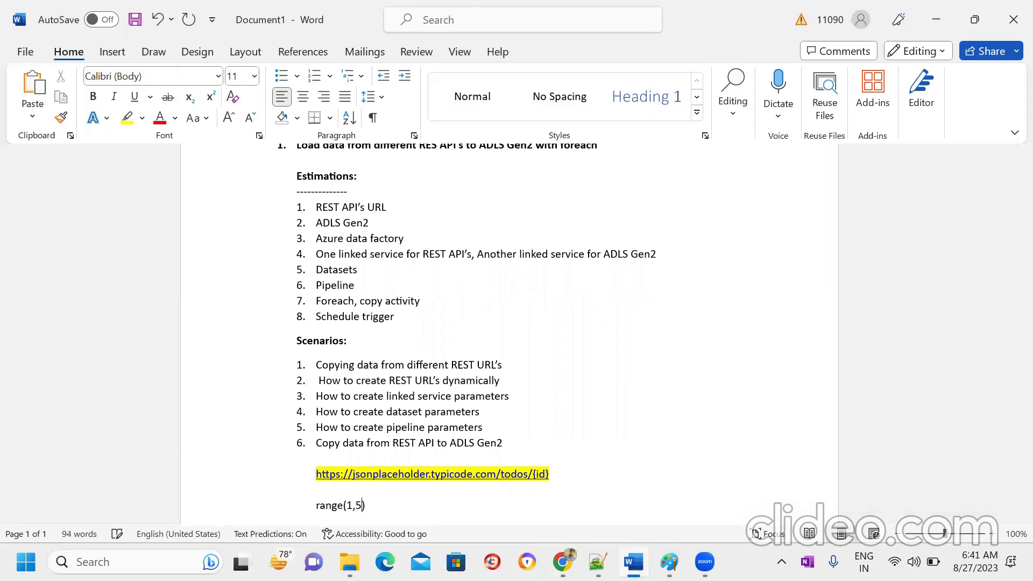
# Step: Duplicate the highlighted todos/{id} URL onto a new line directly beneath it
pyautogui.moveTo(1012, 328); pyautogui.dragTo(1010, 369)
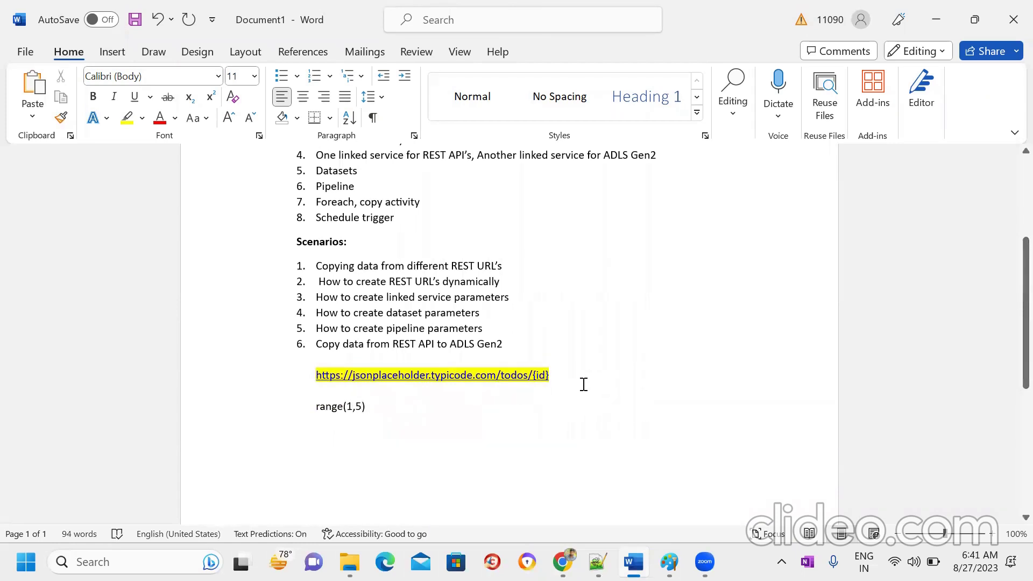
pyautogui.moveTo(563, 378); pyautogui.dragTo(318, 382)
pyautogui.hotkey('ctrl', 'c')
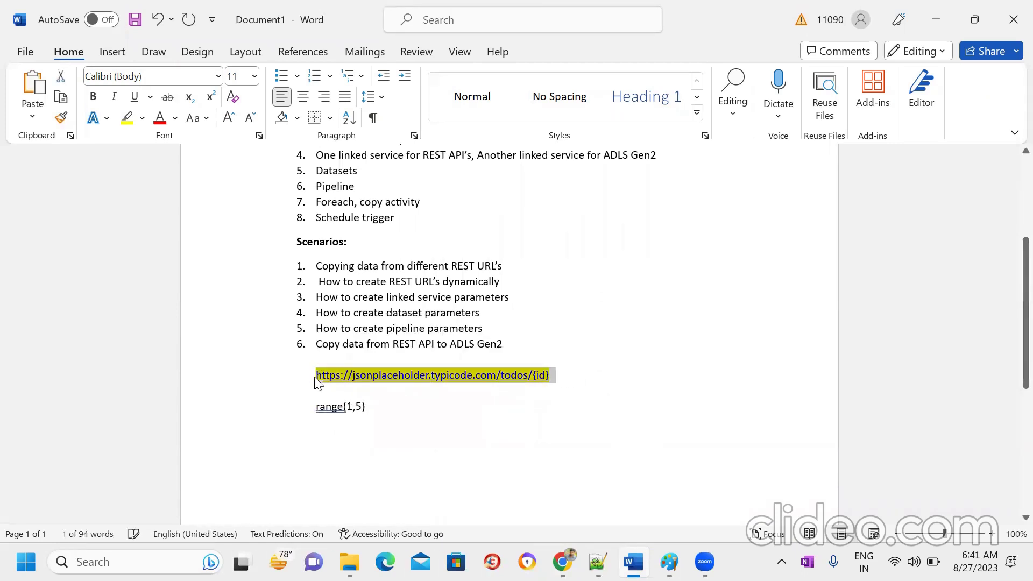
pyautogui.click(576, 375)
pyautogui.press('Return')
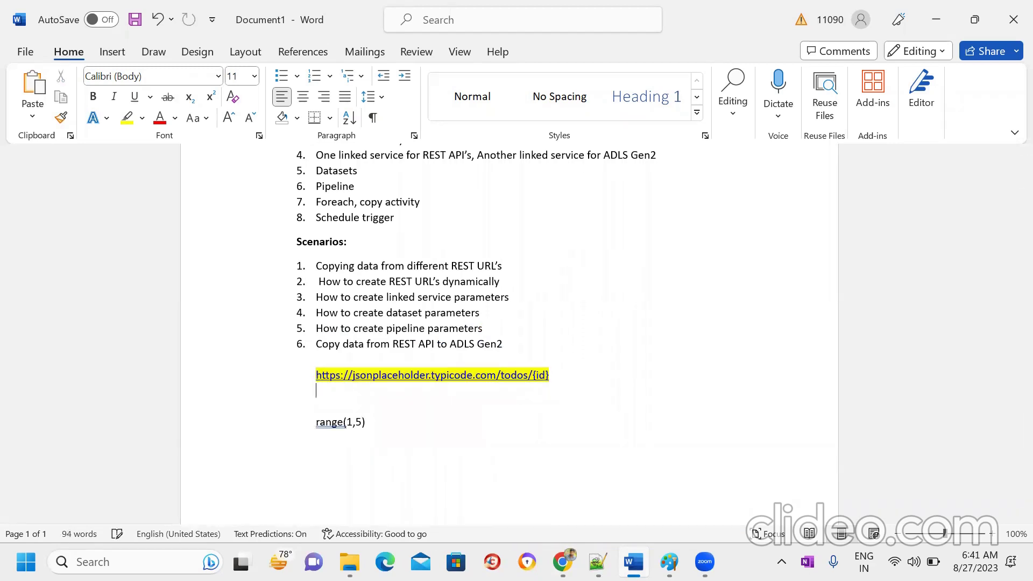
pyautogui.hotkey('ctrl', 'v')
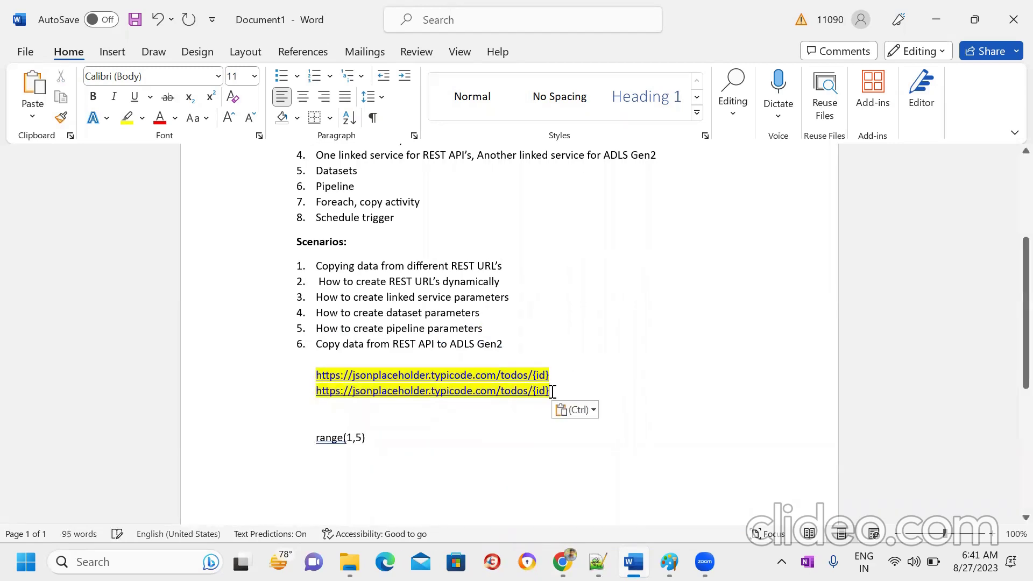
pyautogui.hotkey('shift', 'Home')
pyautogui.press('BackSpace')
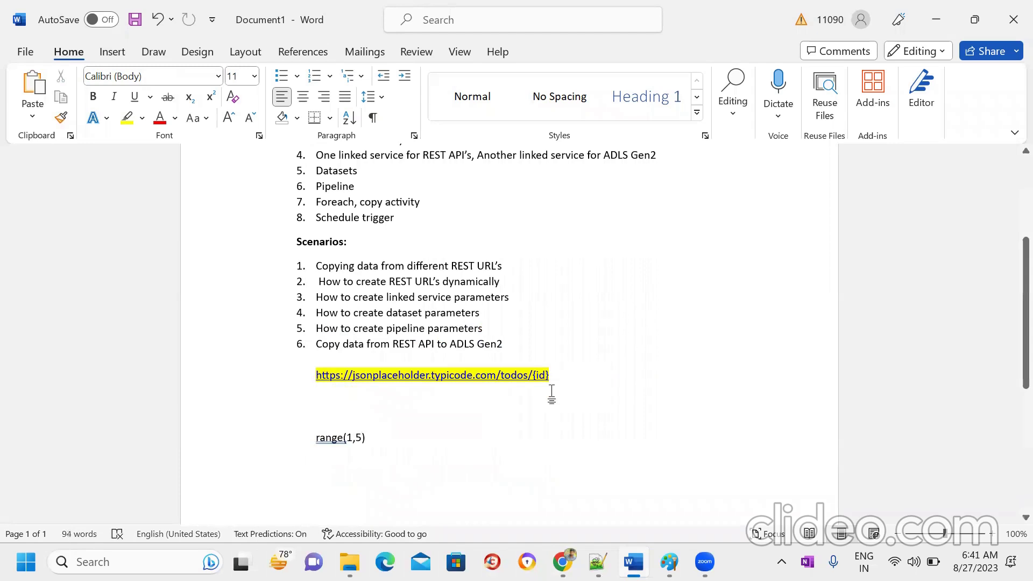
pyautogui.hotkey('ctrl', 'z')
# Step: Replace {id} with 1 in the duplicated URL so it ends in todos/1
pyautogui.click(551, 391)
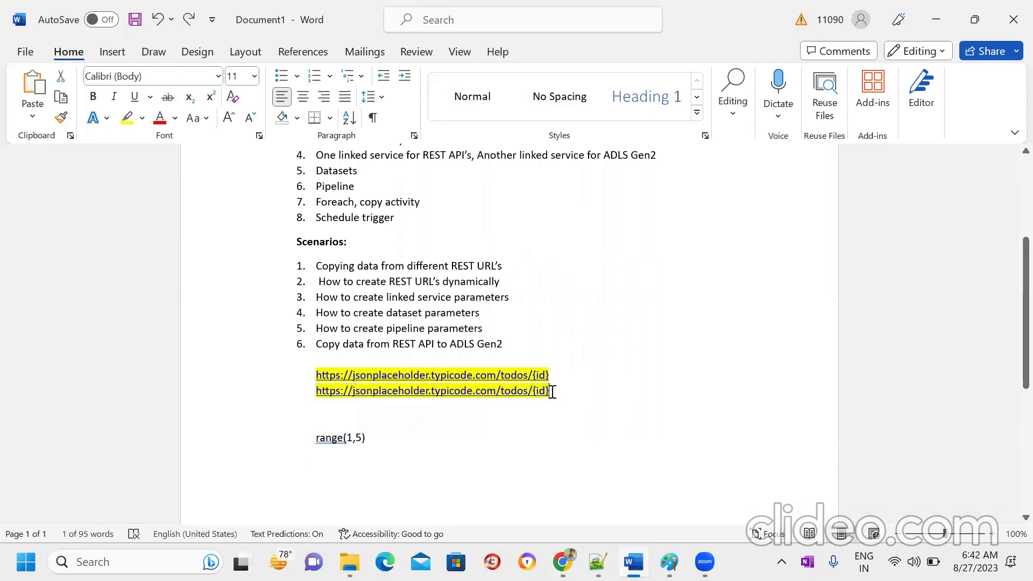
pyautogui.click(546, 392)
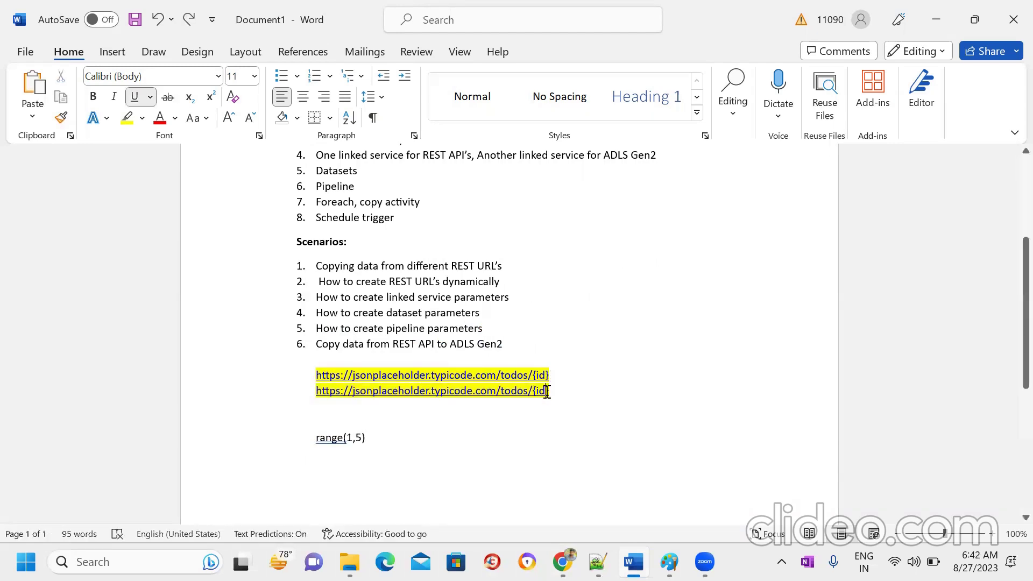
pyautogui.press('BackSpace')
pyautogui.press('BackSpace')
pyautogui.press('BackSpace')
pyautogui.press('Delete')
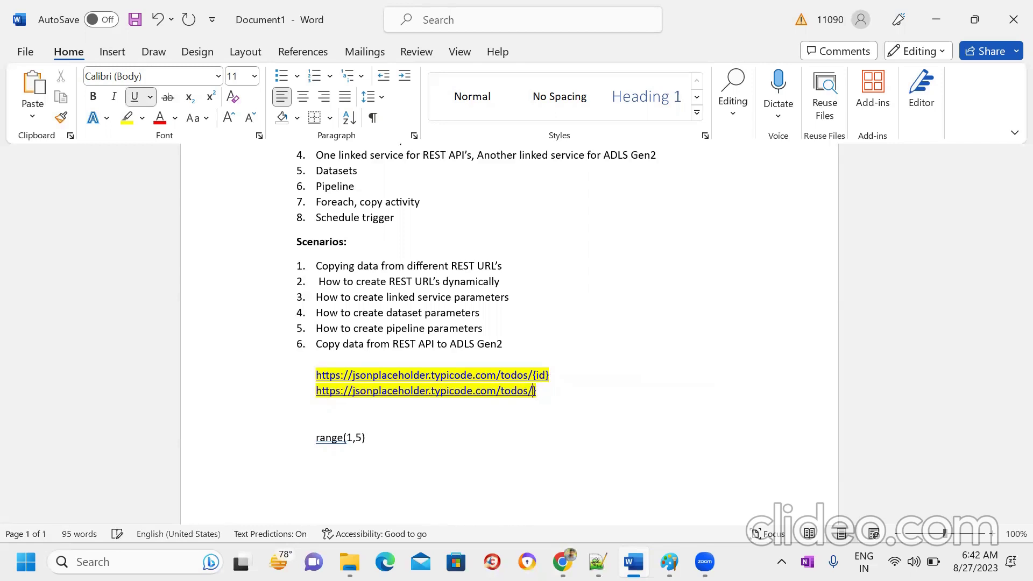
pyautogui.write('1')
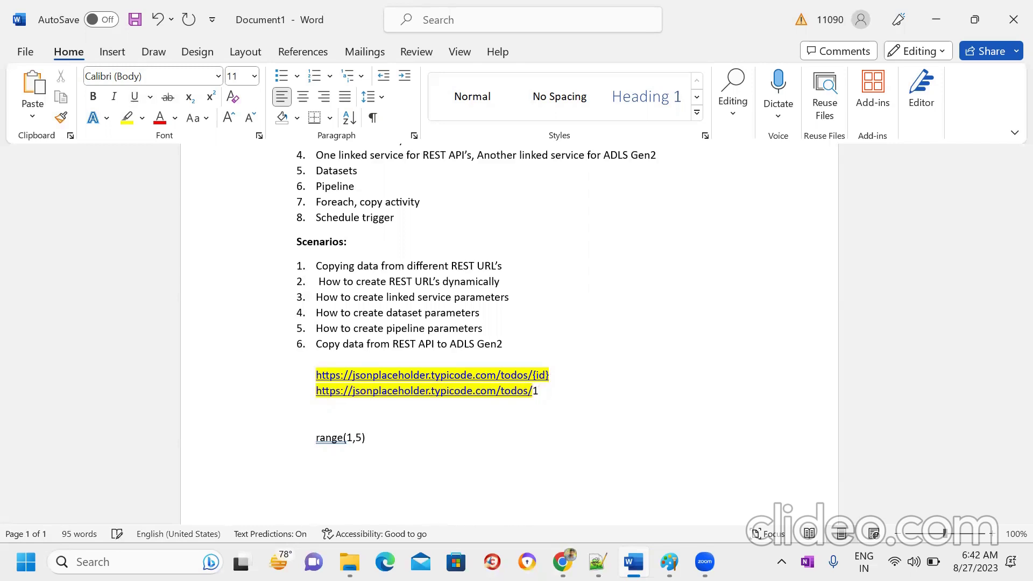
# Step: Copy the todos/1 URL line and paste it four times on the lines below
pyautogui.press('Return')
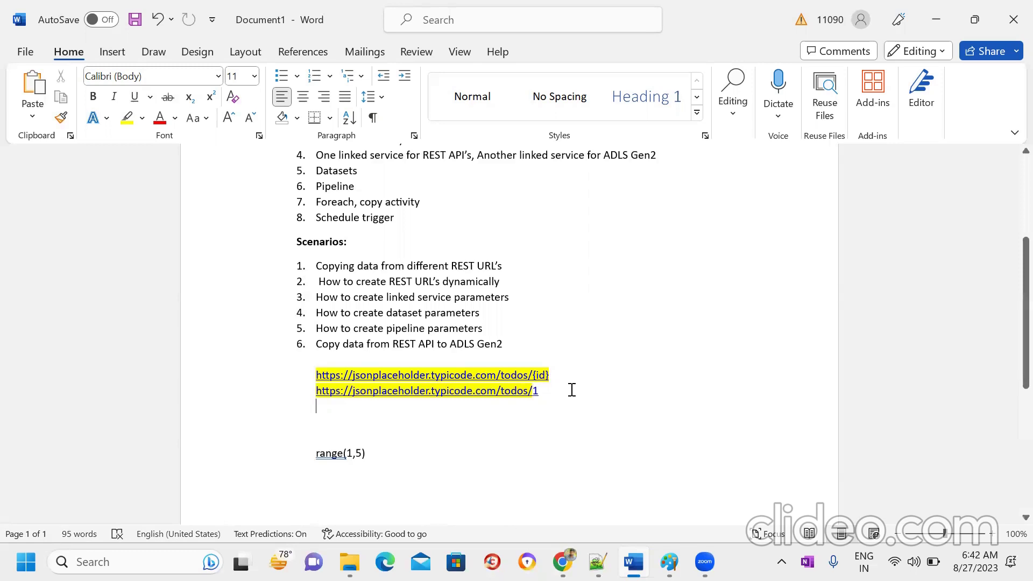
pyautogui.click(307, 391)
pyautogui.moveTo(325, 403)
pyautogui.hotkey('ctrl', 'c')
pyautogui.click(453, 405)
pyautogui.hotkey('ctrl', 'v')
pyautogui.hotkey('ctrl', 'v')
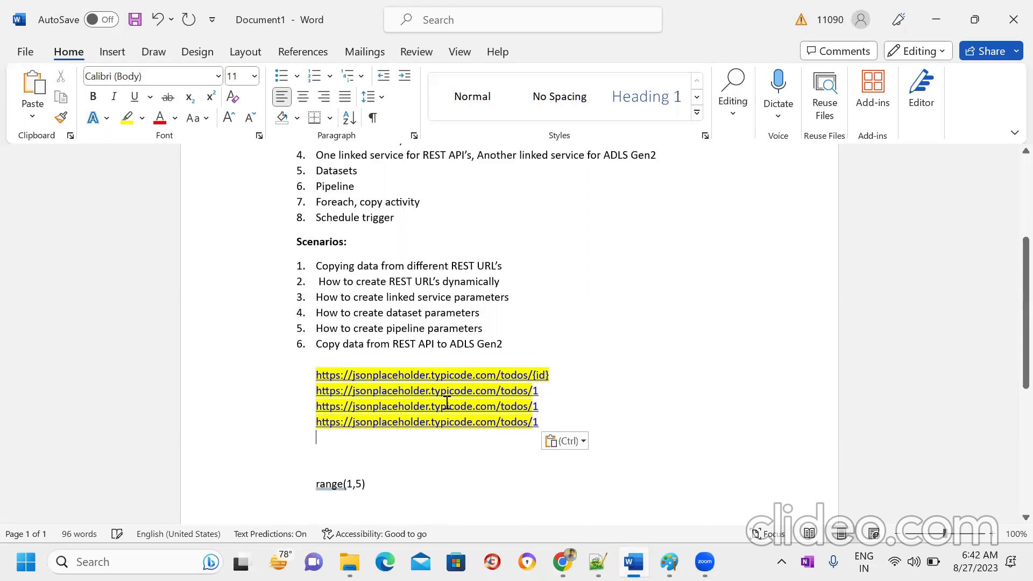
pyautogui.hotkey('ctrl', 'v')
pyautogui.hotkey('ctrl', 'v')
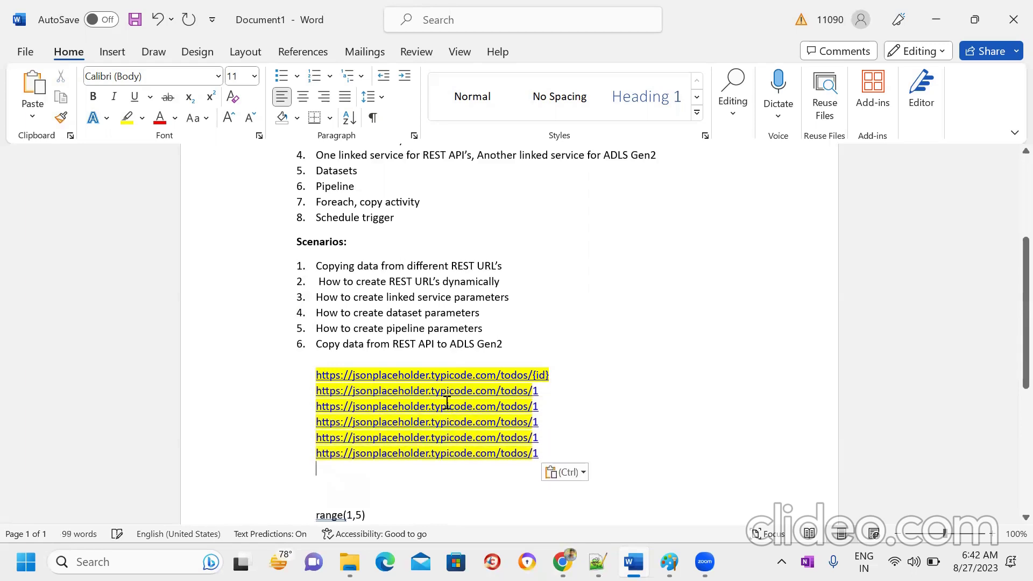
# Step: Change the ending numbers of the four pasted URLs to 2, 3, 4 and 5 in order
pyautogui.click(544, 406)
pyautogui.hotkey('shift', 'Home')
pyautogui.press('Right')
pyautogui.press('Left')
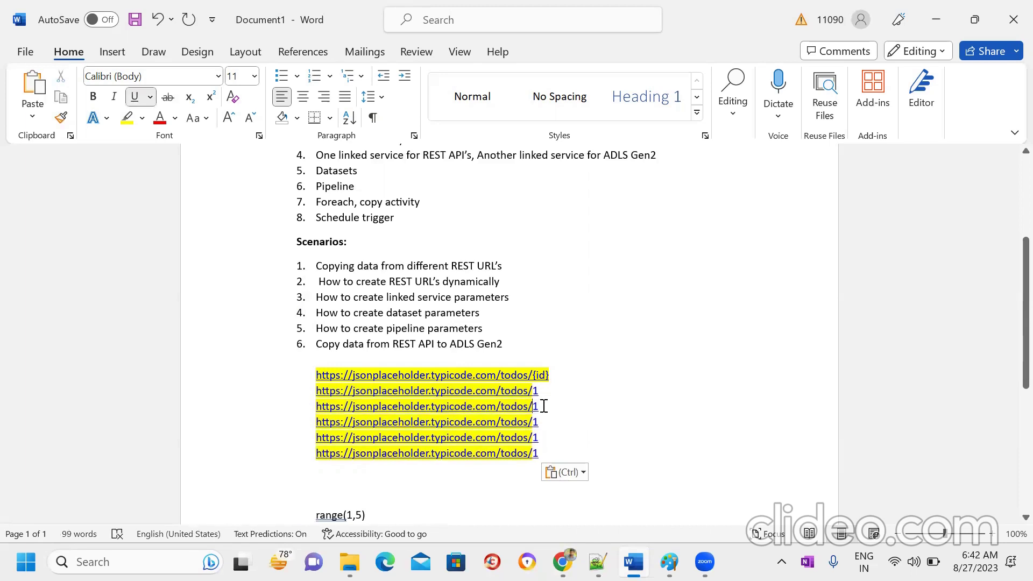
pyautogui.press('Delete')
pyautogui.write('2')
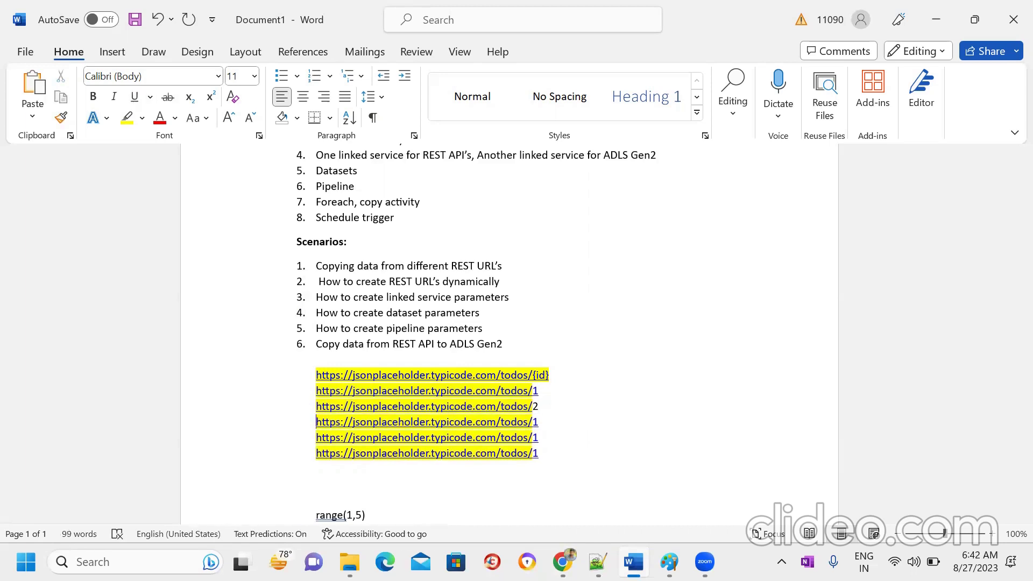
pyautogui.click(531, 421)
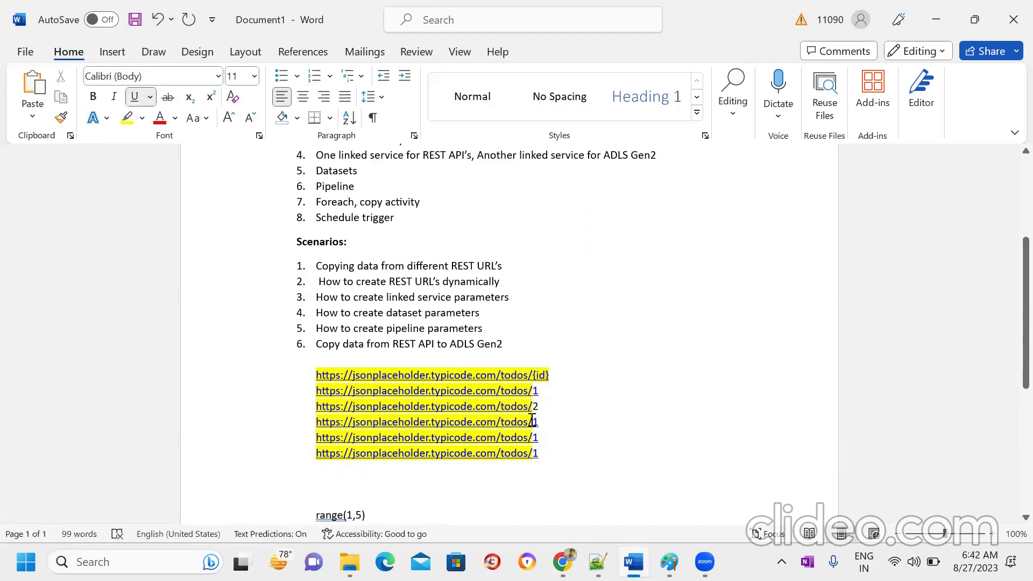
pyautogui.press('Delete')
pyautogui.write('3')
pyautogui.click(532, 437)
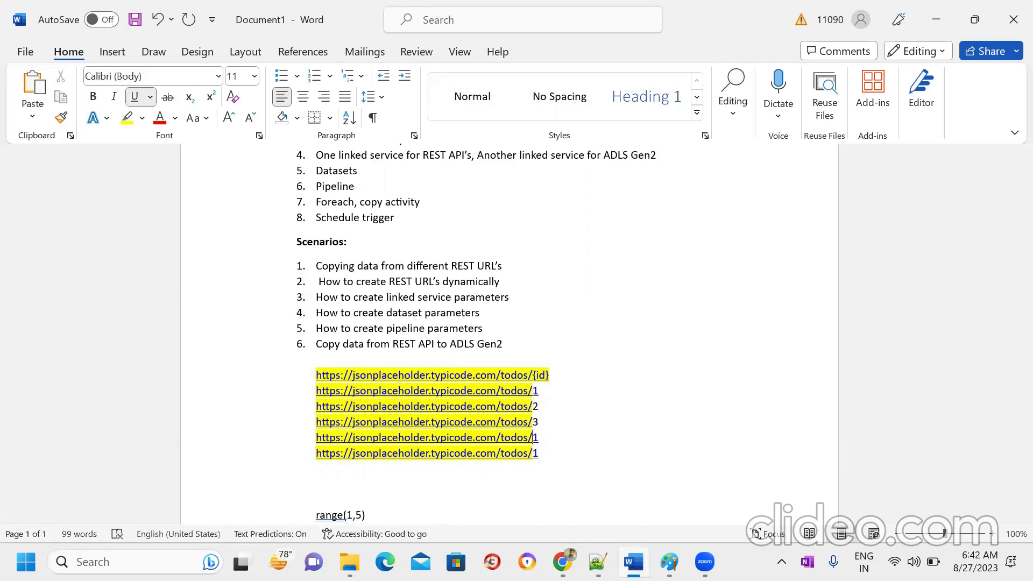
pyautogui.press('Delete')
pyautogui.write('4')
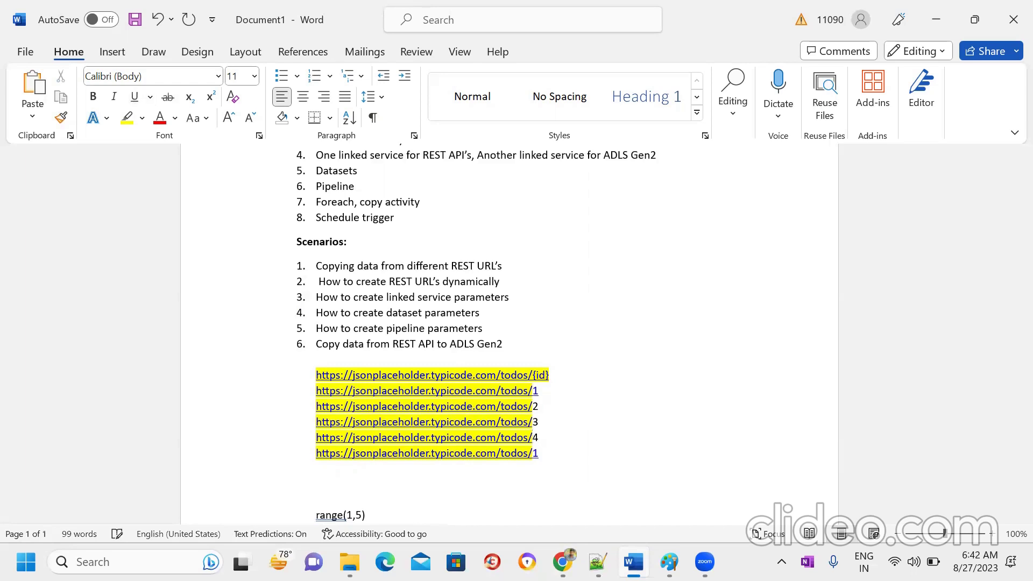
pyautogui.press('BackSpace')
pyautogui.write('5')
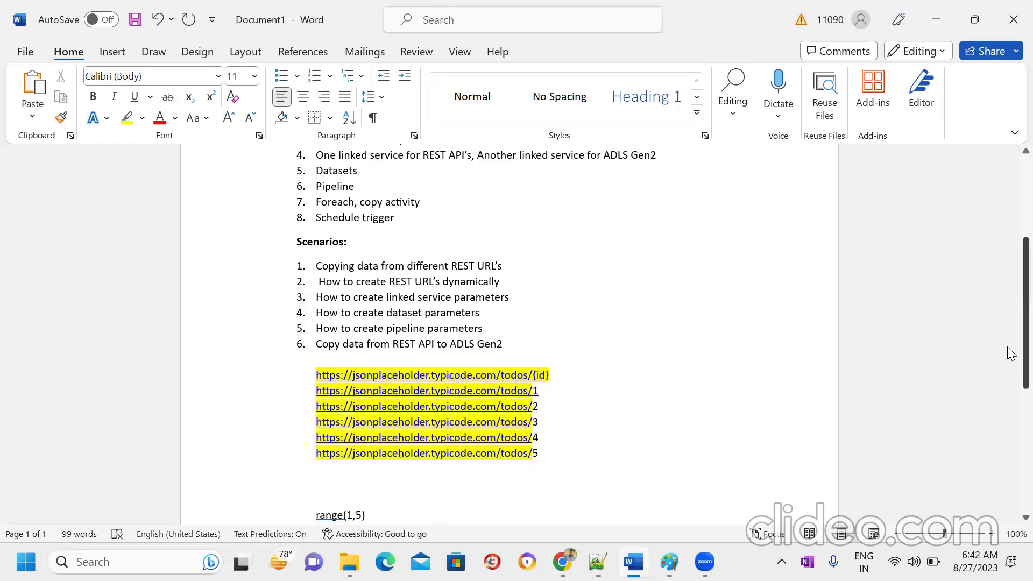
# Step: Review the numbered todos URLs 1 to 5 against the todos/{id} template URL by selecting each group
pyautogui.scroll(-3, 1008, 346)
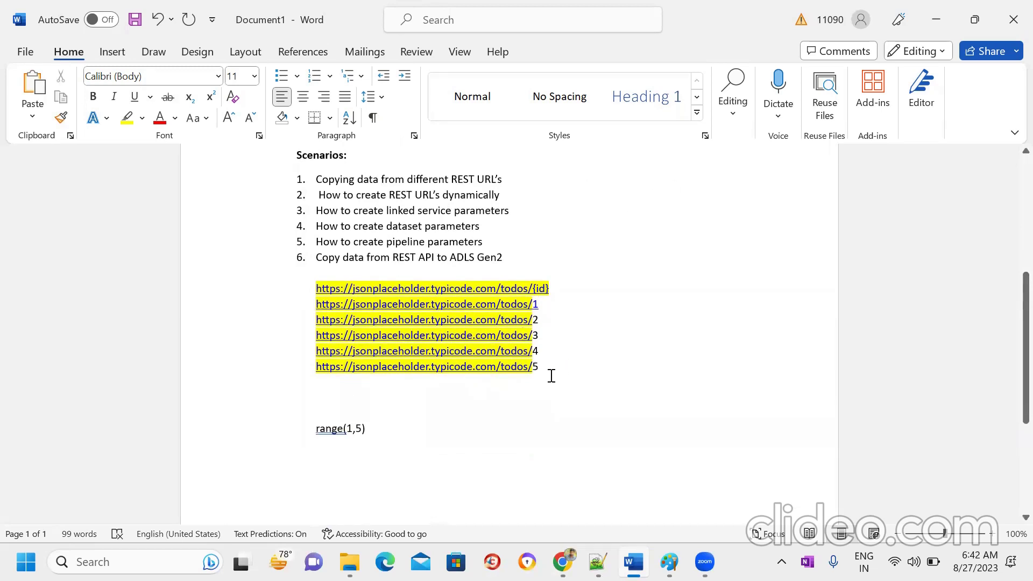
pyautogui.moveTo(554, 364); pyautogui.dragTo(306, 307)
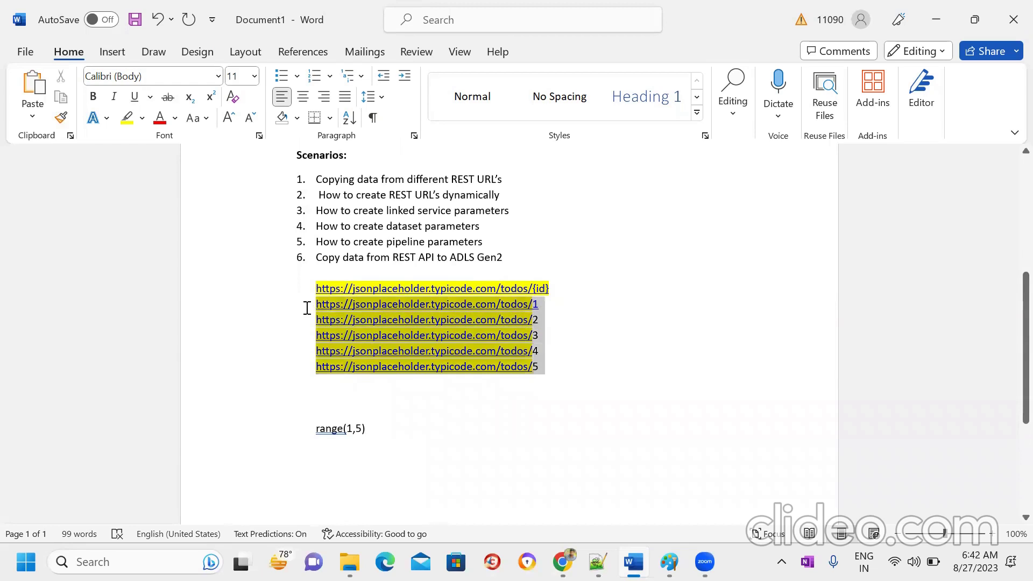
pyautogui.click(608, 359)
pyautogui.moveTo(549, 285); pyautogui.dragTo(305, 288)
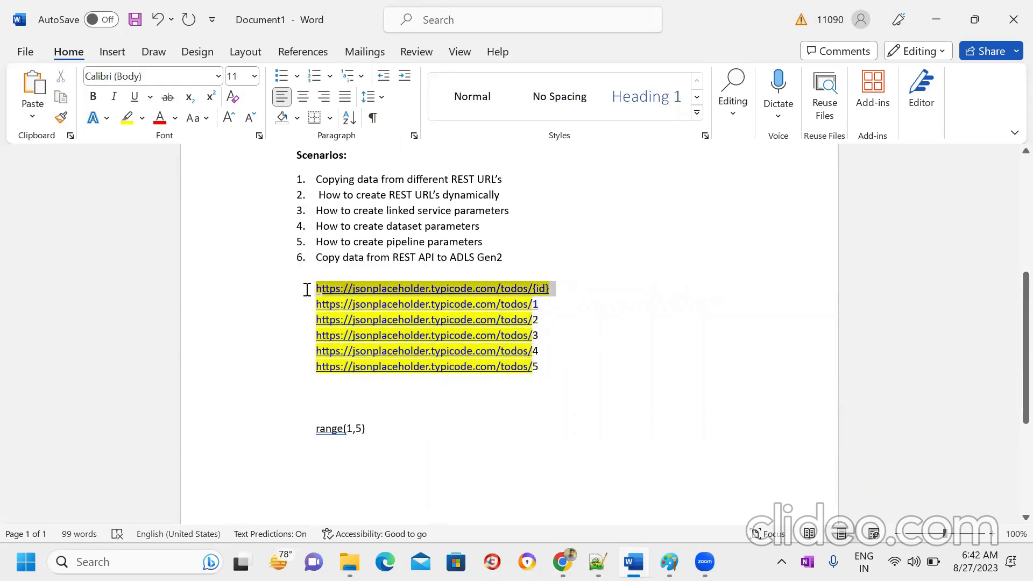
# Step: Change the expression below the URL list to range(6,10)
pyautogui.click(576, 376)
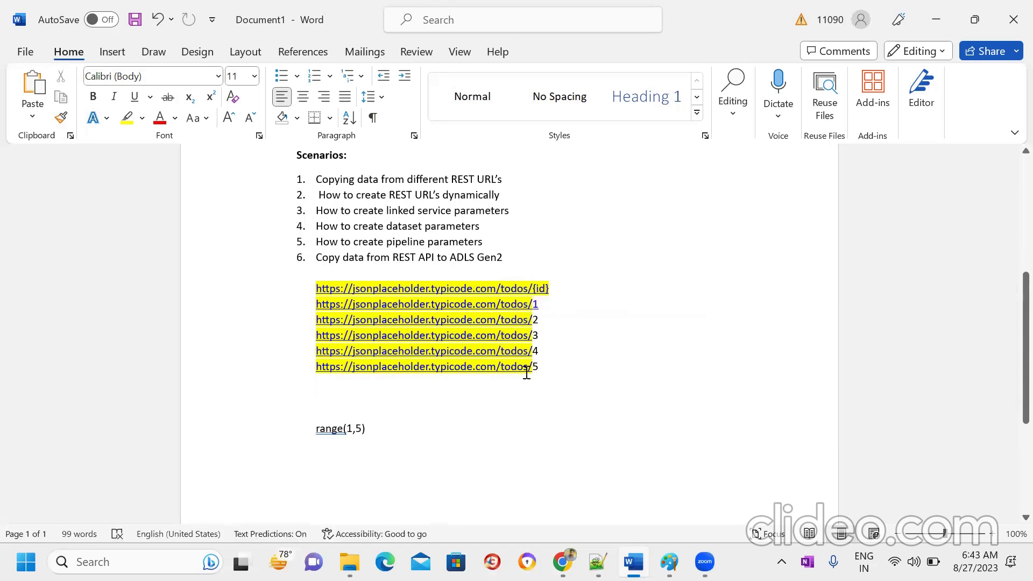
pyautogui.doubleClick(327, 427)
pyautogui.click(354, 427)
pyautogui.press('BackSpace')
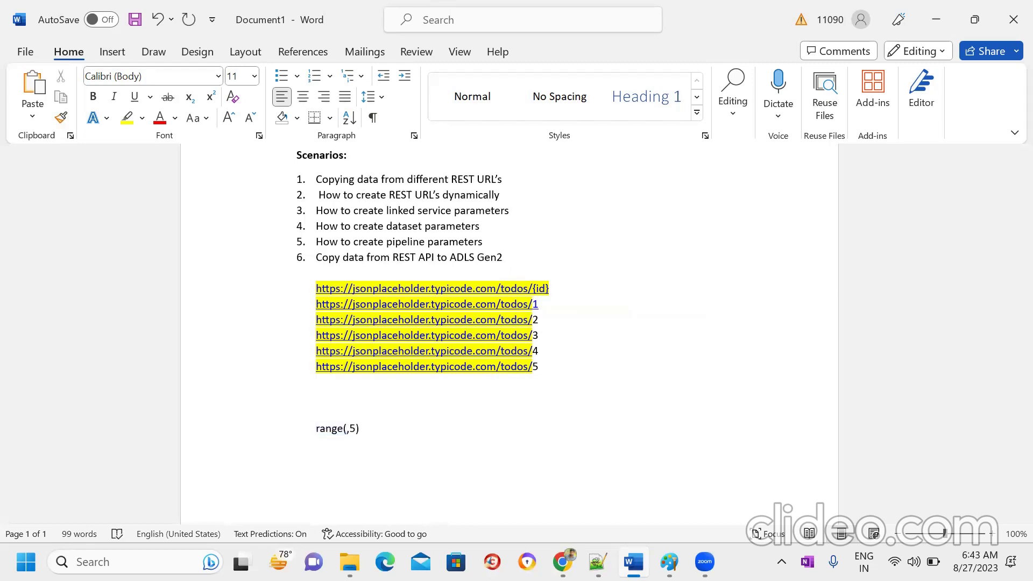
pyautogui.write('6')
pyautogui.press('BackSpace')
pyautogui.write('10')
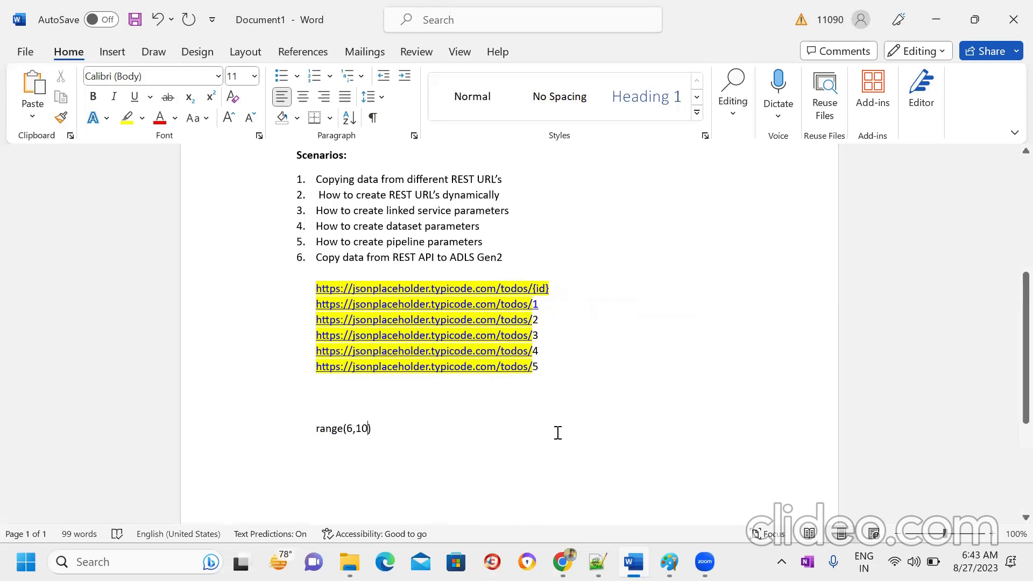
# Step: Change the ending numbers of the first two numbered todos URLs to 6 and 7
pyautogui.doubleClick(541, 307)
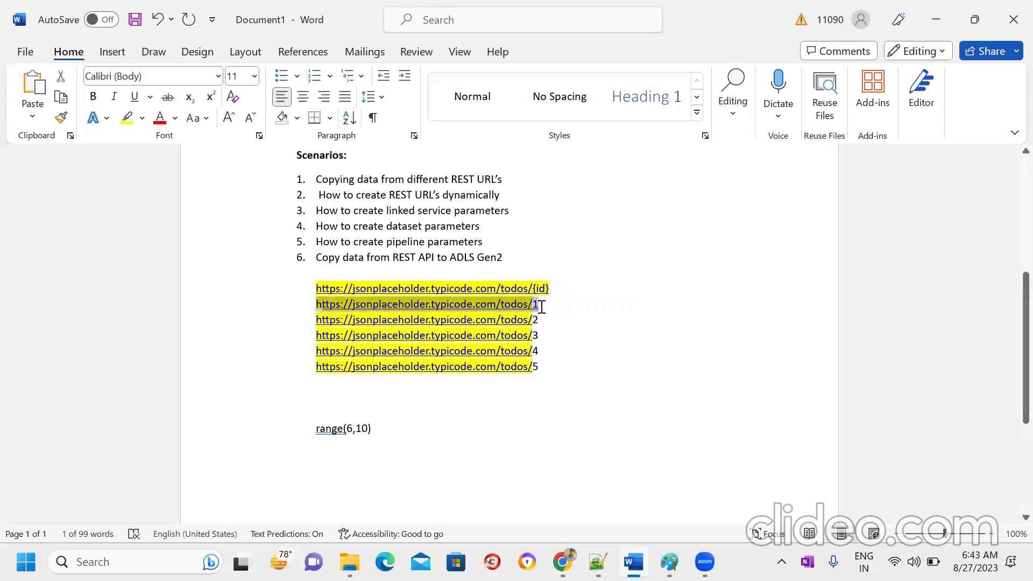
pyautogui.write('6')
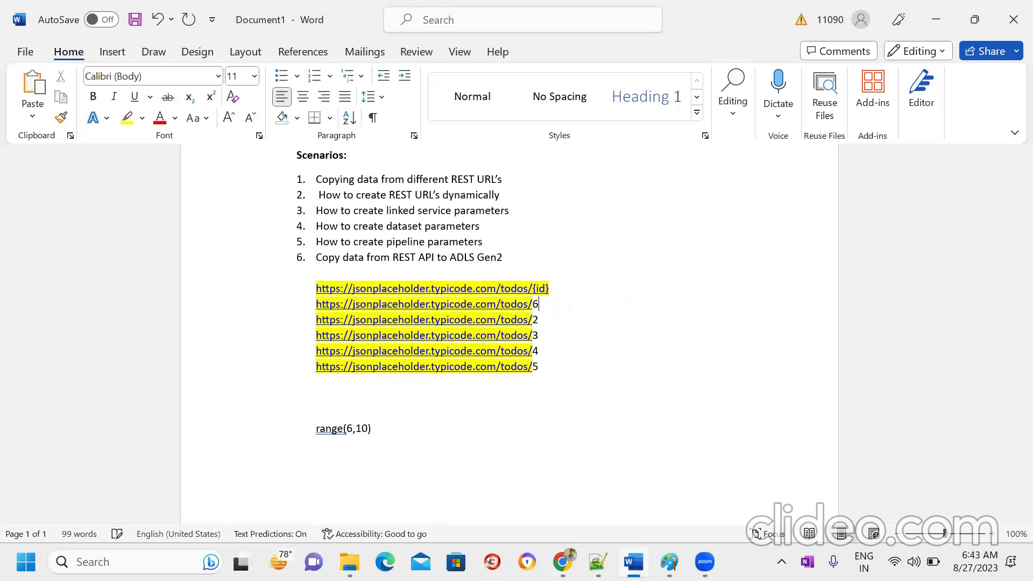
pyautogui.press('Delete')
pyautogui.write('7')
# Step: Change the second argument of the range expression to 5 so it reads range(6,5)
pyautogui.click(367, 428)
pyautogui.press('BackSpace')
pyautogui.press('BackSpace')
pyautogui.write('5')
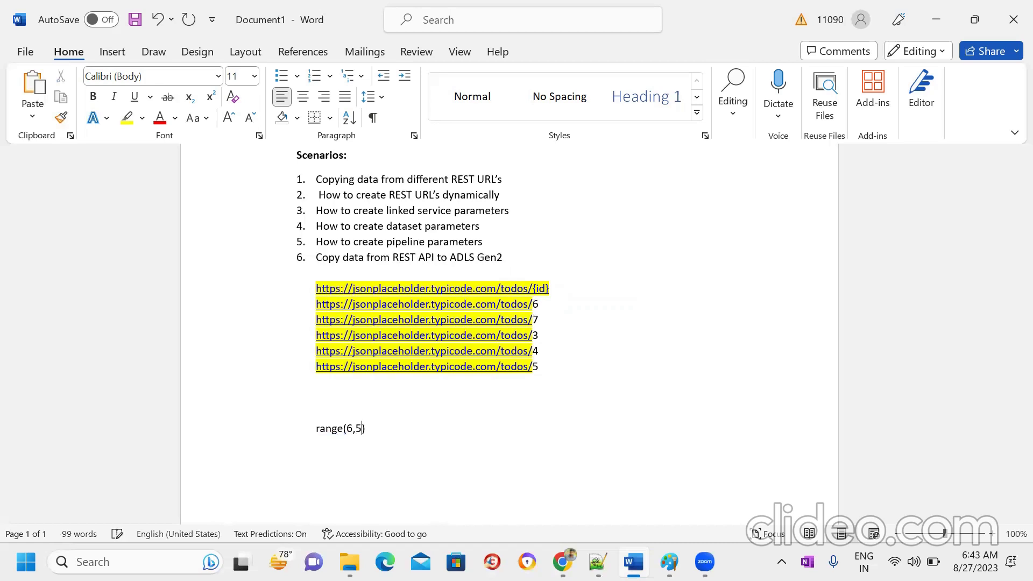
# Step: Change the ending numbers of the last three todos URLs to 8, 9 and 10 in order
pyautogui.click(533, 335)
pyautogui.press('BackSpace')
pyautogui.write('8')
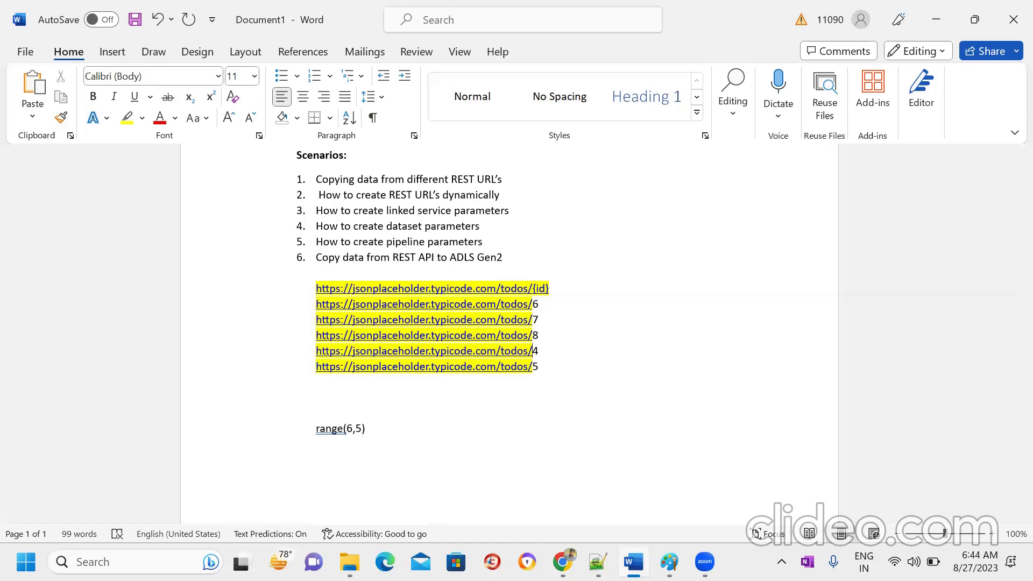
pyautogui.press('Down')
pyautogui.press('BackSpace')
pyautogui.write('9')
pyautogui.press('Delete')
pyautogui.write('10')
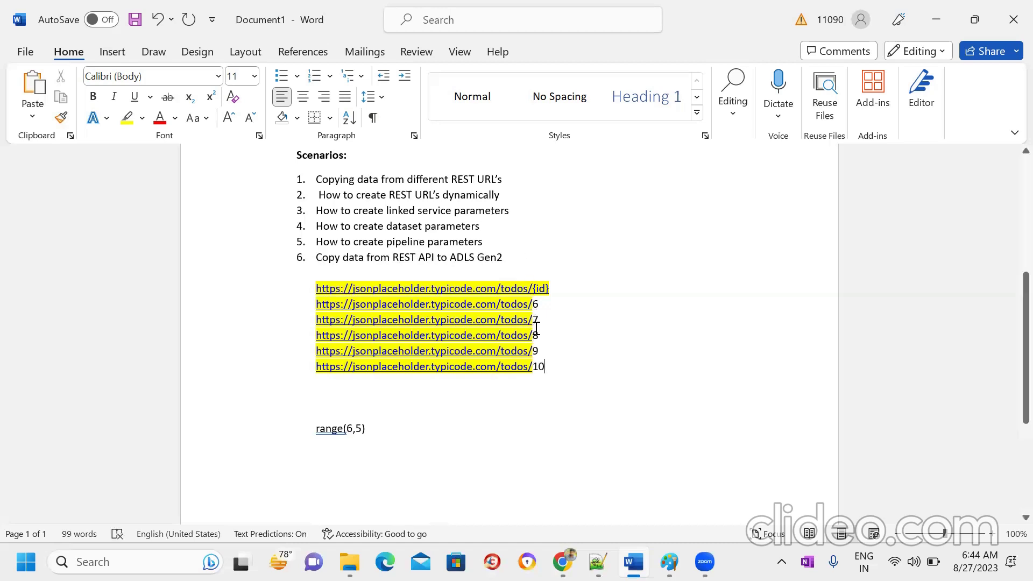
# Step: Review the range(6,5) expression against the todos URLs 6 to 10 by selecting each in turn
pyautogui.click(343, 437)
pyautogui.press('Up')
pyautogui.moveTo(356, 429); pyautogui.dragTo(372, 431)
pyautogui.click(419, 448)
pyautogui.moveTo(360, 429); pyautogui.dragTo(304, 433)
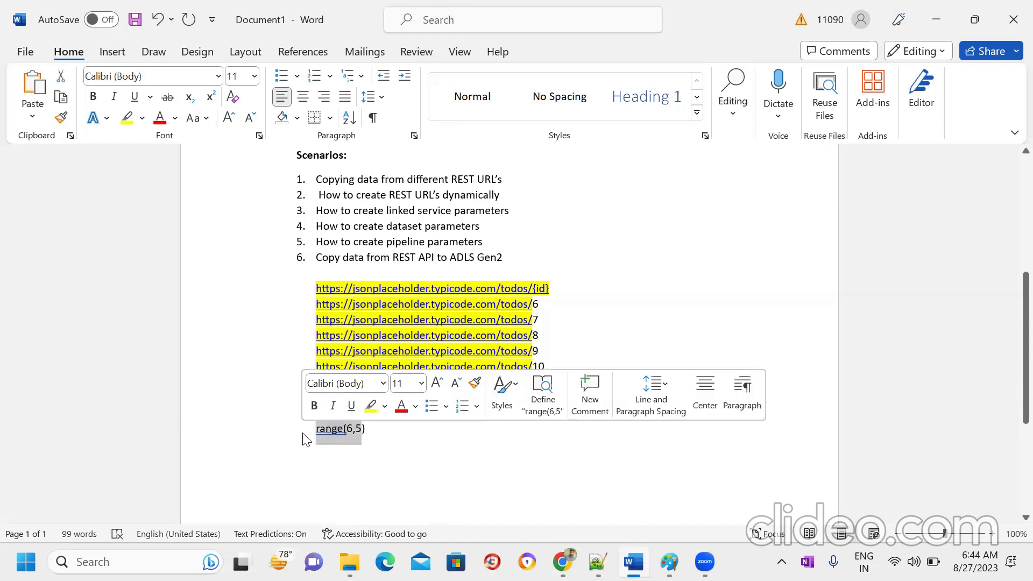
pyautogui.click(419, 443)
pyautogui.moveTo(557, 363); pyautogui.dragTo(317, 308)
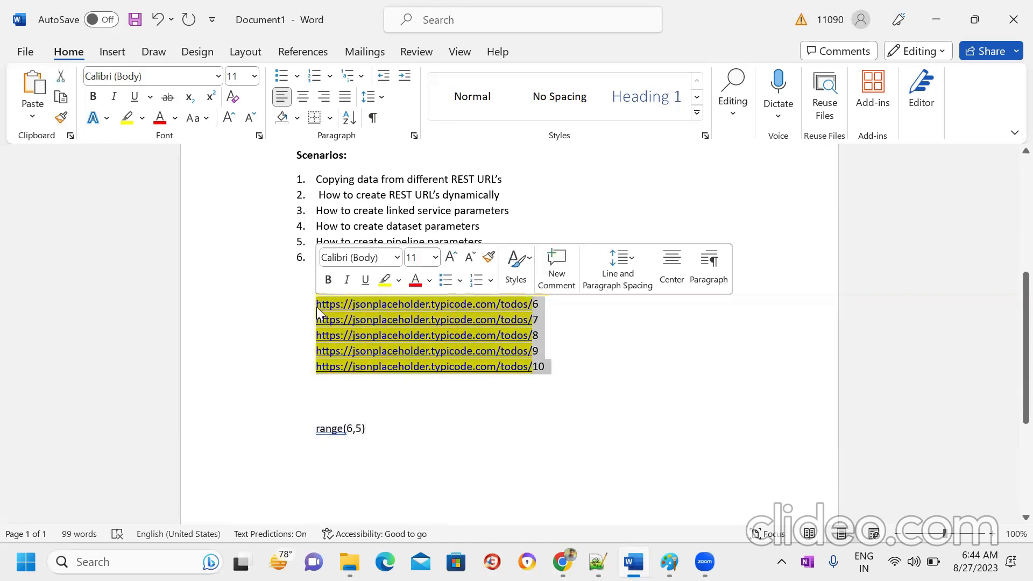
pyautogui.click(421, 442)
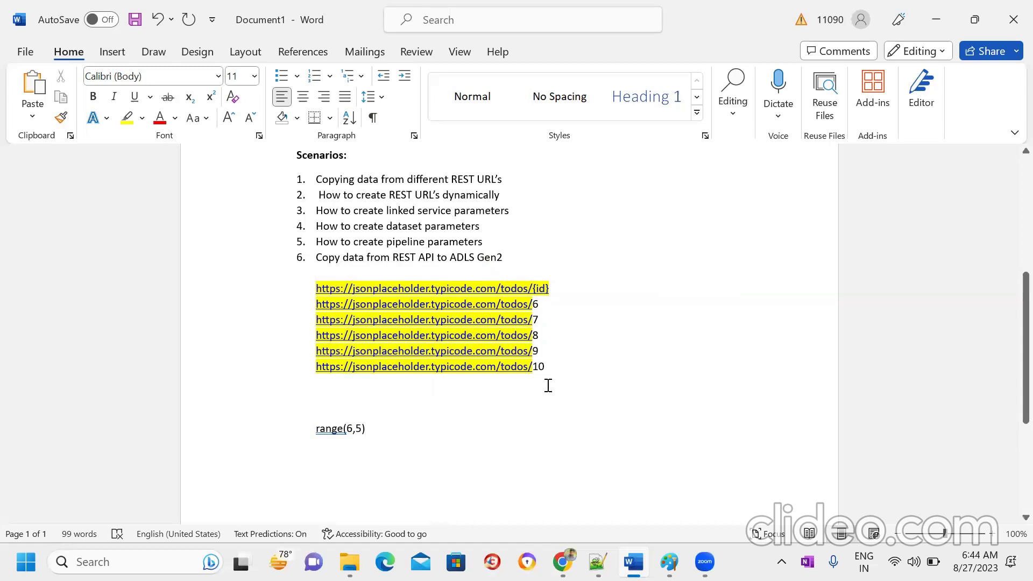
pyautogui.moveTo(551, 372); pyautogui.dragTo(305, 303)
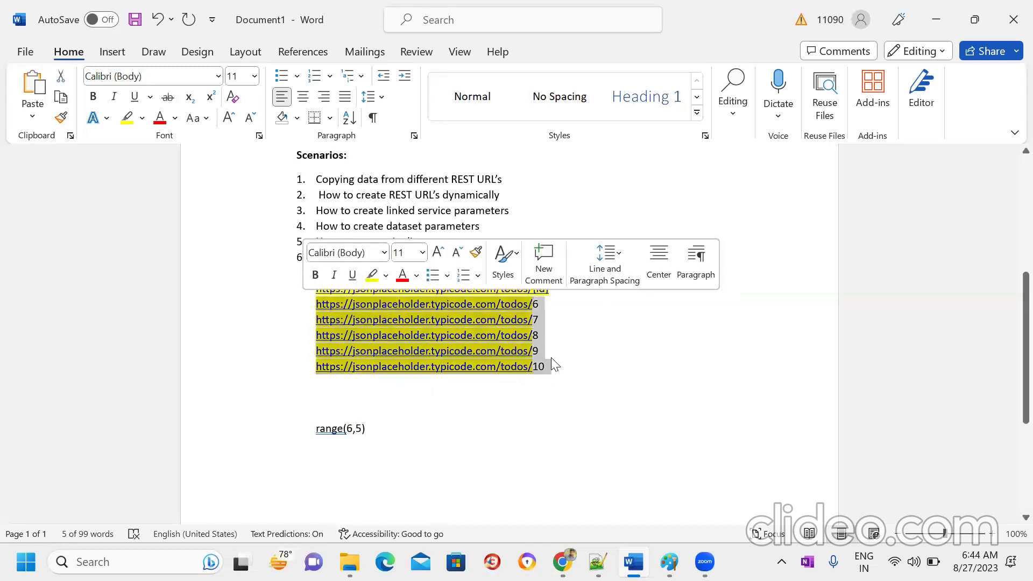
pyautogui.click(583, 376)
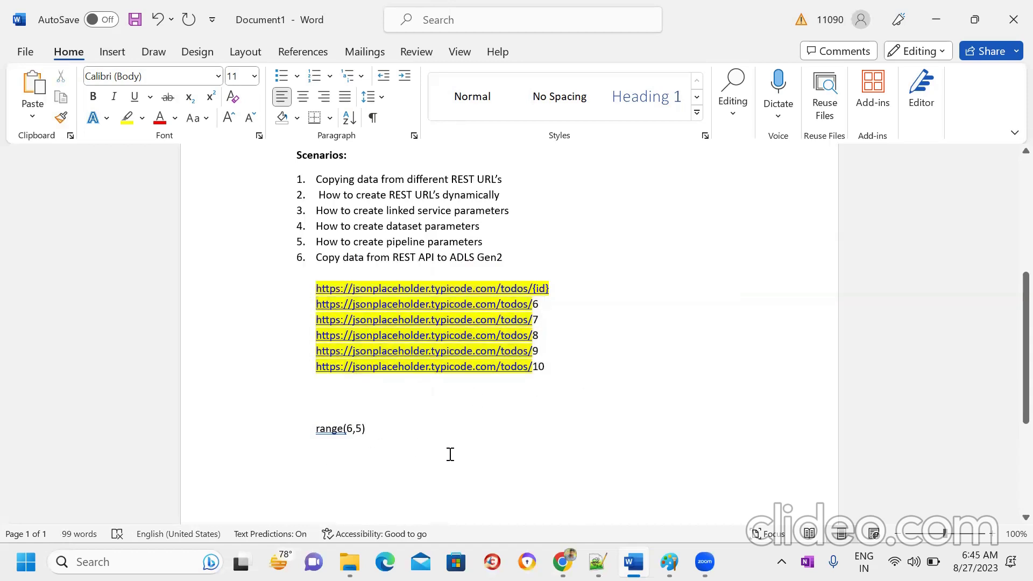
# Step: Remove the indent and an empty line before range(6,5) so it sits closer to the URL list
pyautogui.click(315, 431)
pyautogui.press('BackSpace')
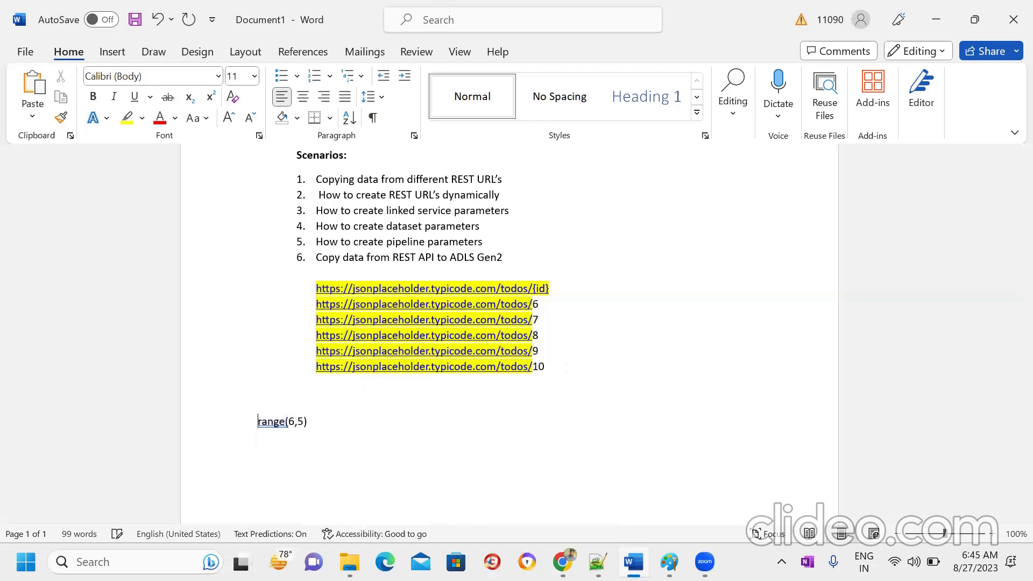
pyautogui.press('BackSpace')
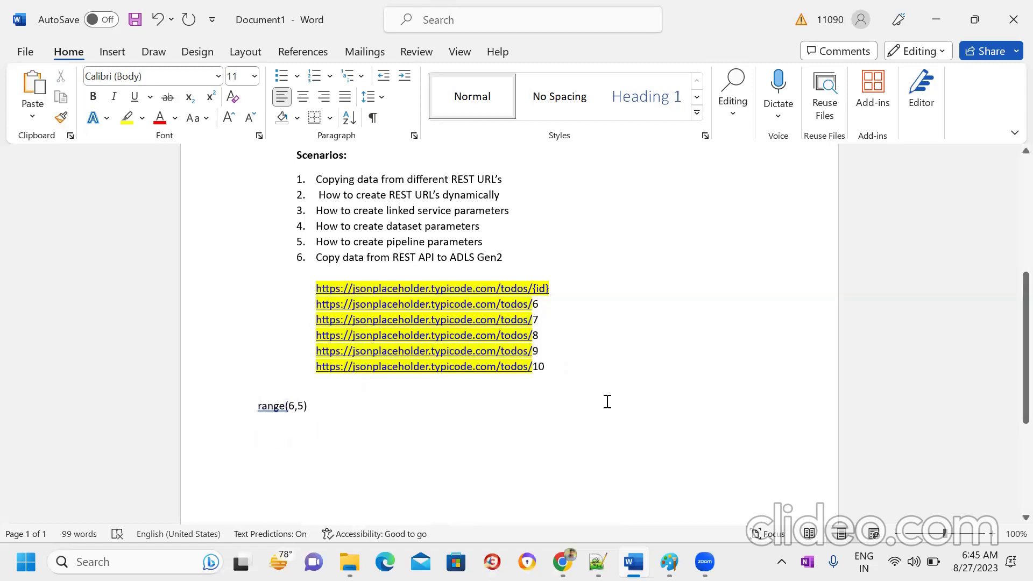
# Step: Switch to Paint and draw a large rectangle about 656 × 493 px in the upper middle of the canvas
pyautogui.click(669, 562)
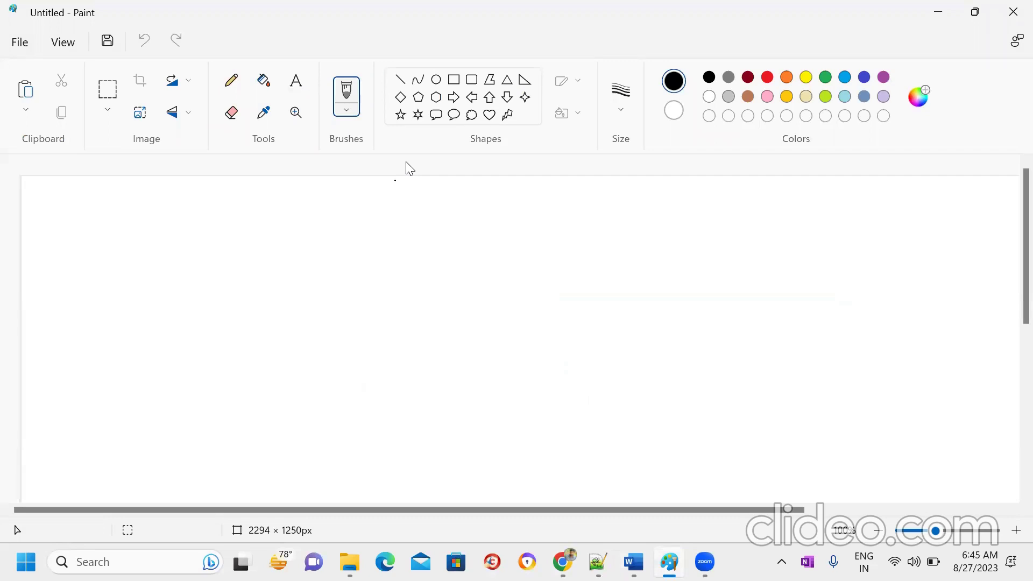
pyautogui.click(454, 80)
pyautogui.moveTo(318, 220); pyautogui.dragTo(670, 484)
pyautogui.moveTo(431, 334); pyautogui.dragTo(437, 338)
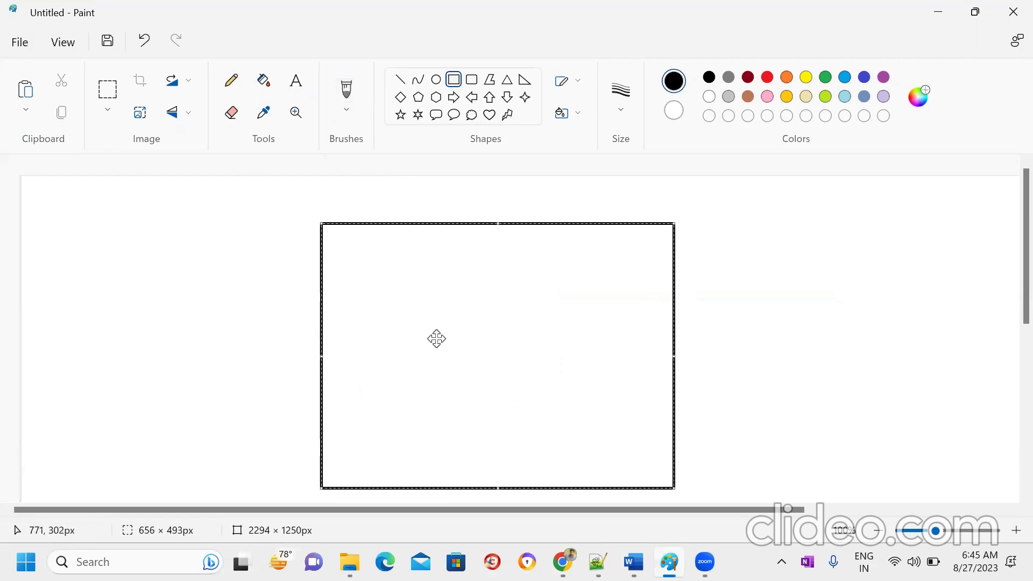
# Step: Add the text "For each activity" just inside the rectangle's upper edge, near its middle
pyautogui.click(296, 82)
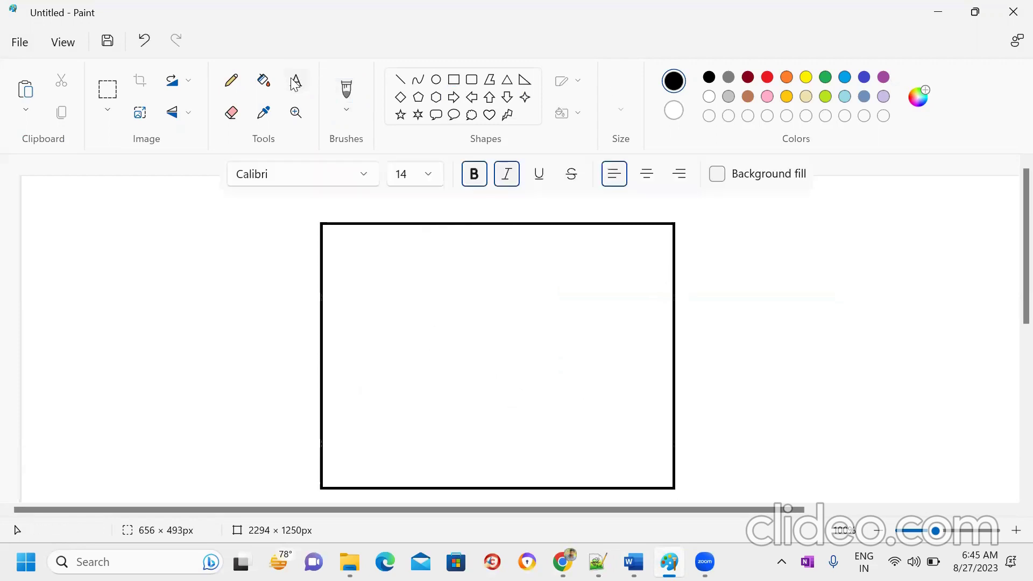
pyautogui.click(298, 86)
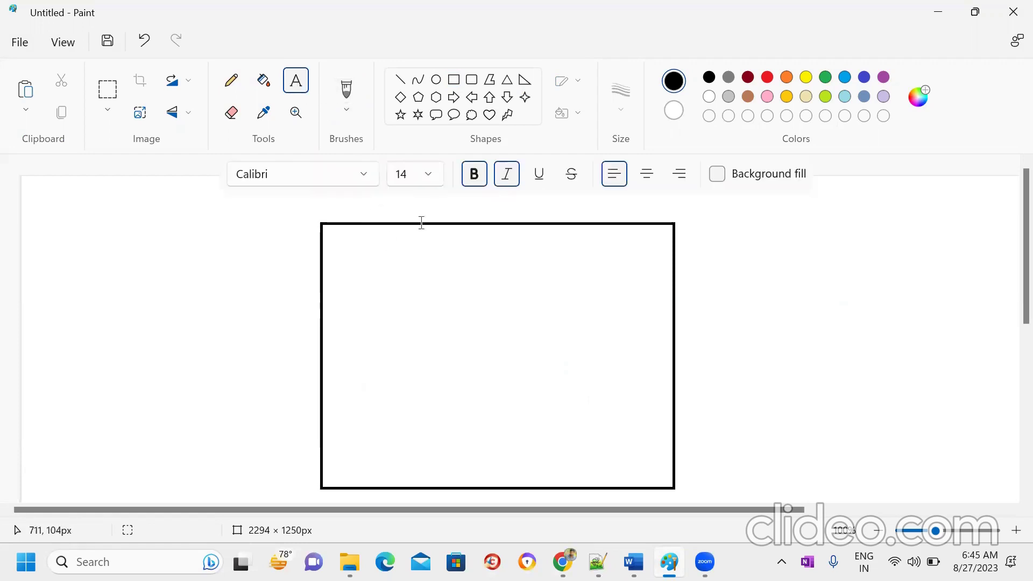
pyautogui.click(436, 230)
pyautogui.write('For each activity')
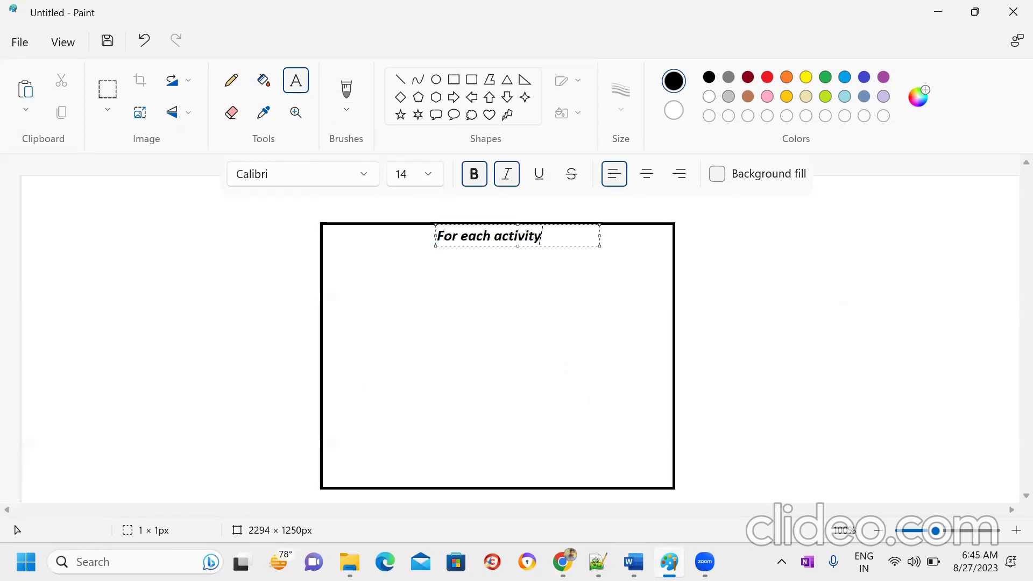
pyautogui.click(518, 314)
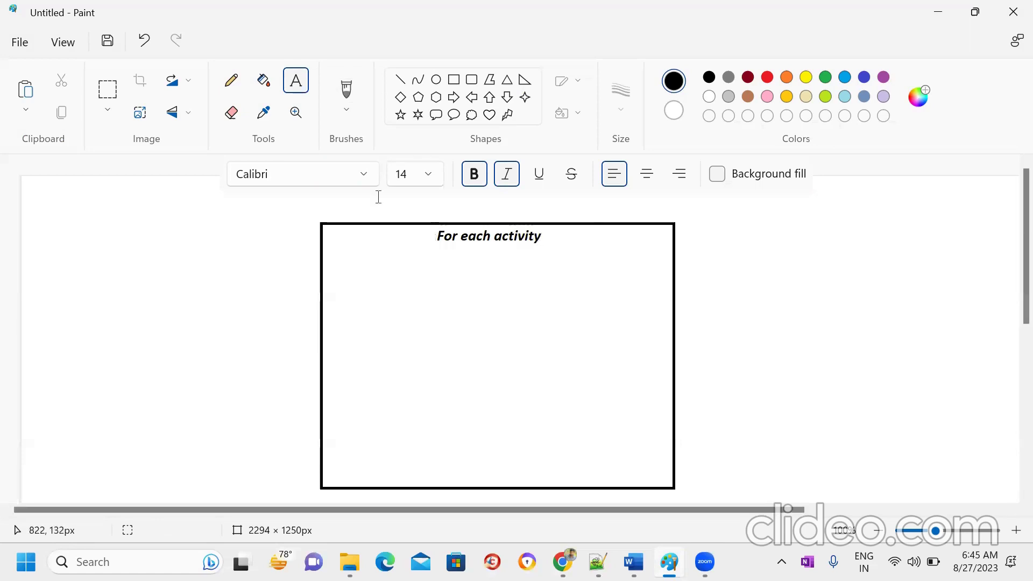
pyautogui.click(228, 292)
pyautogui.click(328, 211)
pyautogui.click(331, 211)
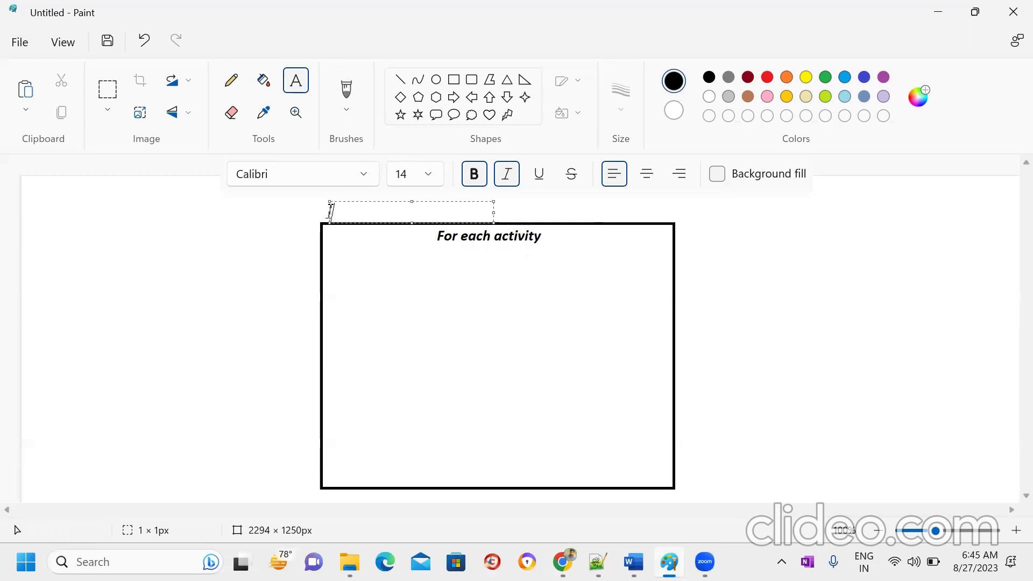
pyautogui.write('@range')
pyautogui.write('(1,)')
pyautogui.press('Left')
pyautogui.write('1,4')
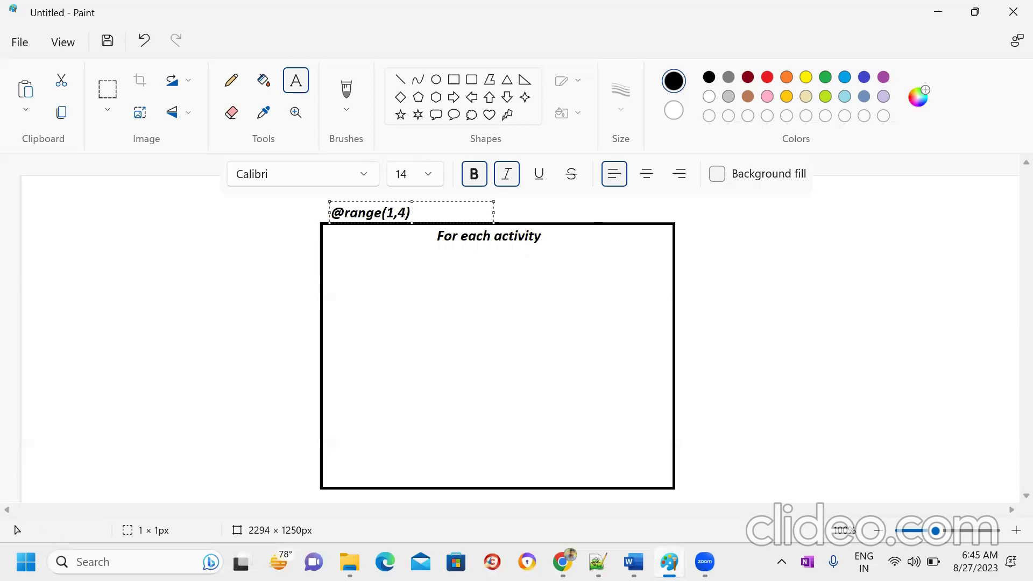
pyautogui.click(486, 313)
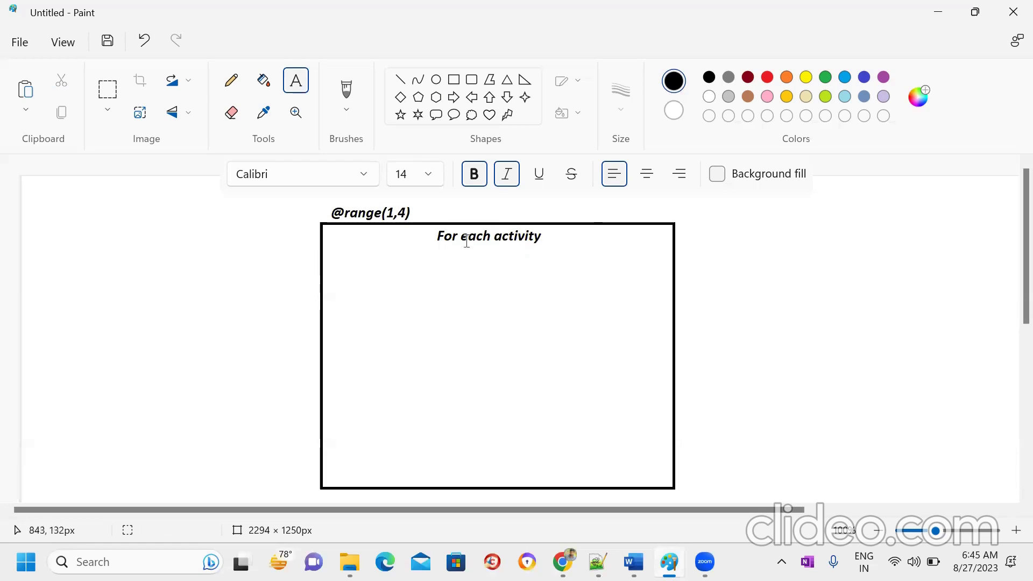
pyautogui.click(436, 212)
pyautogui.write('i')
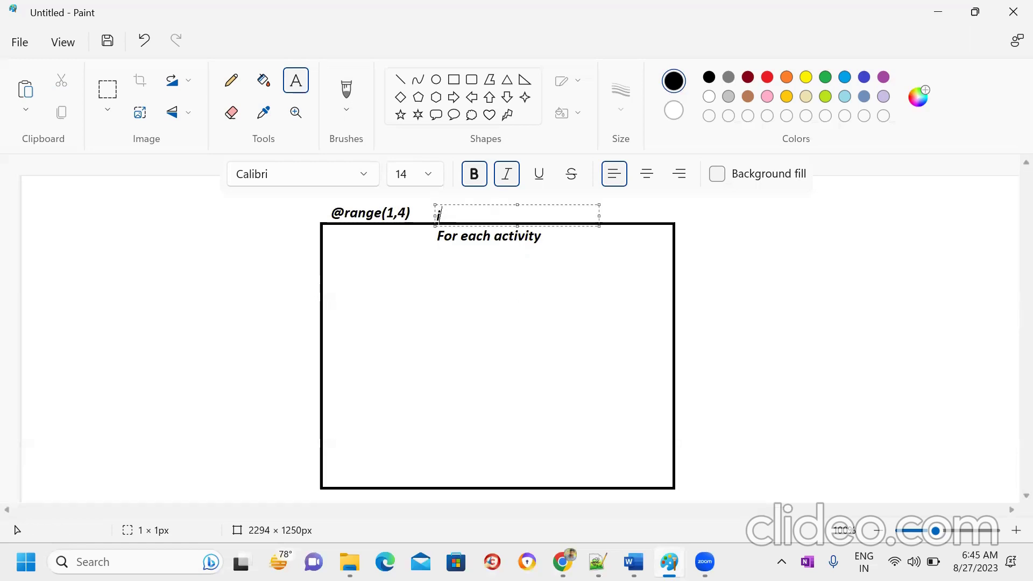
pyautogui.write('tems:4')
pyautogui.click(574, 281)
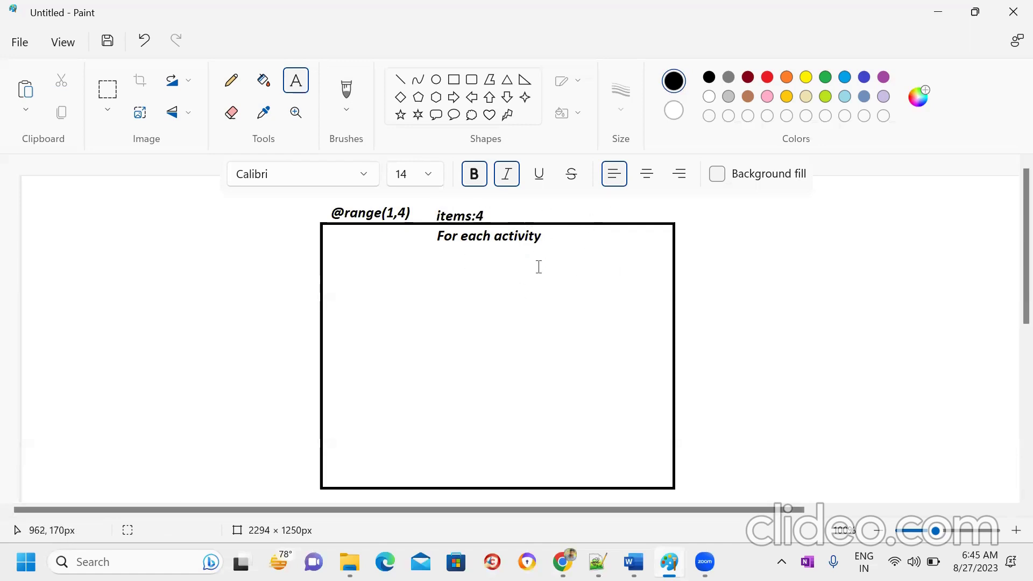
# Step: Draw a smaller rectangle about 270 × 168 px in the middle of the "For each activity" box
pyautogui.click(454, 80)
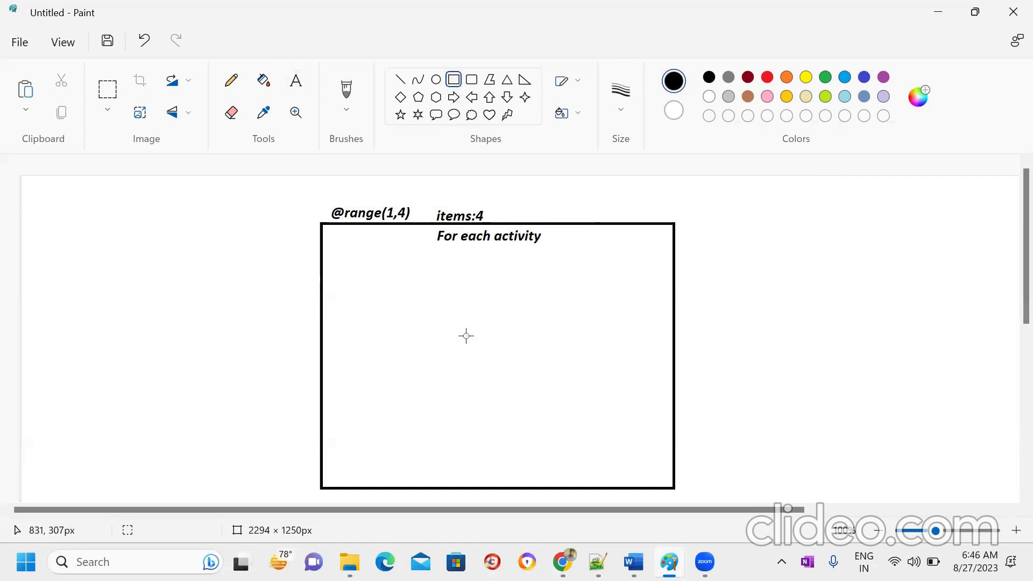
pyautogui.moveTo(418, 295); pyautogui.dragTo(562, 385)
pyautogui.moveTo(494, 330); pyautogui.dragTo(488, 322)
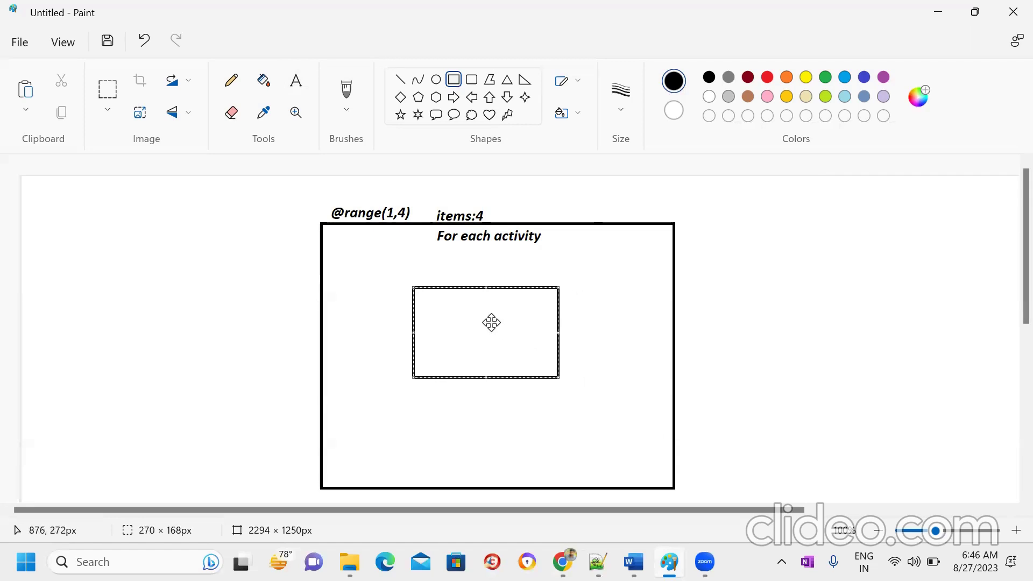
# Step: Add the text "copy activity" inside the smaller rectangle
pyautogui.click(296, 81)
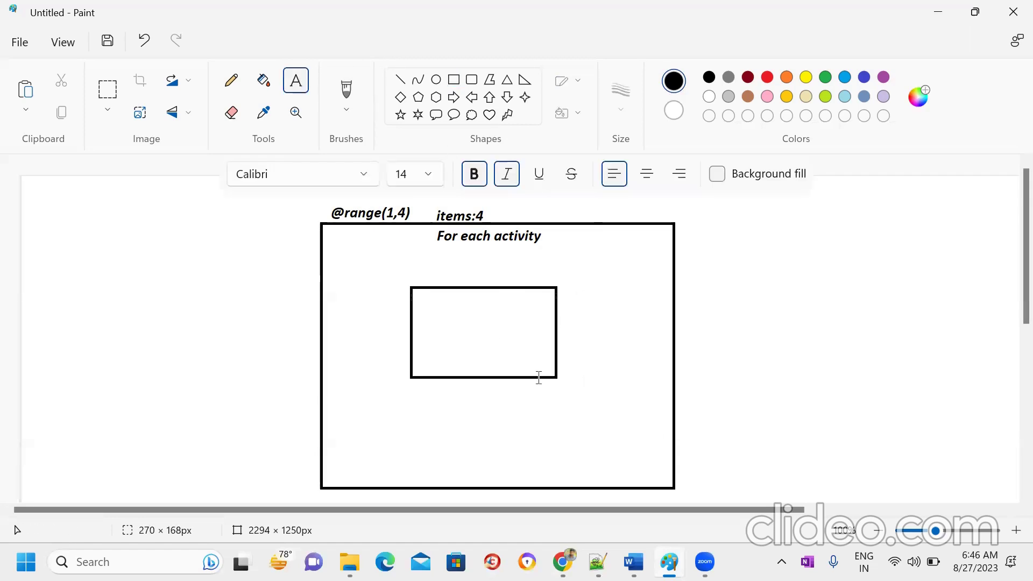
pyautogui.click(420, 323)
pyautogui.write('c')
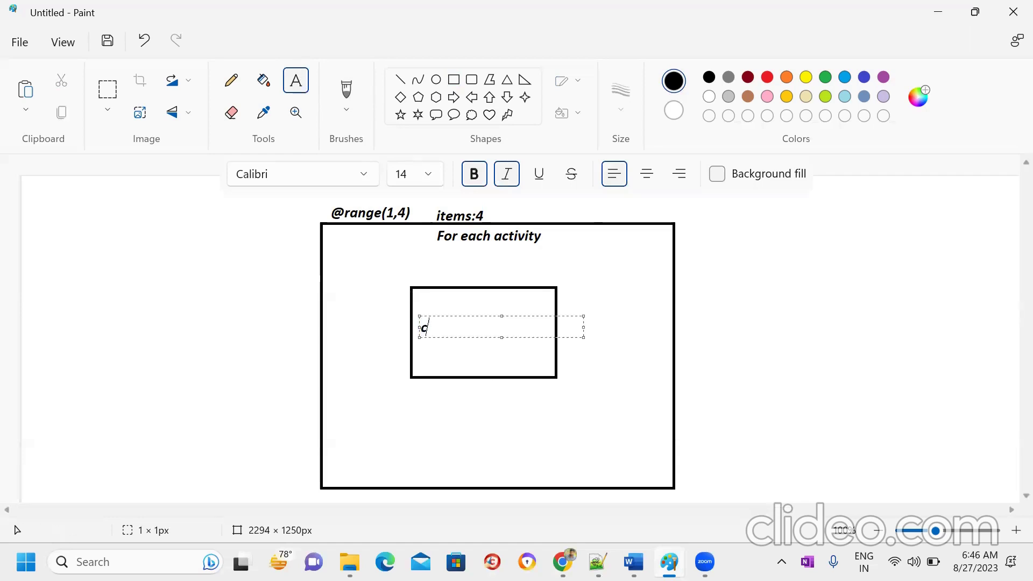
pyautogui.write('opy activity')
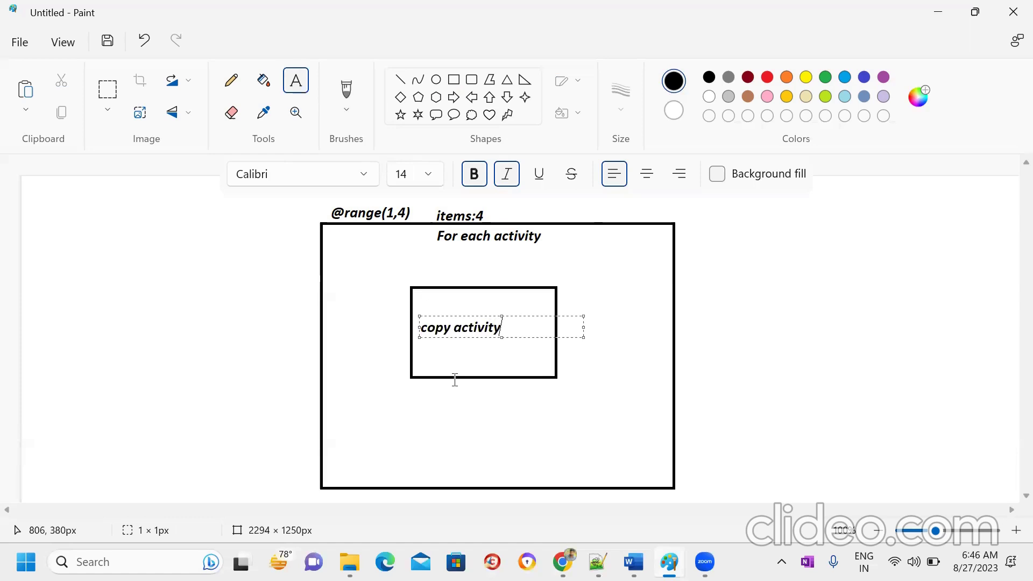
# Step: Add a text note below the copy activity box reading "Dynamic dataset&" and, on a new line, "Dynamic linked service to connect to REST API"
pyautogui.click(331, 396)
pyautogui.write('Dynamic ')
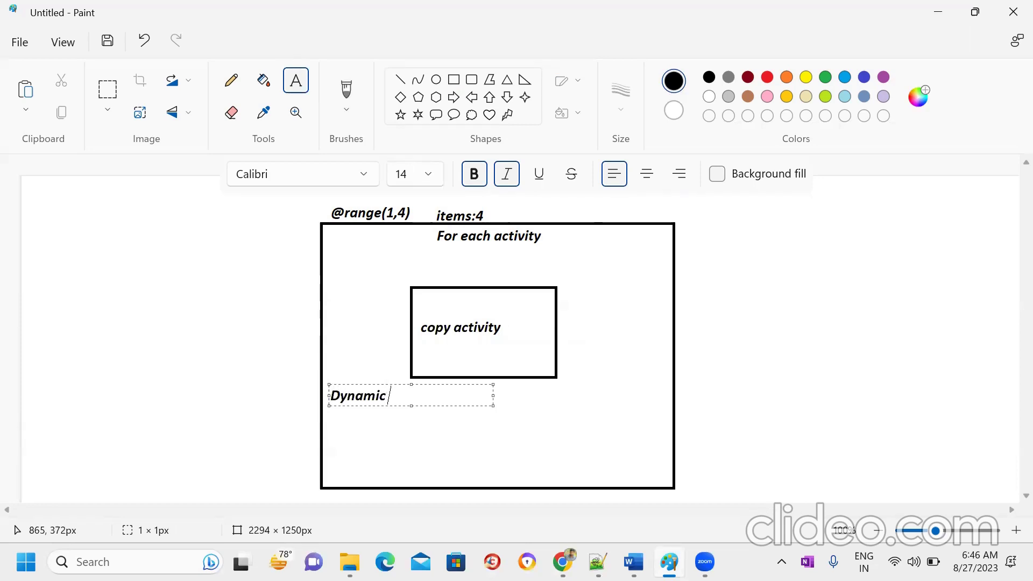
pyautogui.write('dataset&')
pyautogui.press('Return')
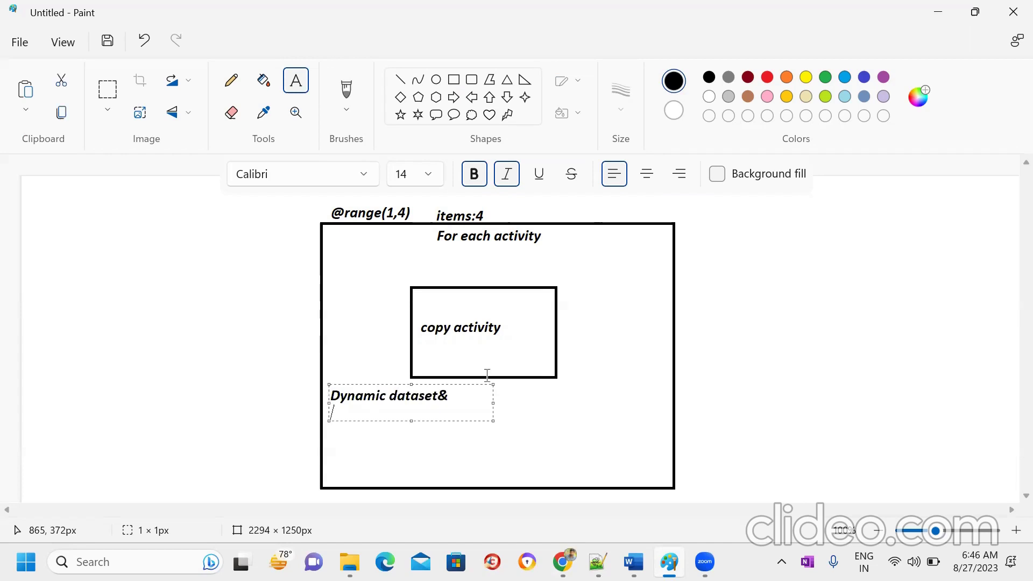
pyautogui.write('Dynamic linke')
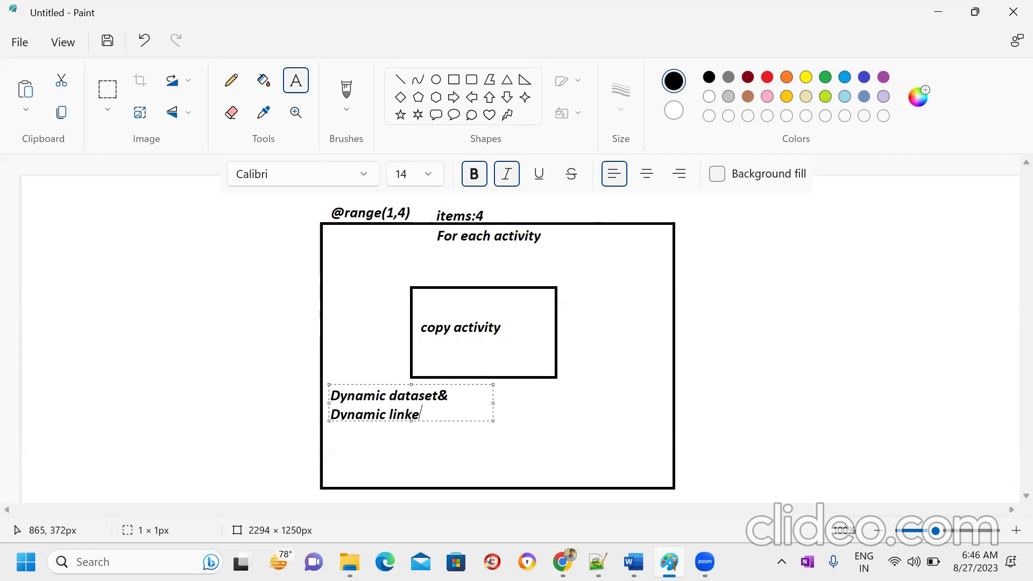
pyautogui.write('d service to conne')
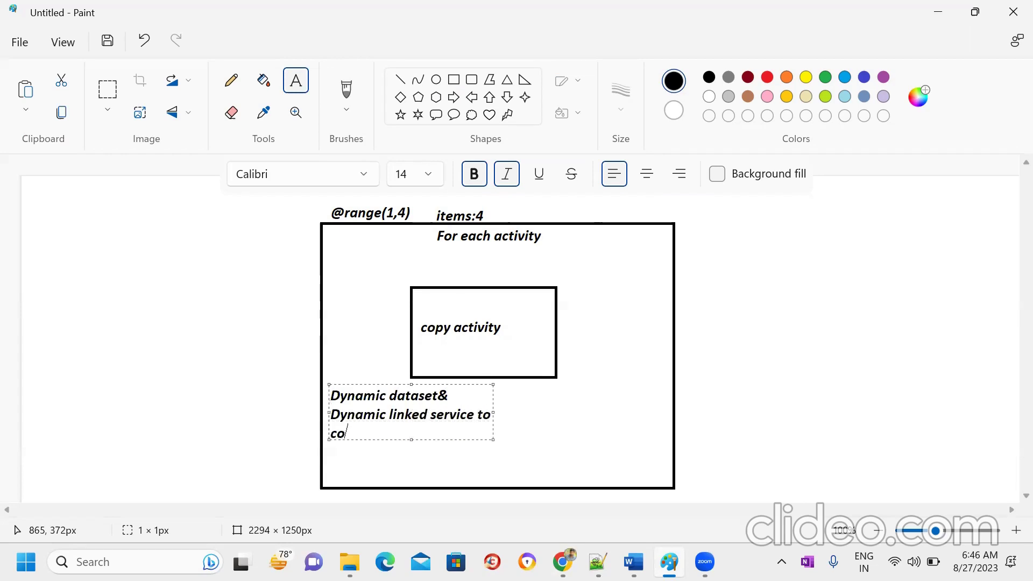
pyautogui.write('ct')
pyautogui.write(' tp')
pyautogui.press('BackSpace')
pyautogui.write('o Res')
pyautogui.press('BackSpace')
pyautogui.press('BackSpace')
pyautogui.write('EST')
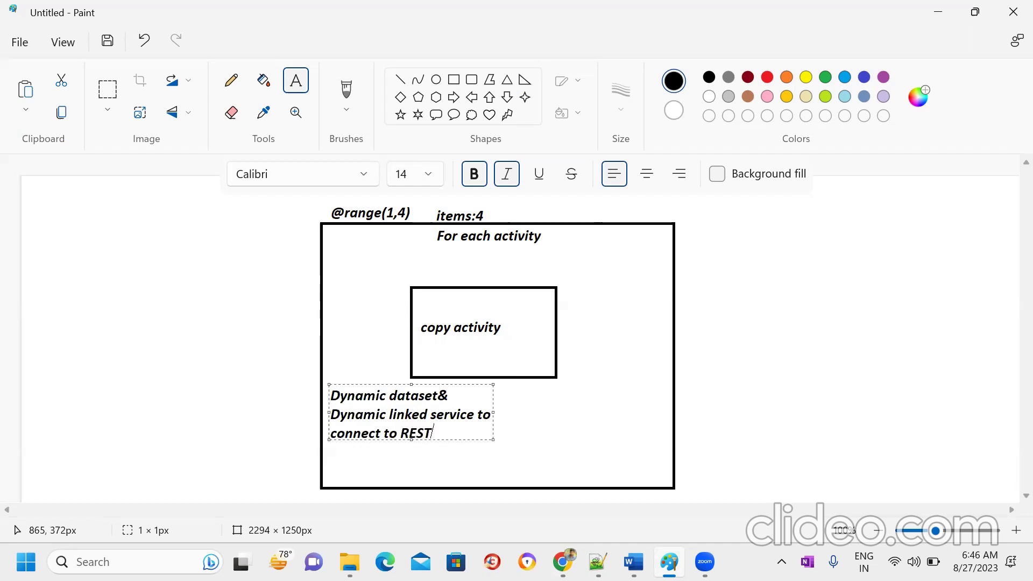
pyautogui.write(' API')
# Step: Finish the note below the copy activity box with a new line reading "and to fetch data"
pyautogui.press('Return')
pyautogui.write('and to fect')
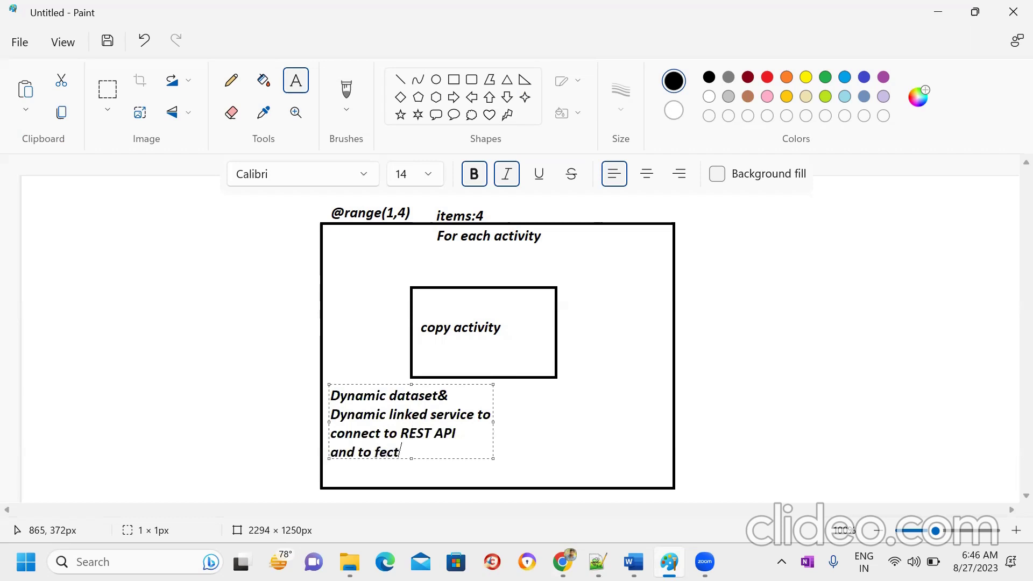
pyautogui.press('BackSpace')
pyautogui.press('BackSpace')
pyautogui.write('tch data')
pyautogui.click(840, 338)
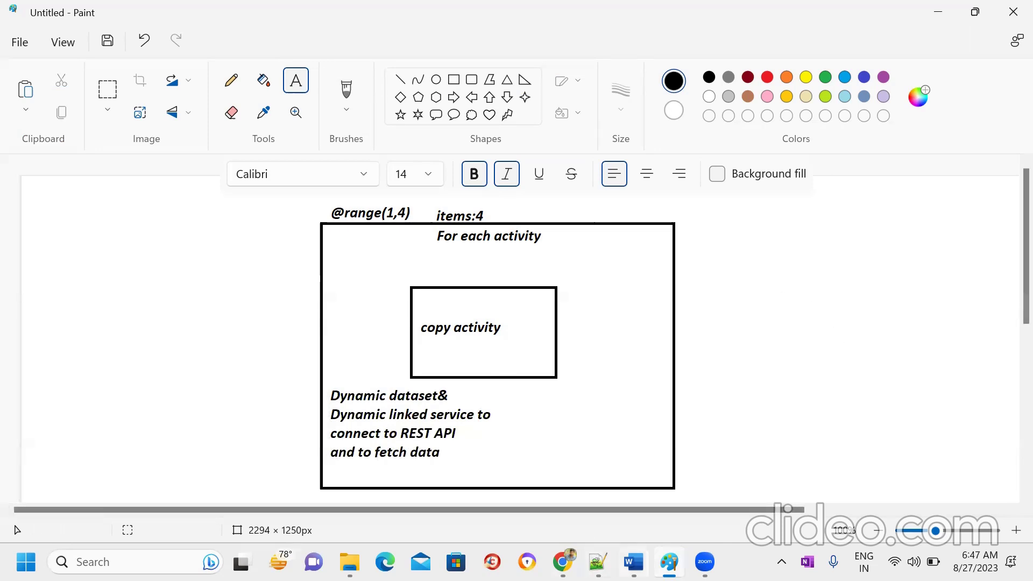
# Step: Switch to the Word document and add the line "URL end with id" below range(6,5)
pyautogui.click(634, 562)
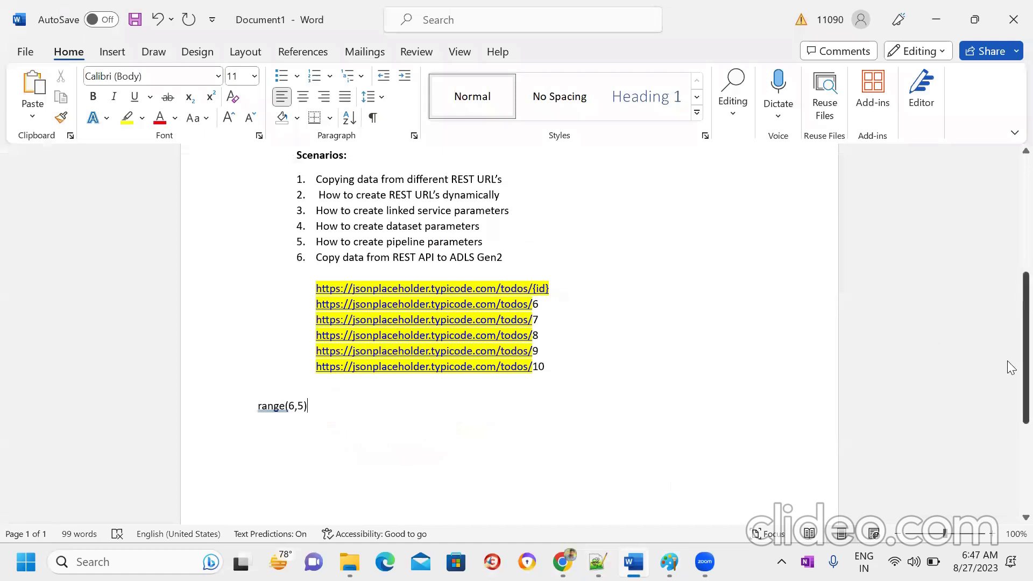
pyautogui.scroll(1, 1007, 350)
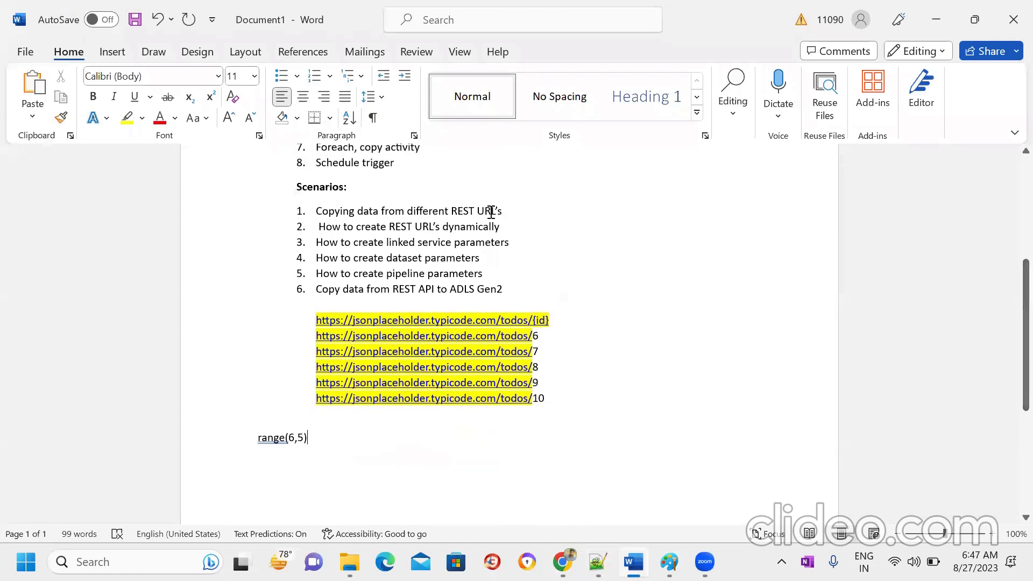
pyautogui.moveTo(491, 274); pyautogui.dragTo(309, 243)
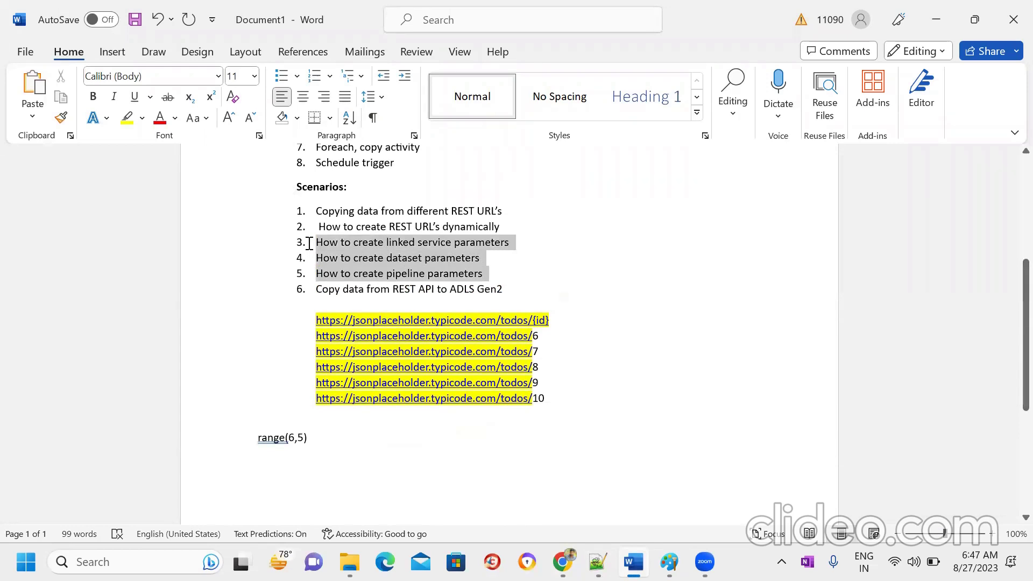
pyautogui.click(659, 359)
pyautogui.moveTo(433, 275); pyautogui.dragTo(313, 241)
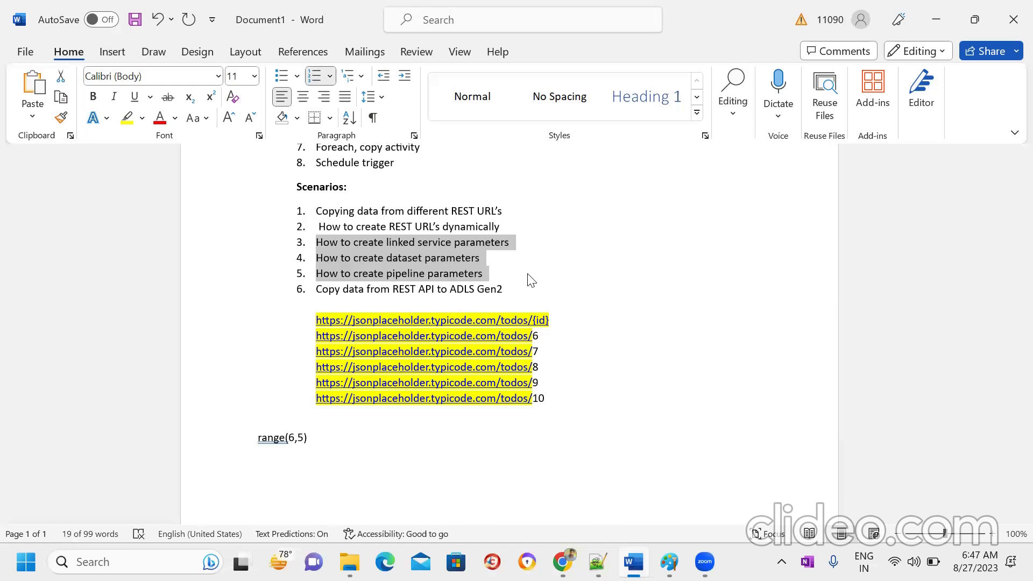
pyautogui.click(399, 450)
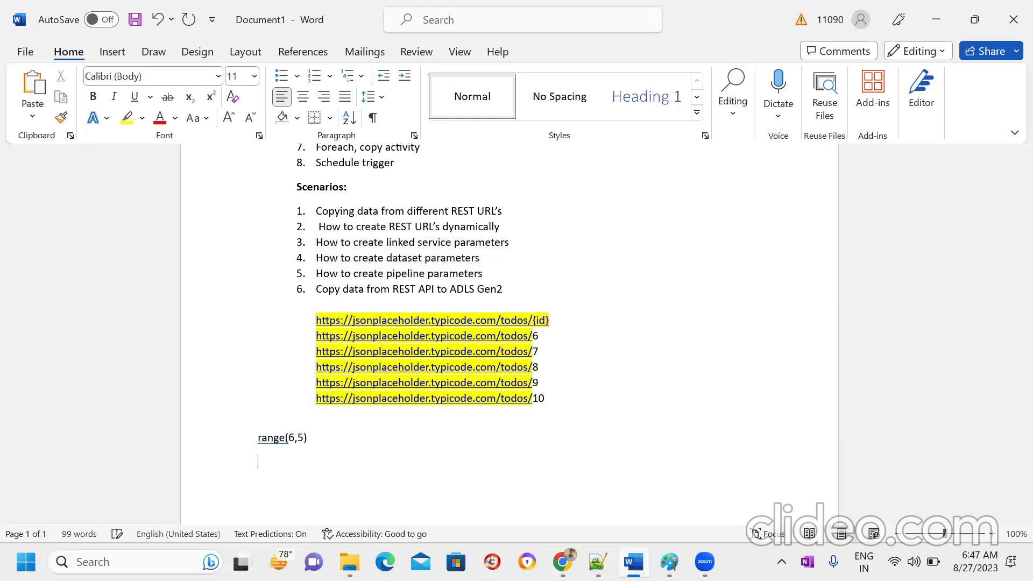
pyautogui.write('URL')
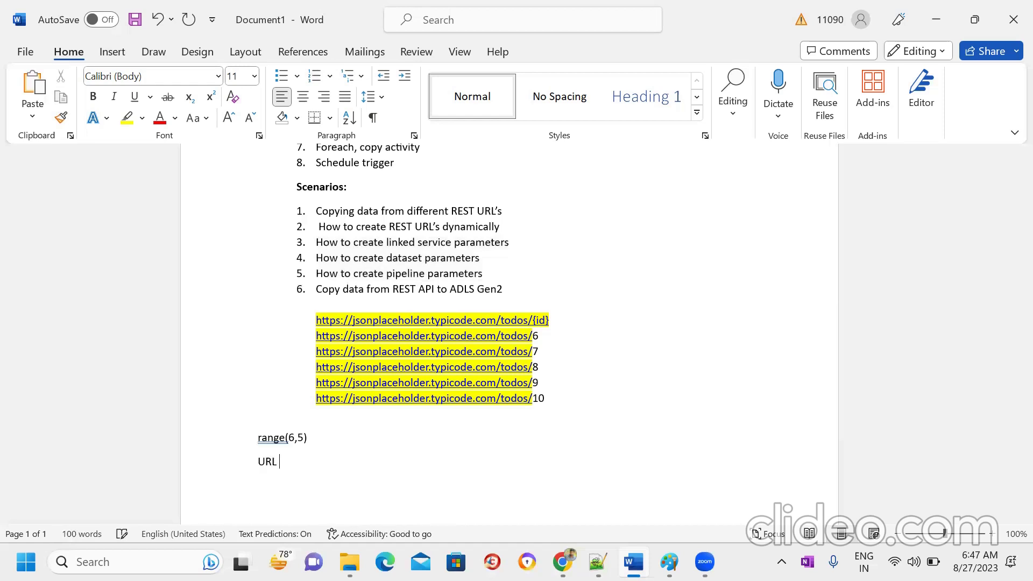
pyautogui.write(' endwith id')
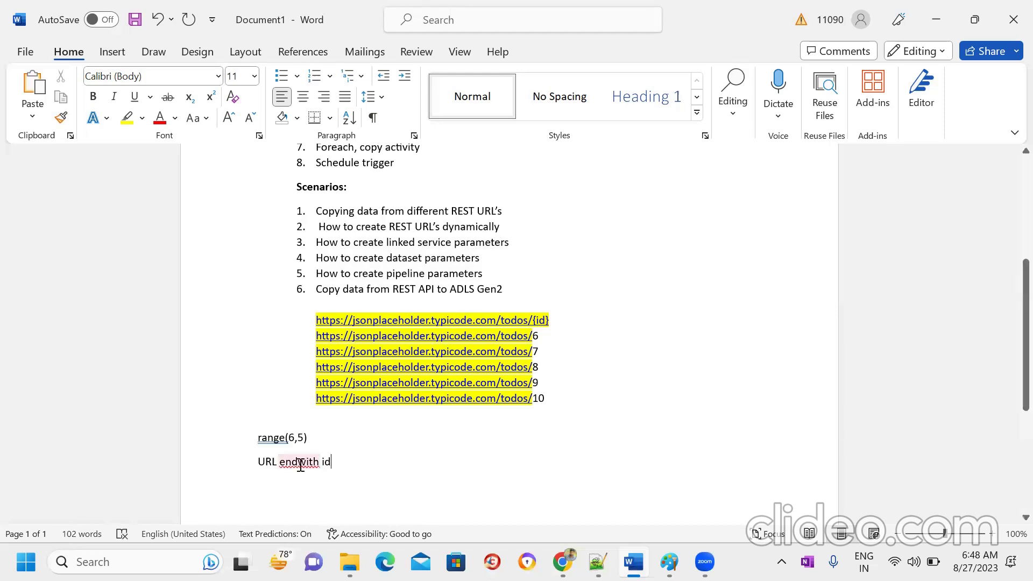
pyautogui.click(300, 463)
# Step: Add the line "Simple logic:" below the "URL end with id" line
pyautogui.moveTo(538, 337); pyautogui.dragTo(305, 339)
pyautogui.click(610, 366)
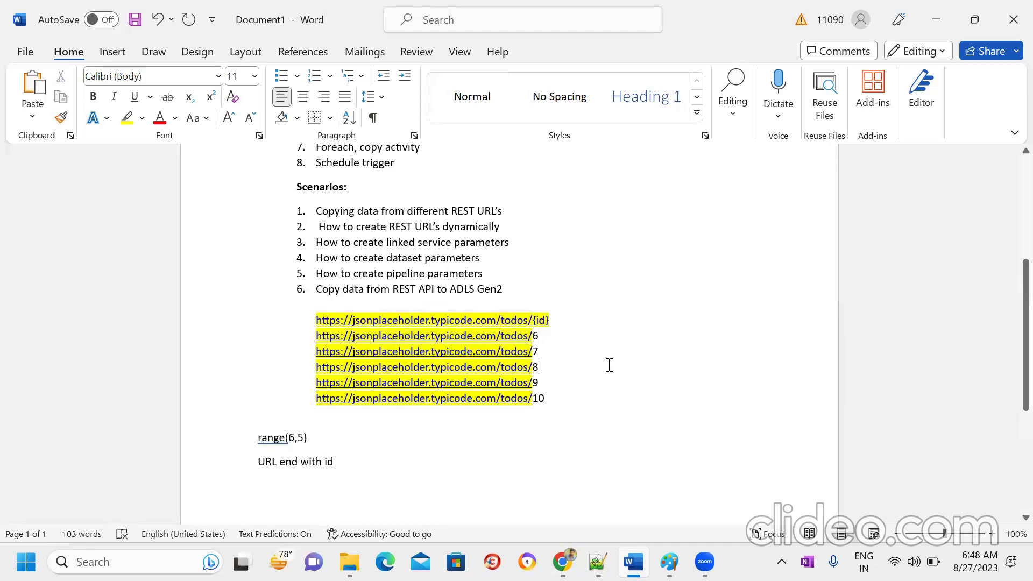
pyautogui.doubleClick(262, 464)
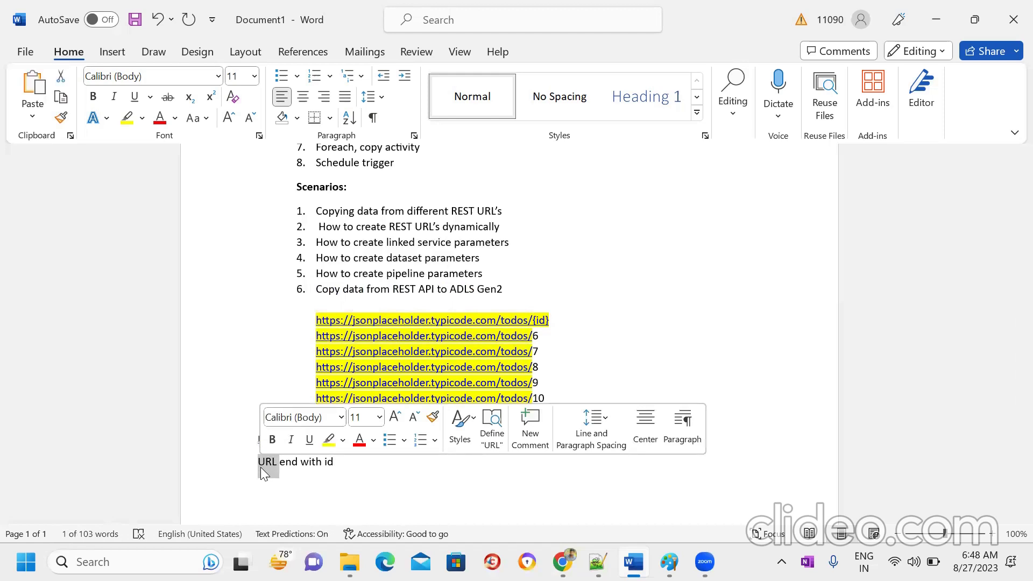
pyautogui.click(393, 497)
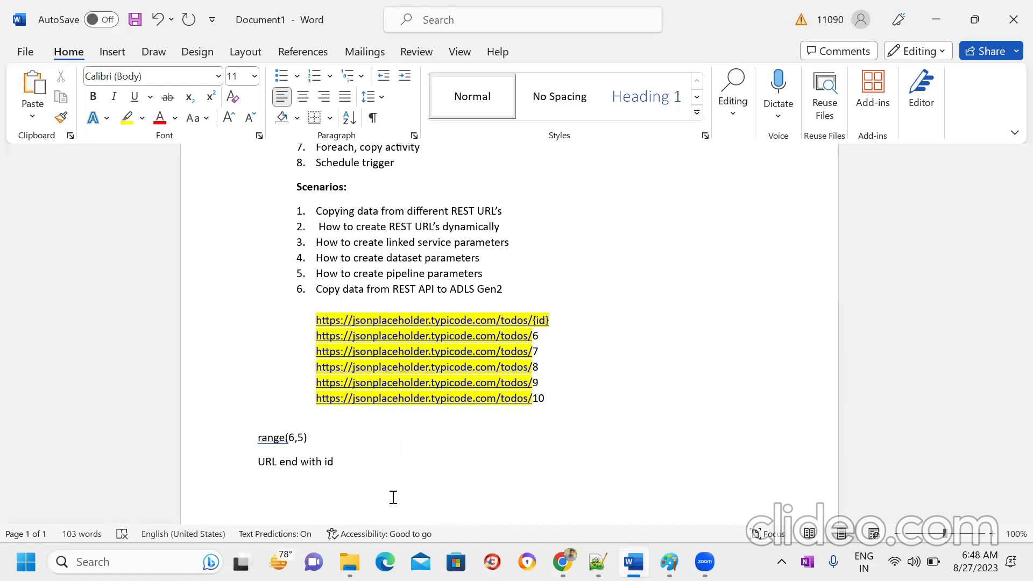
pyautogui.write('Simple logic:')
pyautogui.press('Return')
# Step: Start a numbered list under "Simple logic:" with the item "Pipeline parameter (Base_URl)"
pyautogui.write('1.')
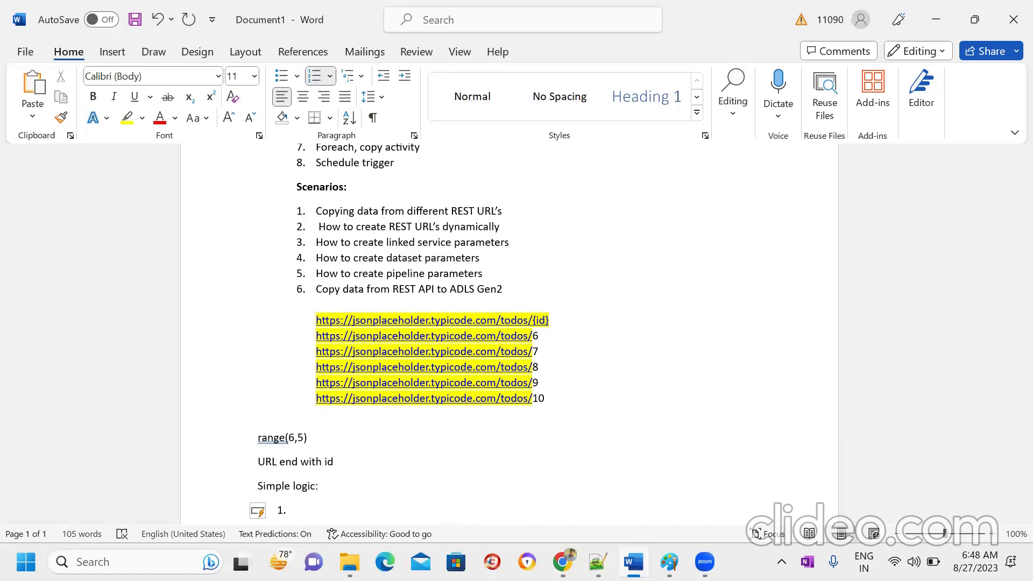
pyautogui.write('pip')
pyautogui.write('eline para')
pyautogui.write('meter')
pyautogui.write('()')
pyautogui.write('URL')
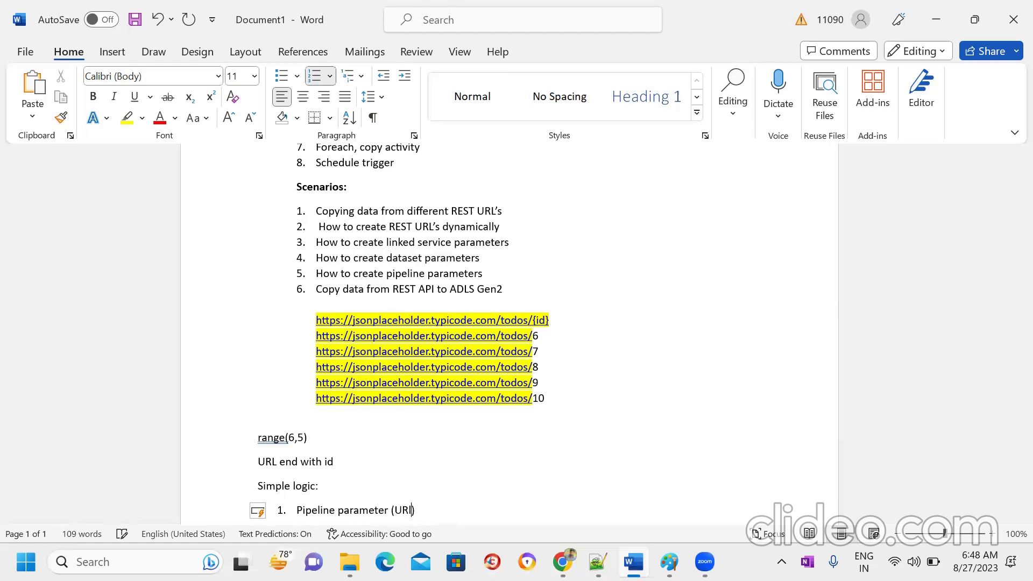
pyautogui.press('Left')
pyautogui.write('Base_')
pyautogui.press('Right')
pyautogui.press('Right')
pyautogui.press('Right')
# Step: Add "Dataset parameter" and "Linked service parameter" as the second and third items of the "Simple logic:" list
pyautogui.press('Return')
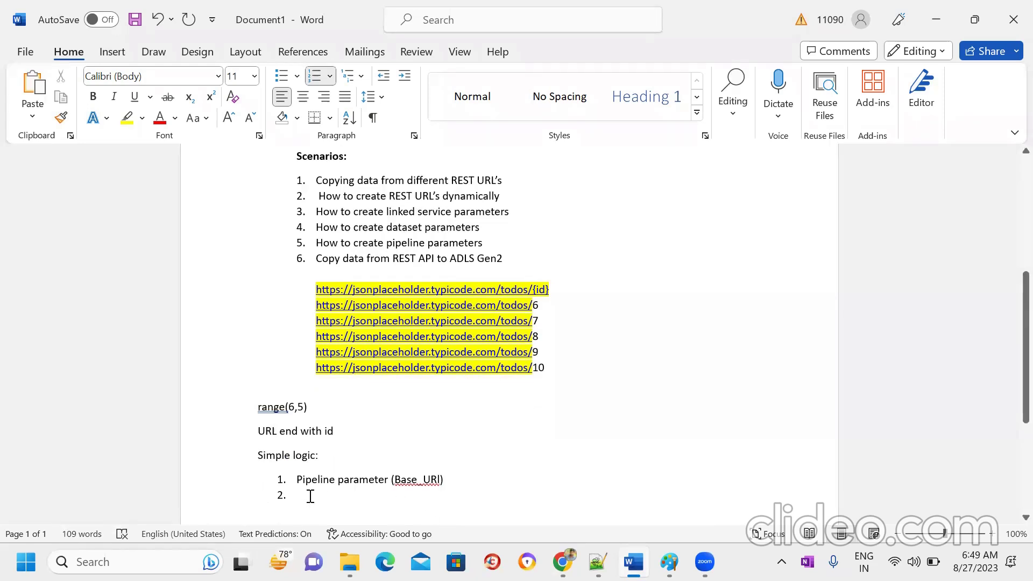
pyautogui.write('dataset')
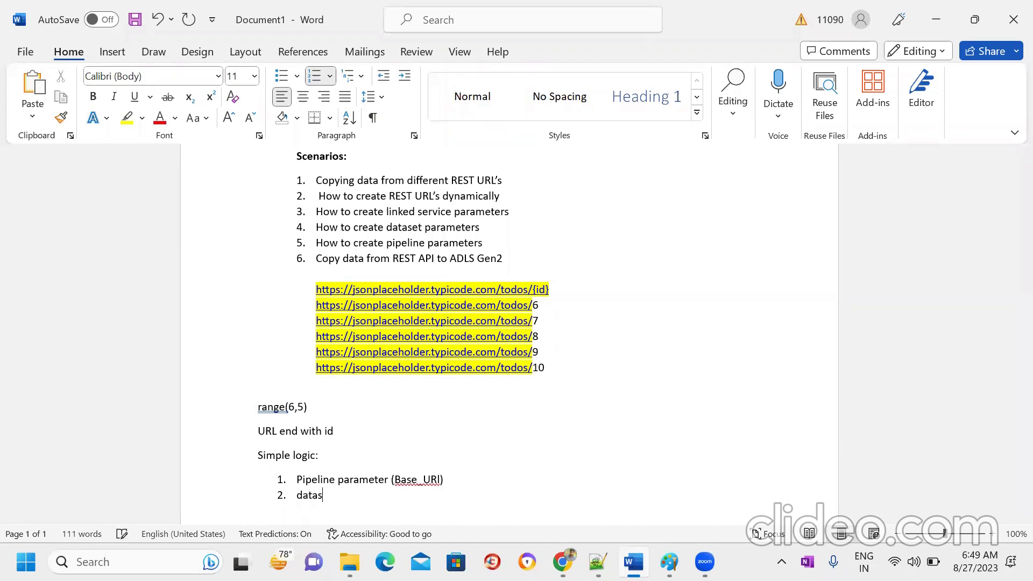
pyautogui.doubleClick(367, 484)
pyautogui.hotkey('ctrl', 'c')
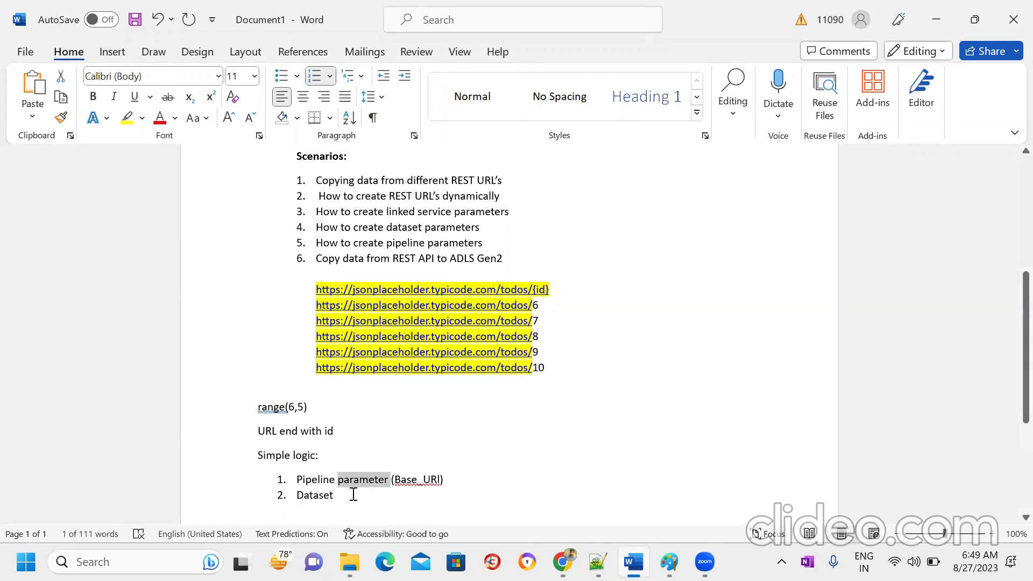
pyautogui.click(353, 494)
pyautogui.hotkey('ctrl', 'v')
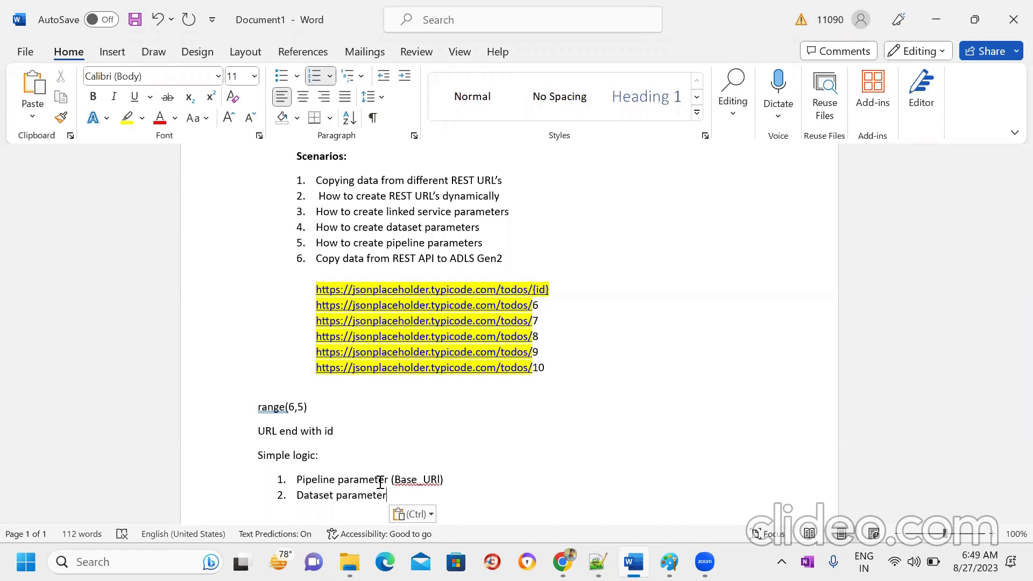
pyautogui.press('Return')
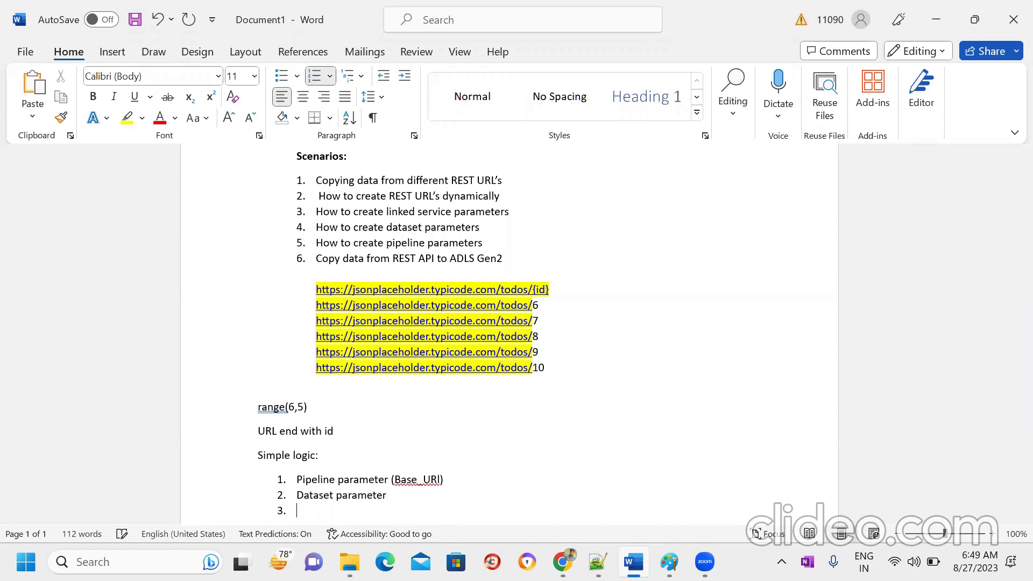
pyautogui.write('Linked service paramet')
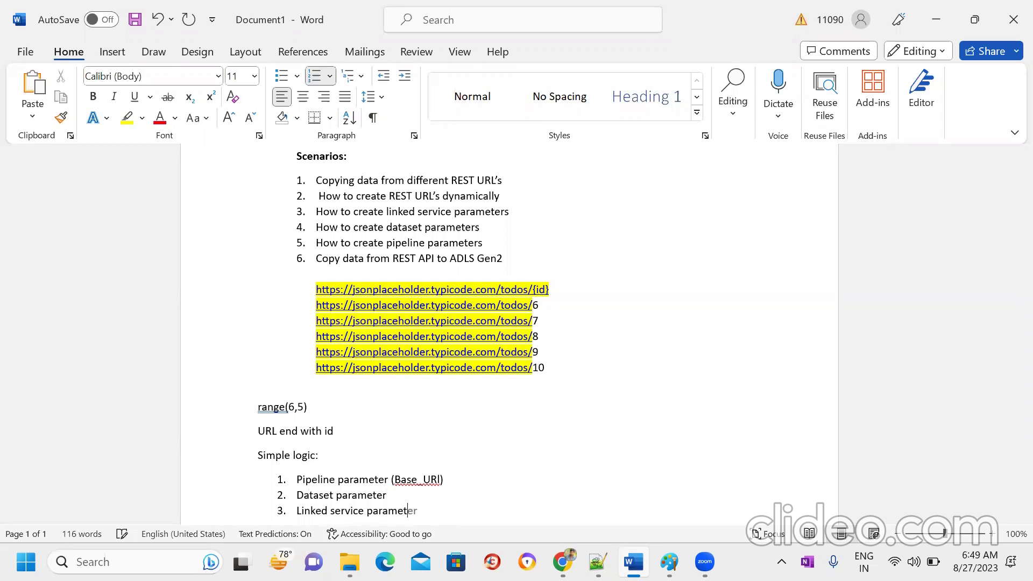
pyautogui.press('Tab')
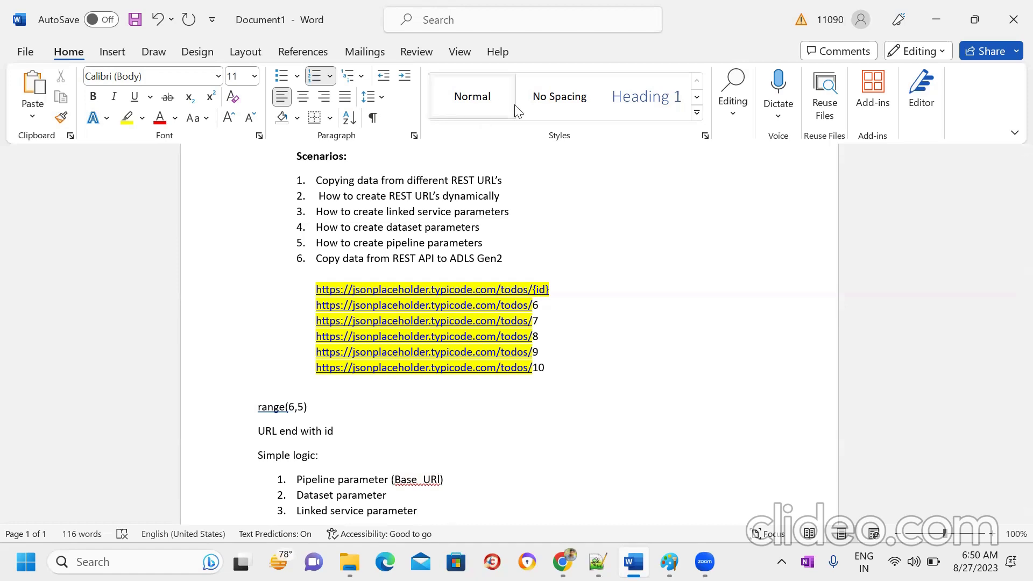
# Step: Examine the scenario on different REST URLs and the "URL end with id" note
pyautogui.moveTo(510, 186); pyautogui.dragTo(429, 186)
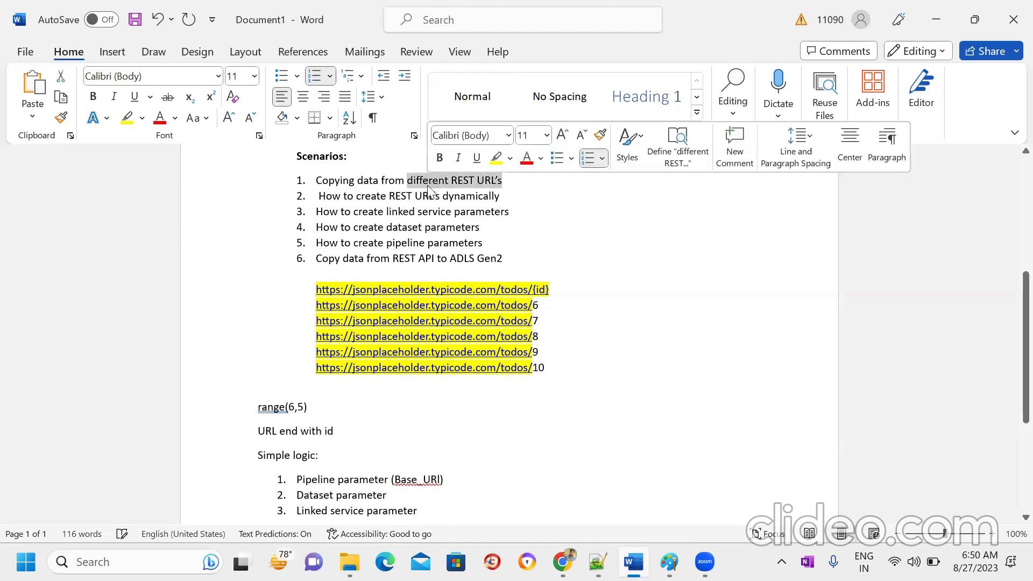
pyautogui.click(681, 426)
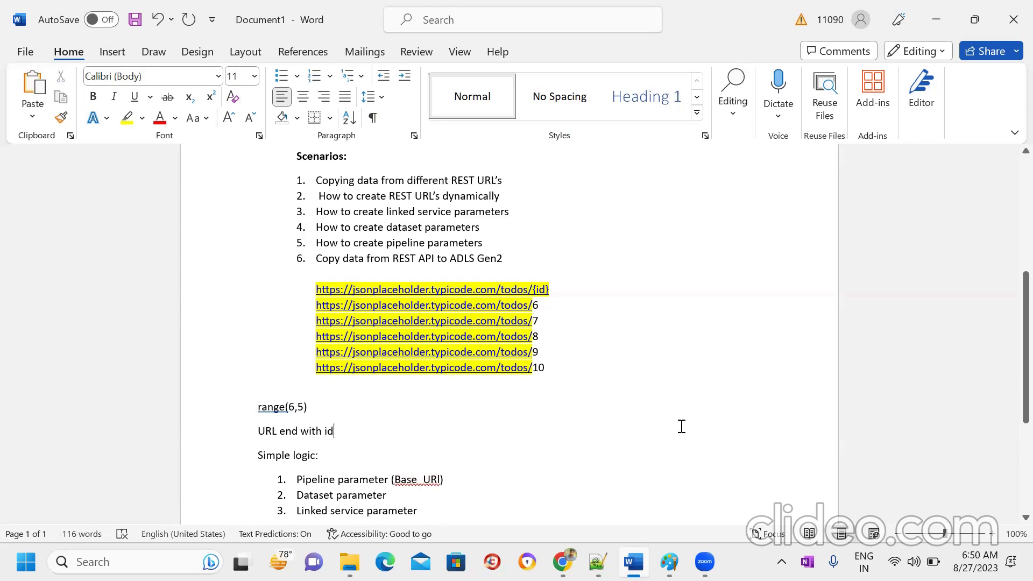
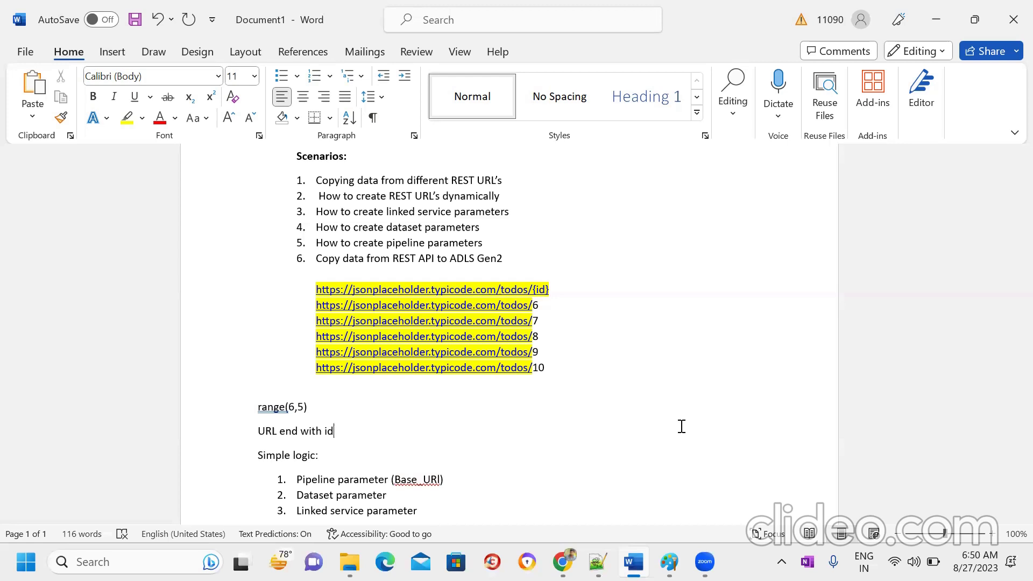
pyautogui.doubleClick(323, 433)
pyautogui.click(383, 447)
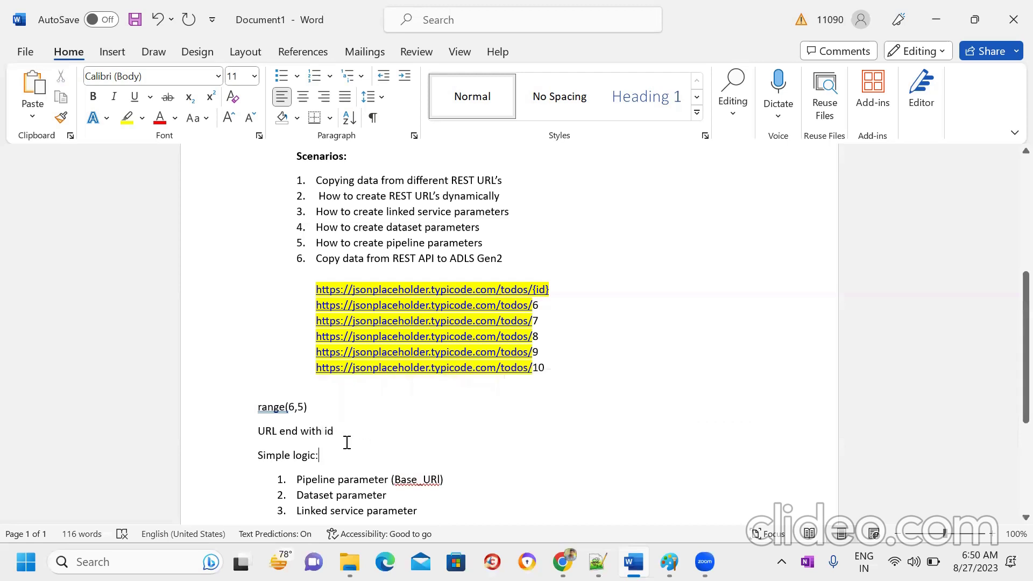
pyautogui.doubleClick(333, 432)
pyautogui.click(326, 433)
pyautogui.doubleClick(269, 431)
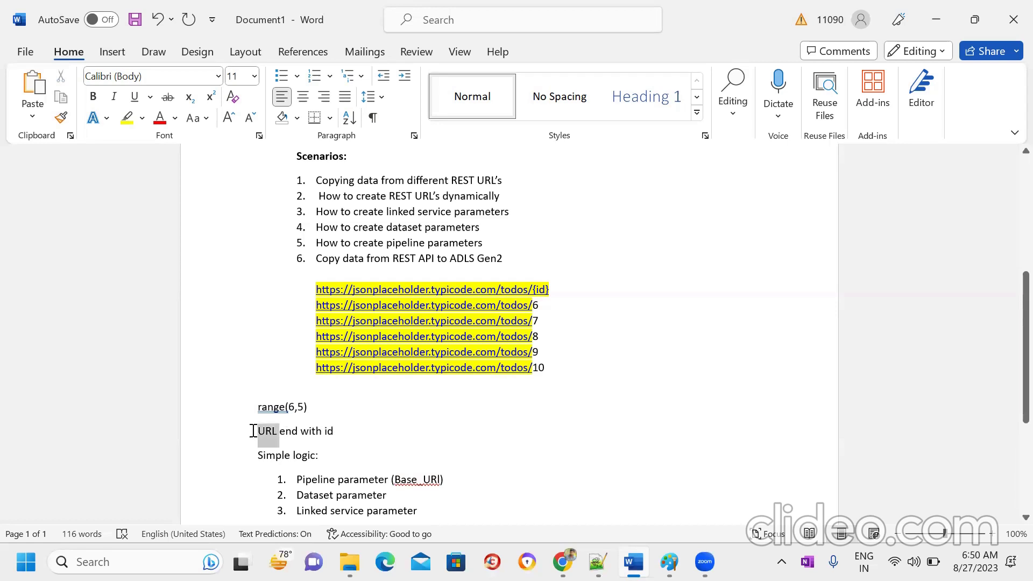
pyautogui.click(376, 447)
# Step: Correct the parameter name in the first "Simple logic:" item to Base_URL
pyautogui.moveTo(447, 480); pyautogui.dragTo(280, 485)
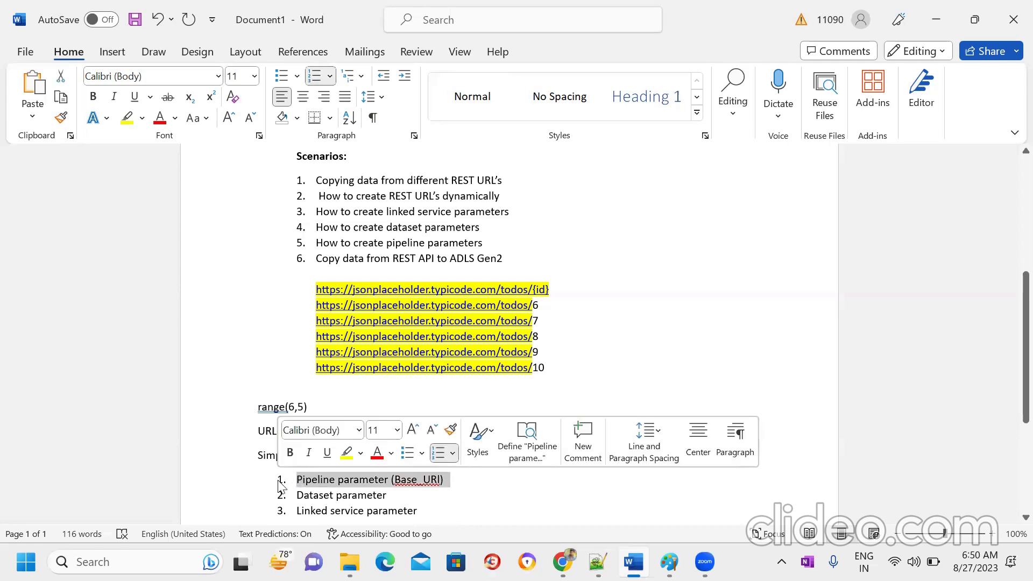
pyautogui.click(445, 489)
pyautogui.doubleClick(442, 479)
pyautogui.click(442, 480)
pyautogui.press('BackSpace')
pyautogui.write('L')
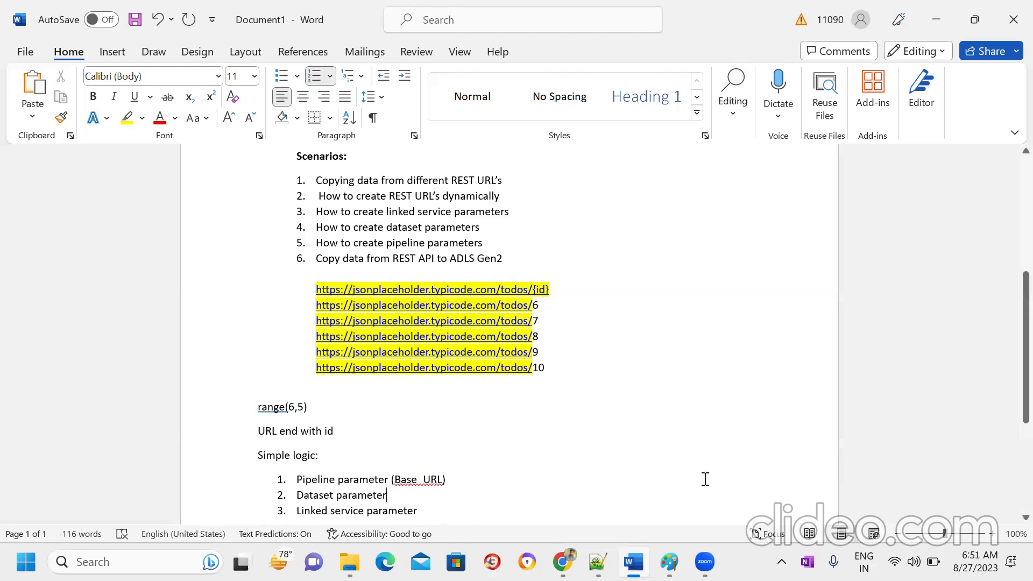
# Step: Switch to the Paint diagram and add the text "Write data to ADLS Gen2, create dynamic dataset at sink side" below and right of the copy activity box
pyautogui.hotkey('alt', 'Tab')
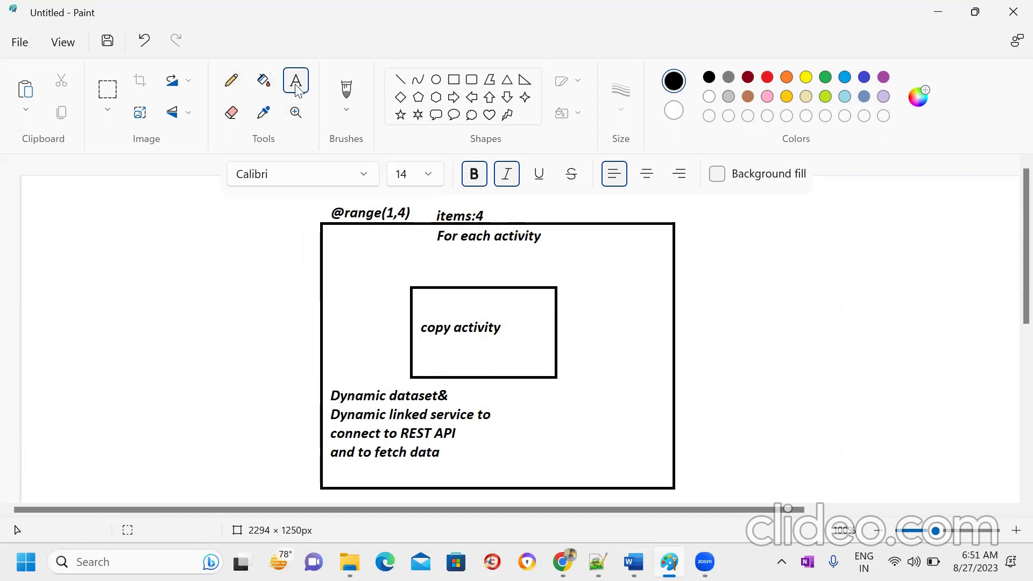
pyautogui.click(543, 398)
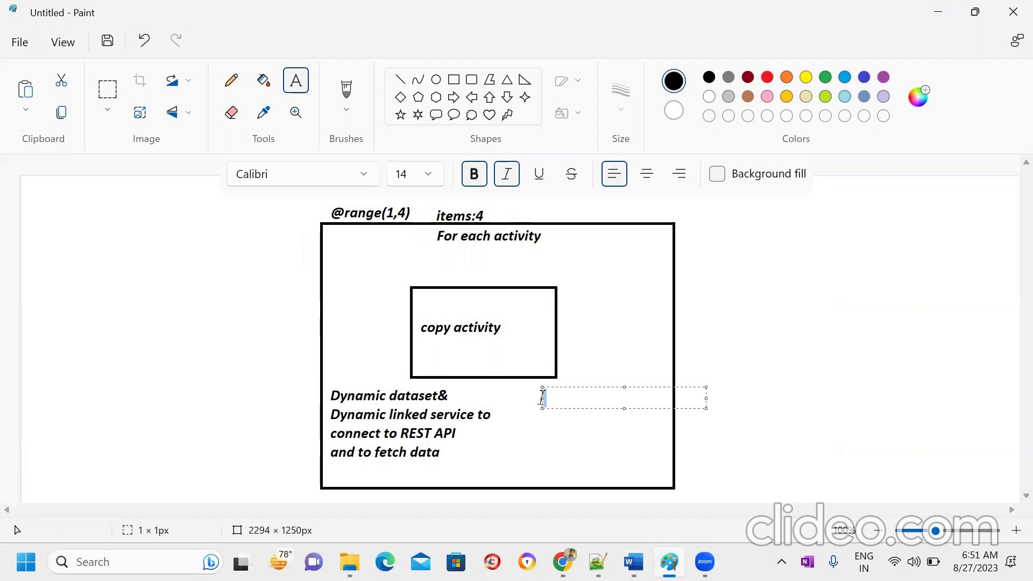
pyautogui.write('Write da')
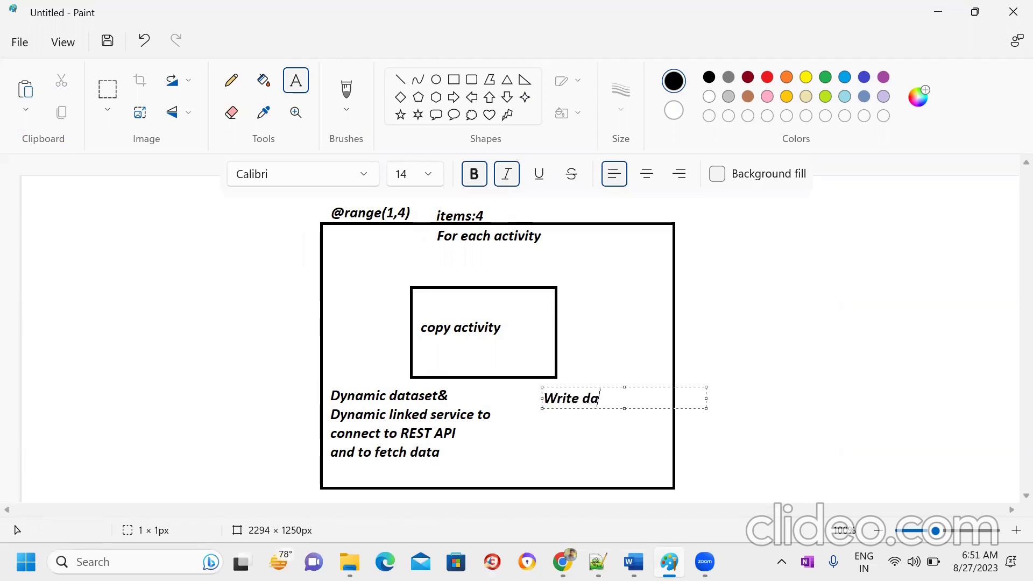
pyautogui.write('ta to ADLS')
pyautogui.press('Return')
pyautogui.write('Gen2')
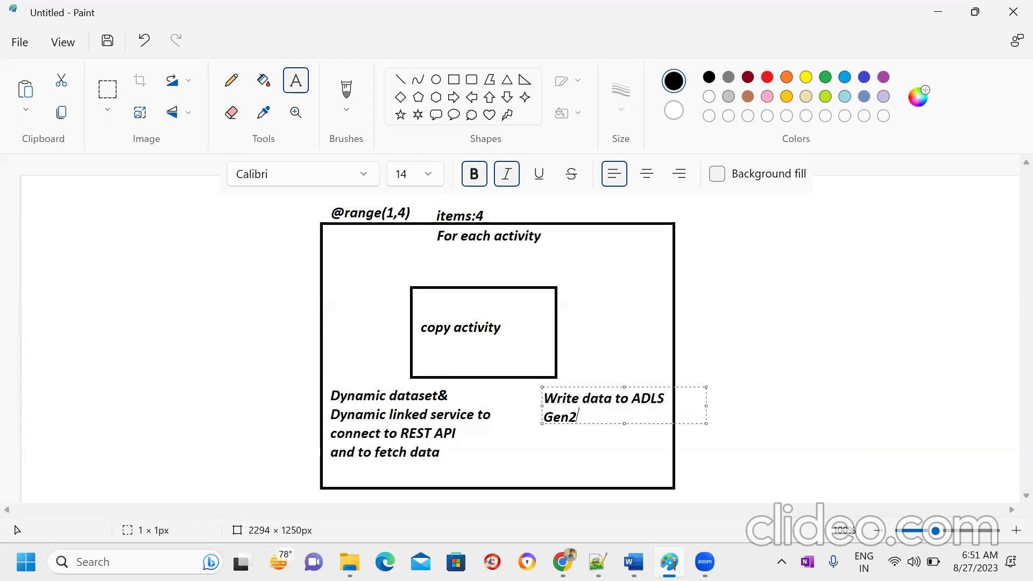
pyautogui.write(', create dynamic ')
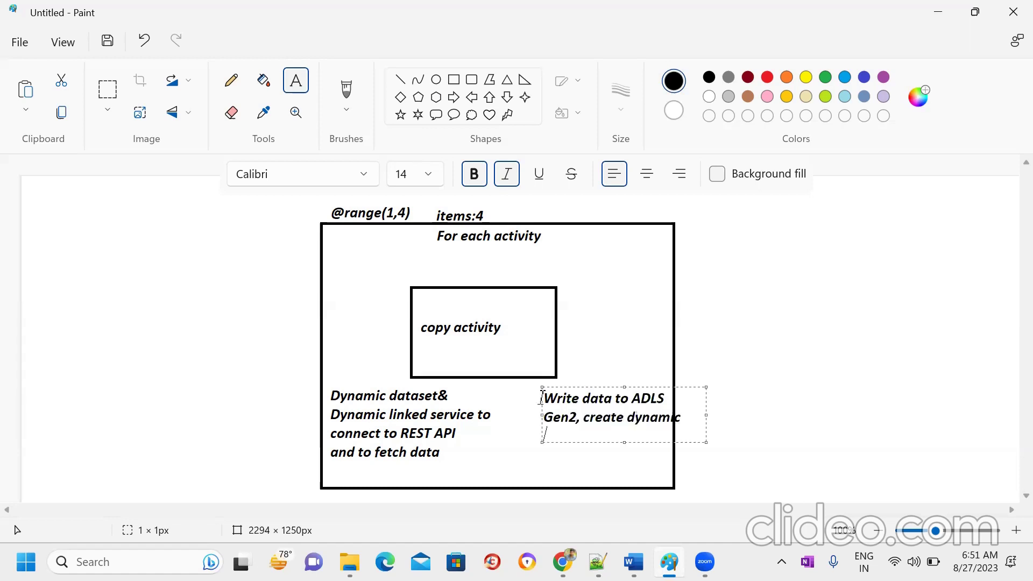
pyautogui.write('dataset at sink side')
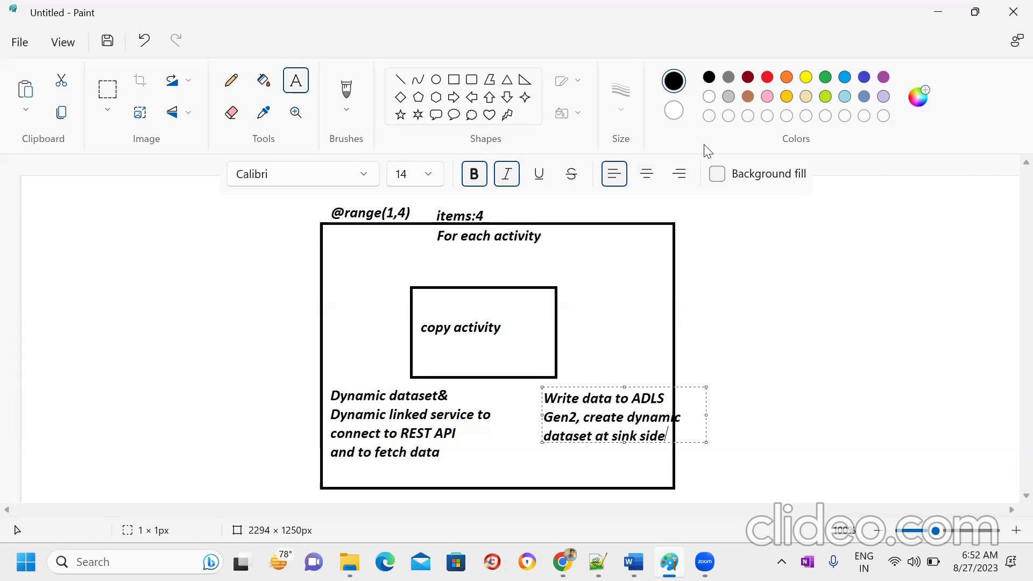
# Step: Draw four down arrows side by side from the "For each activity" label to the upper edge of the copy activity box
pyautogui.click(507, 98)
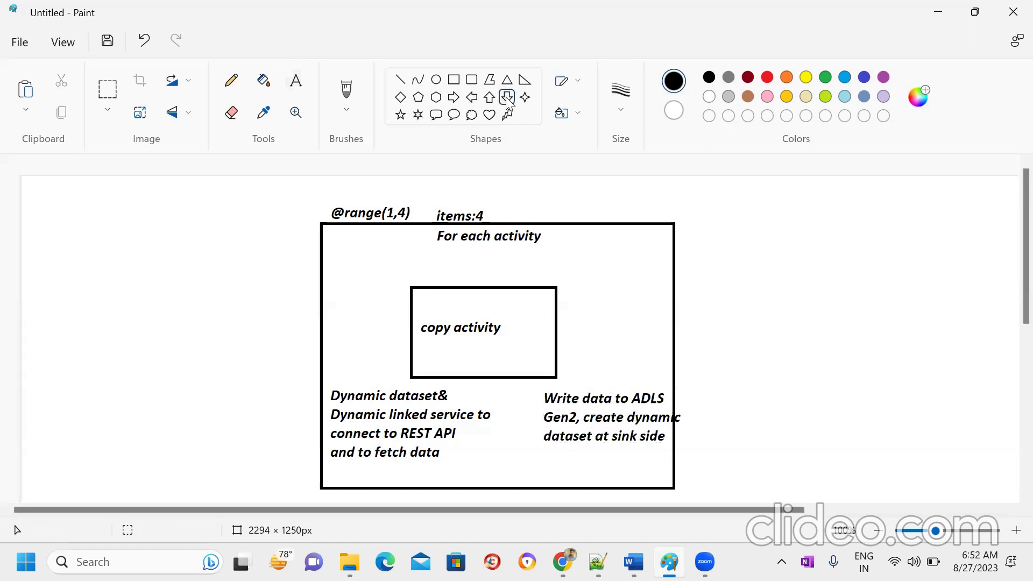
pyautogui.moveTo(429, 244); pyautogui.dragTo(447, 286)
pyautogui.click(461, 251)
pyautogui.moveTo(460, 242); pyautogui.dragTo(472, 287)
pyautogui.click(511, 270)
pyautogui.moveTo(488, 245); pyautogui.dragTo(501, 287)
pyautogui.click(531, 270)
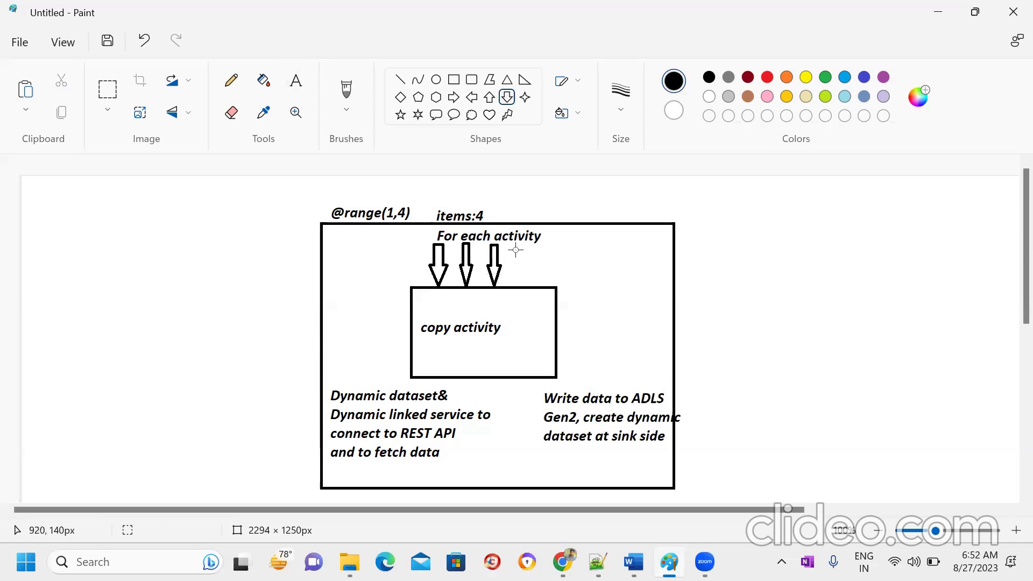
pyautogui.moveTo(515, 243); pyautogui.dragTo(535, 287)
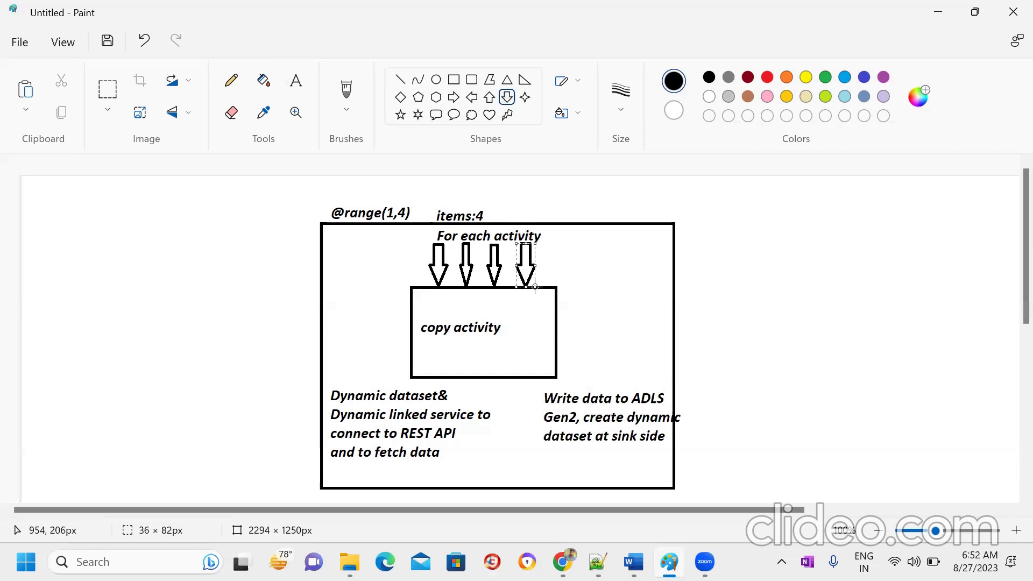
pyautogui.click(812, 288)
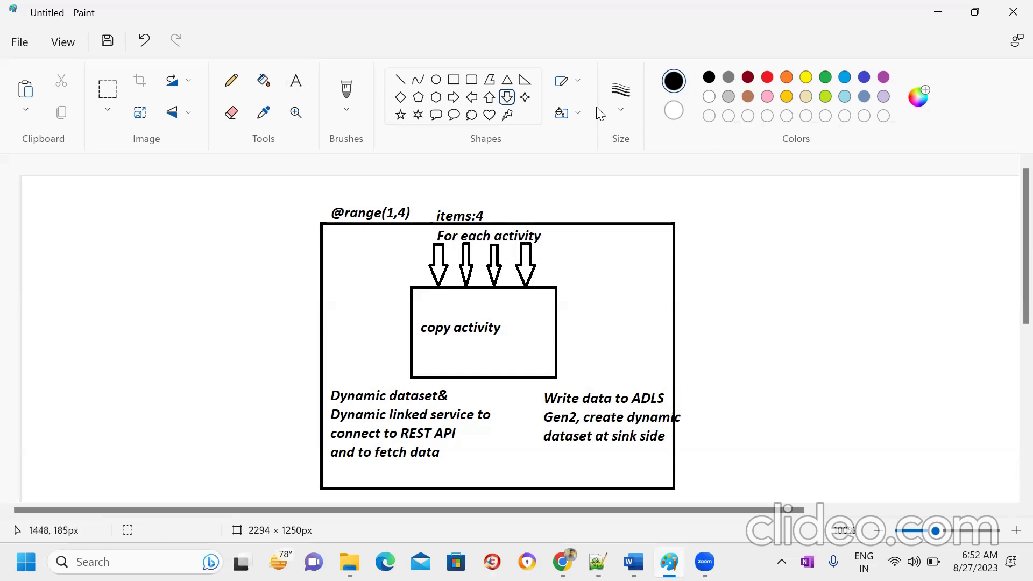
pyautogui.click(111, 90)
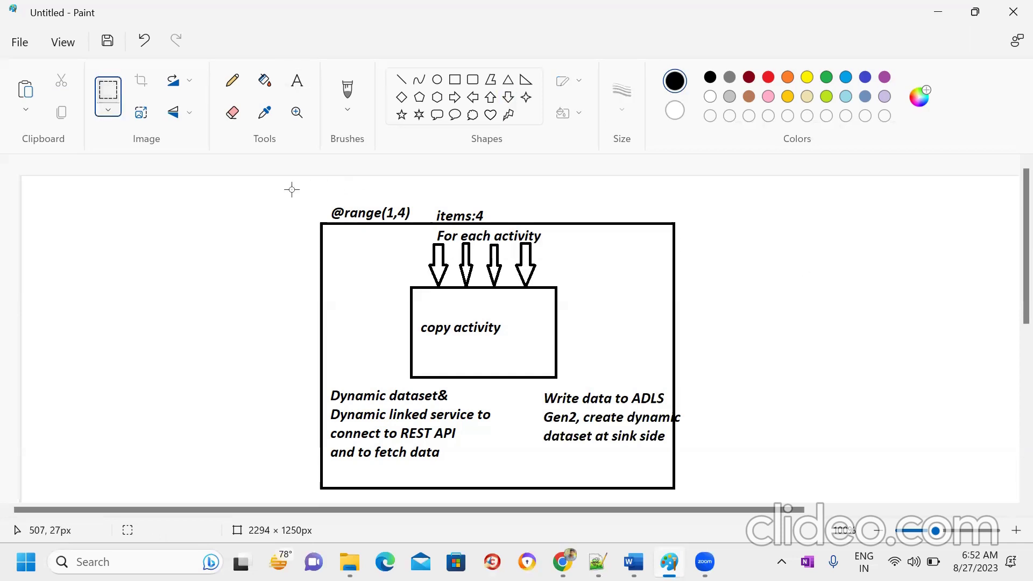
pyautogui.moveTo(285, 185); pyautogui.dragTo(715, 503)
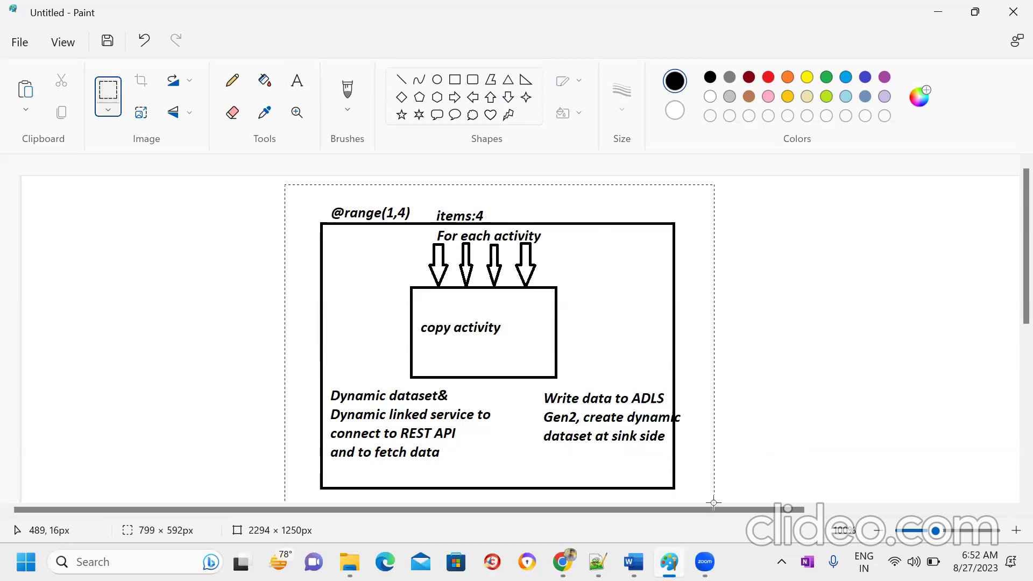
pyautogui.rightClick(476, 349)
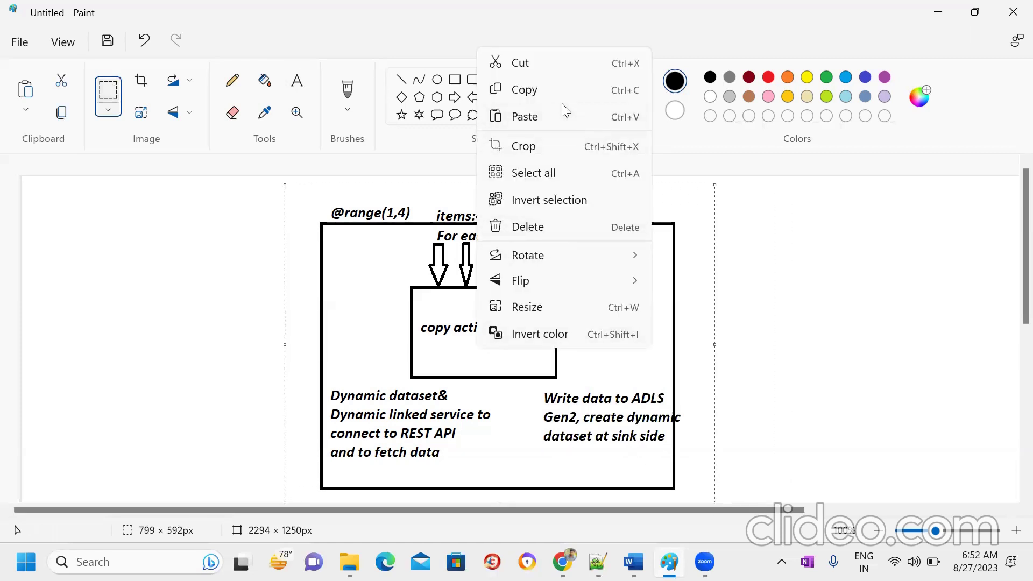
pyautogui.click(552, 87)
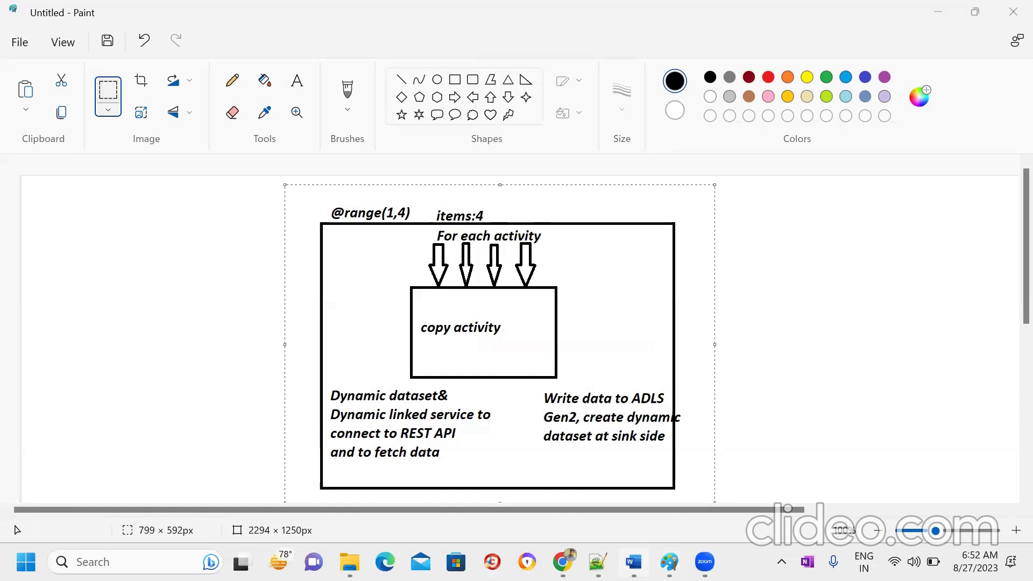
# Step: Switch to the Word document and insert blank lines after the "Linked service parameter" list item
pyautogui.click(634, 562)
pyautogui.scroll(-3, 1007, 353)
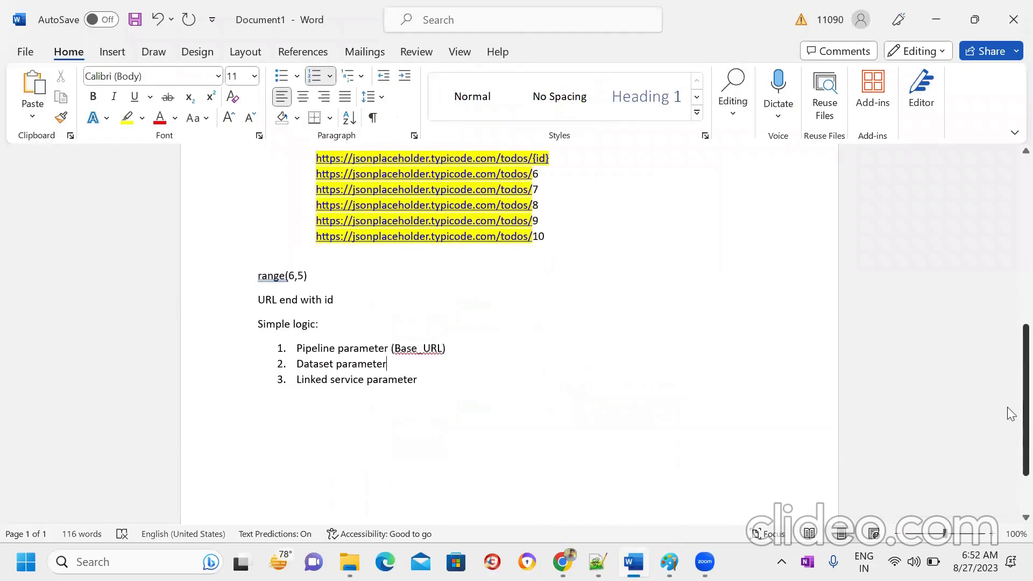
pyautogui.click(475, 382)
pyautogui.press('Return')
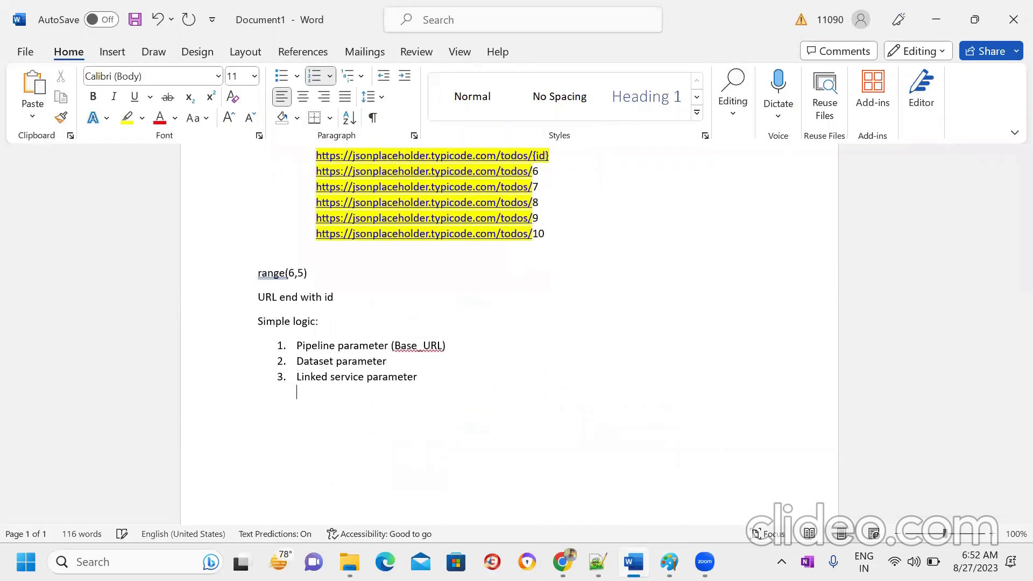
pyautogui.press('Return')
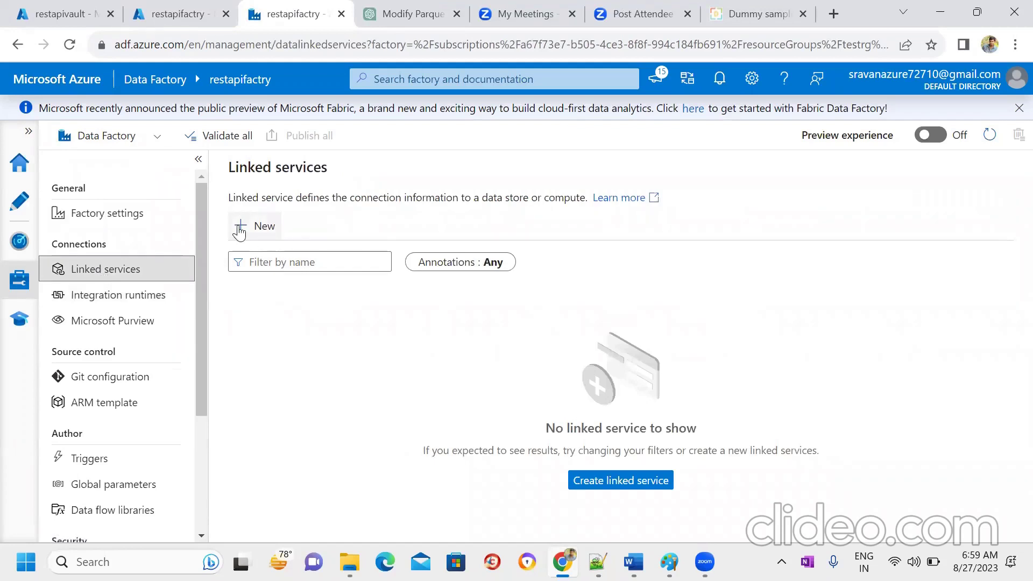
pyautogui.click(240, 228)
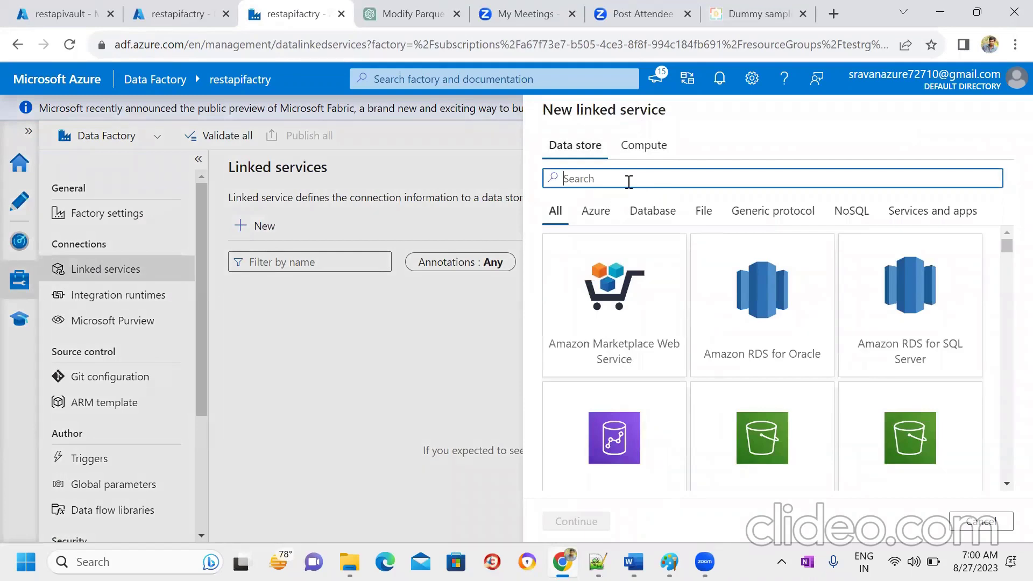
pyautogui.write('rest')
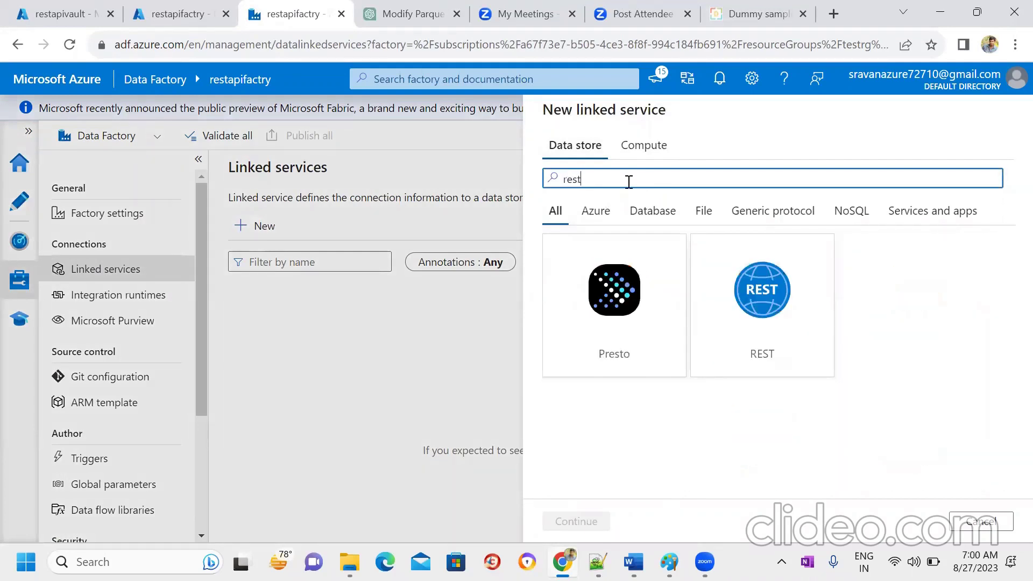
pyautogui.click(809, 298)
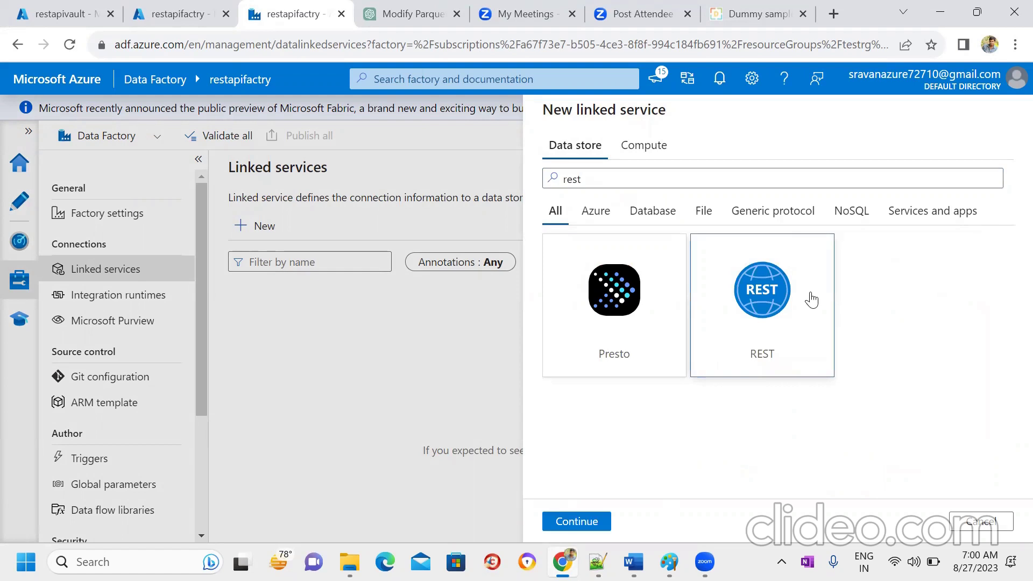
pyautogui.click(976, 528)
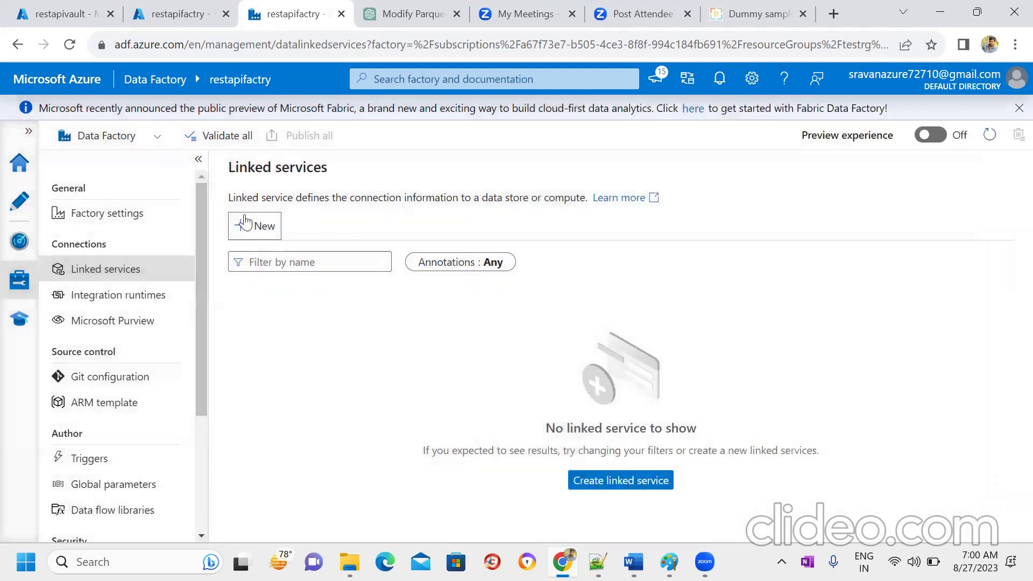
# Step: Start a new linked service in Azure Data Factory with Azure Key Vault as the data store
pyautogui.click(239, 226)
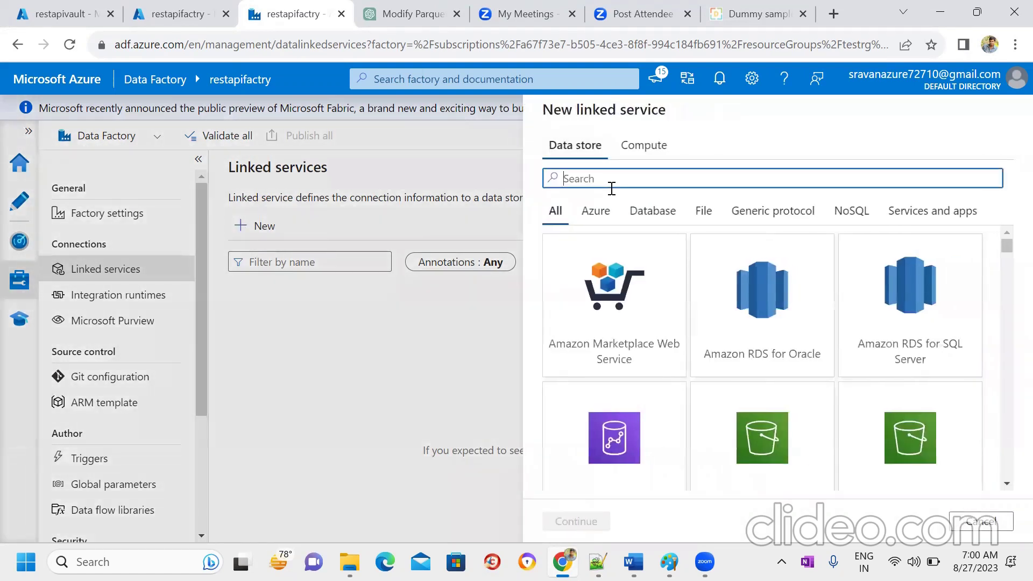
pyautogui.write('keyv')
pyautogui.press('BackSpace')
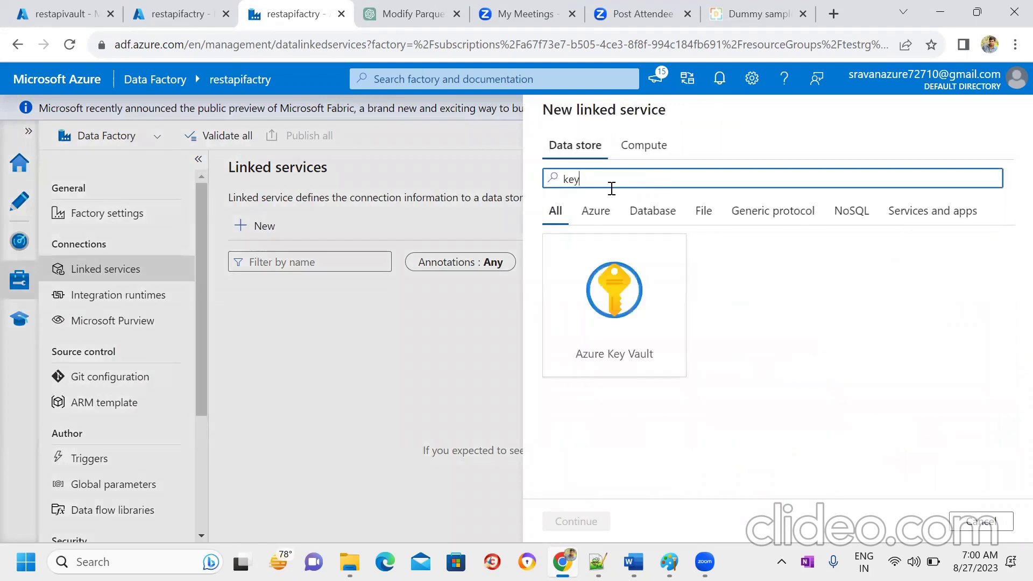
pyautogui.click(627, 310)
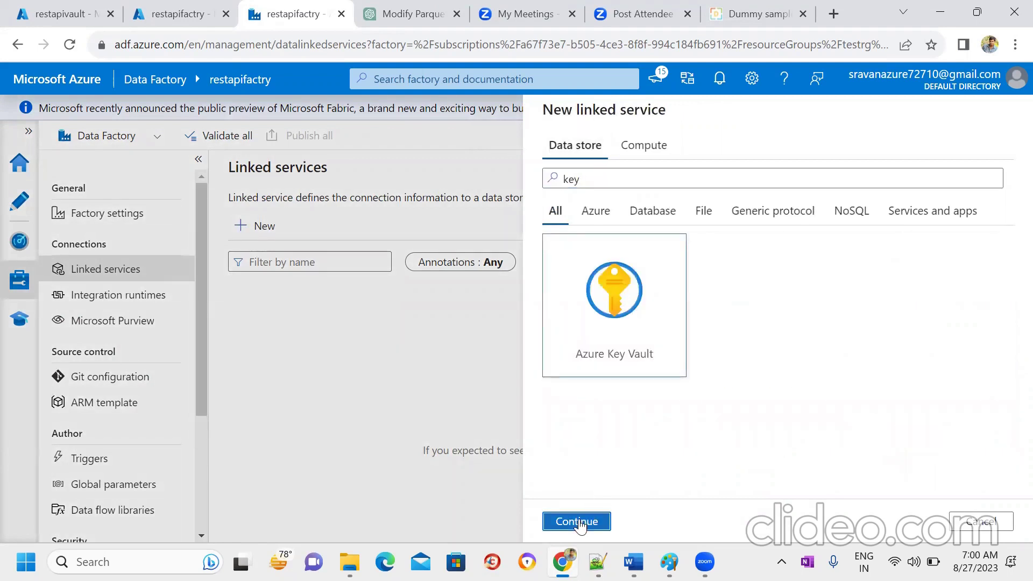
pyautogui.click(575, 520)
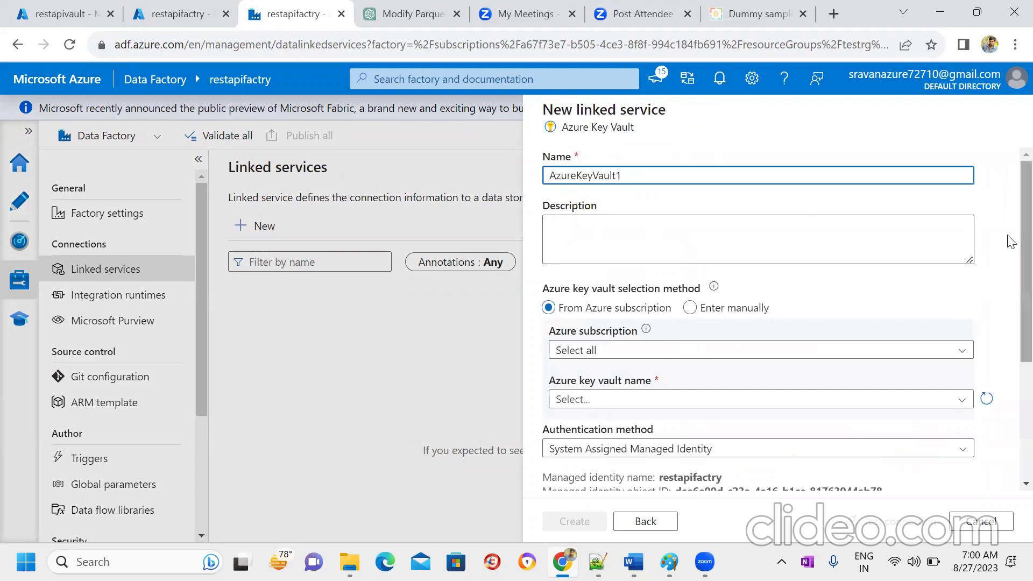
pyautogui.scroll(-2, 796, 167)
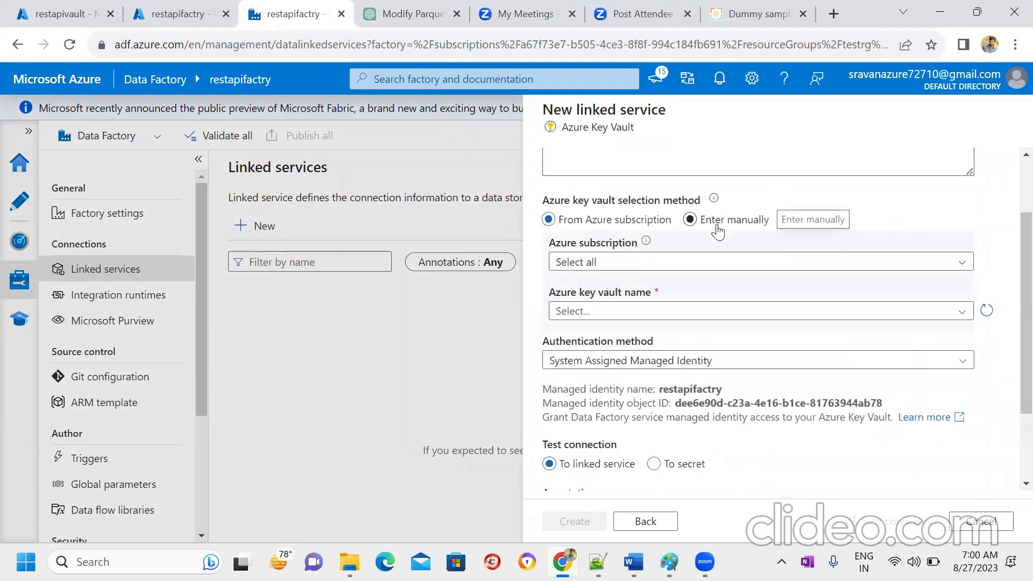
pyautogui.click(717, 229)
pyautogui.click(559, 229)
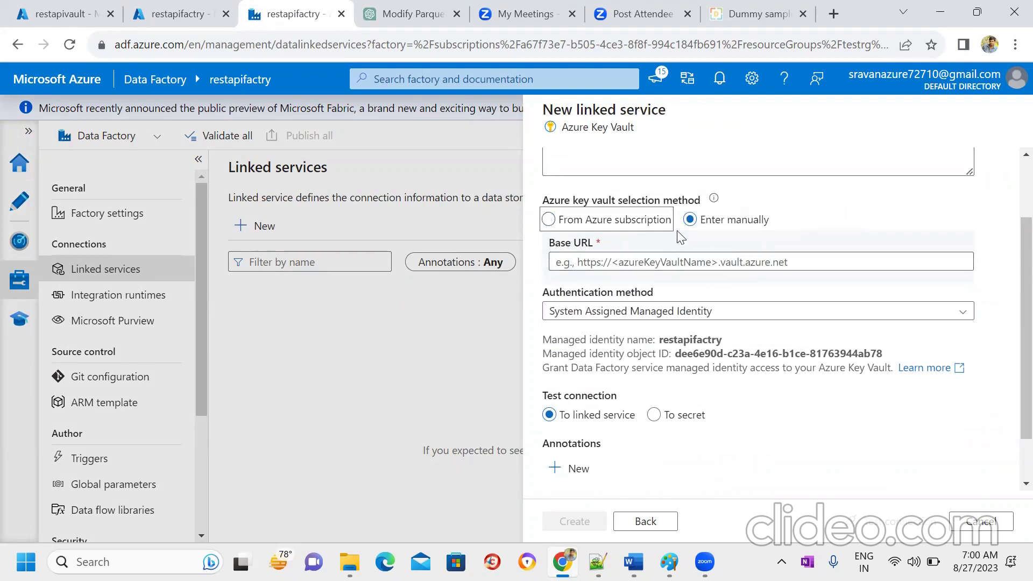
pyautogui.click(549, 220)
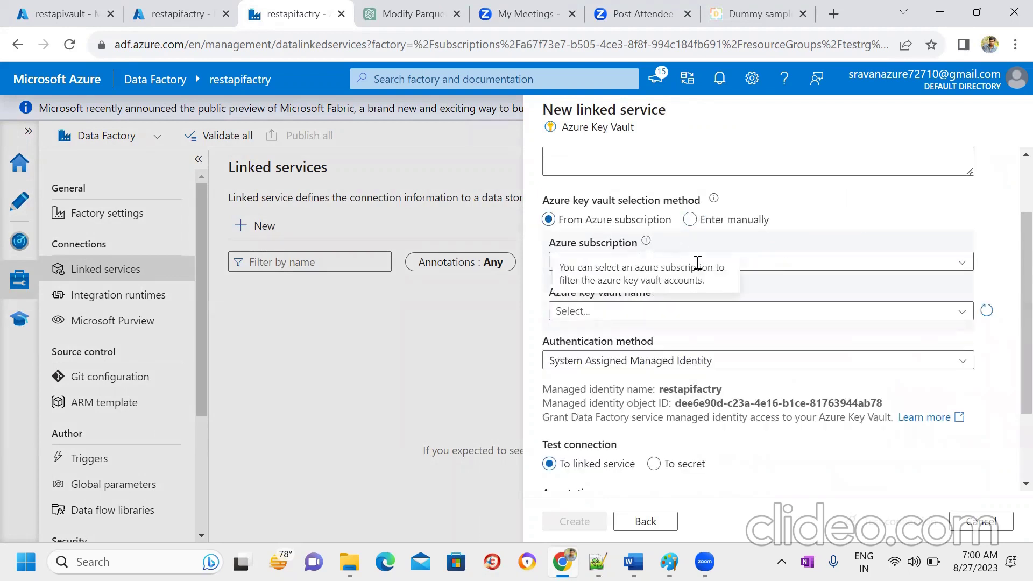
# Step: Choose the Dotnet_Dev_ProjectA subscription and the restapivault key vault for the linked service
pyautogui.click(828, 262)
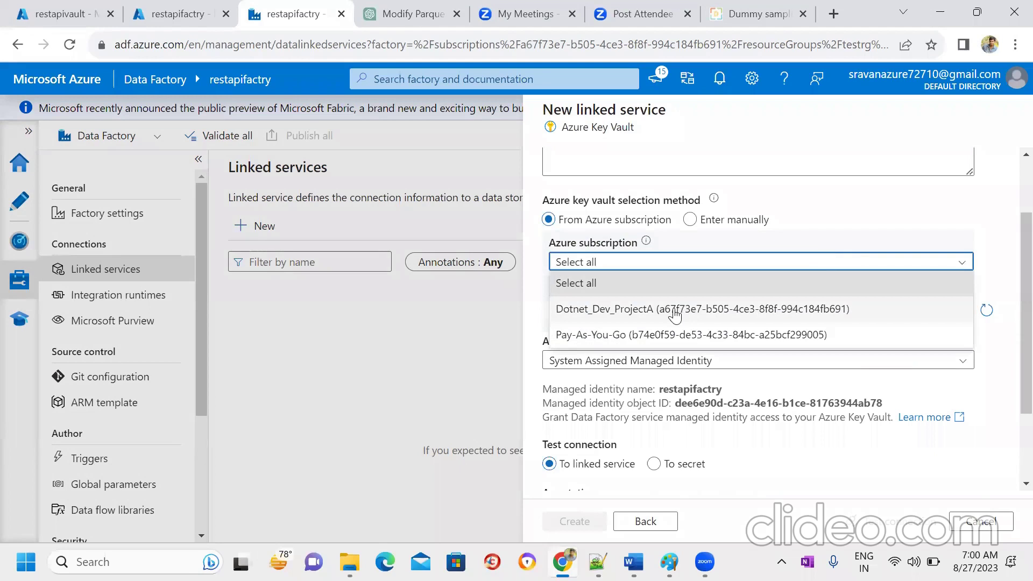
pyautogui.click(695, 311)
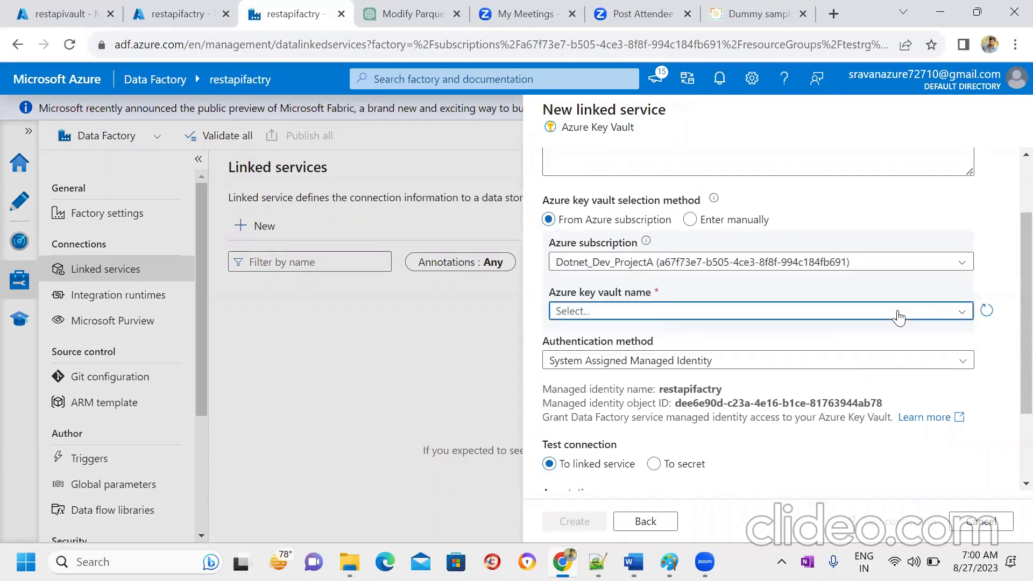
pyautogui.click(897, 312)
pyautogui.click(706, 365)
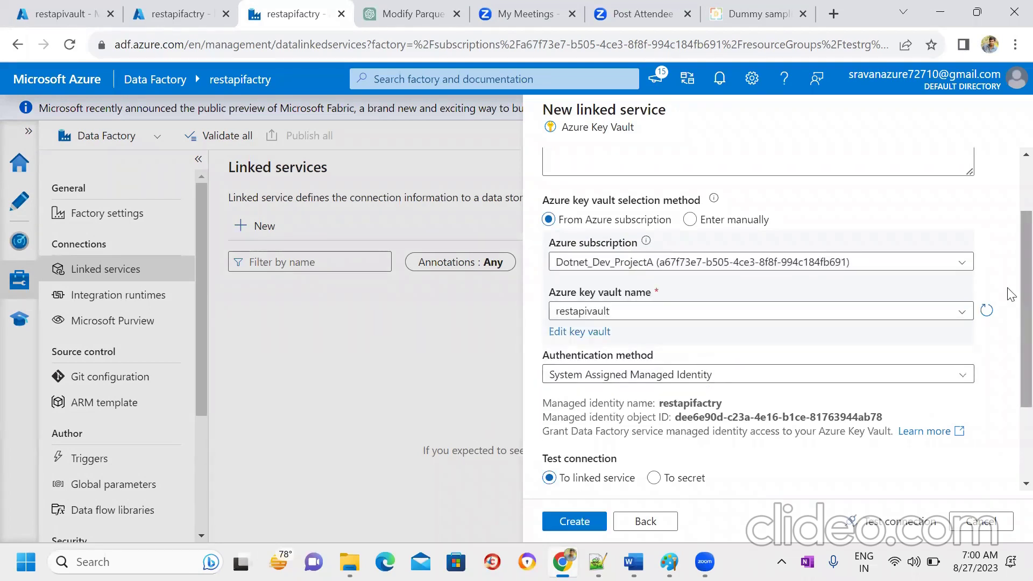
# Step: Review the authentication method options, keep System Assigned Managed Identity, and test the connection to the key vault linked service
pyautogui.scroll(-2, 1011, 295)
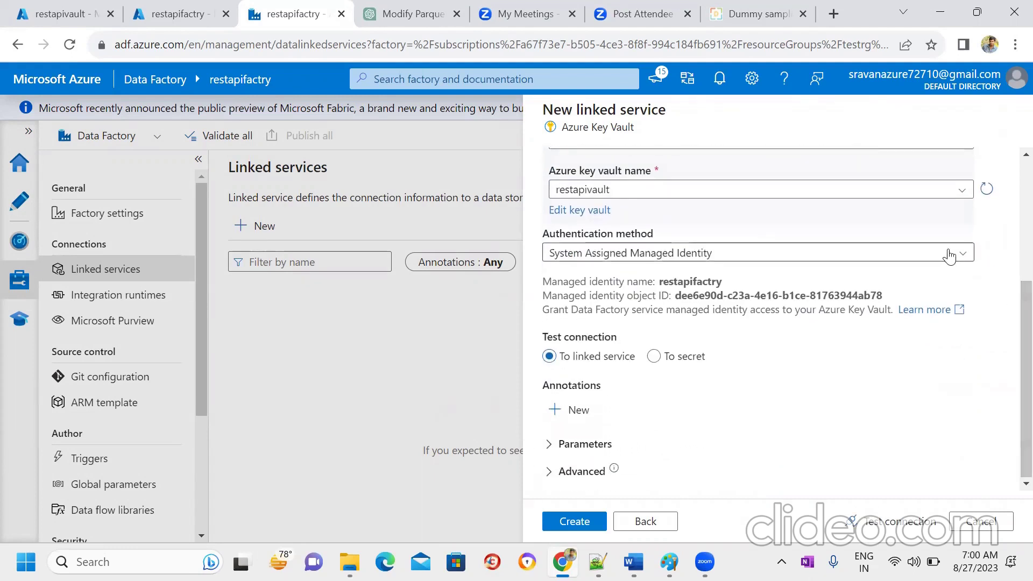
pyautogui.click(947, 255)
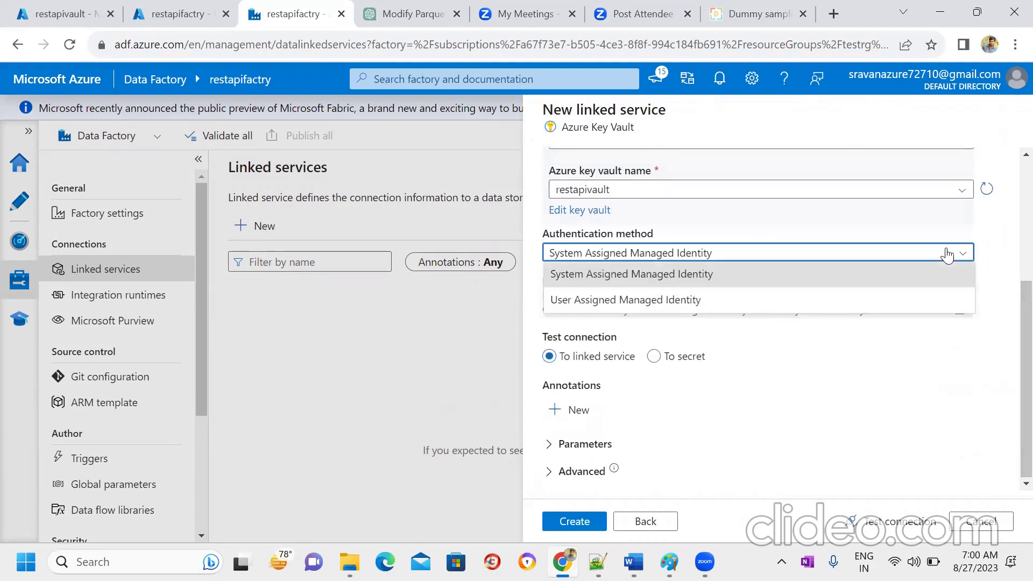
pyautogui.click(1011, 226)
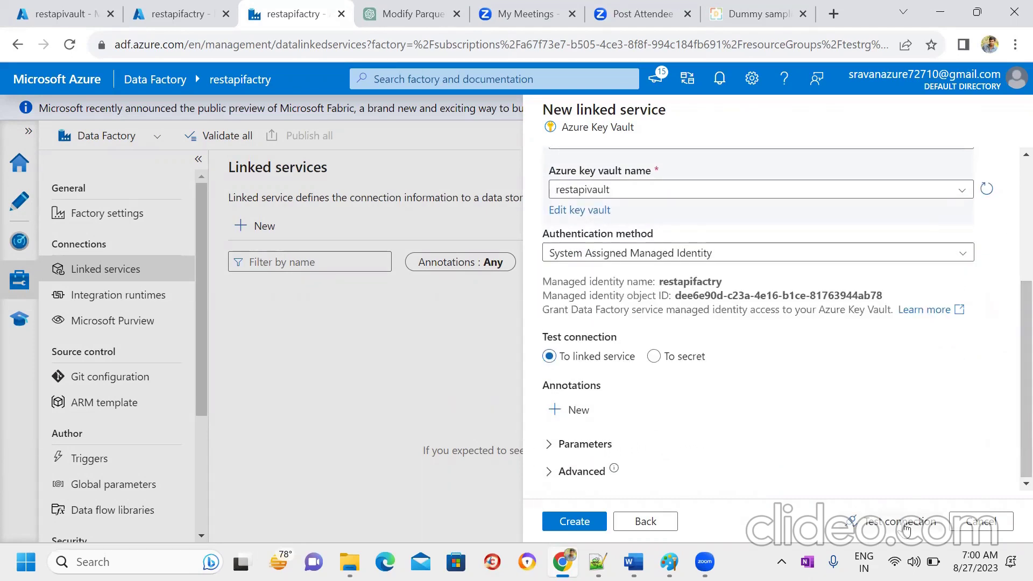
pyautogui.click(906, 528)
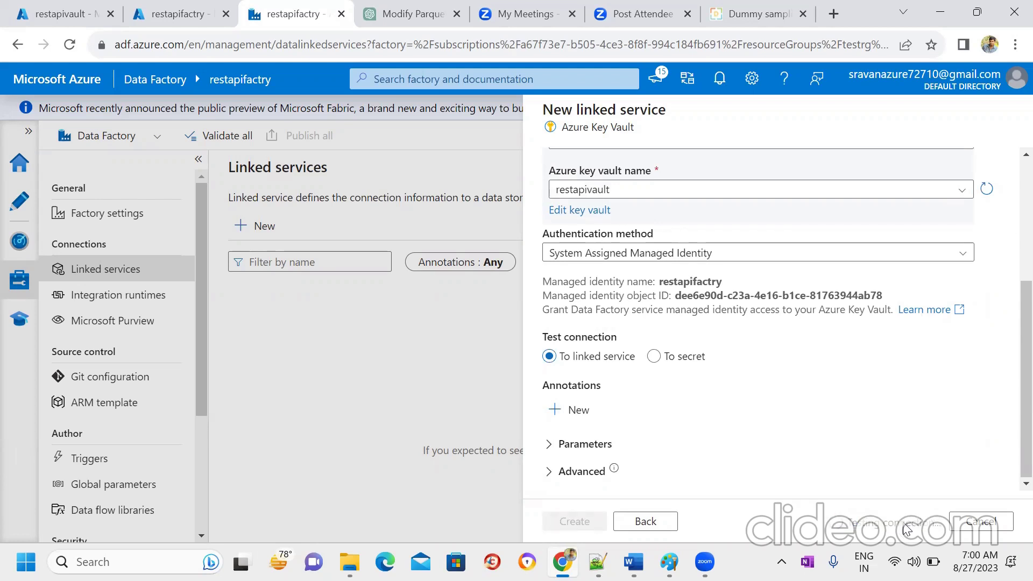
# Step: Create the key vault linked service and start another new linked service with REST as the data store
pyautogui.click(575, 523)
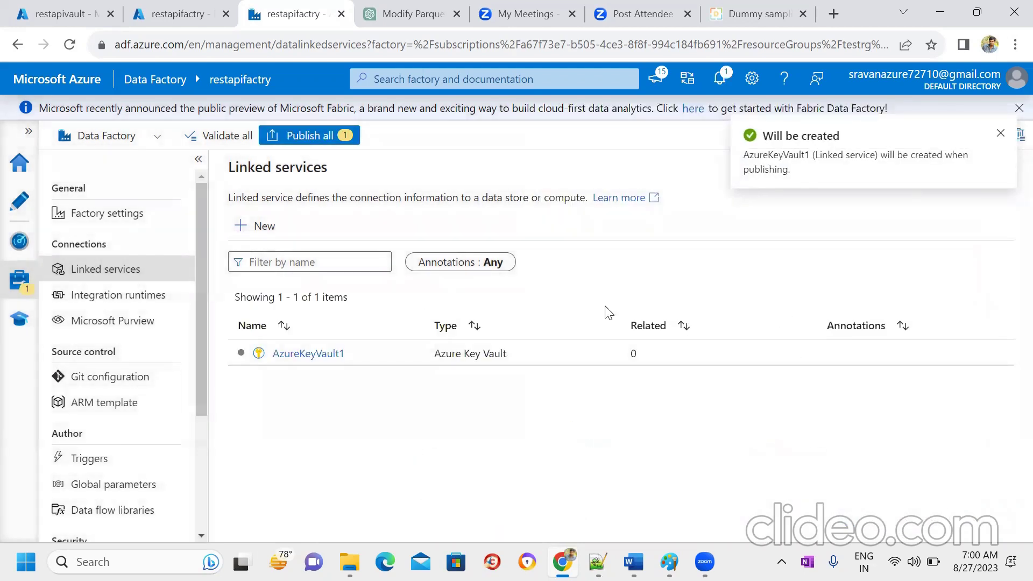
pyautogui.click(258, 237)
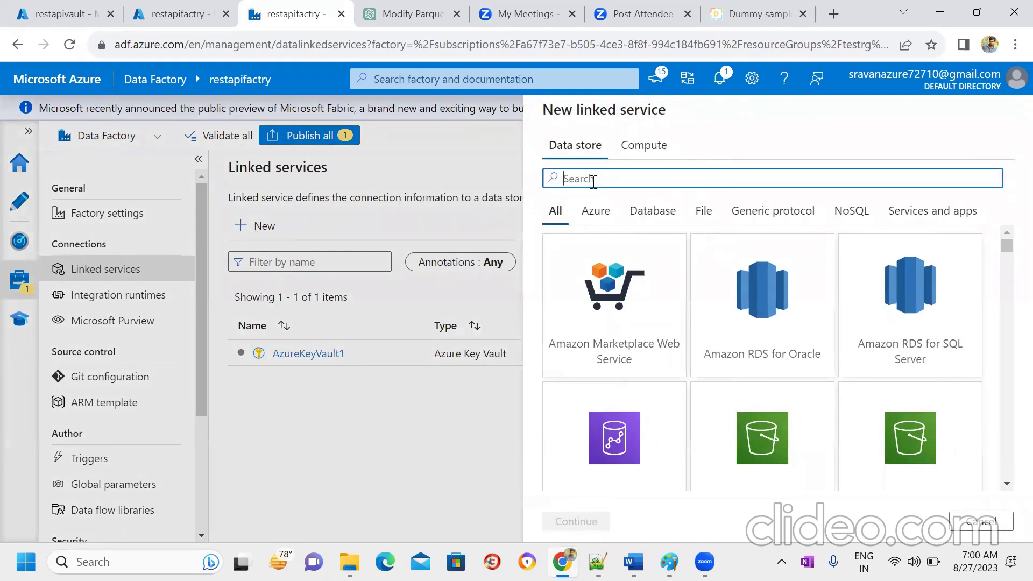
pyautogui.write('rest')
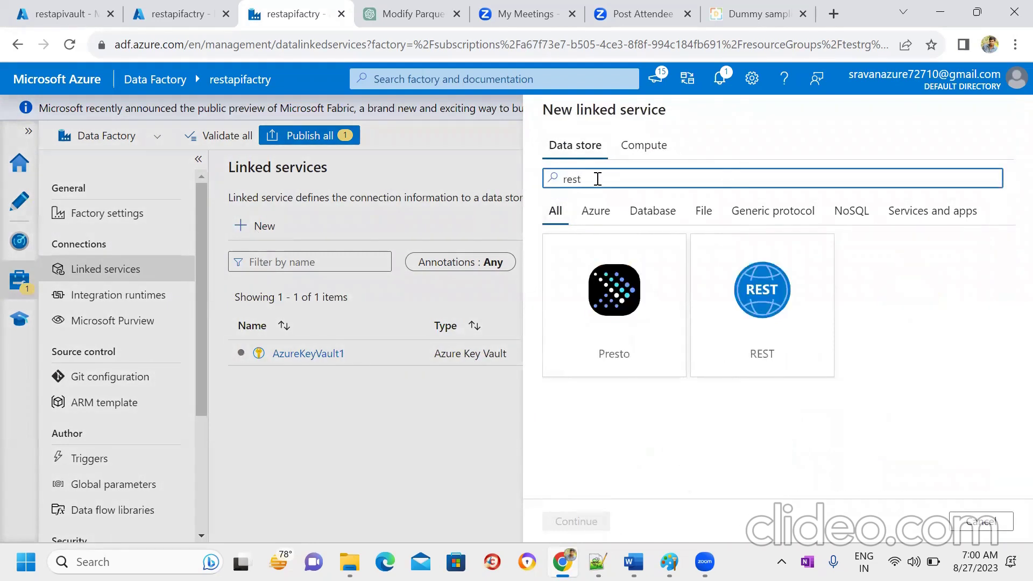
pyautogui.click(753, 309)
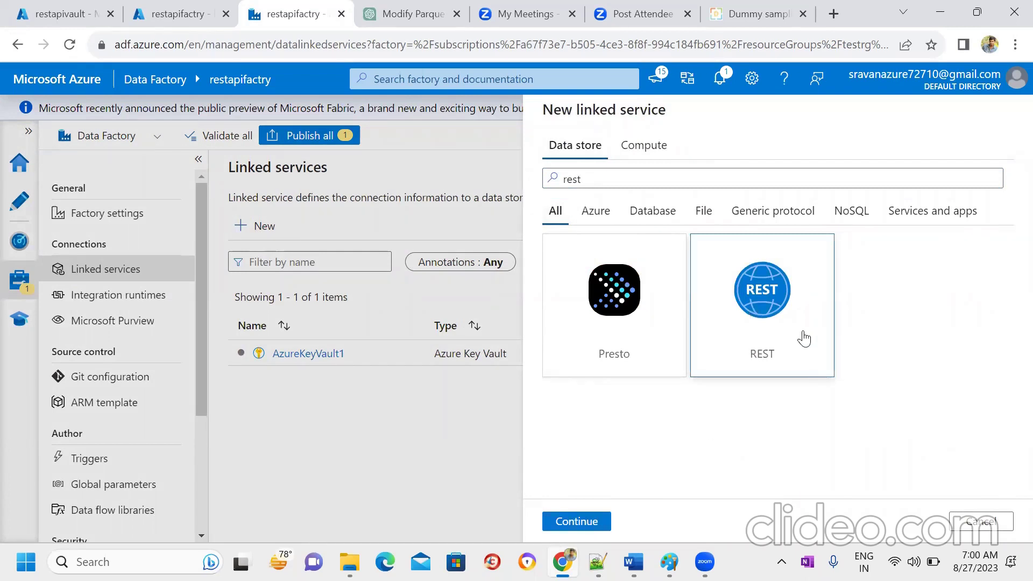
pyautogui.doubleClick(791, 323)
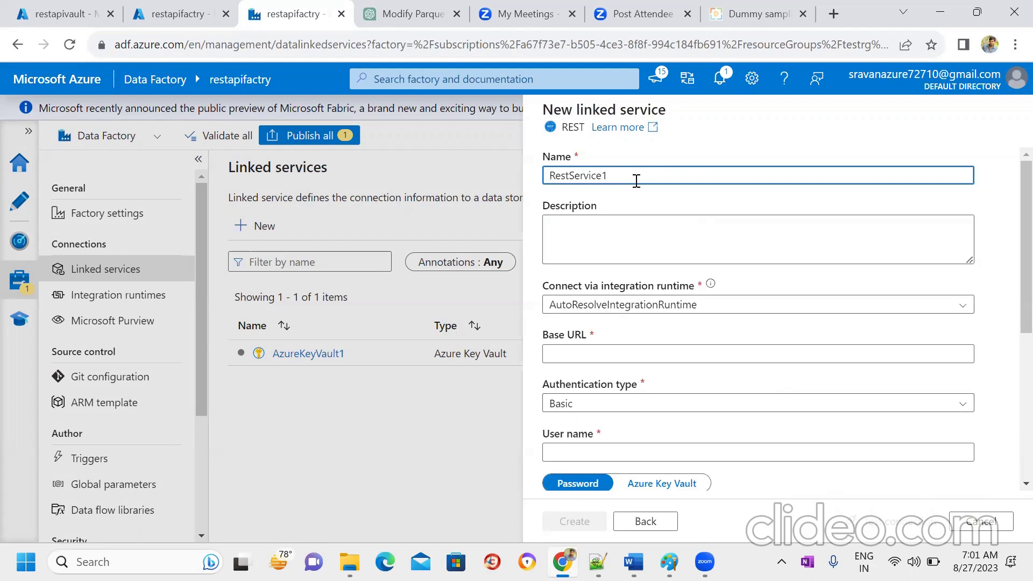
# Step: Name the REST linked service LS_RestAPI and leave its description empty
pyautogui.press('BackSpace')
pyautogui.press('BackSpace')
pyautogui.press('BackSpace')
pyautogui.press('BackSpace')
pyautogui.press('BackSpace')
pyautogui.press('BackSpace')
pyautogui.press('BackSpace')
pyautogui.press('BackSpace')
pyautogui.press('BackSpace')
pyautogui.press('BackSpace')
pyautogui.press('BackSpace')
pyautogui.write('LS_RestAP')
pyautogui.click(634, 230)
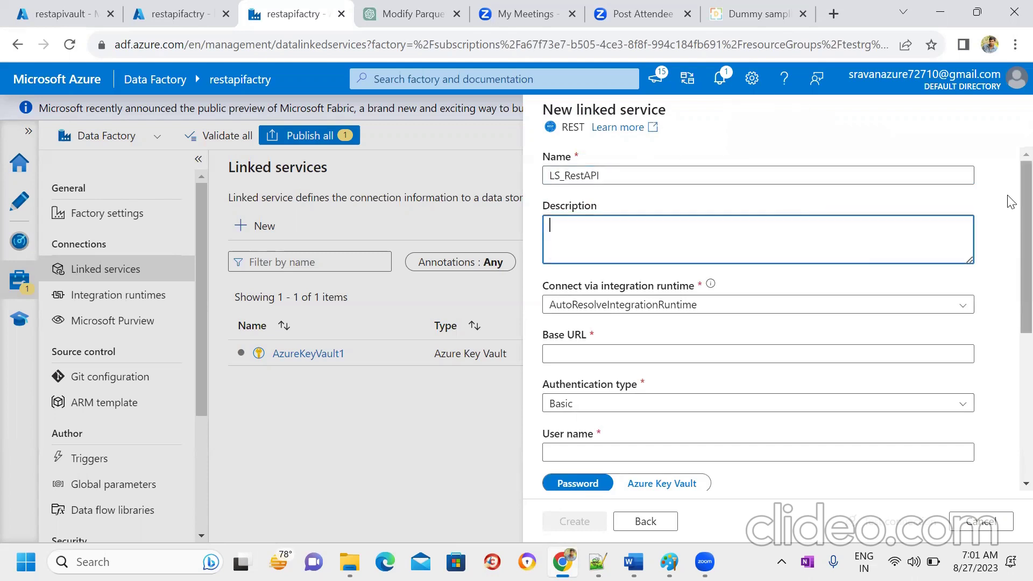
# Step: Examine the integration runtime options, Base URL field and remaining settings of the REST linked service form, keeping AutoResolveIntegrationRuntime
pyautogui.scroll(-2, 1008, 226)
pyautogui.click(918, 209)
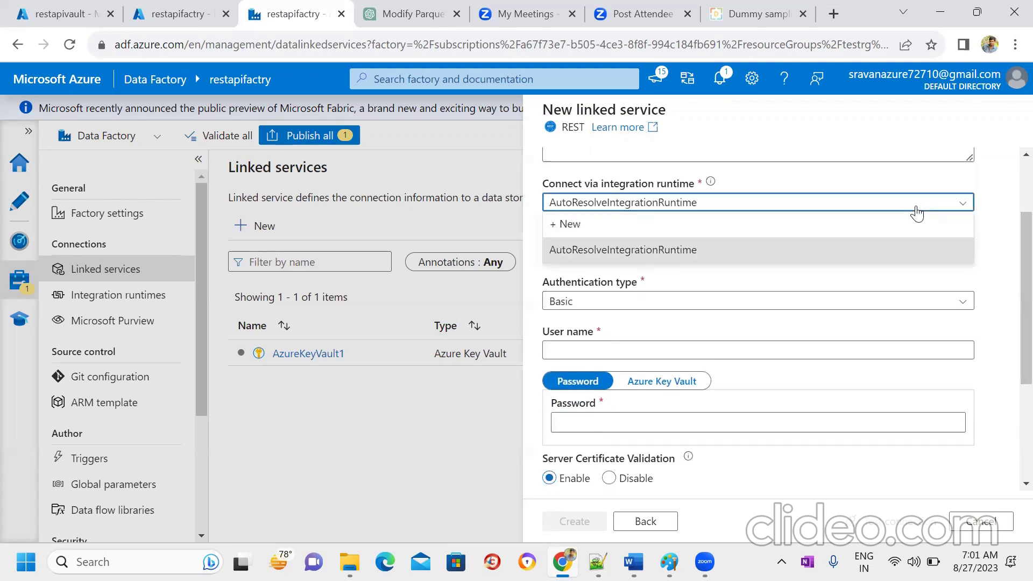
pyautogui.click(996, 220)
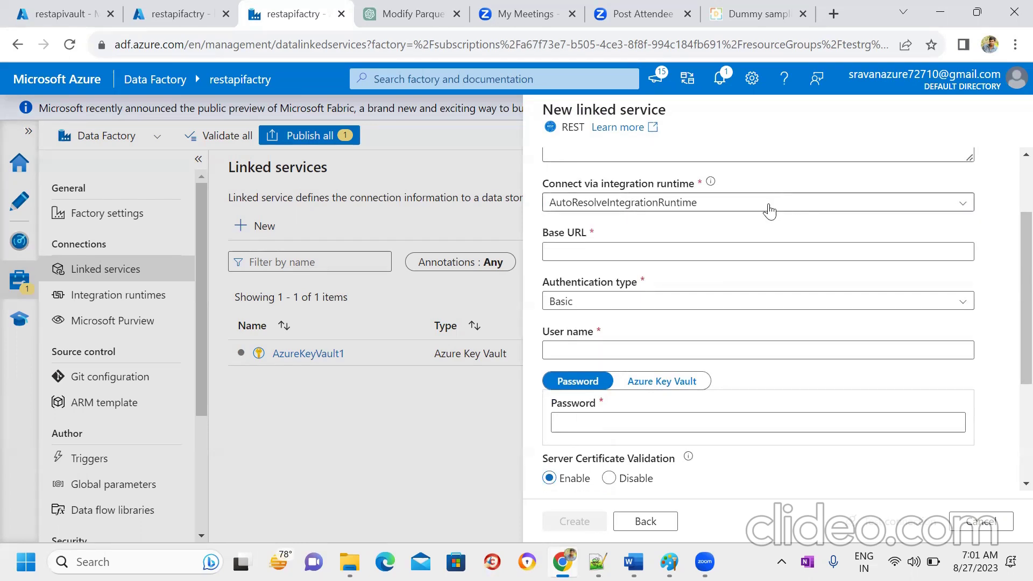
pyautogui.click(911, 254)
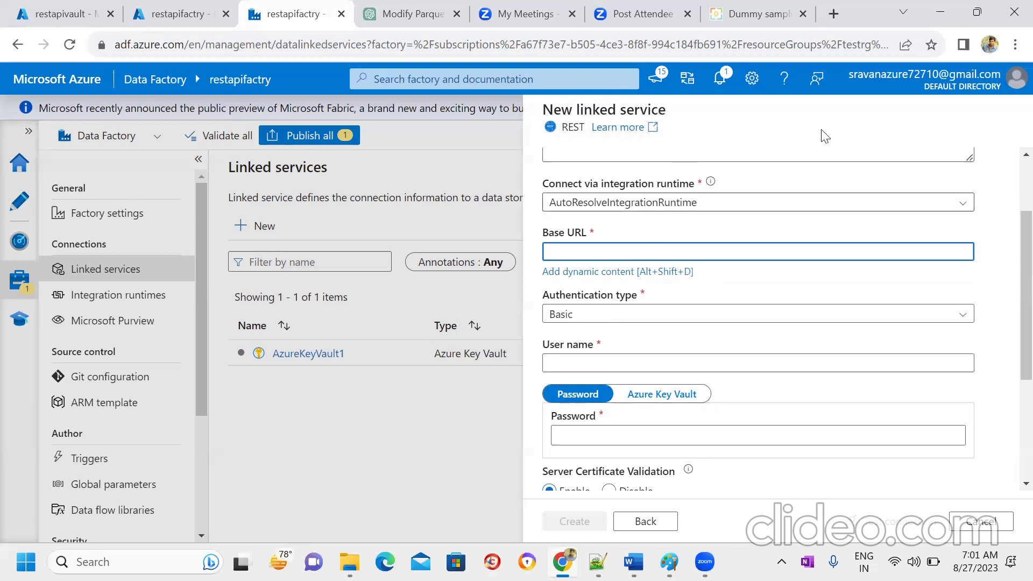
pyautogui.scroll(-3, 1011, 449)
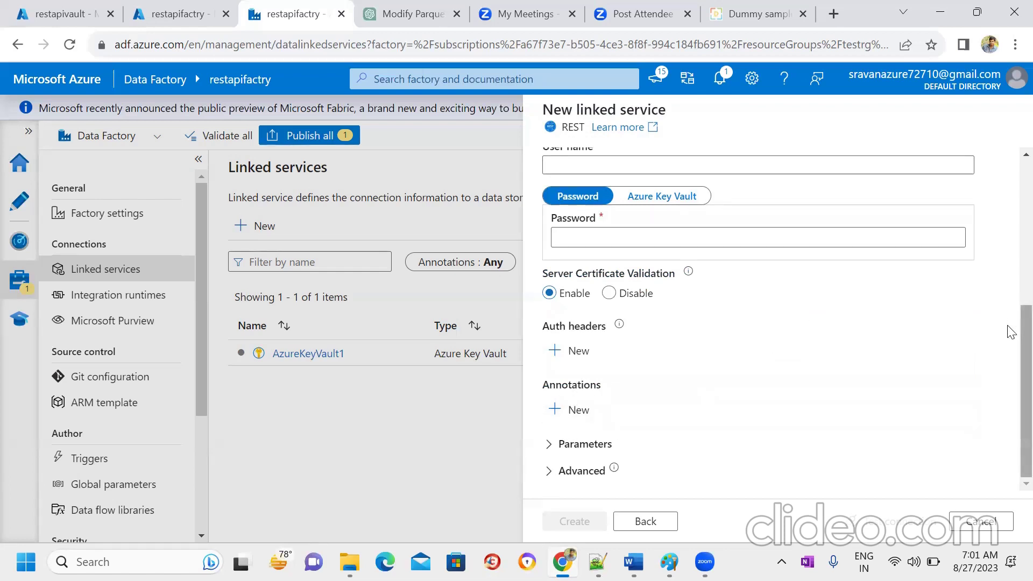
pyautogui.scroll(3, 1012, 330)
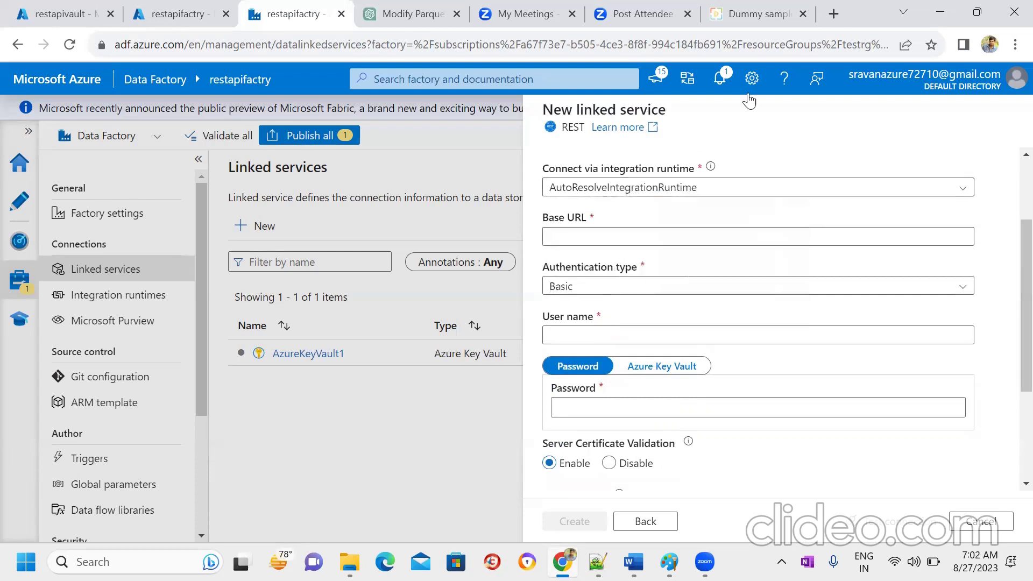
pyautogui.scroll(-3, 1011, 346)
pyautogui.scroll(4, 1011, 346)
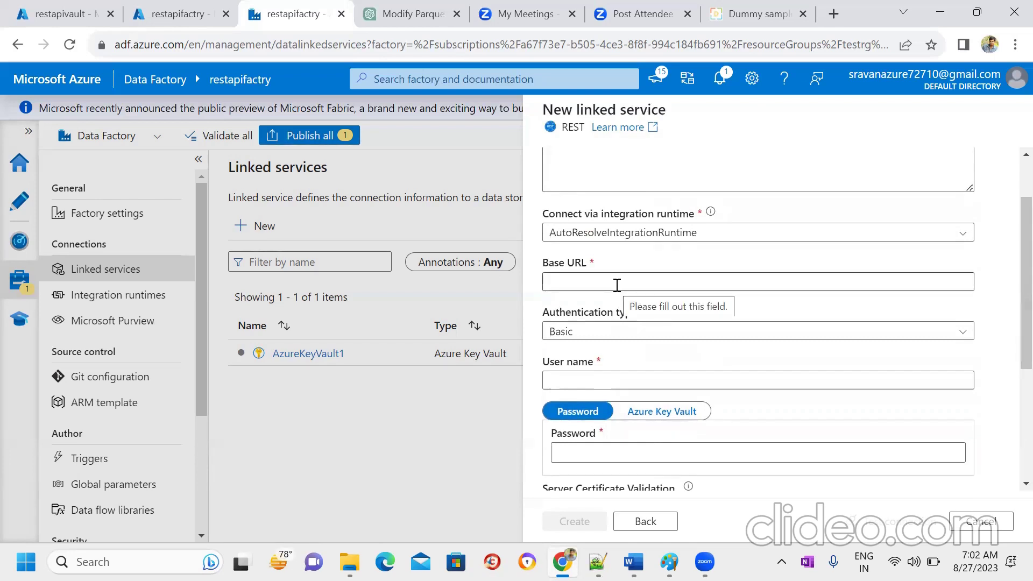
# Step: Switch to the Word document, review the pipeline, dataset and linked service parameters under "Simple logic", and return to Azure Data Factory
pyautogui.hotkey('alt', 'Tab')
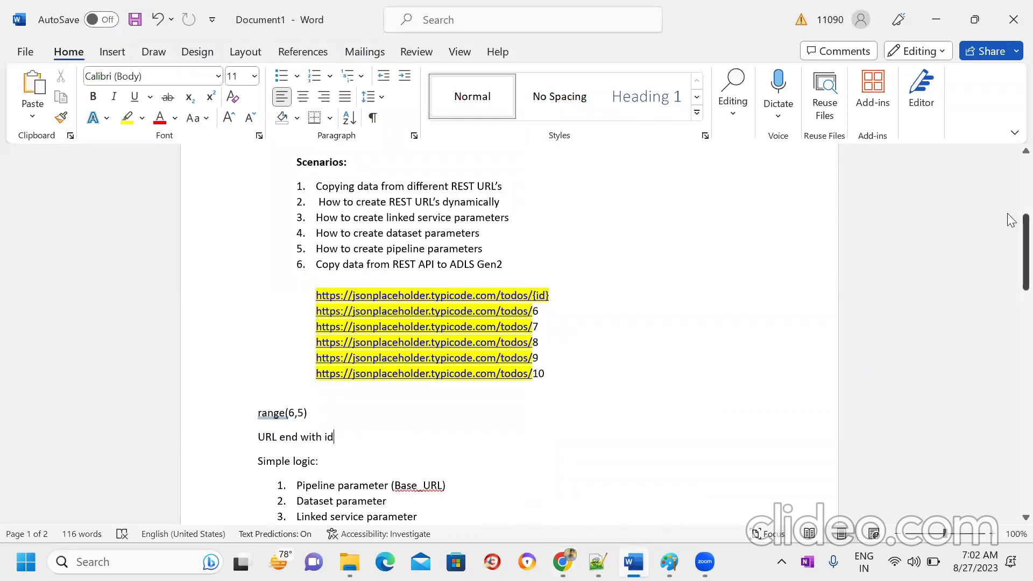
pyautogui.scroll(-3, 1011, 231)
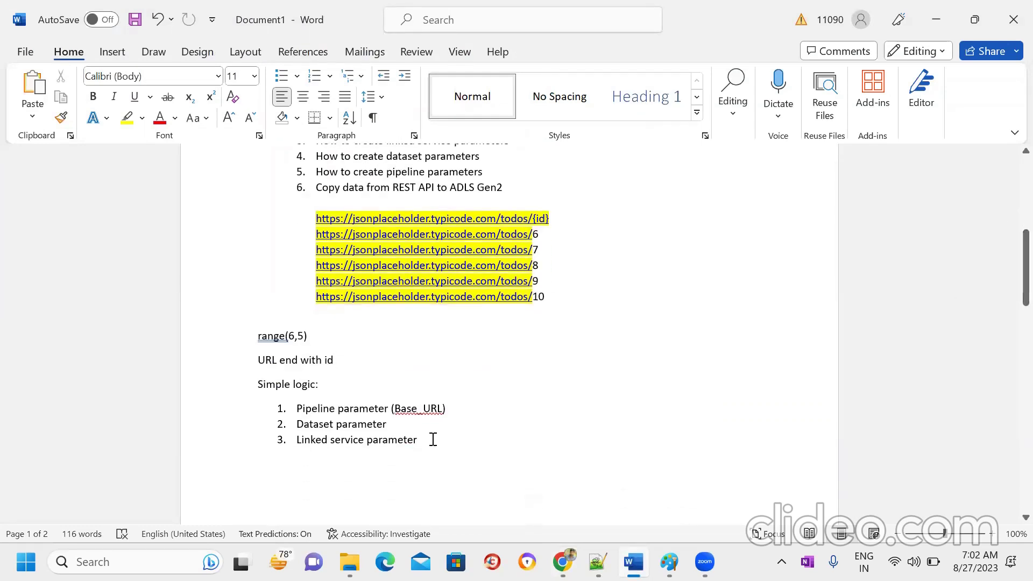
pyautogui.moveTo(433, 440); pyautogui.dragTo(270, 445)
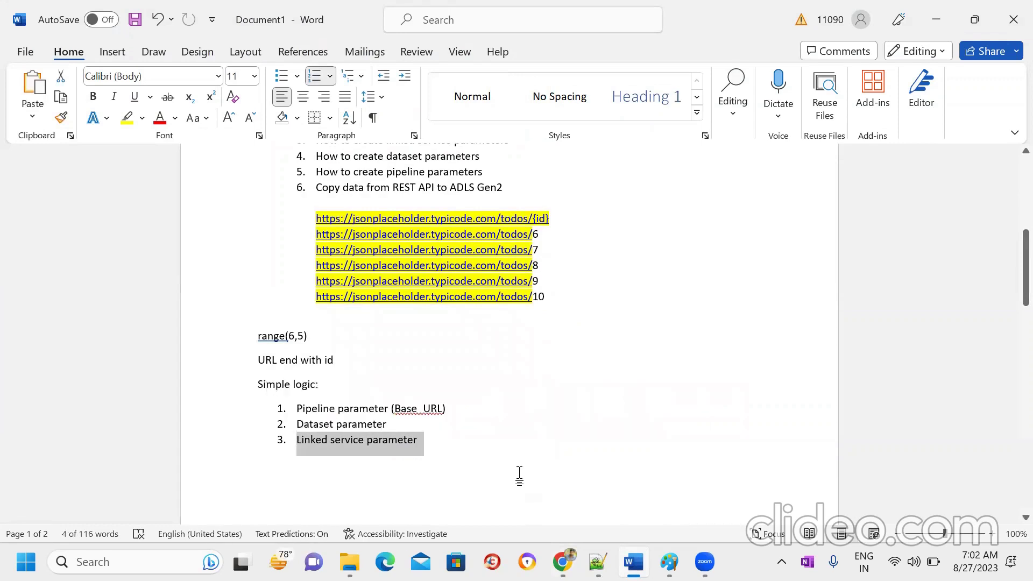
pyautogui.click(461, 454)
pyautogui.moveTo(312, 430); pyautogui.dragTo(279, 424)
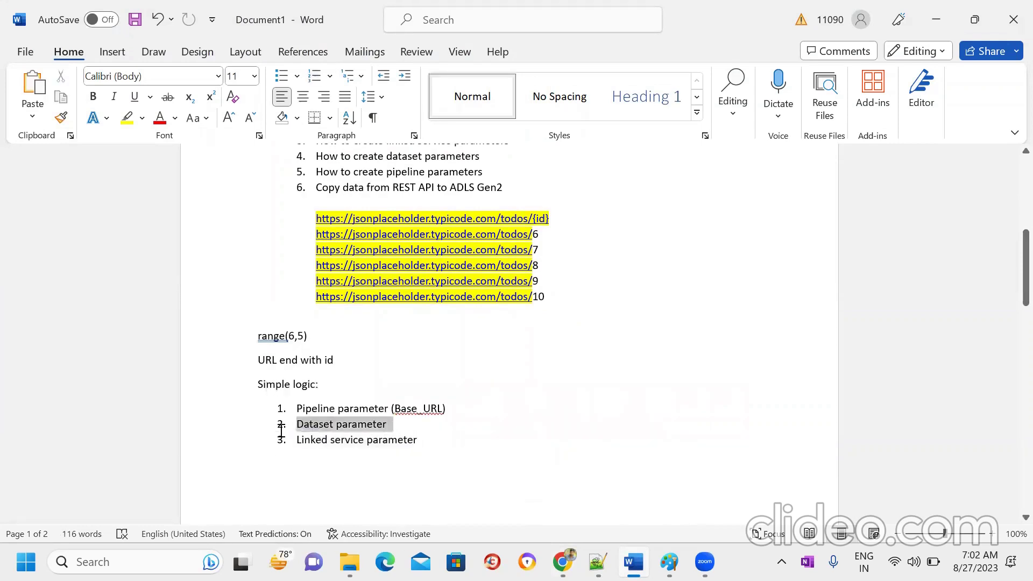
pyautogui.click(420, 440)
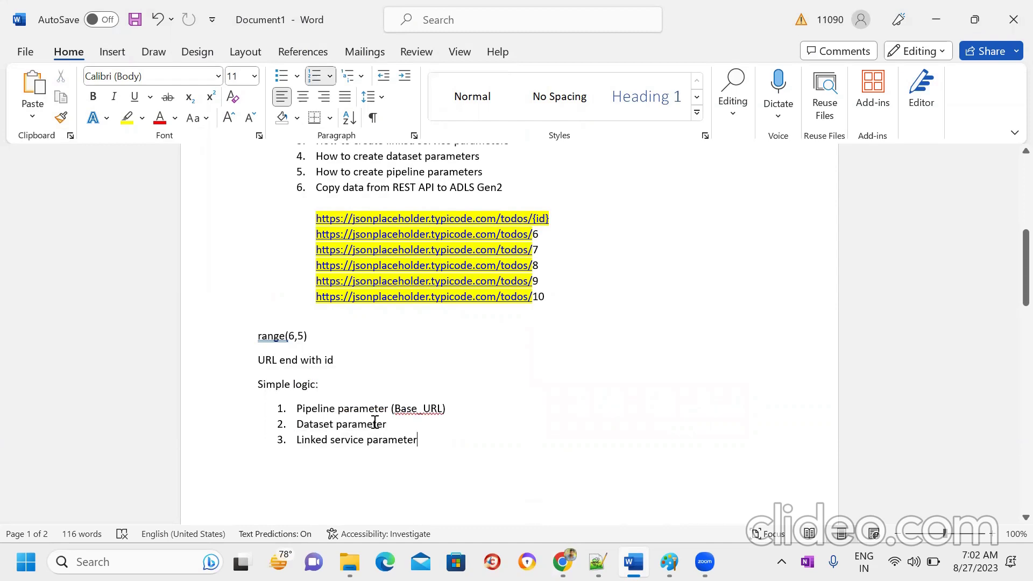
pyautogui.moveTo(449, 410); pyautogui.dragTo(265, 407)
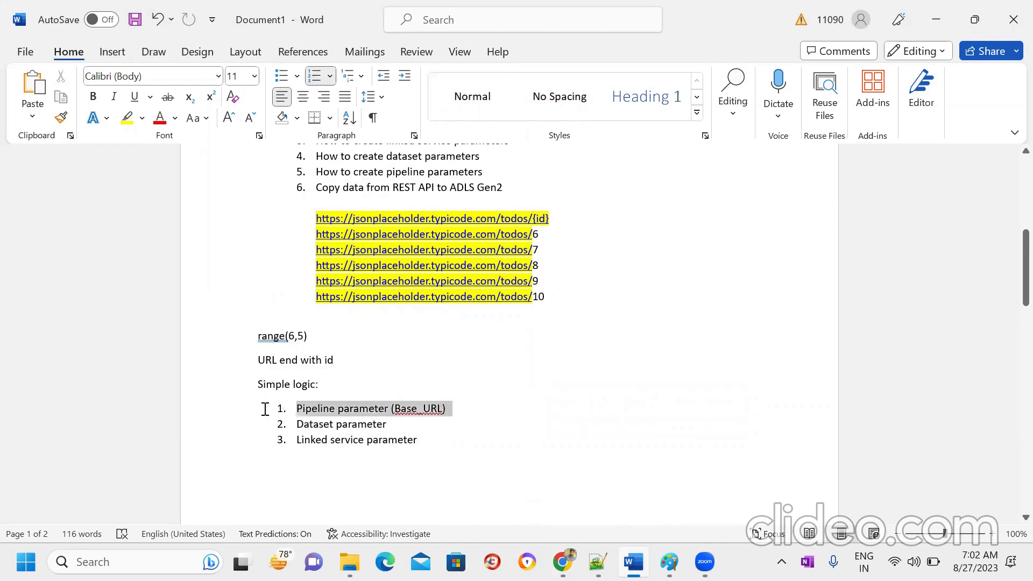
pyautogui.click(699, 498)
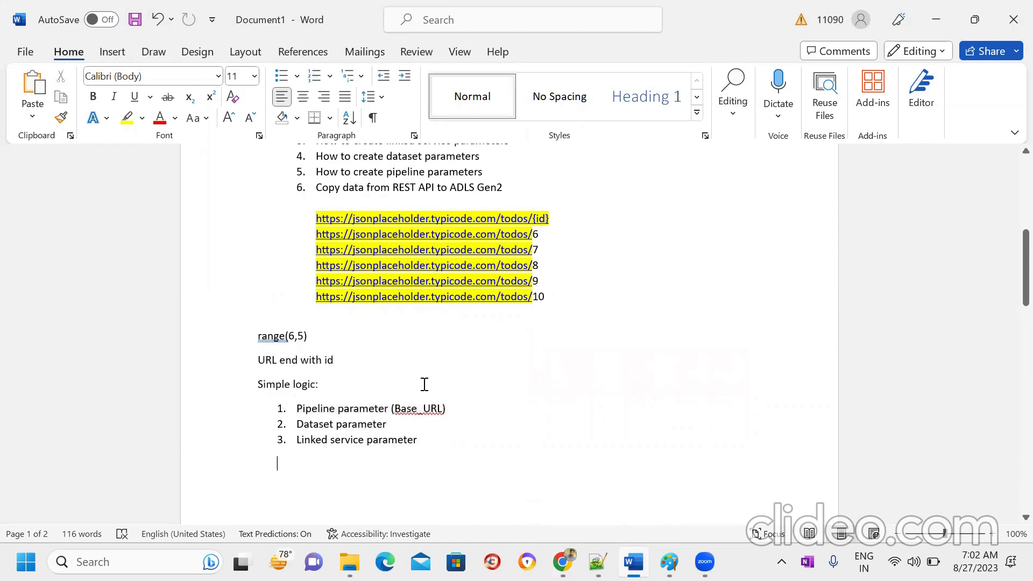
pyautogui.click(939, 22)
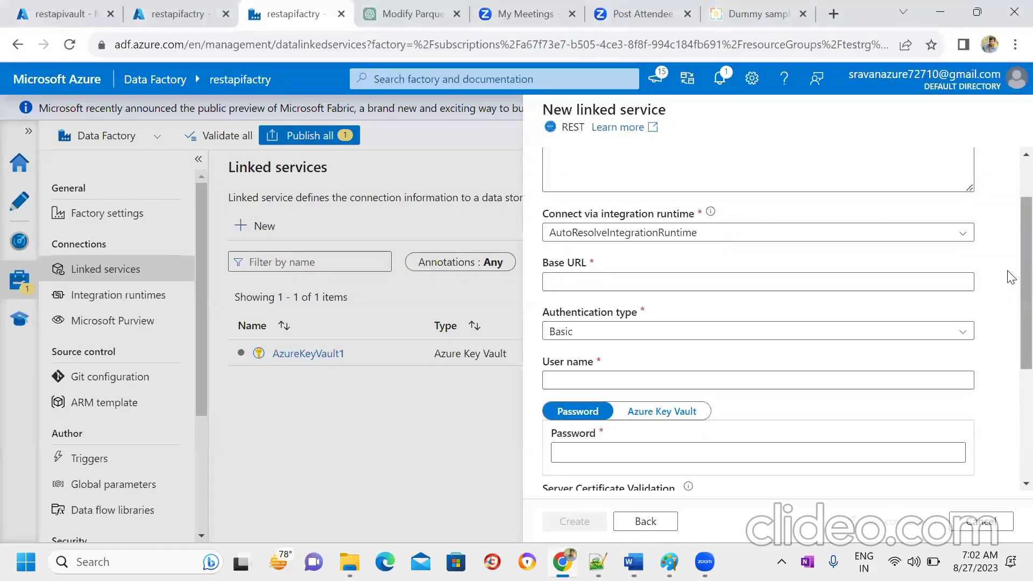
# Step: Recheck the "Linked service parameter" item in the Word document and go back to the REST linked service form
pyautogui.click(633, 561)
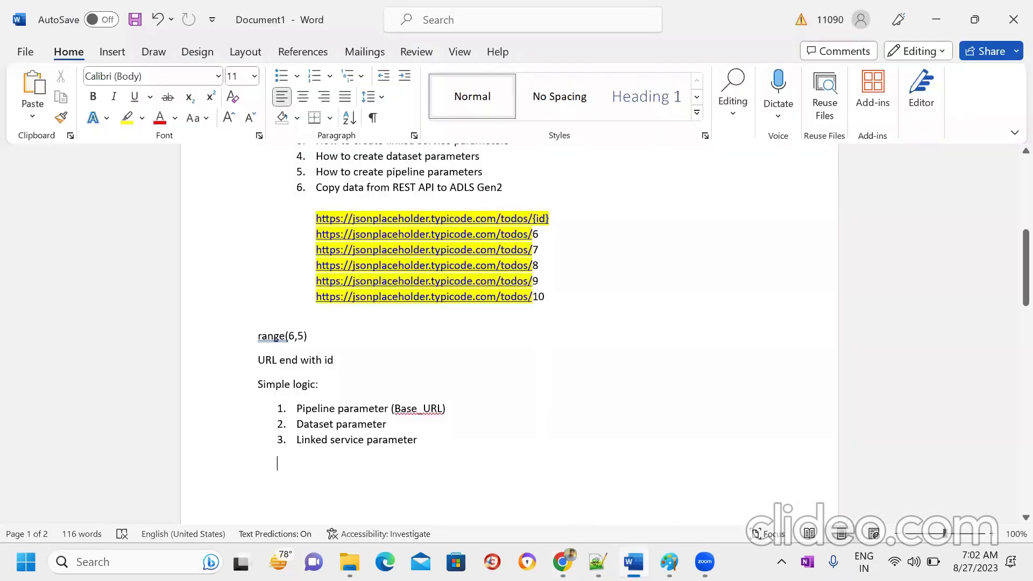
pyautogui.click(412, 446)
pyautogui.tripleClick(421, 446)
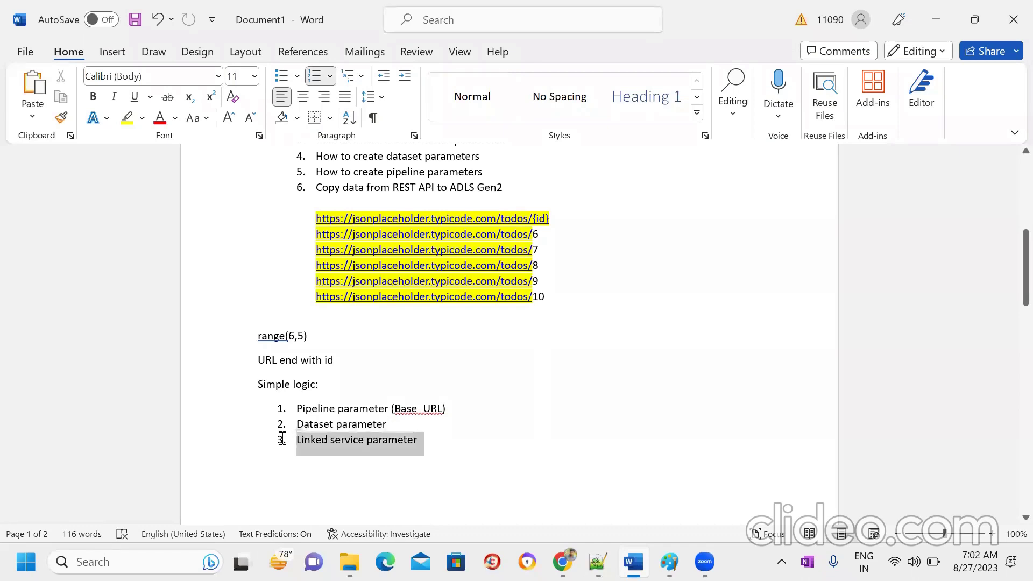
pyautogui.click(593, 467)
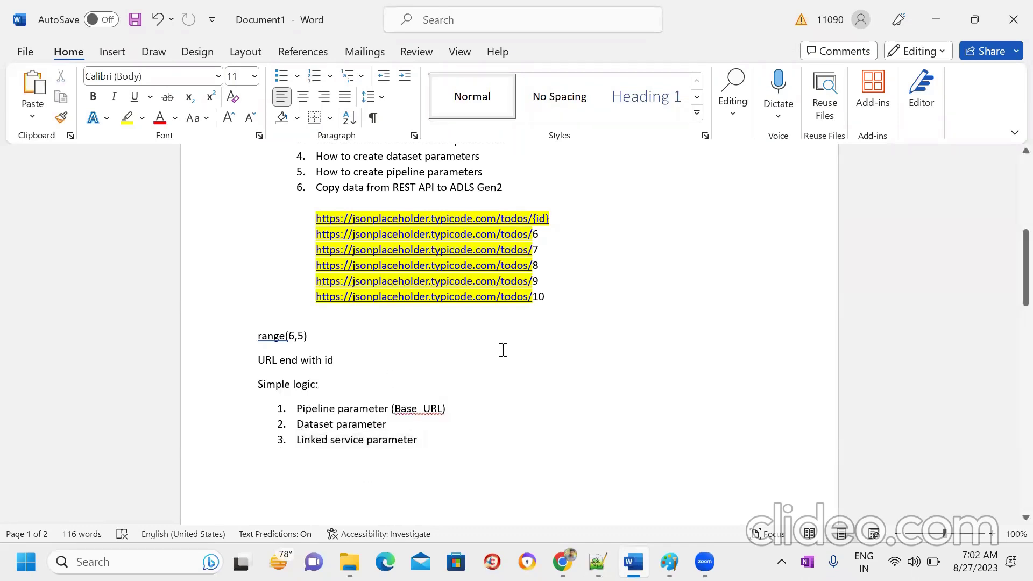
pyautogui.click(936, 19)
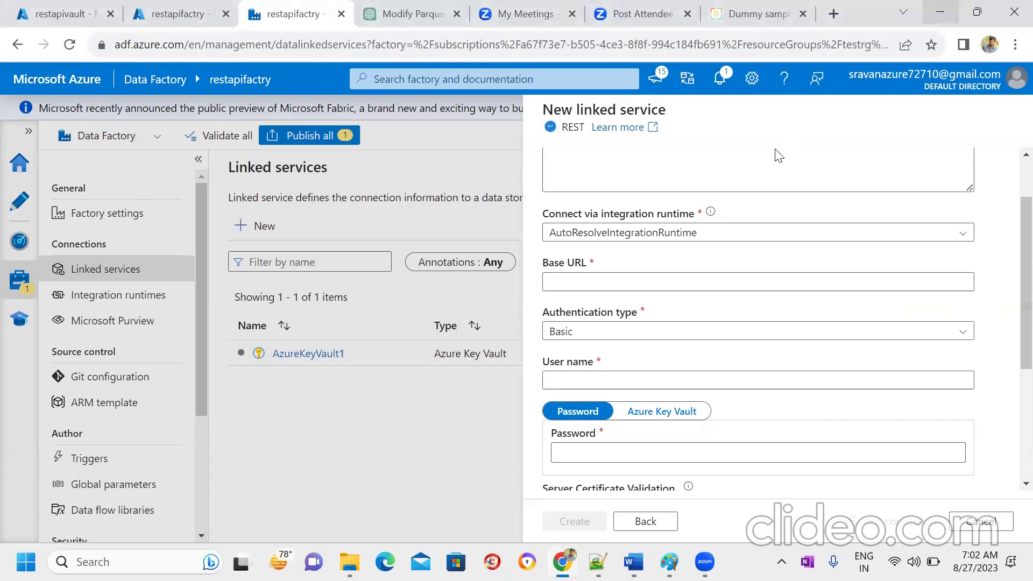
# Step: Set the REST linked service's authentication type to Anonymous
pyautogui.click(657, 282)
pyautogui.scroll(-3, 1011, 225)
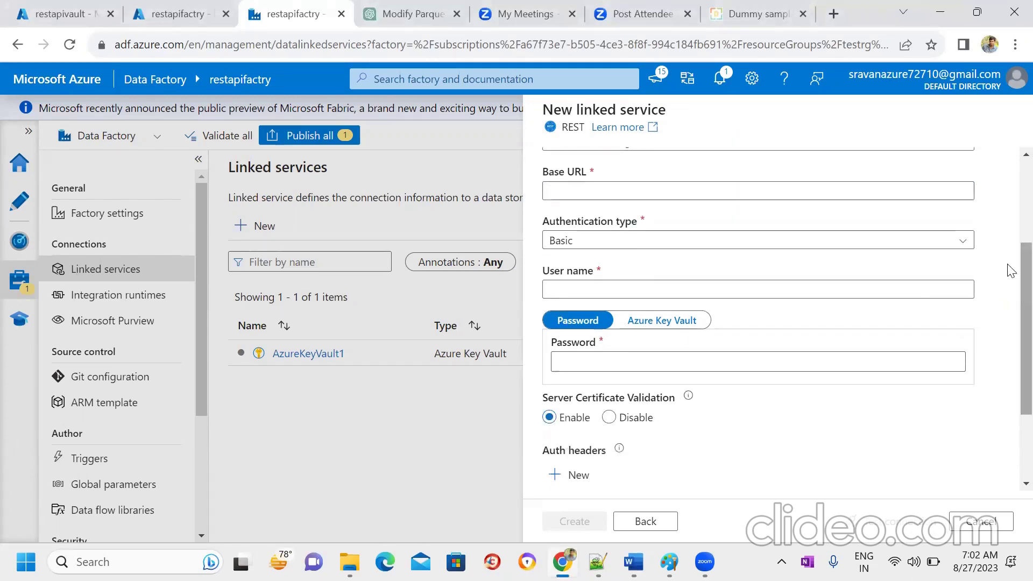
pyautogui.click(947, 243)
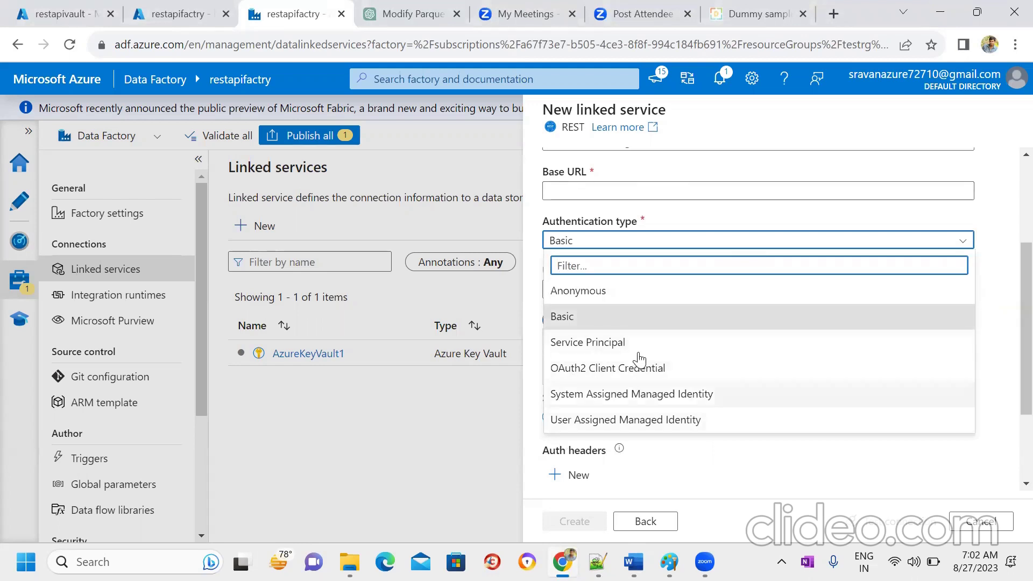
pyautogui.click(625, 298)
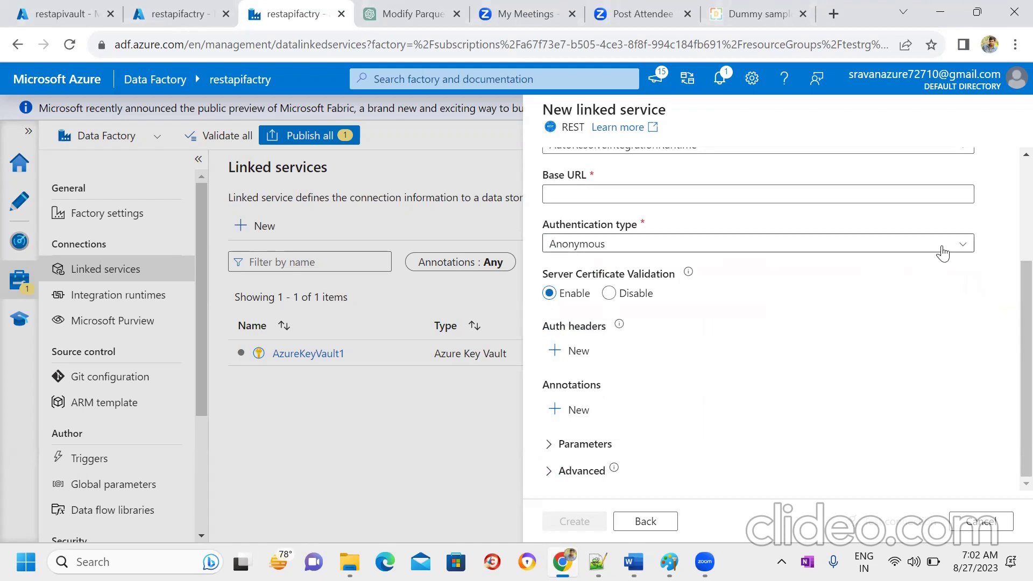
# Step: Choose Service Principal as the authentication type and examine its Inline and Credential reference methods
pyautogui.click(942, 253)
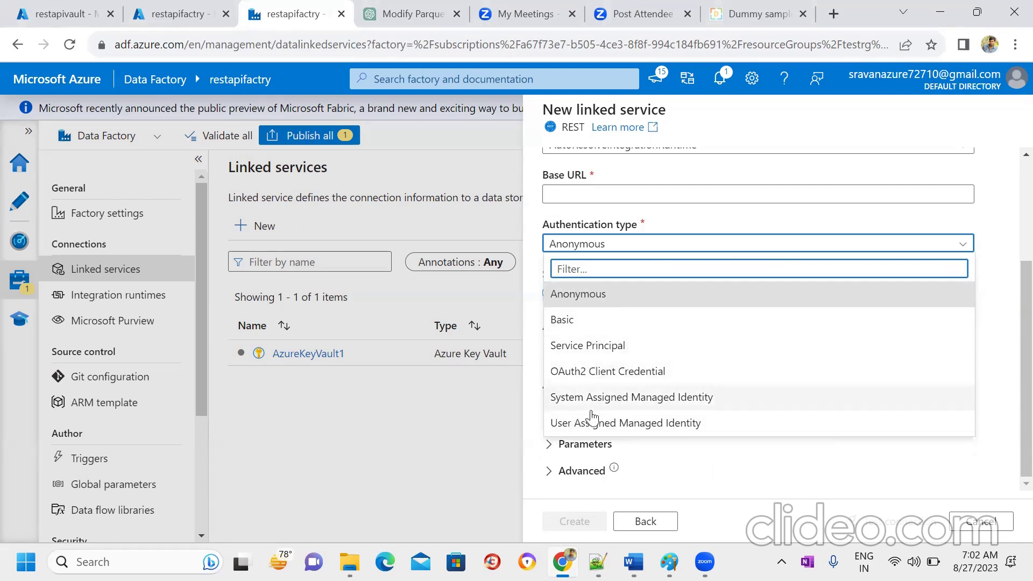
pyautogui.click(594, 348)
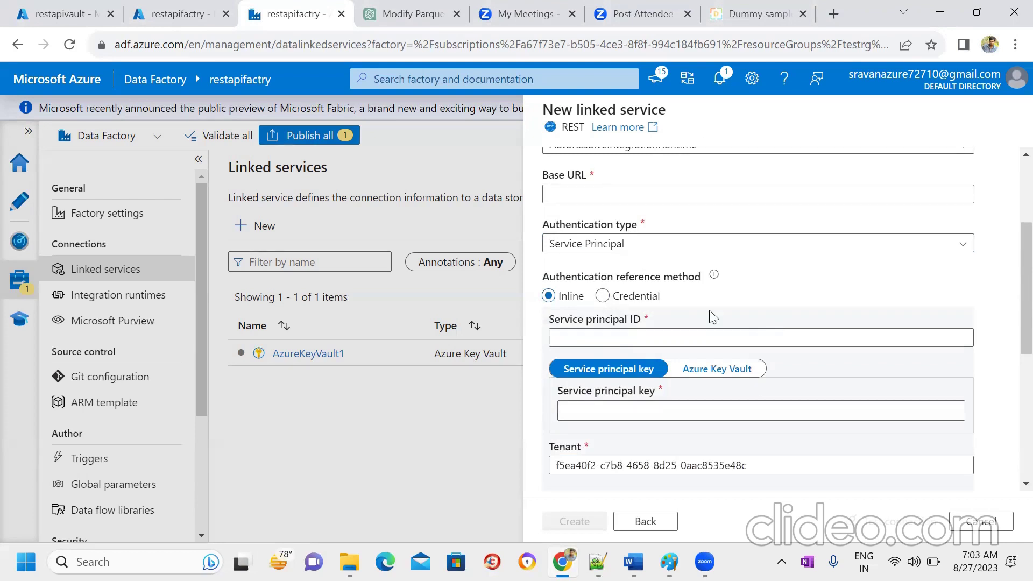
pyautogui.click(647, 414)
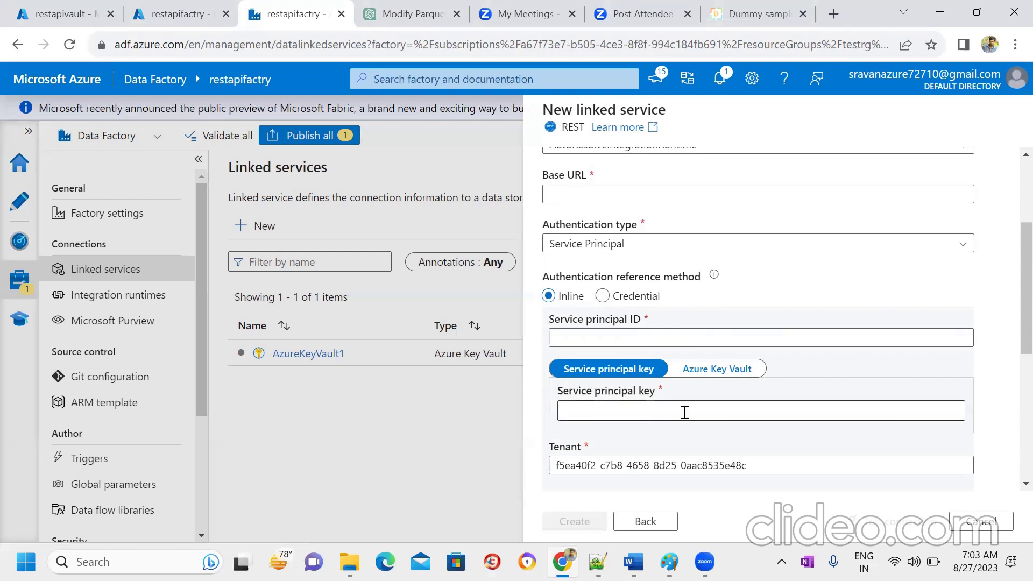
pyautogui.click(640, 337)
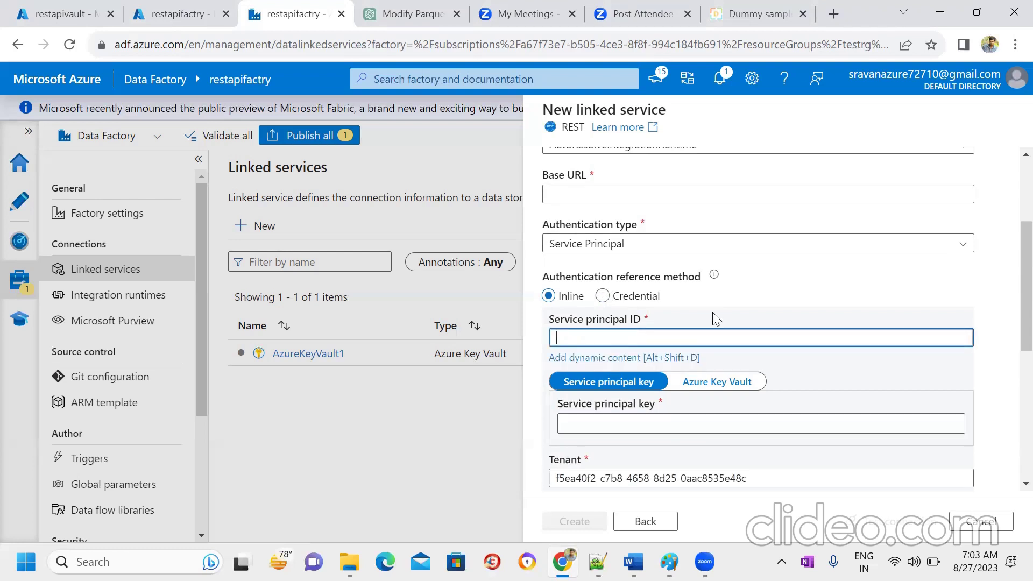
pyautogui.click(610, 296)
pyautogui.click(666, 339)
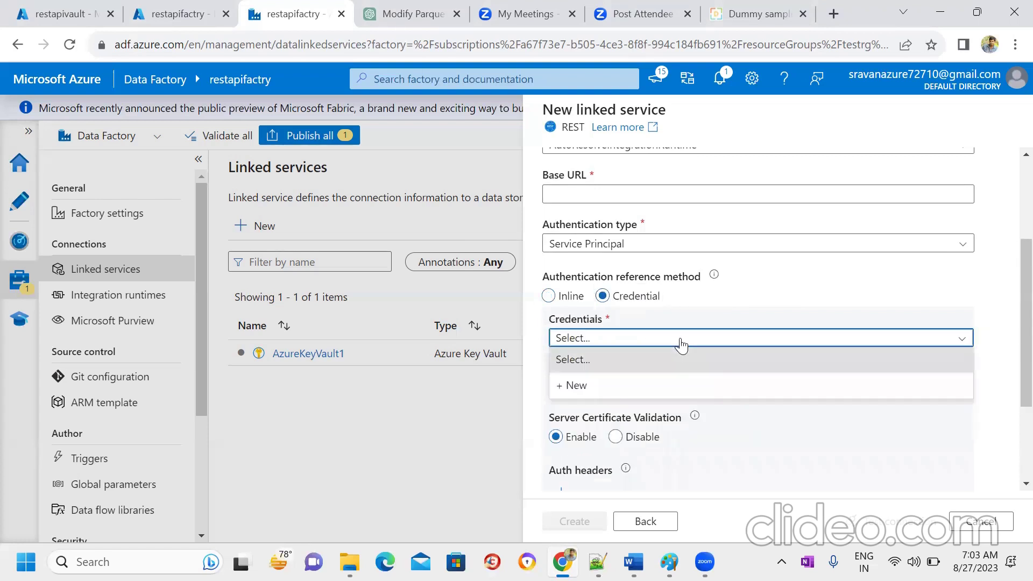
pyautogui.click(805, 304)
pyautogui.click(548, 296)
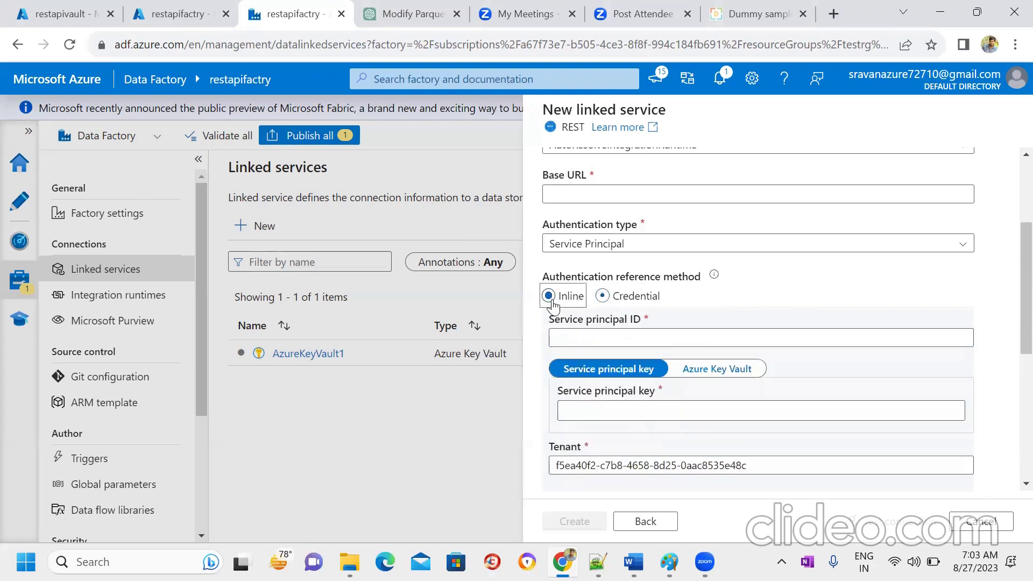
# Step: Choose OAuth2 Client Credential as the authentication type and examine its token endpoint, client ID and client secret fields
pyautogui.click(741, 248)
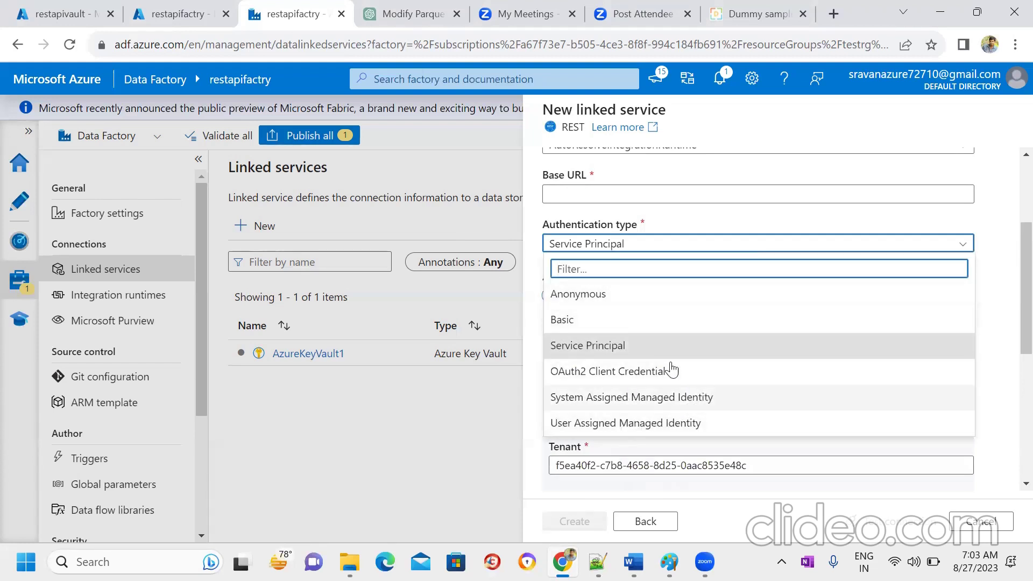
pyautogui.click(616, 371)
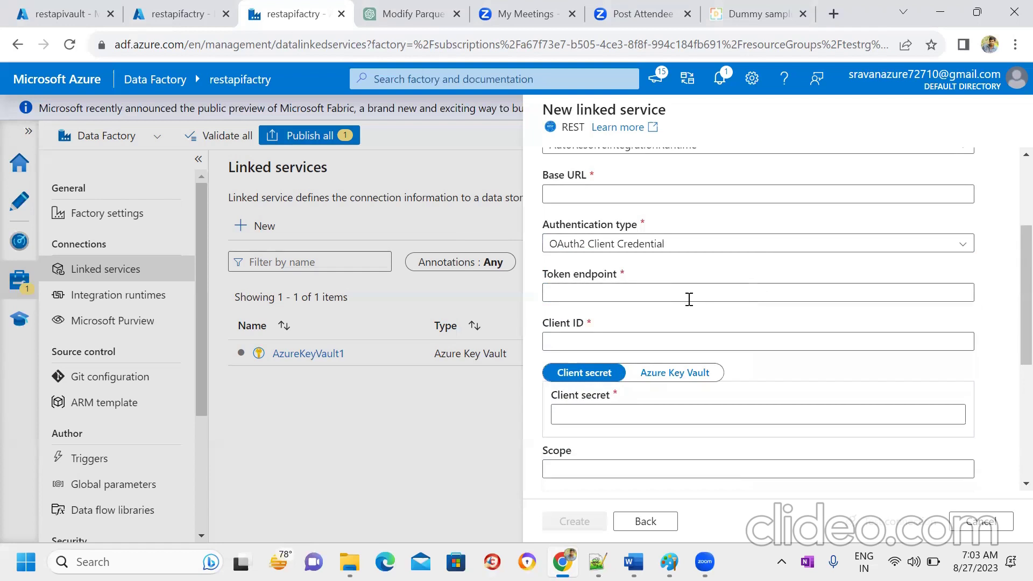
pyautogui.click(649, 294)
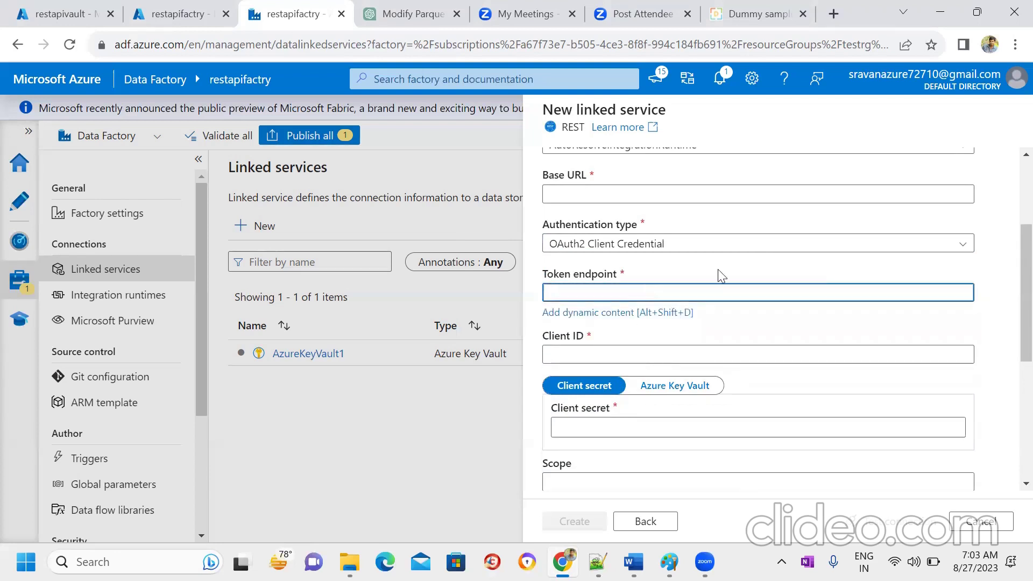
# Step: Set the REST linked service's authentication type back to Anonymous and recheck the available authentication types
pyautogui.click(917, 249)
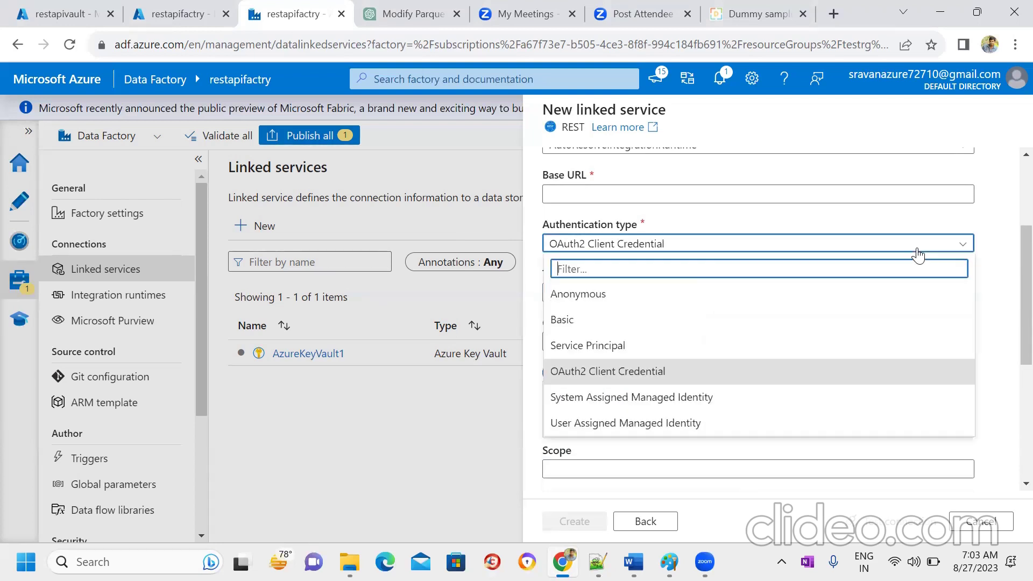
pyautogui.click(681, 300)
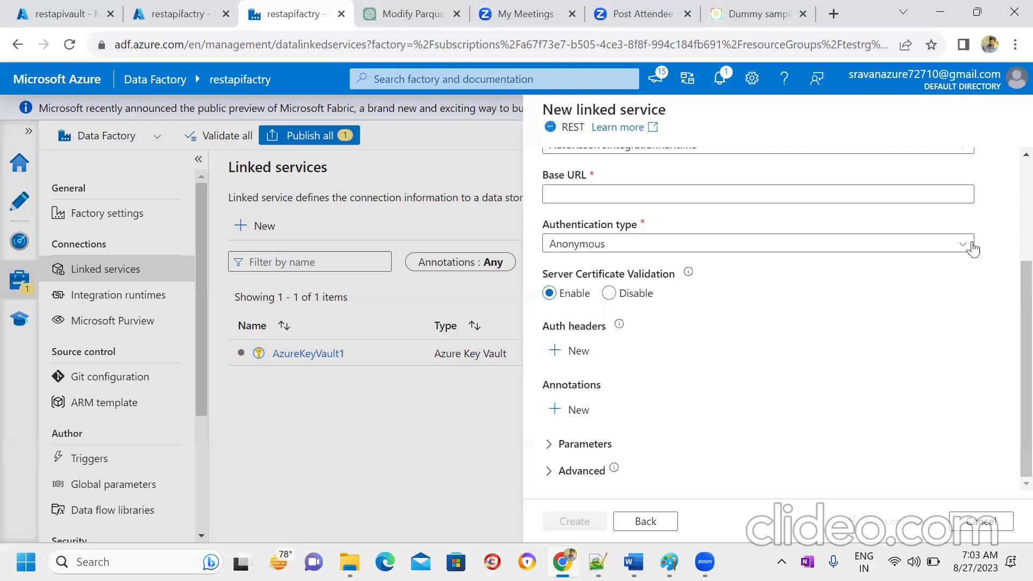
pyautogui.click(951, 246)
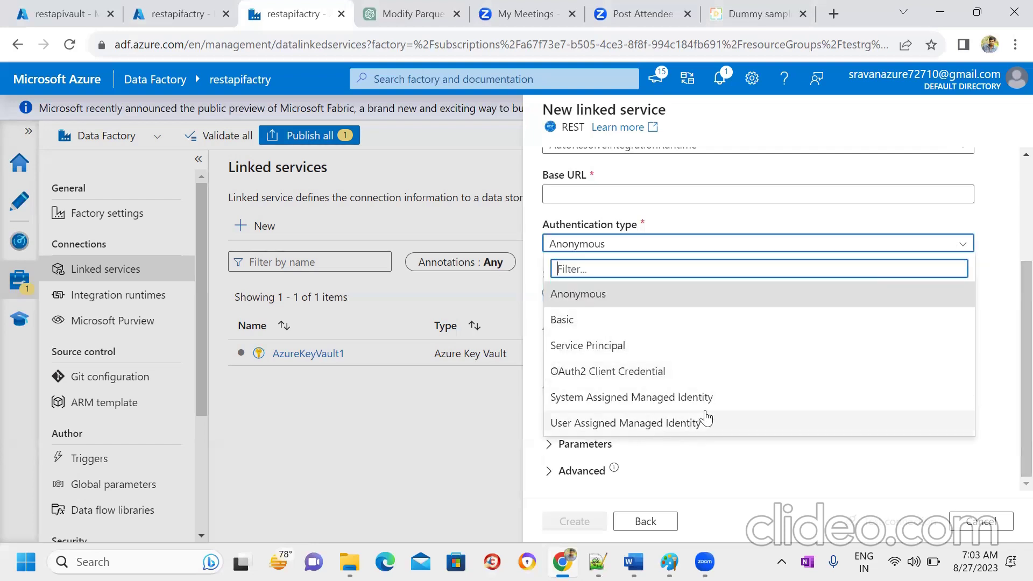
pyautogui.click(1003, 277)
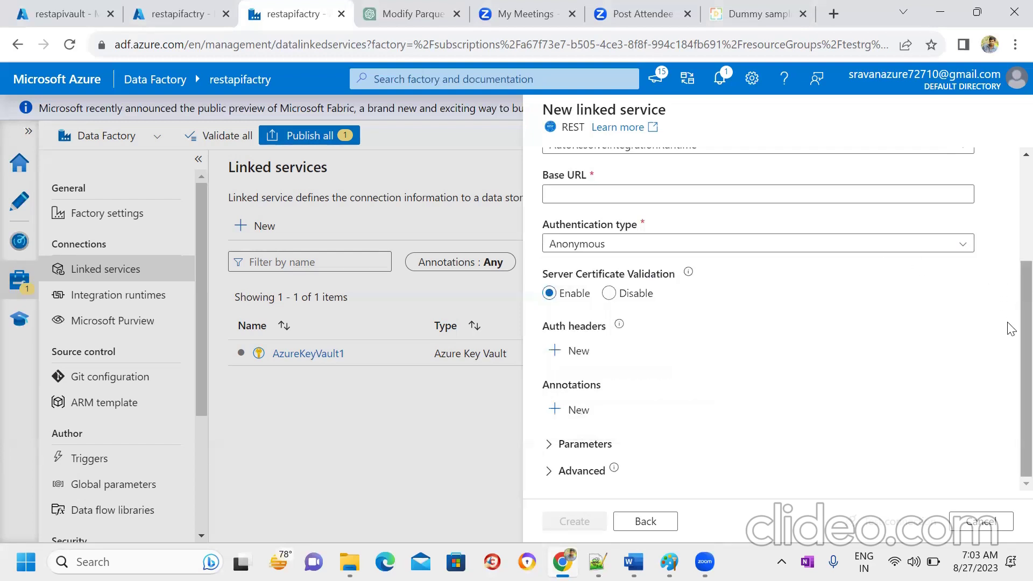
pyautogui.scroll(2, 1011, 329)
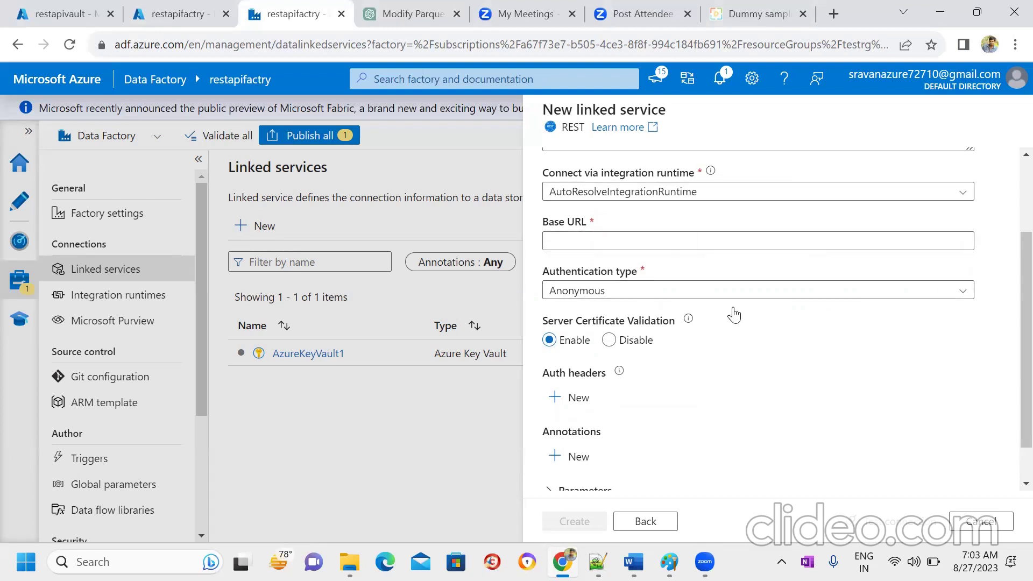
# Step: Add a String parameter named BaseURL to the REST linked service, without a default value
pyautogui.click(558, 240)
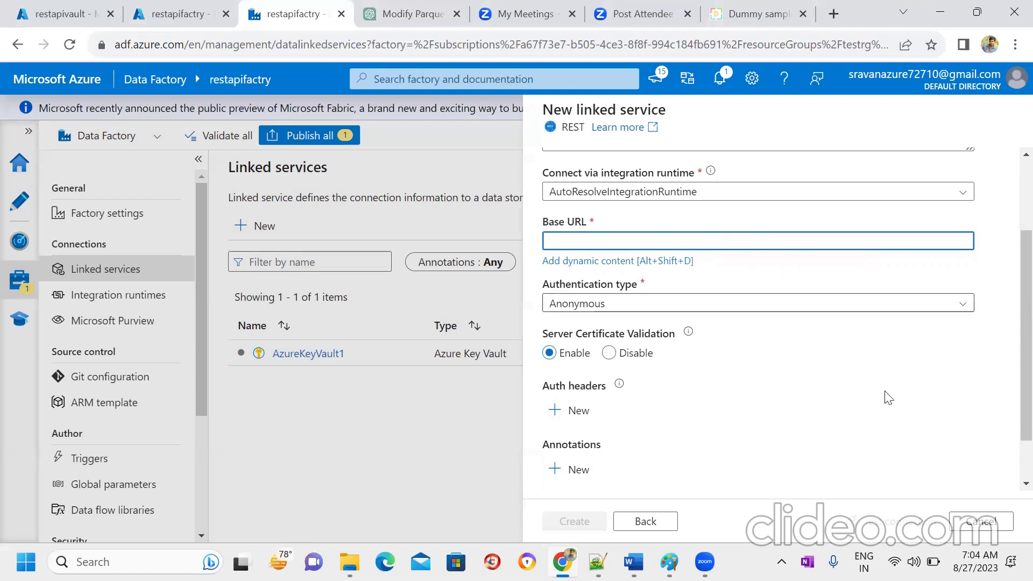
pyautogui.scroll(-1, 1010, 474)
pyautogui.click(1010, 473)
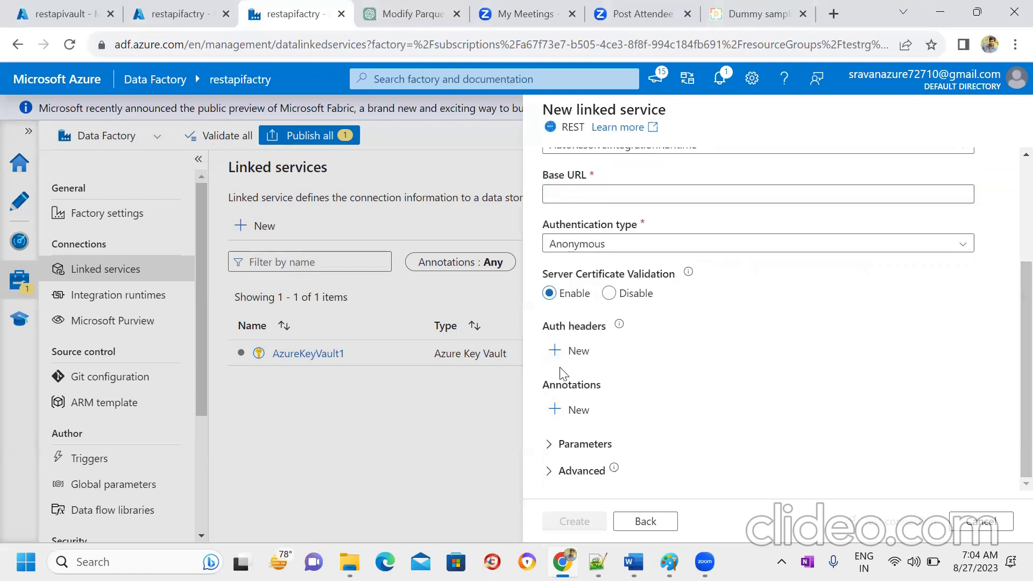
pyautogui.click(550, 447)
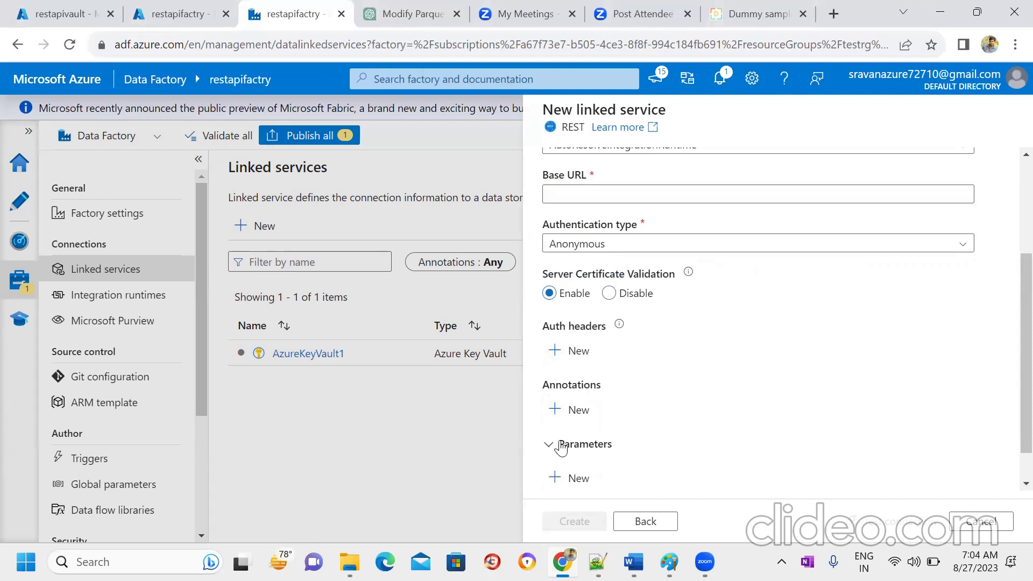
pyautogui.click(572, 478)
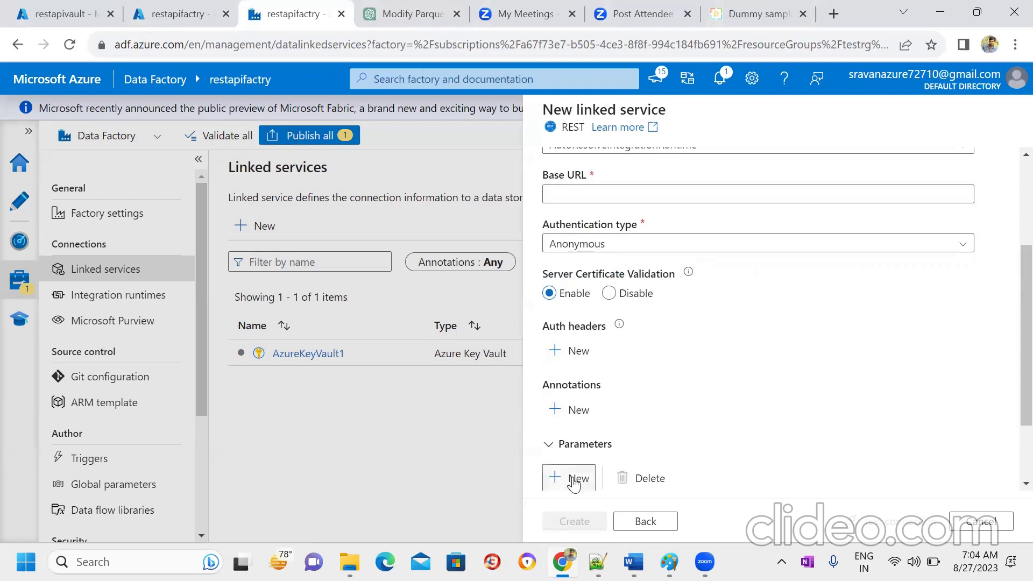
pyautogui.scroll(-3, 1012, 436)
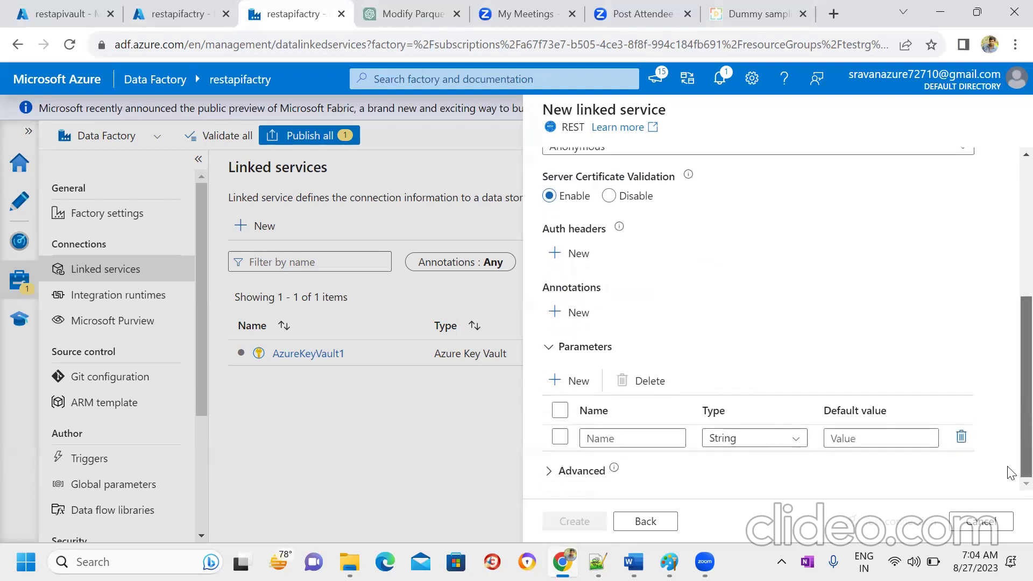
pyautogui.click(623, 438)
pyautogui.write('B')
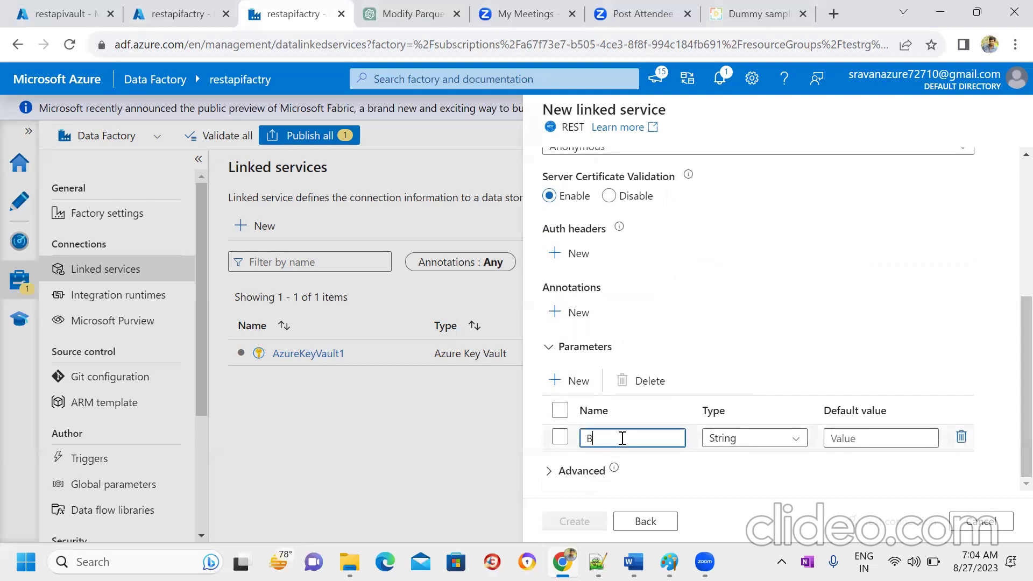
pyautogui.write('aseURL')
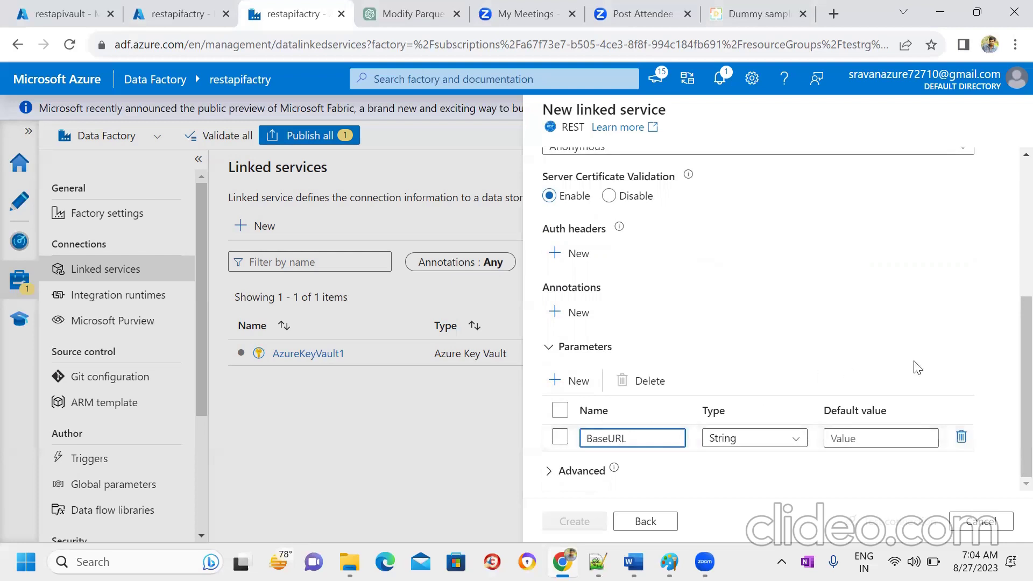
pyautogui.click(1002, 443)
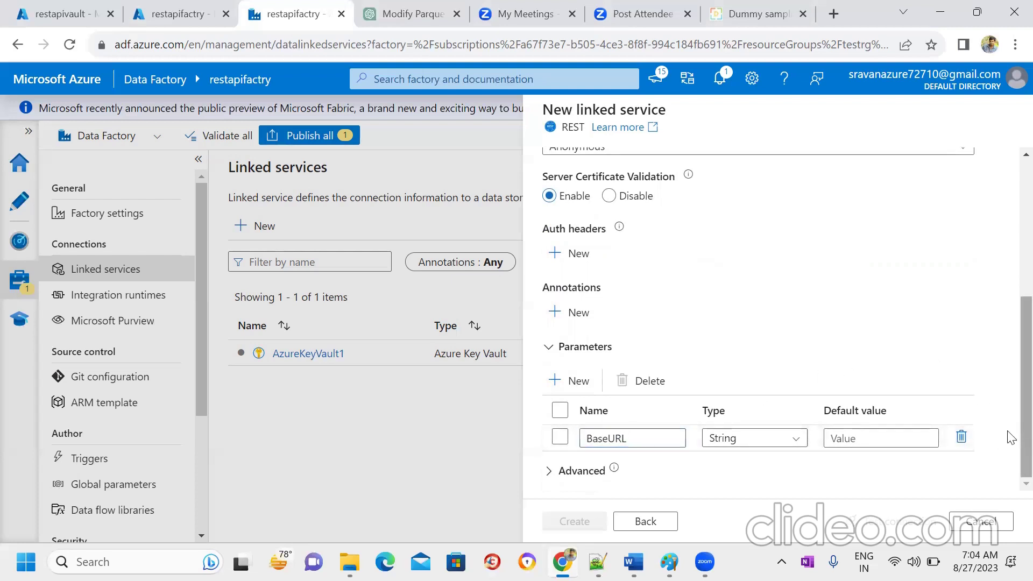
pyautogui.scroll(5, 1005, 431)
pyautogui.scroll(-5, 1010, 365)
pyautogui.scroll(1, 1010, 394)
pyautogui.scroll(2, 1010, 394)
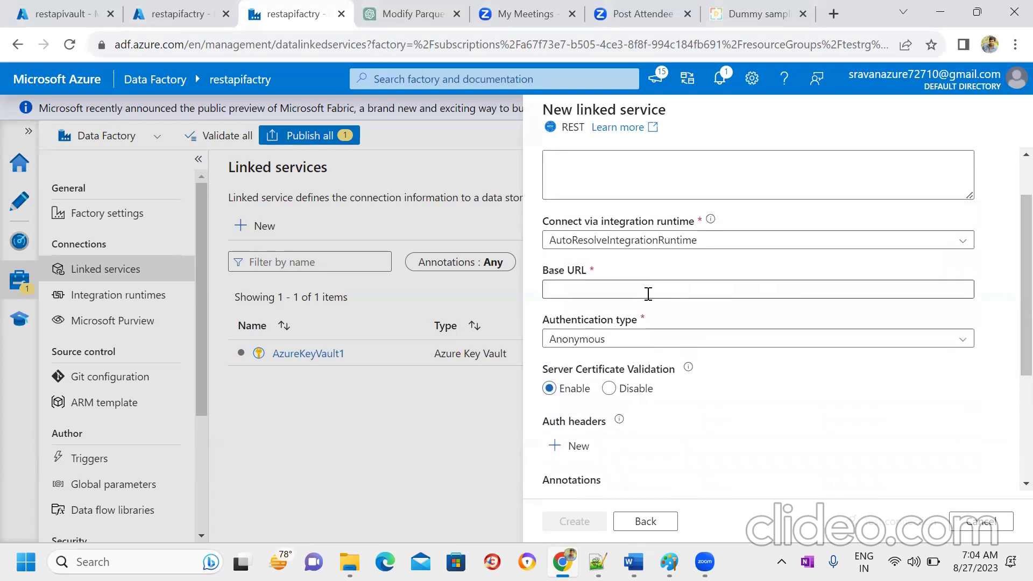
pyautogui.click(649, 289)
pyautogui.click(612, 314)
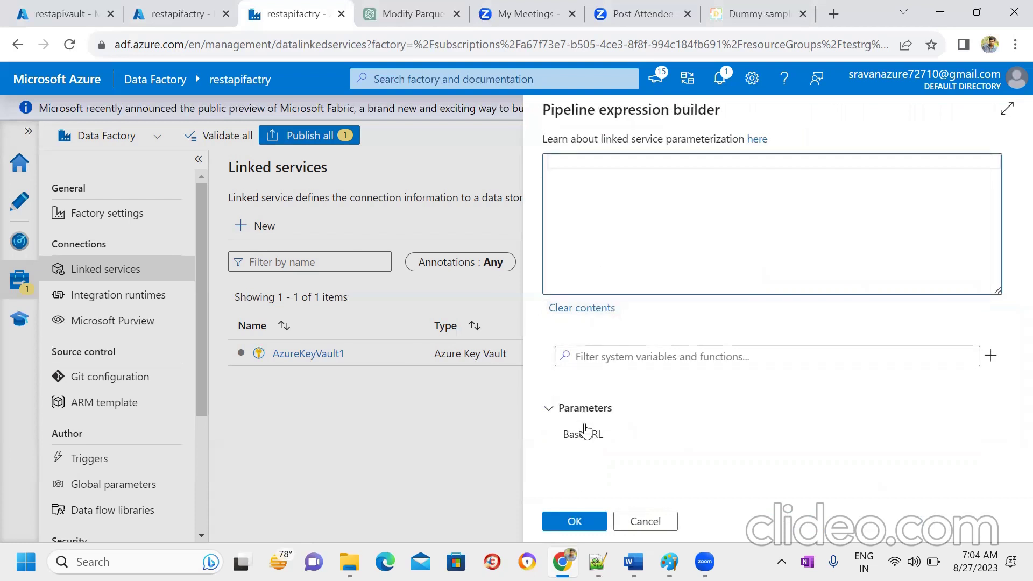
pyautogui.click(586, 435)
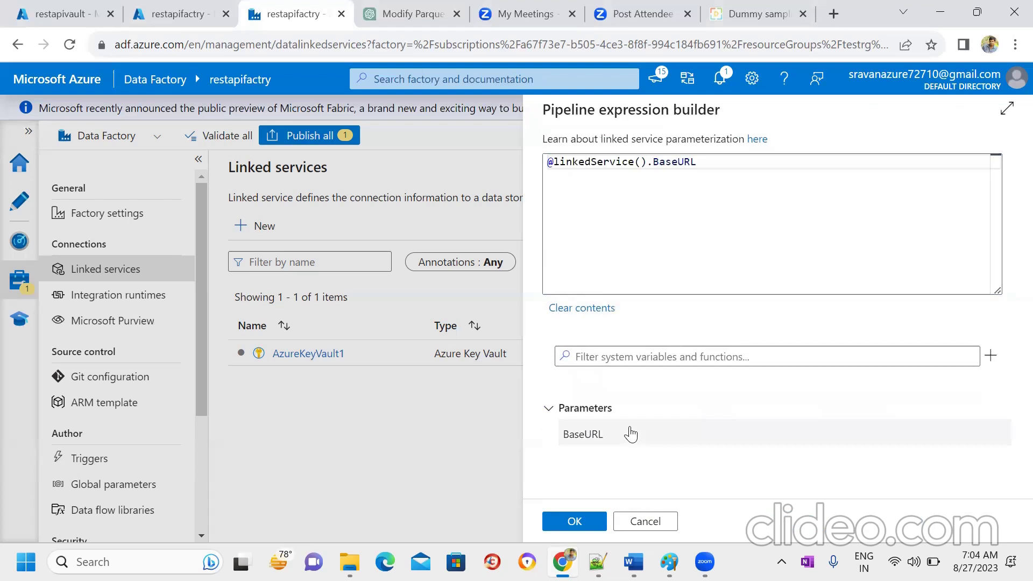
pyautogui.click(613, 202)
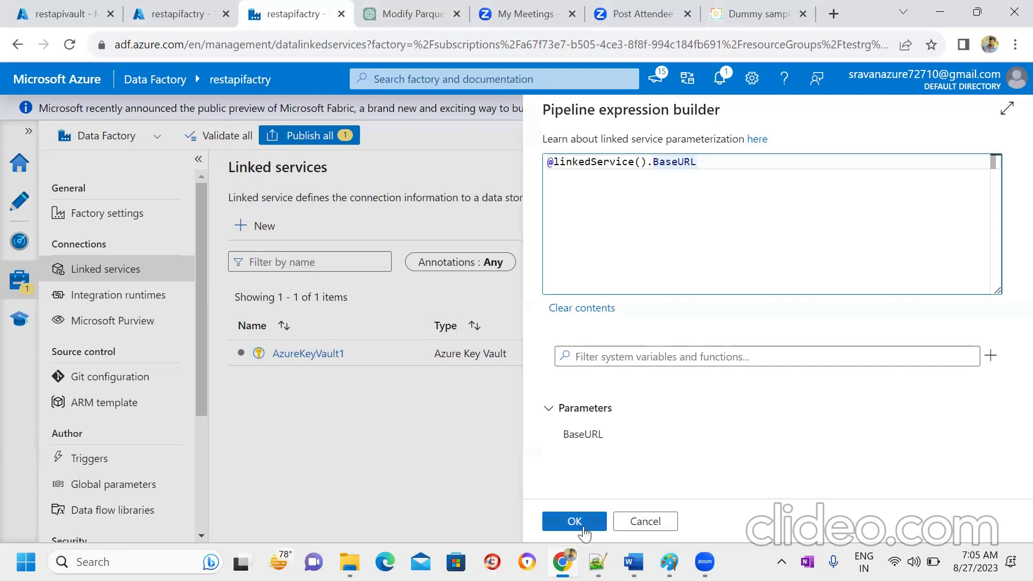
pyautogui.click(574, 521)
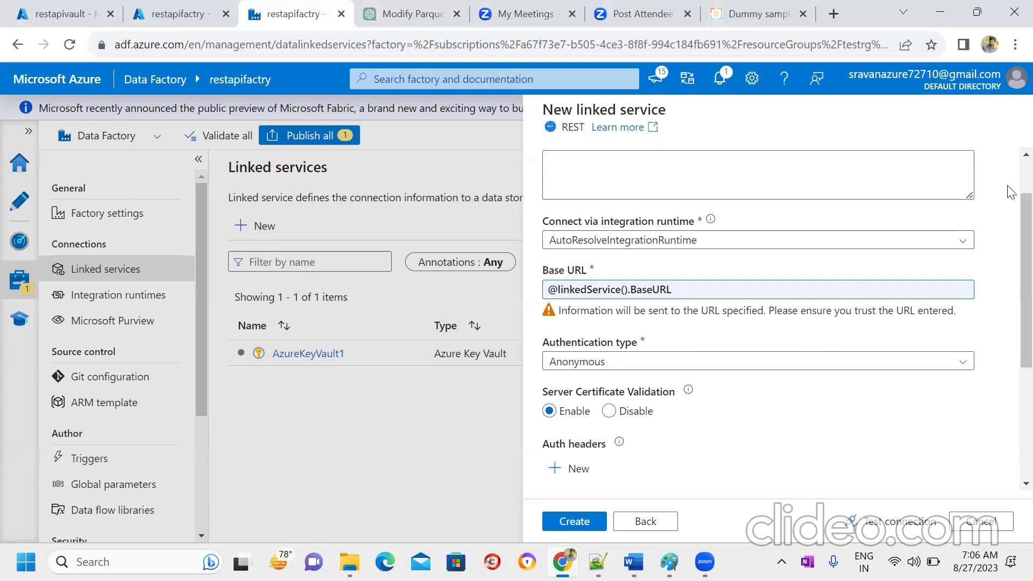
pyautogui.scroll(2, 1010, 183)
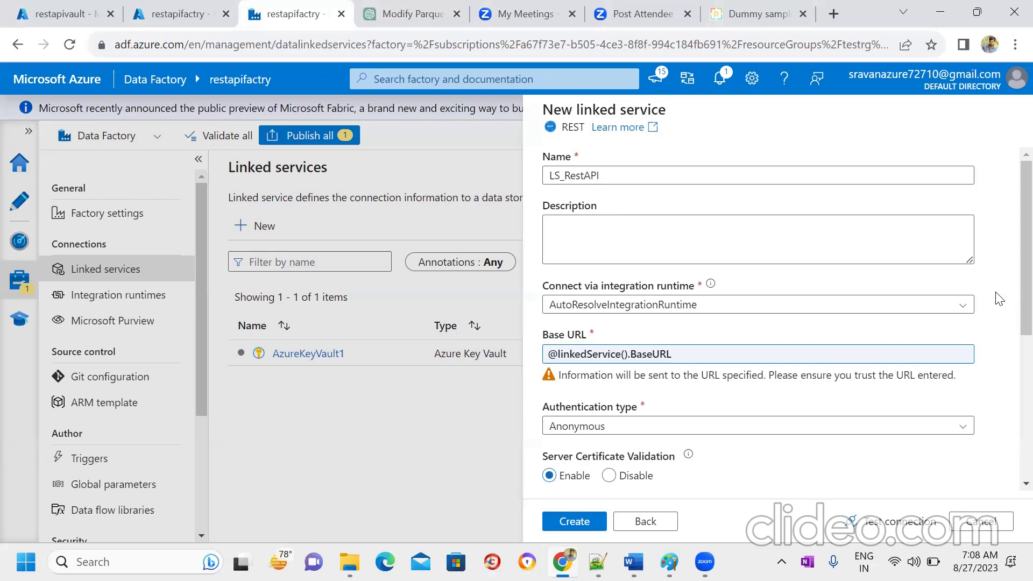
# Step: Switch the authentication type to OAuth2 Client Credential to compare its fields, and return it to Anonymous
pyautogui.click(943, 434)
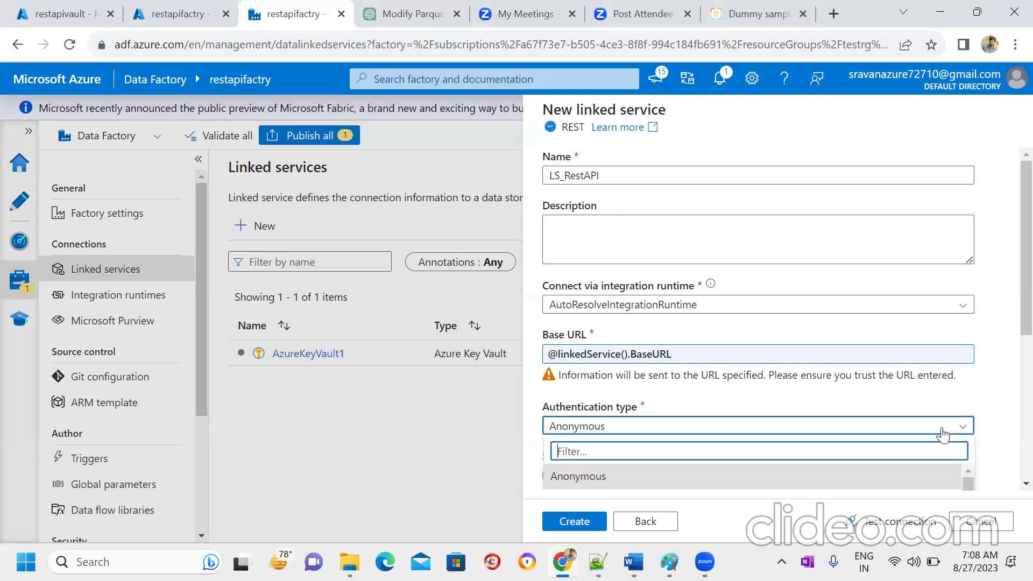
pyautogui.scroll(-2, 1011, 314)
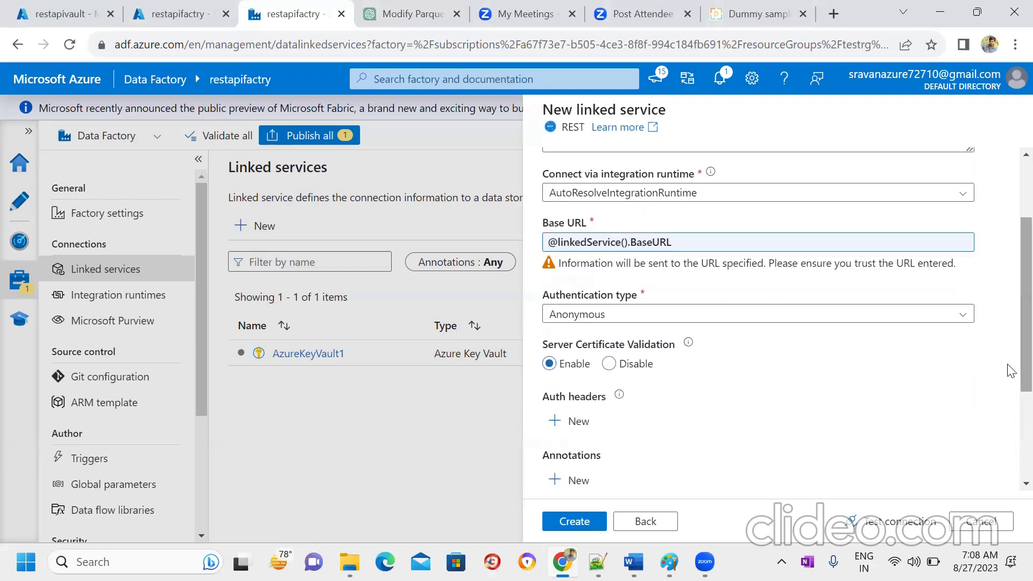
pyautogui.click(946, 323)
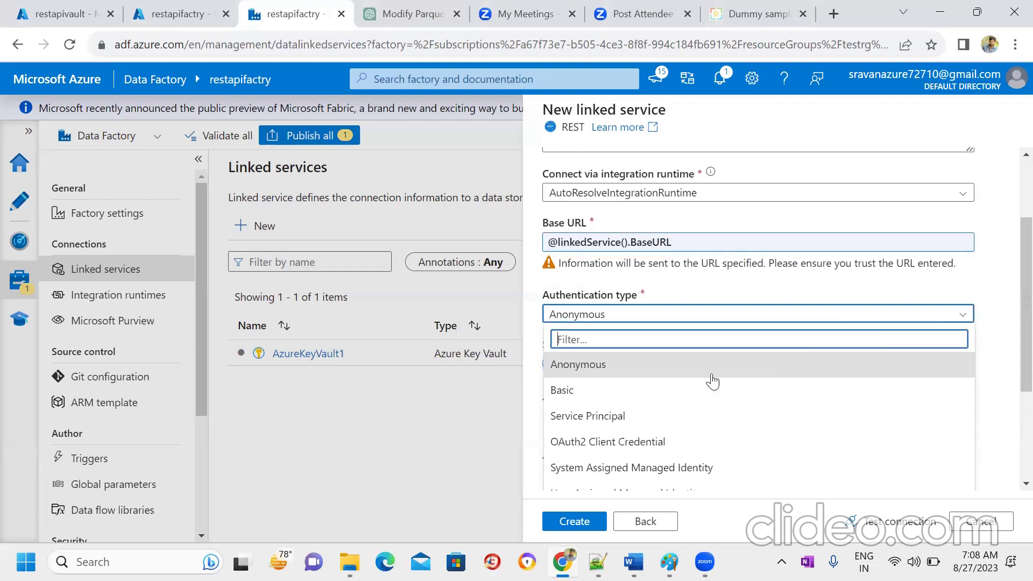
pyautogui.click(609, 441)
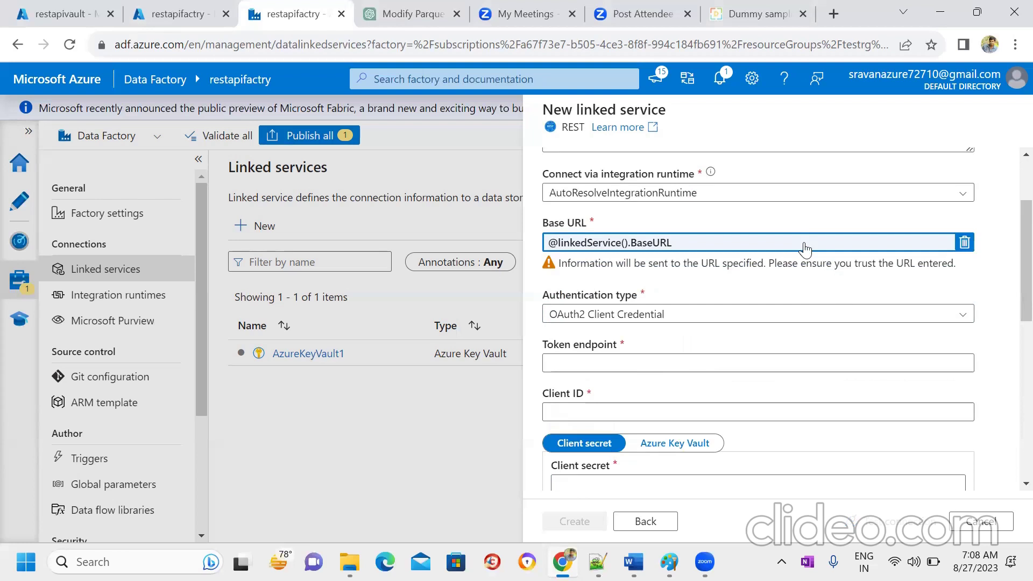
pyautogui.click(750, 321)
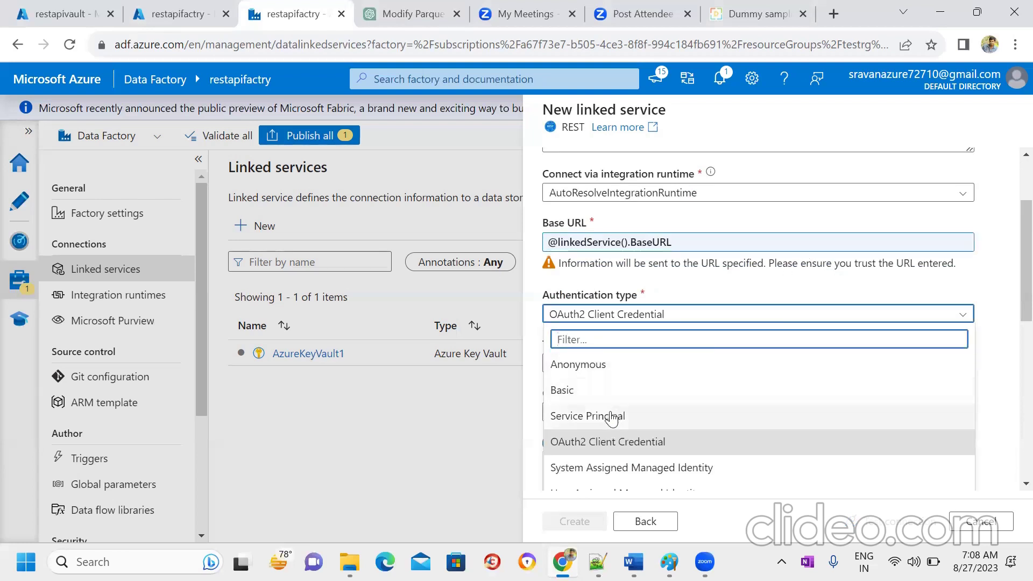
pyautogui.click(631, 365)
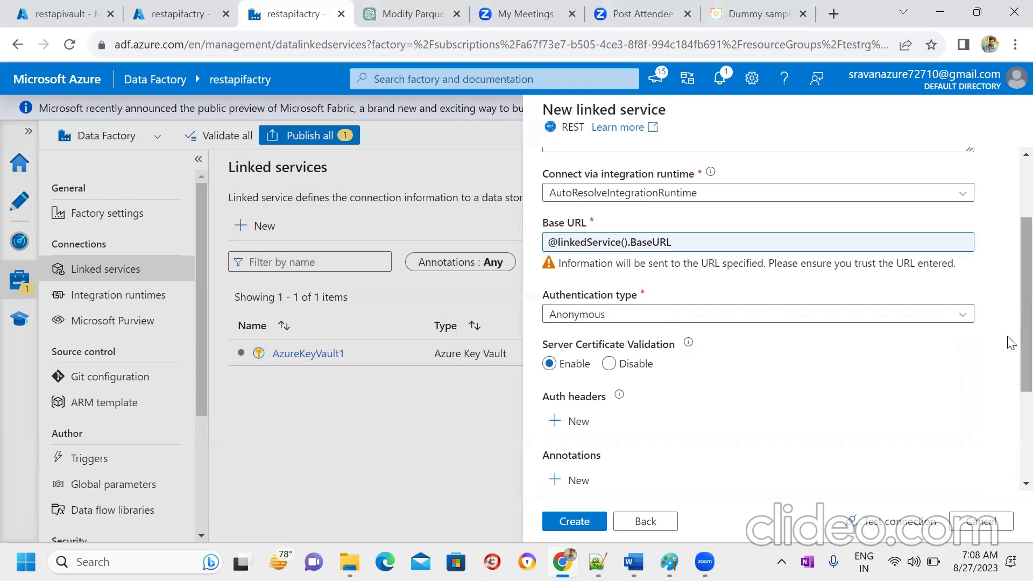
# Step: Review the LS_RestAPI form's base URL, authentication, certificate validation, header, annotation and parameter settings
pyautogui.scroll(-2, 1008, 347)
pyautogui.scroll(-1, 1011, 403)
pyautogui.scroll(5, 1008, 438)
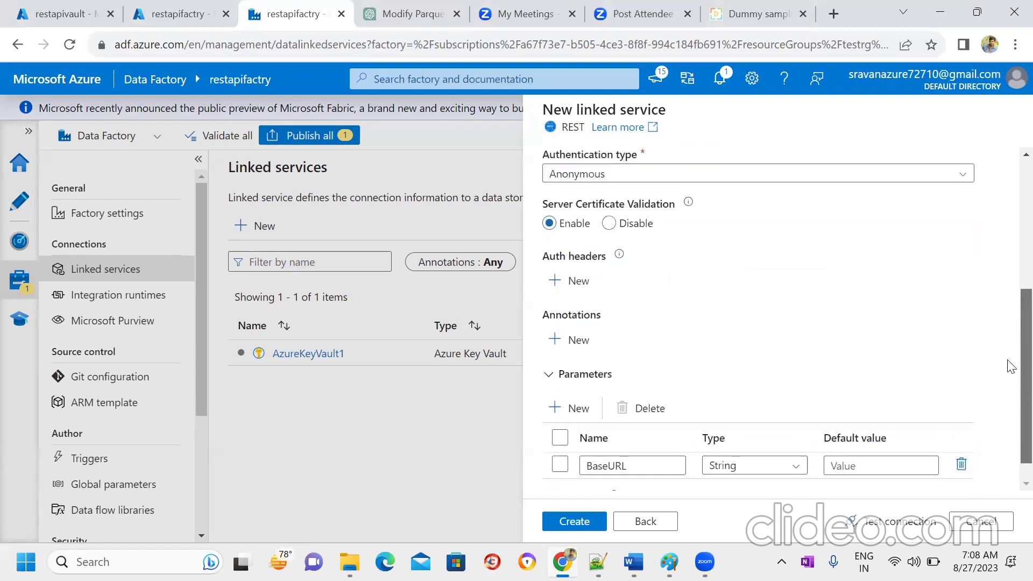
pyautogui.scroll(-2, 1010, 356)
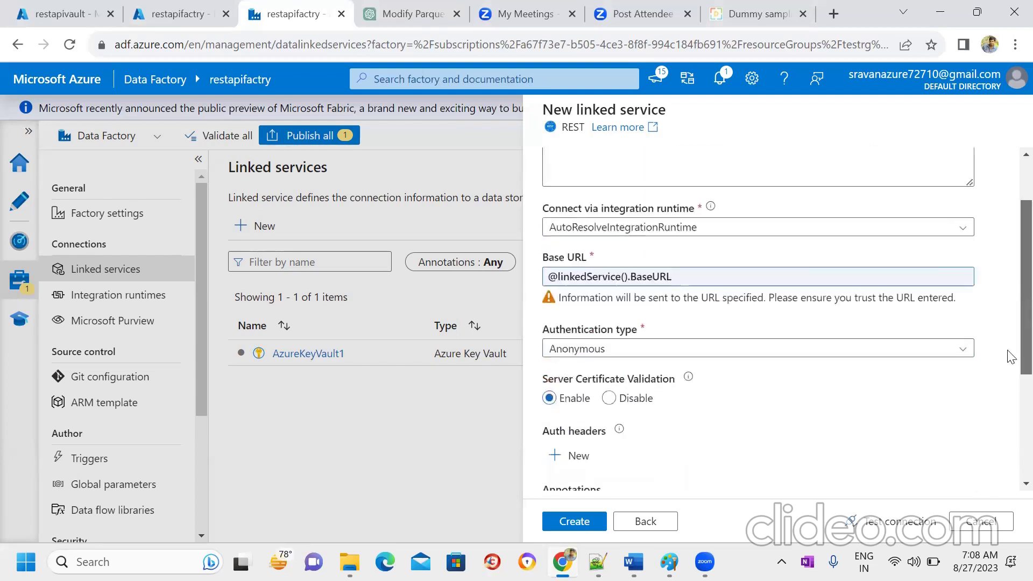
pyautogui.scroll(2, 1011, 382)
pyautogui.scroll(-3, 1010, 350)
pyautogui.scroll(3, 1014, 334)
pyautogui.scroll(-4, 1014, 377)
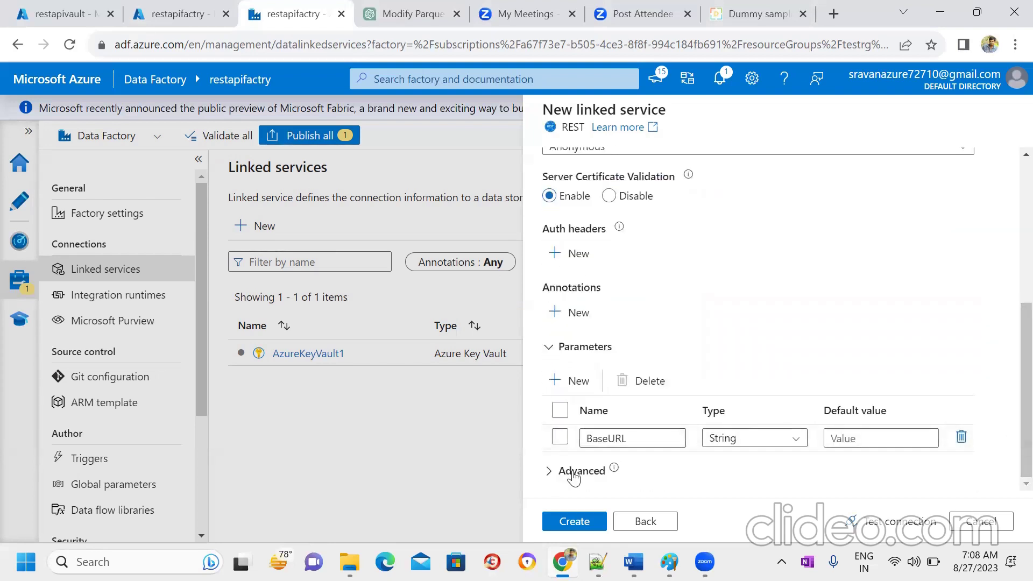
# Step: Expand the linked service's advanced settings and examine the option for specifying dynamic contents in JSON format
pyautogui.click(548, 472)
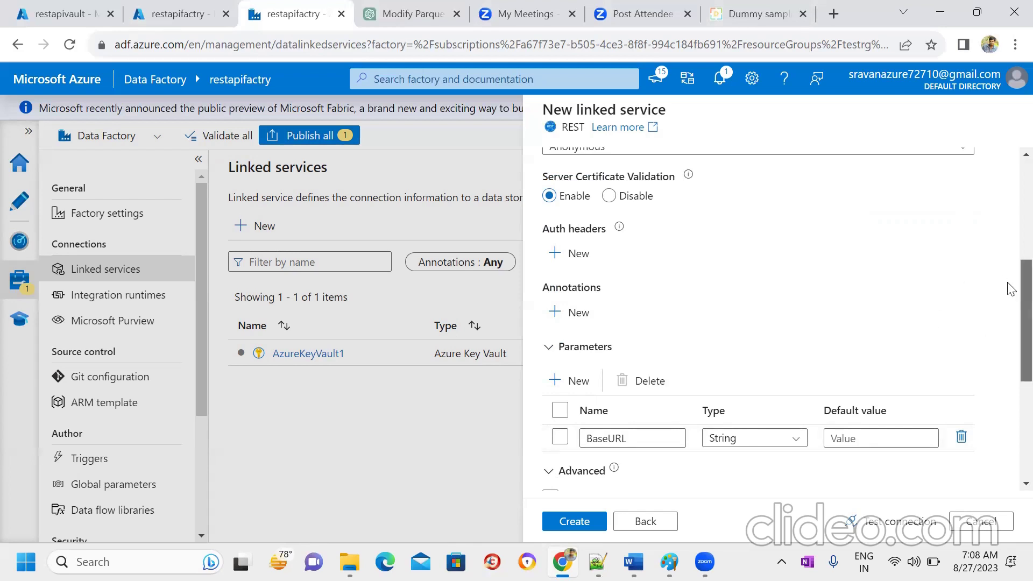
pyautogui.scroll(-5, 1011, 289)
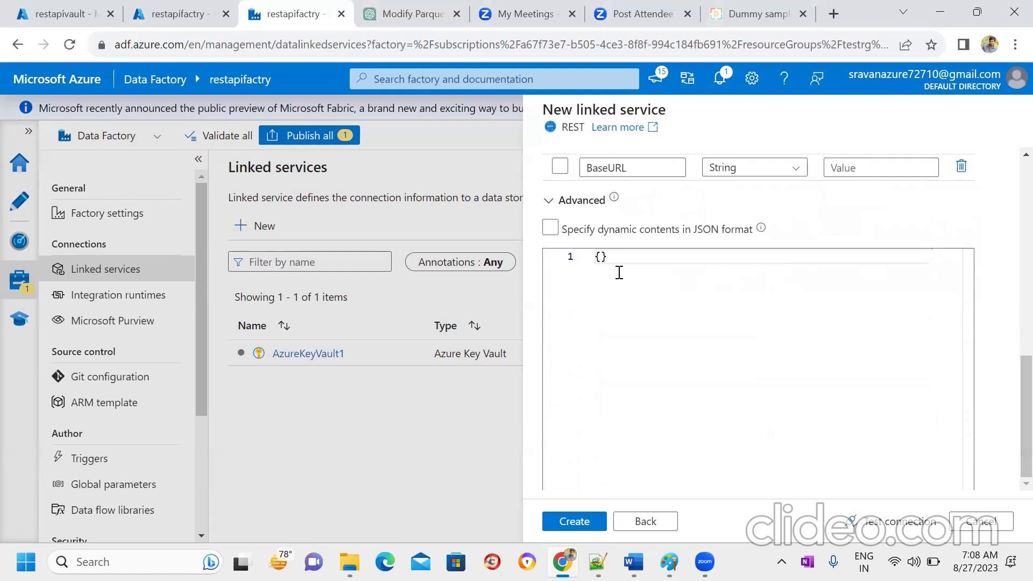
pyautogui.click(602, 258)
pyautogui.moveTo(1026, 371); pyautogui.dragTo(1011, 191)
pyautogui.scroll(2, 1011, 191)
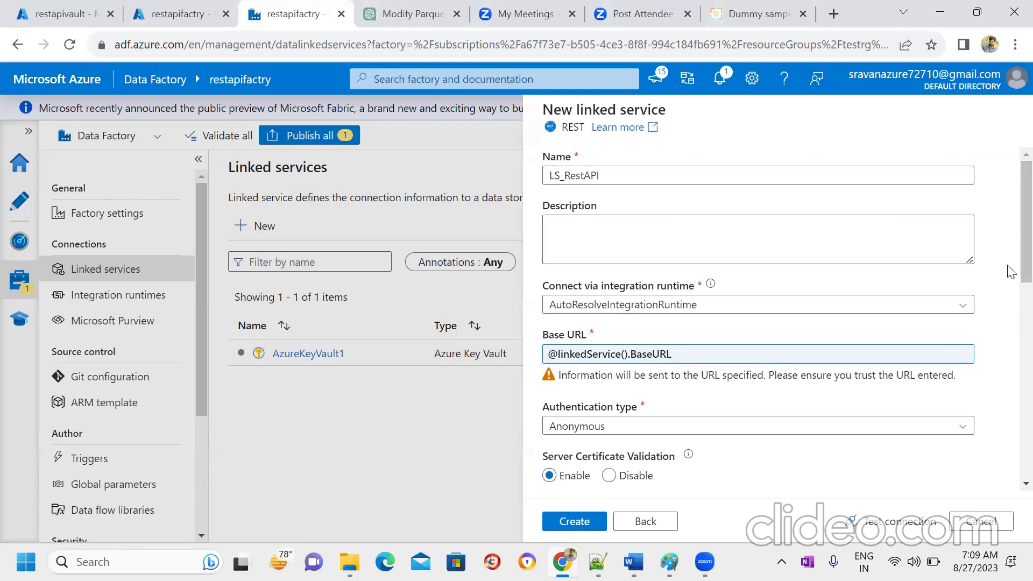
pyautogui.scroll(-2, 1011, 342)
pyautogui.scroll(-7, 1011, 342)
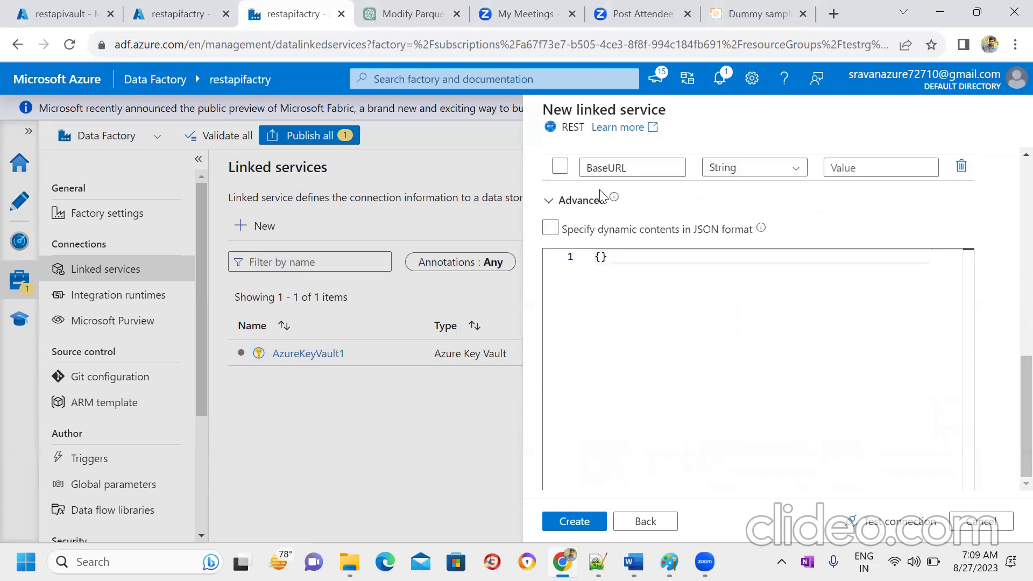
# Step: Collapse and reopen the linked service's advanced settings, comparing the empty JSON editor with the form's name, base URL and authentication fields
pyautogui.click(548, 200)
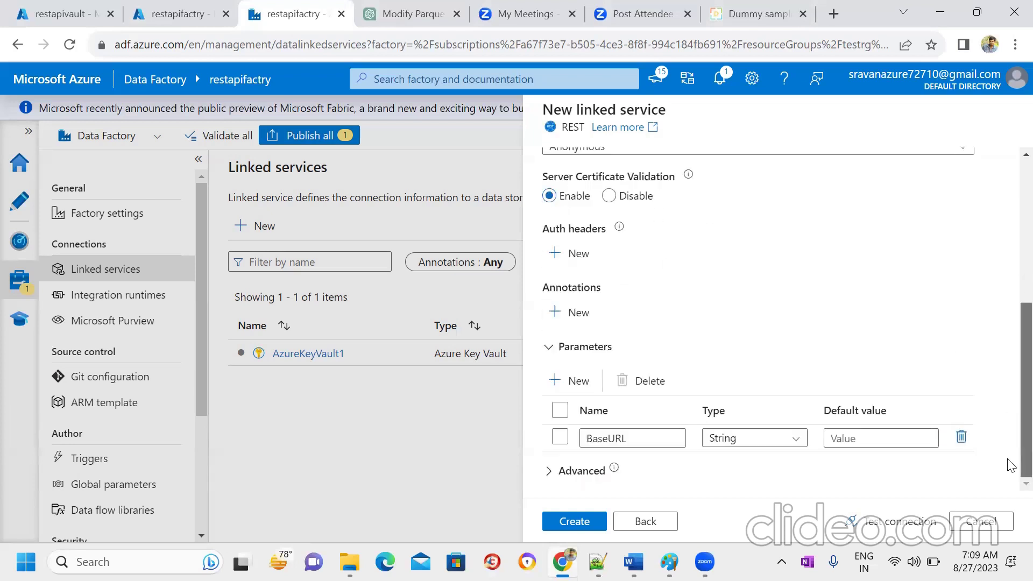
pyautogui.click(549, 471)
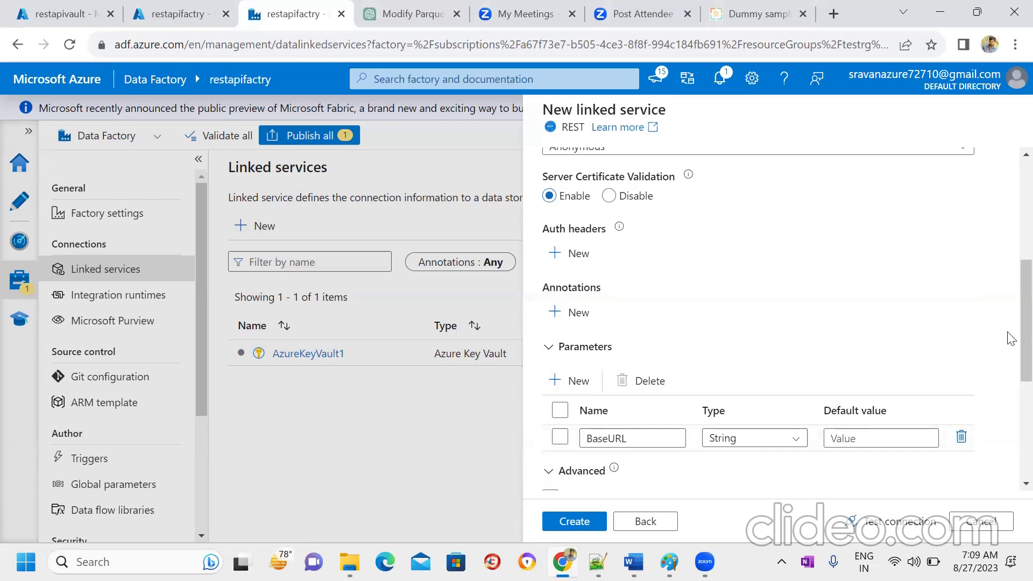
pyautogui.moveTo(1008, 337); pyautogui.dragTo(1010, 446)
pyautogui.click(711, 319)
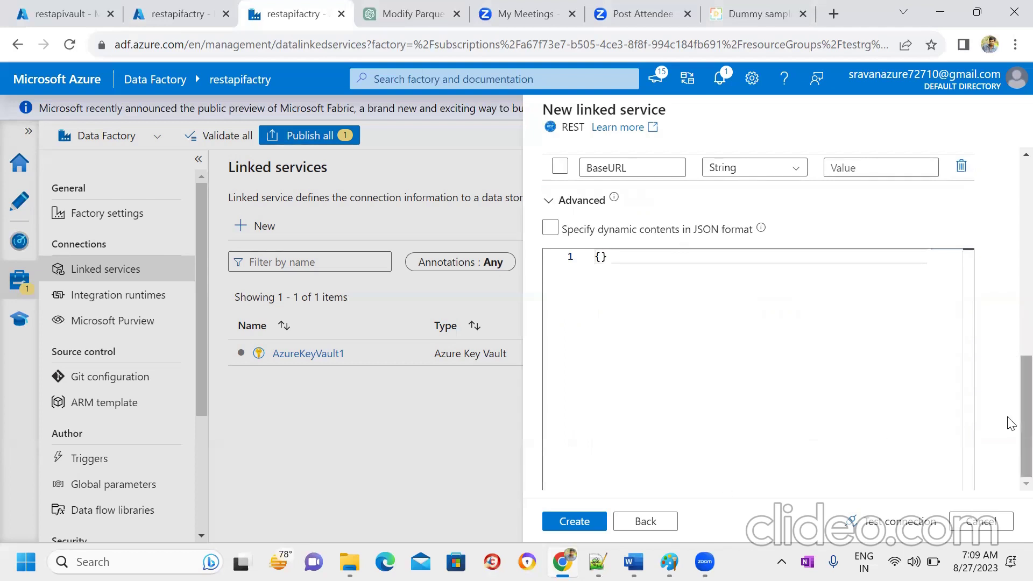
pyautogui.scroll(2, 1011, 425)
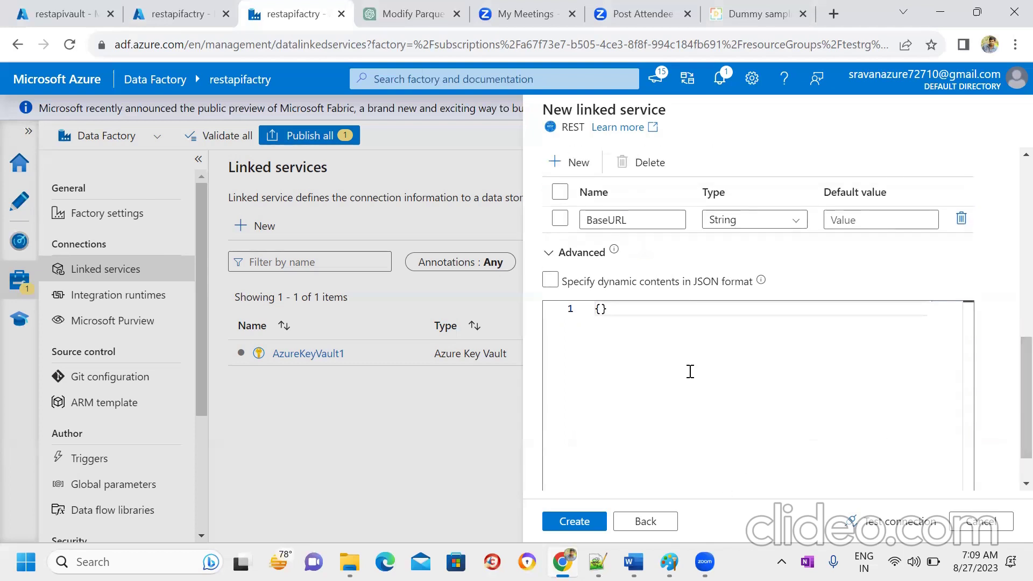
pyautogui.scroll(10, 1011, 269)
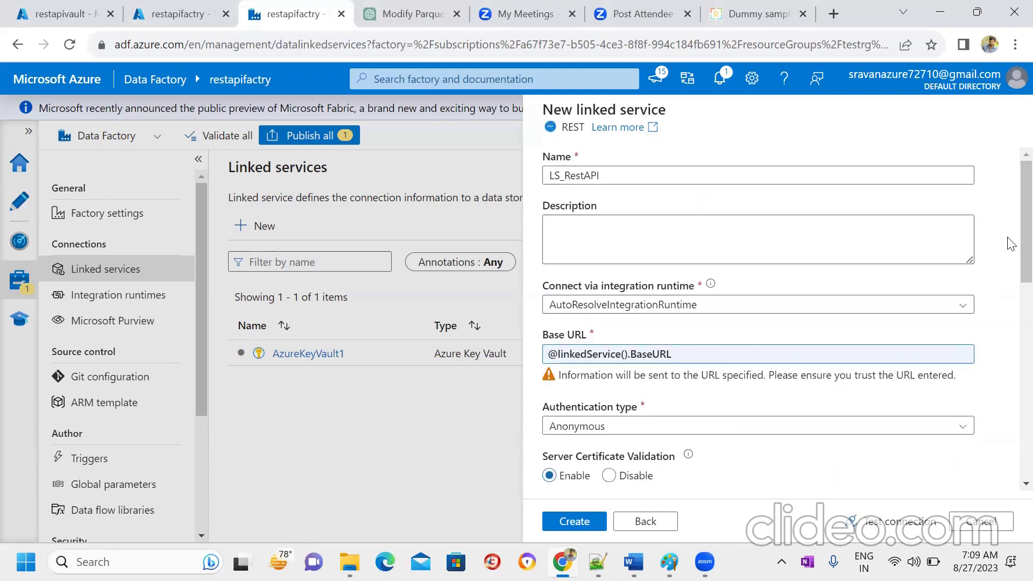
pyautogui.moveTo(1011, 245); pyautogui.dragTo(1012, 461)
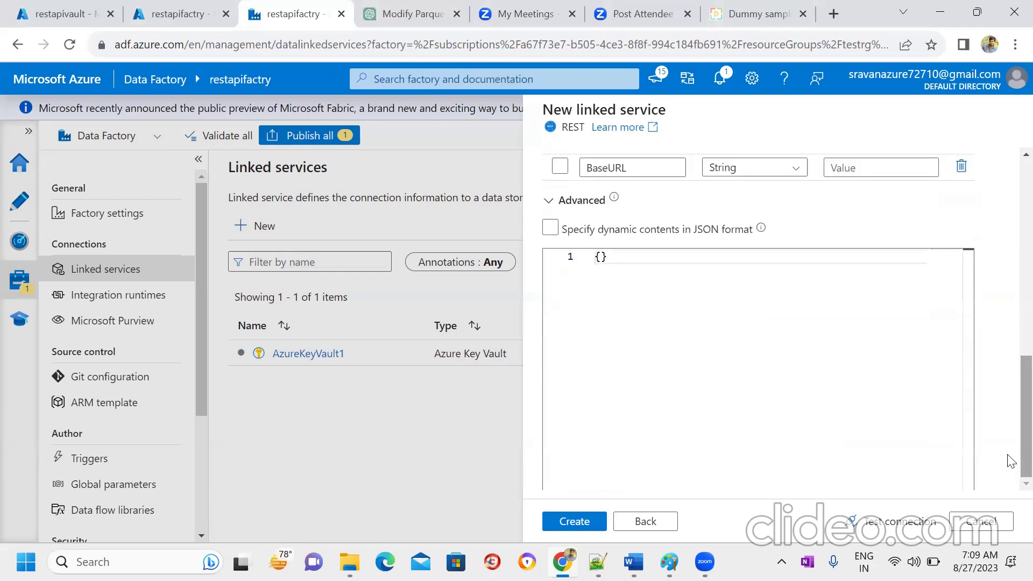
pyautogui.click(655, 300)
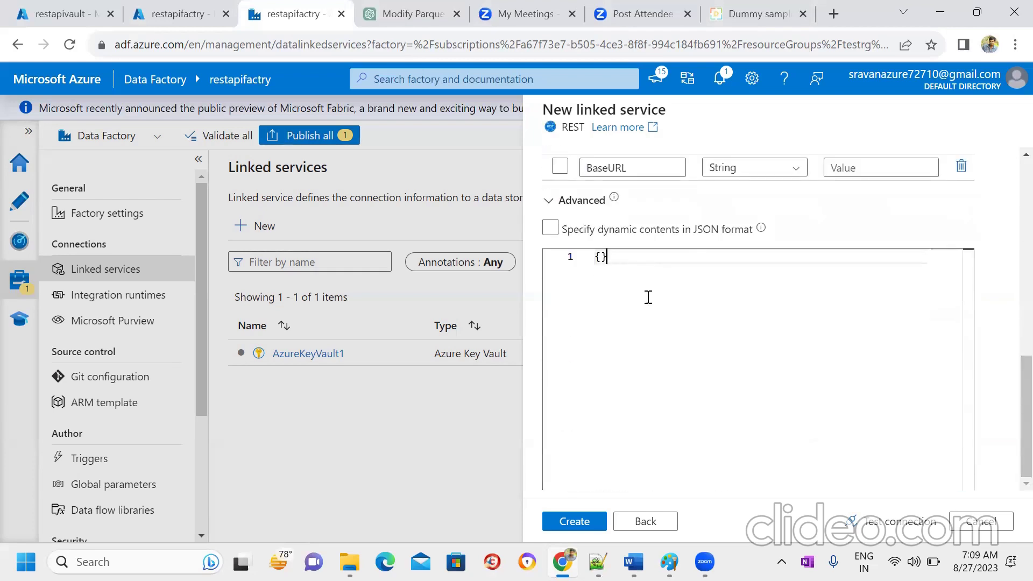
# Step: Review which LS_RestAPI form settings the advanced JSON editor could express, from the name to the BaseURL parameter, and collapse the advanced settings
pyautogui.moveTo(1011, 399); pyautogui.dragTo(1007, 346)
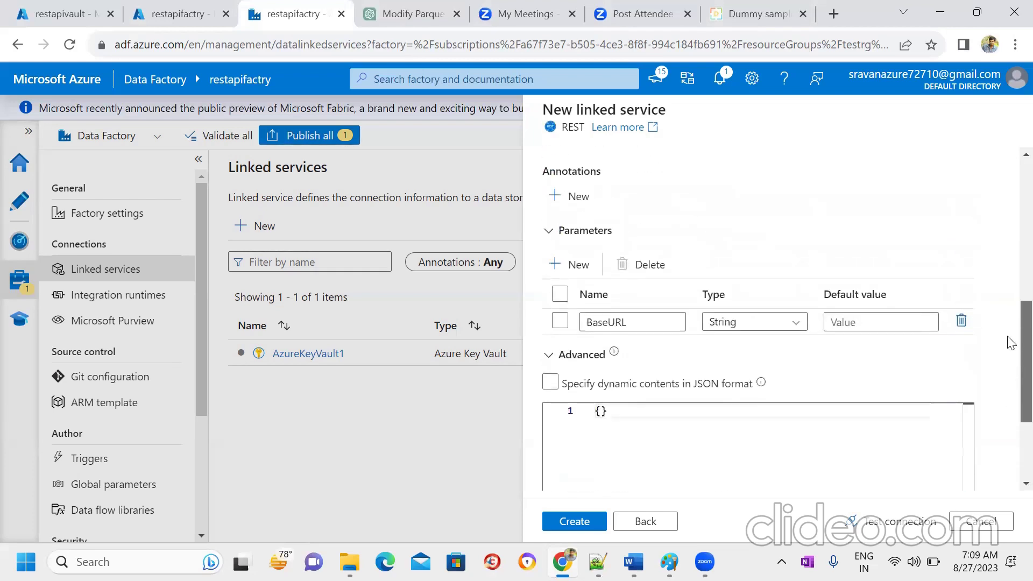
pyautogui.moveTo(1010, 390); pyautogui.dragTo(1009, 274)
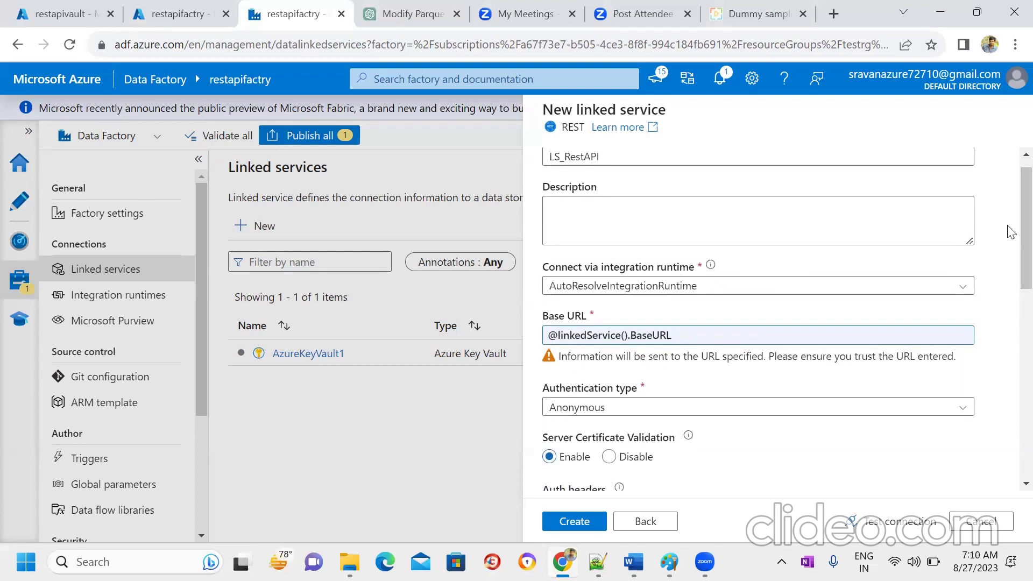
pyautogui.moveTo(1011, 231); pyautogui.dragTo(1011, 186)
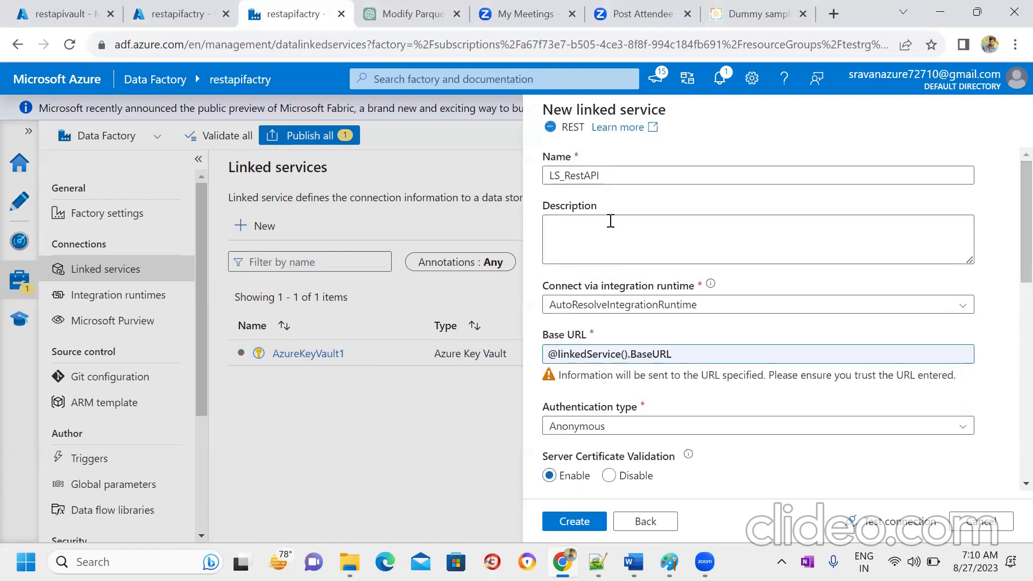
pyautogui.moveTo(1011, 232); pyautogui.dragTo(1007, 429)
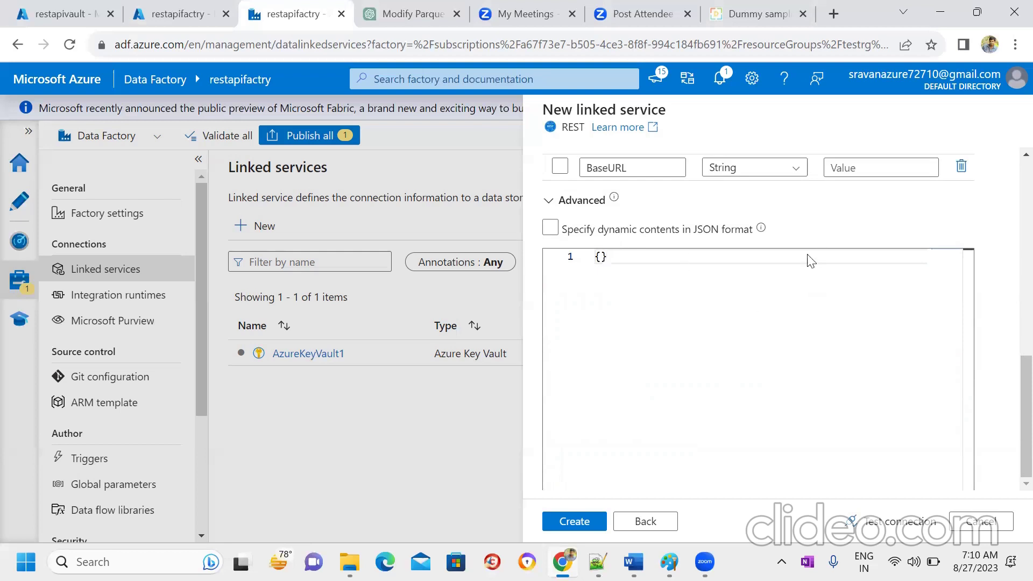
pyautogui.click(605, 262)
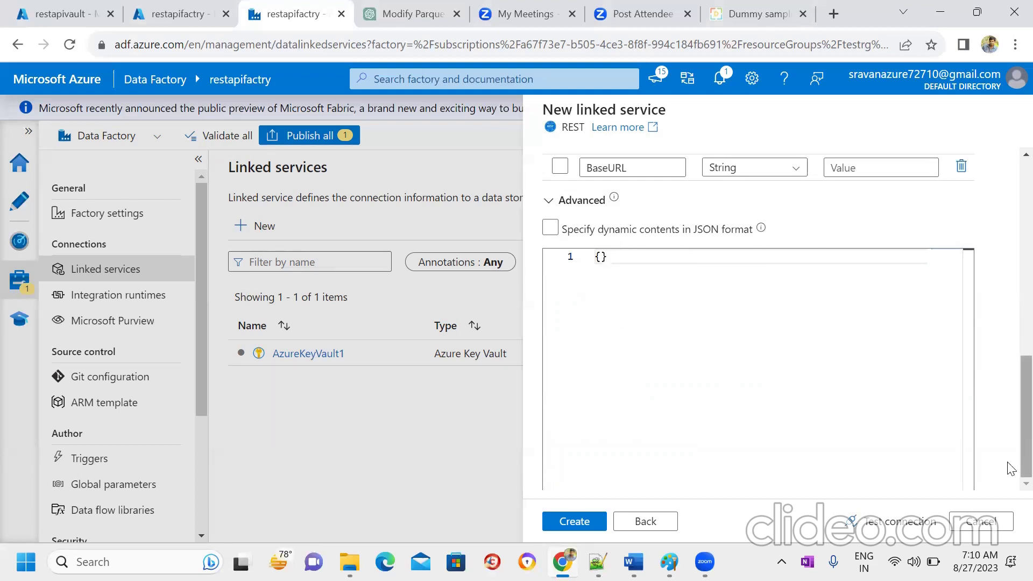
pyautogui.moveTo(1017, 461); pyautogui.dragTo(1012, 189)
pyautogui.scroll(-10, 1012, 237)
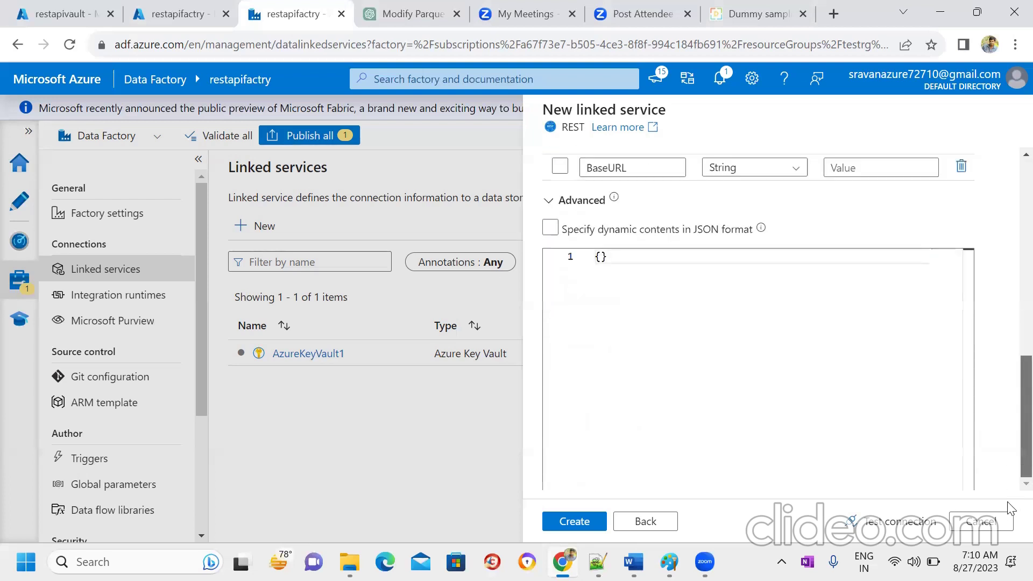
pyautogui.scroll(10, 1012, 253)
pyautogui.moveTo(1011, 261); pyautogui.dragTo(1012, 455)
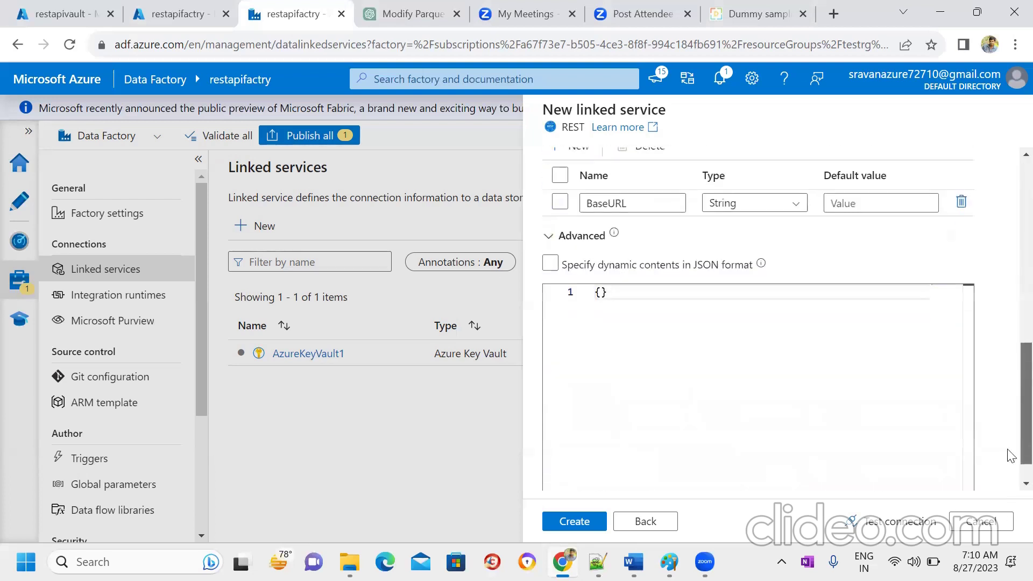
pyautogui.click(553, 243)
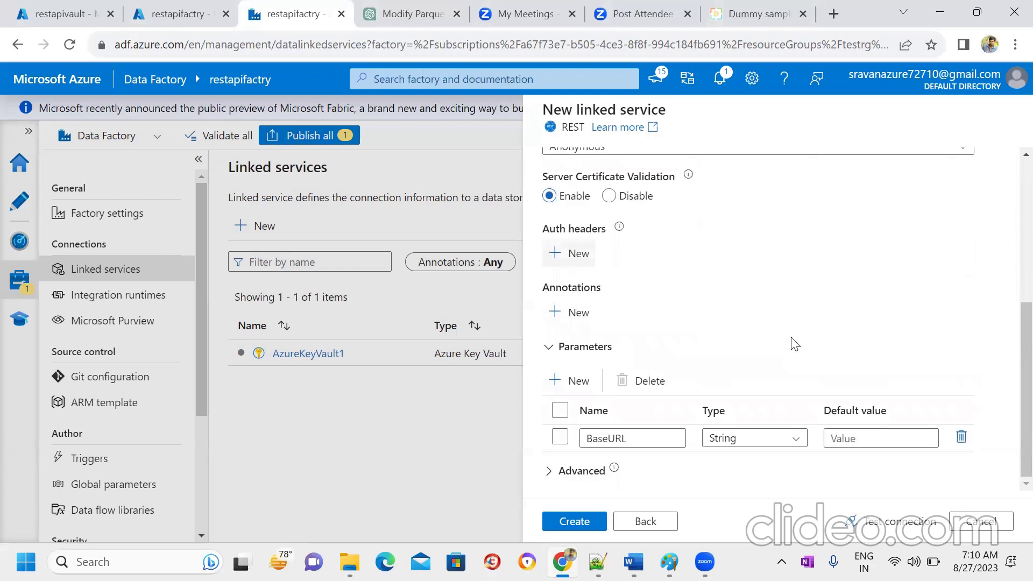
# Step: Start a connection test for LS_RestAPI, examine its BaseURL parameter value field, and cancel the test
pyautogui.click(896, 523)
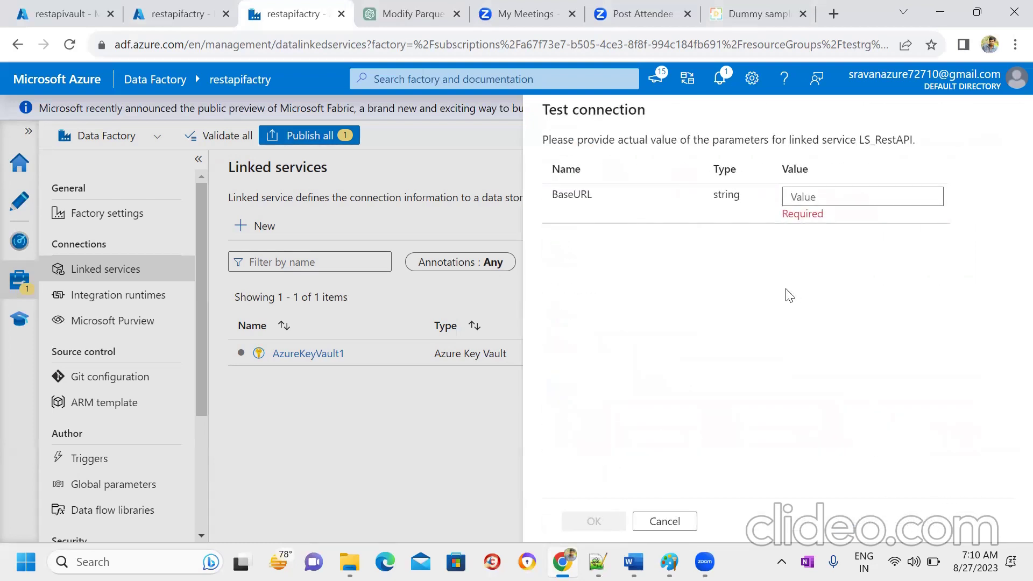
pyautogui.click(805, 196)
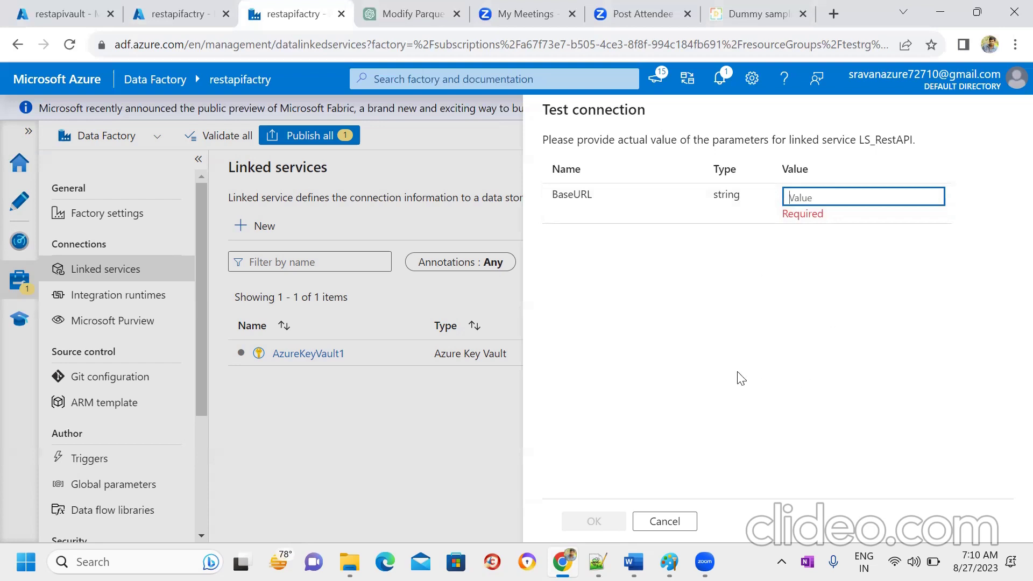
pyautogui.click(666, 522)
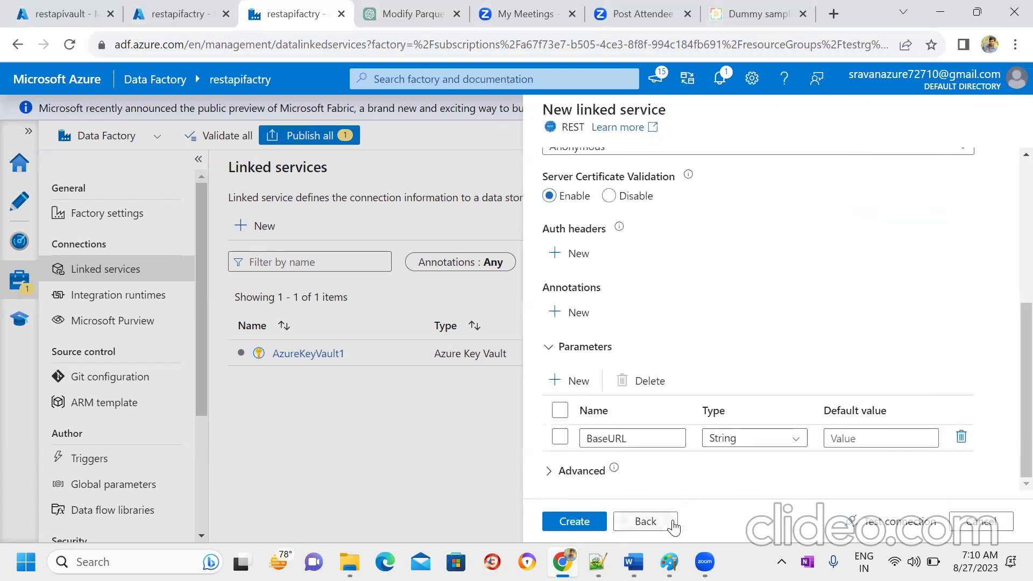
# Step: Create the LS_RestAPI linked service, reopen it to review its saved base URL, authentication and parameter settings, and close it without changes
pyautogui.click(559, 521)
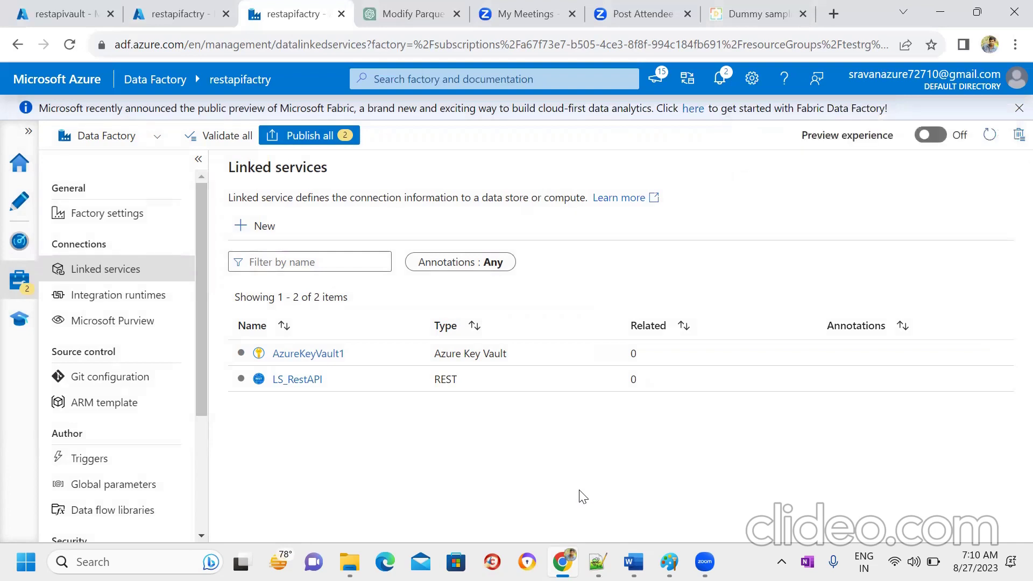
pyautogui.click(316, 381)
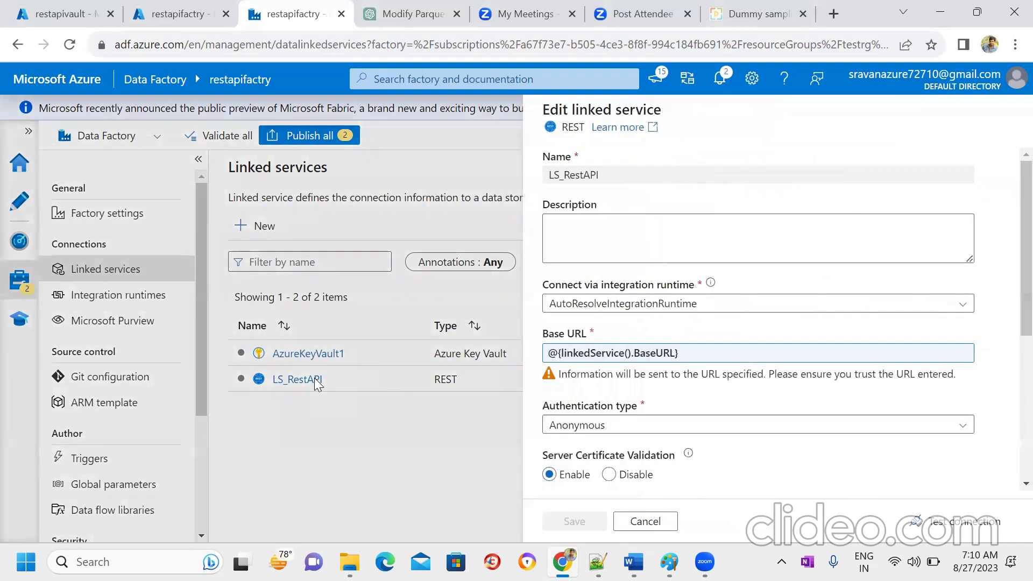
pyautogui.scroll(-4, 1011, 385)
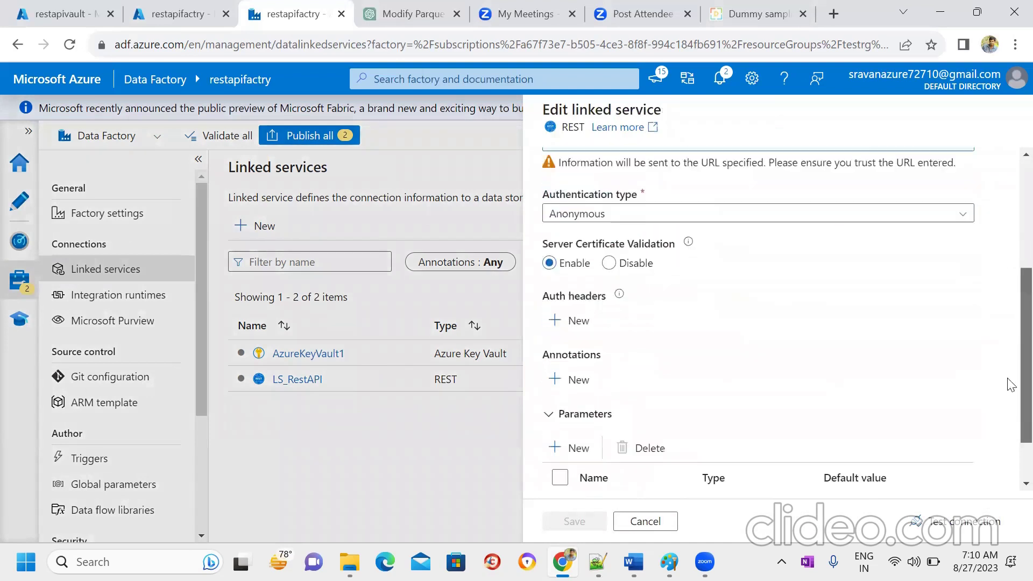
pyautogui.scroll(-2, 1014, 425)
pyautogui.scroll(10, 1016, 450)
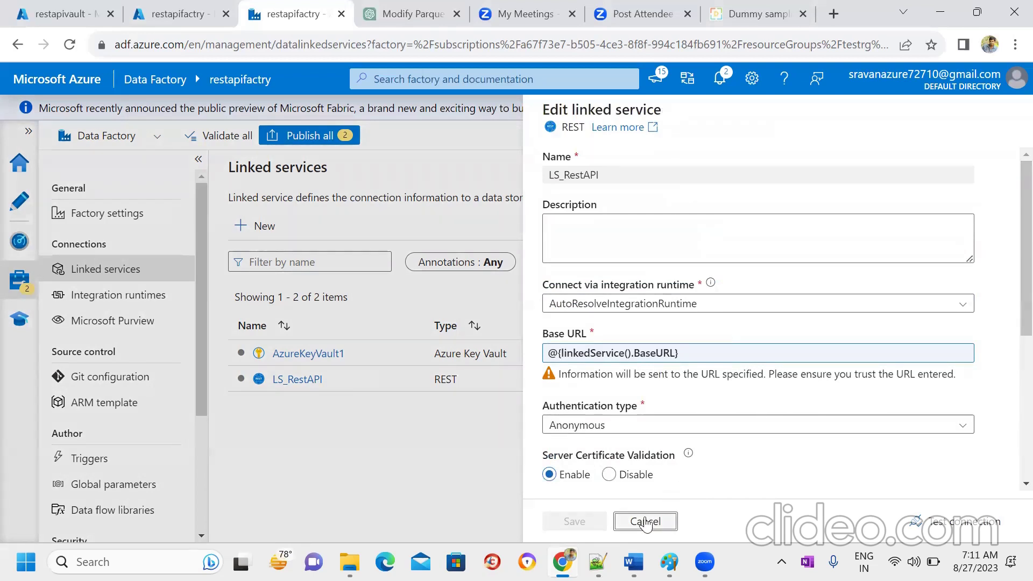
pyautogui.click(646, 522)
# Step: Start a new linked service, search the data stores for "data la", and choose Azure Data Lake Storage Gen2
pyautogui.click(267, 237)
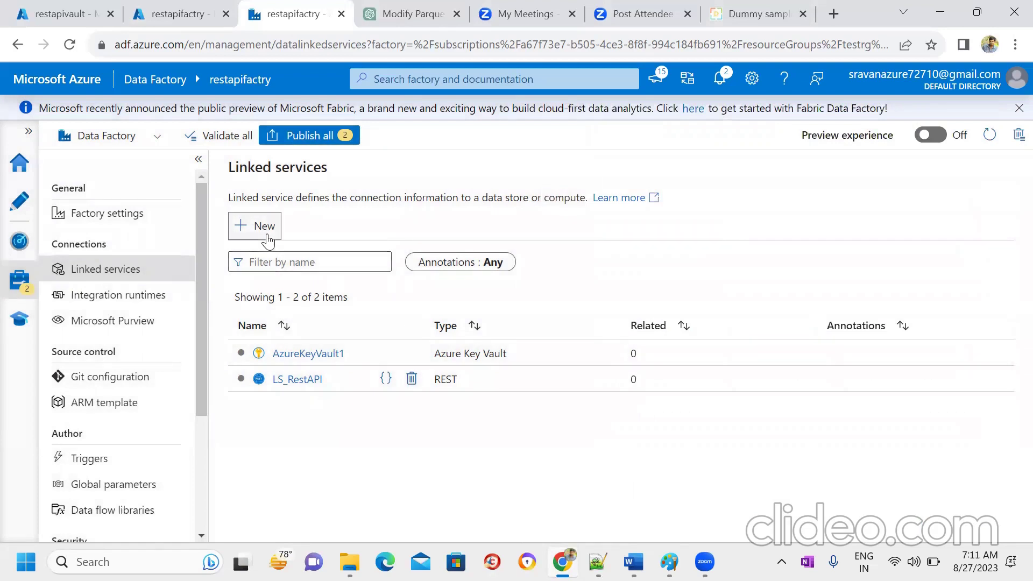
pyautogui.write('adls')
pyautogui.press('BackSpace')
pyautogui.press('BackSpace')
pyautogui.press('BackSpace')
pyautogui.press('BackSpace')
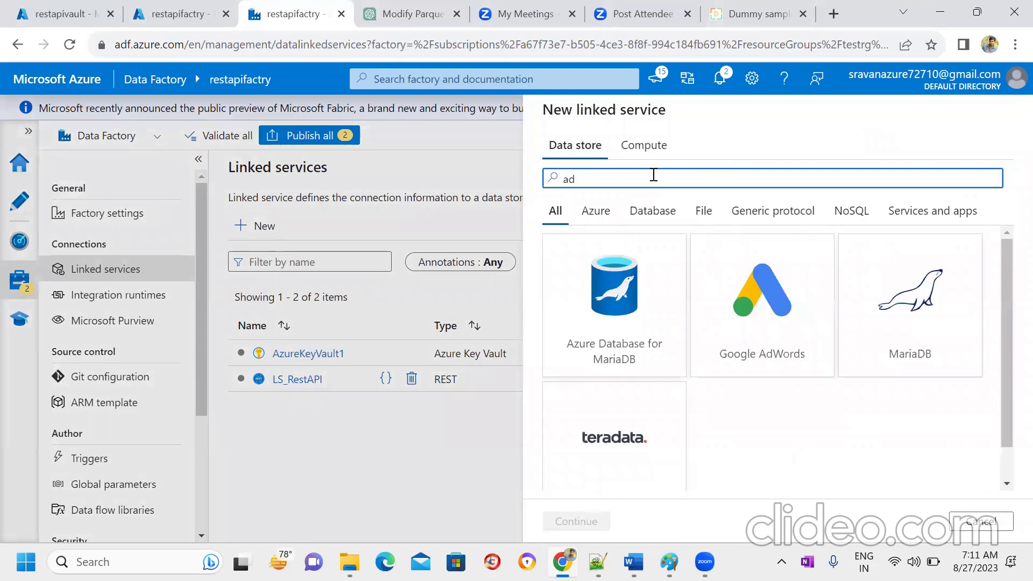
pyautogui.write('data la')
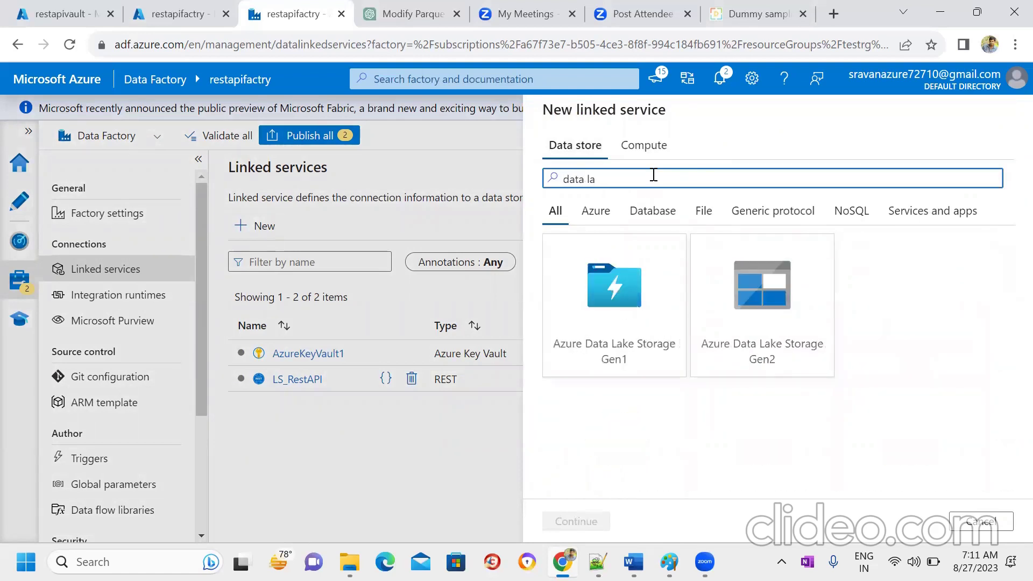
pyautogui.click(774, 313)
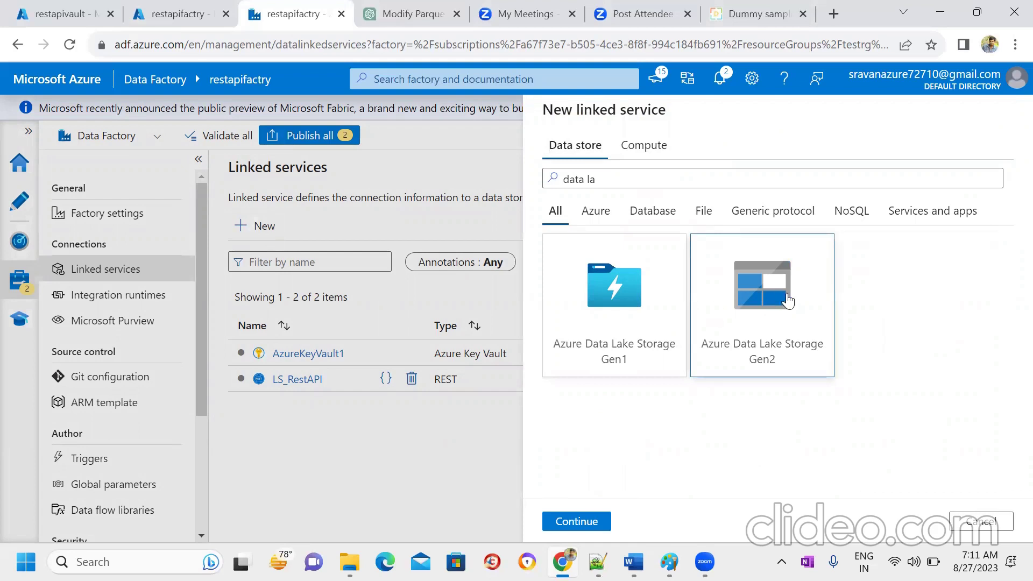
pyautogui.doubleClick(789, 302)
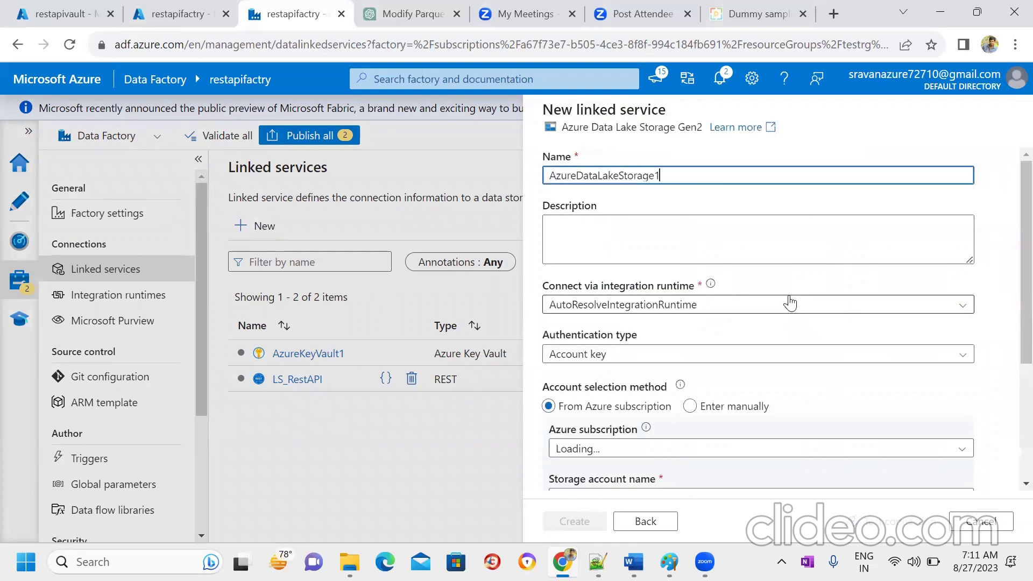
# Step: Name the Azure Data Lake Storage Gen2 linked service LS_ADLSgen2
pyautogui.doubleClick(662, 180)
pyautogui.write('LS')
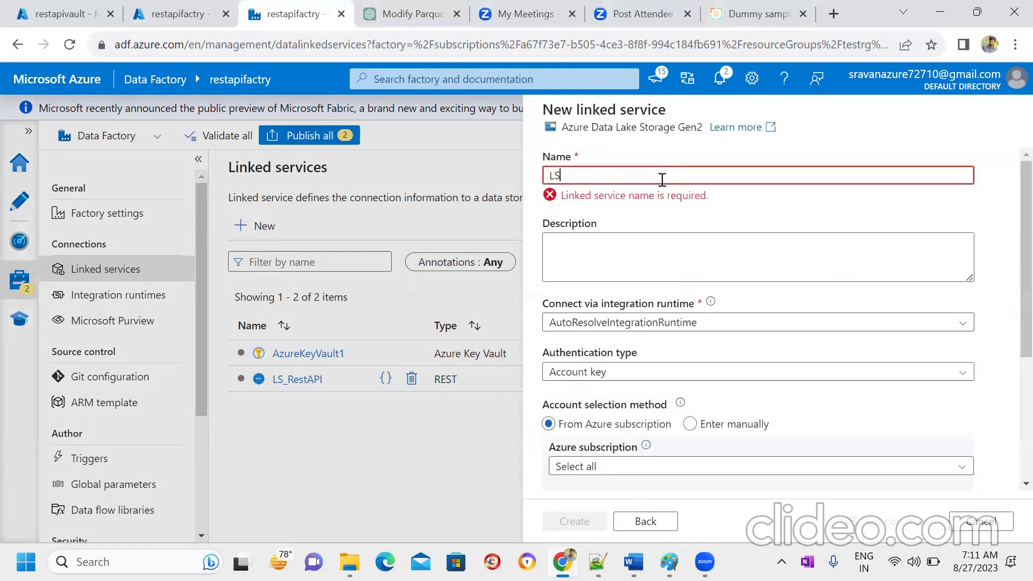
pyautogui.write('_ADL')
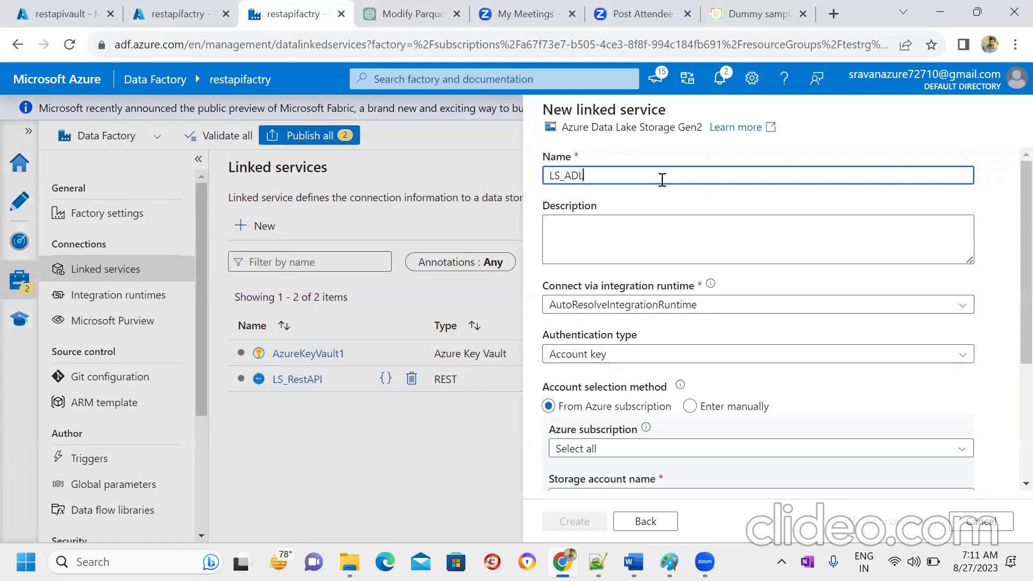
pyautogui.write('Sgen2')
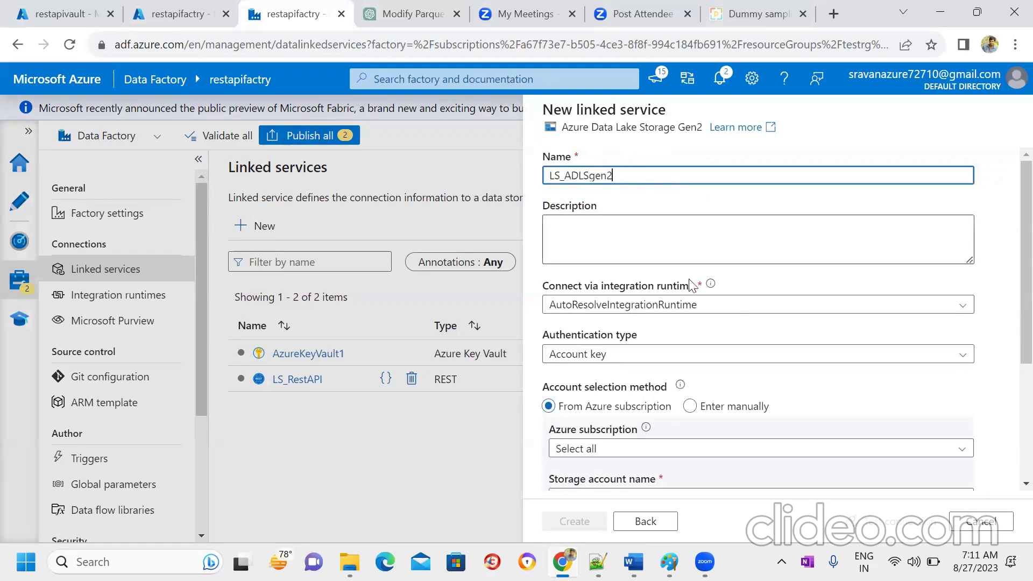
# Step: Examine the LS_ADLSgen2 authentication type, account selection method, subscription and storage account fields, keeping Account key and From Azure subscription
pyautogui.click(1011, 225)
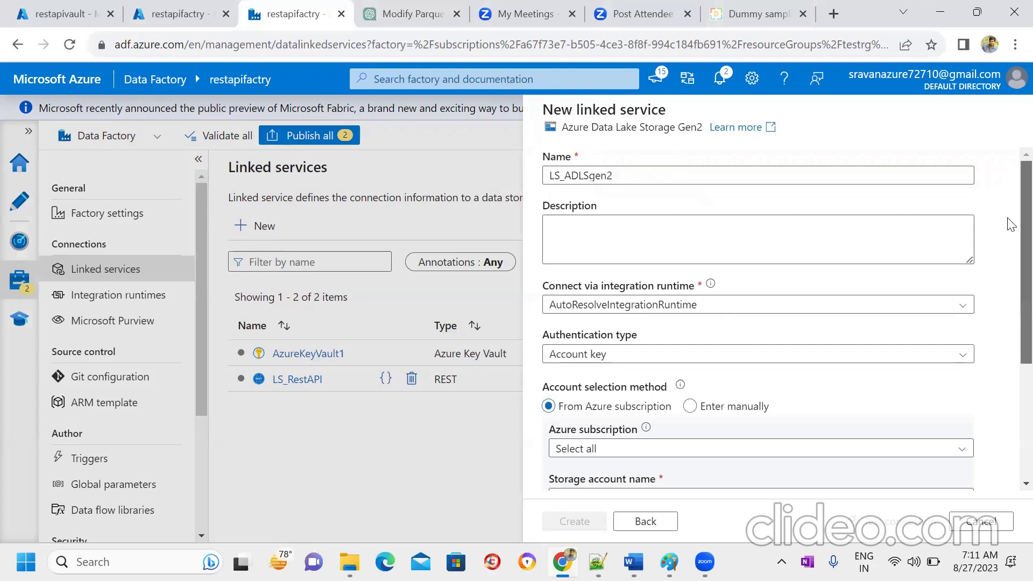
pyautogui.scroll(-2, 1010, 225)
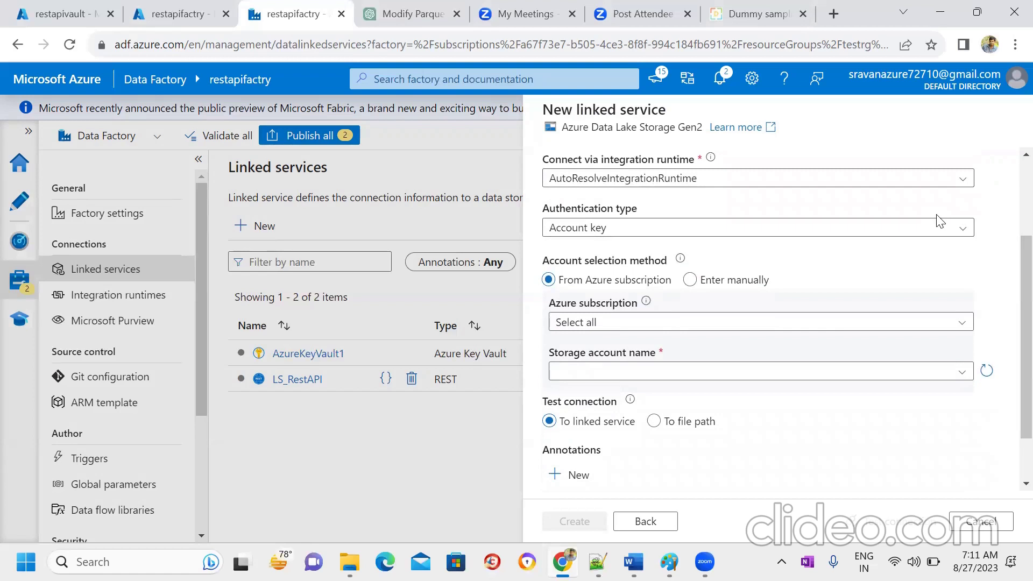
pyautogui.click(958, 227)
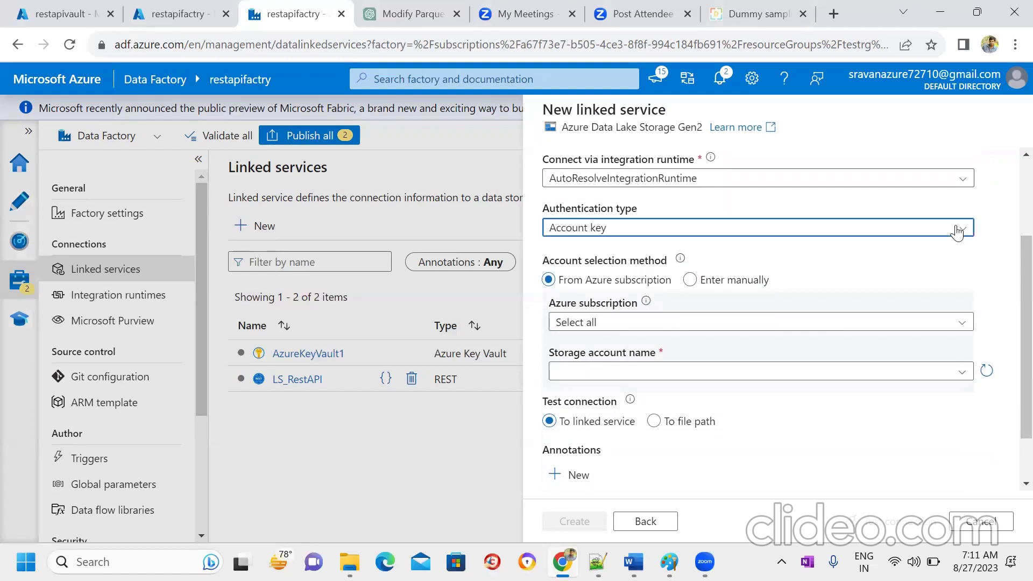
pyautogui.click(996, 226)
pyautogui.scroll(-1, 1011, 293)
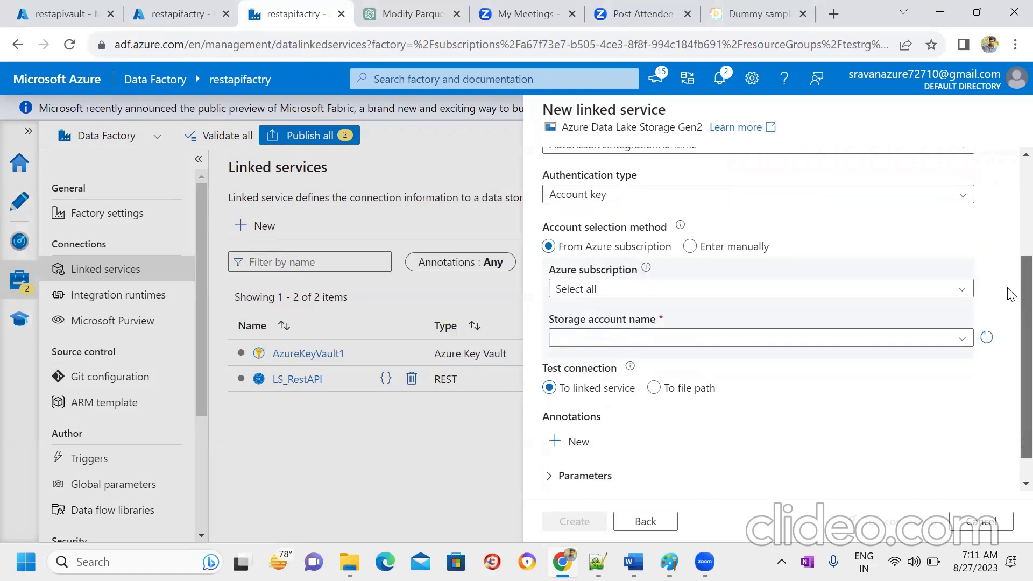
pyautogui.click(706, 233)
pyautogui.click(582, 229)
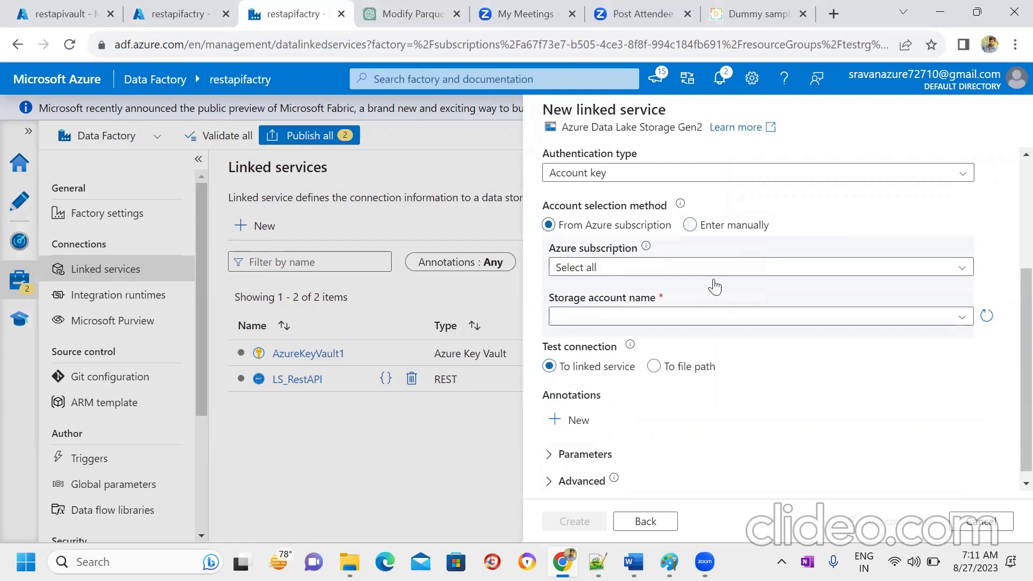
# Step: Switch LS_ADLSgen2 to manual account entry and take its account key from Azure Key Vault using AzureKeyVault1 and the adlskey secret
pyautogui.click(708, 231)
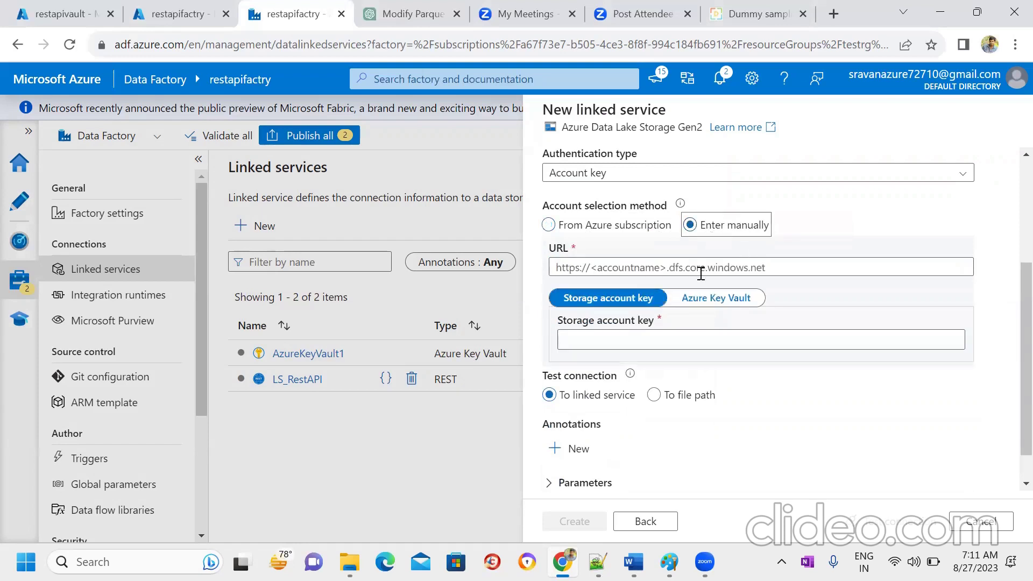
pyautogui.click(734, 303)
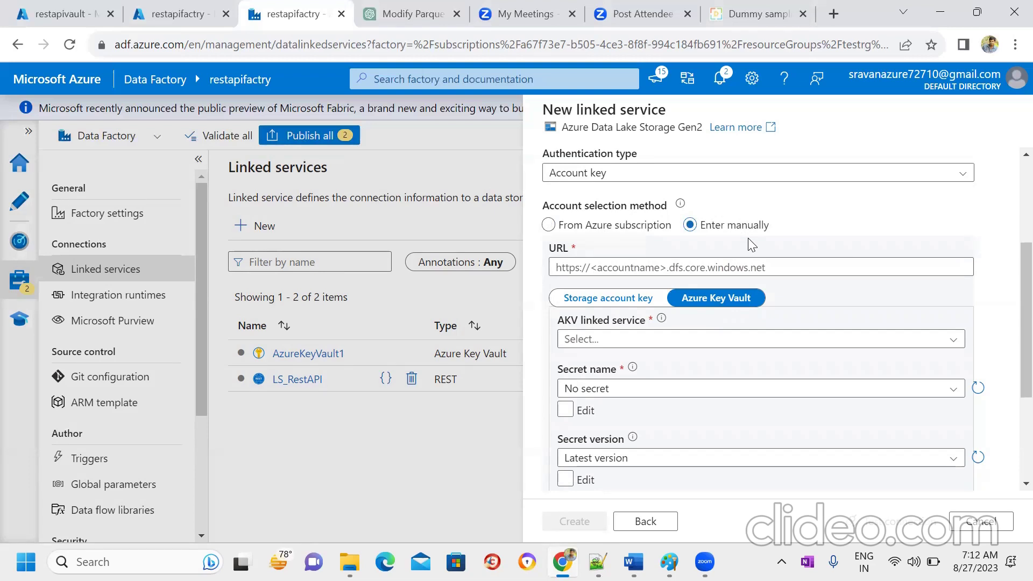
pyautogui.click(735, 338)
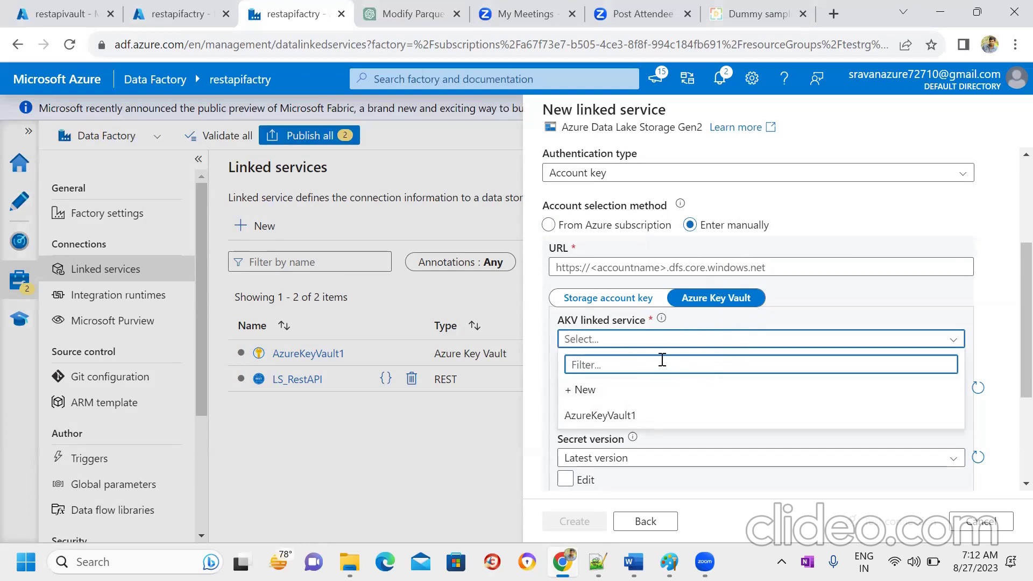
pyautogui.click(622, 417)
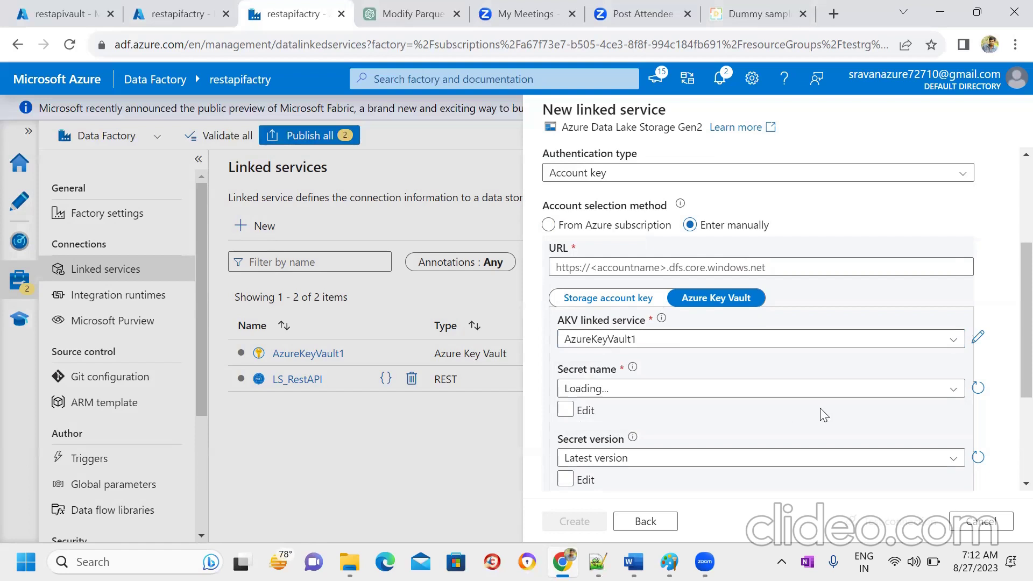
pyautogui.click(906, 396)
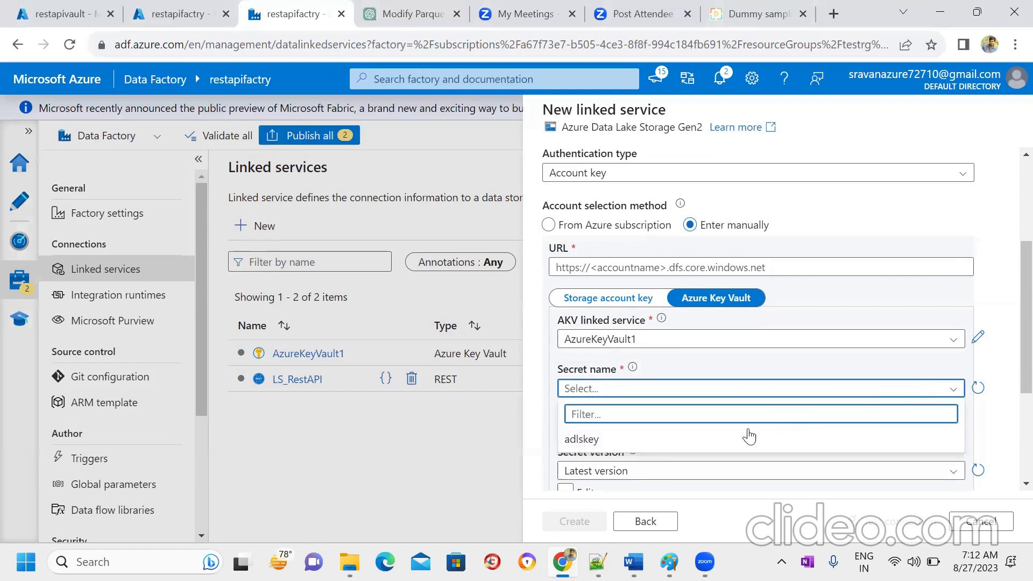
pyautogui.click(716, 441)
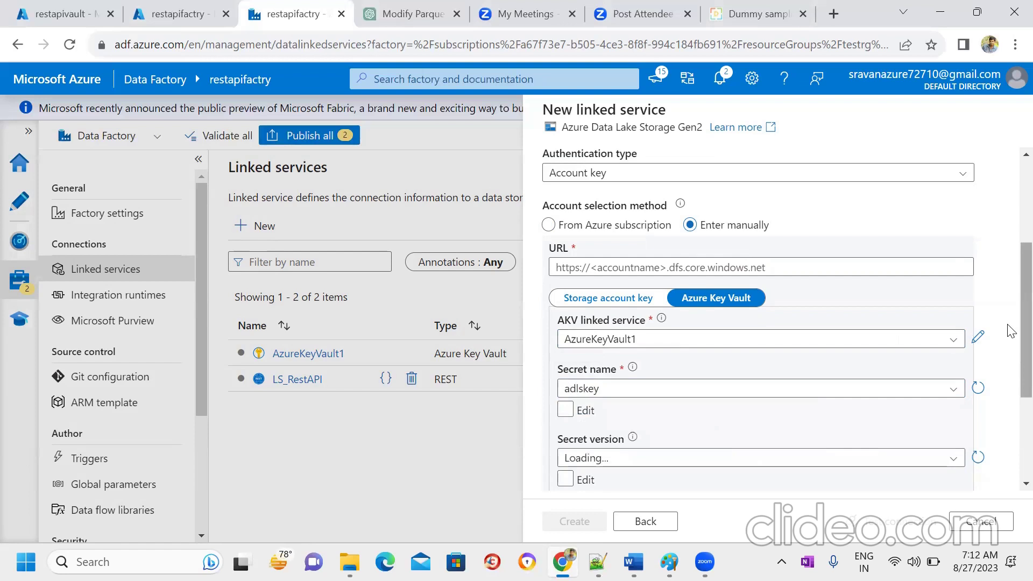
pyautogui.scroll(-1, 1011, 353)
pyautogui.scroll(-2, 1011, 354)
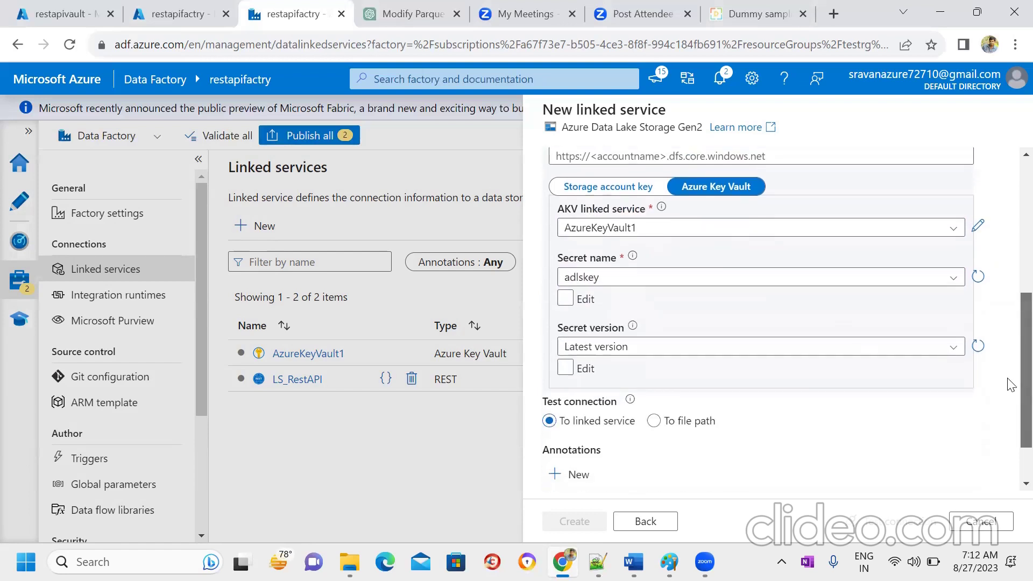
# Step: Open the restapiaccuntstrge storage account in the Azure portal and copy its name
pyautogui.scroll(6, 1010, 390)
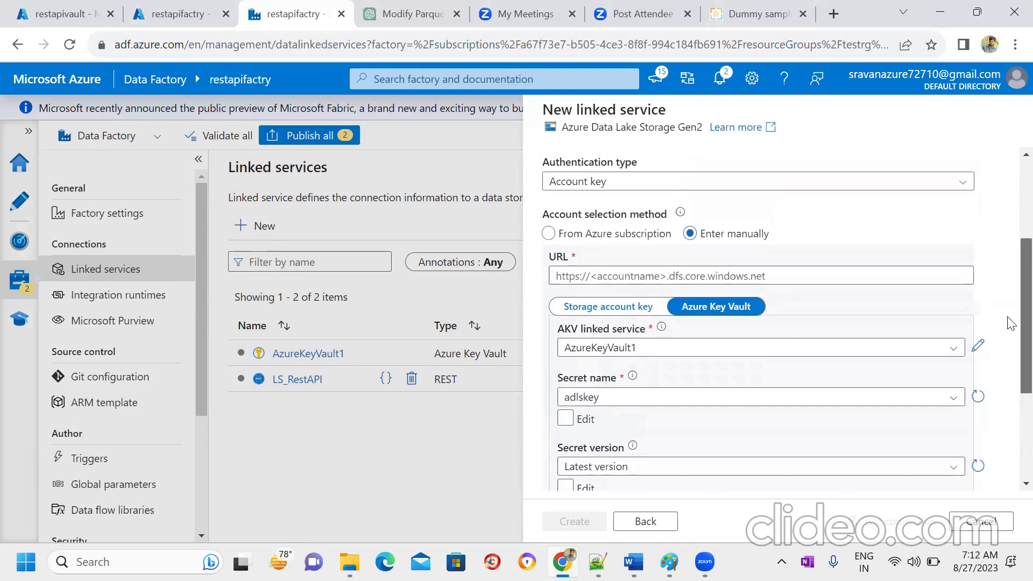
pyautogui.scroll(2, 1011, 268)
pyautogui.scroll(-4, 957, 231)
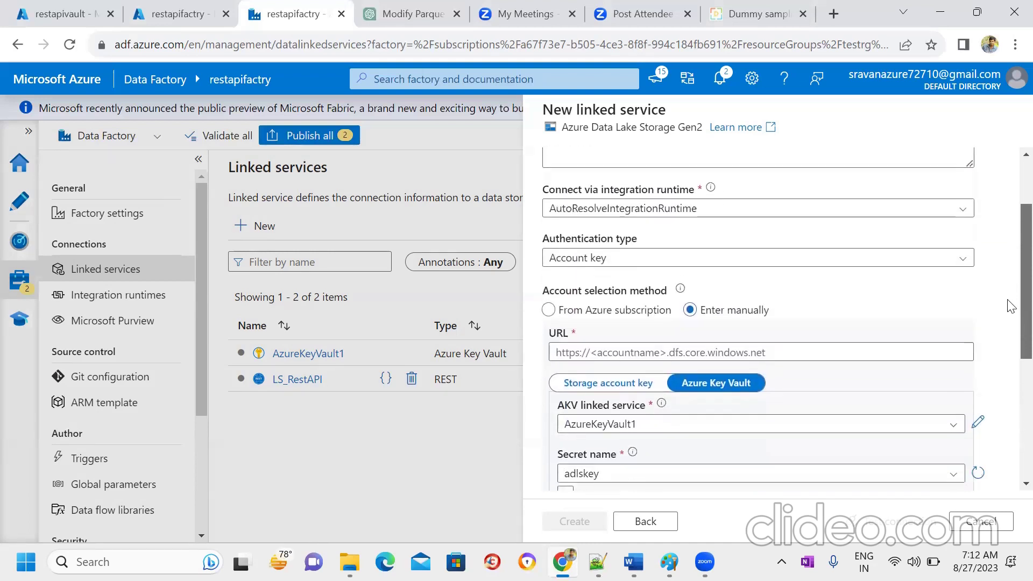
pyautogui.click(878, 318)
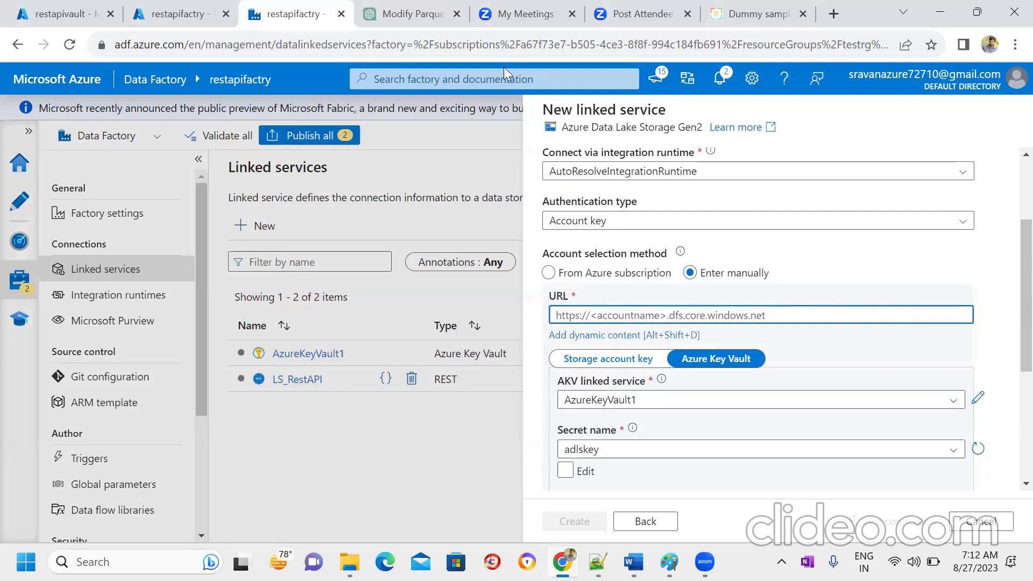
pyautogui.click(76, 10)
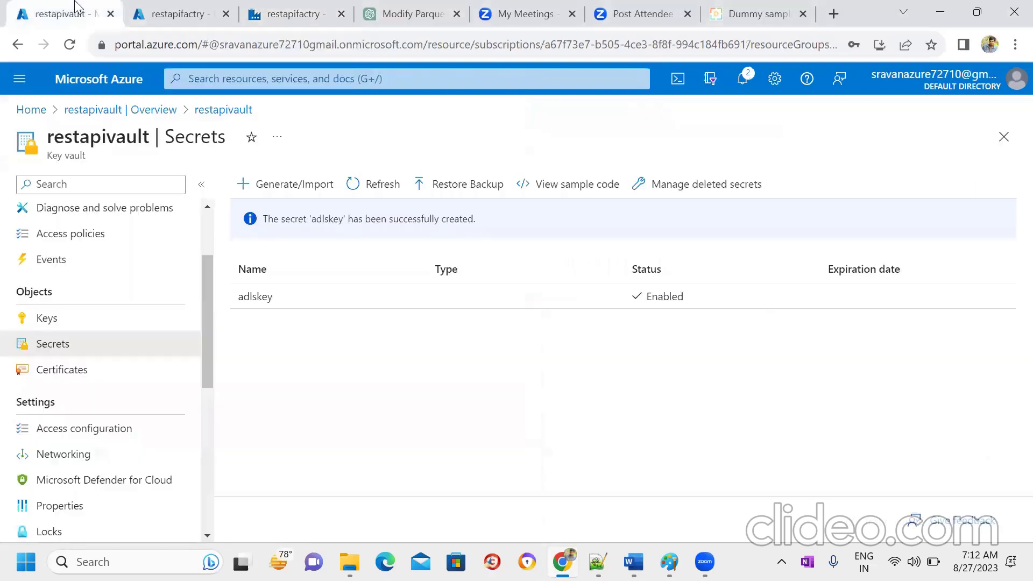
pyautogui.click(178, 12)
pyautogui.click(31, 110)
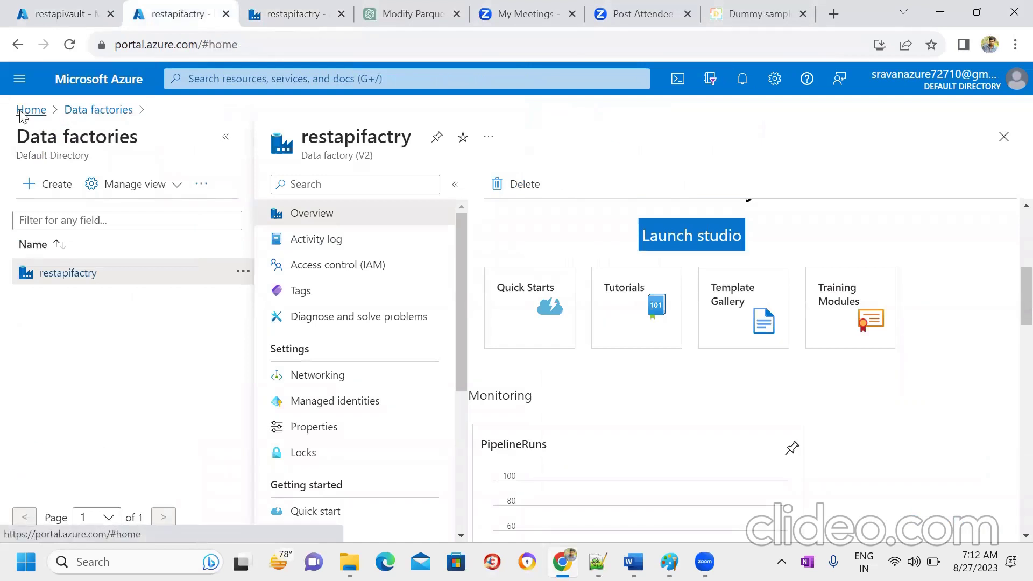
pyautogui.click(278, 196)
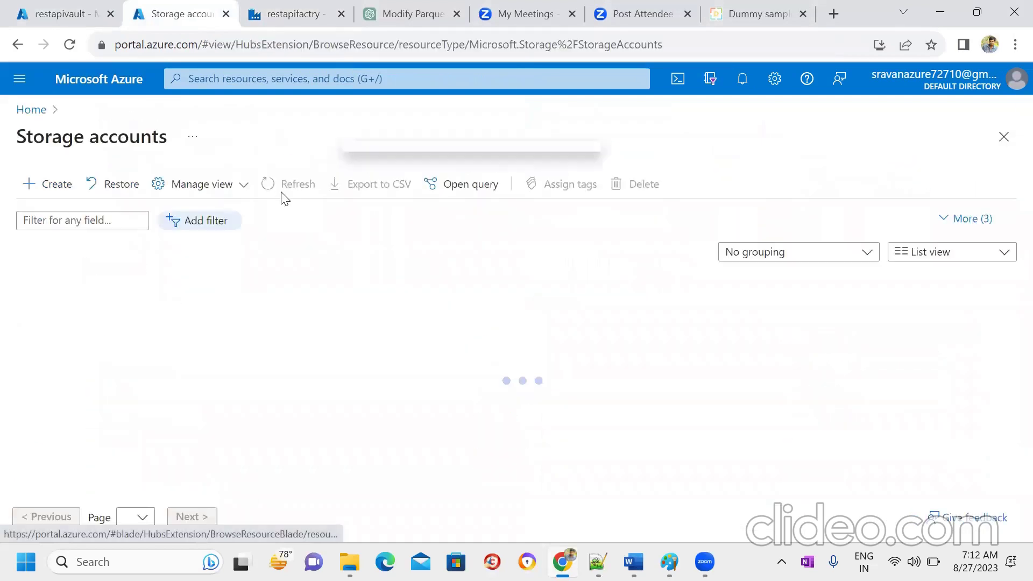
pyautogui.click(127, 312)
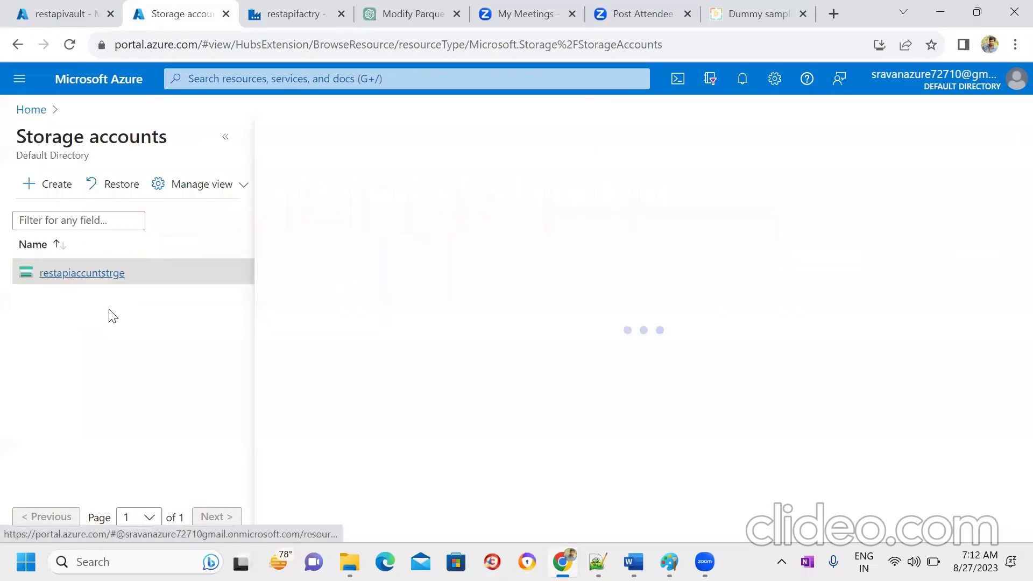
pyautogui.doubleClick(366, 141)
pyautogui.click(379, 141)
pyautogui.click(320, 6)
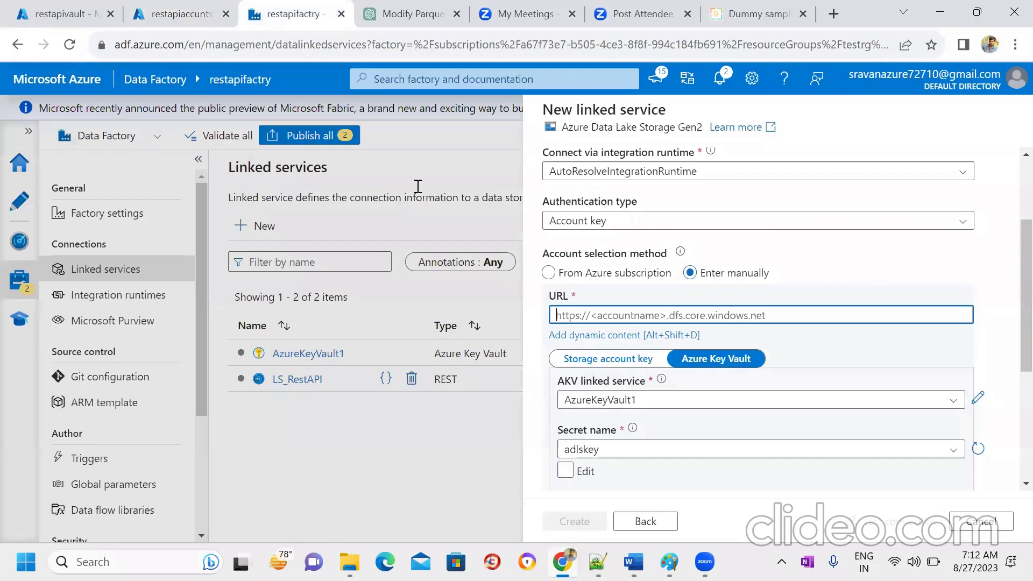
pyautogui.click(719, 321)
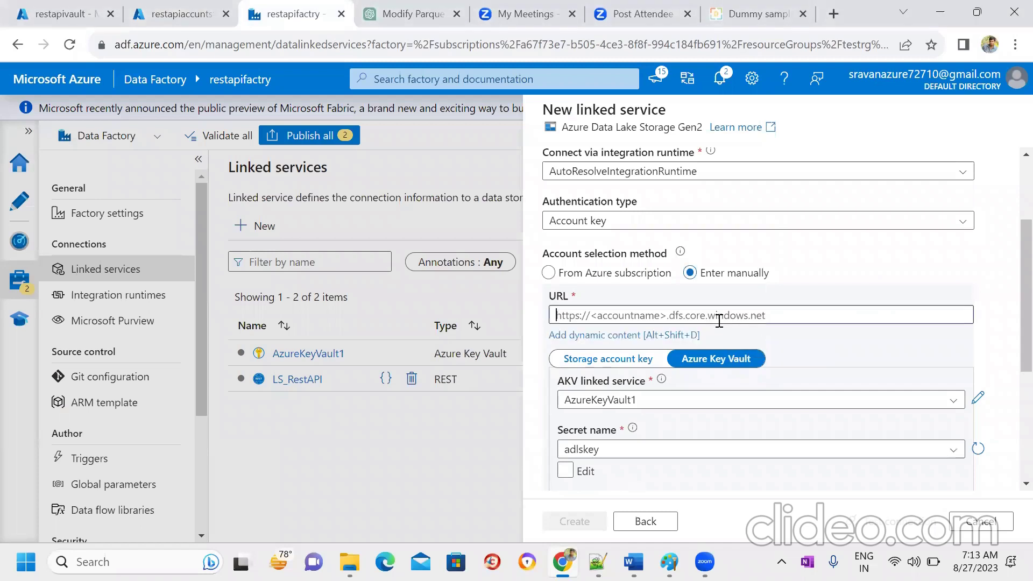
pyautogui.write('ht')
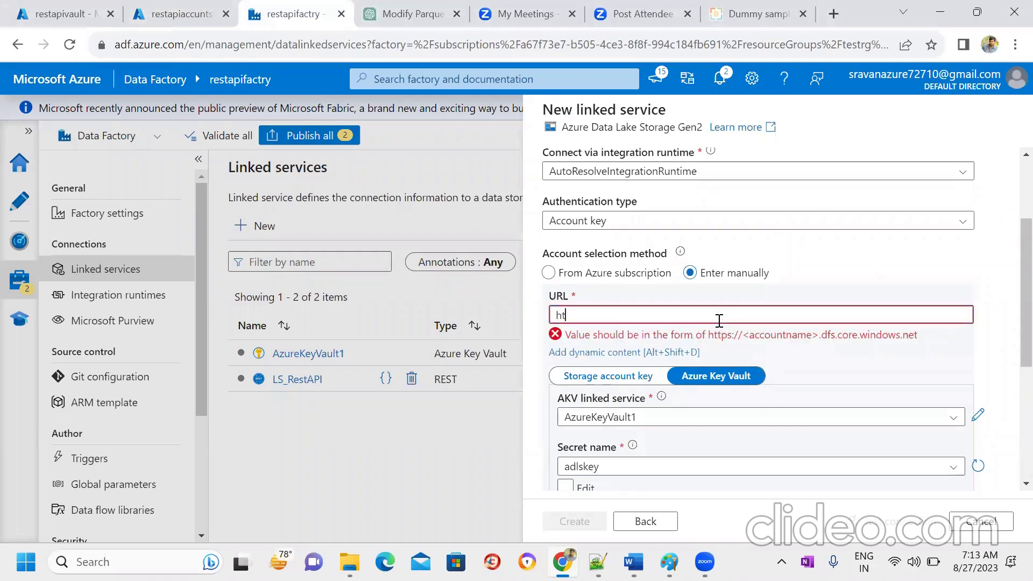
pyautogui.write('tps://')
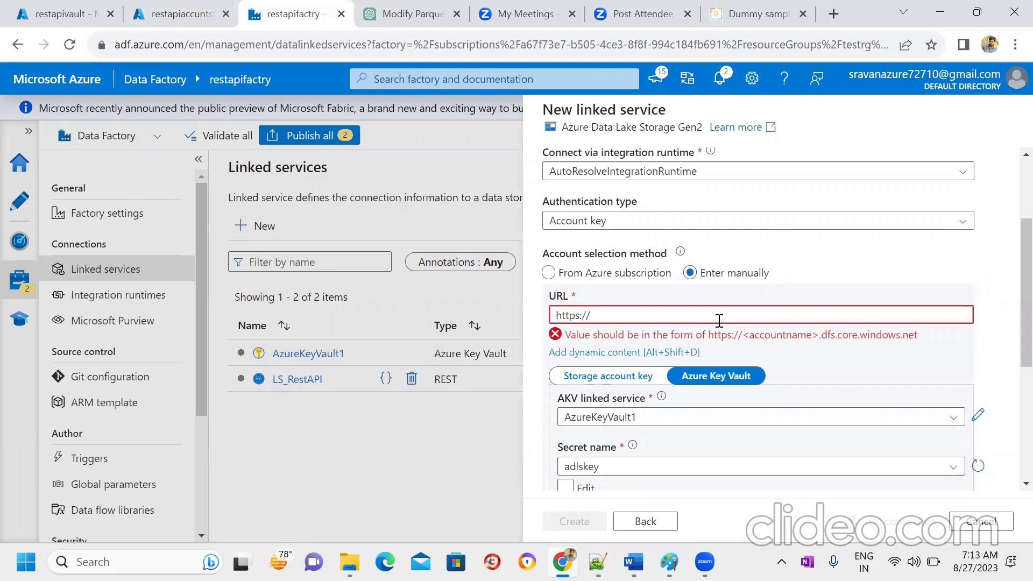
pyautogui.hotkey('ctrl', 'v')
pyautogui.hotkey('ctrl', 'a')
pyautogui.press('BackSpace')
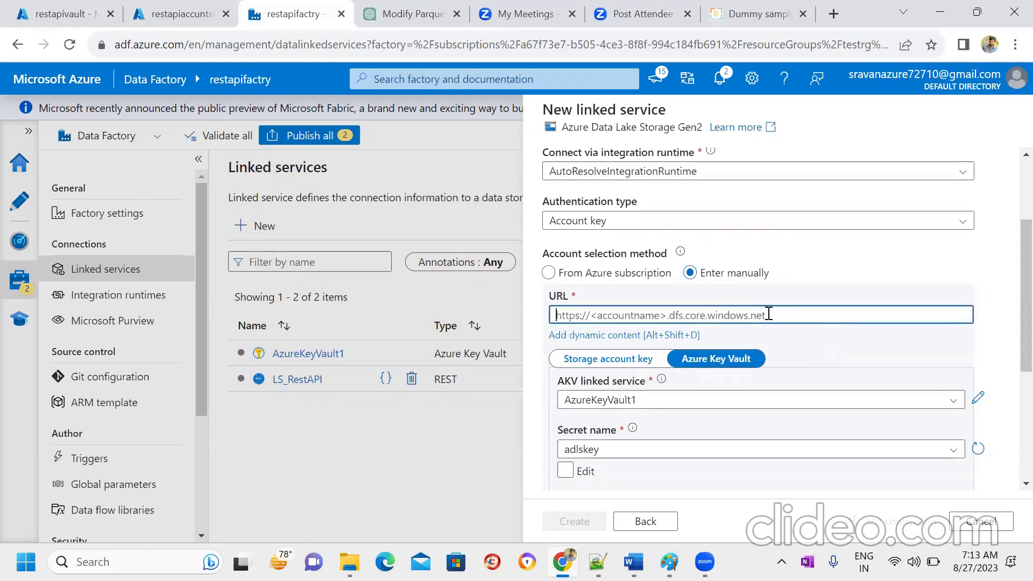
pyautogui.click(168, 11)
pyautogui.doubleClick(380, 139)
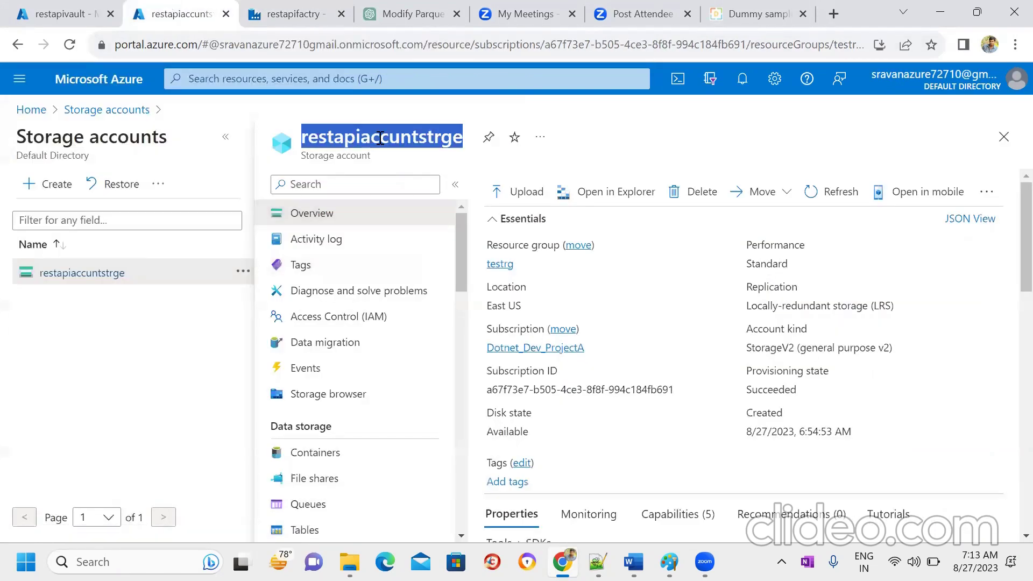
pyautogui.click(293, 14)
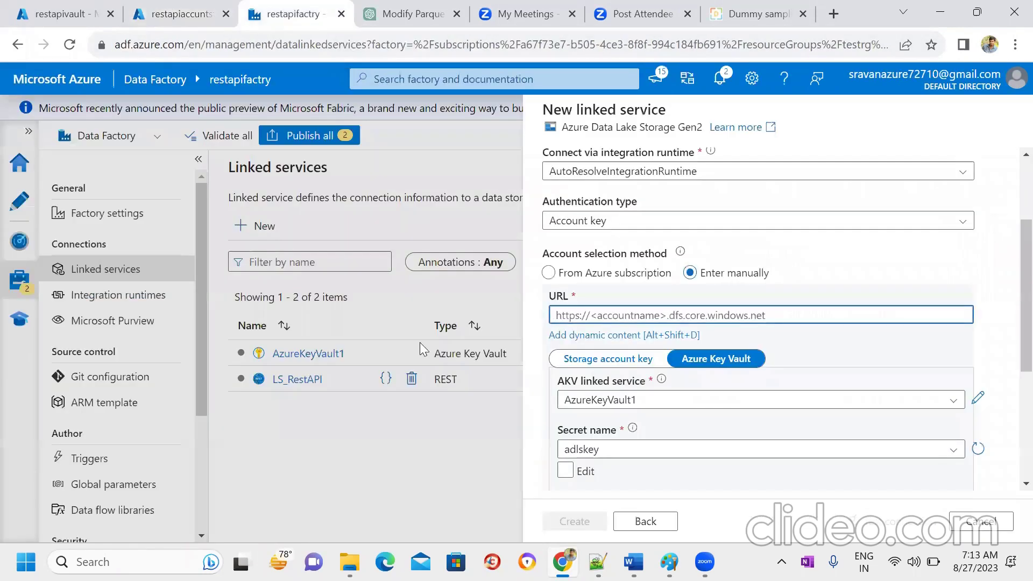
pyautogui.click(628, 317)
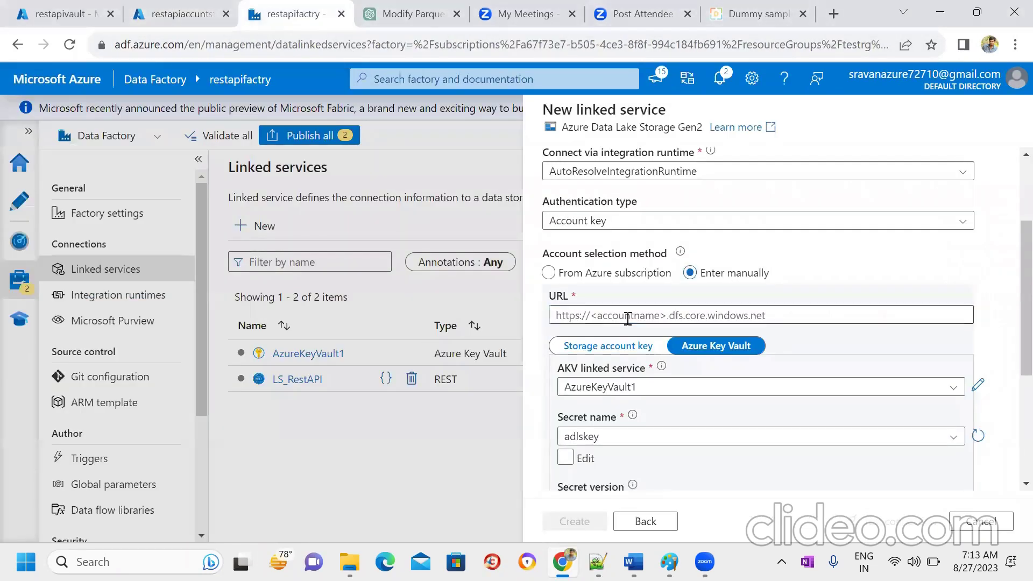
pyautogui.write('https')
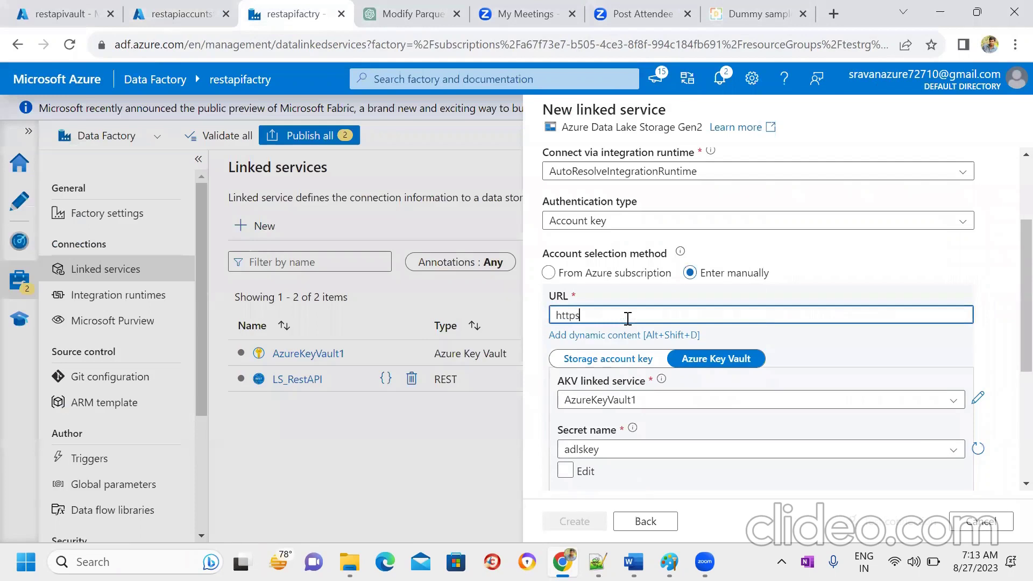
pyautogui.write(':')
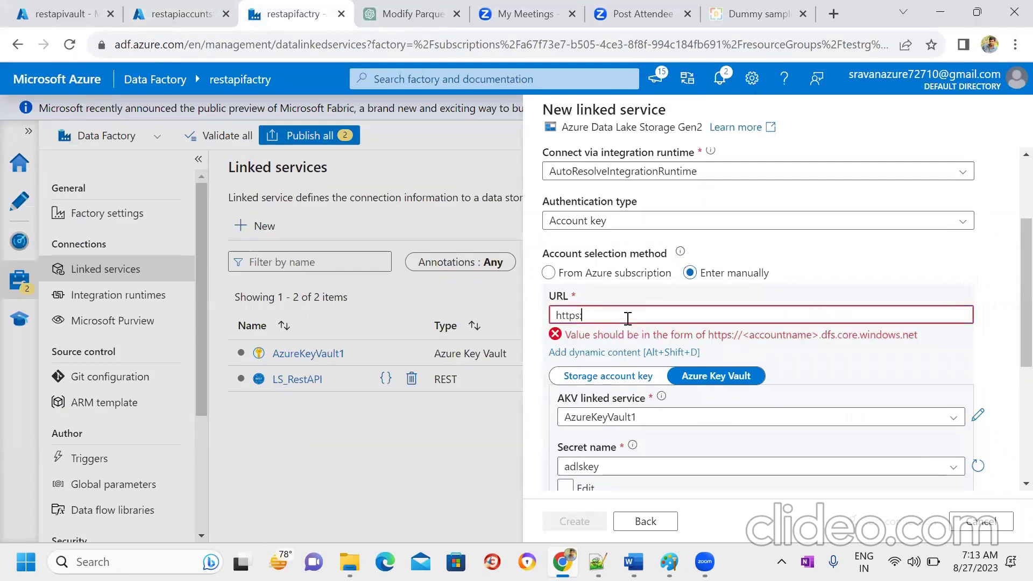
pyautogui.write('//restapiaccuntstrge.df.core.windo')
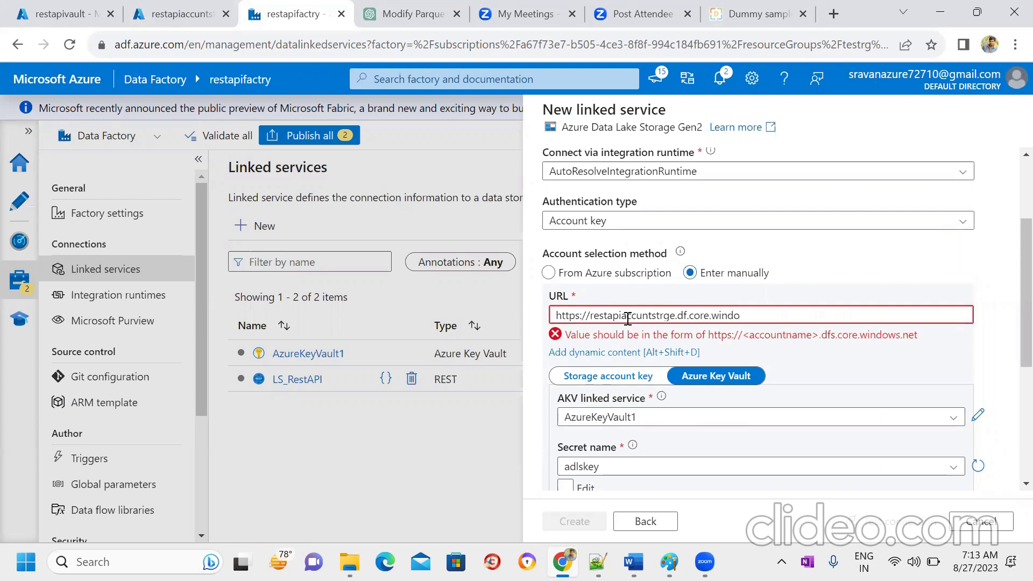
pyautogui.write('ws.net')
pyautogui.moveTo(919, 334); pyautogui.dragTo(707, 334)
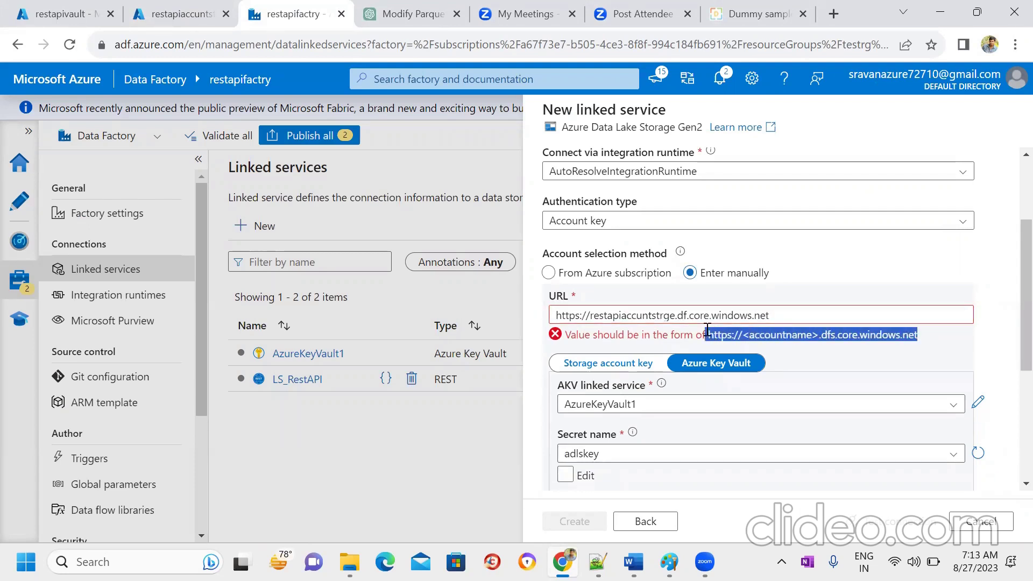
pyautogui.click(810, 317)
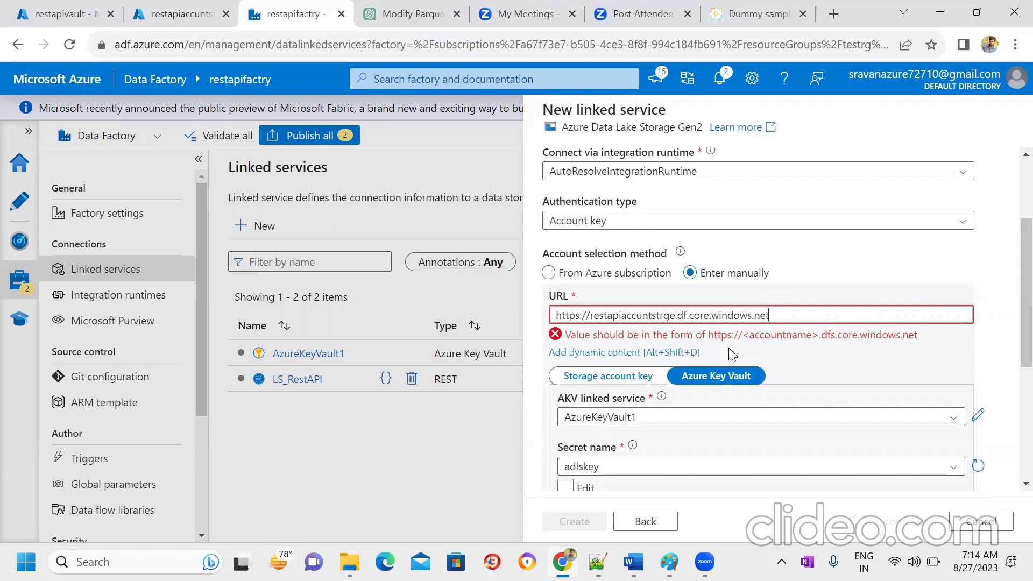
pyautogui.tripleClick(797, 319)
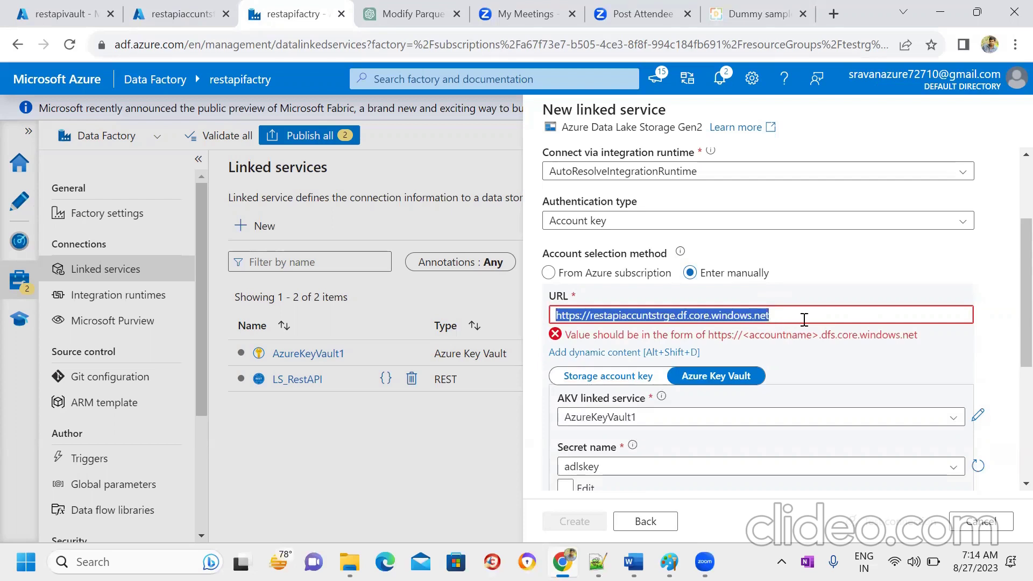
pyautogui.press('BackSpace')
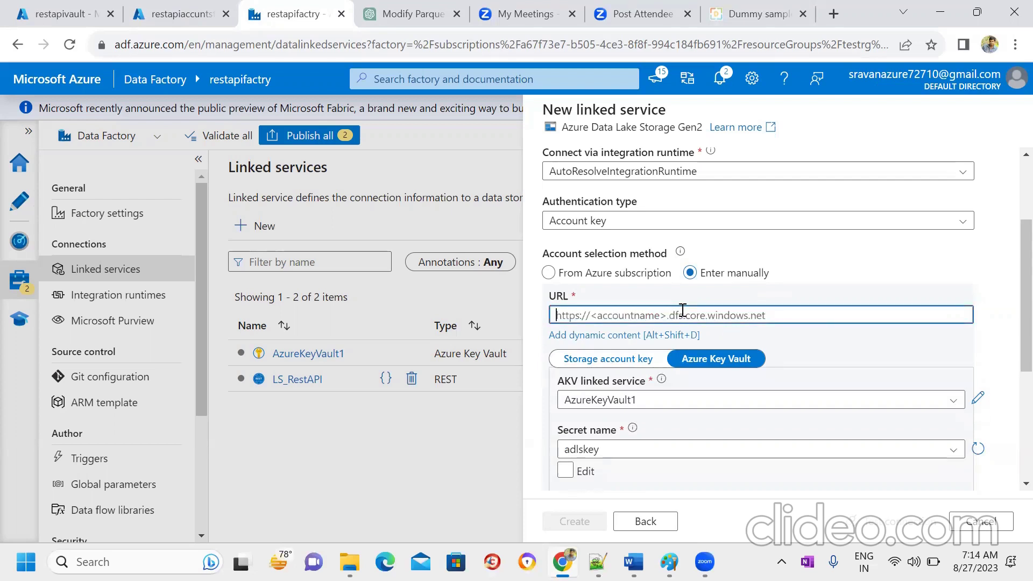
pyautogui.write('https://restapiaccuntstrge.dfs.core.windows.net')
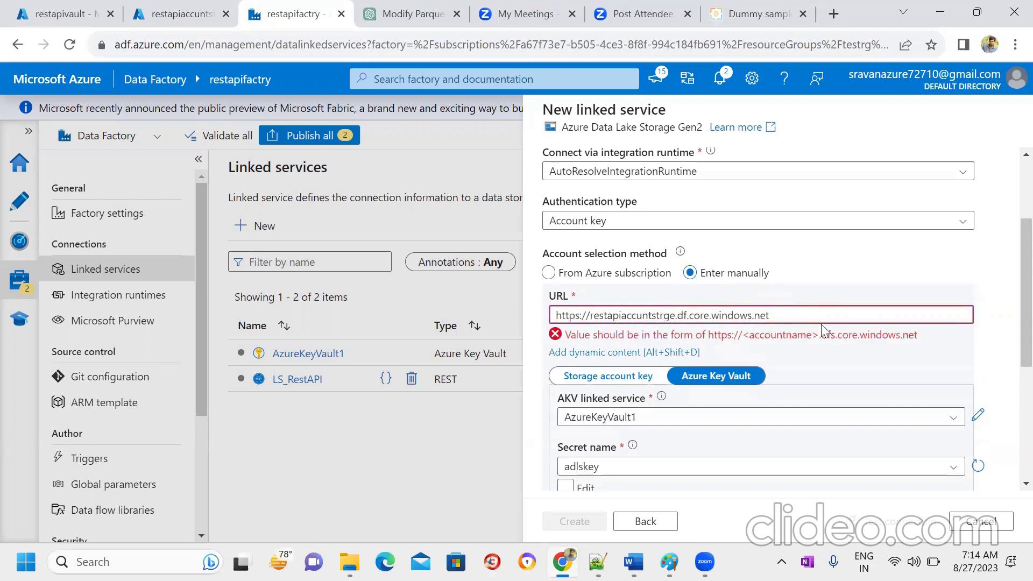
pyautogui.click(687, 312)
pyautogui.write('.')
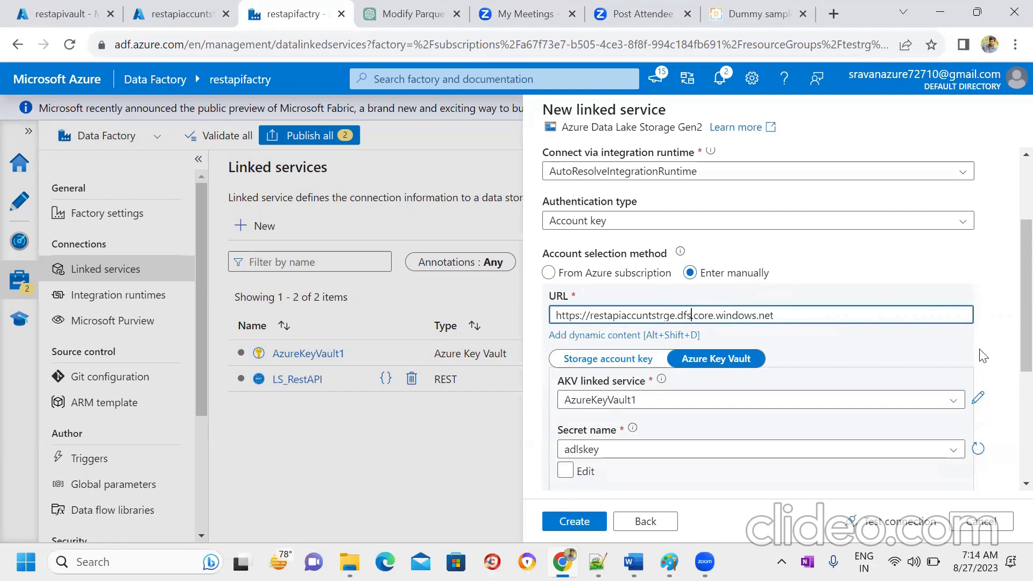
pyautogui.click(984, 356)
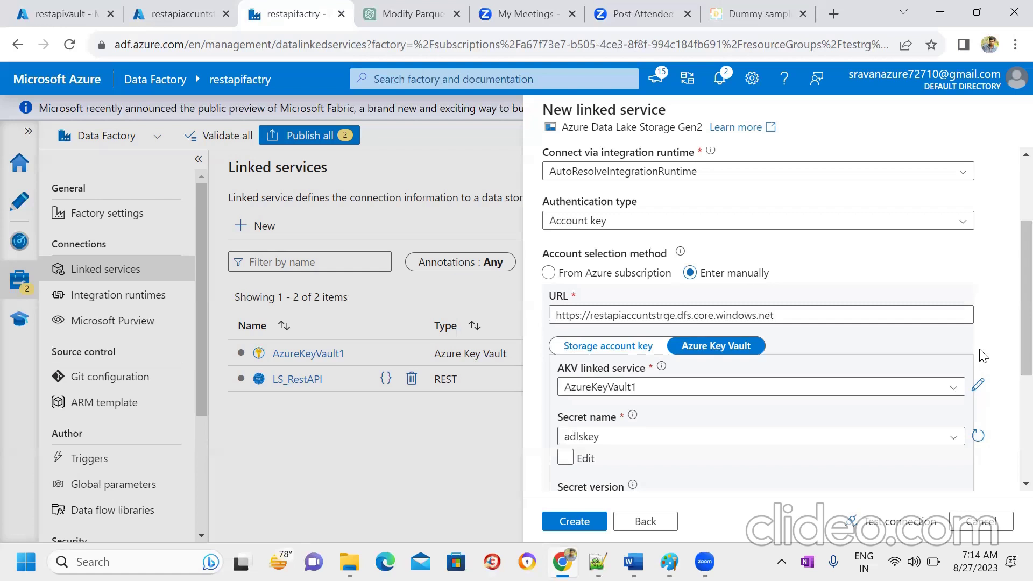
# Step: Change the linked service's authentication type to Service Principal and its account selection method to Enter manually
pyautogui.click(857, 219)
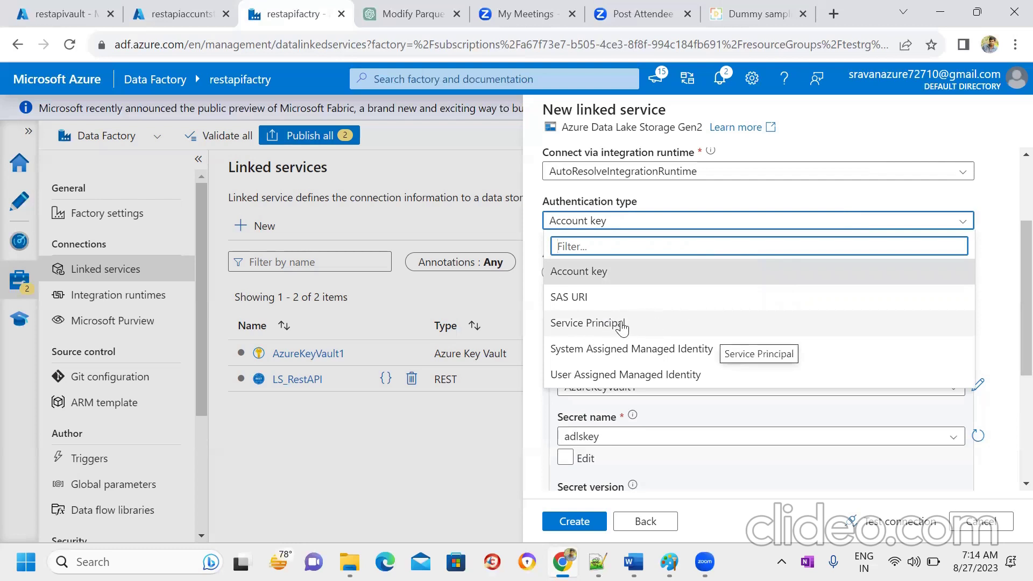
pyautogui.click(640, 324)
pyautogui.click(613, 273)
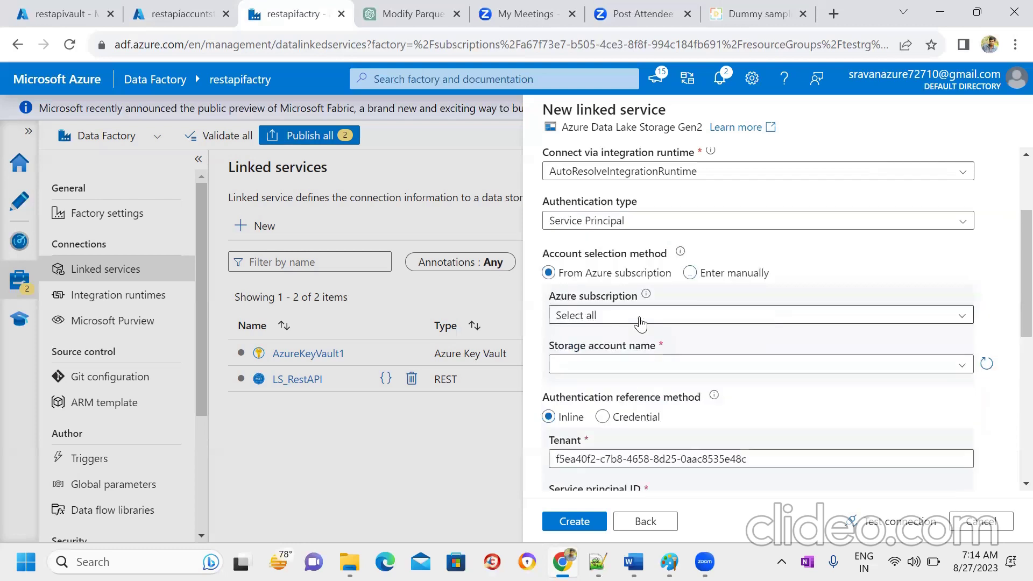
pyautogui.click(690, 273)
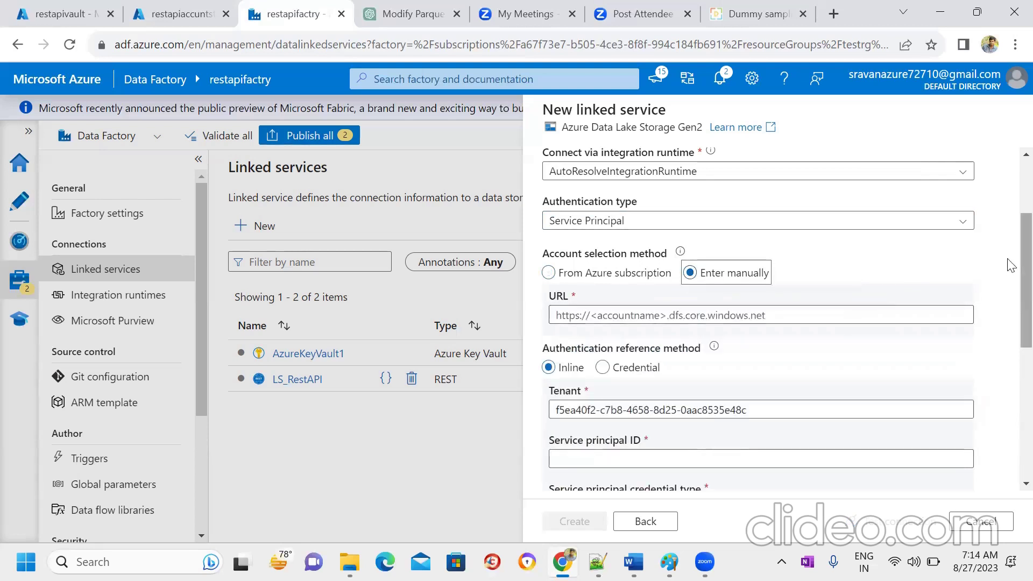
# Step: Examine the Service Principal fields and the available service principal credential types for the storage linked service
pyautogui.scroll(-3, 1009, 285)
pyautogui.click(705, 297)
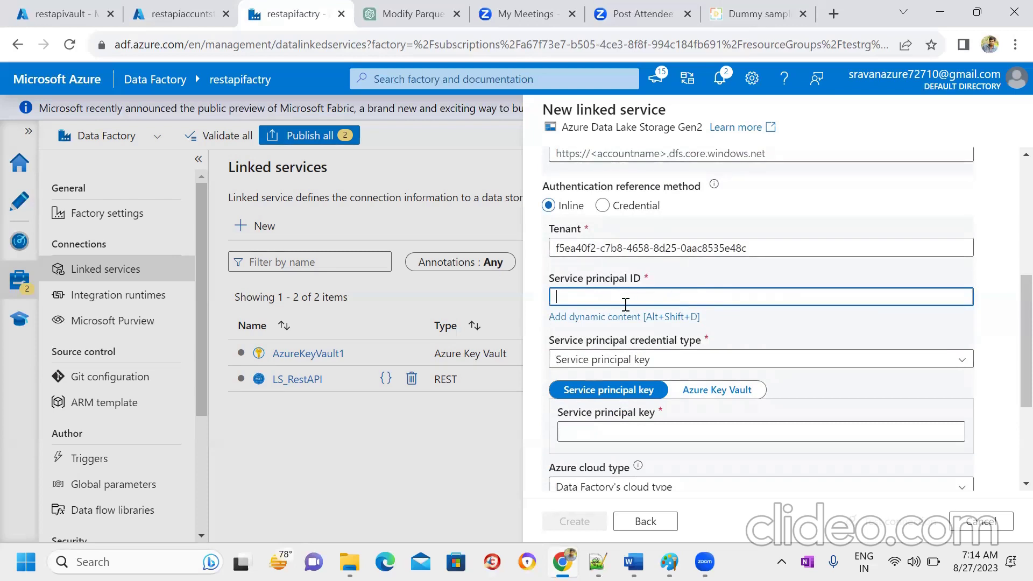
pyautogui.click(732, 364)
pyautogui.click(731, 364)
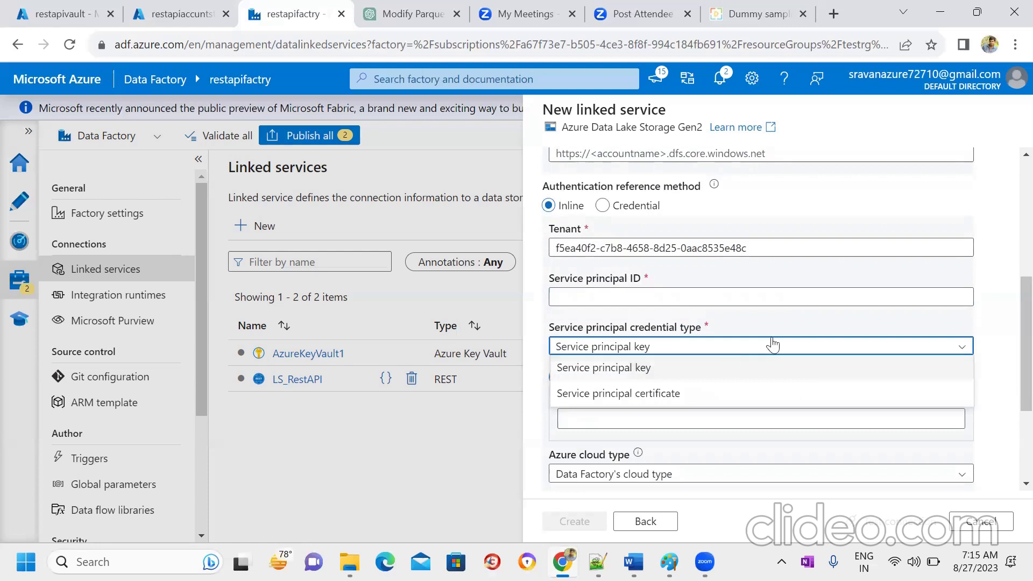
pyautogui.click(976, 332)
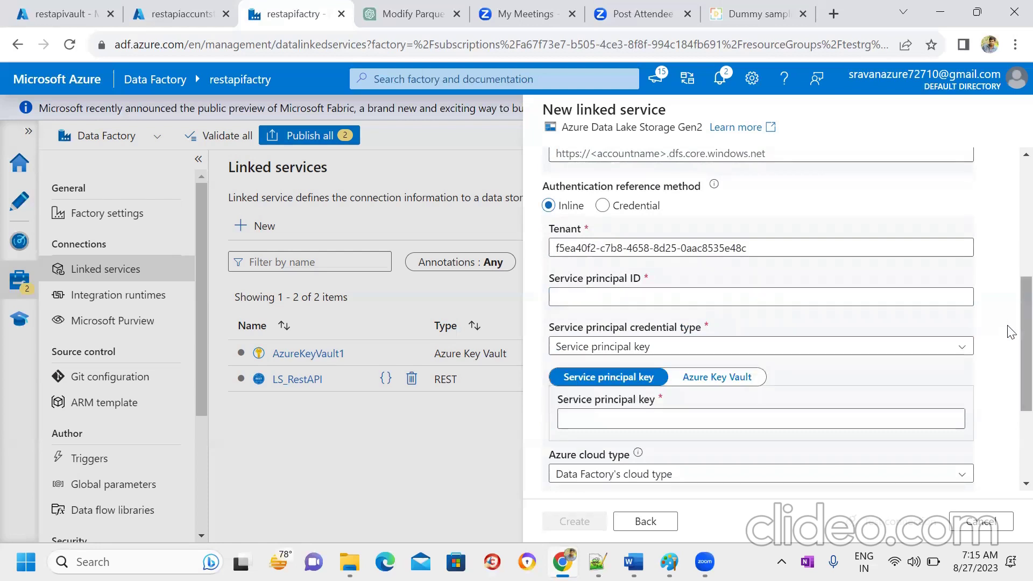
# Step: Set the linked service's authentication type back to Account key and review its URL, key vault and secret settings
pyautogui.scroll(4, 1011, 322)
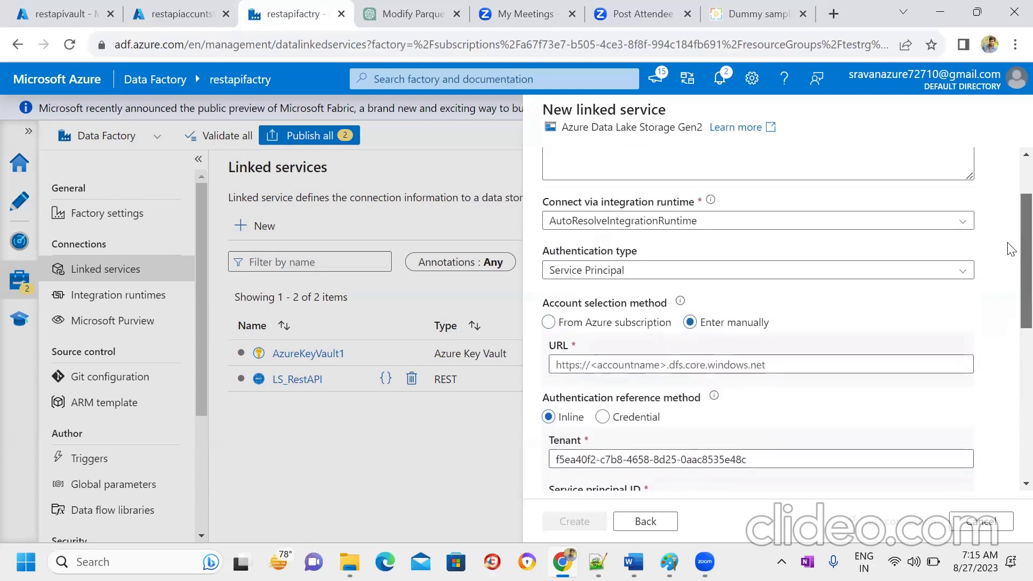
pyautogui.click(915, 270)
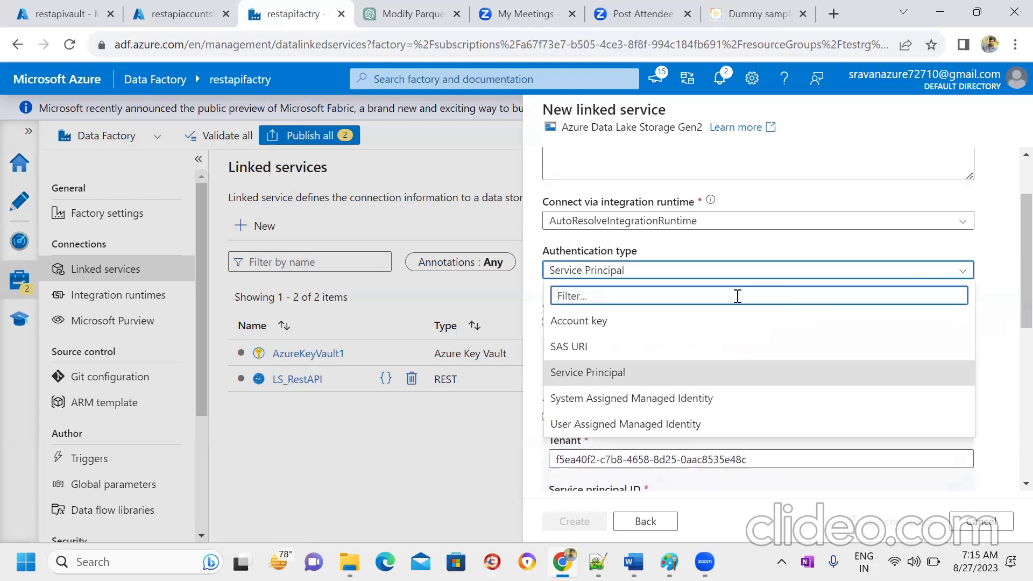
pyautogui.click(661, 323)
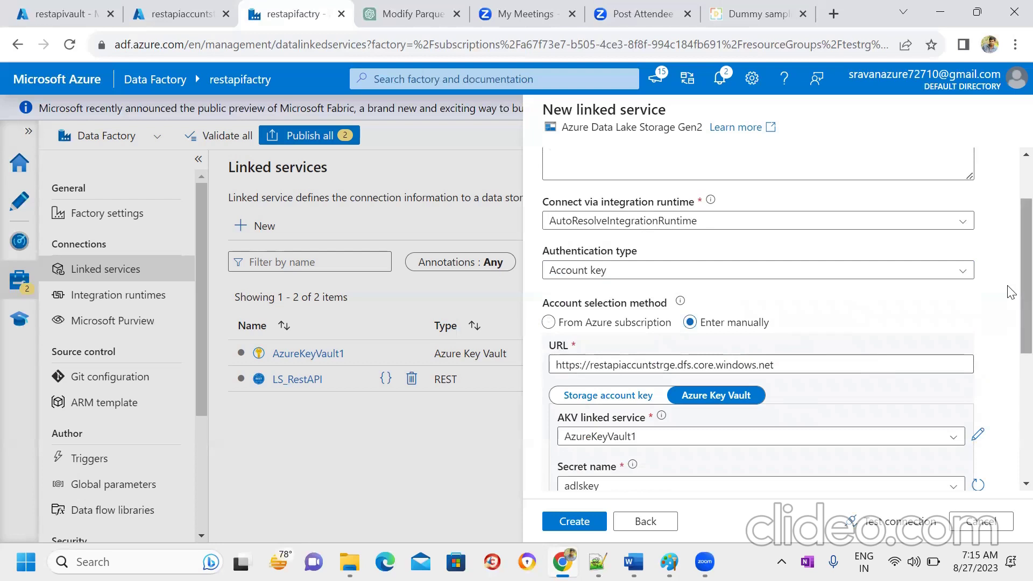
pyautogui.scroll(-2, 1010, 292)
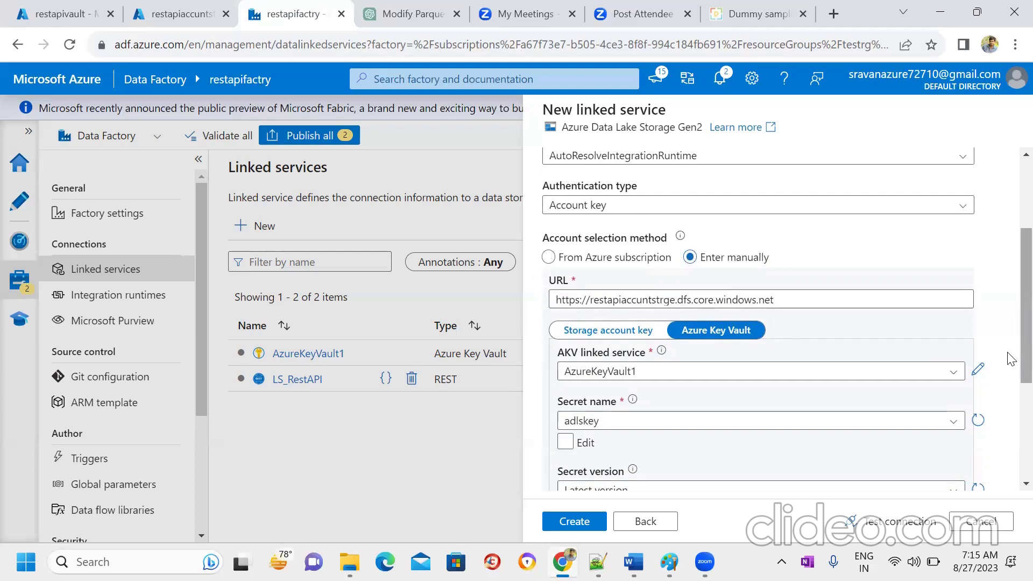
pyautogui.scroll(-3, 1010, 348)
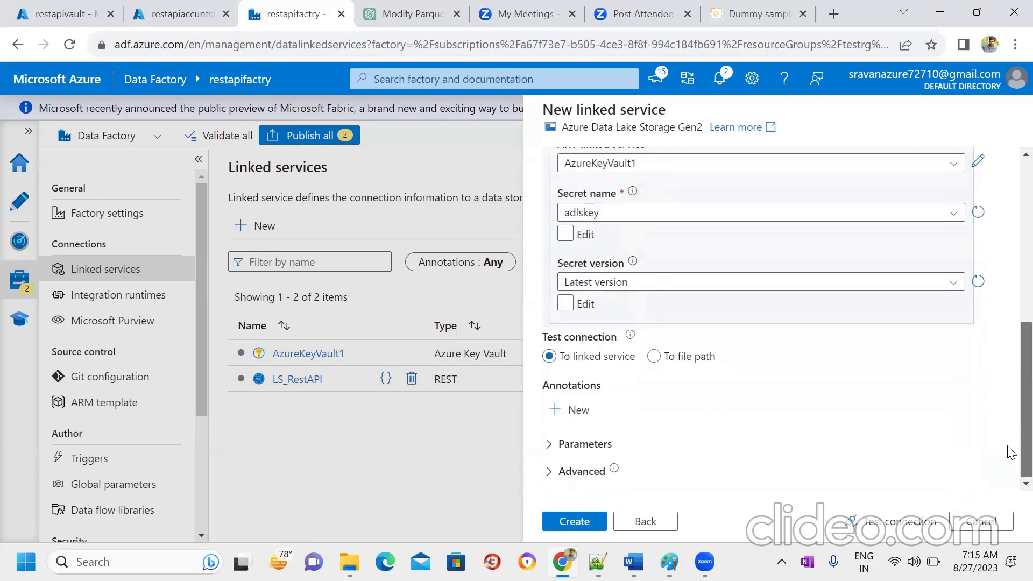
pyautogui.scroll(6, 1010, 192)
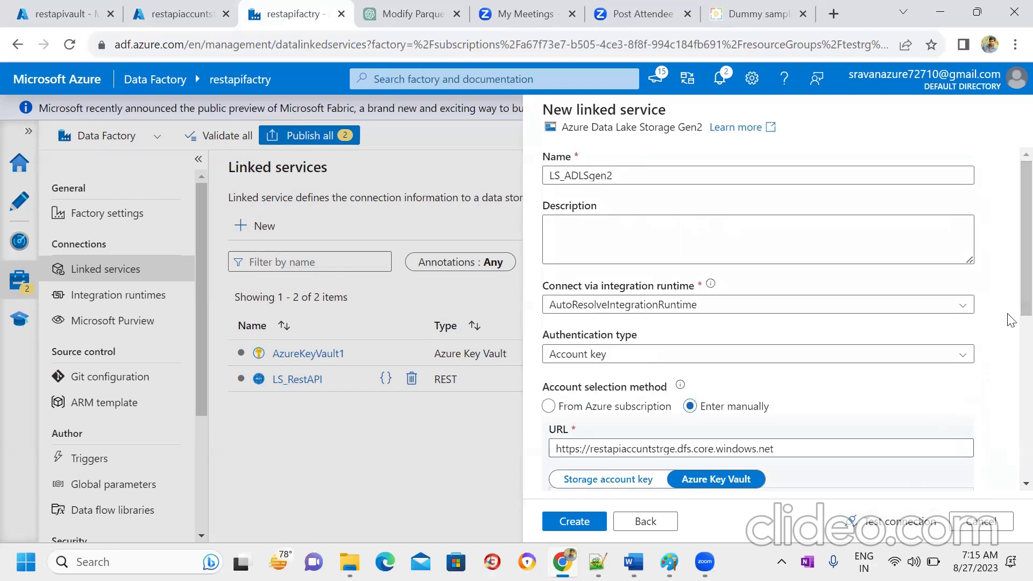
# Step: Test the LS_ADLSgen2 connection and create the linked service
pyautogui.click(895, 523)
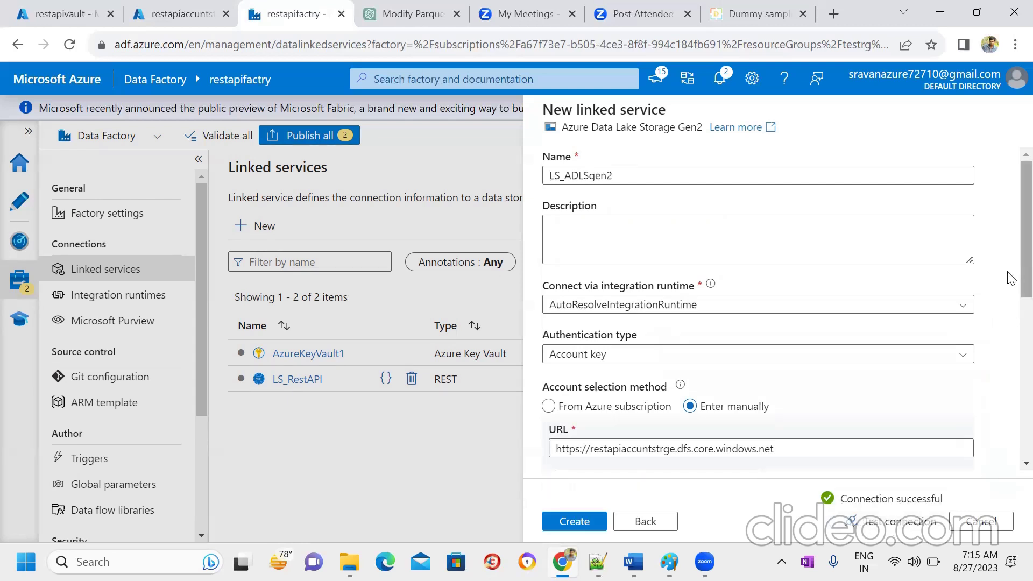
pyautogui.scroll(-8, 1009, 376)
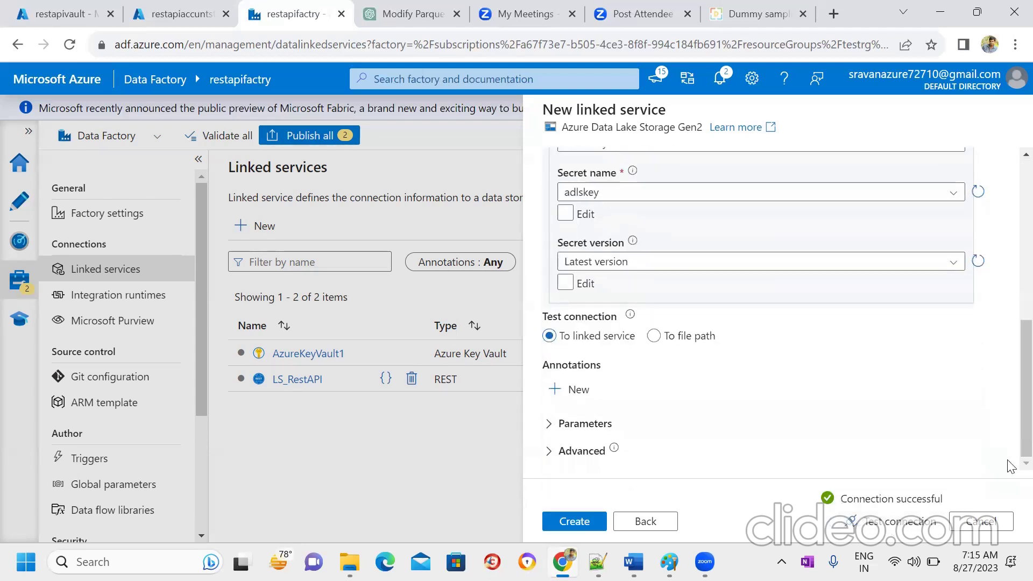
pyautogui.click(572, 520)
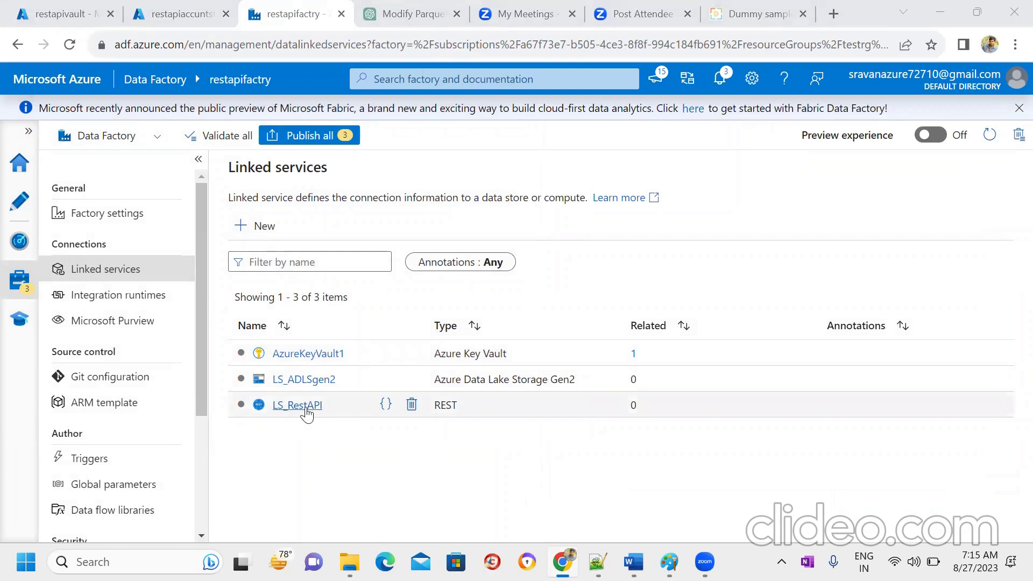
# Step: Review the base URL, authentication type and parameters of the LS_RestAPI linked service, then close it without changes
pyautogui.click(299, 406)
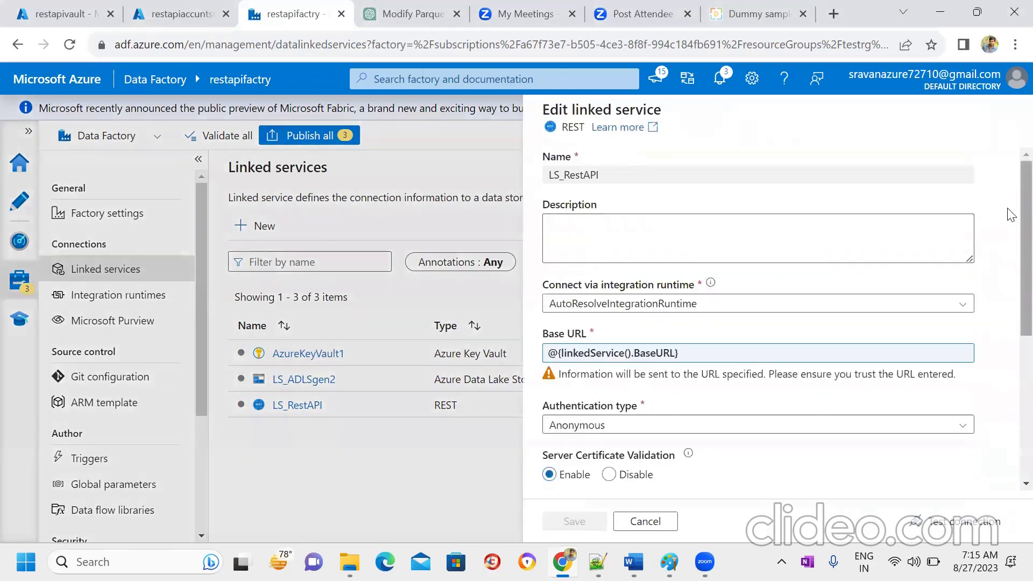
pyautogui.scroll(-5, 1009, 242)
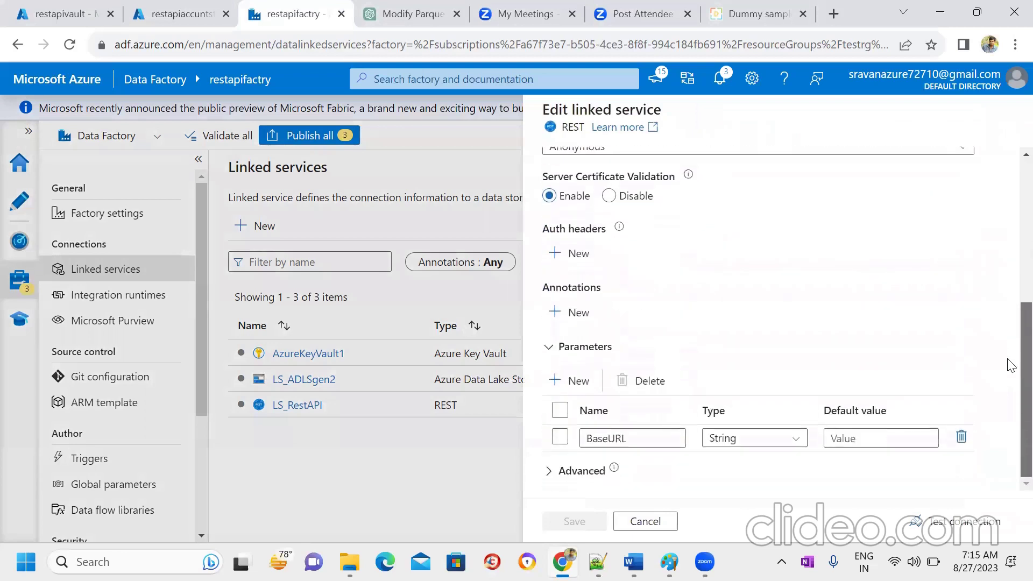
pyautogui.scroll(4, 1010, 366)
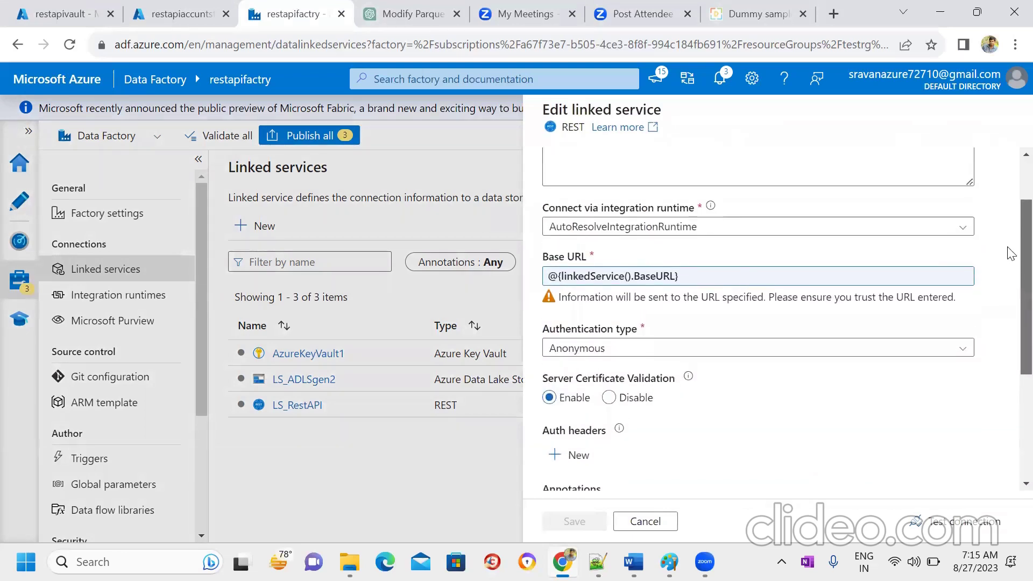
pyautogui.scroll(1, 1009, 231)
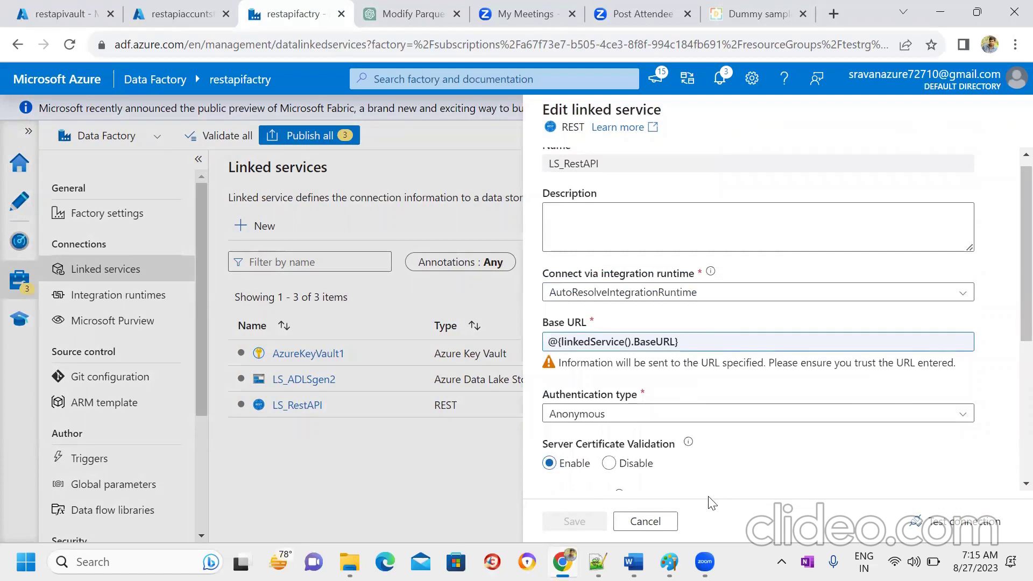
pyautogui.click(648, 521)
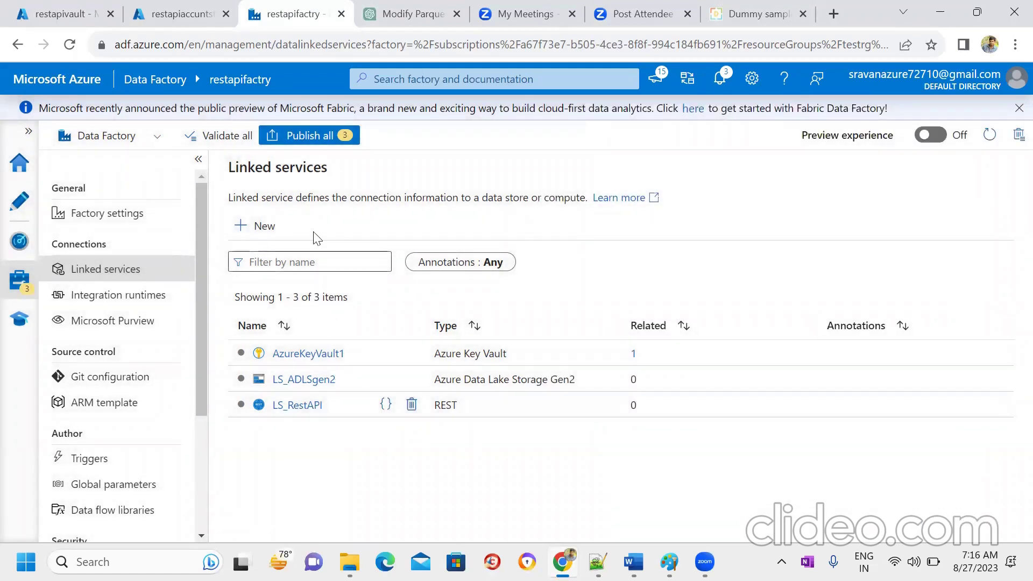
# Step: Start a new linked service using the REST data store connector
pyautogui.click(264, 226)
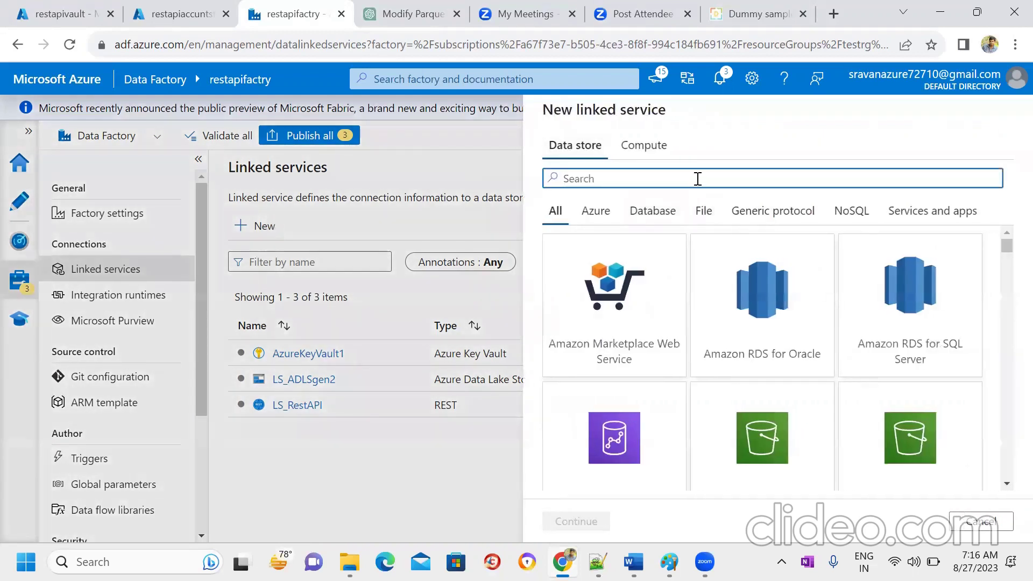
pyautogui.write('rest')
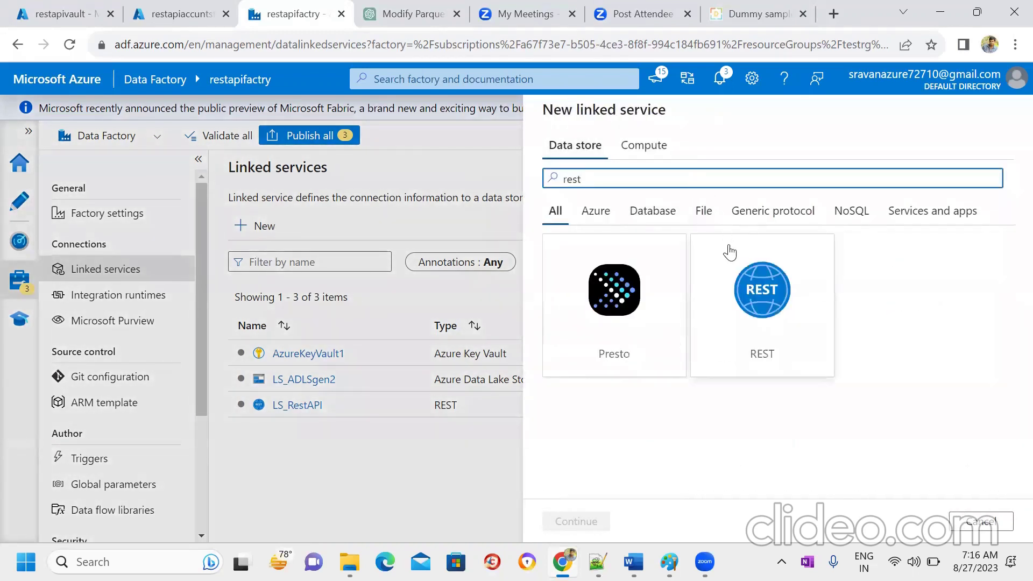
pyautogui.click(755, 313)
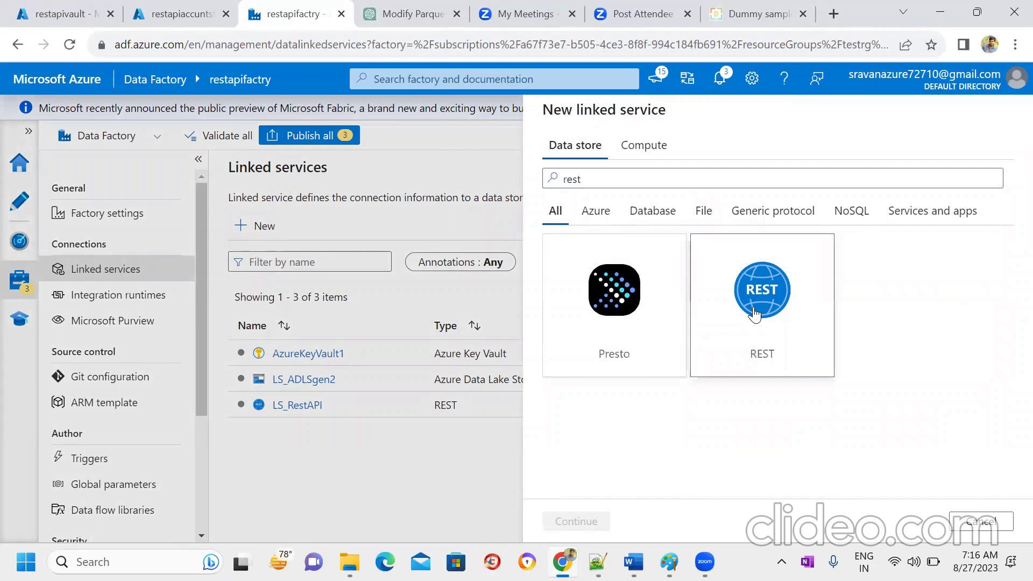
pyautogui.click(577, 522)
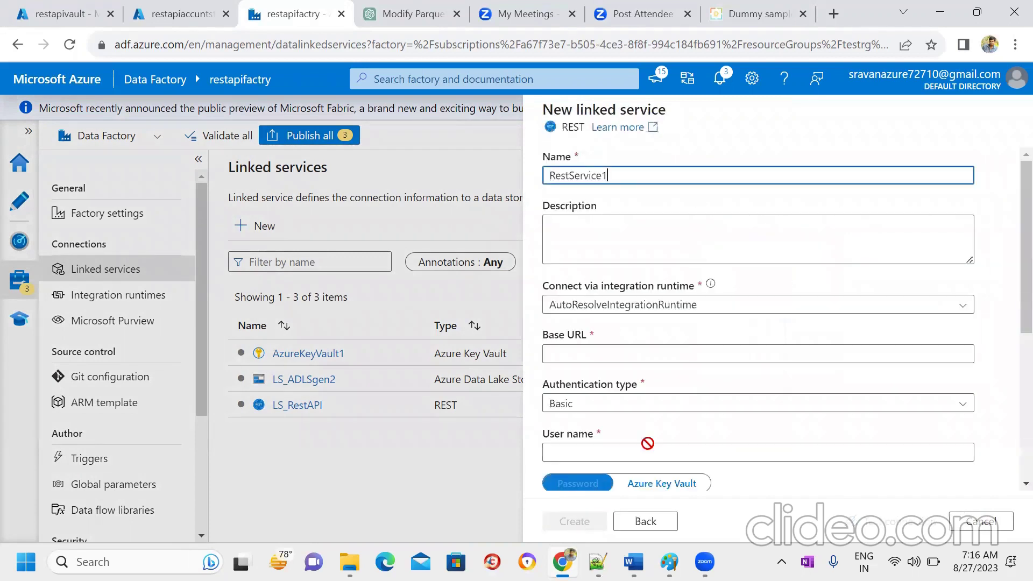
# Step: Set the new REST linked service's authentication type to Service Principal and examine its required fields, including AAD resource
pyautogui.scroll(-5, 955, 239)
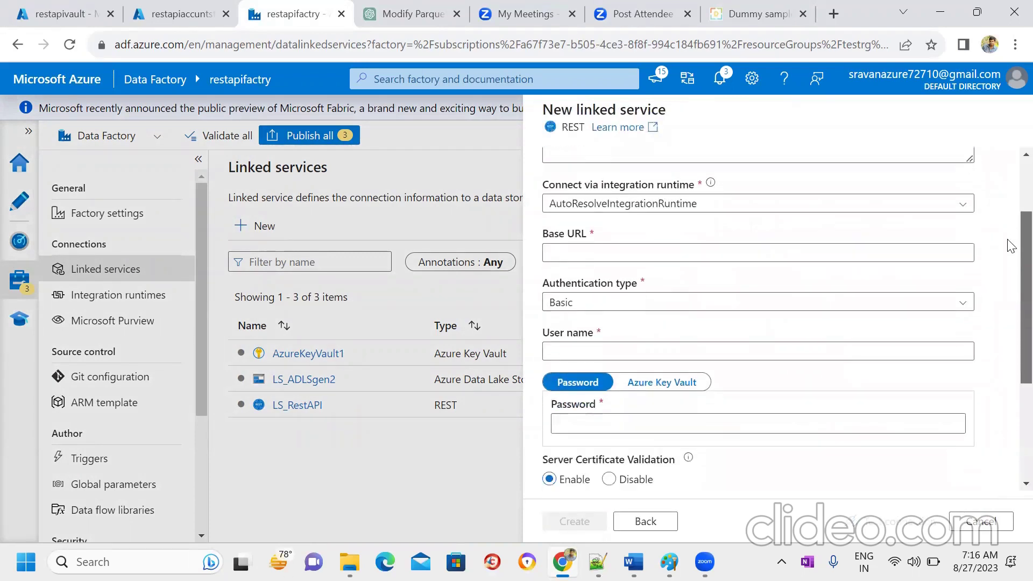
pyautogui.click(900, 274)
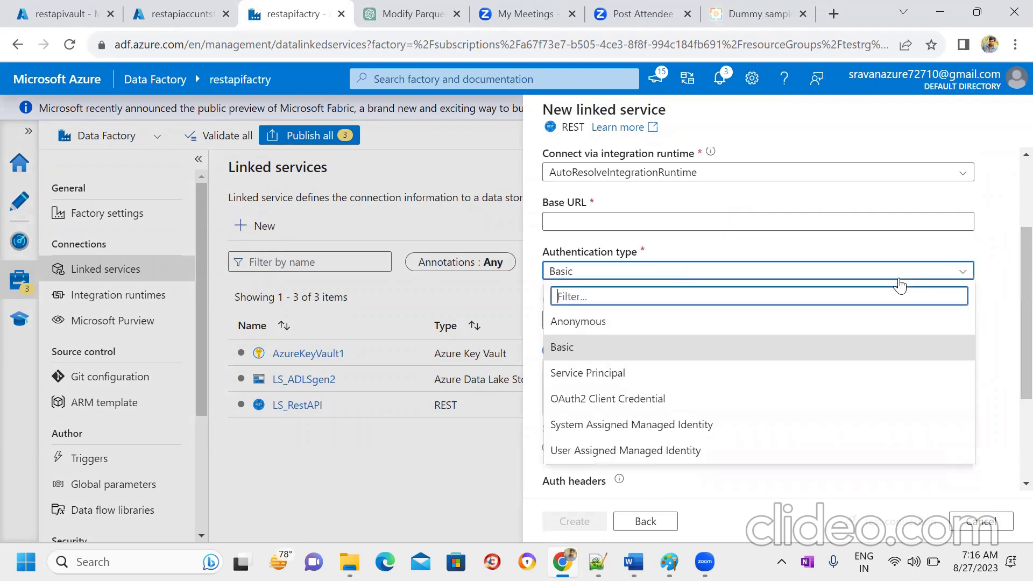
pyautogui.click(604, 381)
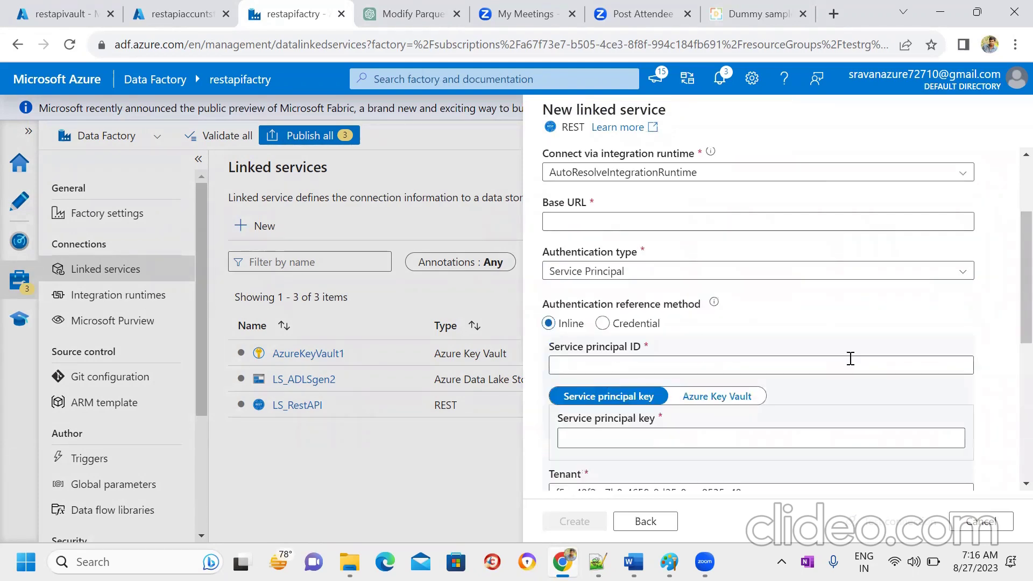
pyautogui.scroll(-5, 1010, 237)
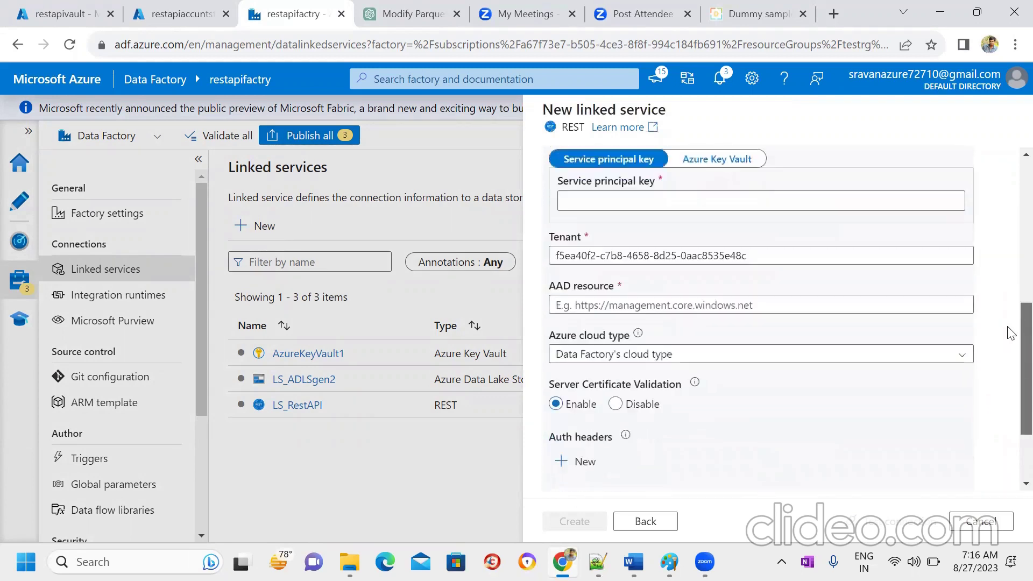
pyautogui.click(636, 250)
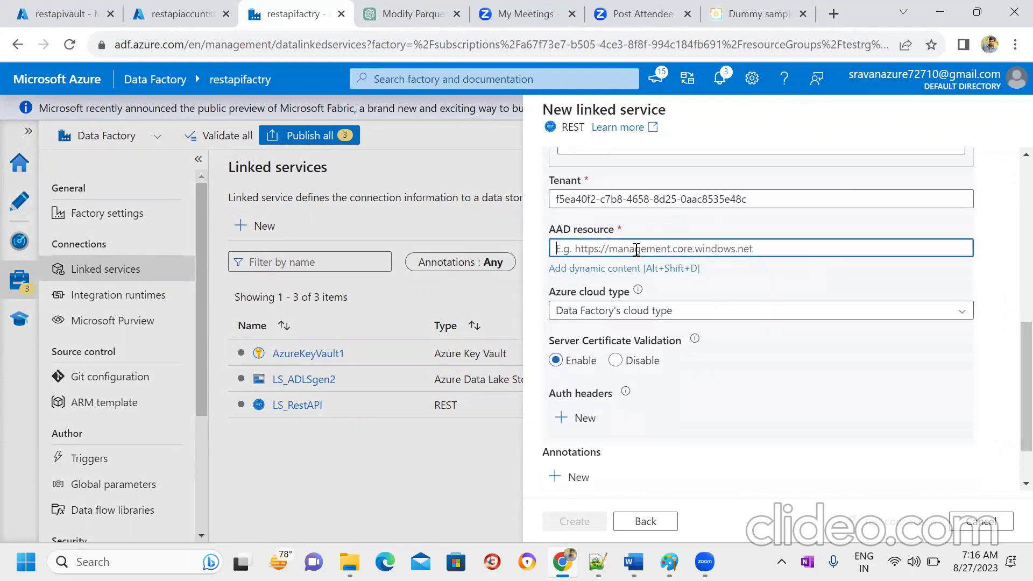
pyautogui.click(1010, 367)
pyautogui.scroll(5, 1011, 322)
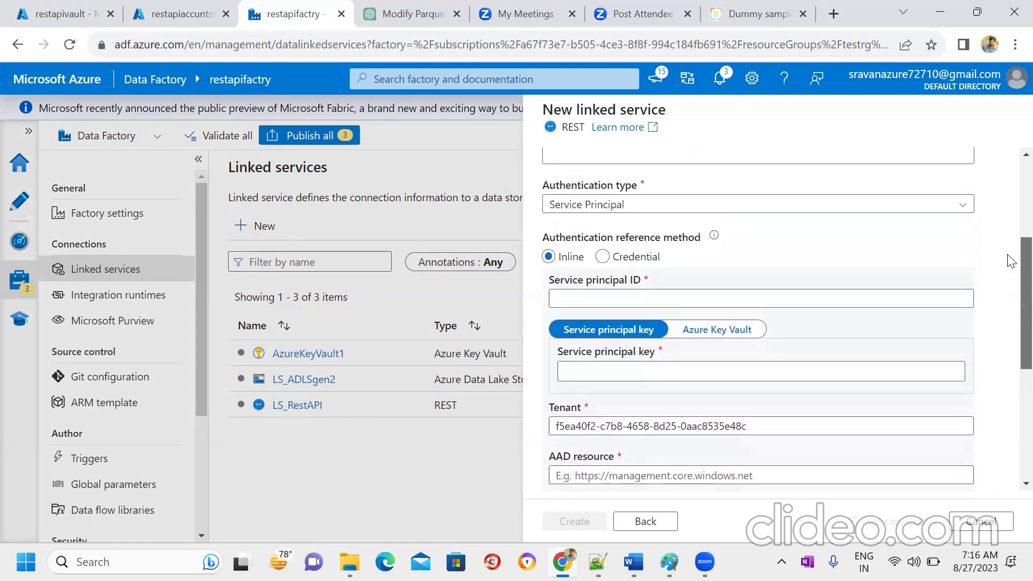
# Step: Set the new REST linked service's authentication type to OAuth2 Client Credential and review the fields it requires
pyautogui.scroll(3, 1010, 261)
pyautogui.click(863, 317)
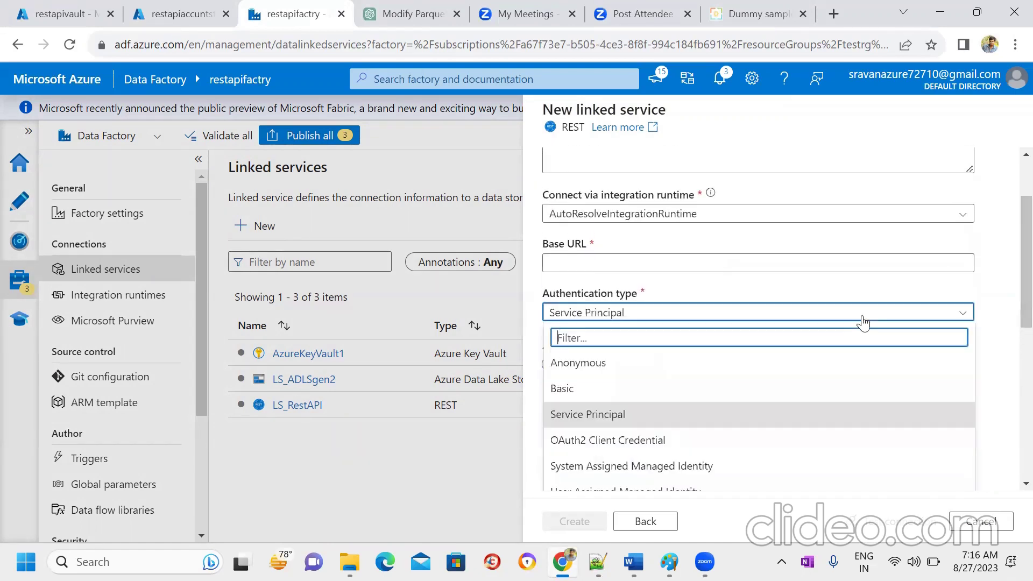
pyautogui.click(651, 438)
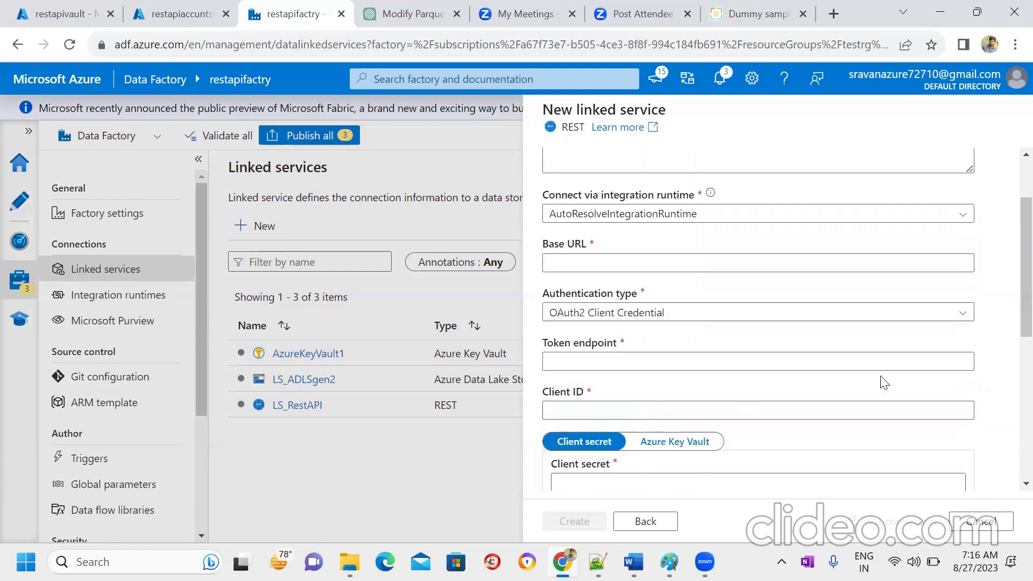
pyautogui.scroll(-5, 1010, 291)
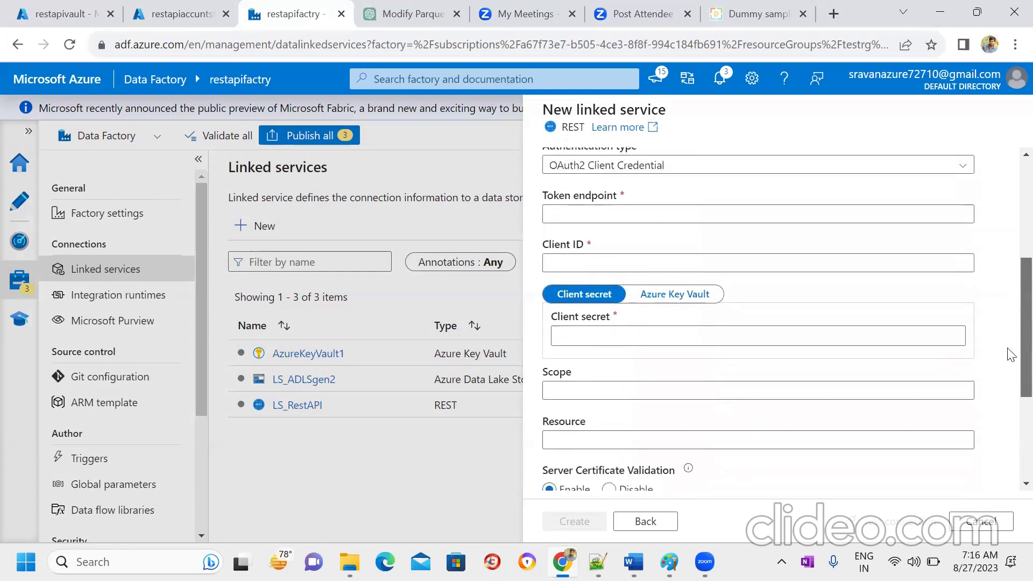
pyautogui.scroll(4, 1010, 299)
pyautogui.scroll(1, 1010, 302)
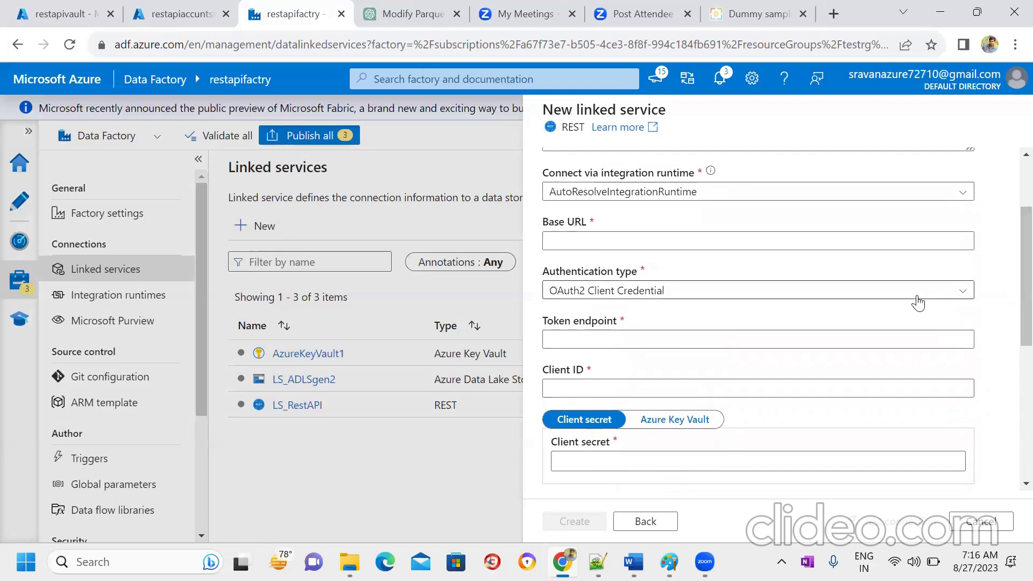
# Step: Try the User Assigned Managed Identity authentication type and review its fields, followed by System Assigned Managed Identity
pyautogui.click(899, 299)
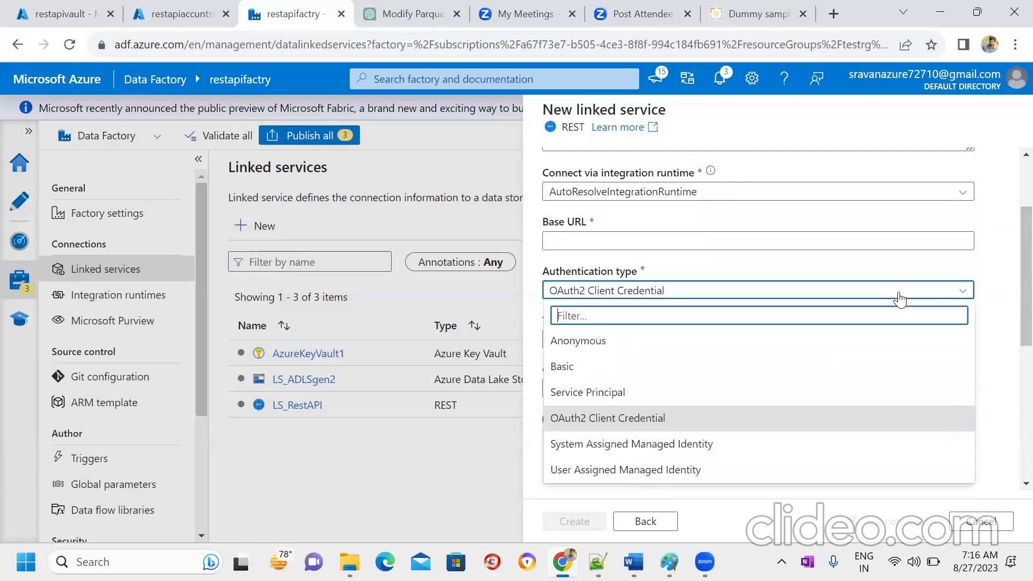
pyautogui.click(634, 470)
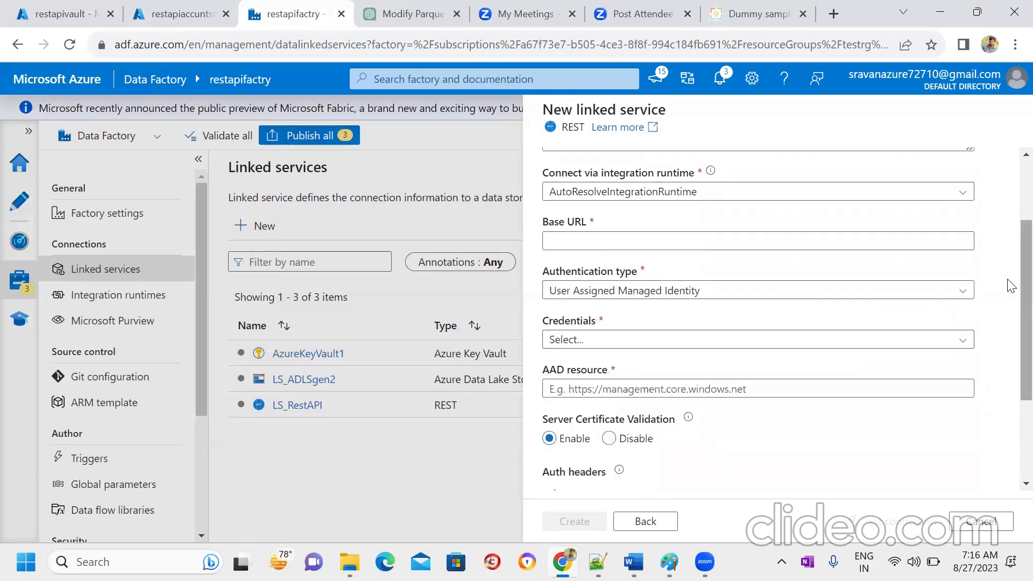
pyautogui.scroll(-3, 1010, 288)
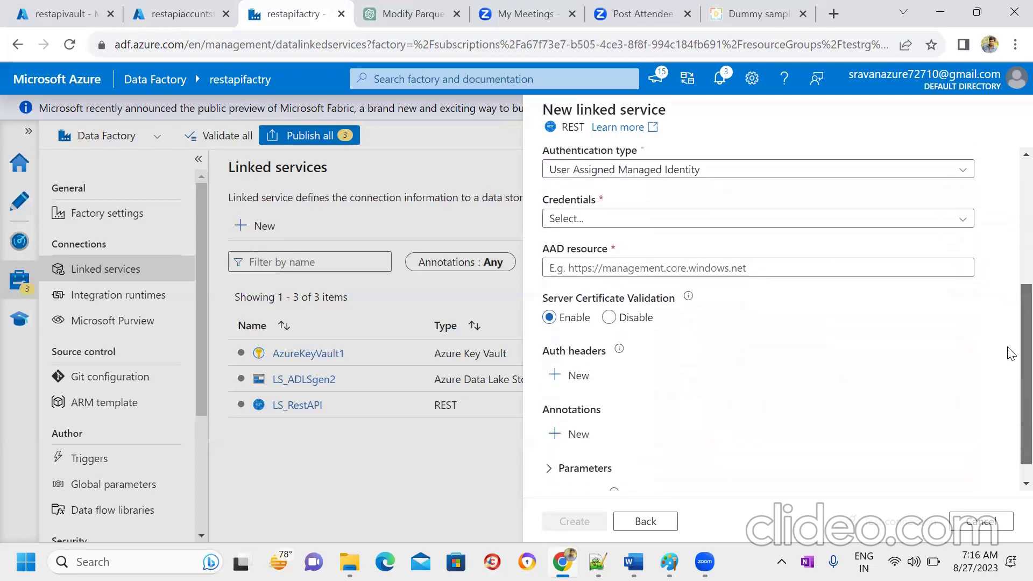
pyautogui.scroll(3, 1011, 288)
pyautogui.click(937, 318)
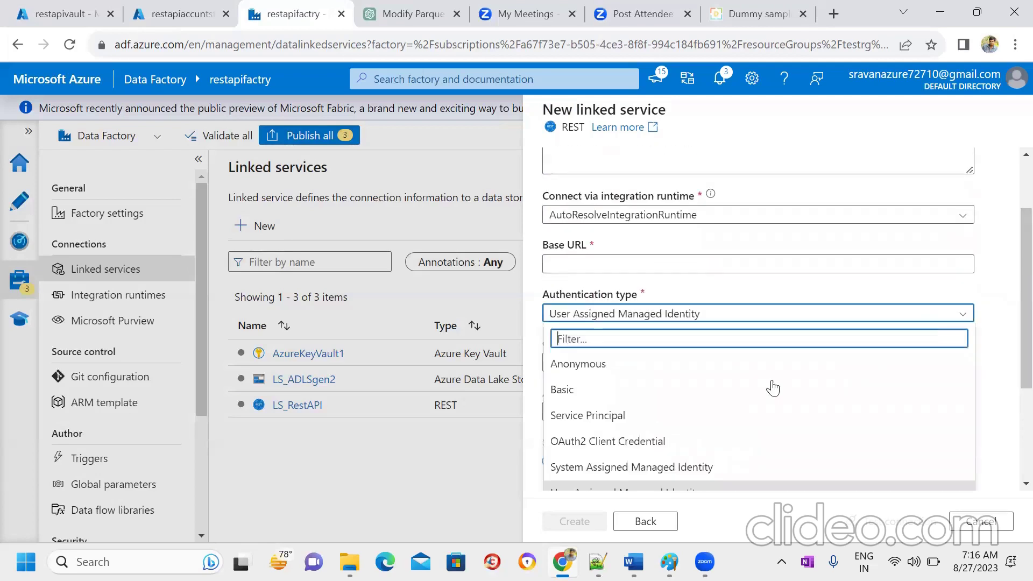
pyautogui.click(606, 474)
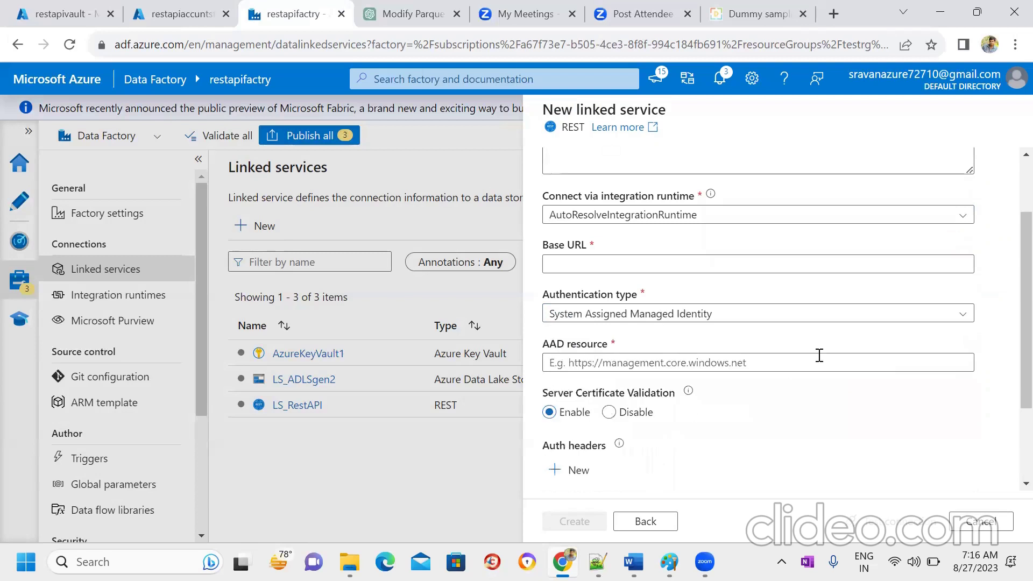
# Step: Set the authentication type to Basic and choose Azure Key Vault as the source of the password
pyautogui.click(911, 313)
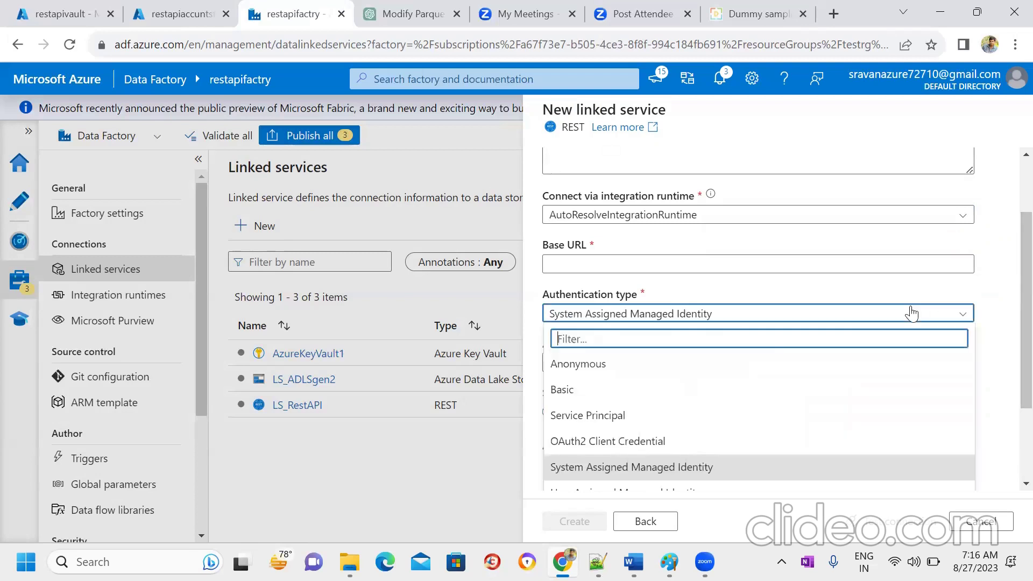
pyautogui.click(589, 398)
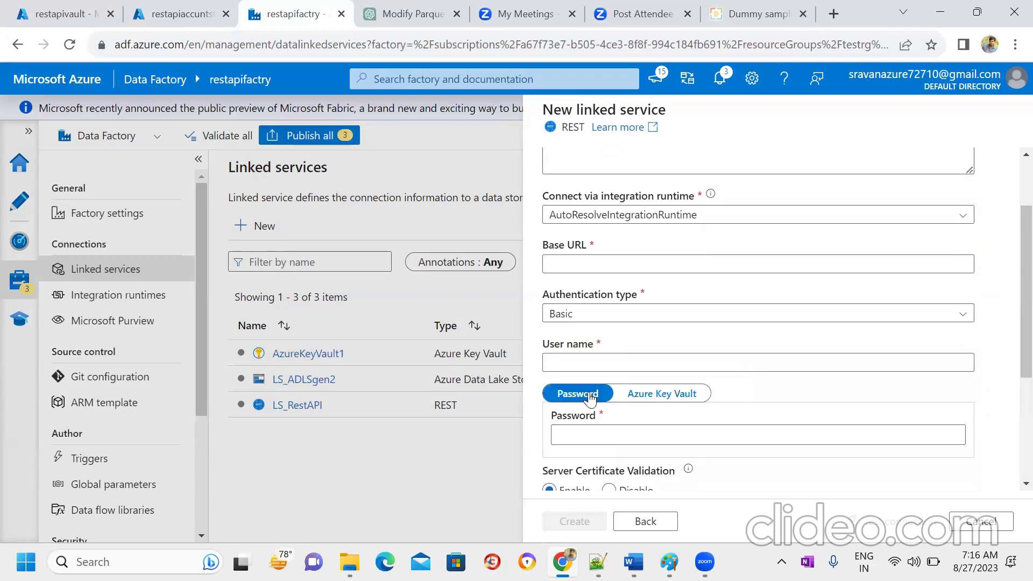
pyautogui.click(773, 364)
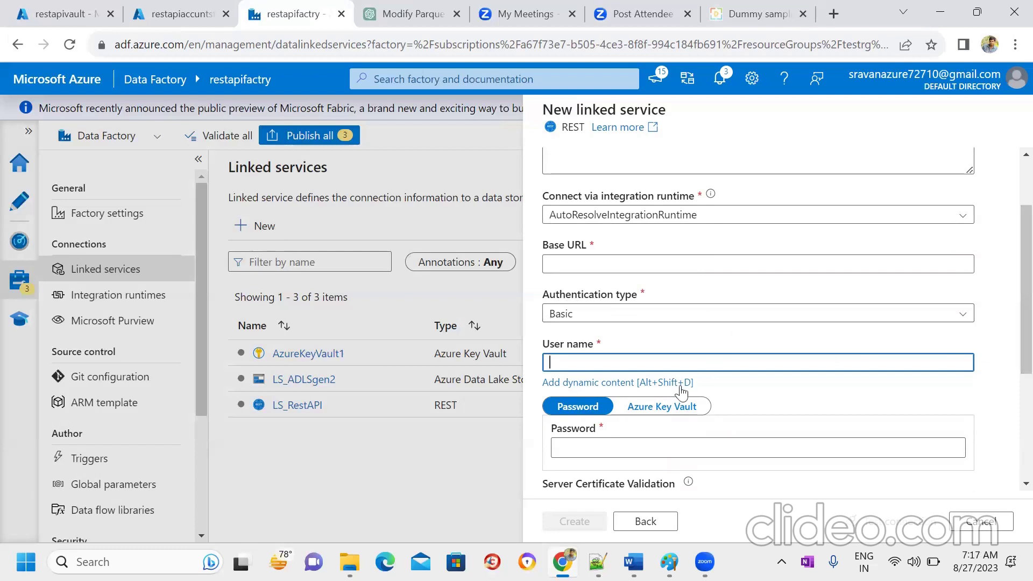
pyautogui.click(669, 409)
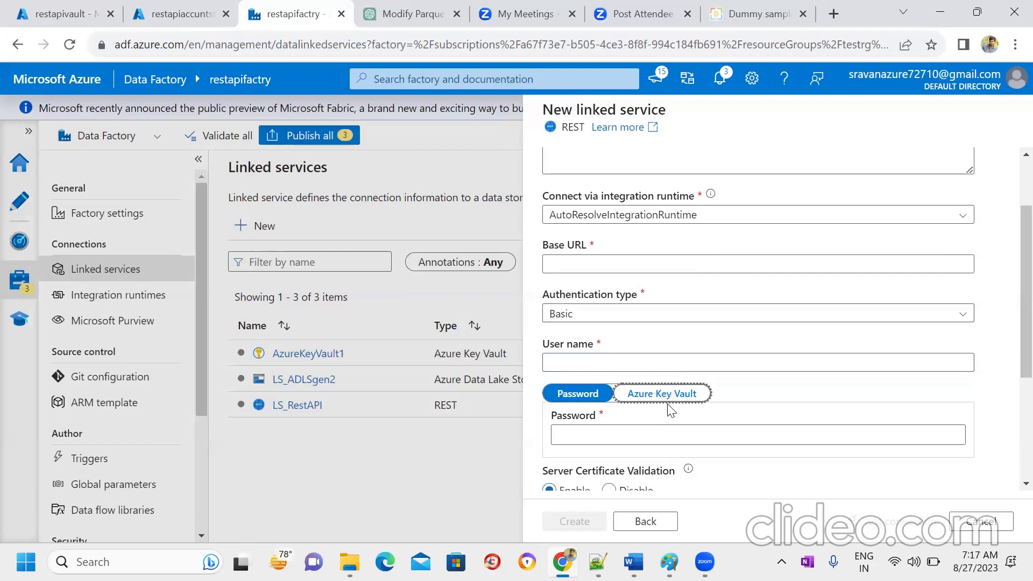
pyautogui.click(562, 363)
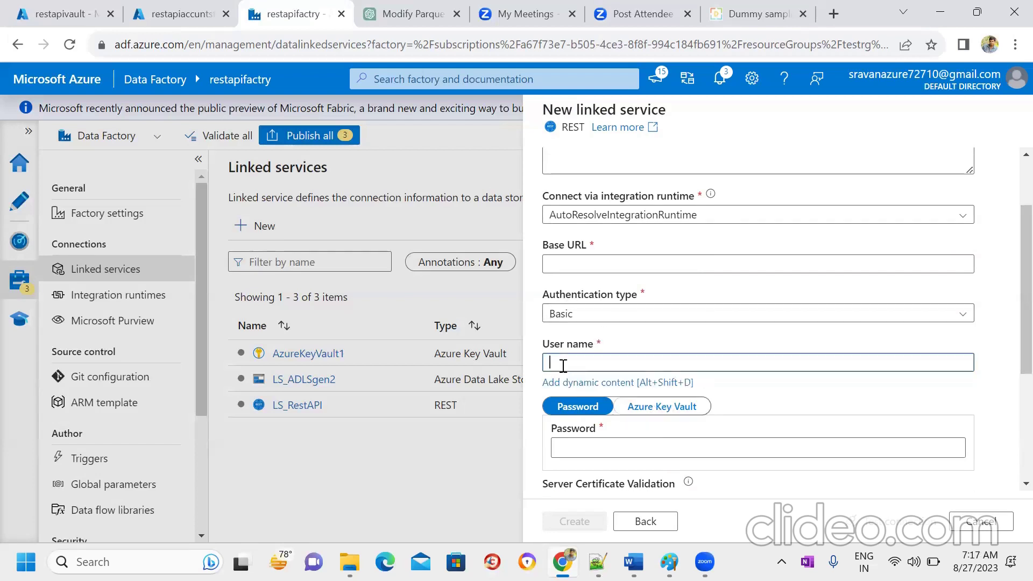
pyautogui.click(582, 447)
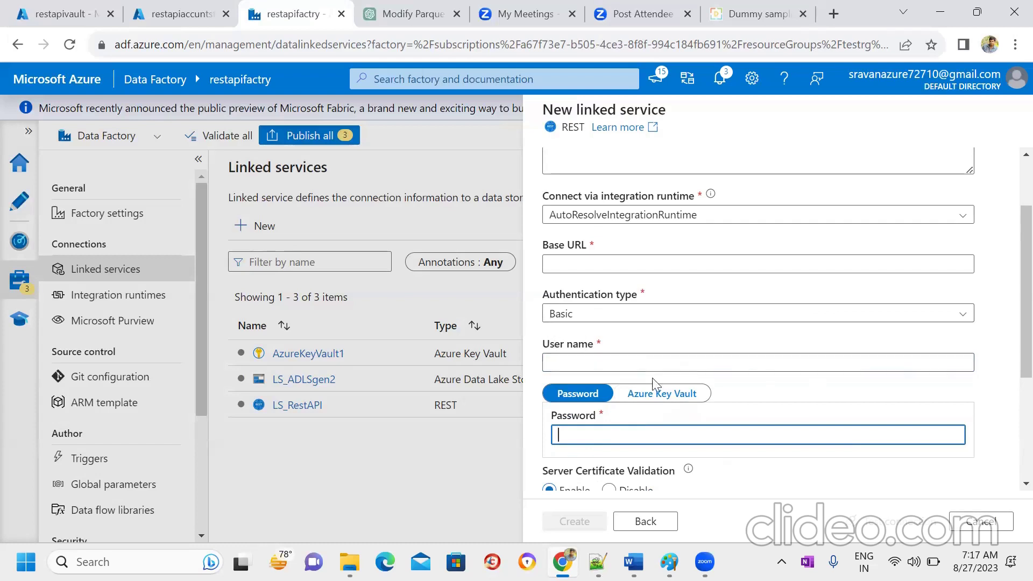
pyautogui.click(596, 363)
pyautogui.click(600, 445)
pyautogui.click(643, 393)
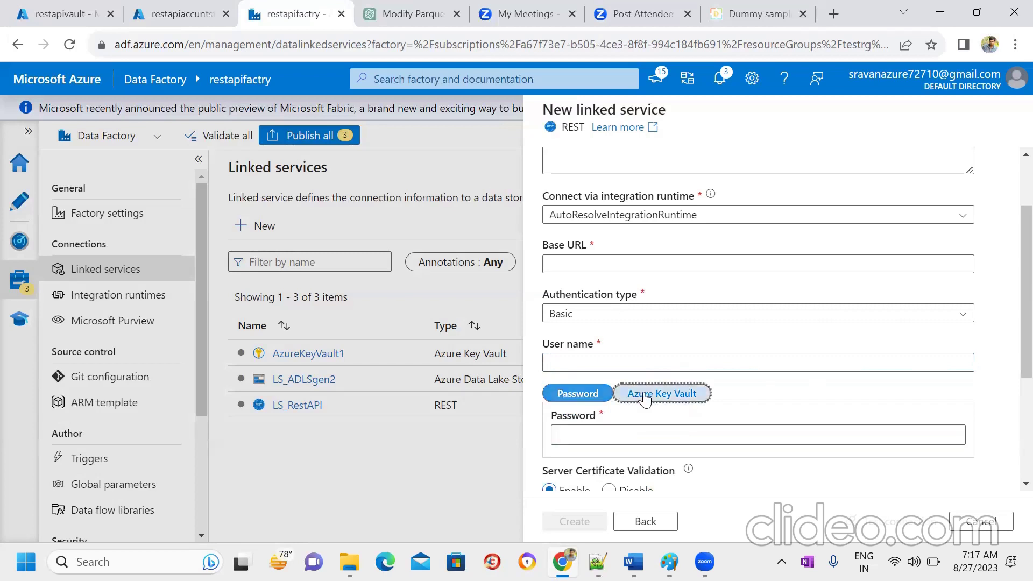
# Step: Review the Basic authentication fields and cancel the new REST linked service, discarding its changes
pyautogui.click(579, 364)
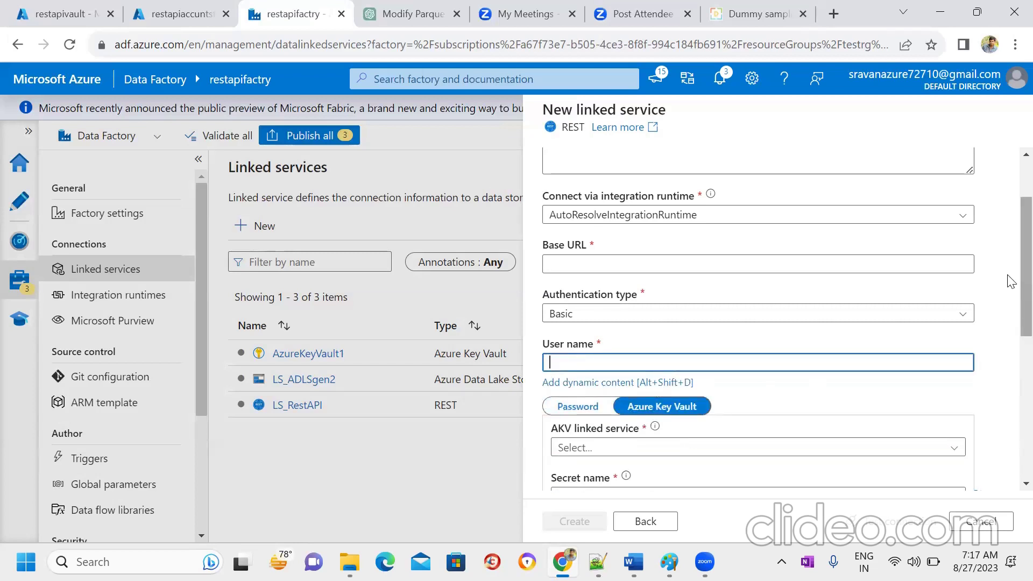
pyautogui.scroll(-5, 1011, 282)
pyautogui.scroll(5, 1011, 431)
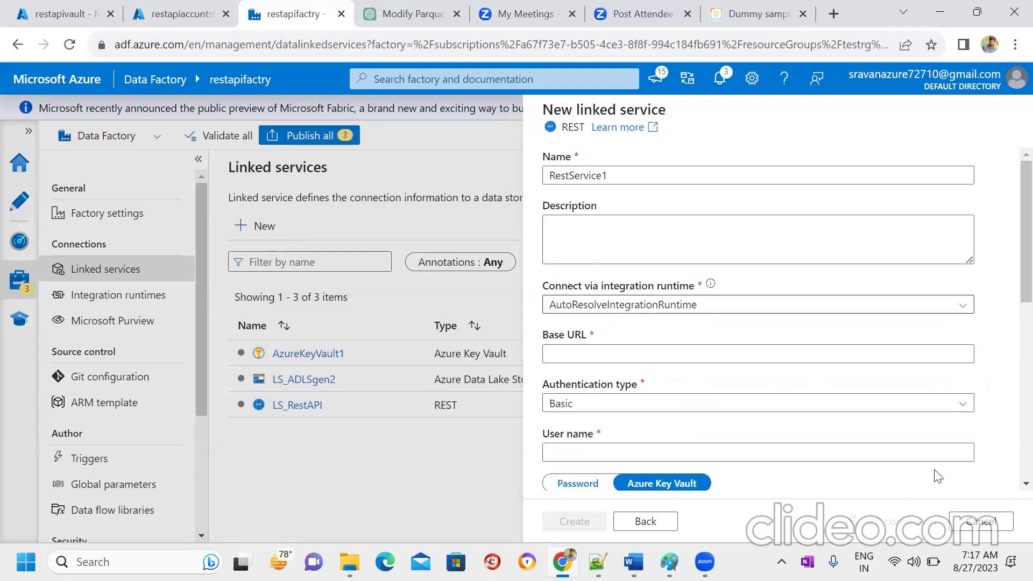
pyautogui.click(992, 526)
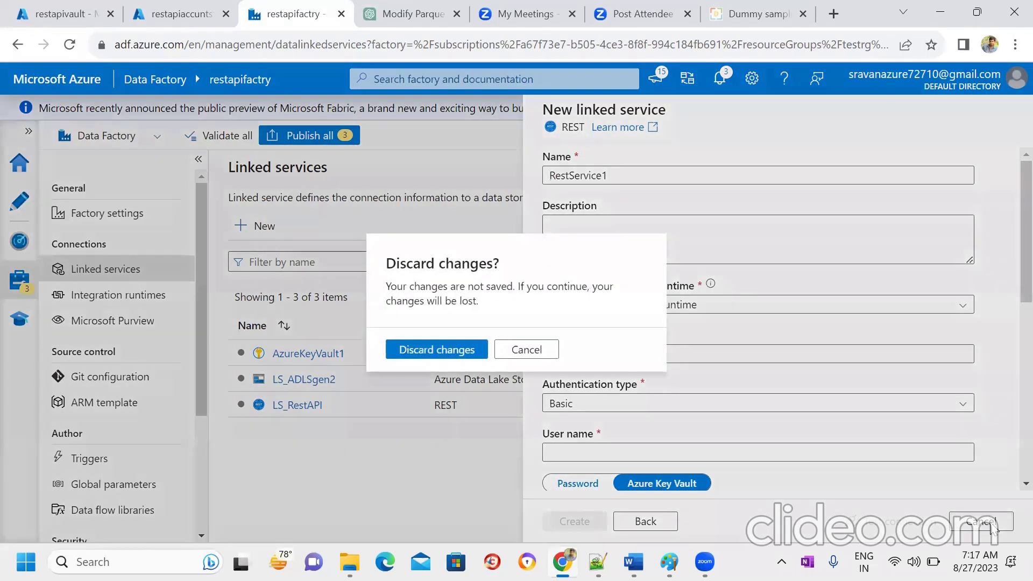
pyautogui.click(406, 350)
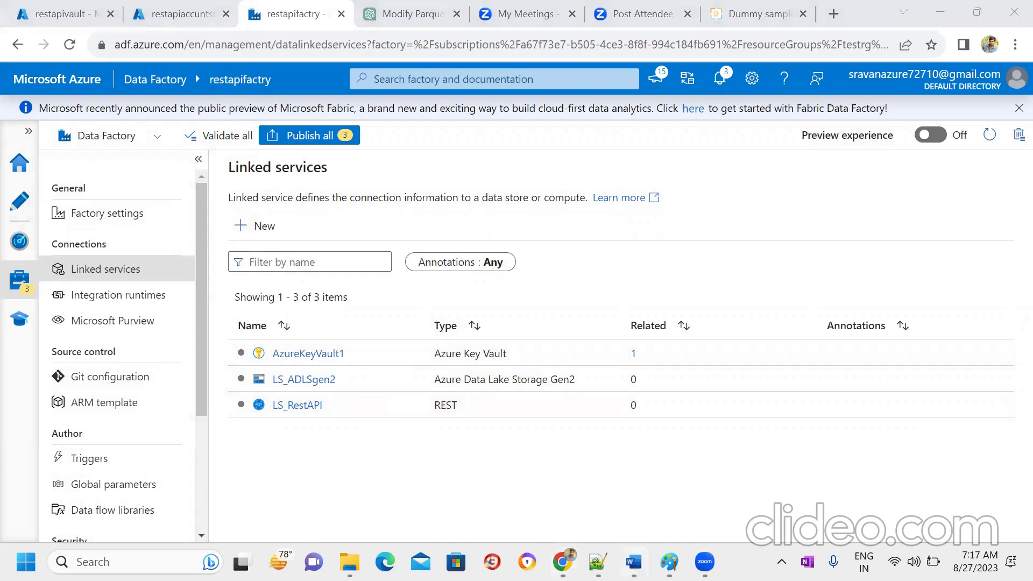
# Step: Switch to the Word notes, examine the ForEach and copy activity diagram, and return to the data factory
pyautogui.hotkey('alt', 'Tab')
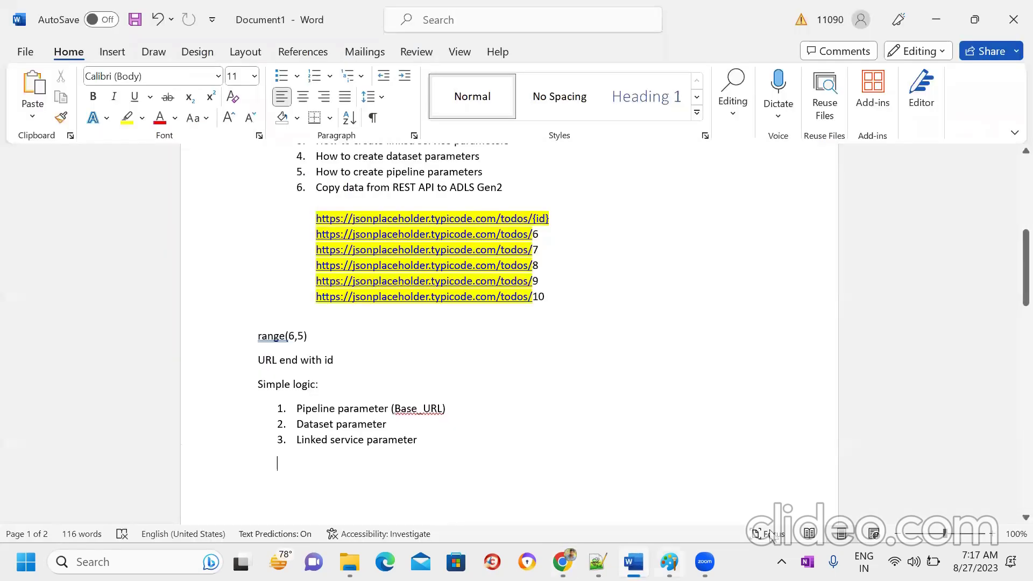
pyautogui.moveTo(1009, 265); pyautogui.dragTo(1007, 374)
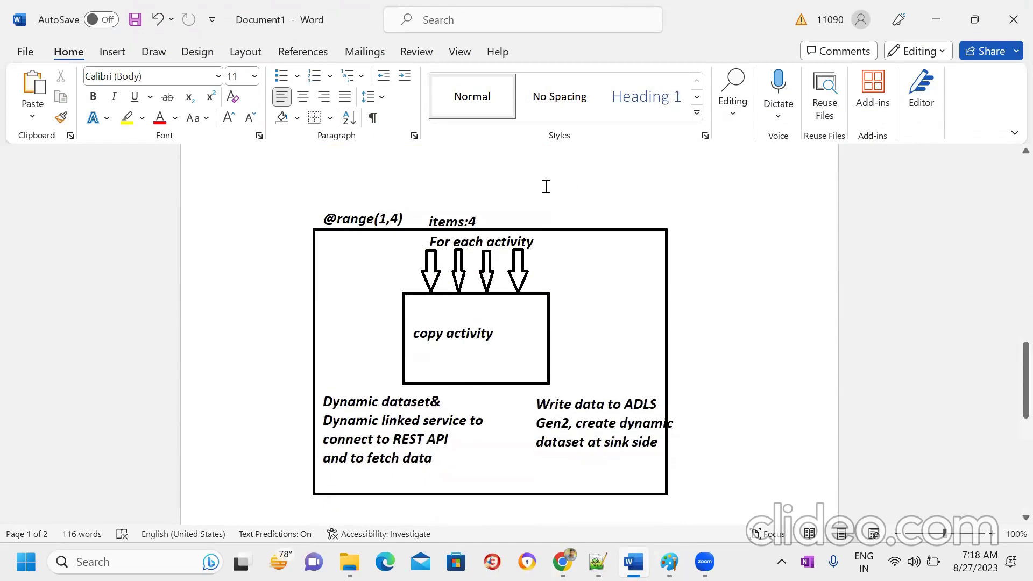
pyautogui.click(938, 22)
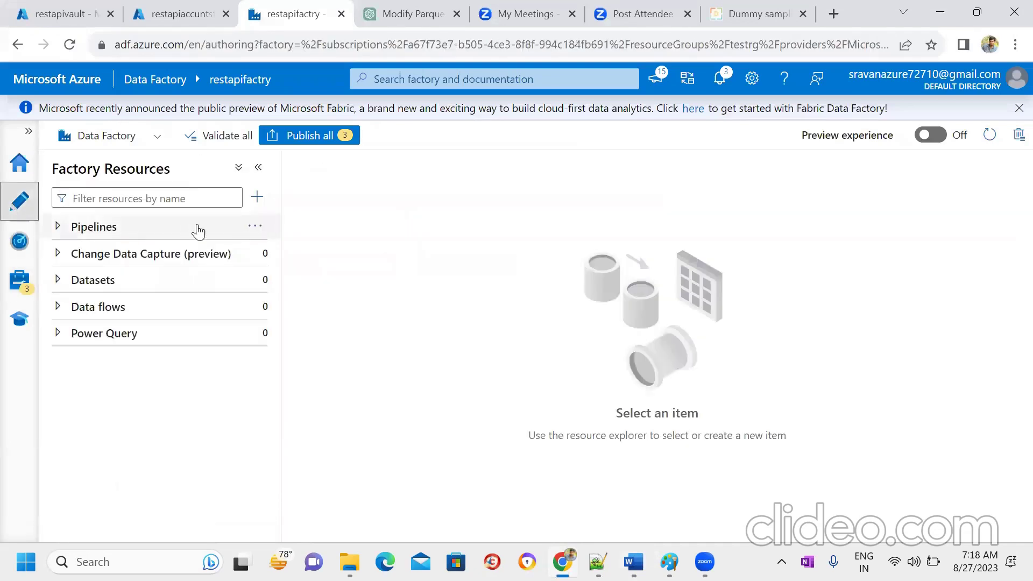
# Step: Create a new pipeline and name it PL_RESTAPIs_Data
pyautogui.click(255, 226)
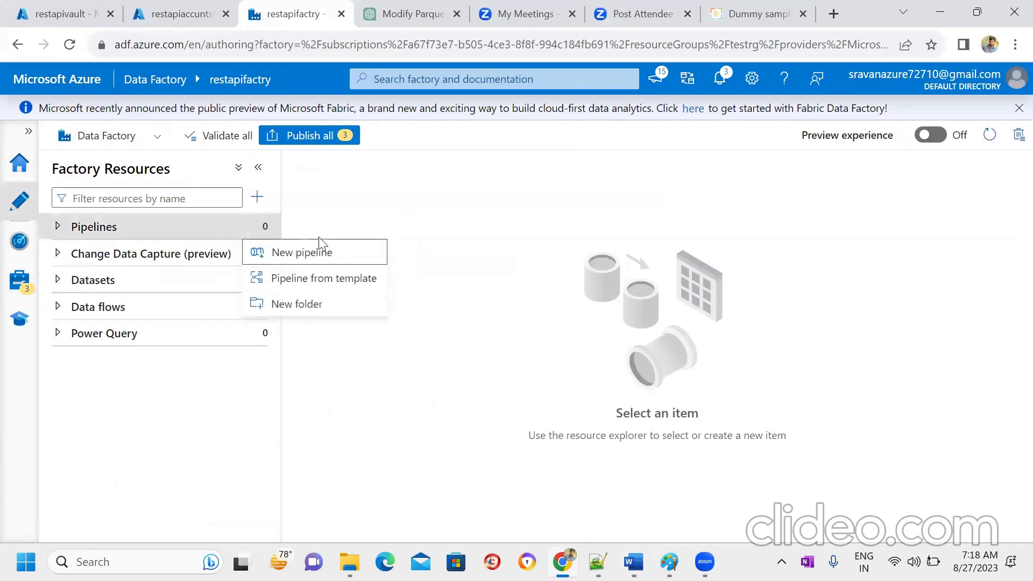
pyautogui.click(321, 252)
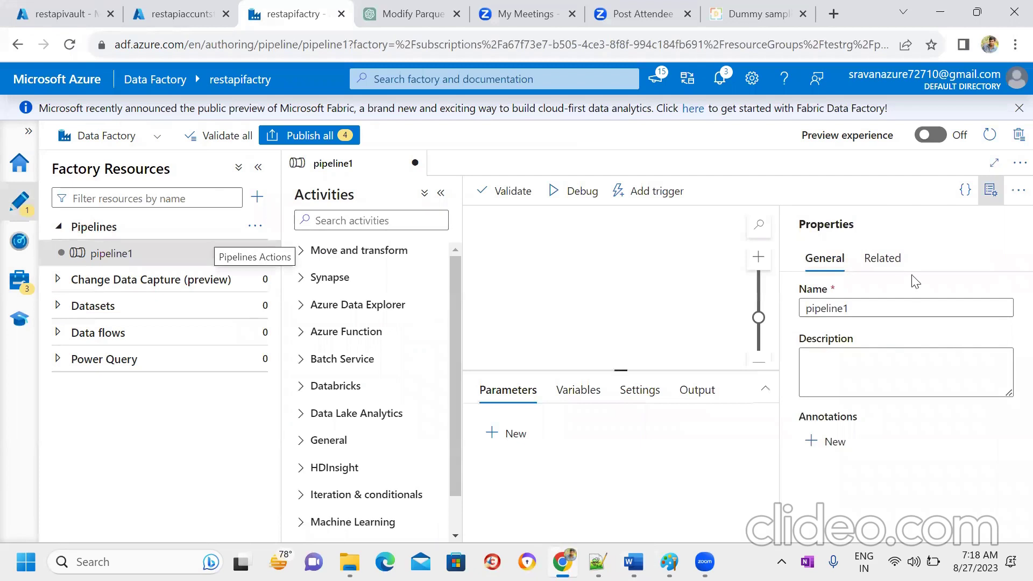
pyautogui.click(877, 304)
pyautogui.doubleClick(877, 304)
pyautogui.press('BackSpace')
pyautogui.write('PL')
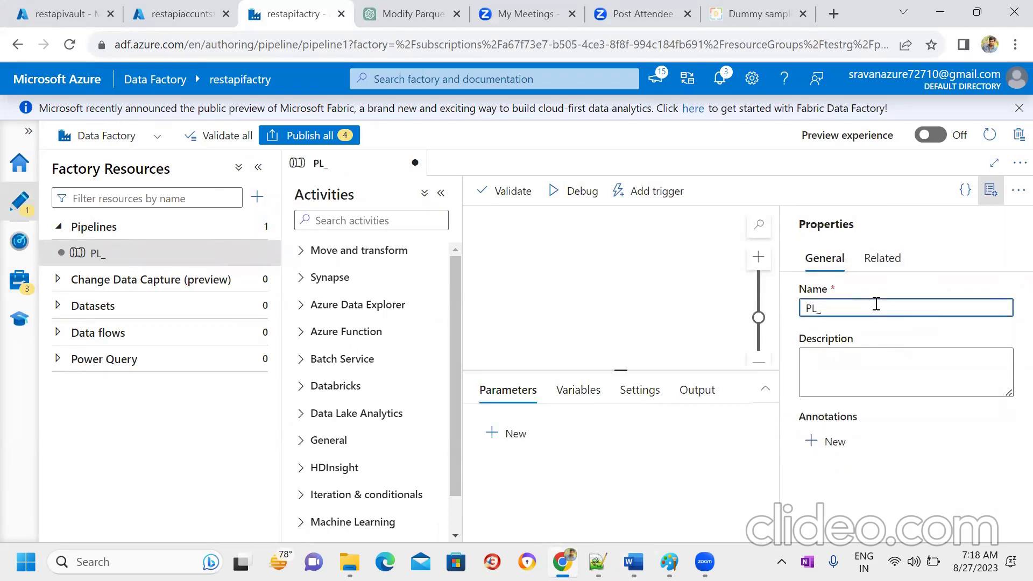
pyautogui.write('_Res')
pyautogui.press('BackSpace')
pyautogui.press('BackSpace')
pyautogui.write("ESTAPI's")
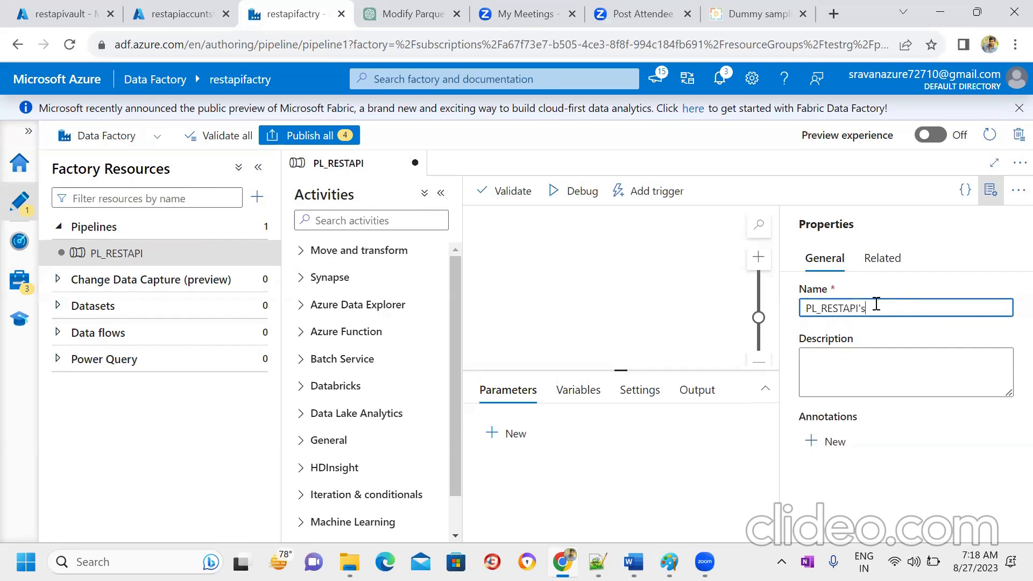
pyautogui.write('_Data')
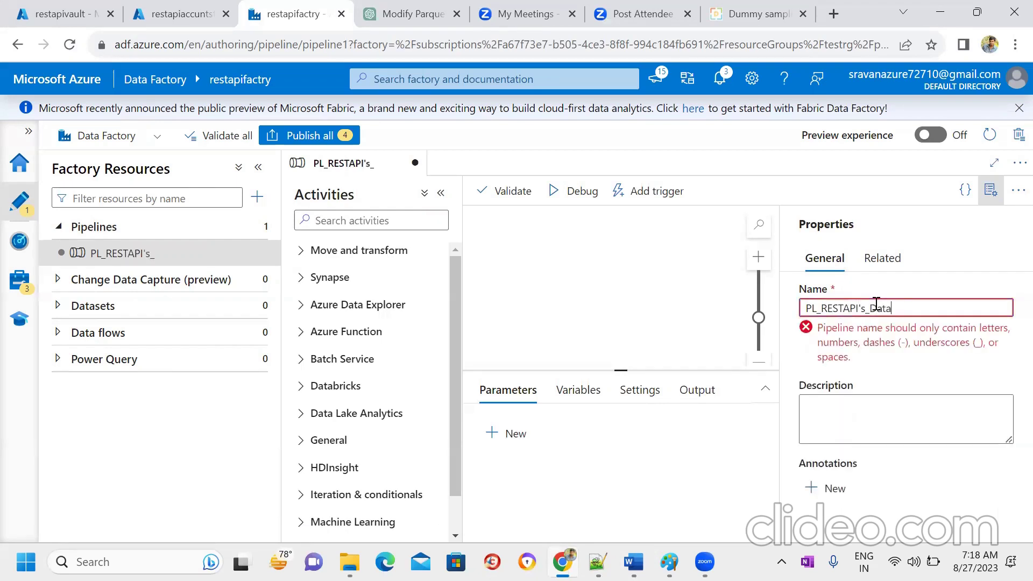
pyautogui.click(862, 307)
pyautogui.press('BackSpace')
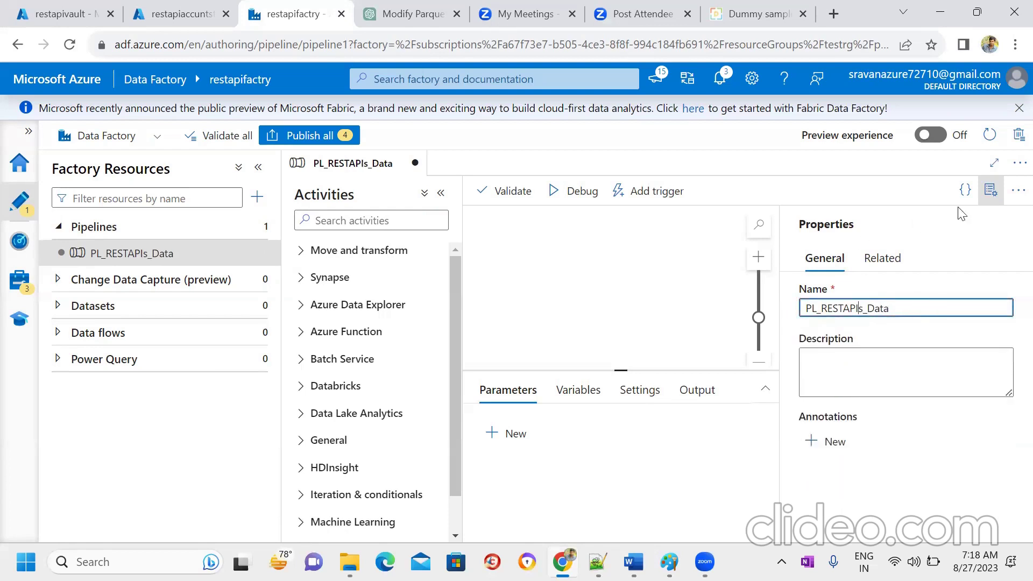
# Step: Close the pipeline properties and add a ForEach activity to the pipeline canvas
pyautogui.click(991, 191)
pyautogui.click(375, 221)
pyautogui.write('for')
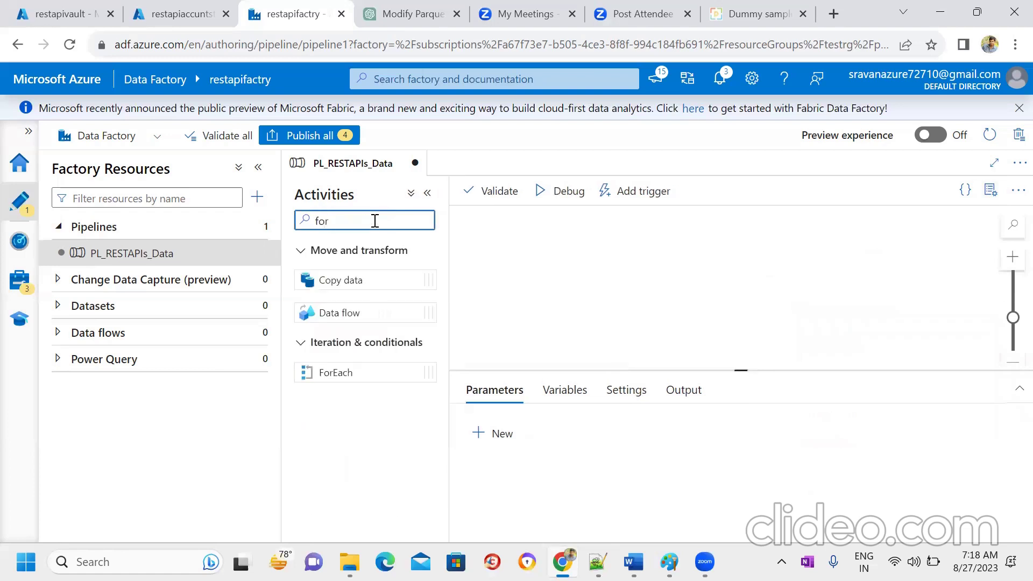
pyautogui.moveTo(341, 372); pyautogui.dragTo(648, 284)
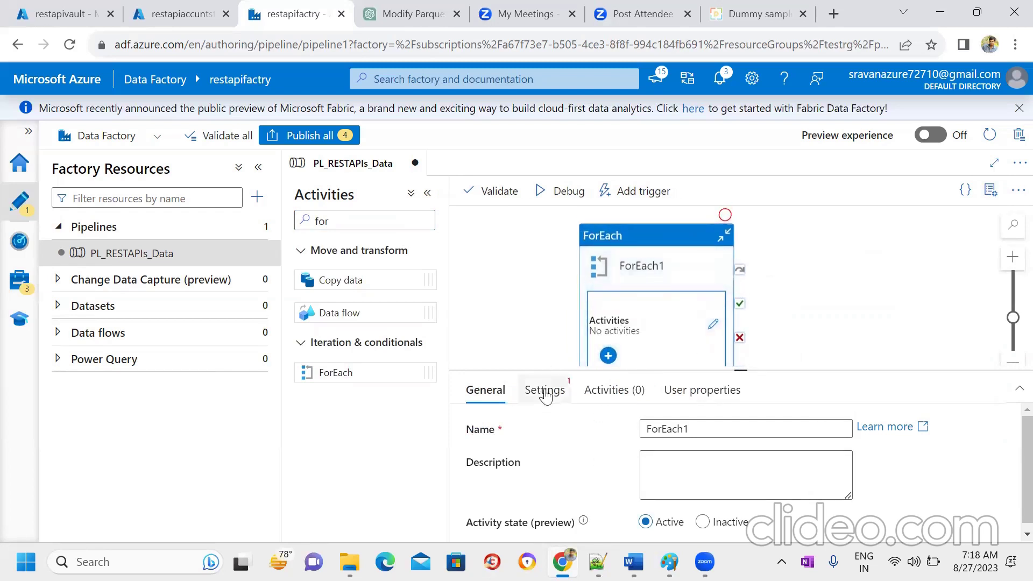
# Step: Open the ForEach activity's settings and bring up the expression builder for its Items property
pyautogui.click(545, 390)
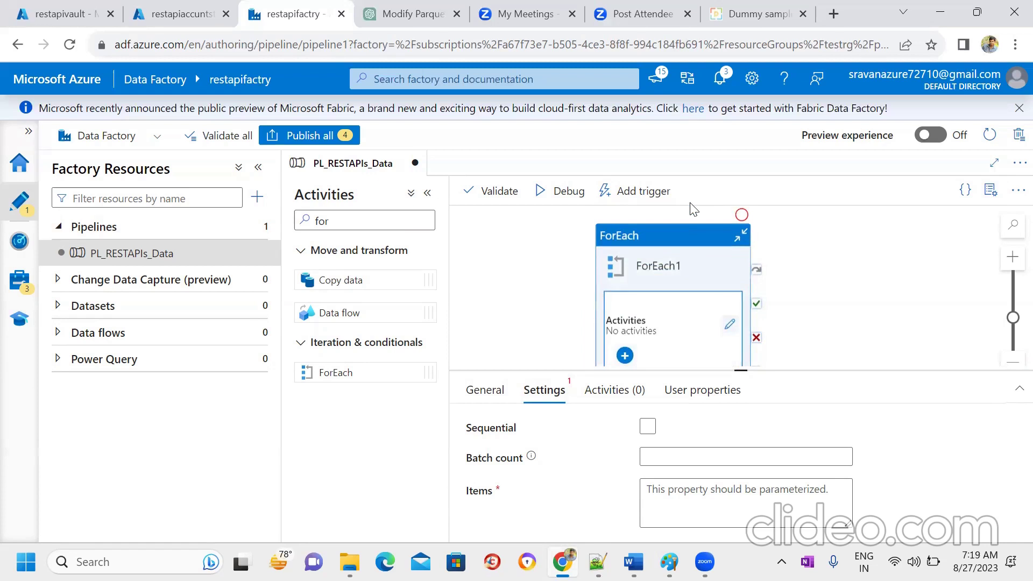
pyautogui.click(648, 428)
pyautogui.click(649, 433)
pyautogui.click(704, 503)
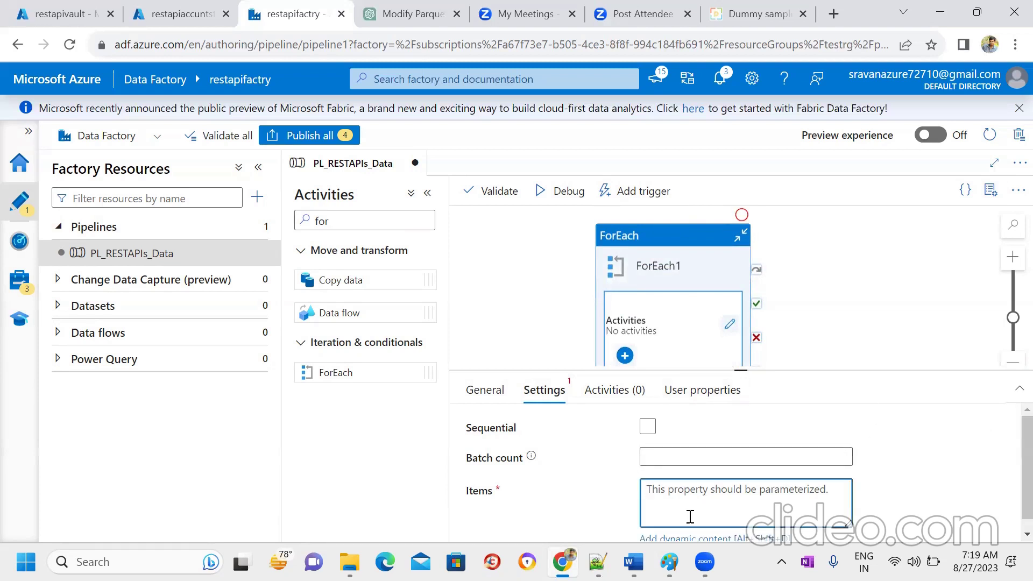
pyautogui.click(680, 539)
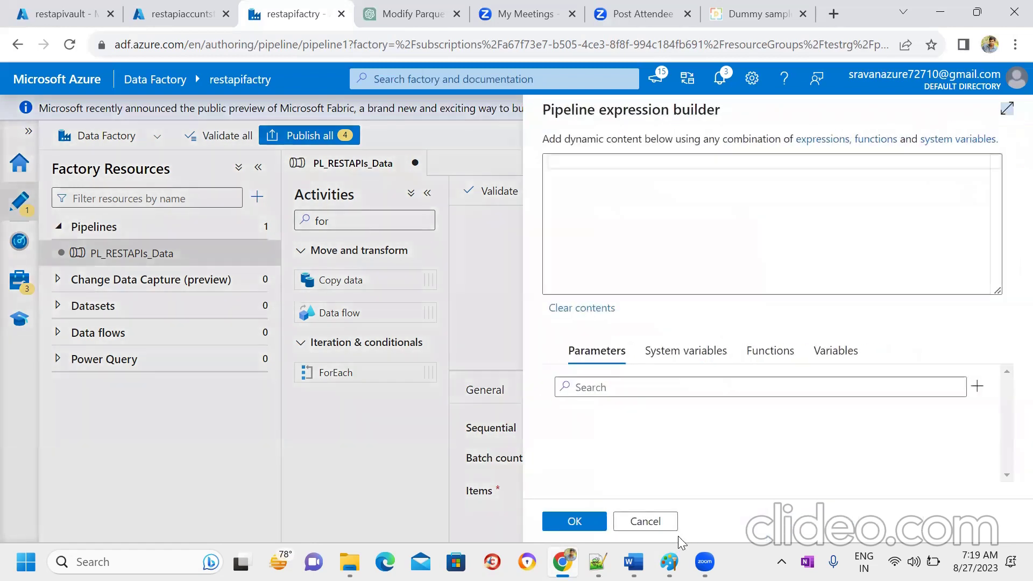
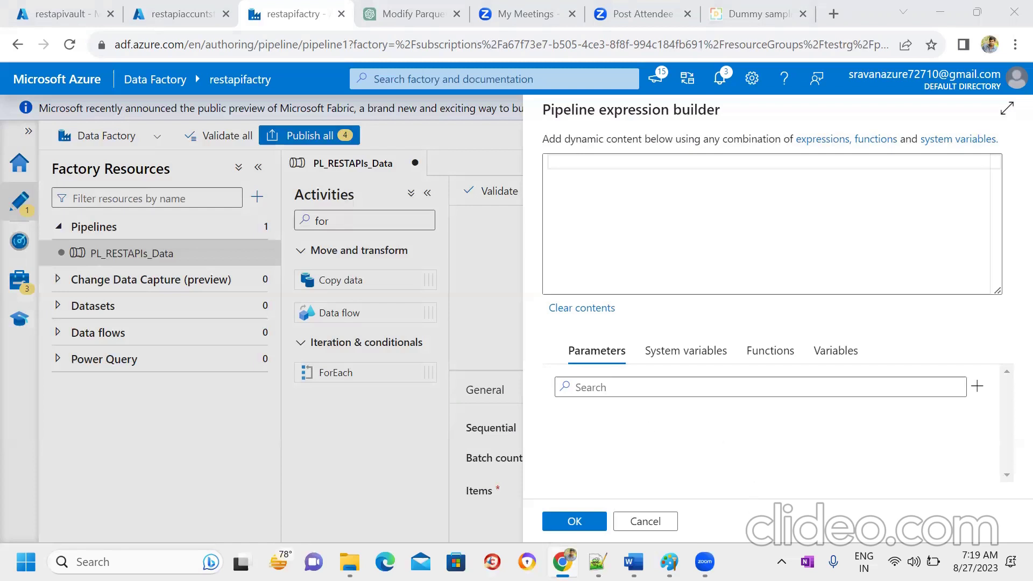
# Step: Switch to the Word notes, check the range expression above the ForEach diagram, and return to the data factory
pyautogui.click(634, 562)
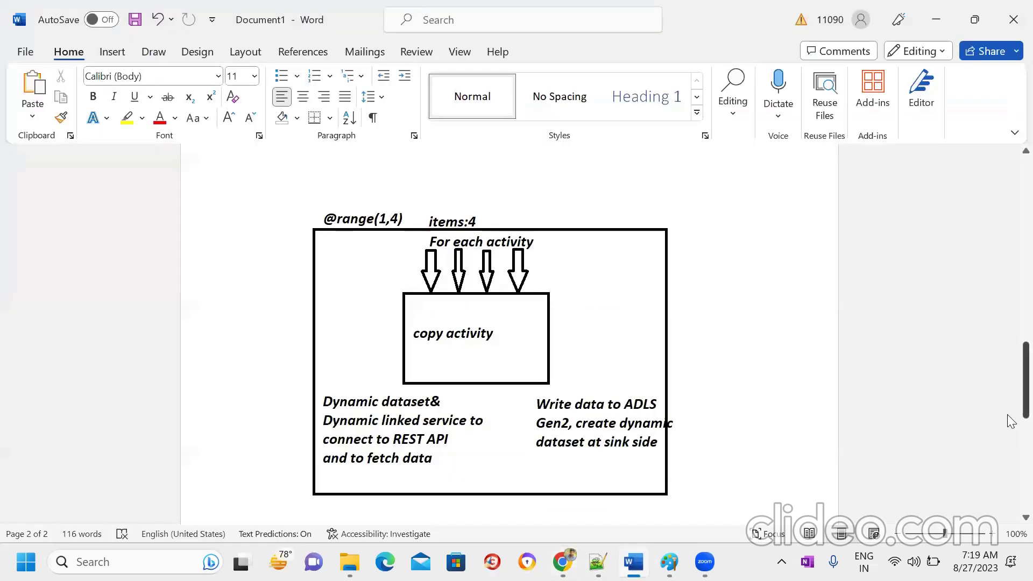
pyautogui.scroll(10, 1007, 383)
pyautogui.scroll(-7, 1008, 303)
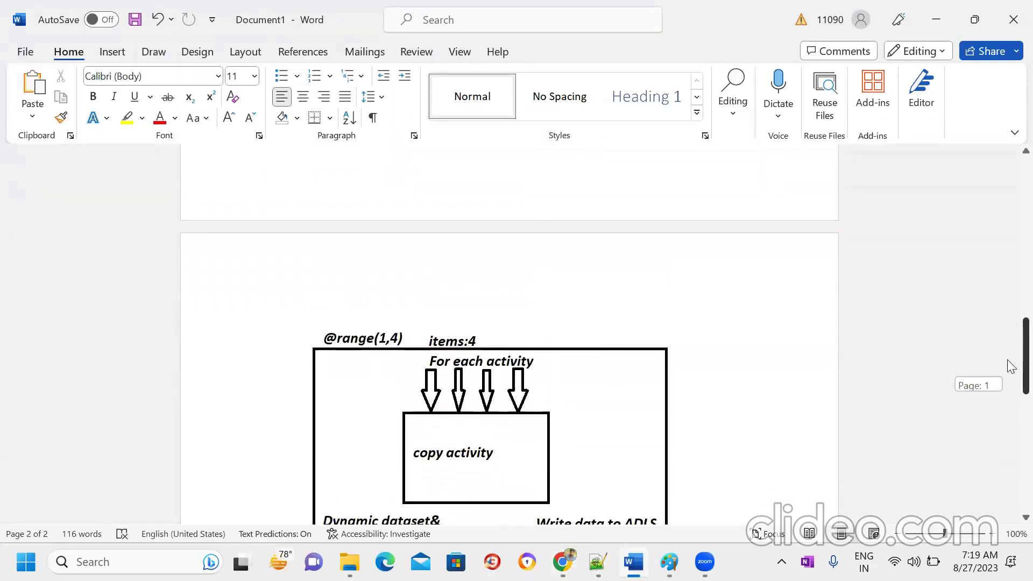
pyautogui.click(397, 339)
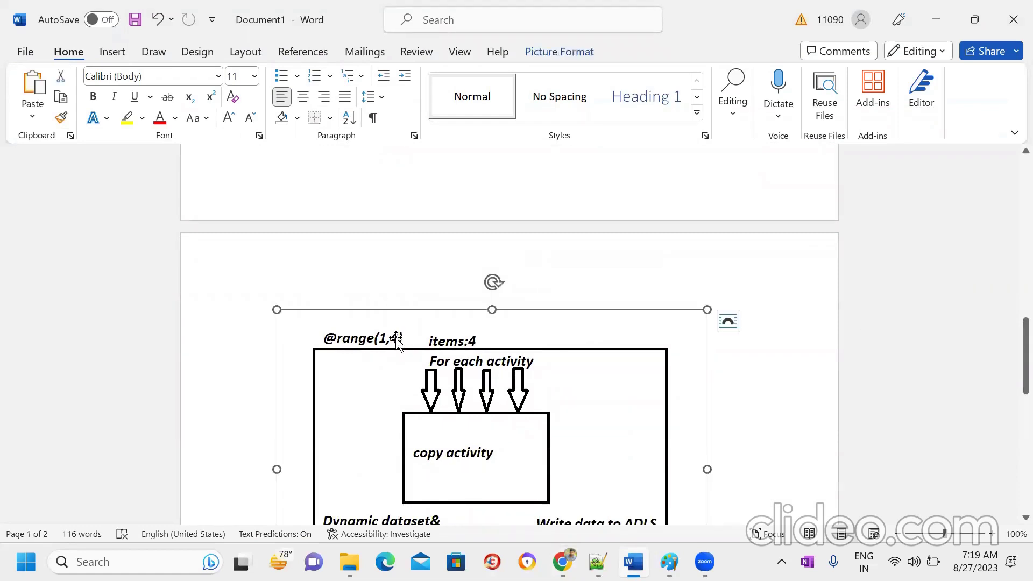
pyautogui.click(939, 21)
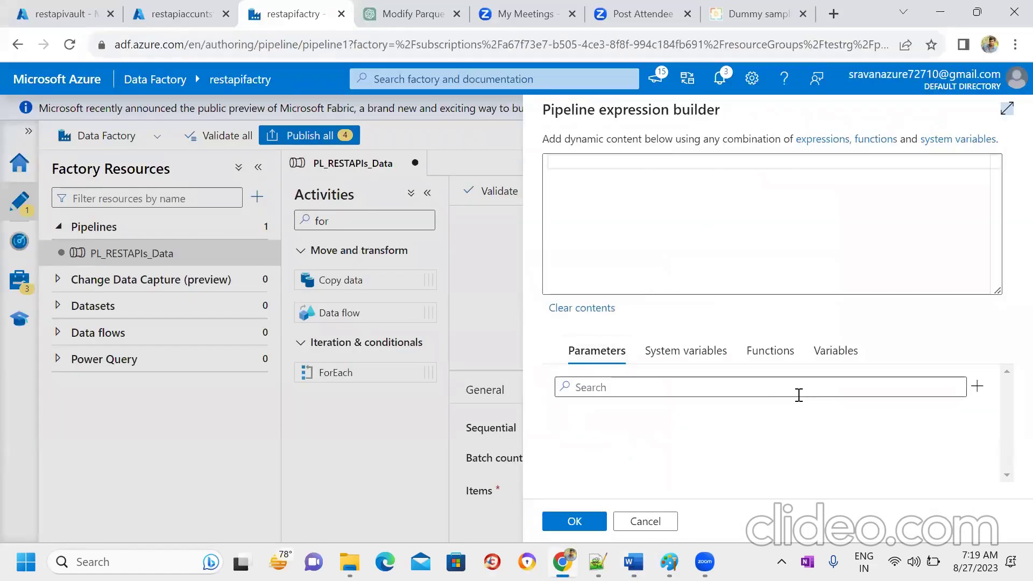
# Step: Find the range function in the expression builder and insert it into the Items expression
pyautogui.click(774, 350)
pyautogui.click(719, 387)
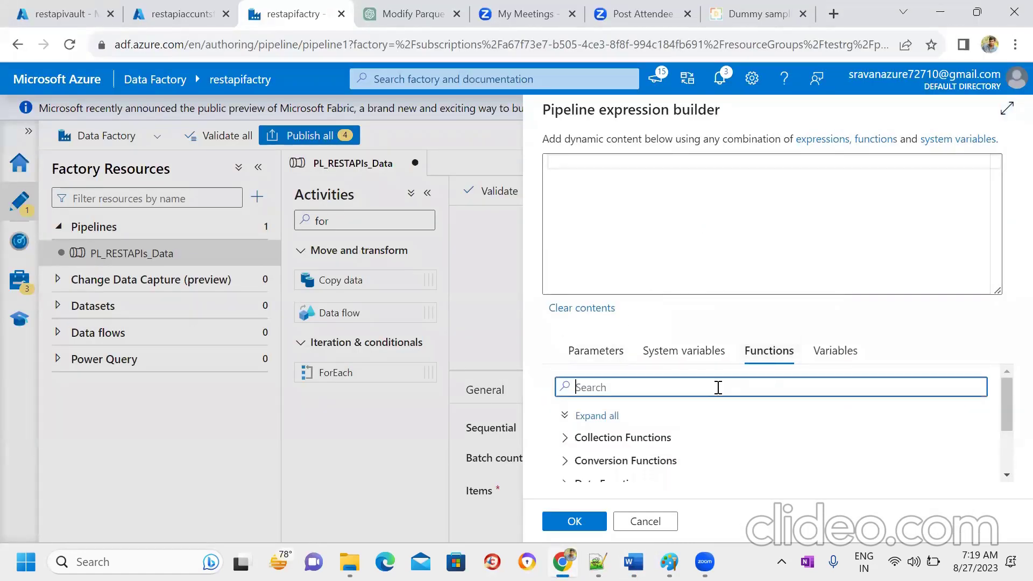
pyautogui.write('range')
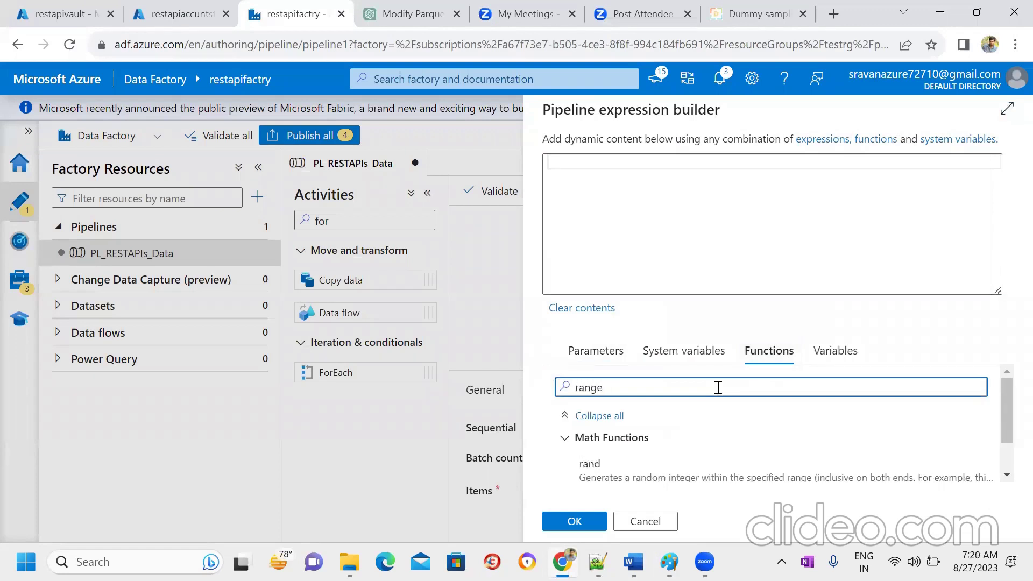
pyautogui.scroll(-1, 1007, 460)
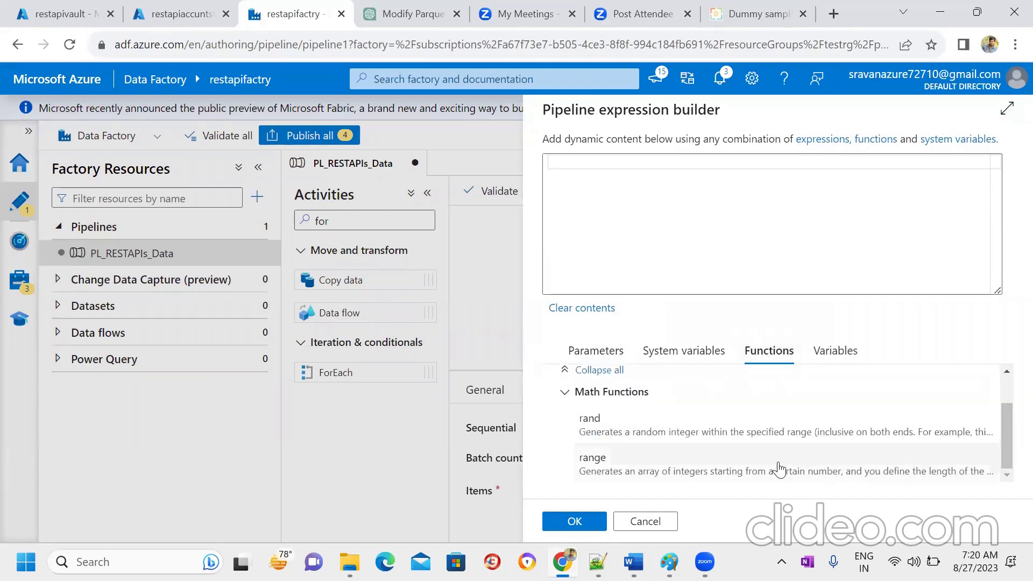
pyautogui.click(758, 471)
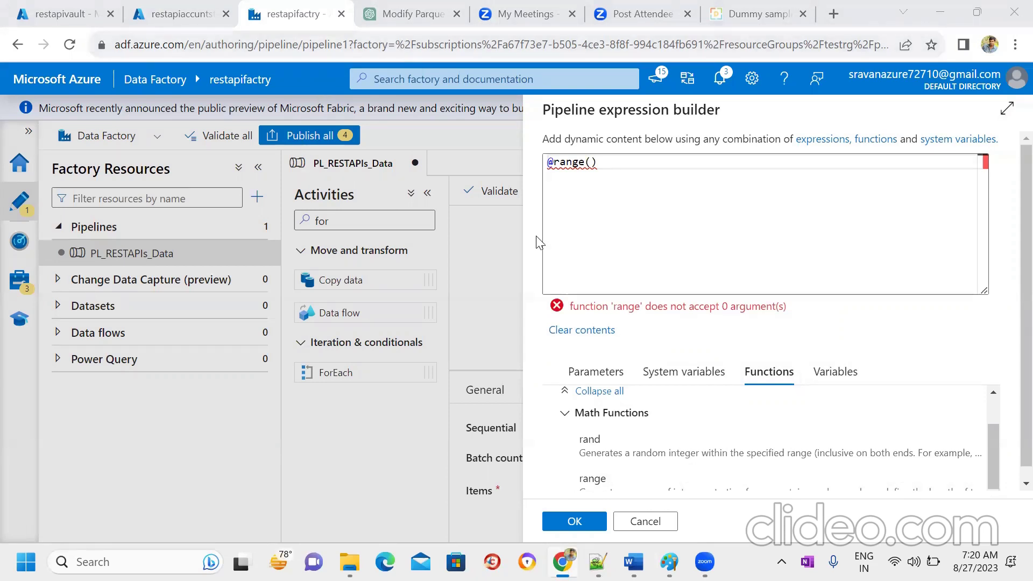
pyautogui.hotkey('alt', 'Tab')
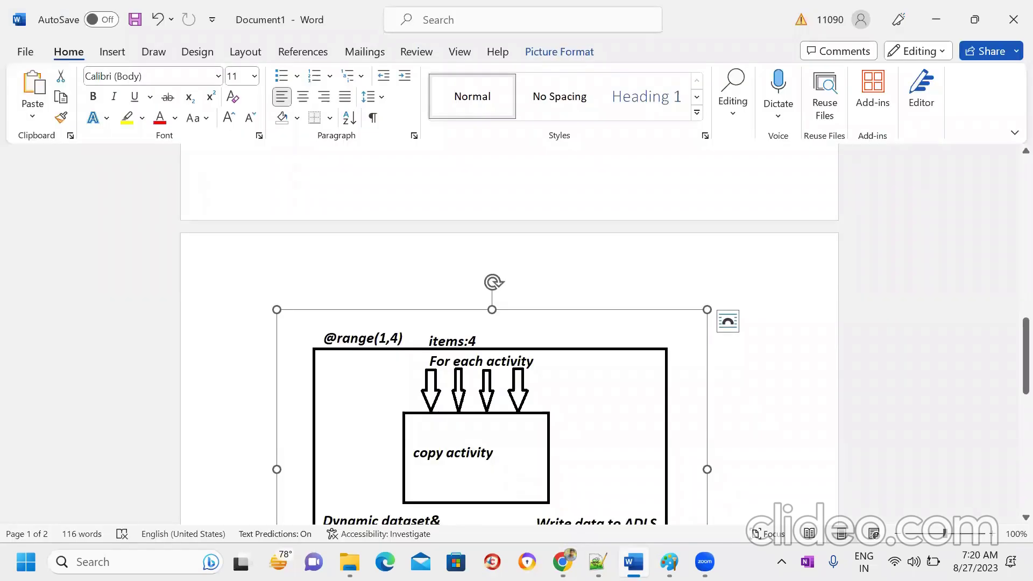
pyautogui.hotkey('alt', 'Tab')
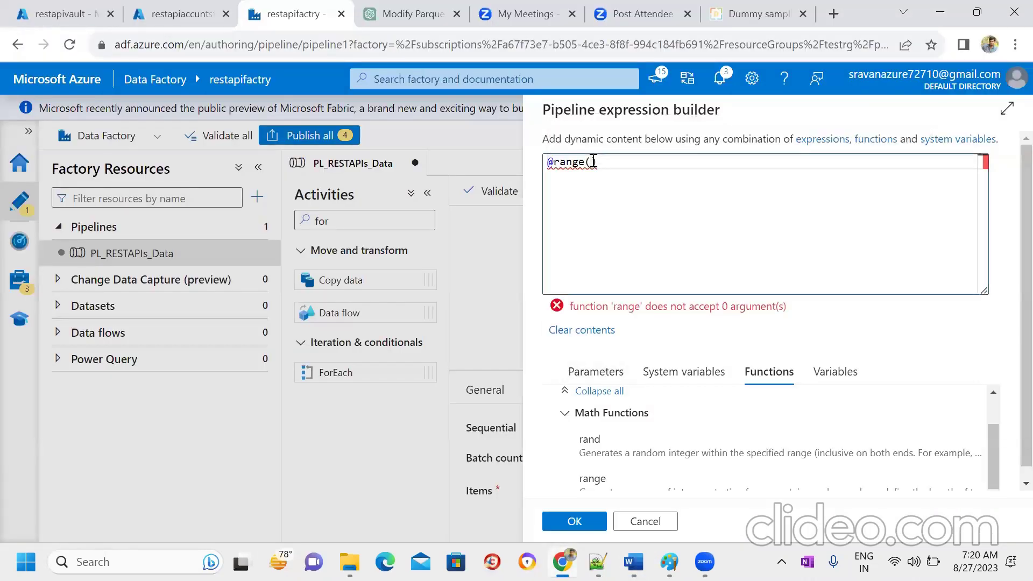
pyautogui.write('1,5')
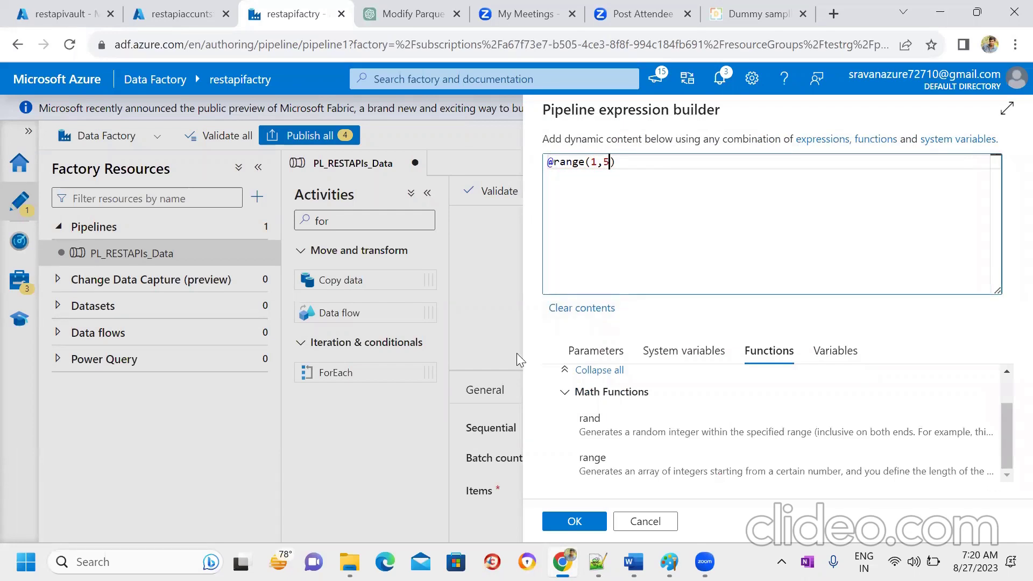
pyautogui.click(573, 520)
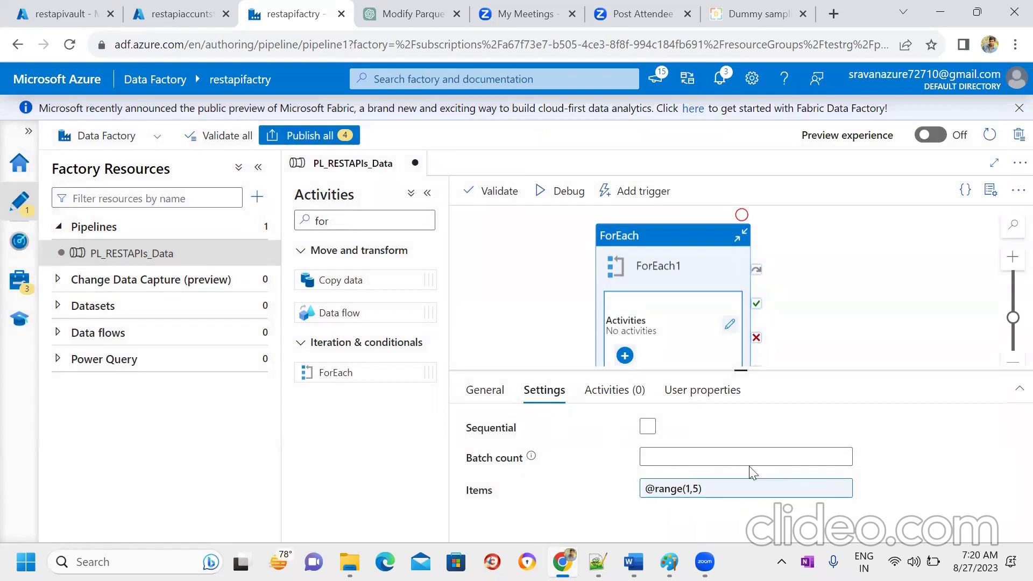
# Step: Open the ForEach activity's inner canvas and add a Copy data activity to it
pyautogui.click(729, 327)
pyautogui.click(353, 223)
pyautogui.press('BackSpace')
pyautogui.press('BackSpace')
pyautogui.press('BackSpace')
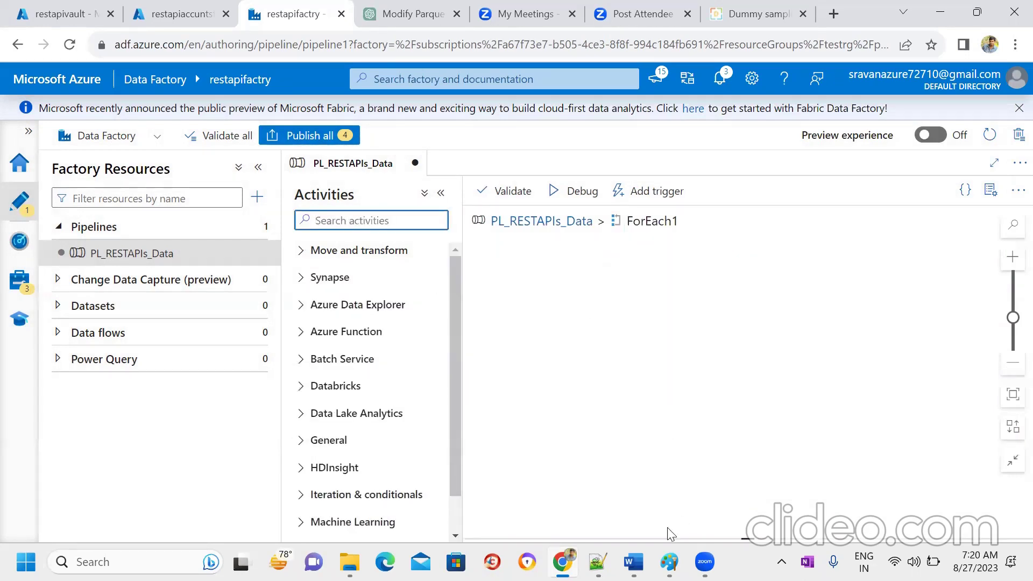
pyautogui.click(634, 561)
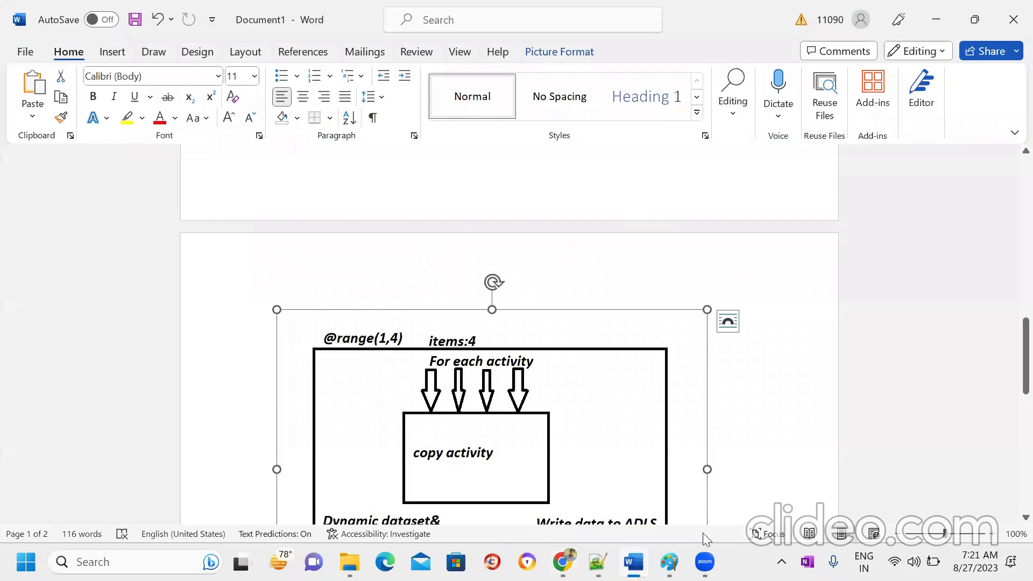
pyautogui.hotkey('alt', 'Tab')
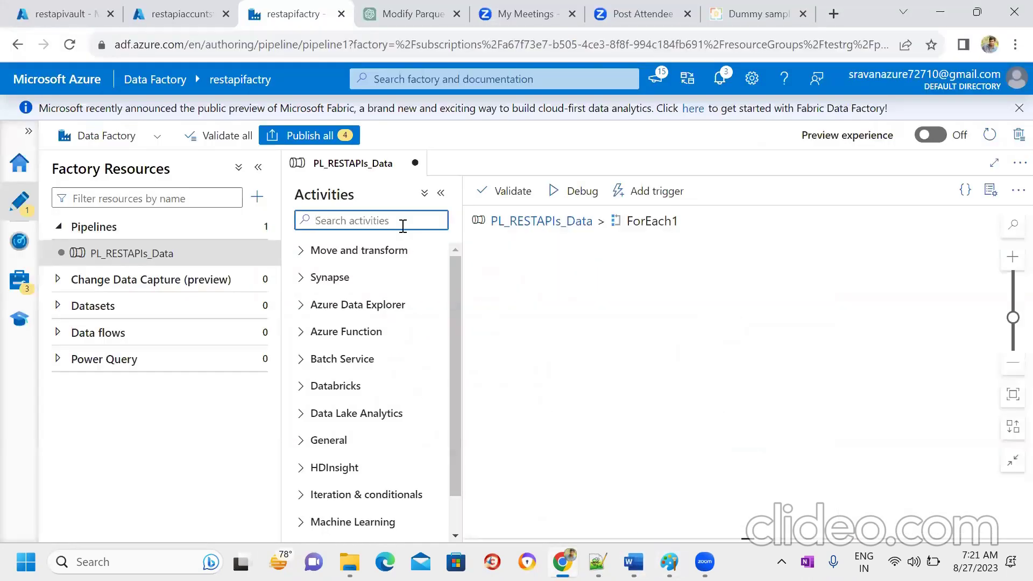
pyautogui.write('copy')
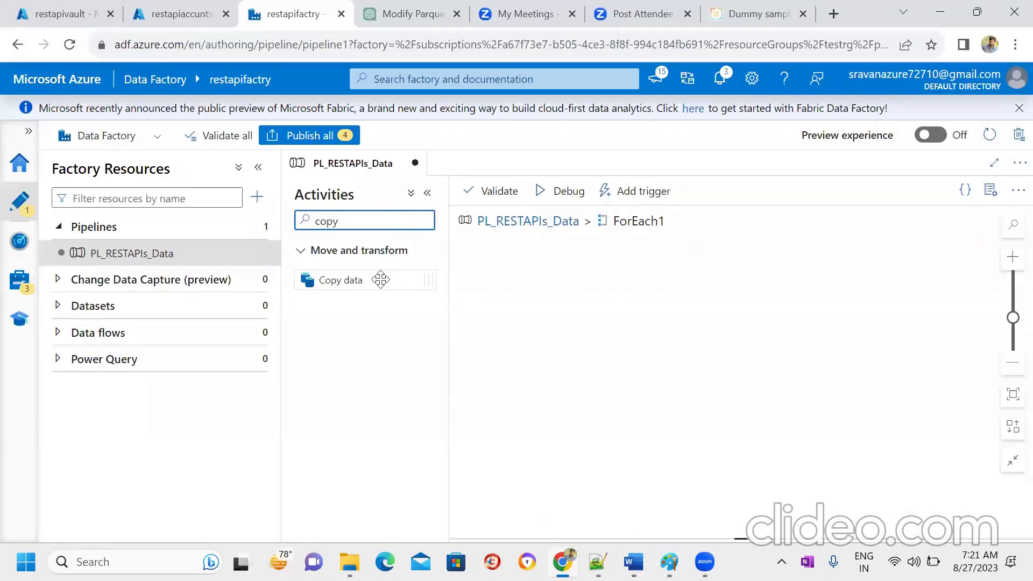
pyautogui.moveTo(362, 278); pyautogui.dragTo(617, 278)
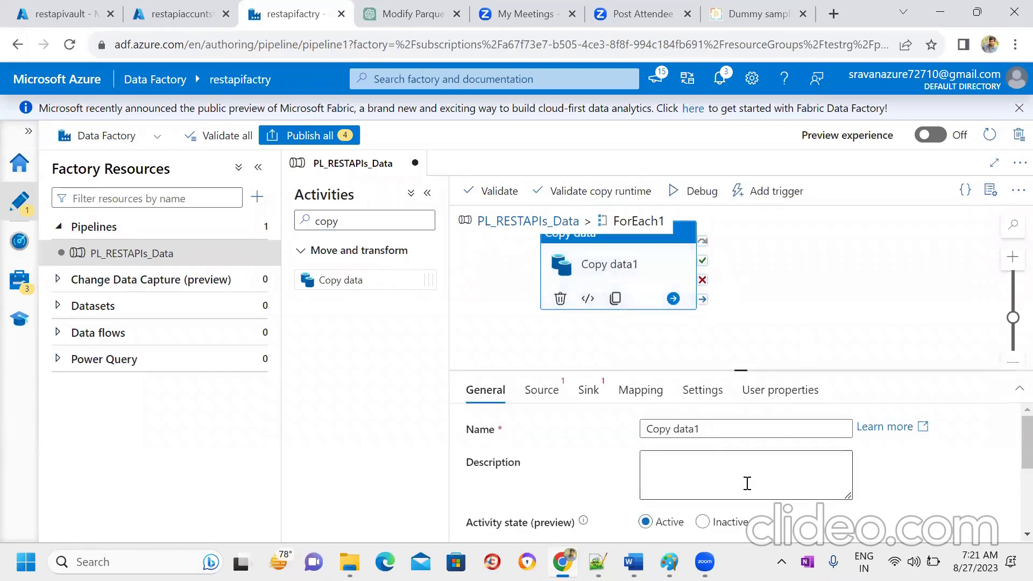
# Step: Enlarge the Copy data activity's properties and review its general, source and sink settings
pyautogui.click(732, 429)
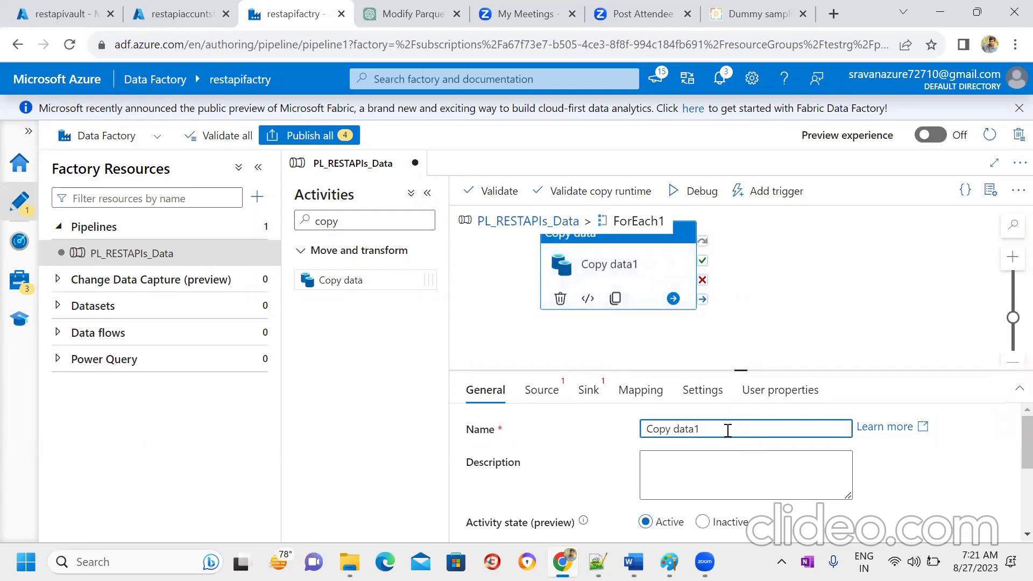
pyautogui.moveTo(697, 369); pyautogui.dragTo(703, 316)
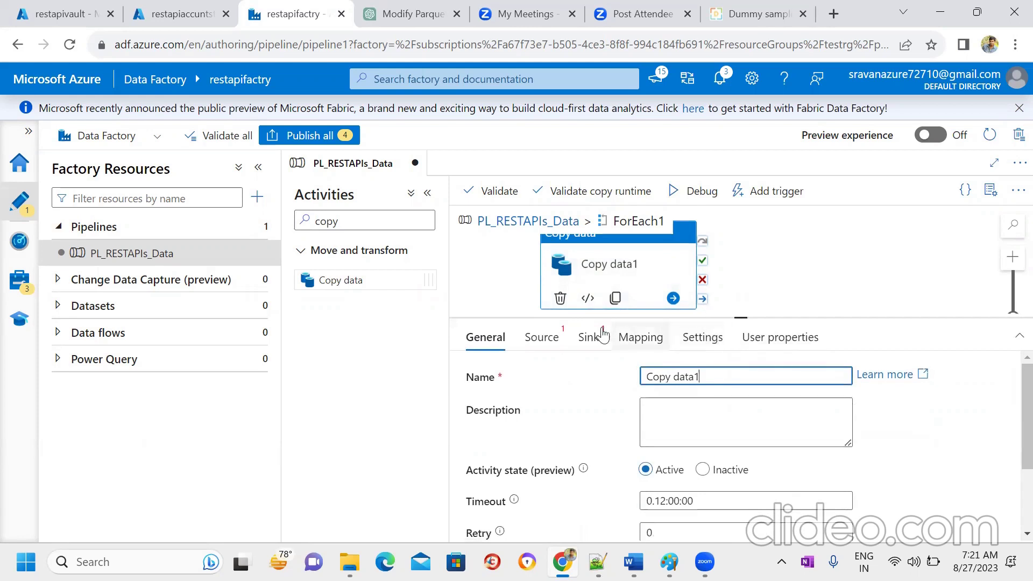
pyautogui.click(540, 336)
pyautogui.click(590, 349)
pyautogui.click(541, 343)
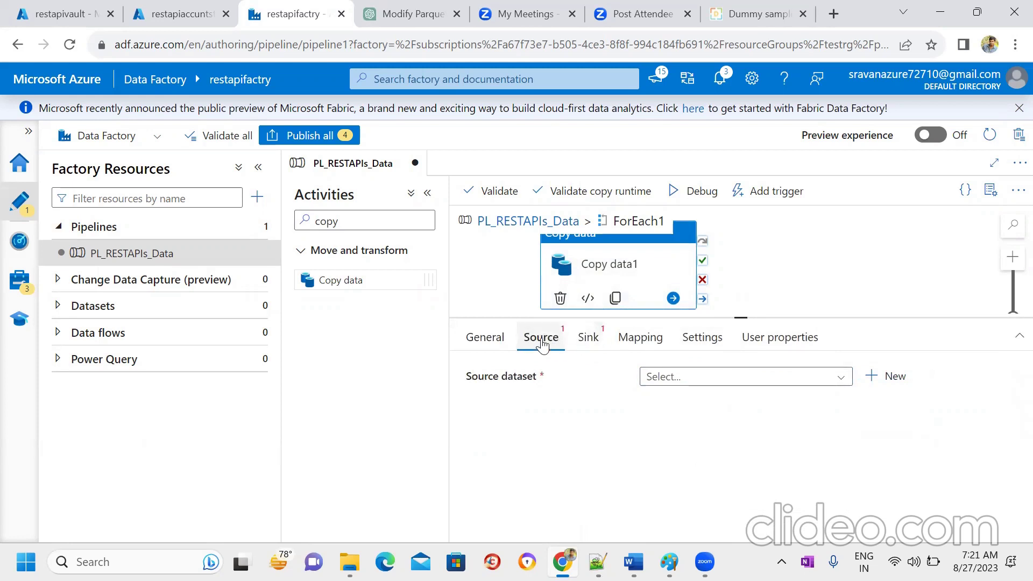
pyautogui.click(592, 339)
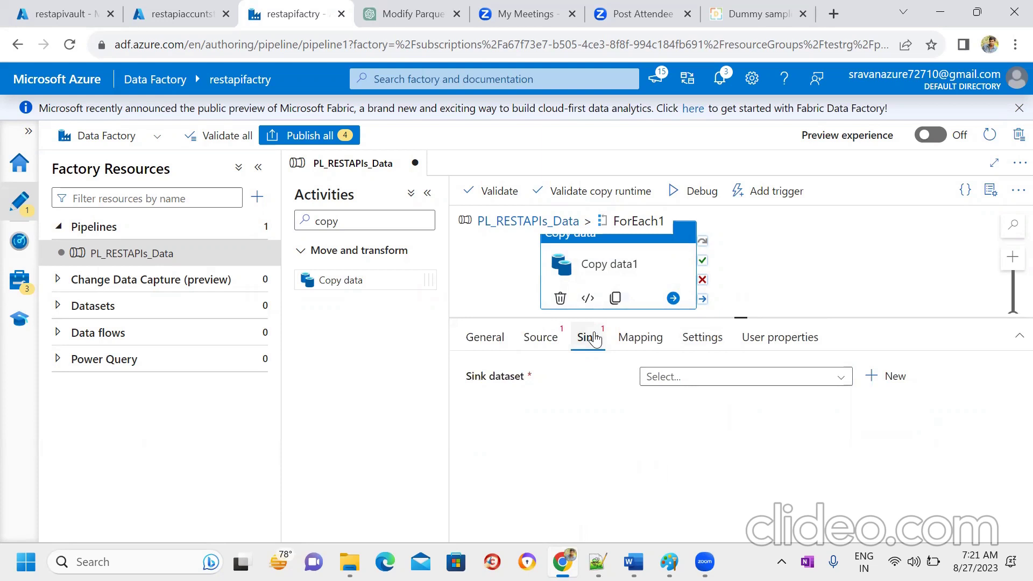
pyautogui.click(540, 349)
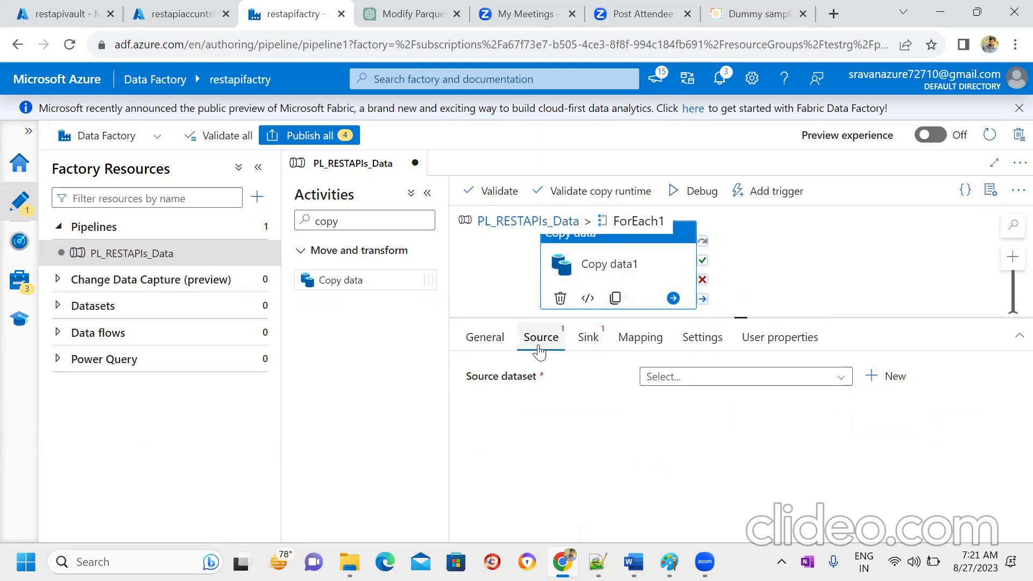
# Step: Switch to the Word notes, read the pipeline, dataset and linked service parameter list, and return to the data factory
pyautogui.click(640, 557)
pyautogui.moveTo(1007, 357); pyautogui.dragTo(1008, 287)
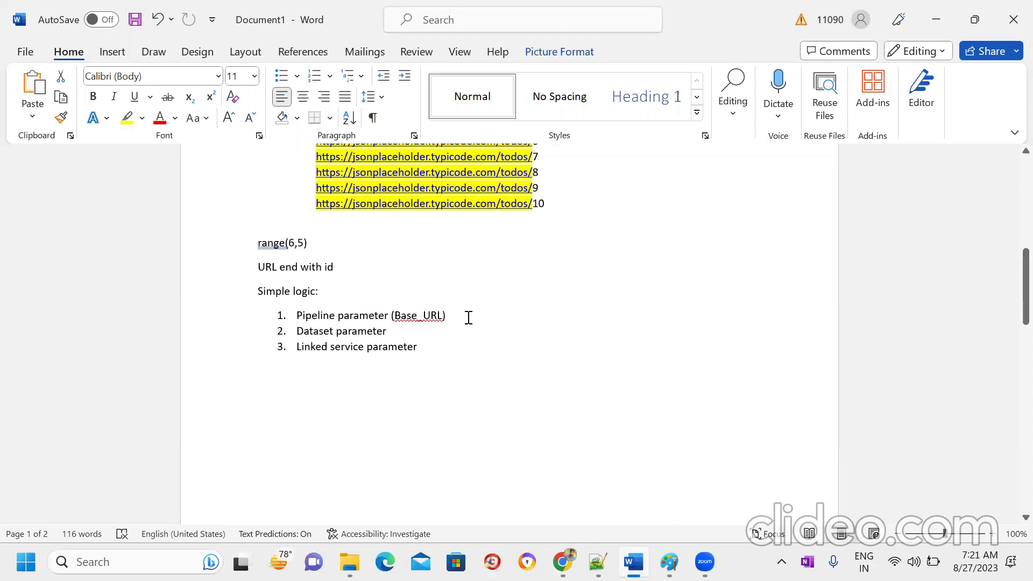
pyautogui.click(943, 28)
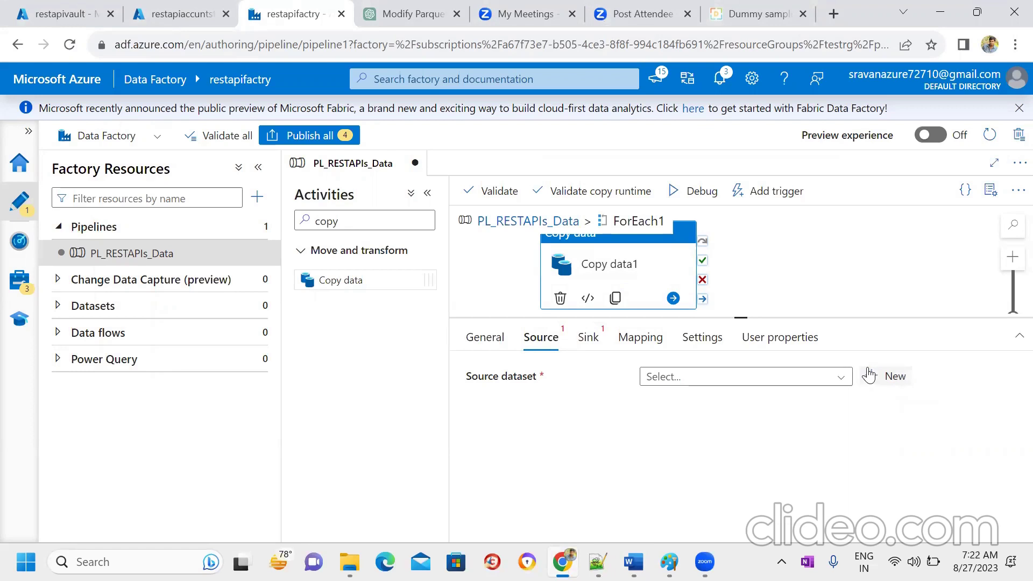
# Step: Return from the ForEach inner canvas to the PL_RESTAPIs_Data pipeline and add a blank String parameter to it
pyautogui.click(887, 255)
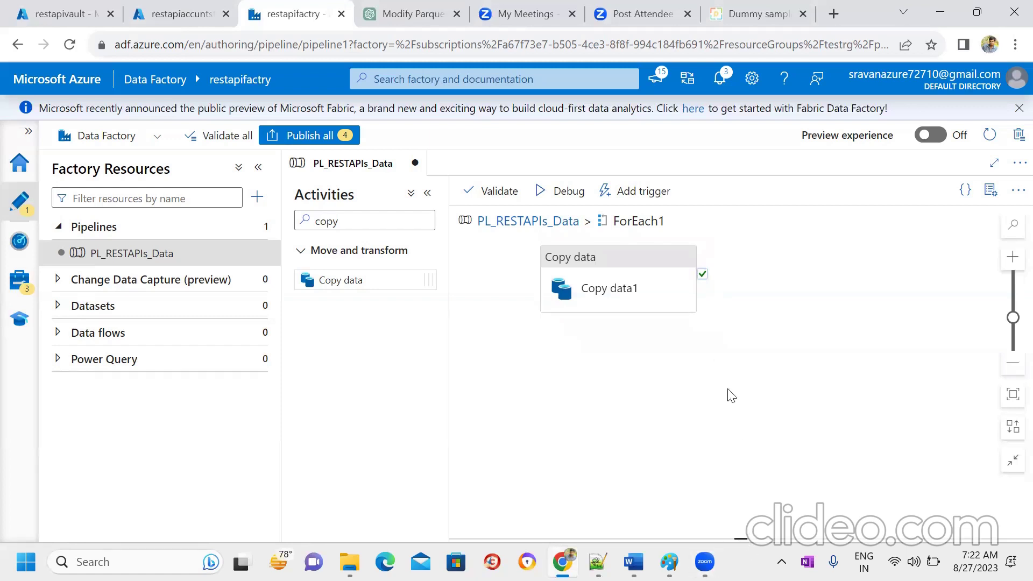
pyautogui.click(1011, 370)
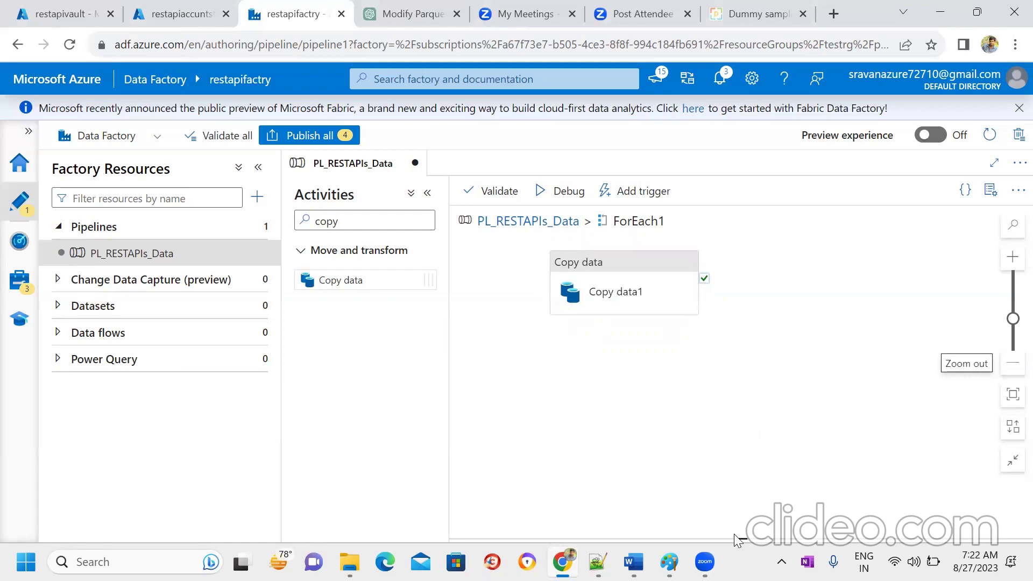
pyautogui.click(657, 290)
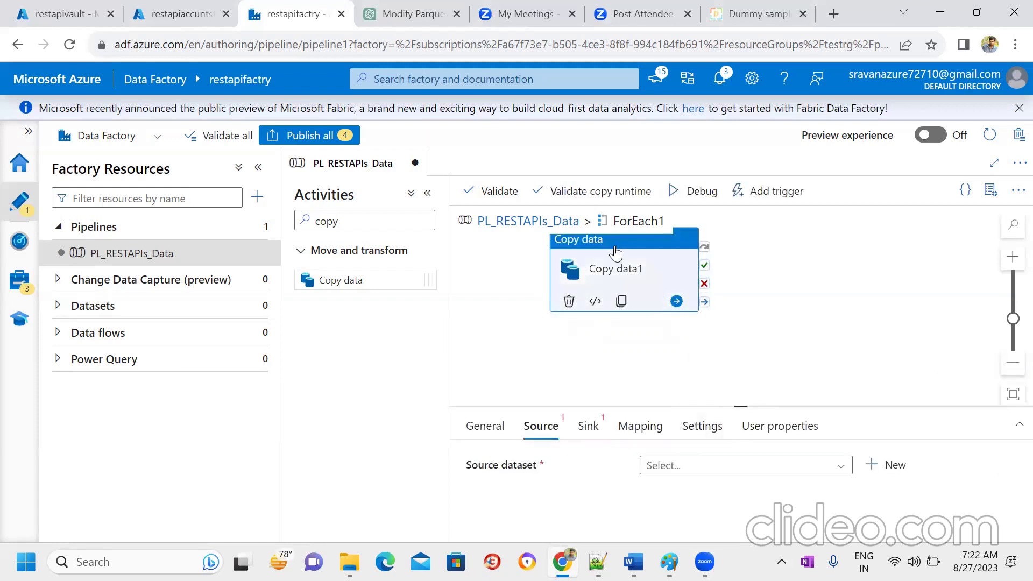
pyautogui.click(557, 226)
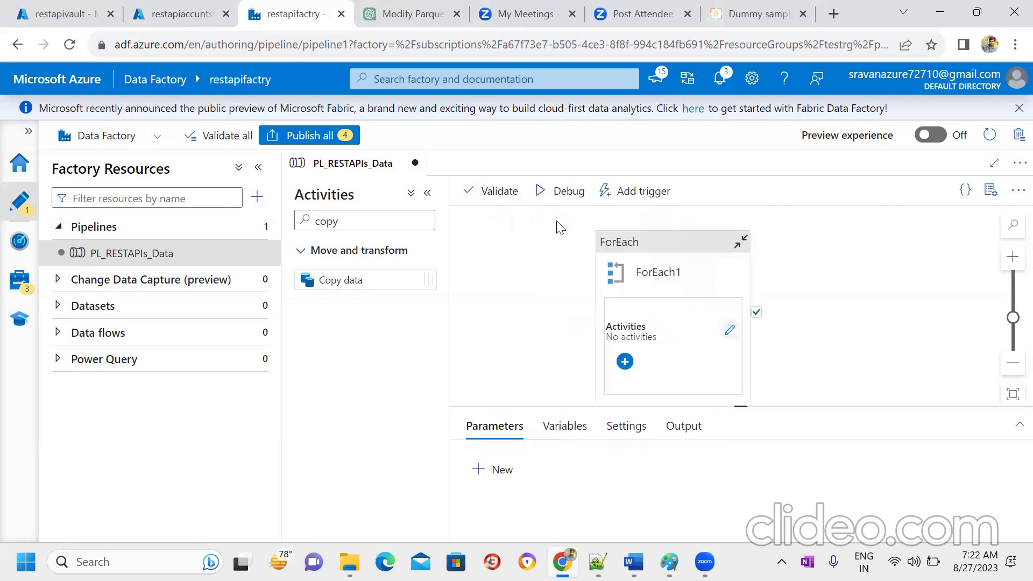
pyautogui.click(922, 349)
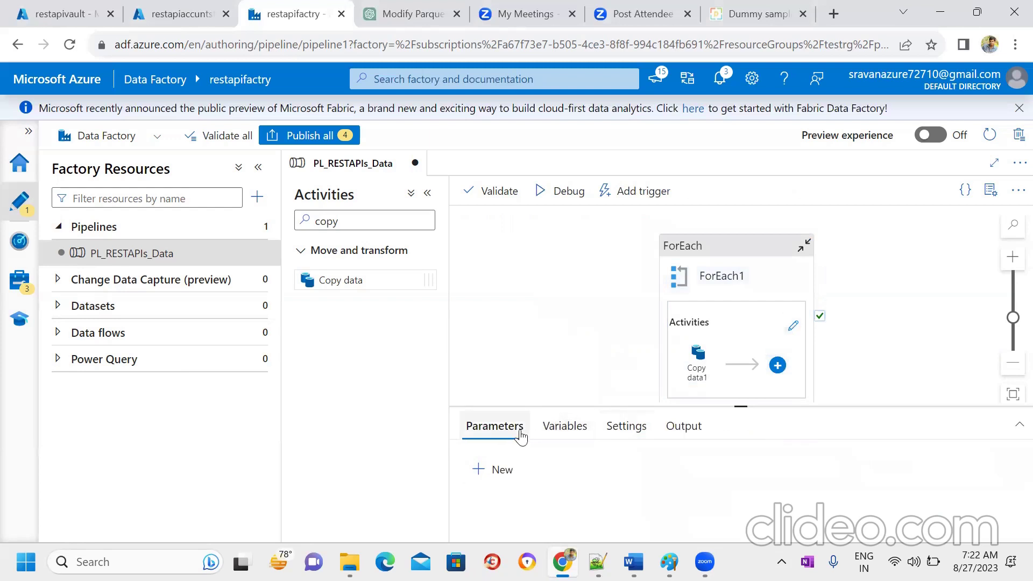
pyautogui.click(501, 470)
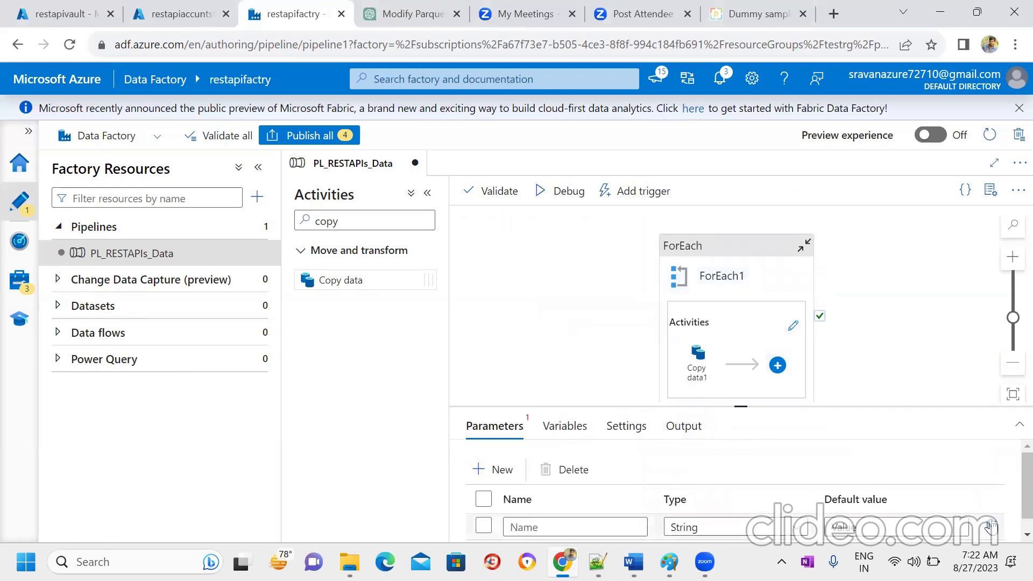
# Step: Reopen the Copy data activity inside the ForEach and start a new source dataset using the REST data store
pyautogui.click(793, 327)
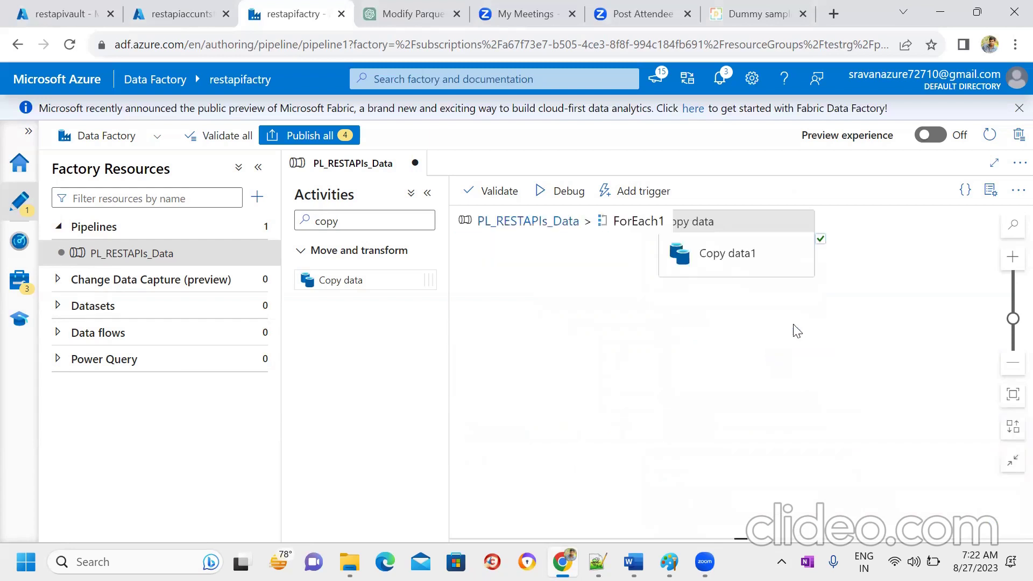
pyautogui.click(724, 239)
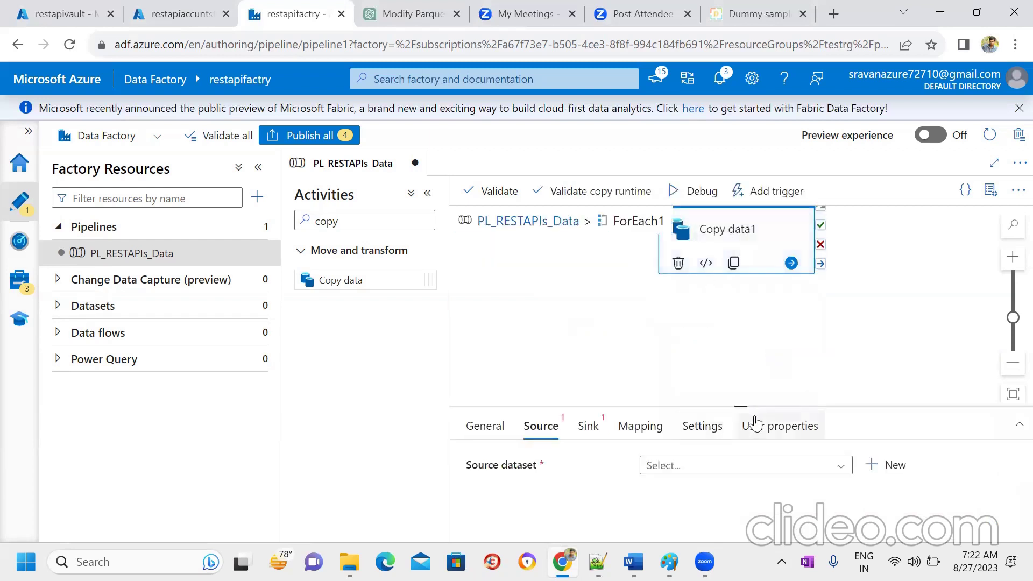
pyautogui.moveTo(738, 406); pyautogui.dragTo(716, 290)
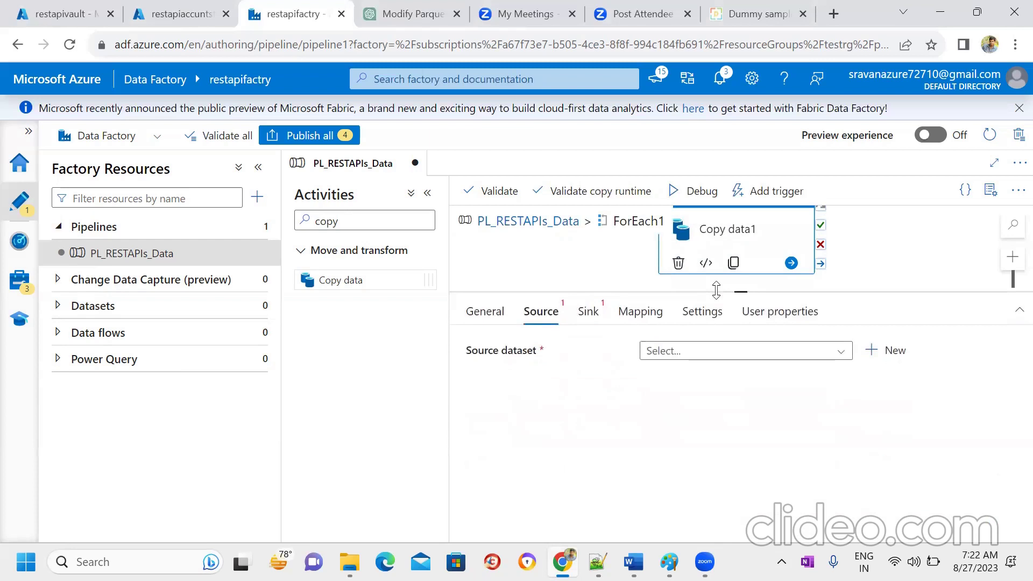
pyautogui.click(904, 258)
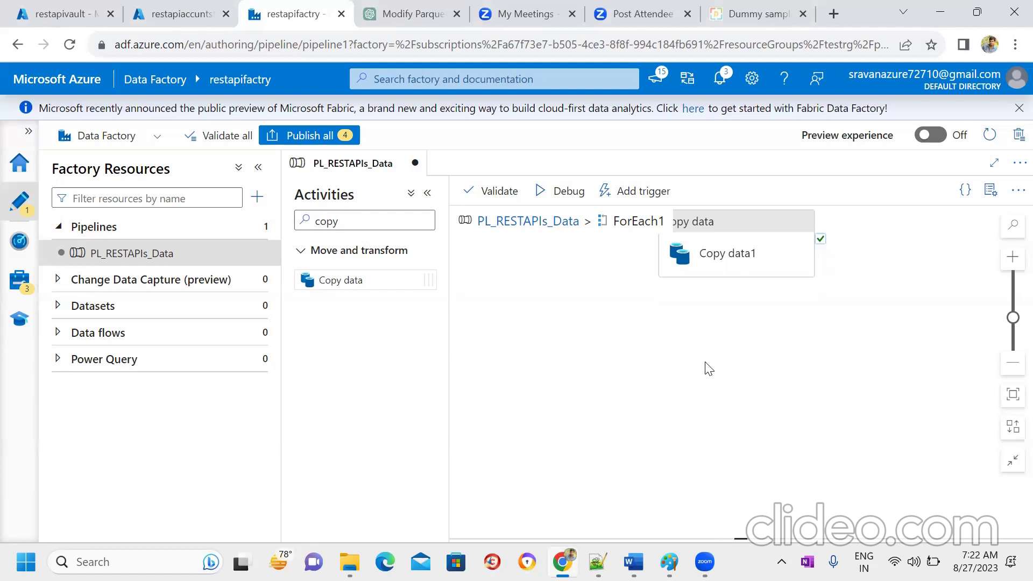
pyautogui.click(767, 239)
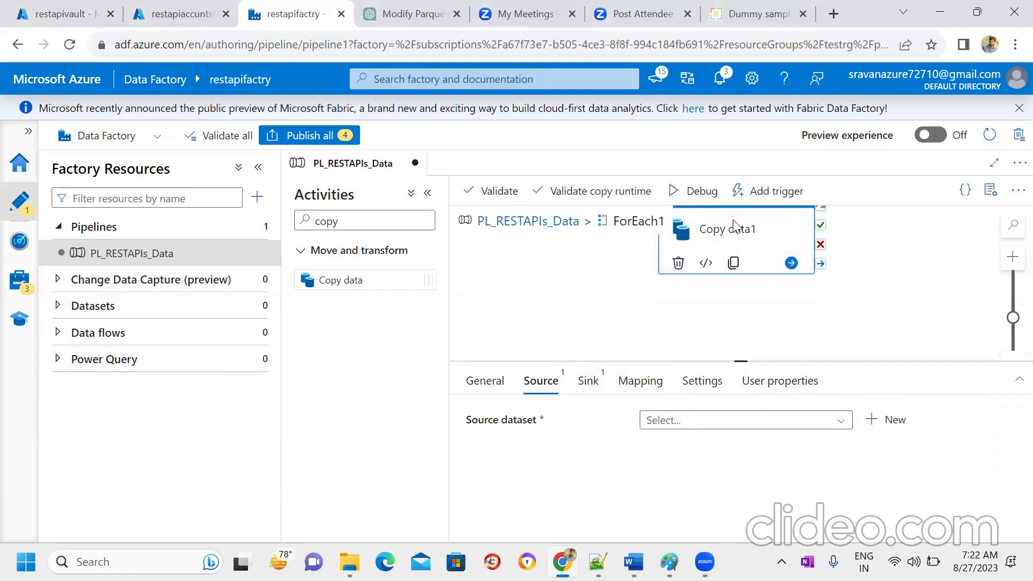
pyautogui.click(888, 425)
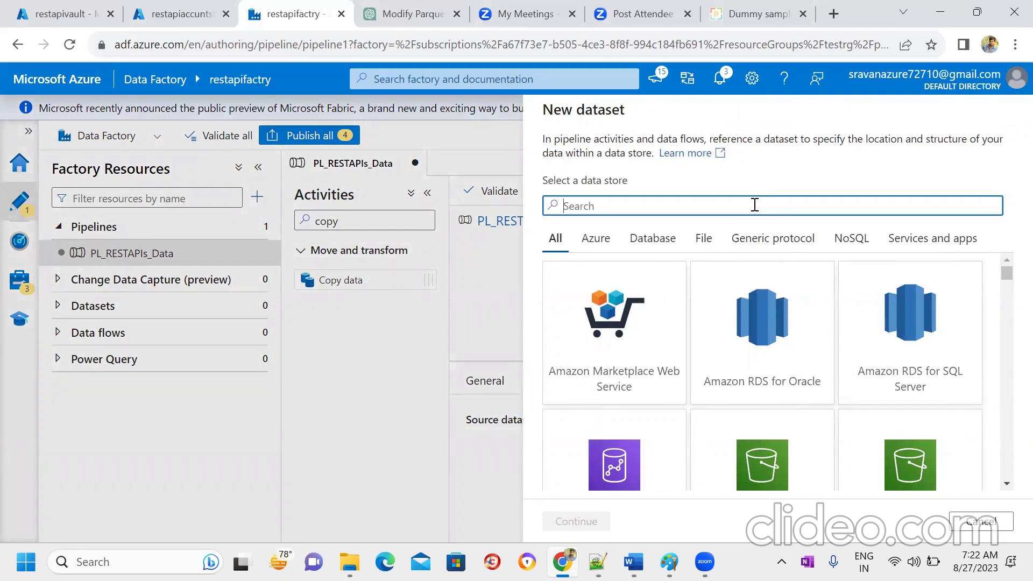
pyautogui.write('rest')
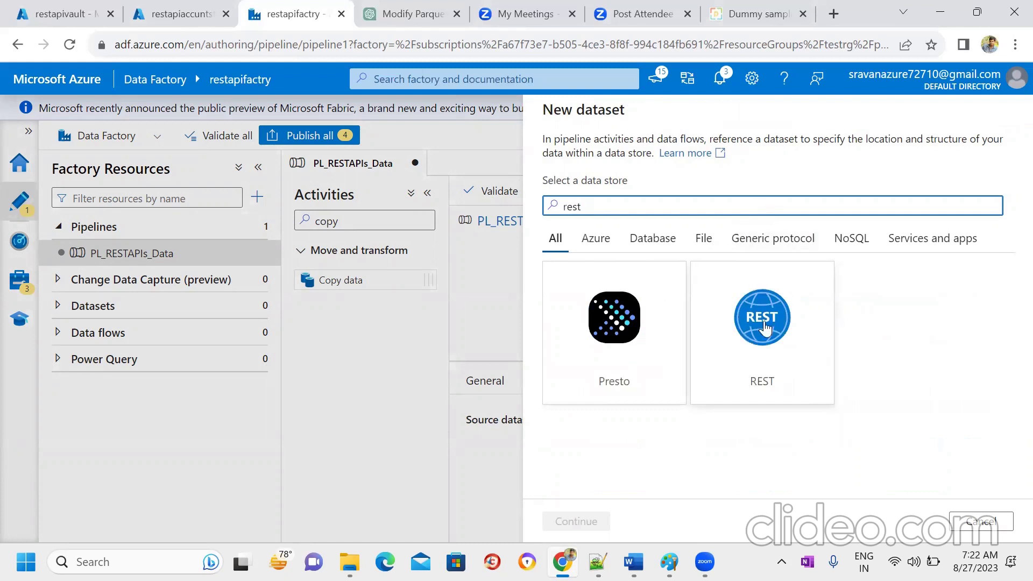
pyautogui.click(779, 367)
pyautogui.click(576, 521)
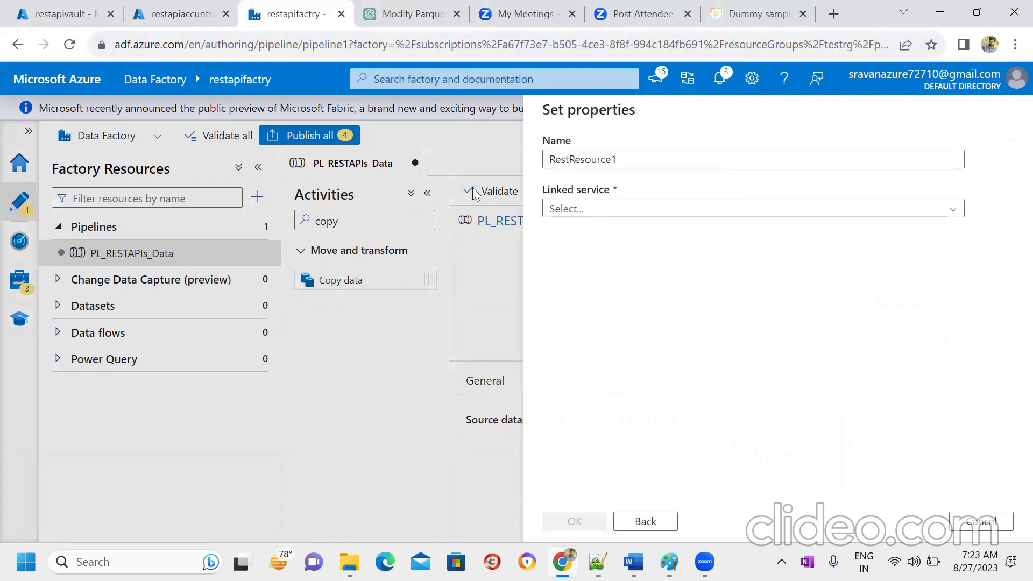
# Step: Create the source dataset as DS_RestResource1 using the LS_RestAPI linked service
pyautogui.click(656, 153)
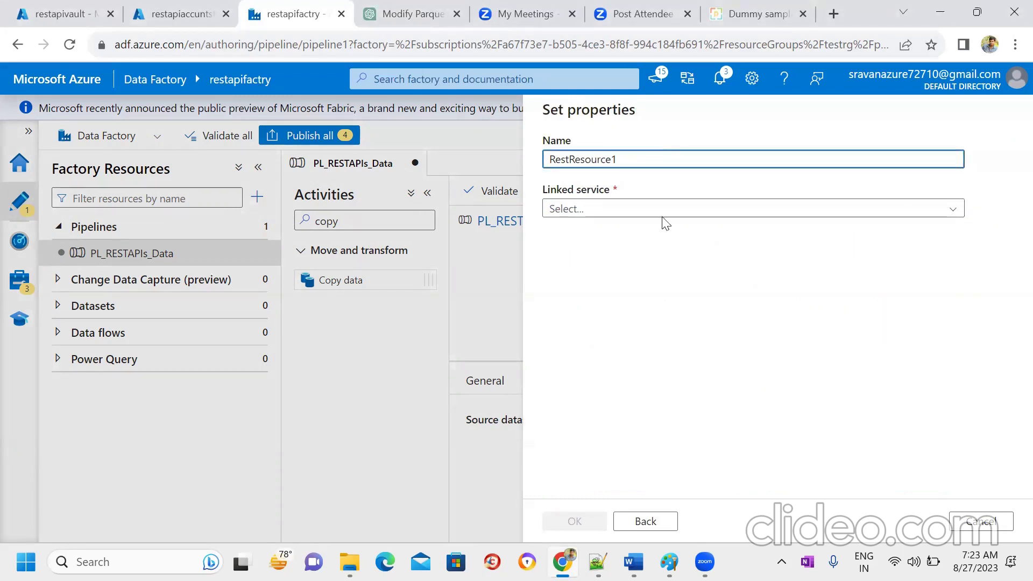
pyautogui.click(706, 209)
pyautogui.click(611, 288)
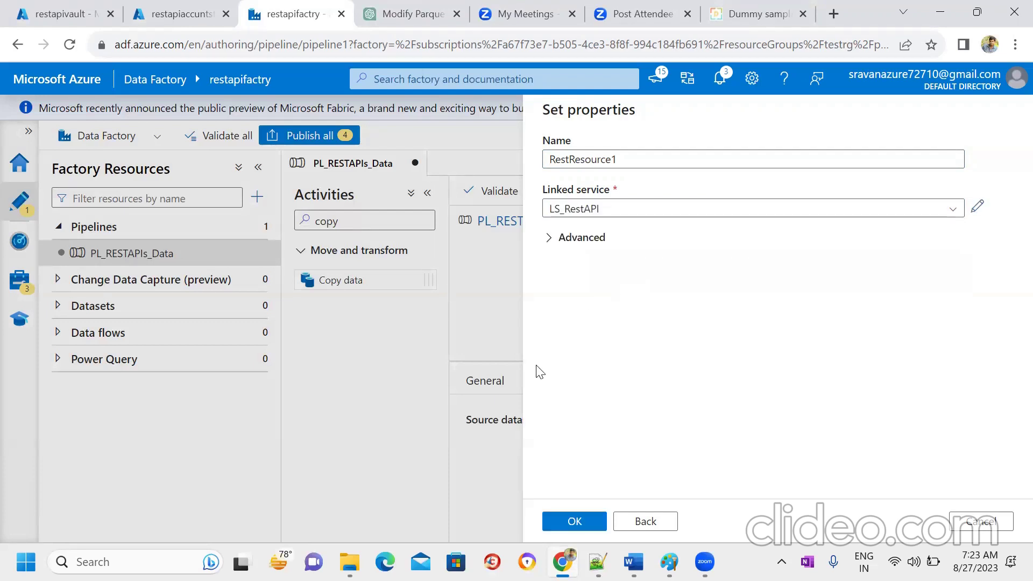
pyautogui.click(549, 239)
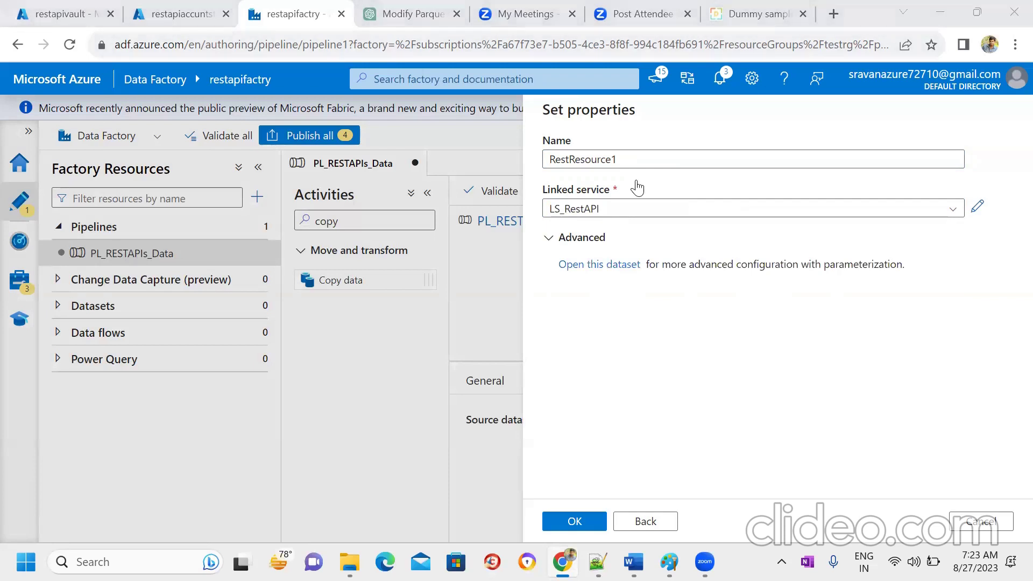
pyautogui.click(552, 160)
pyautogui.write('DS_')
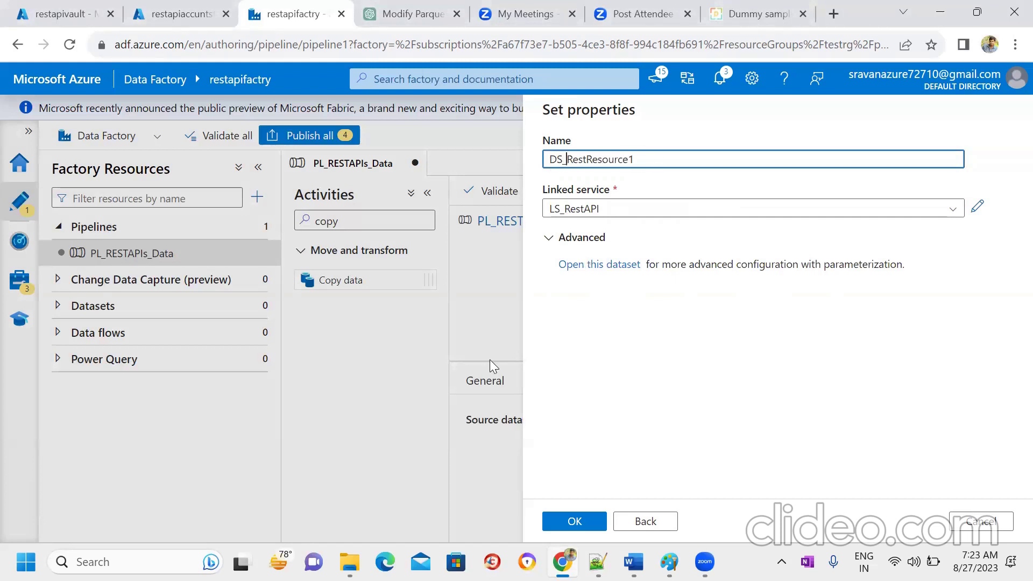
pyautogui.click(559, 521)
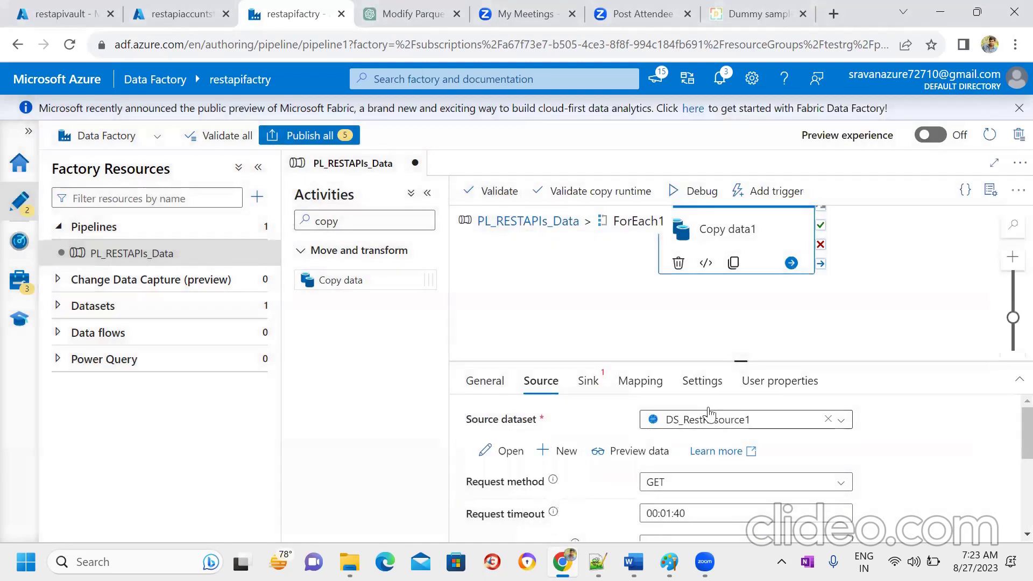
# Step: Review the Copy data activity's mapping, sink and source settings in an enlarged properties area
pyautogui.click(641, 378)
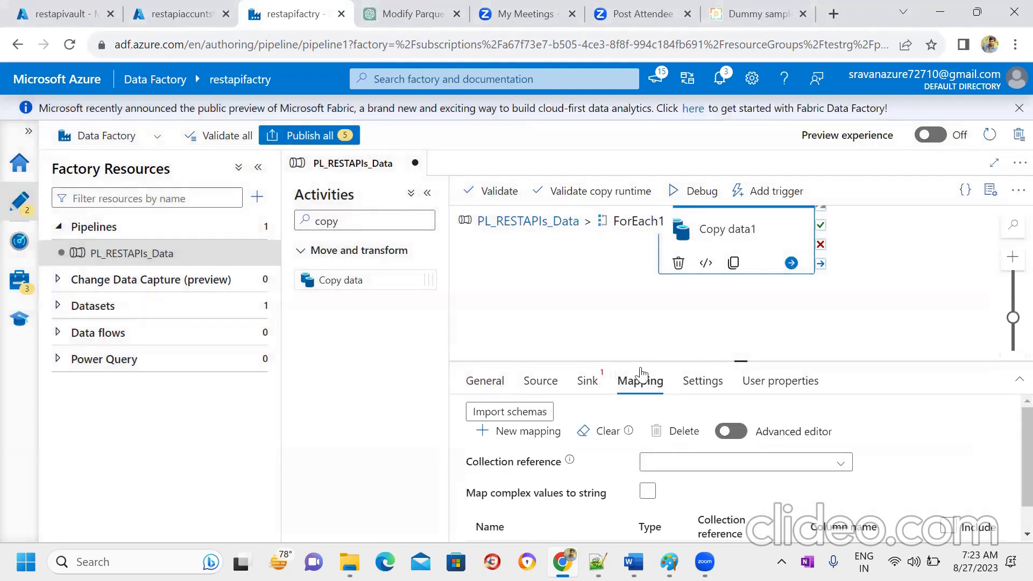
pyautogui.click(587, 381)
pyautogui.click(540, 381)
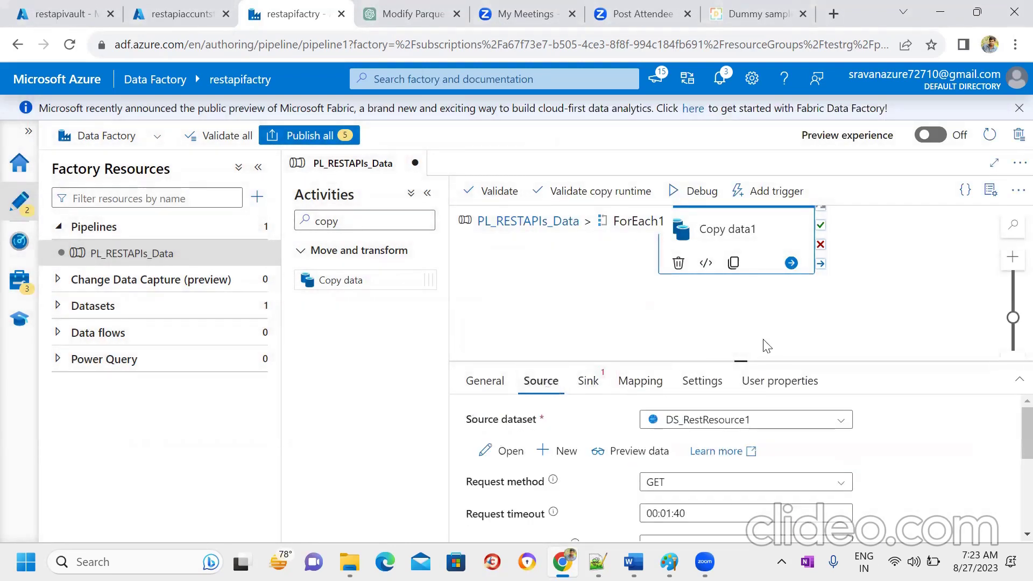
pyautogui.moveTo(754, 362); pyautogui.dragTo(747, 296)
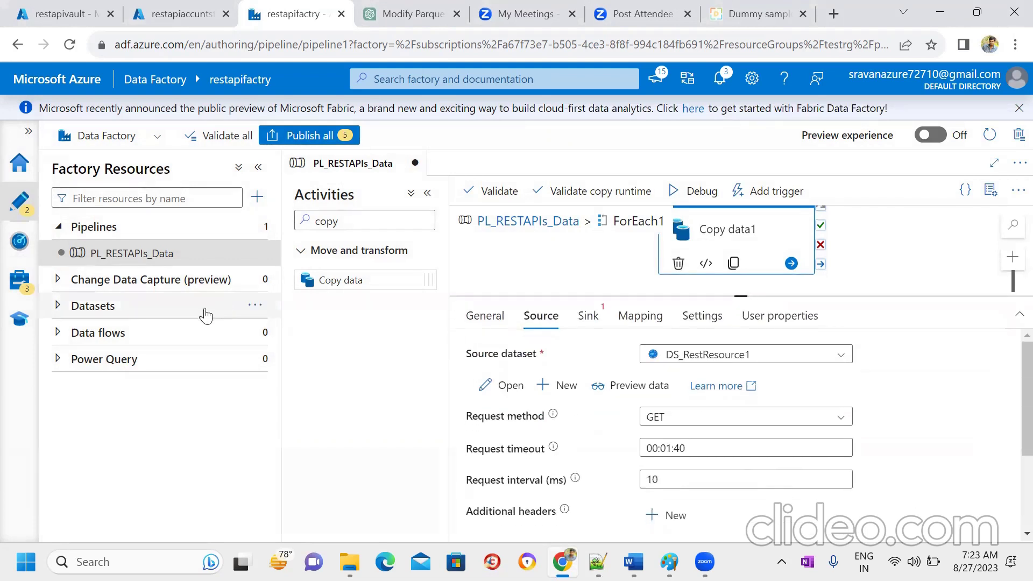
# Step: Open the DS_RestResource1 dataset and enlarge its connection settings
pyautogui.click(189, 316)
pyautogui.click(127, 335)
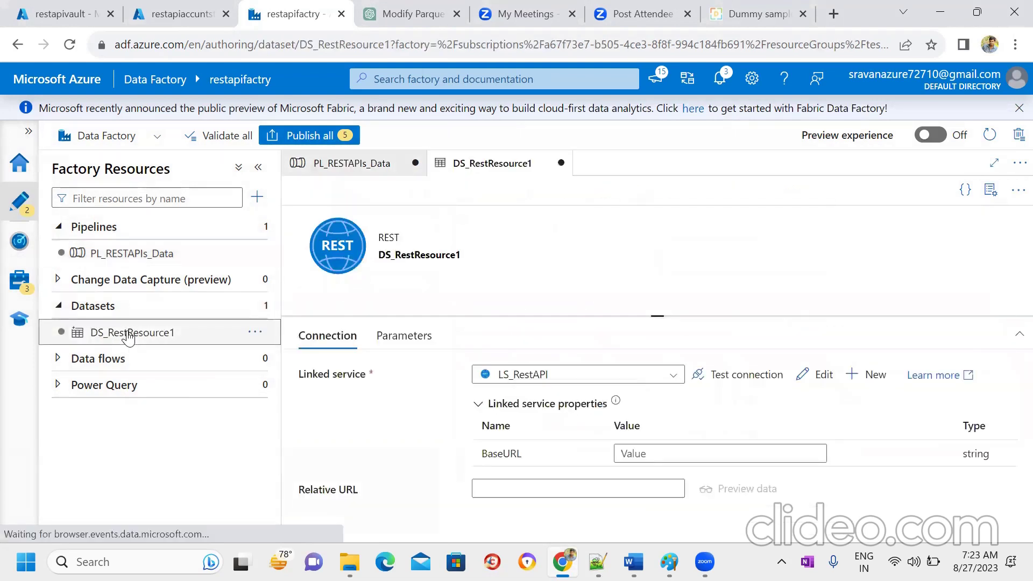
pyautogui.click(998, 190)
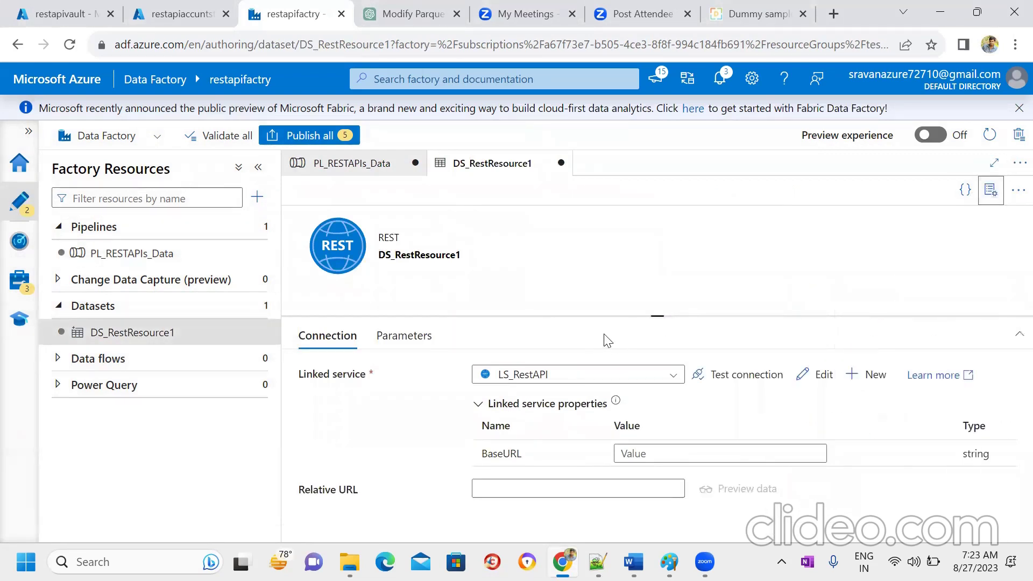
pyautogui.moveTo(608, 316); pyautogui.dragTo(609, 269)
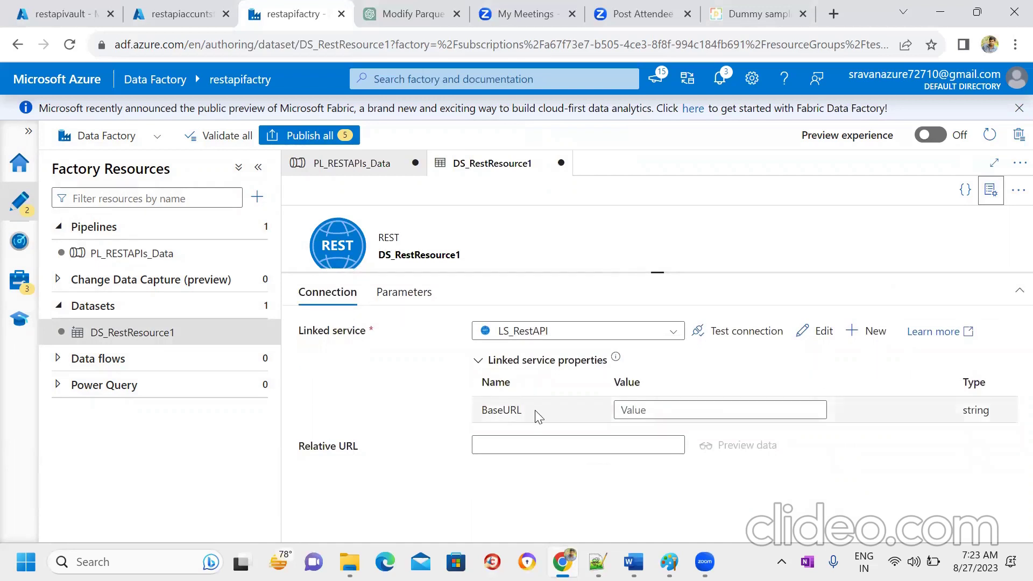
# Step: Examine the dataset's BaseURL linked service property, its value field and the Relative URL field
pyautogui.moveTo(537, 416); pyautogui.dragTo(468, 421)
pyautogui.click(643, 479)
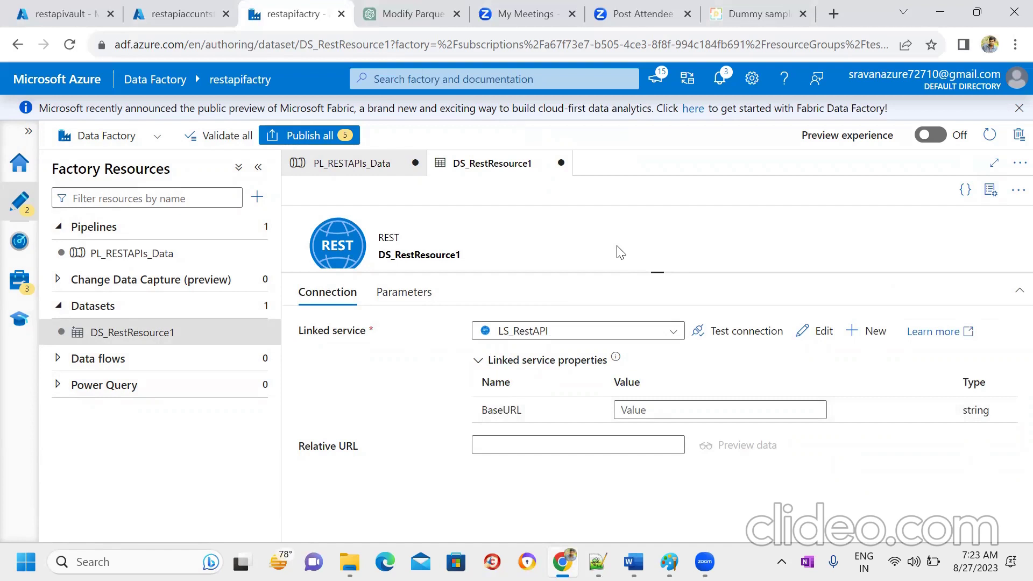
pyautogui.doubleClick(519, 415)
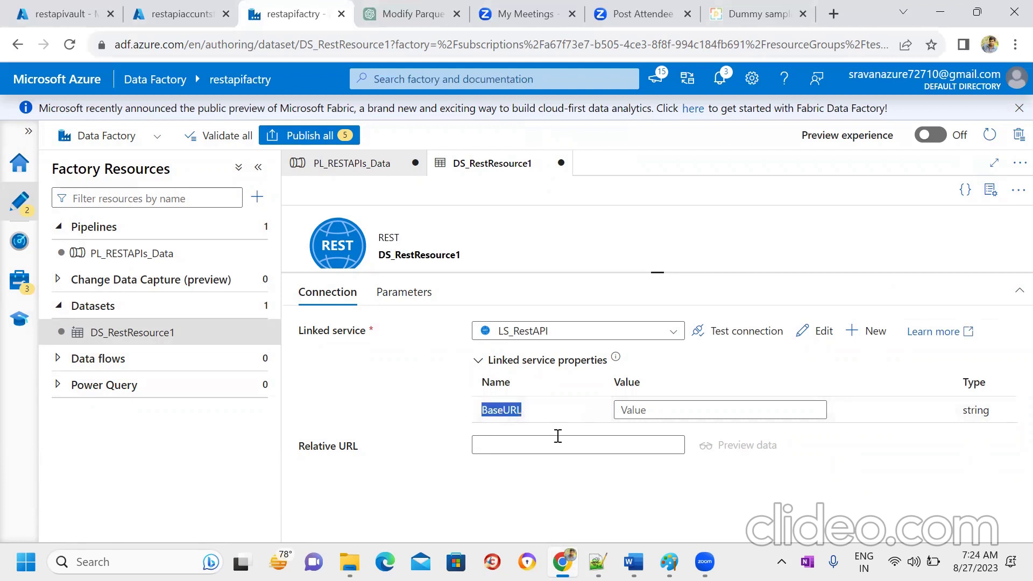
pyautogui.click(526, 446)
pyautogui.click(699, 483)
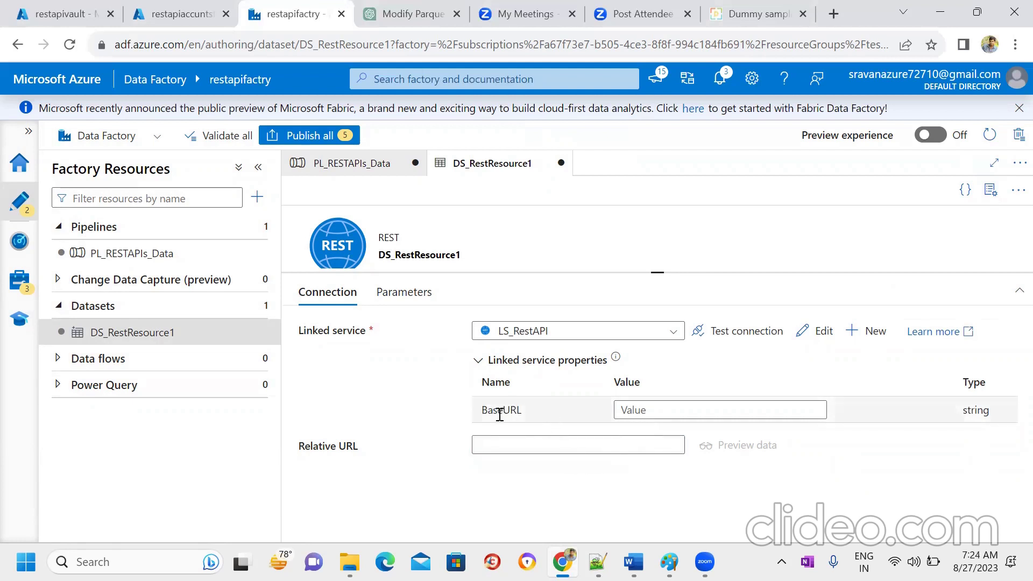
pyautogui.click(523, 446)
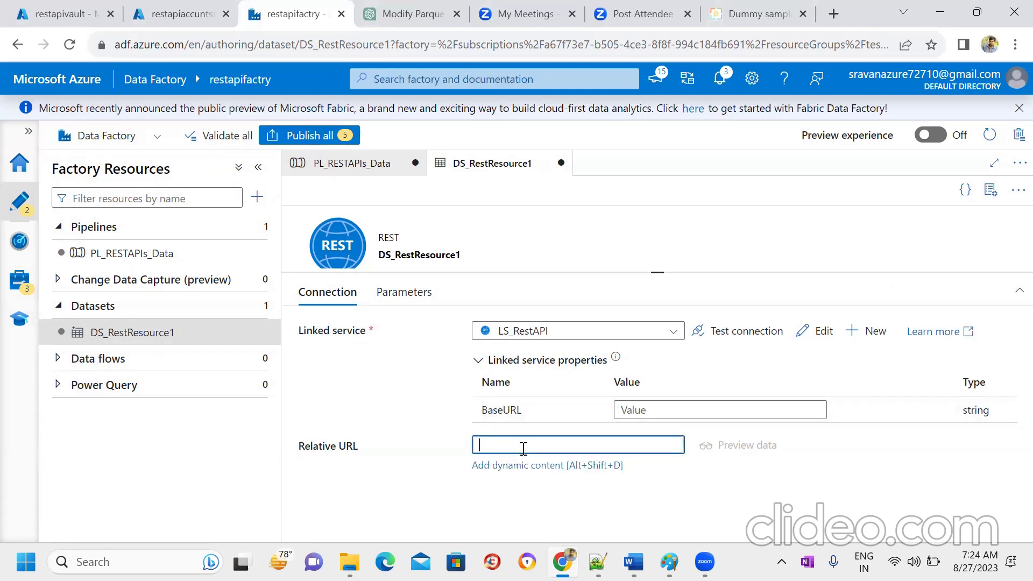
pyautogui.doubleClick(506, 411)
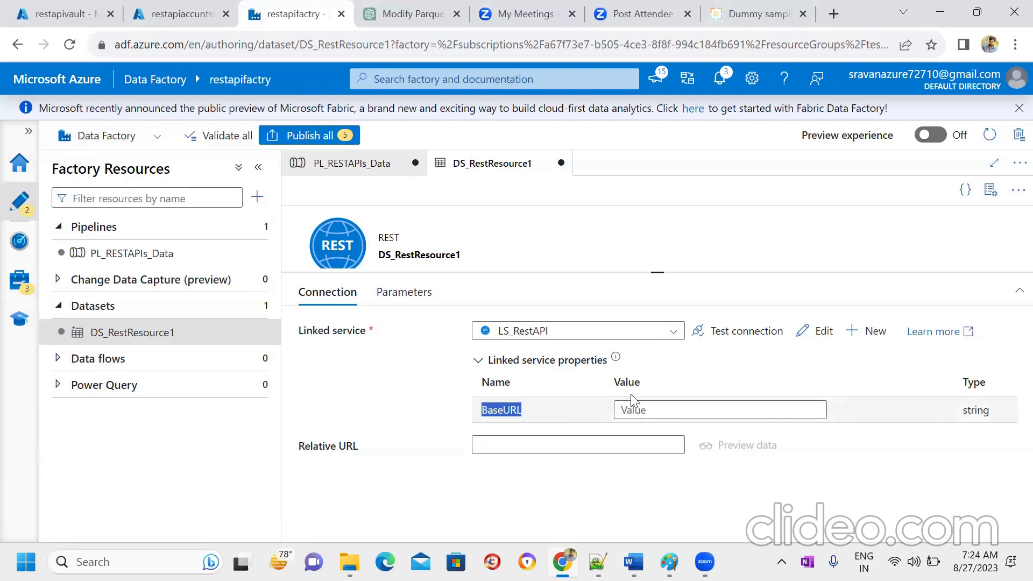
pyautogui.click(682, 410)
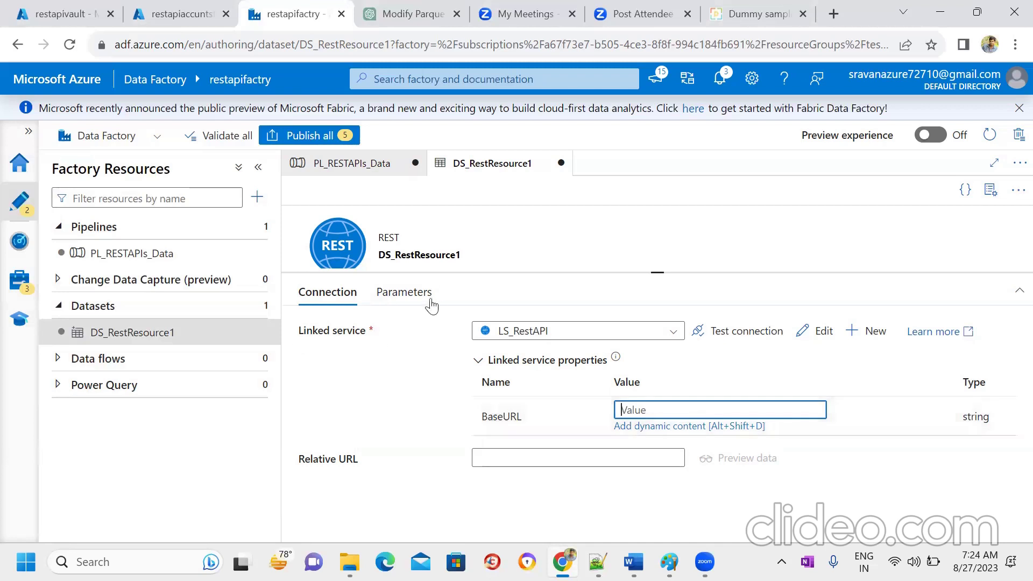
# Step: Check the dataset's parameters and the Copy data activity's sink and source settings, and return to the DS_RestResource1 parameters
pyautogui.click(394, 296)
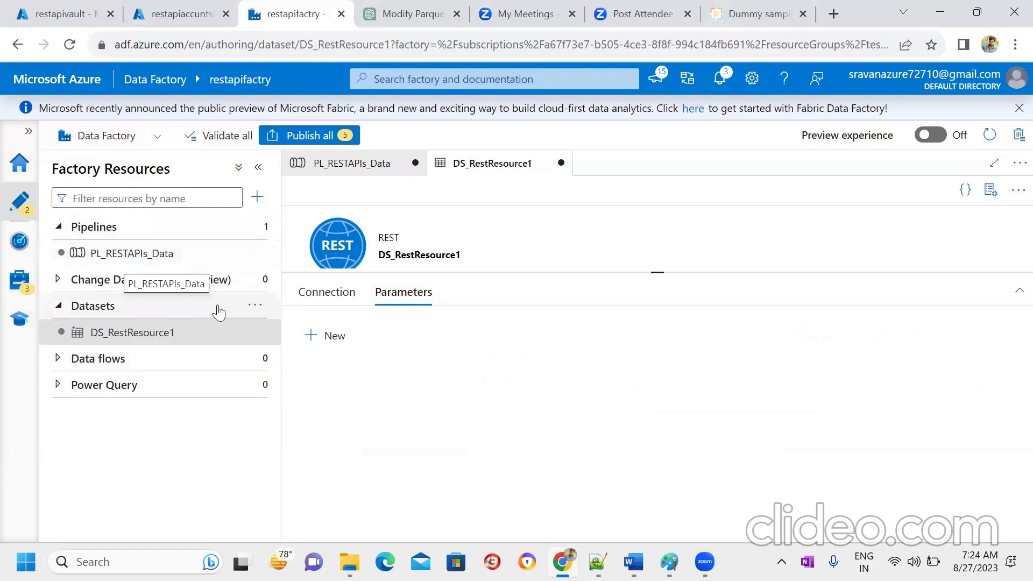
pyautogui.click(137, 253)
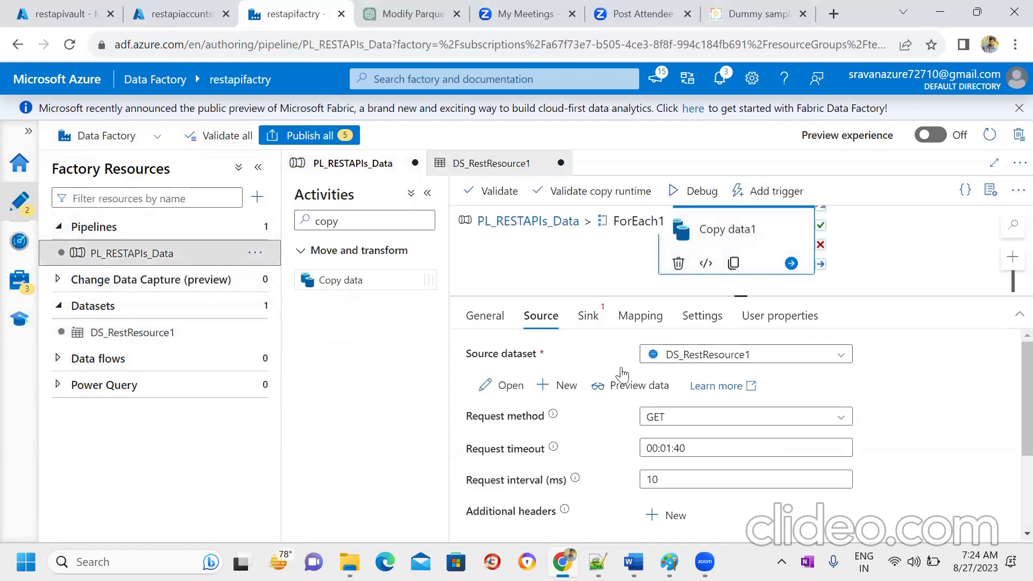
pyautogui.click(589, 315)
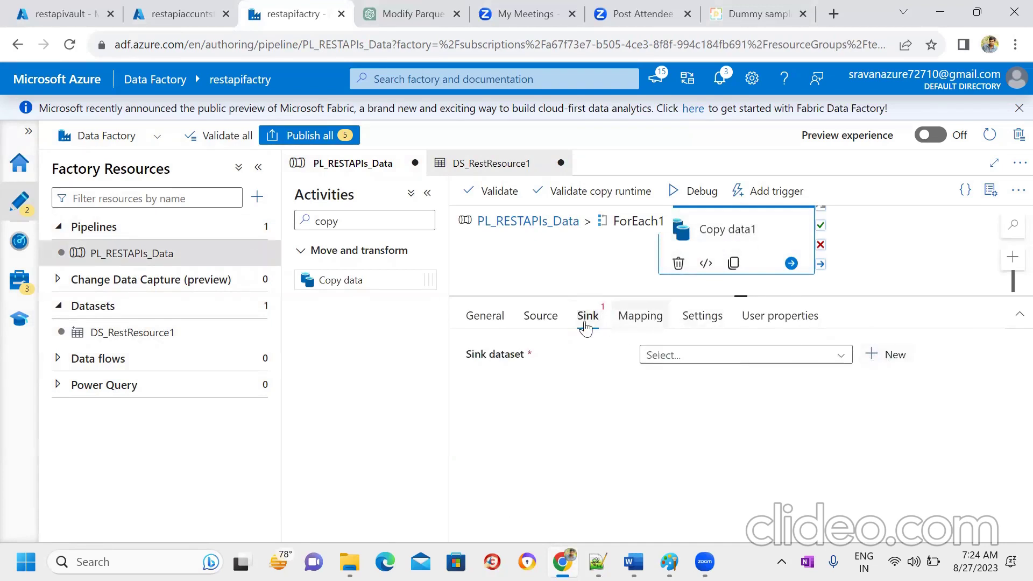
pyautogui.click(543, 318)
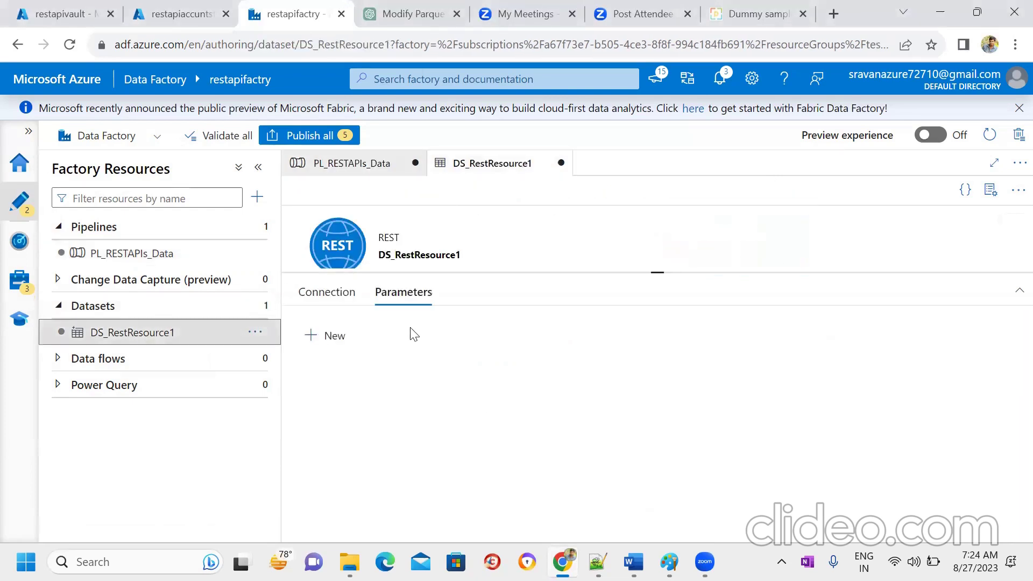
# Step: Examine the BaseURL value field and the Relative URL field in the DS_RestResource1 connection settings
pyautogui.click(306, 295)
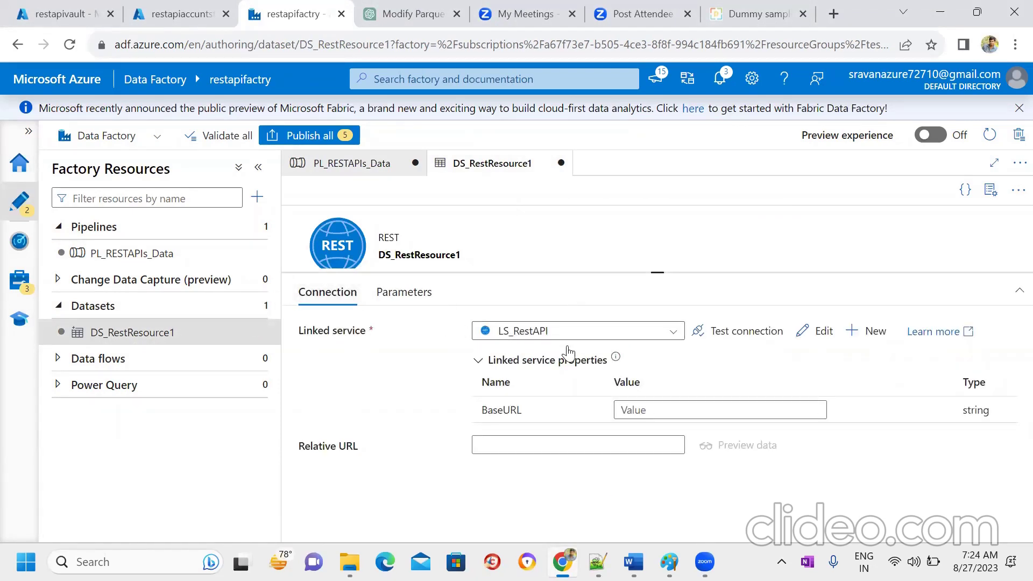
pyautogui.click(644, 413)
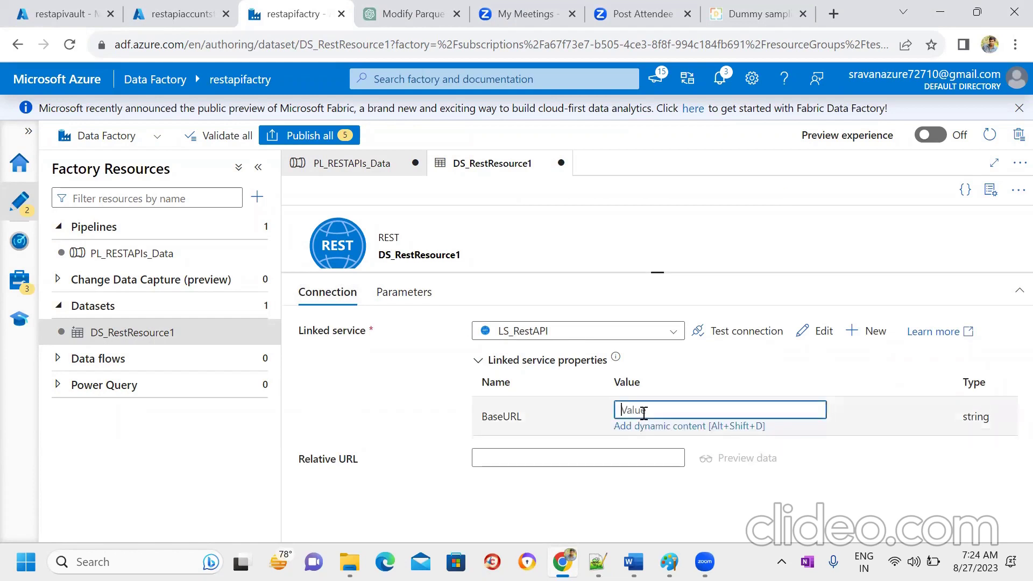
pyautogui.click(560, 446)
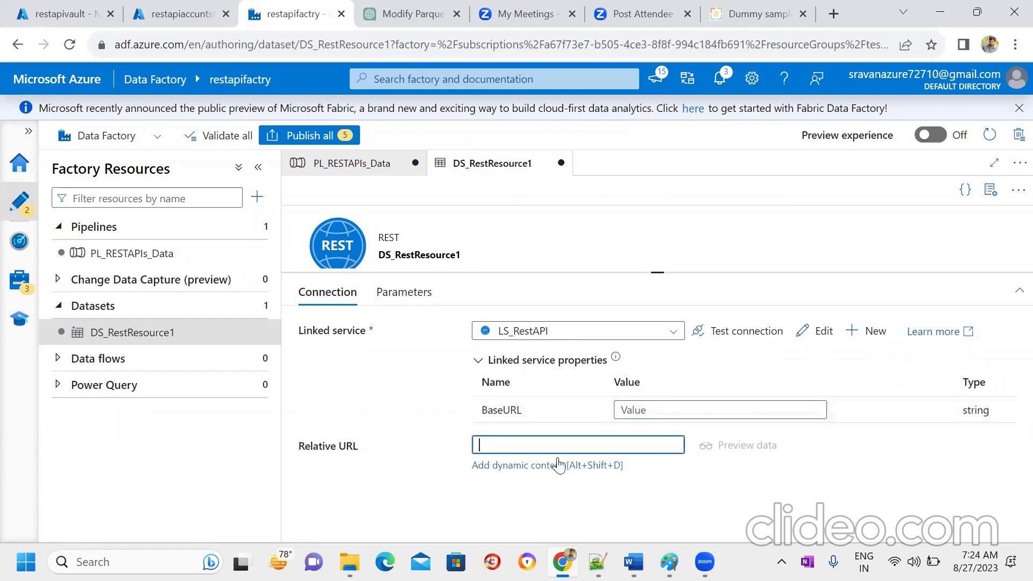
pyautogui.click(662, 410)
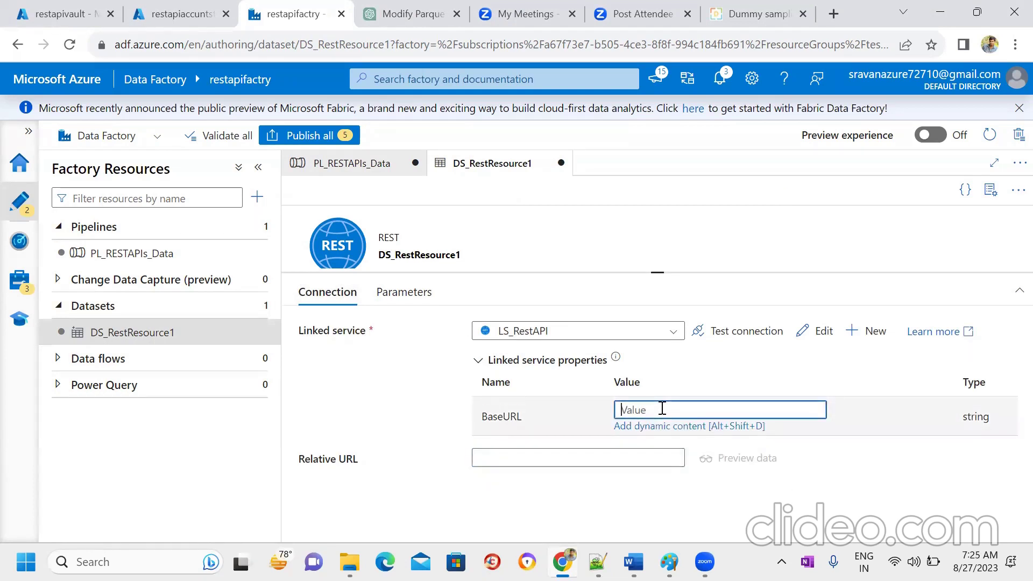
pyautogui.click(573, 459)
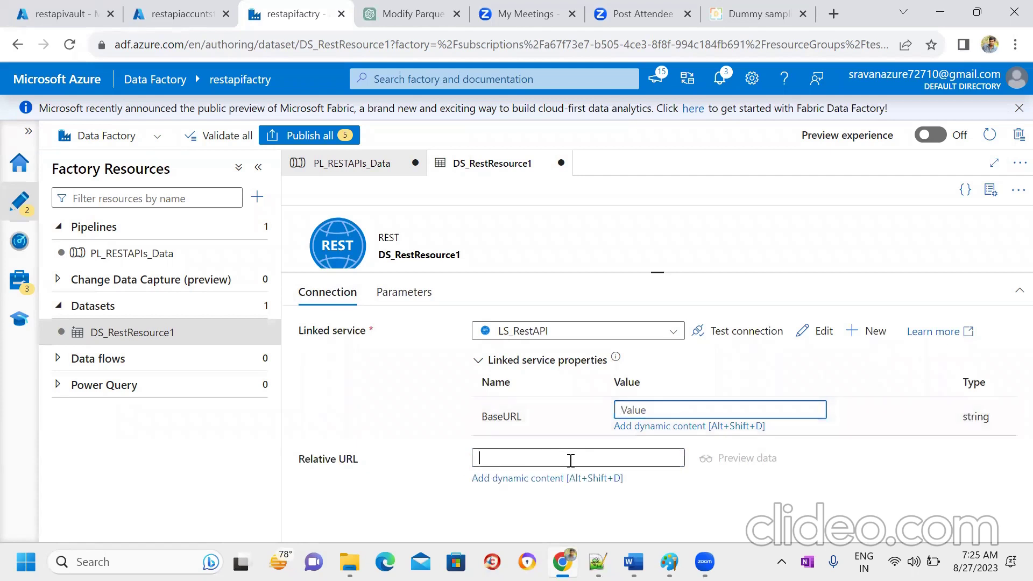
pyautogui.click(675, 410)
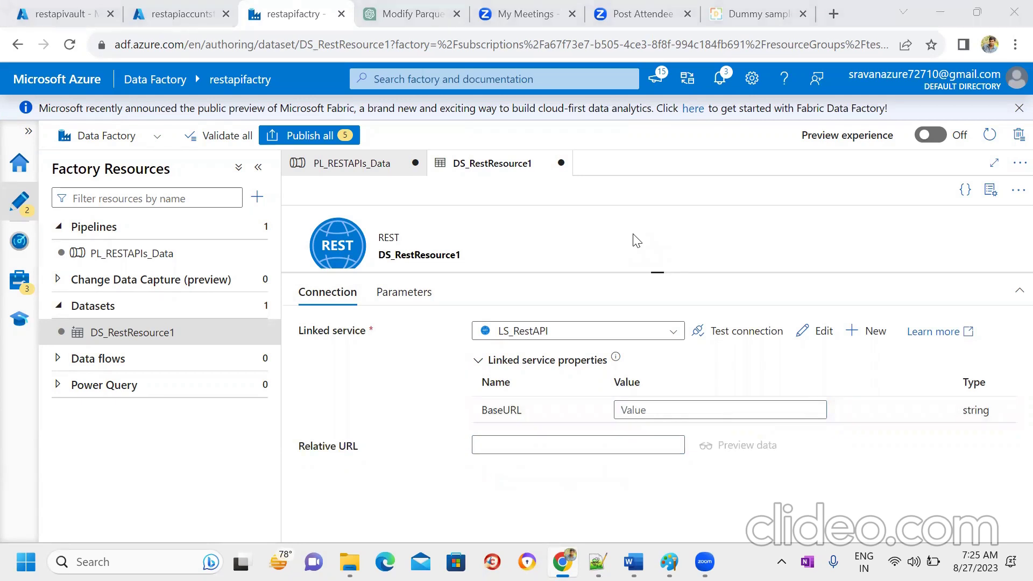
# Step: Add two String parameters named baseurl and id to the DS_RestResource1 dataset
pyautogui.click(415, 299)
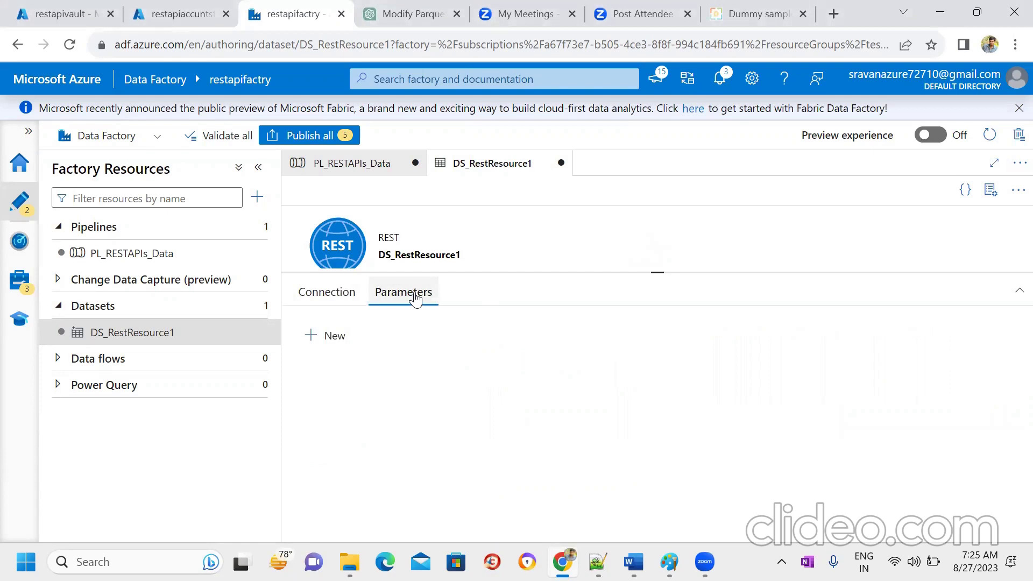
pyautogui.click(330, 335)
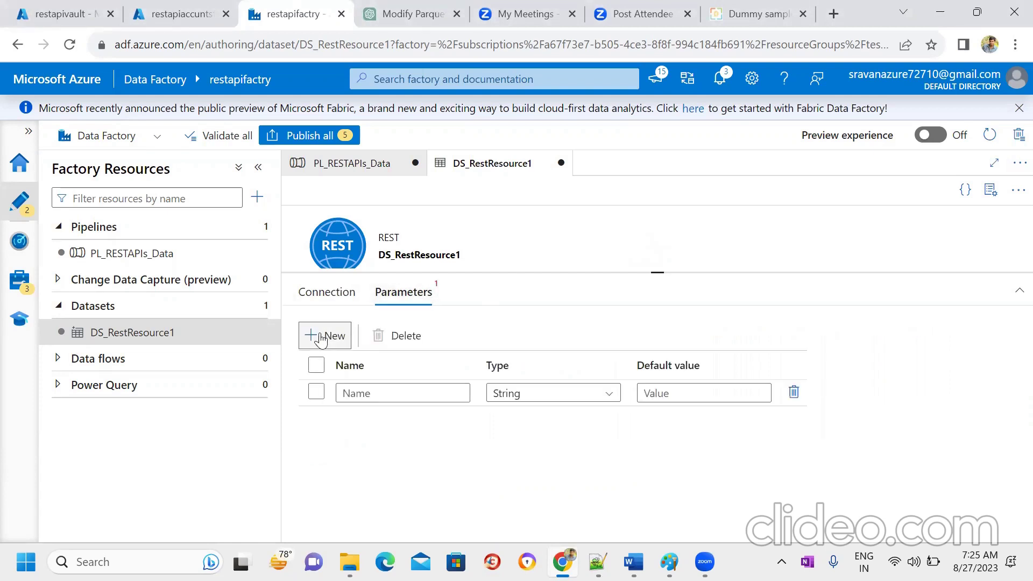
pyautogui.click(413, 392)
pyautogui.write('baseurl')
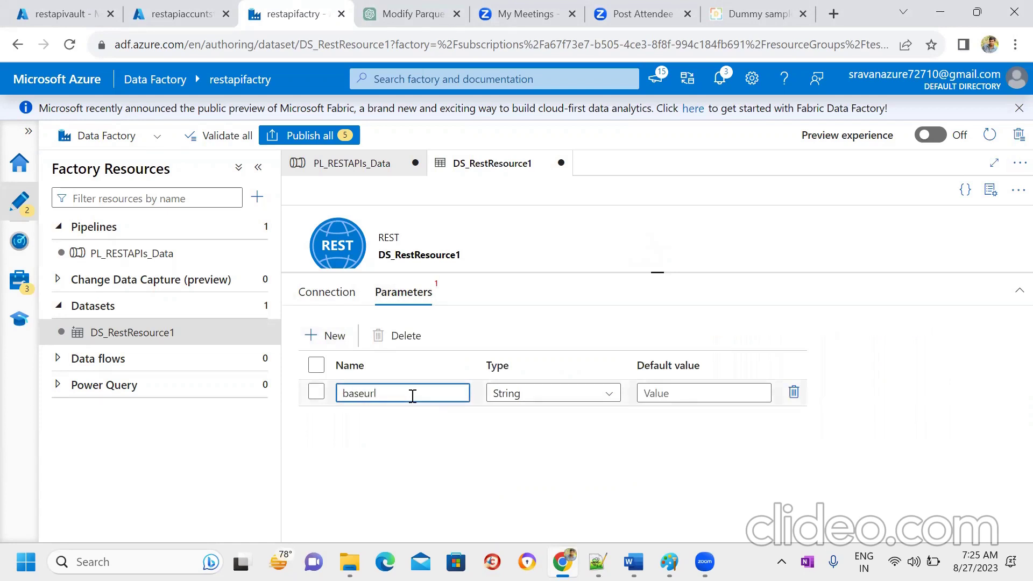
pyautogui.click(316, 336)
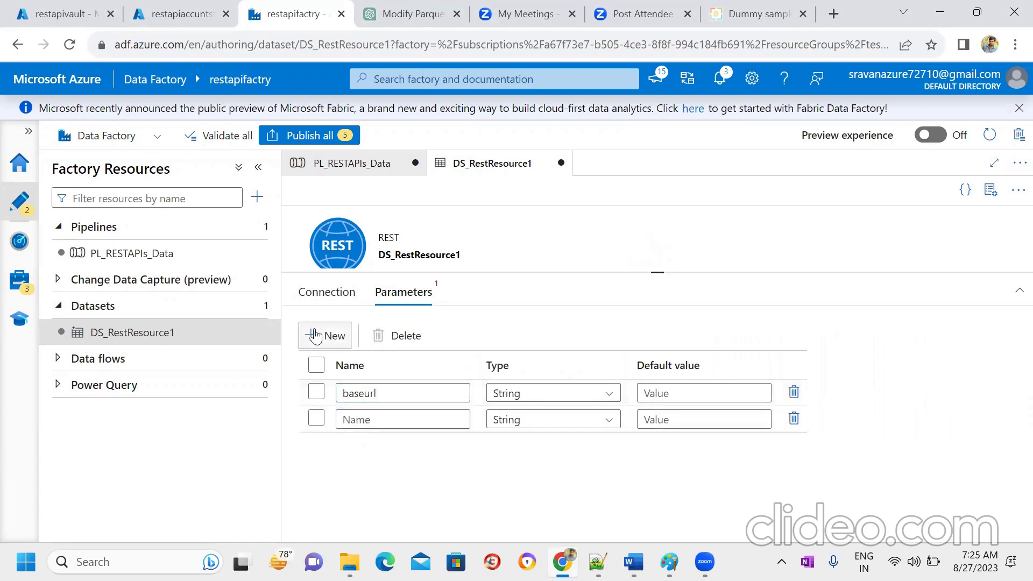
pyautogui.click(376, 422)
pyautogui.write('id')
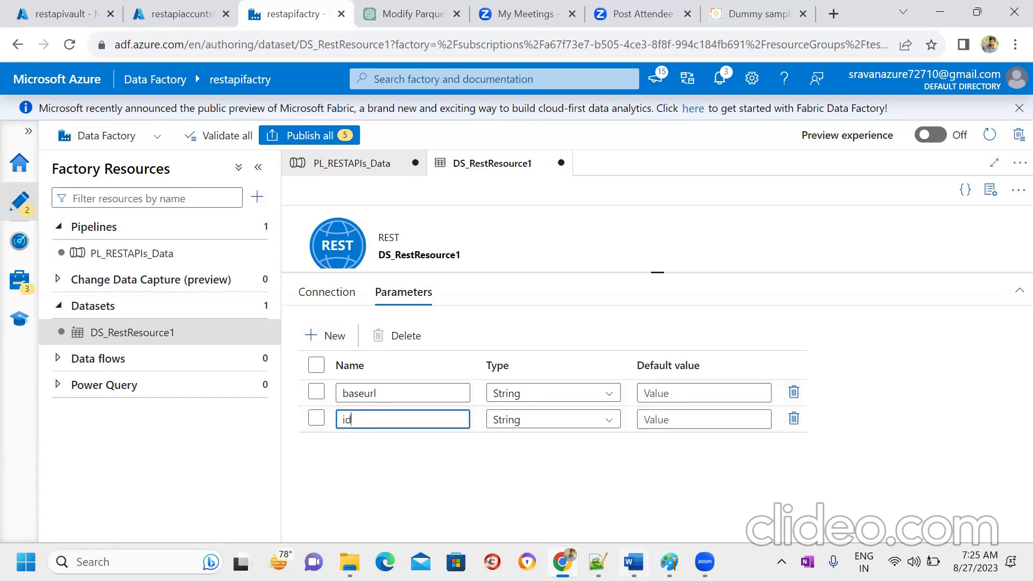
# Step: Switch to the Word notes and examine the "URL end with id" line
pyautogui.click(634, 562)
pyautogui.click(399, 385)
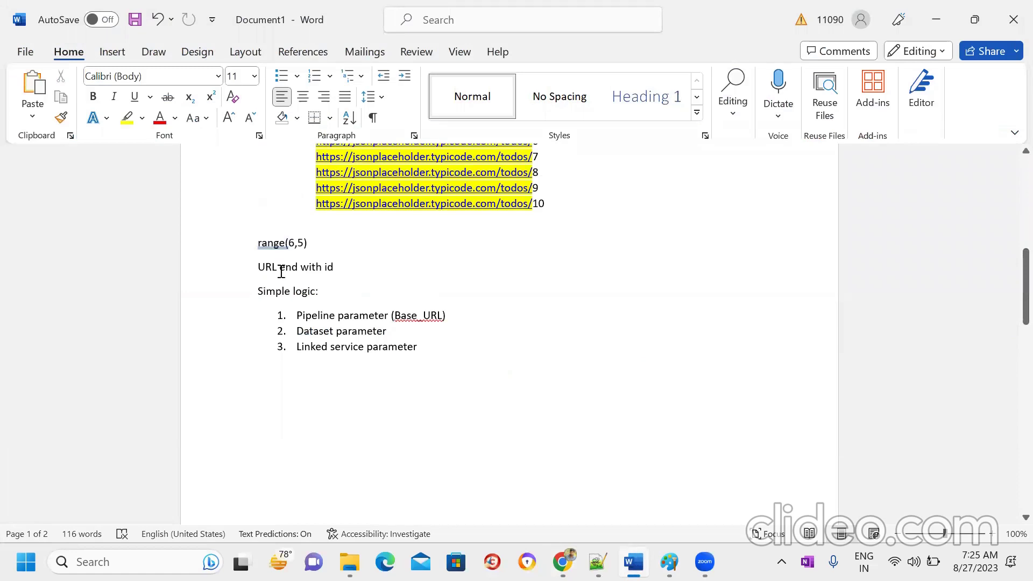
pyautogui.doubleClick(247, 267)
pyautogui.click(380, 289)
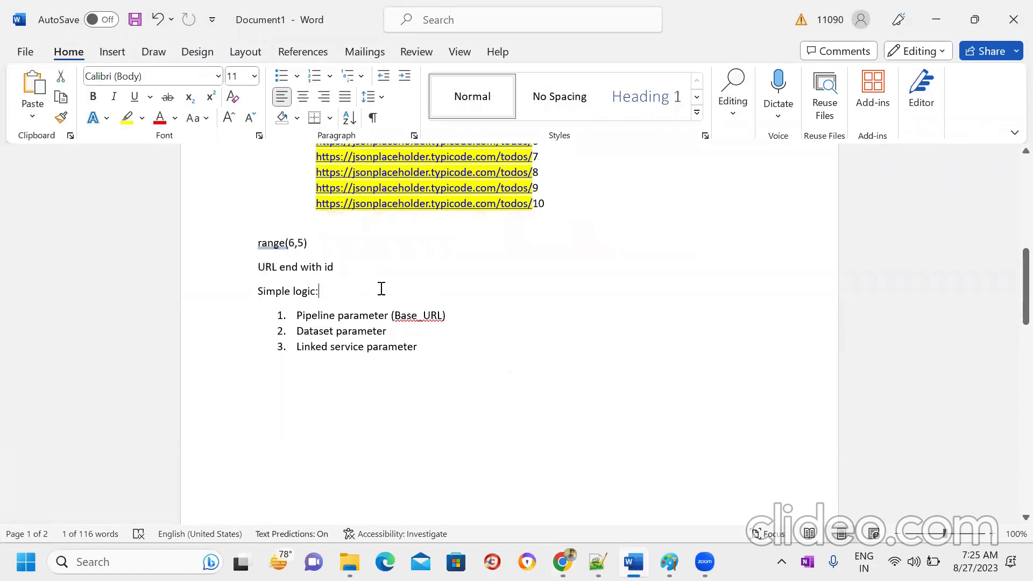
pyautogui.doubleClick(330, 267)
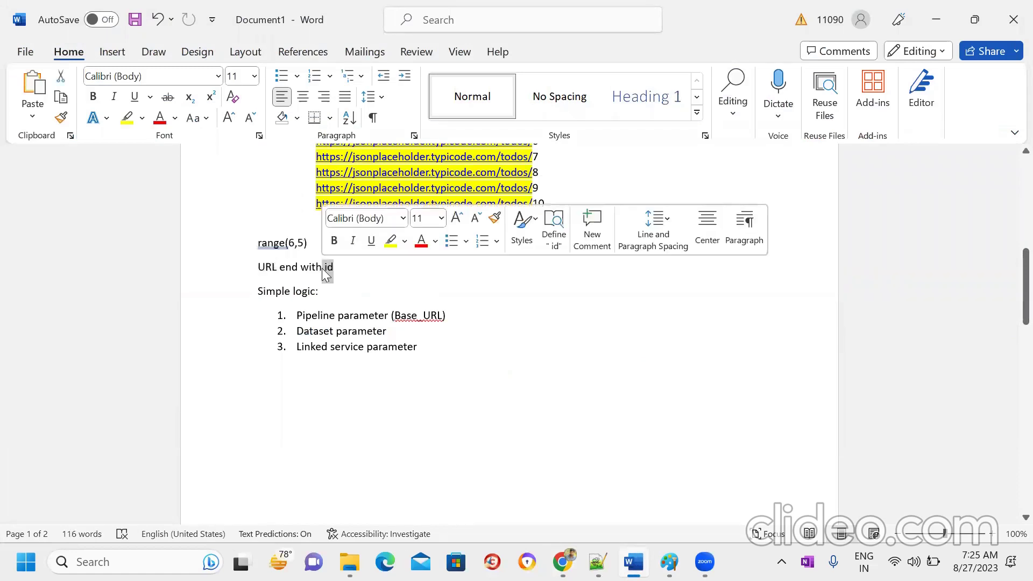
pyautogui.click(407, 292)
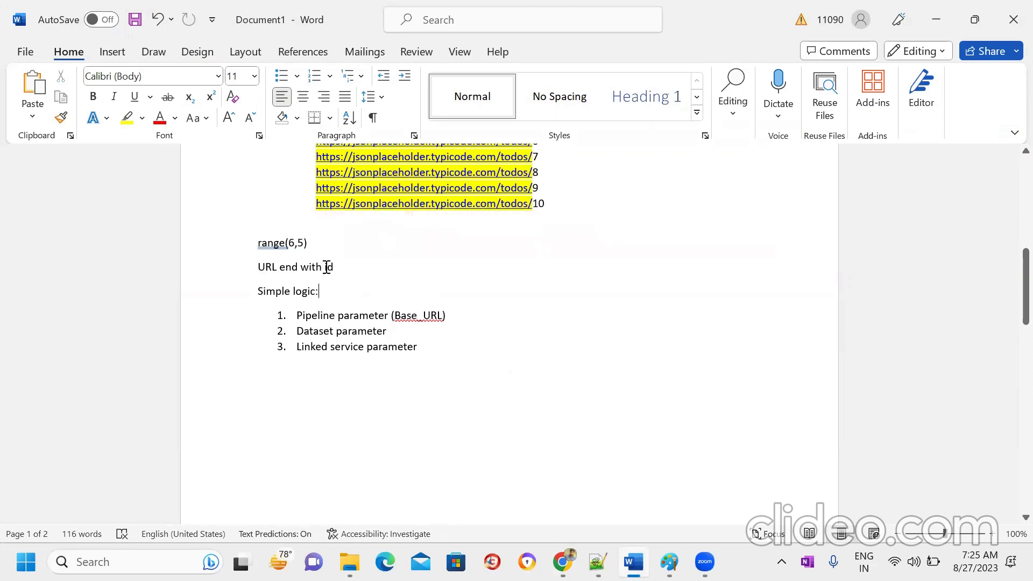
pyautogui.doubleClick(353, 267)
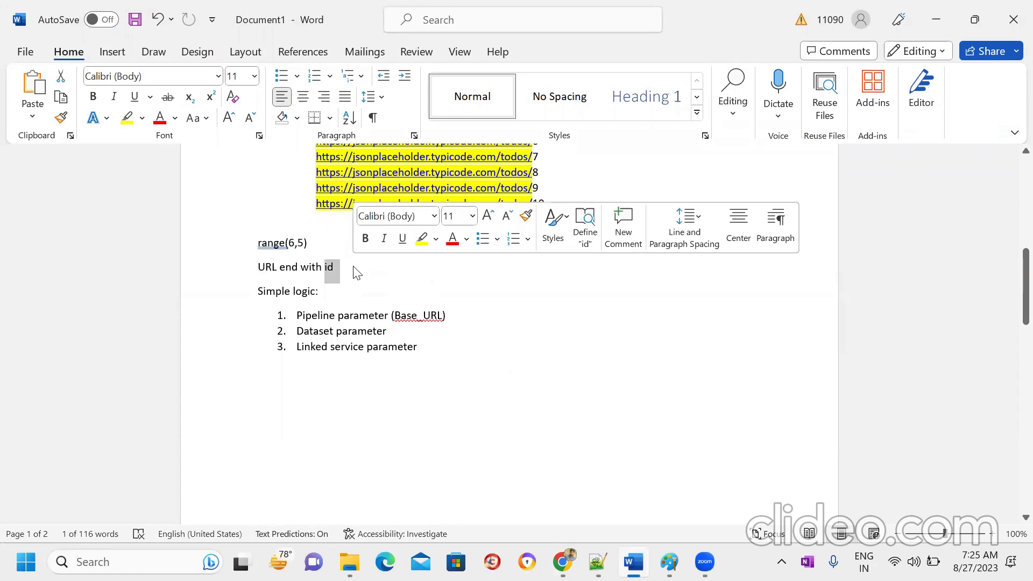
pyautogui.click(330, 267)
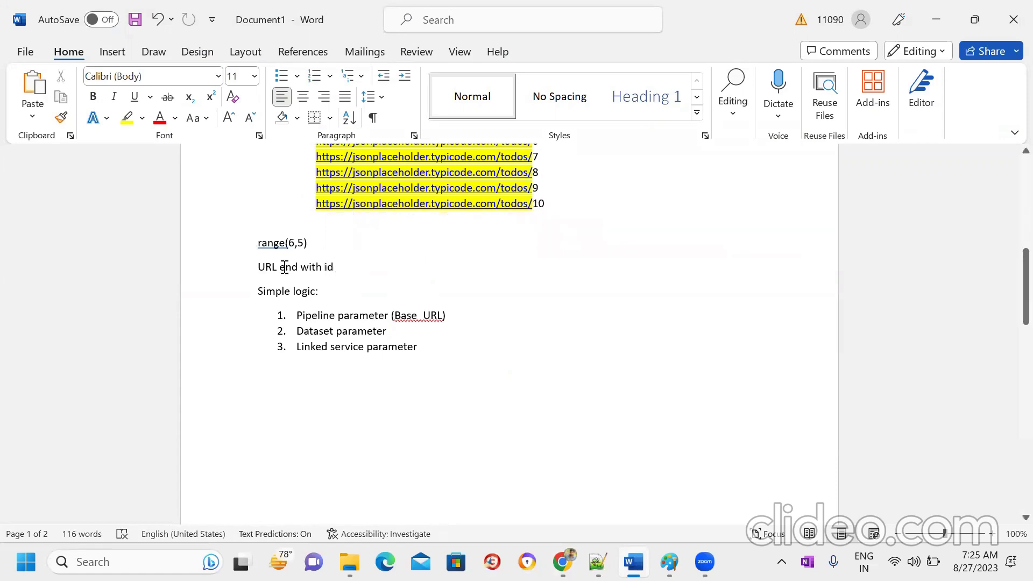
pyautogui.moveTo(281, 267); pyautogui.dragTo(258, 268)
# Step: Review the linked service, dataset and pipeline parameter items under "Simple logic" and return to the dataset in the browser
pyautogui.click(466, 326)
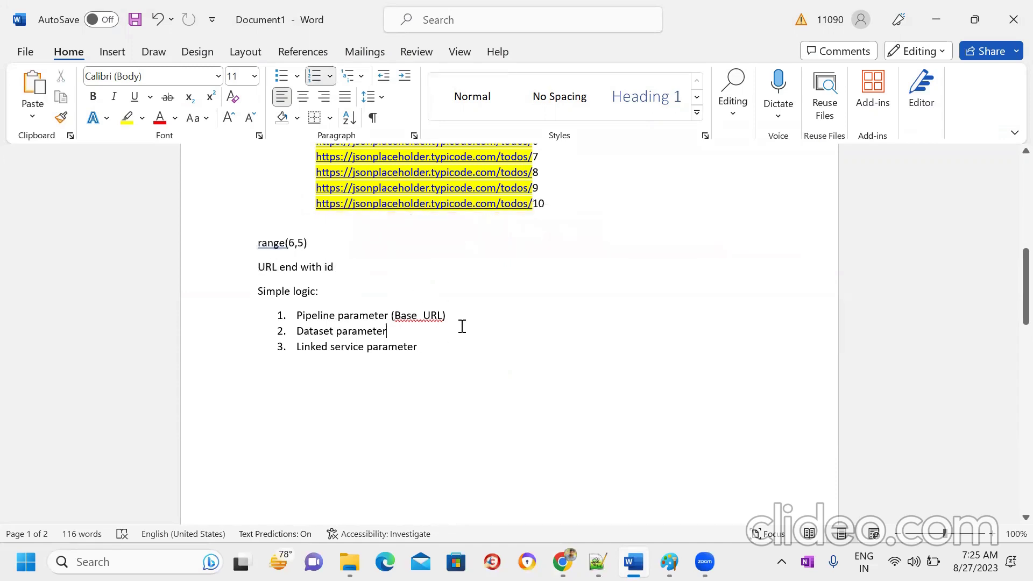
pyautogui.moveTo(462, 326); pyautogui.dragTo(281, 330)
pyautogui.click(445, 347)
pyautogui.moveTo(422, 351); pyautogui.dragTo(274, 350)
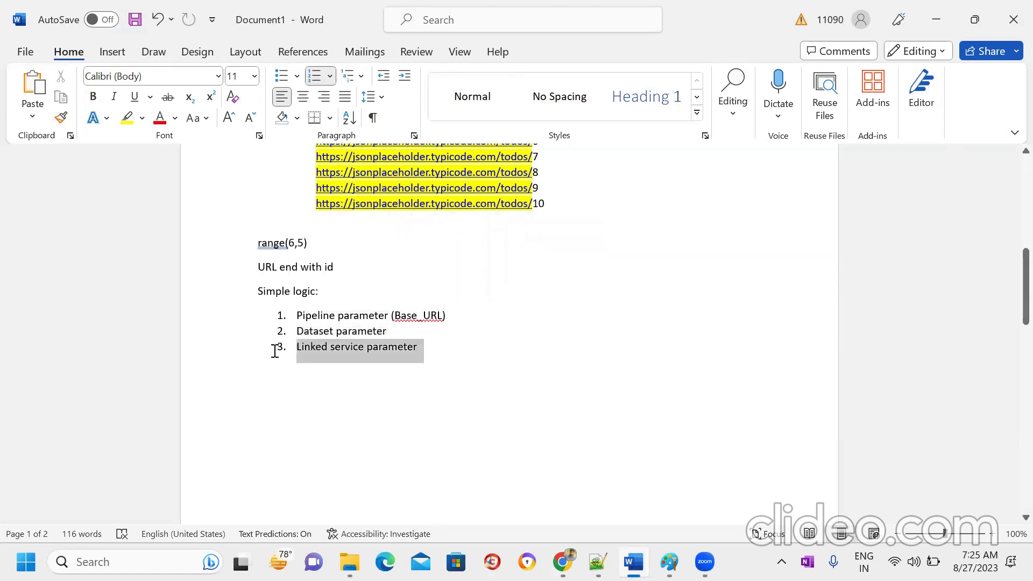
pyautogui.click(496, 380)
pyautogui.moveTo(355, 335); pyautogui.dragTo(288, 334)
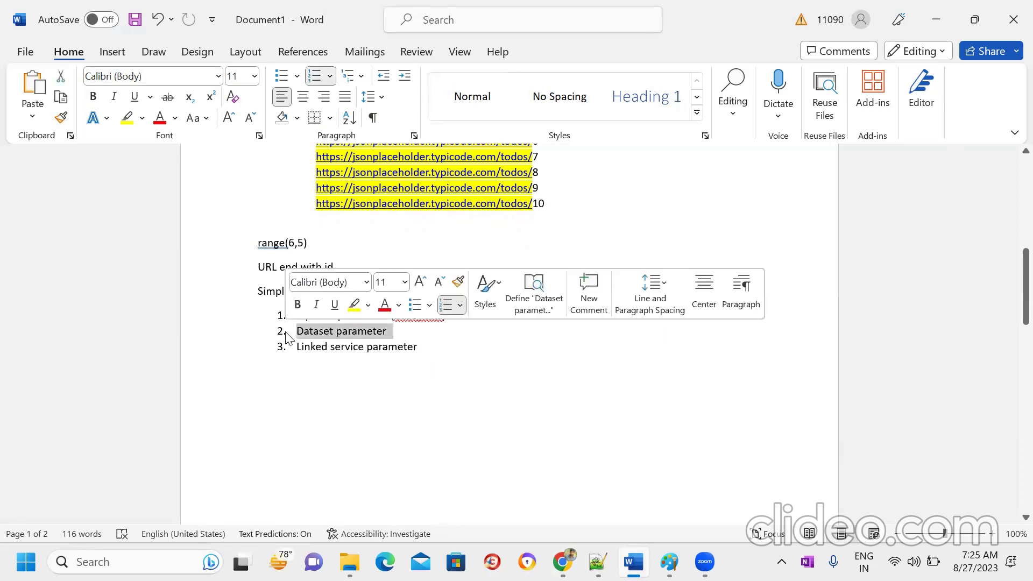
pyautogui.click(465, 363)
pyautogui.tripleClick(302, 316)
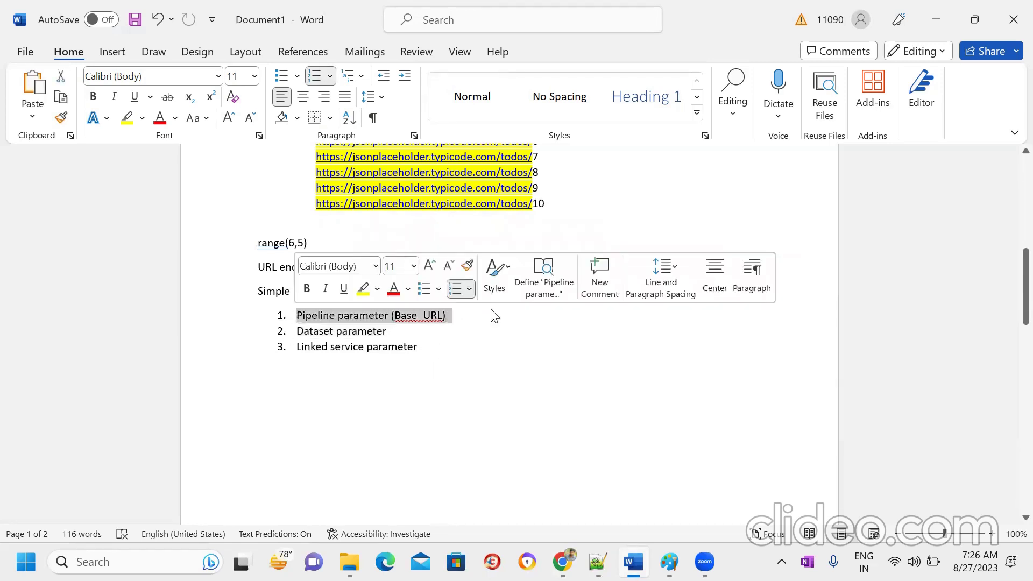
pyautogui.click(945, 16)
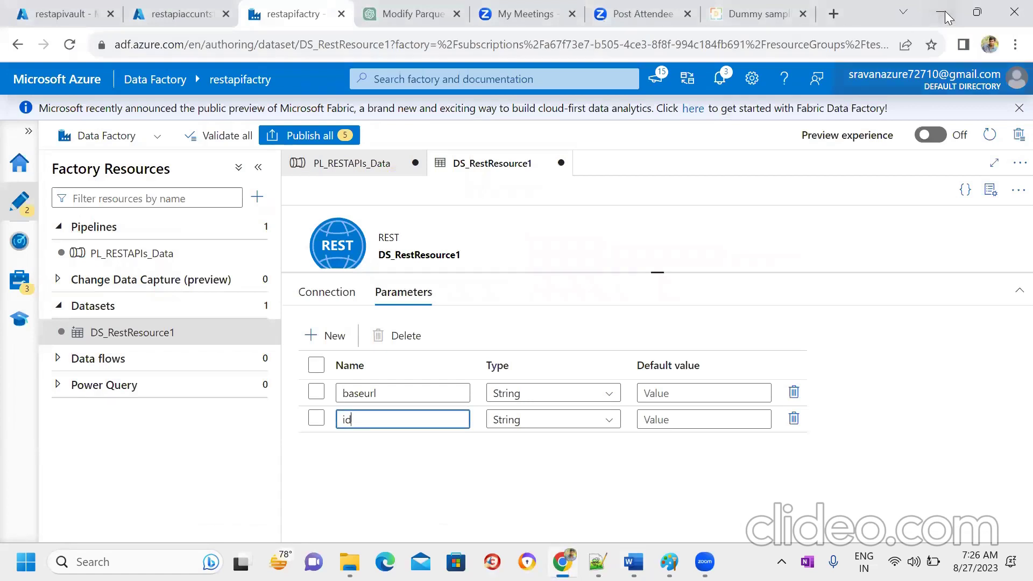
pyautogui.click(332, 295)
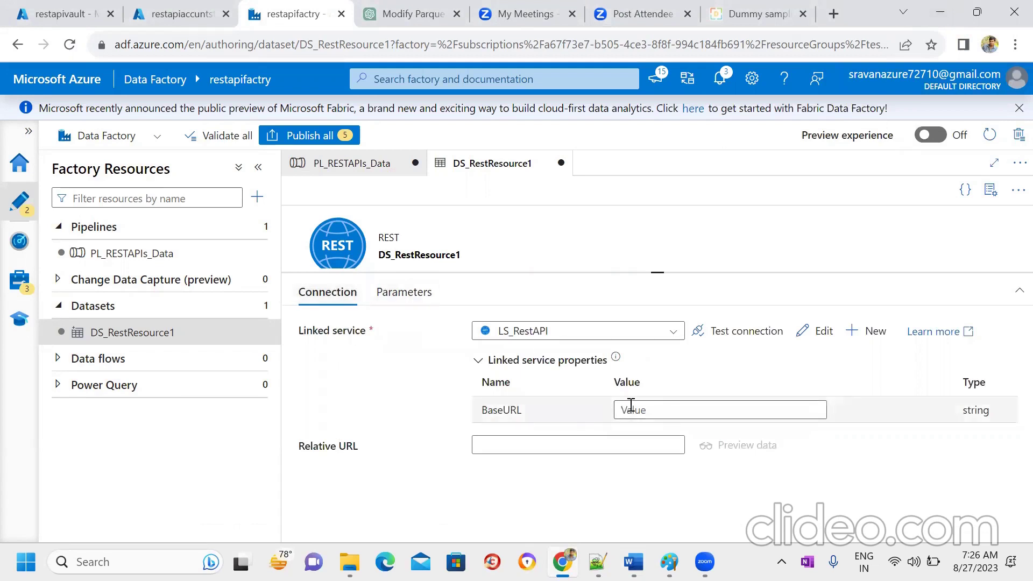
pyautogui.click(651, 409)
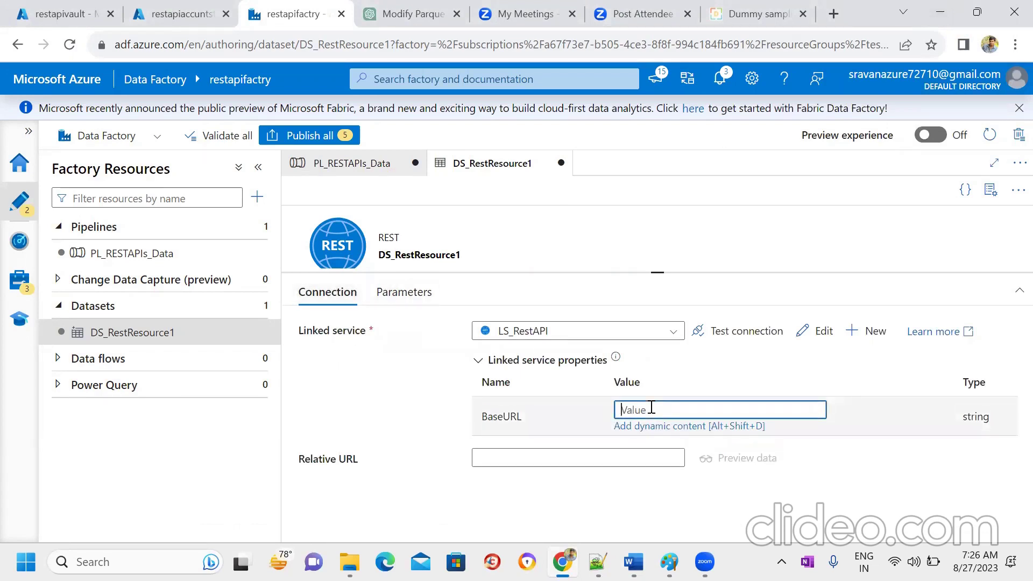
pyautogui.click(674, 431)
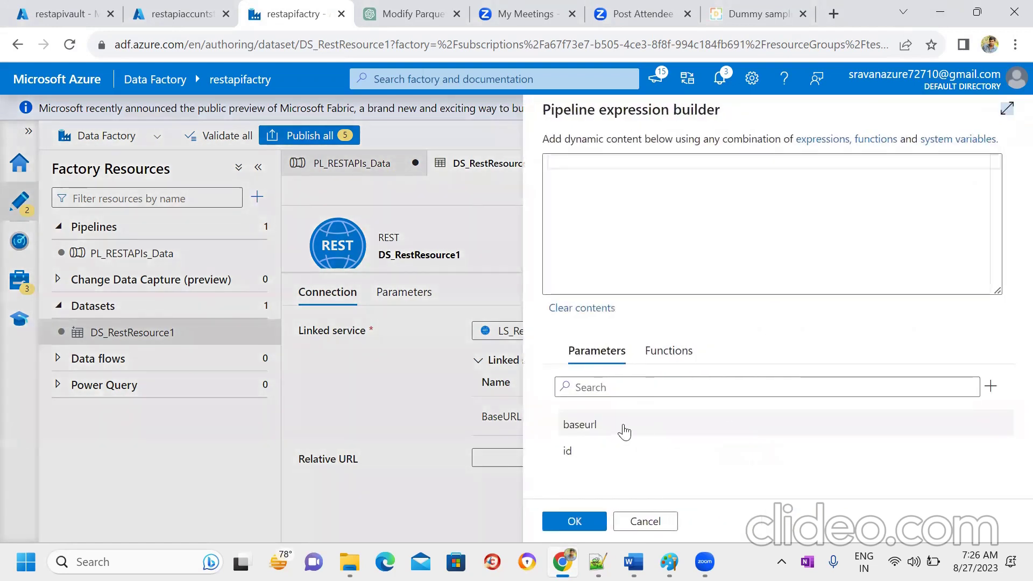
pyautogui.click(581, 425)
pyautogui.click(574, 520)
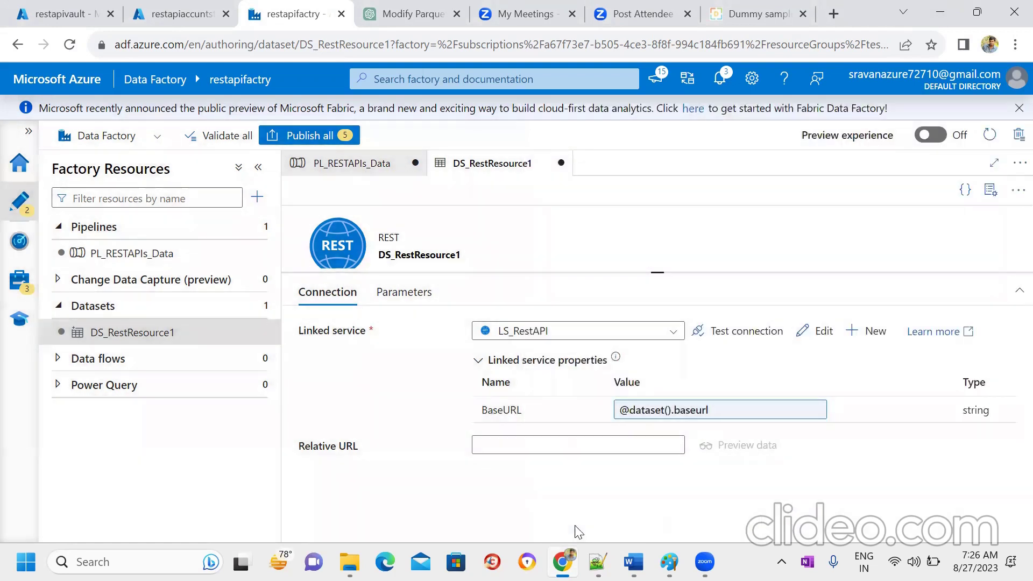
pyautogui.moveTo(367, 331); pyautogui.dragTo(376, 236)
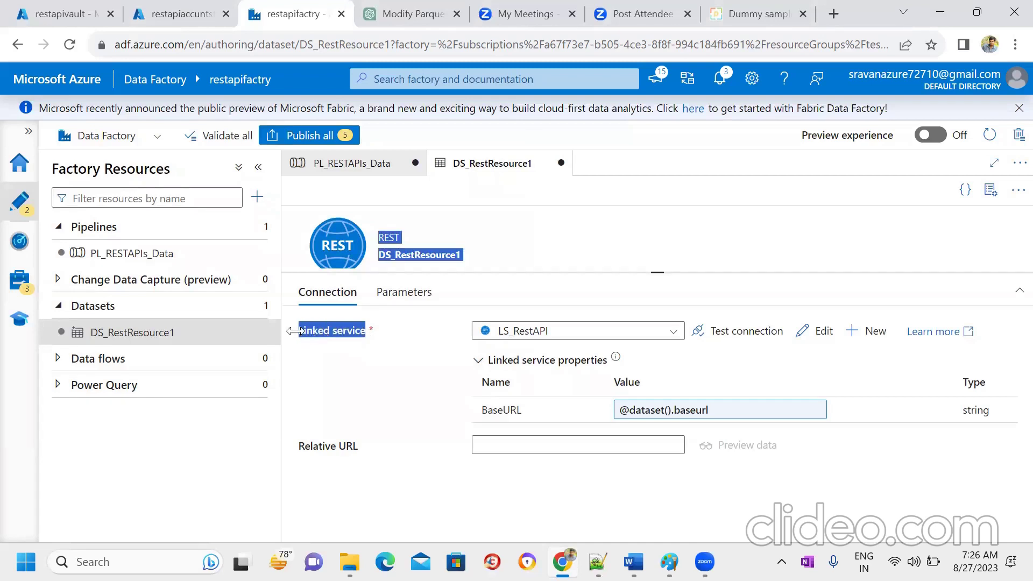
pyautogui.click(477, 493)
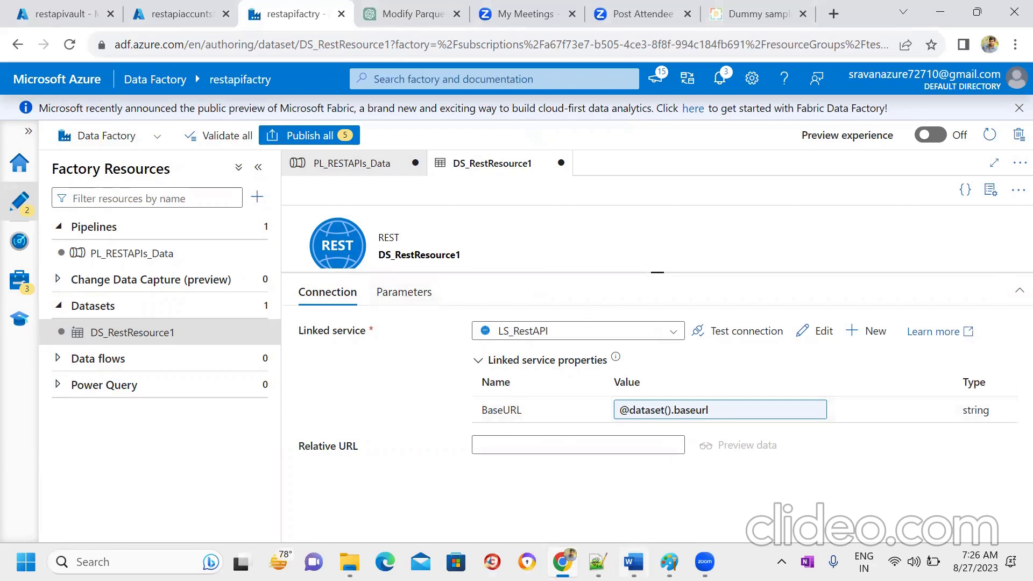
# Step: Switch to the Word notes and trace how the linked service, dataset and pipeline (Base_URL) parameters relate in the numbered list
pyautogui.click(634, 562)
pyautogui.click(468, 401)
pyautogui.moveTo(421, 353); pyautogui.dragTo(284, 350)
pyautogui.click(470, 381)
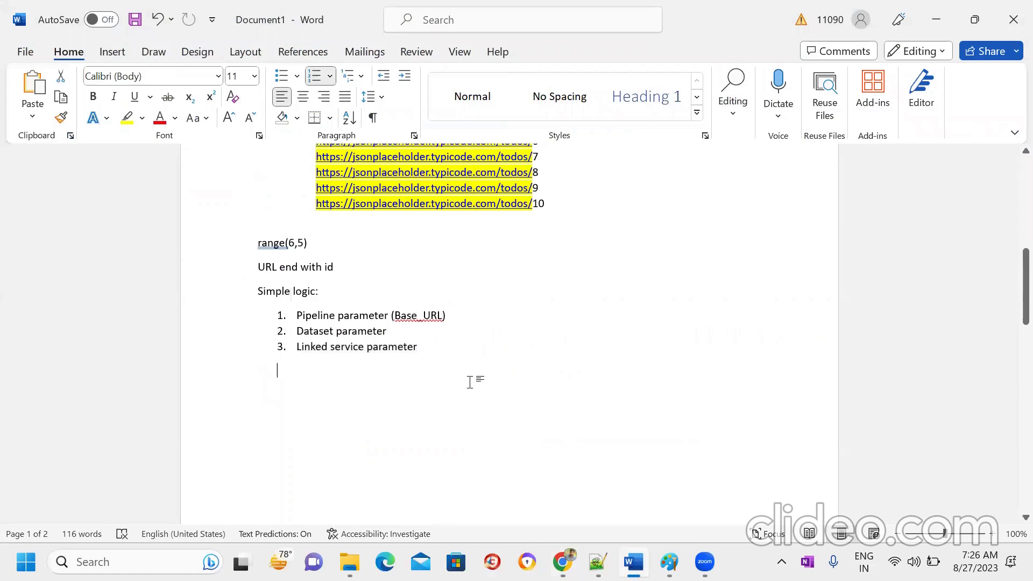
pyautogui.moveTo(337, 329); pyautogui.dragTo(300, 329)
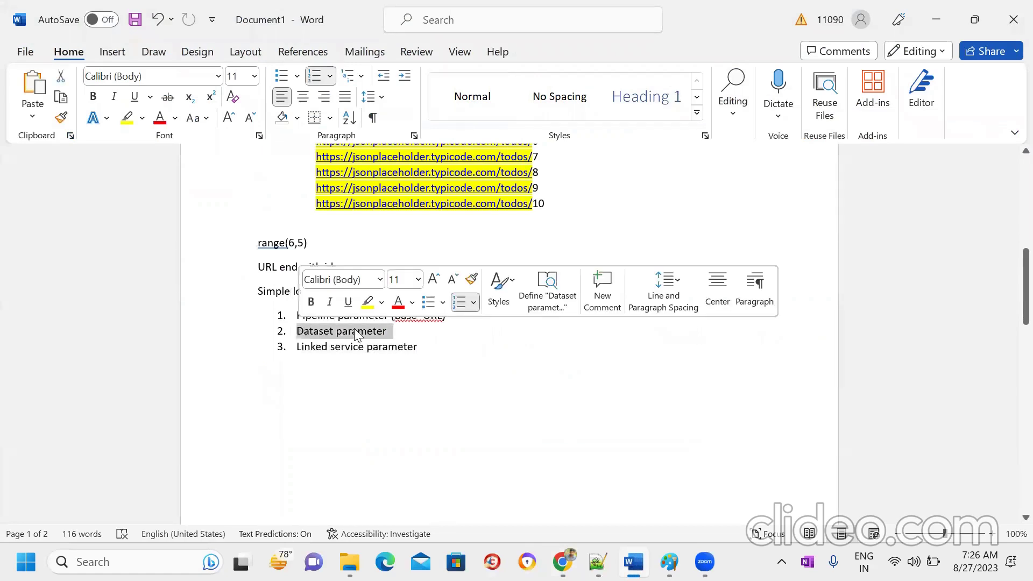
pyautogui.moveTo(425, 348); pyautogui.dragTo(316, 353)
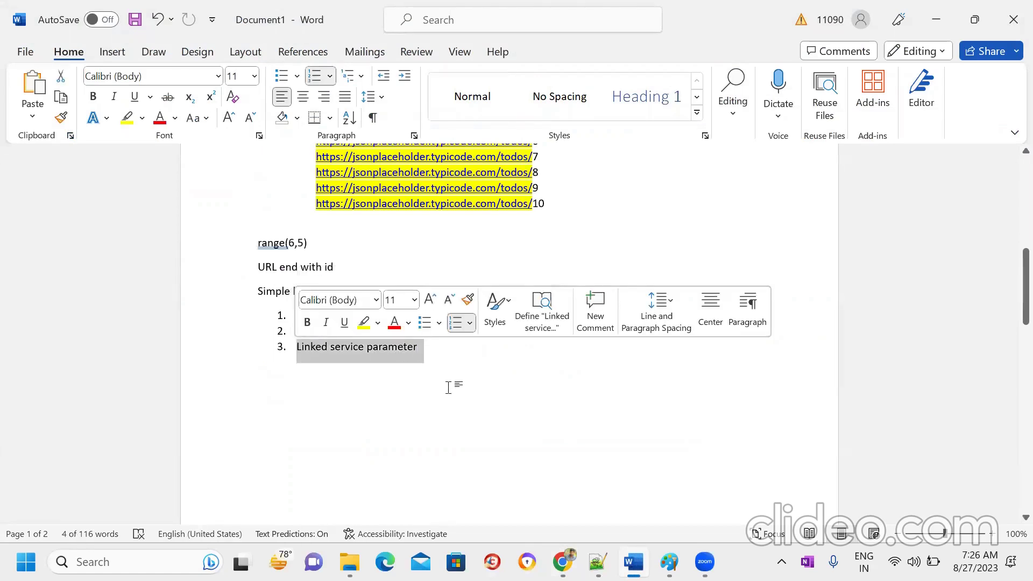
pyautogui.click(461, 395)
pyautogui.keyDown('shift'); pyautogui.click(304, 333); pyautogui.keyUp('shift')
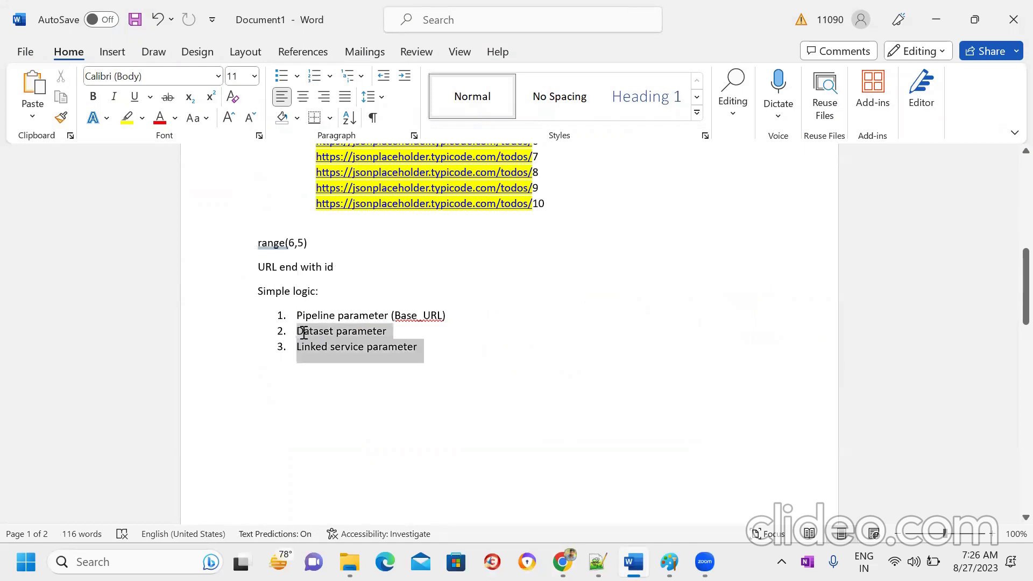
pyautogui.click(454, 376)
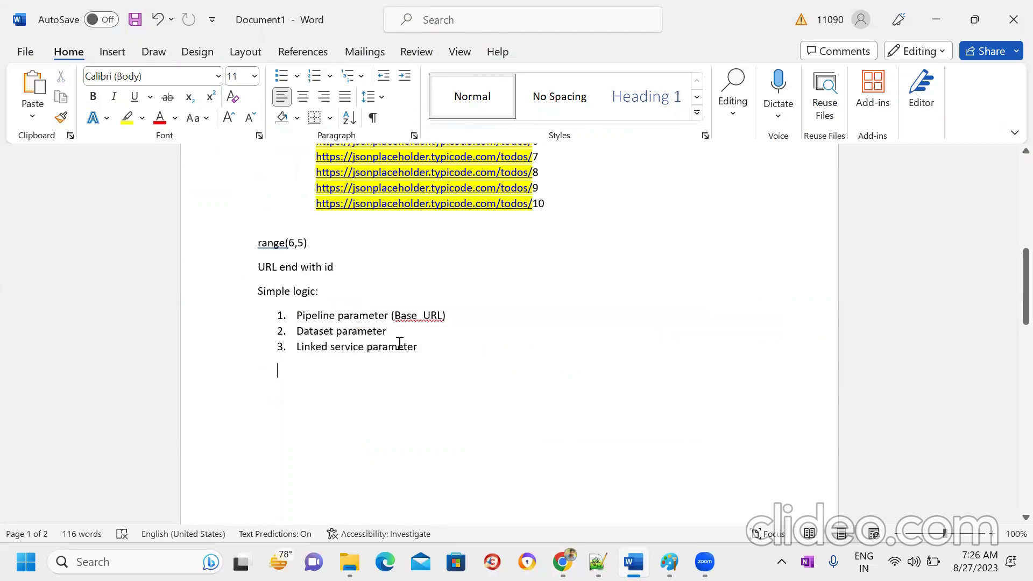
pyautogui.keyDown('shift'); pyautogui.click(301, 332); pyautogui.keyUp('shift')
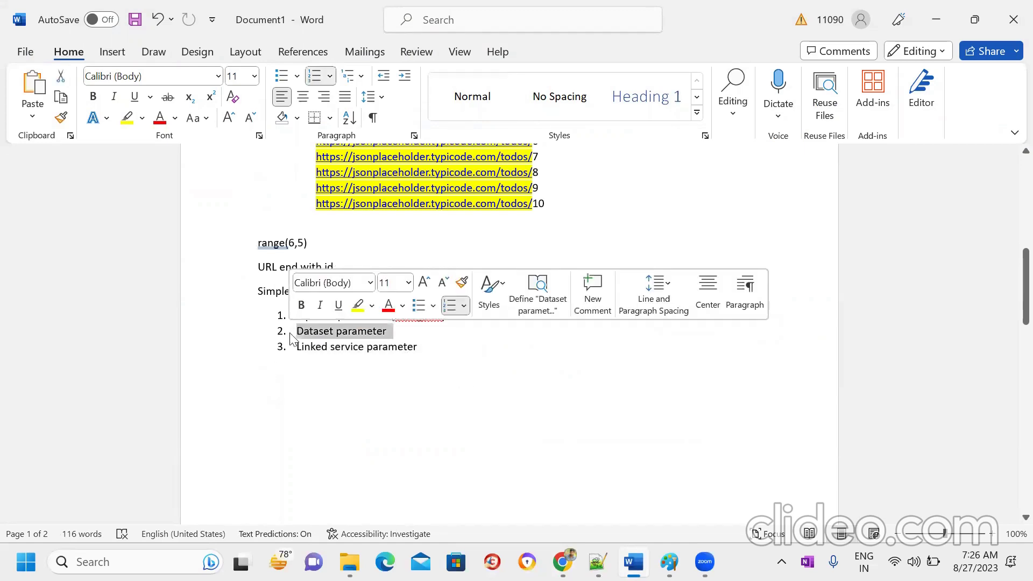
pyautogui.click(455, 337)
pyautogui.moveTo(452, 320); pyautogui.dragTo(299, 316)
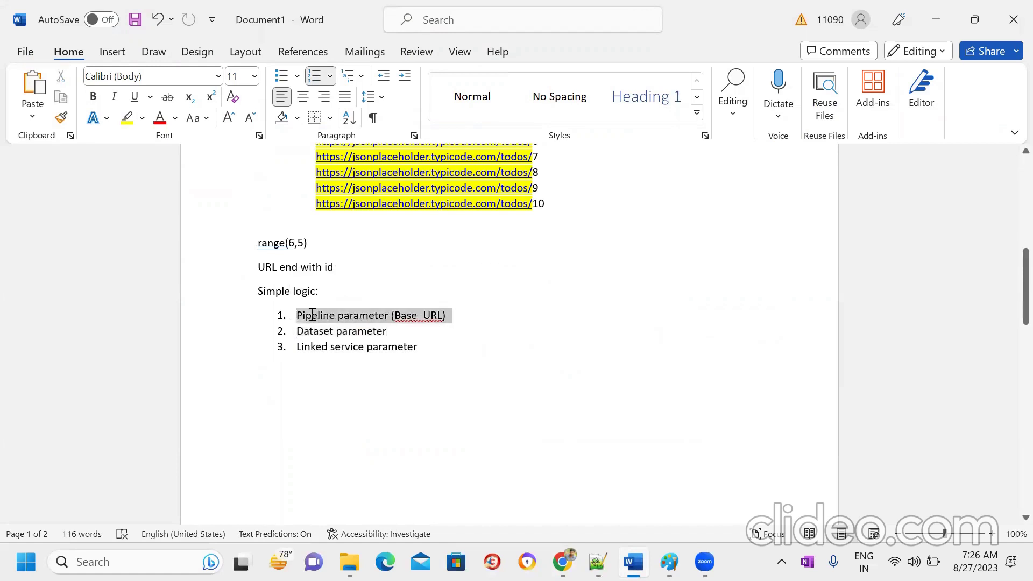
pyautogui.click(533, 371)
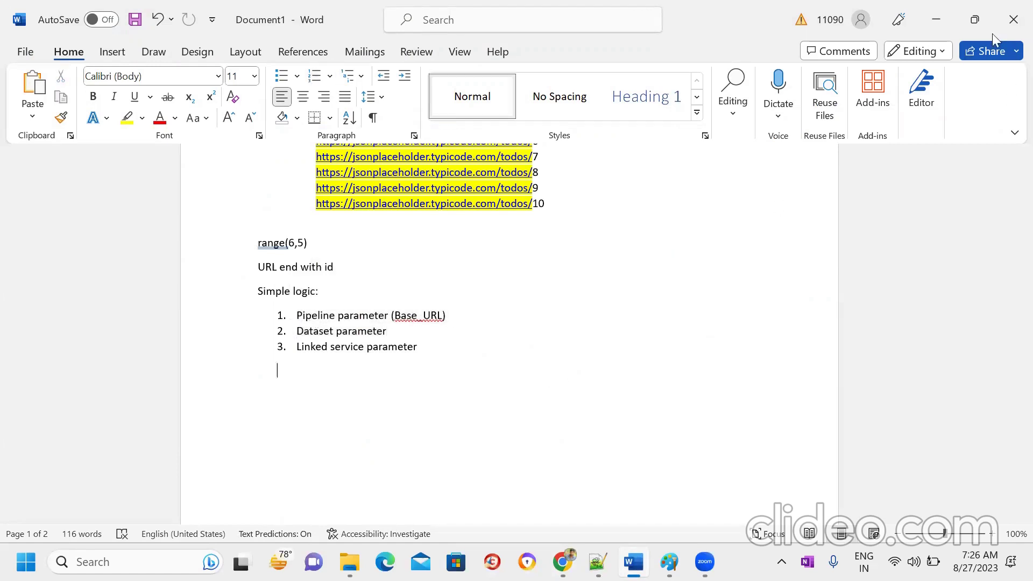
pyautogui.click(944, 24)
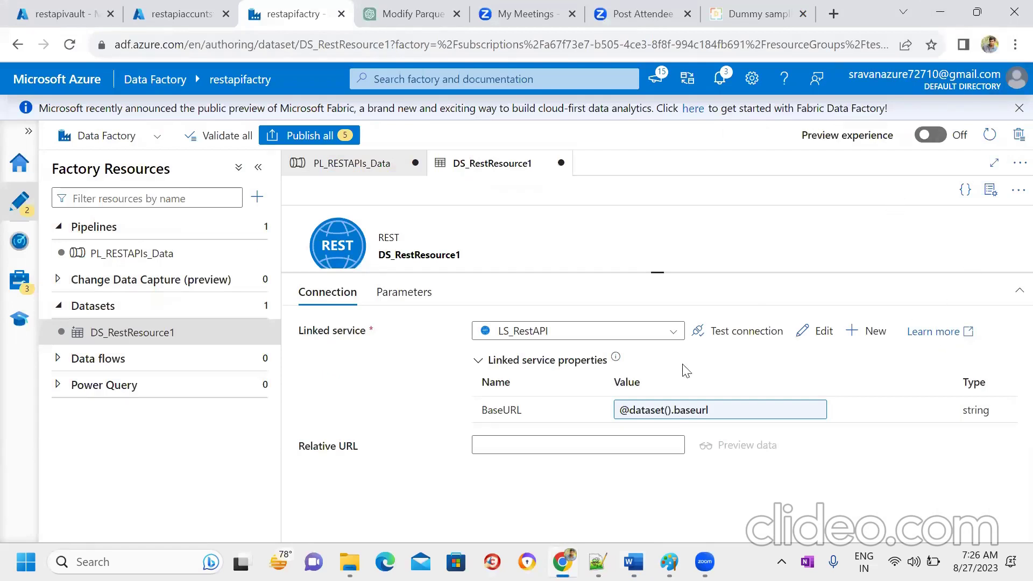
pyautogui.click(498, 444)
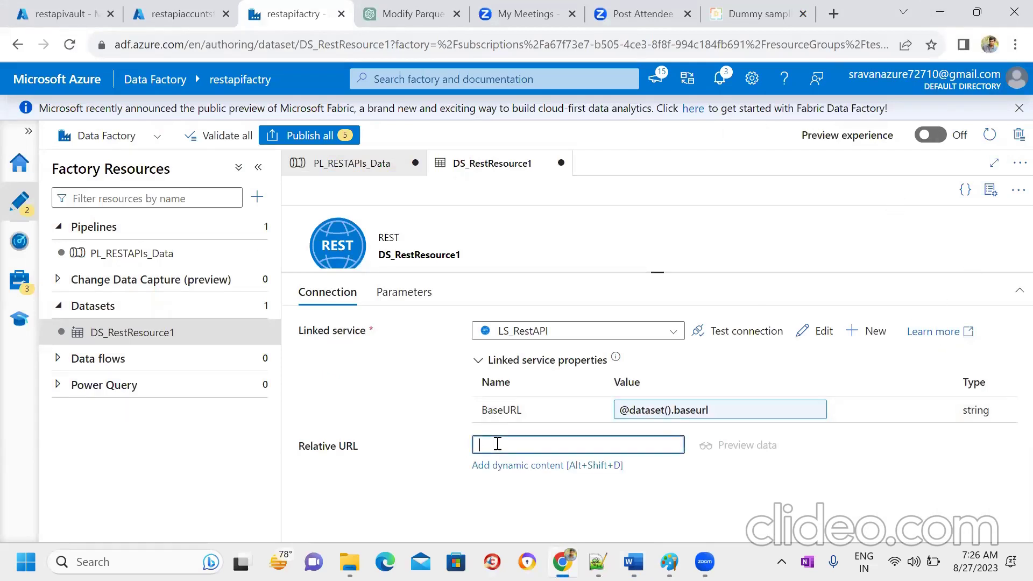
pyautogui.click(520, 465)
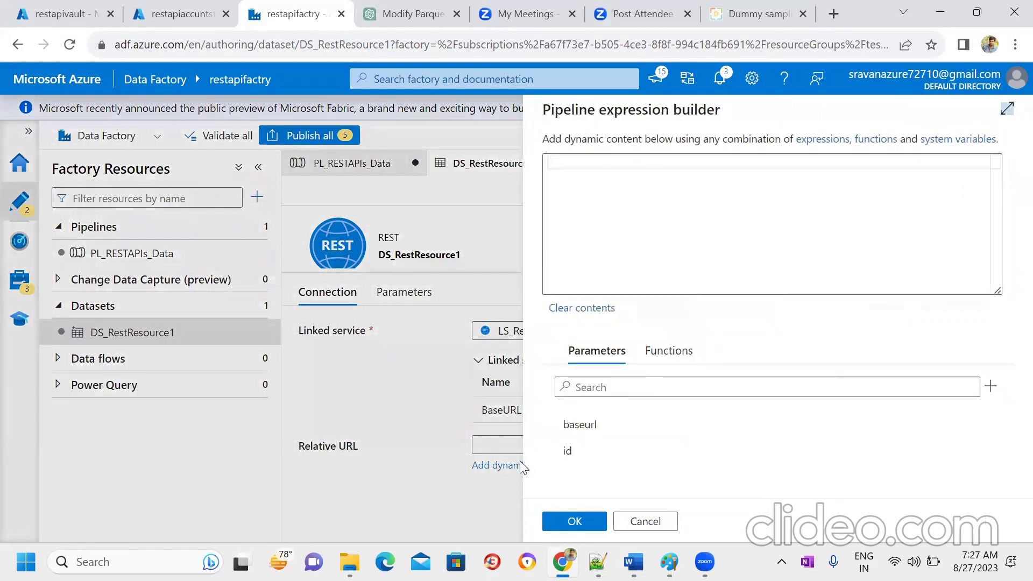
pyautogui.click(593, 455)
pyautogui.click(579, 521)
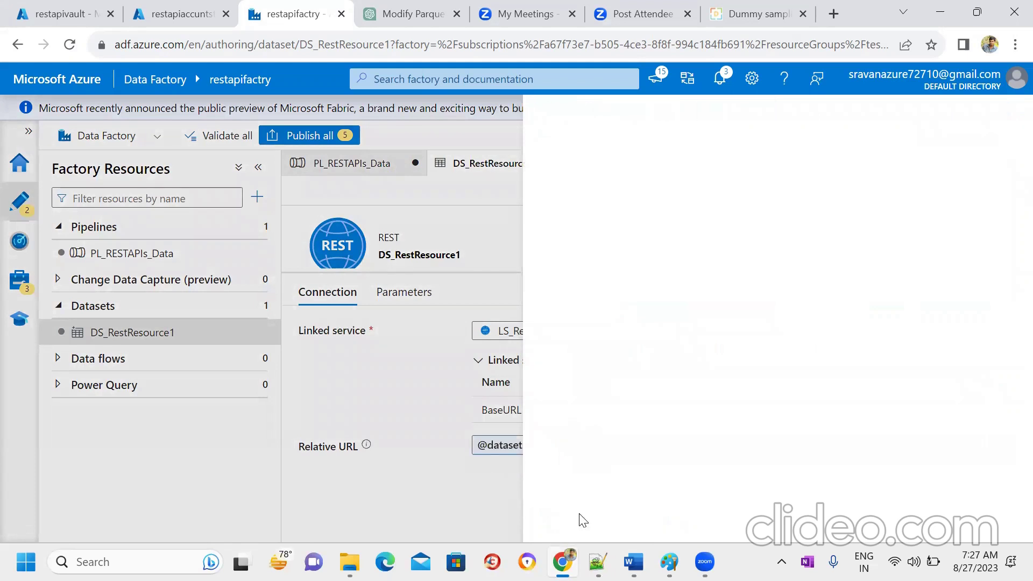
pyautogui.click(720, 418)
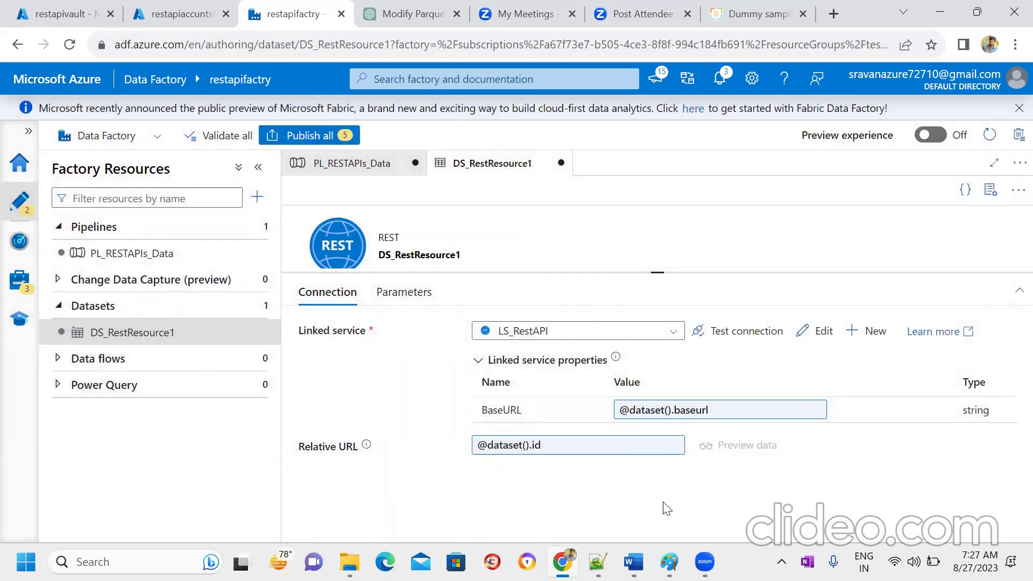
# Step: Switch to the Word notes, examine the todos URL ending with {id}, and return to the dataset in the browser
pyautogui.click(634, 562)
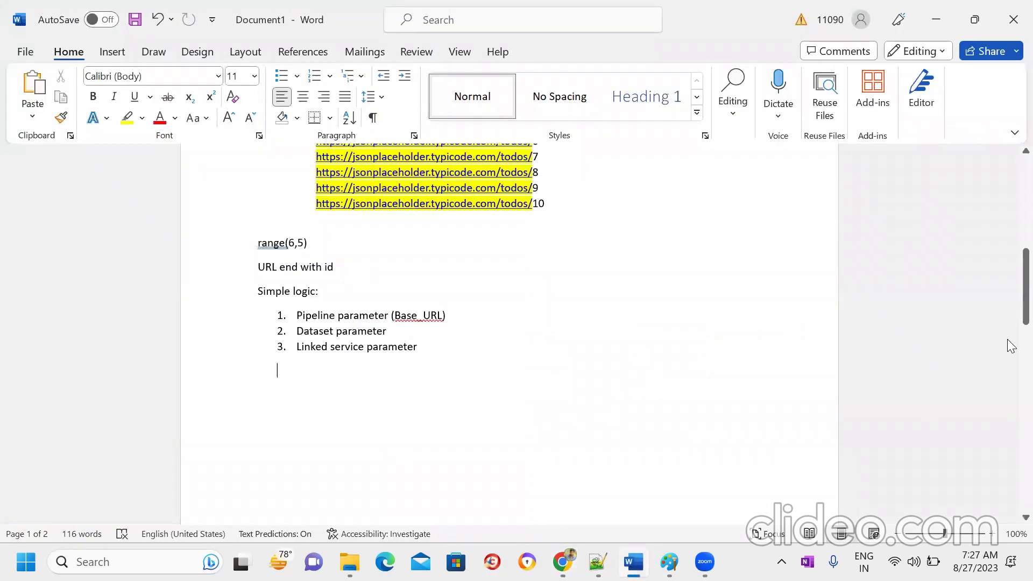
pyautogui.scroll(3, 1009, 301)
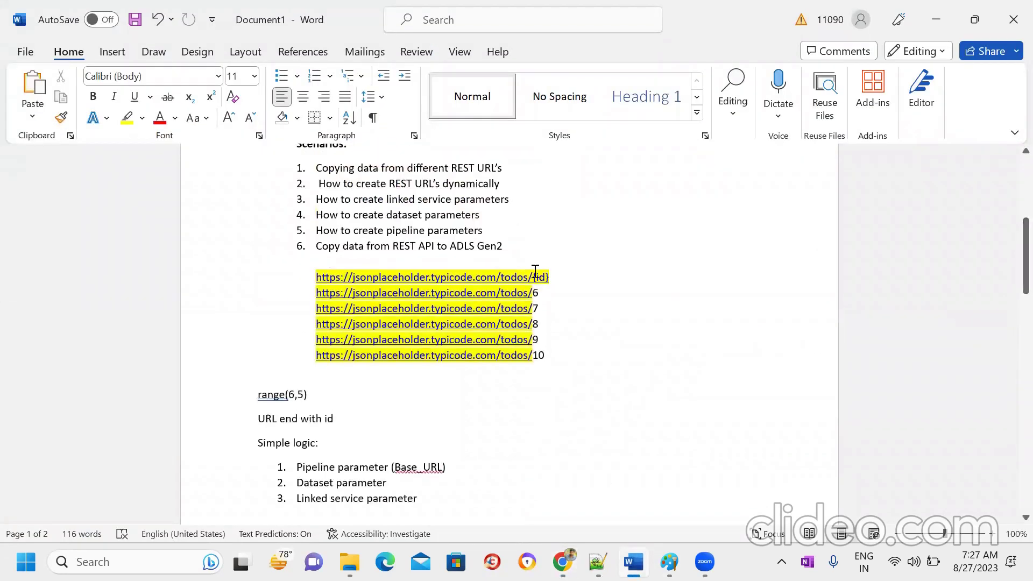
pyautogui.moveTo(551, 278); pyautogui.dragTo(318, 263)
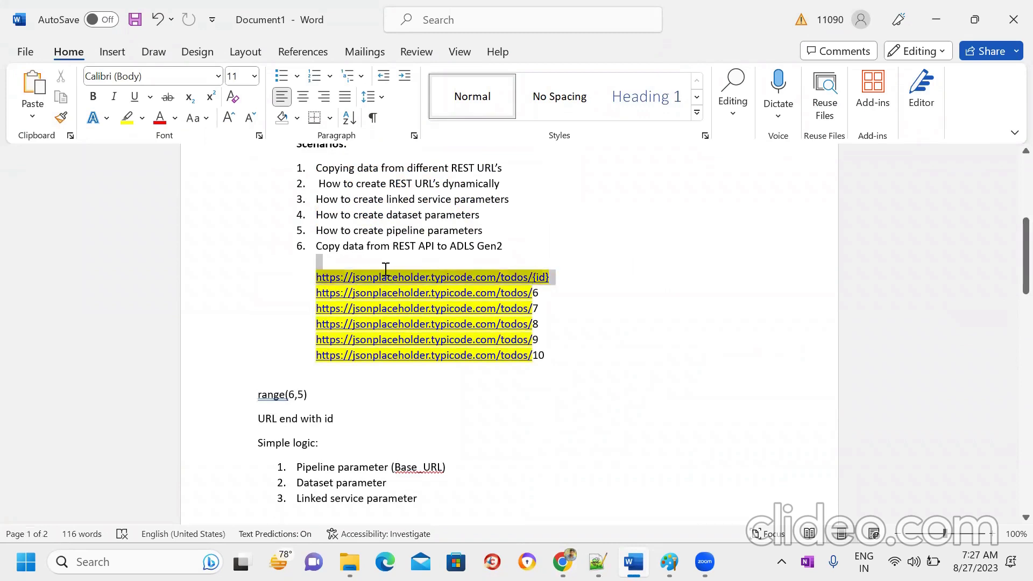
pyautogui.click(646, 330)
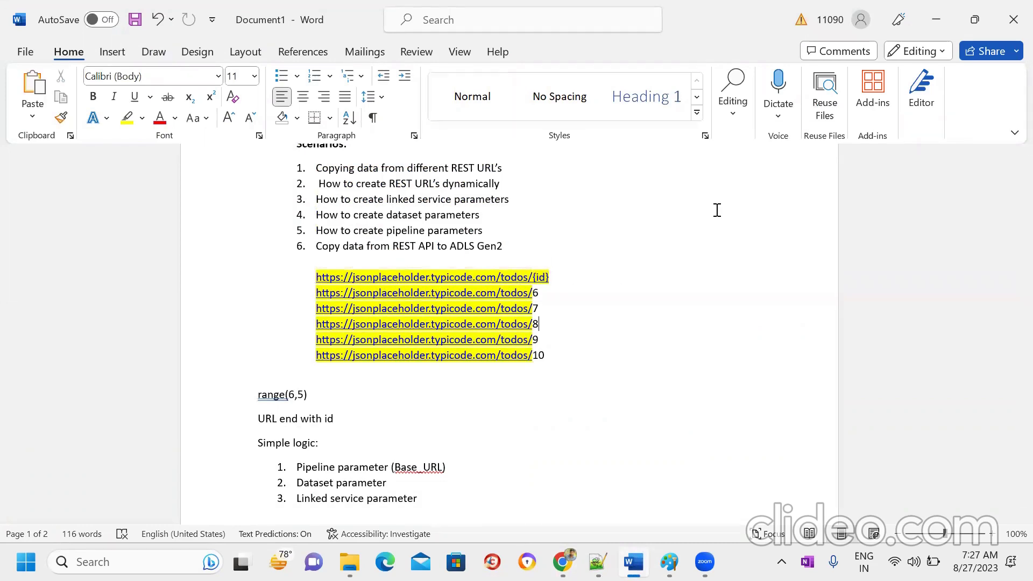
pyautogui.click(937, 19)
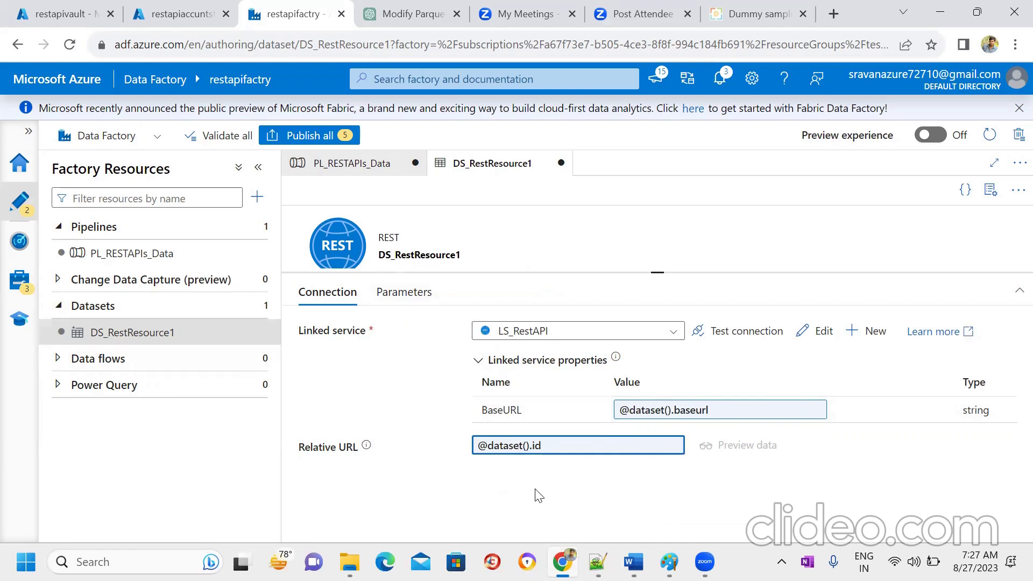
pyautogui.press('Right')
pyautogui.press('Right')
# Step: Check the PL_RESTAPIs_Data copy source properties against the connection settings of the DS_RestResource1 dataset
pyautogui.click(144, 254)
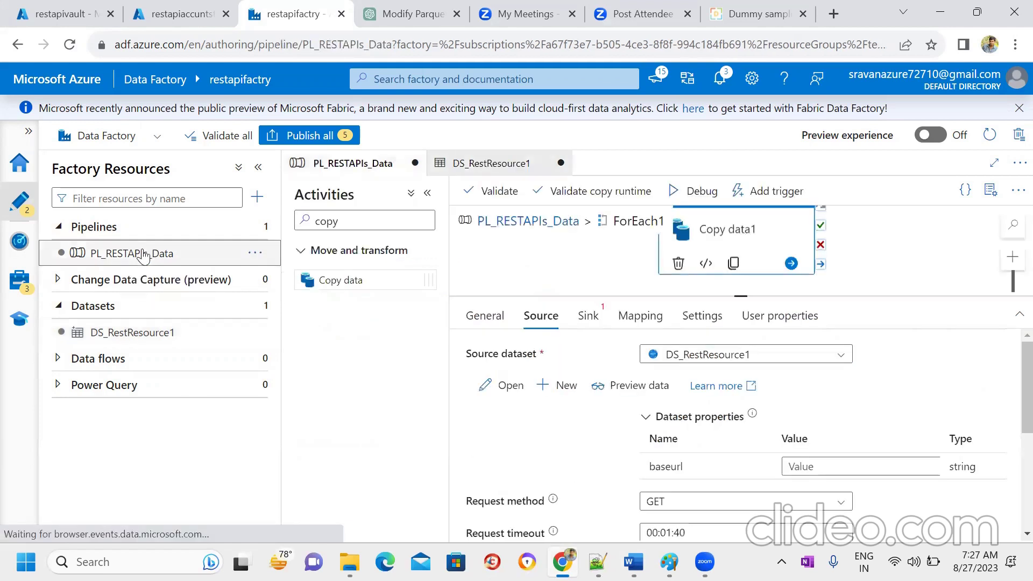
pyautogui.click(114, 307)
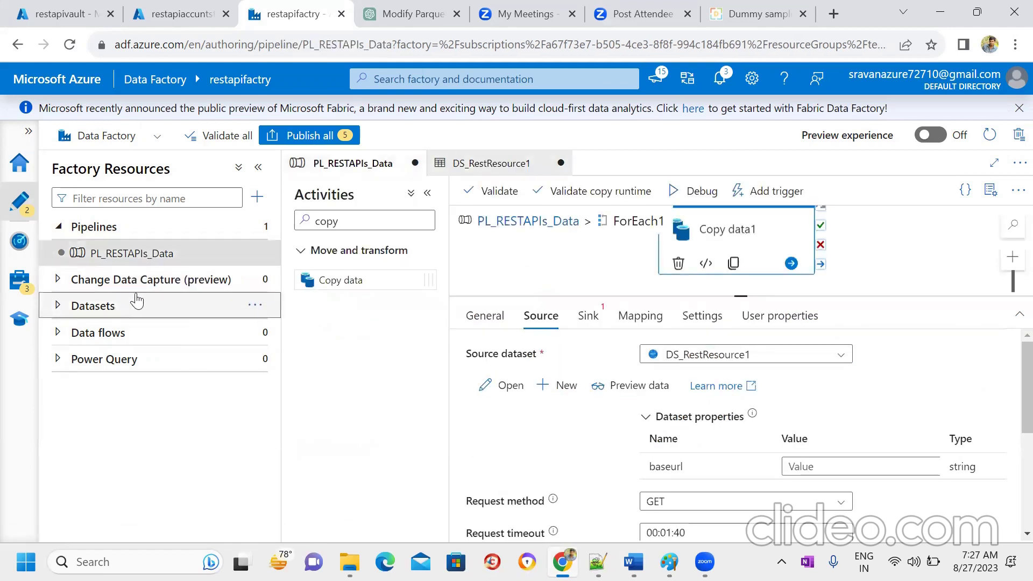
pyautogui.click(56, 308)
pyautogui.click(107, 332)
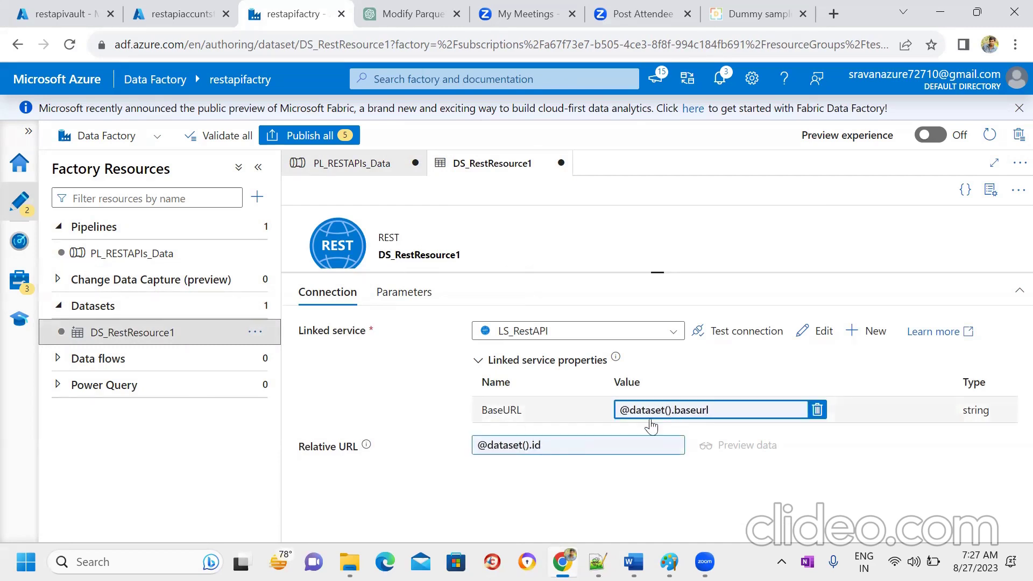
# Step: In the PL_RESTAPIs_Data pipeline, clear Copy data1's source dataset and reselect DS_RestResource1 to refresh its dataset properties
pyautogui.click(188, 263)
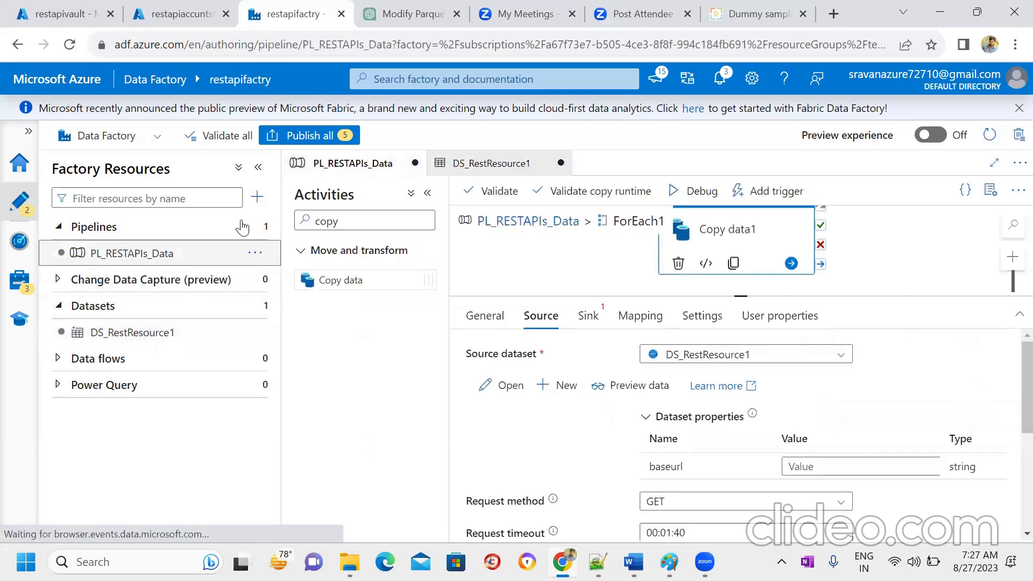
pyautogui.click(851, 461)
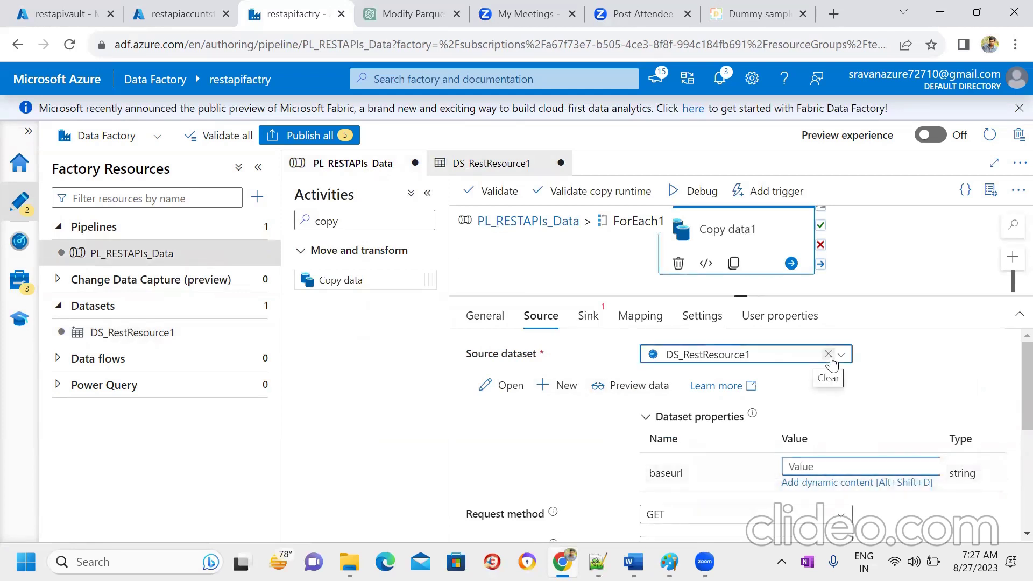
pyautogui.click(835, 357)
pyautogui.click(836, 356)
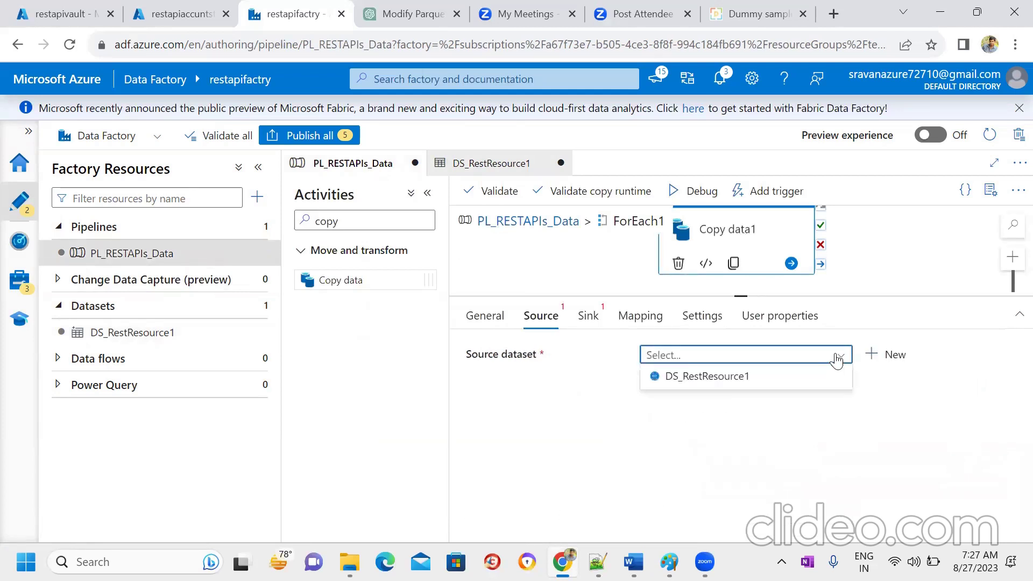
pyautogui.click(768, 382)
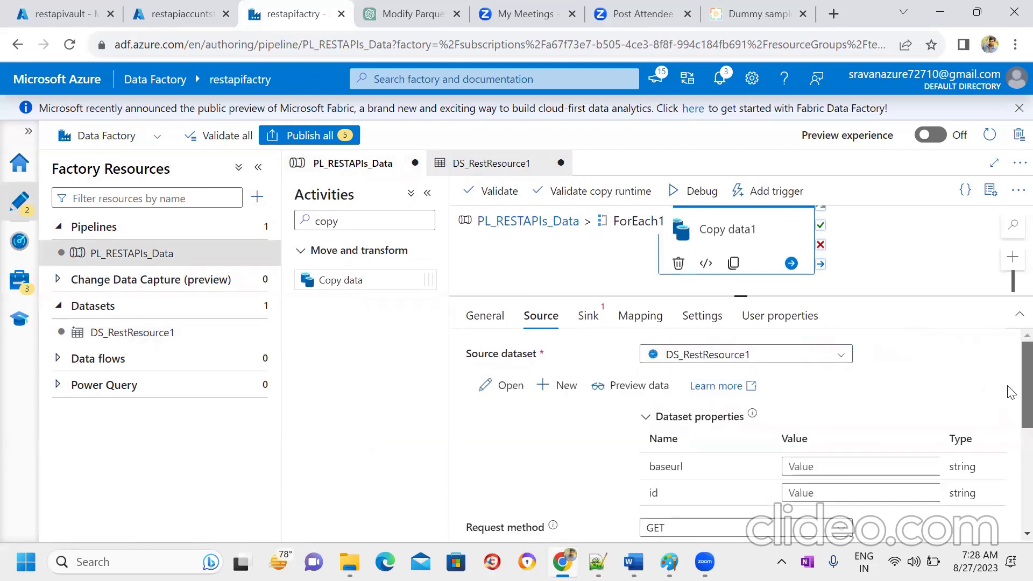
# Step: Locate the copy source's baseurl property, consult the todos URL list in the Word notes, and return to the browser
pyautogui.moveTo(1026, 387); pyautogui.dragTo(1026, 427)
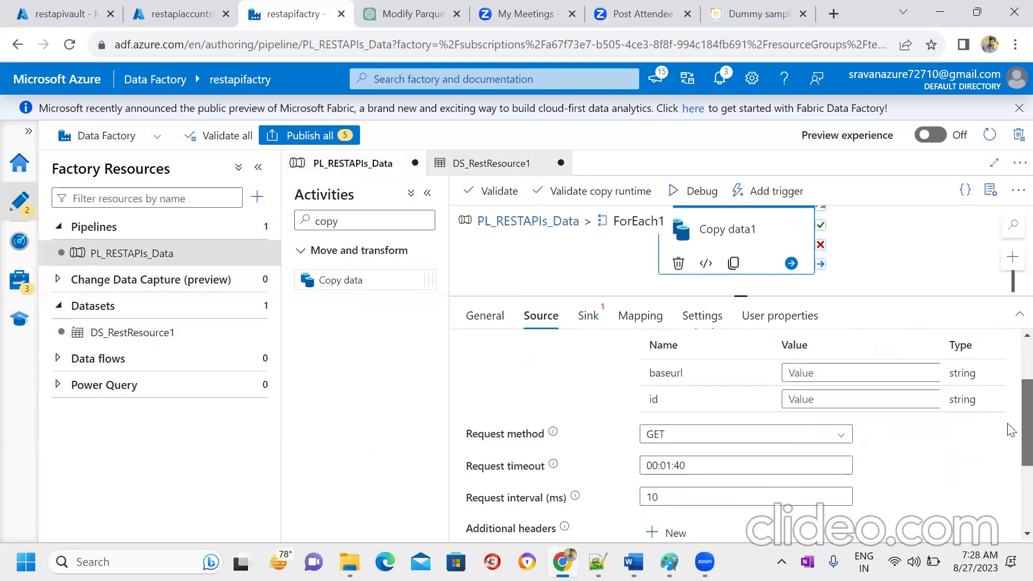
pyautogui.click(835, 371)
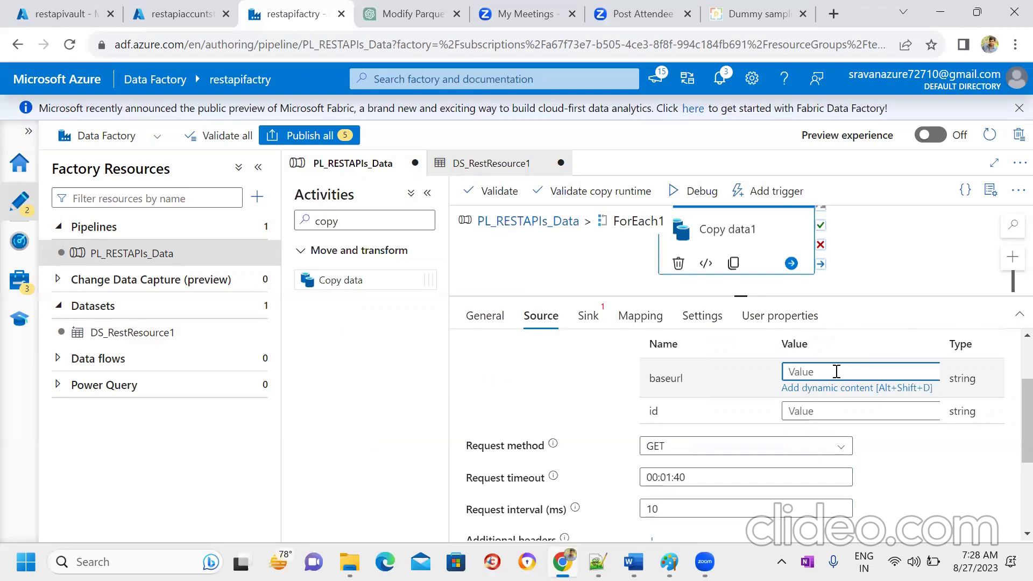
pyautogui.hotkey('alt', 'Tab')
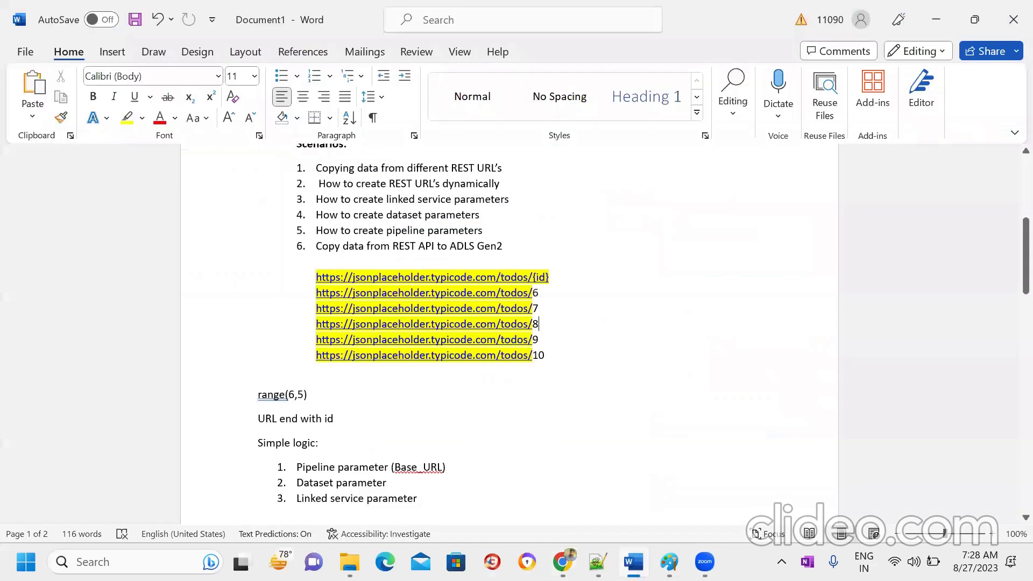
pyautogui.click(941, 19)
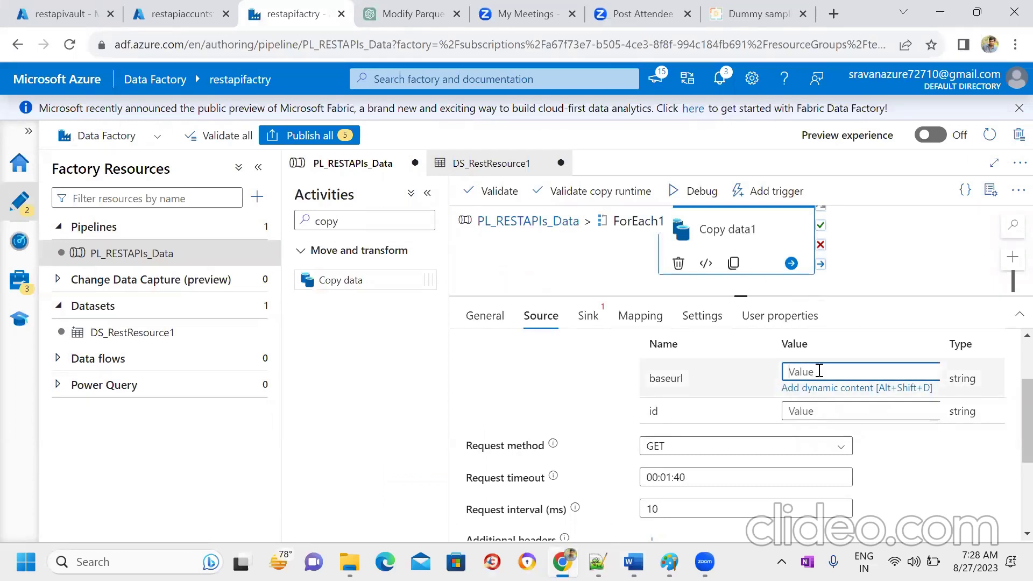
pyautogui.click(819, 410)
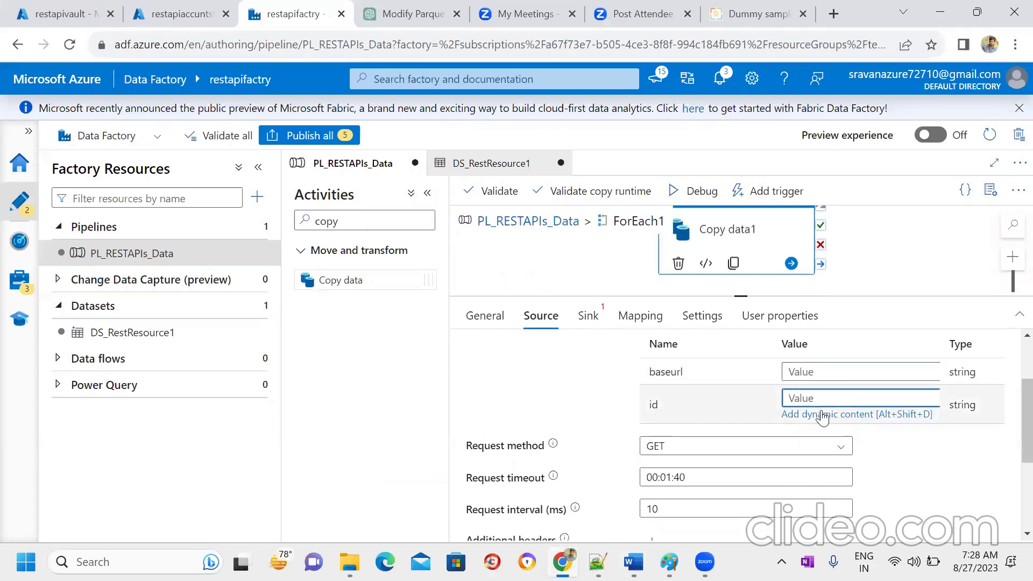
pyautogui.click(807, 370)
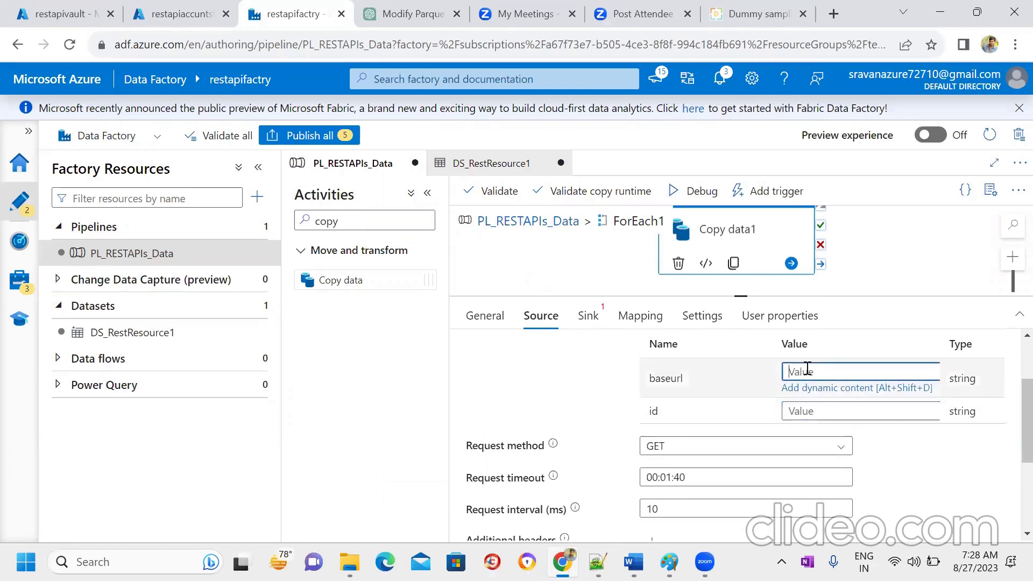
pyautogui.click(819, 411)
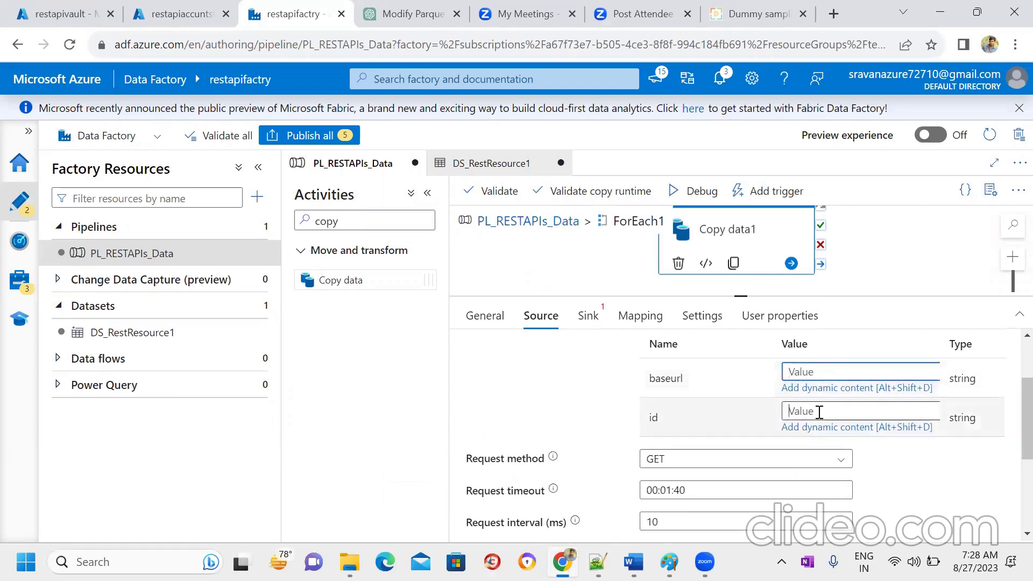
pyautogui.click(799, 371)
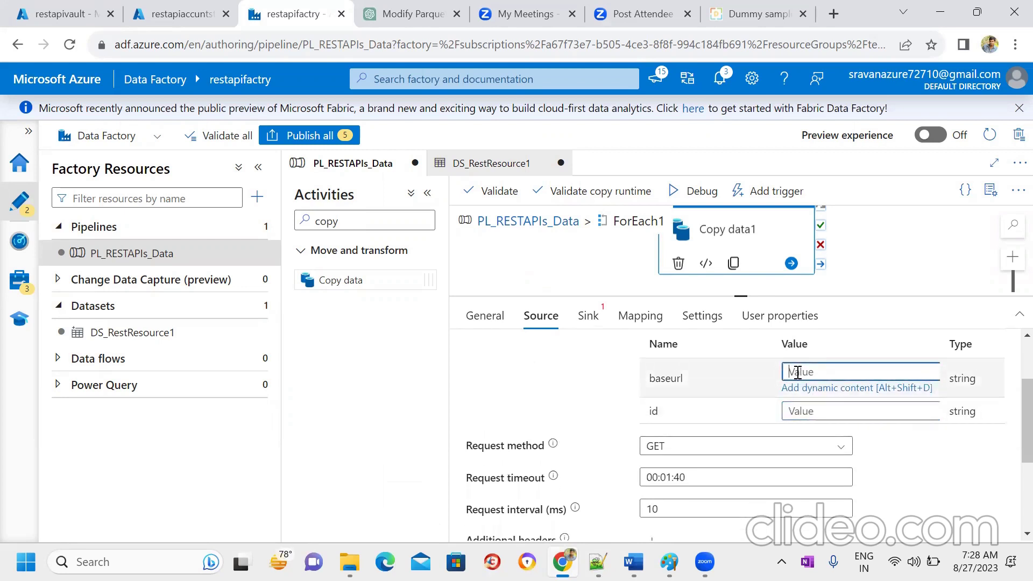
pyautogui.click(813, 409)
pyautogui.click(821, 415)
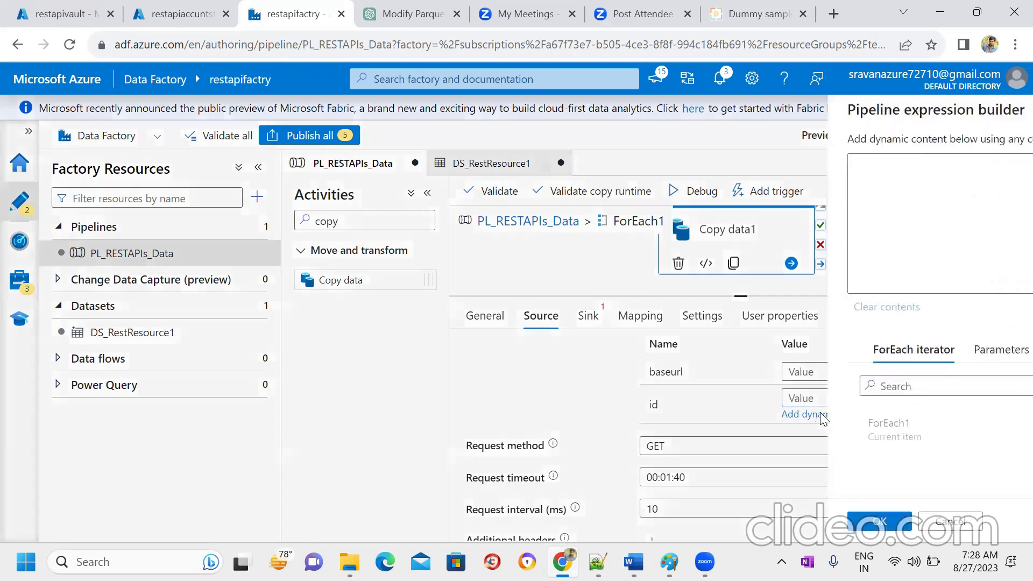
pyautogui.click(665, 444)
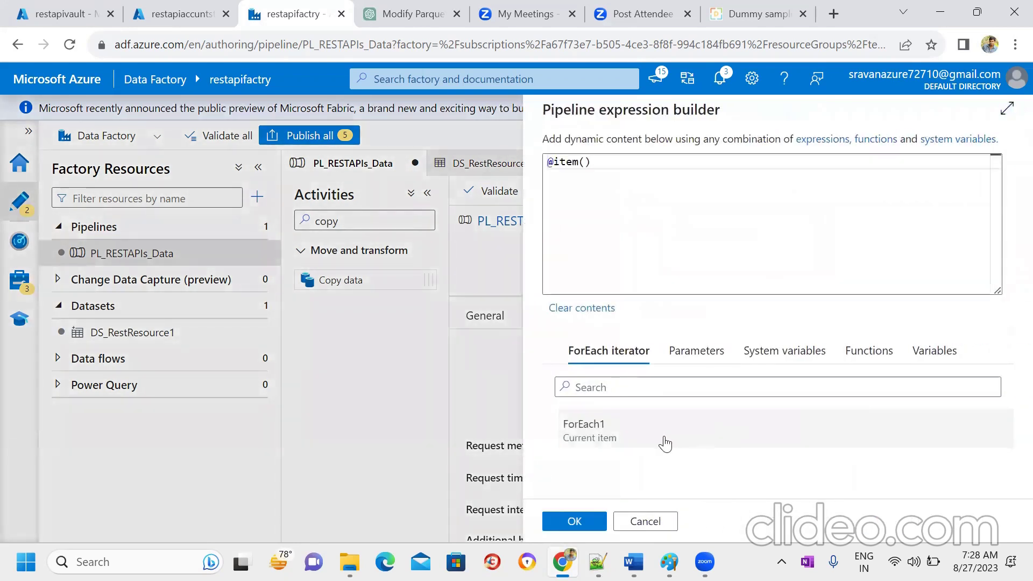
pyautogui.click(573, 521)
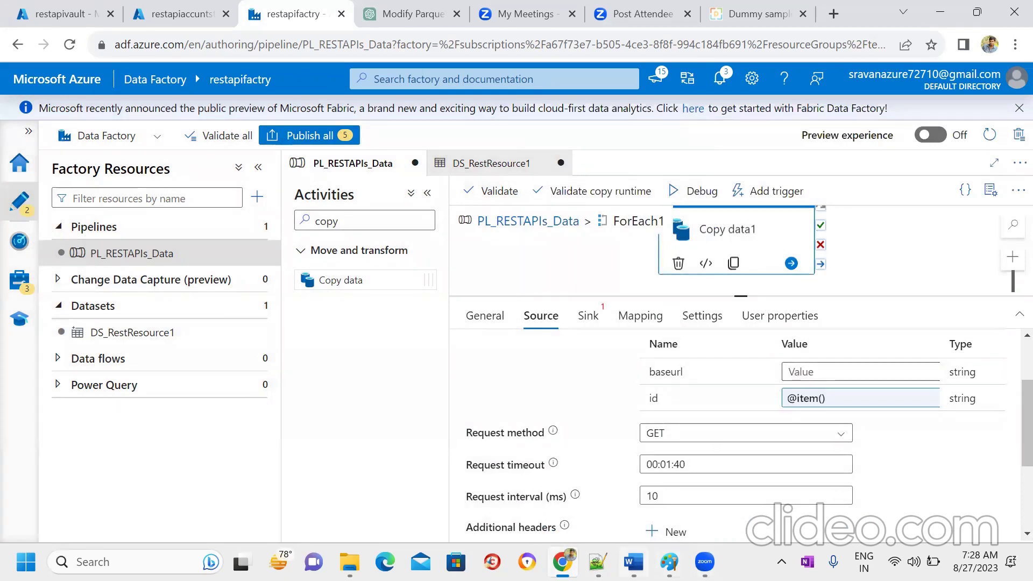
# Step: Switch to the Word notes, examine the diagram of the ForEach and copy activities, and return to the pipeline
pyautogui.hotkey('alt', 'Tab')
pyautogui.moveTo(1008, 253); pyautogui.dragTo(1007, 377)
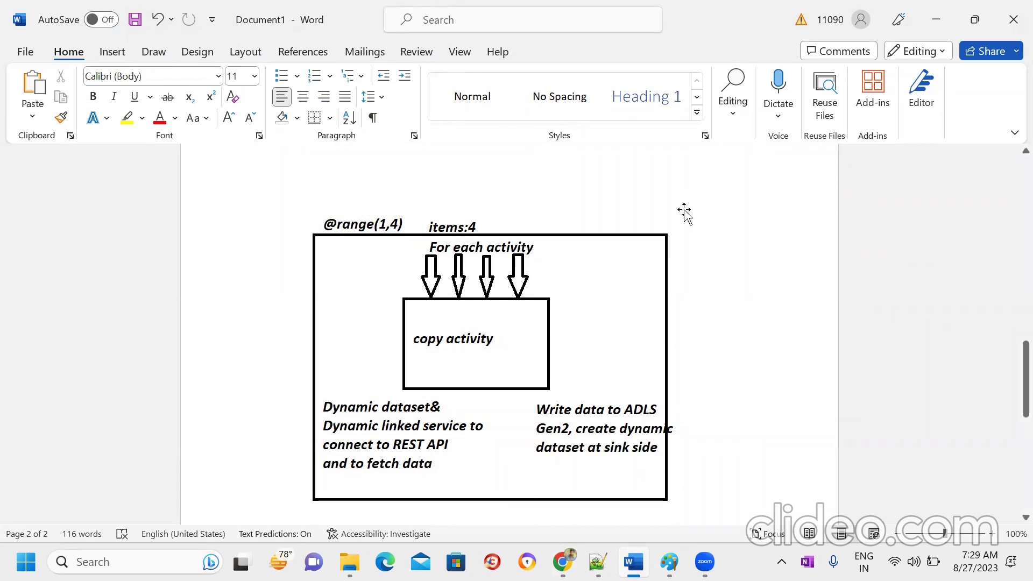
pyautogui.click(950, 21)
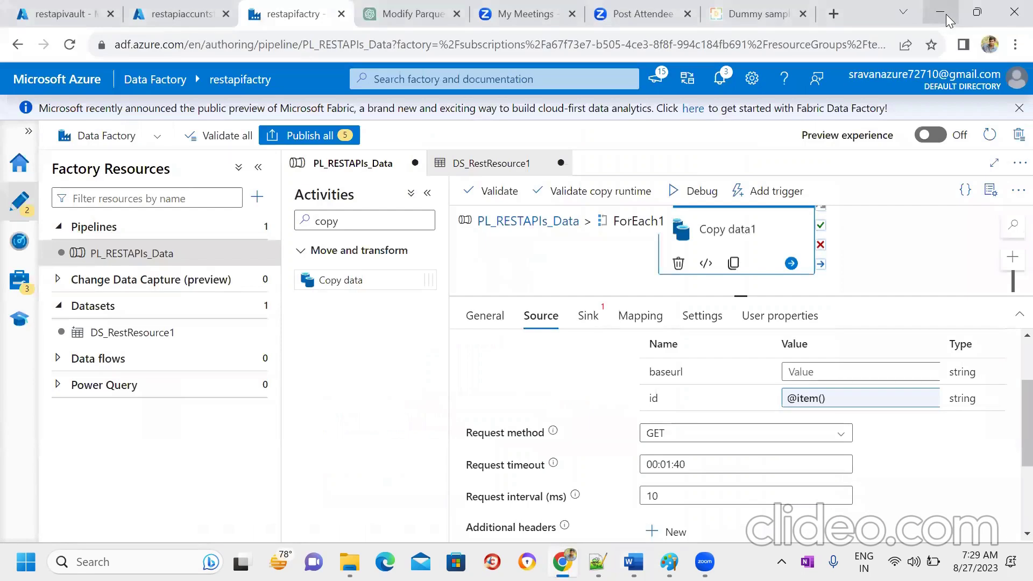
# Step: Review the DS_RestResource1 dataset's parameters and connection expressions, and return to the PL_RESTAPIs_Data copy source
pyautogui.click(829, 368)
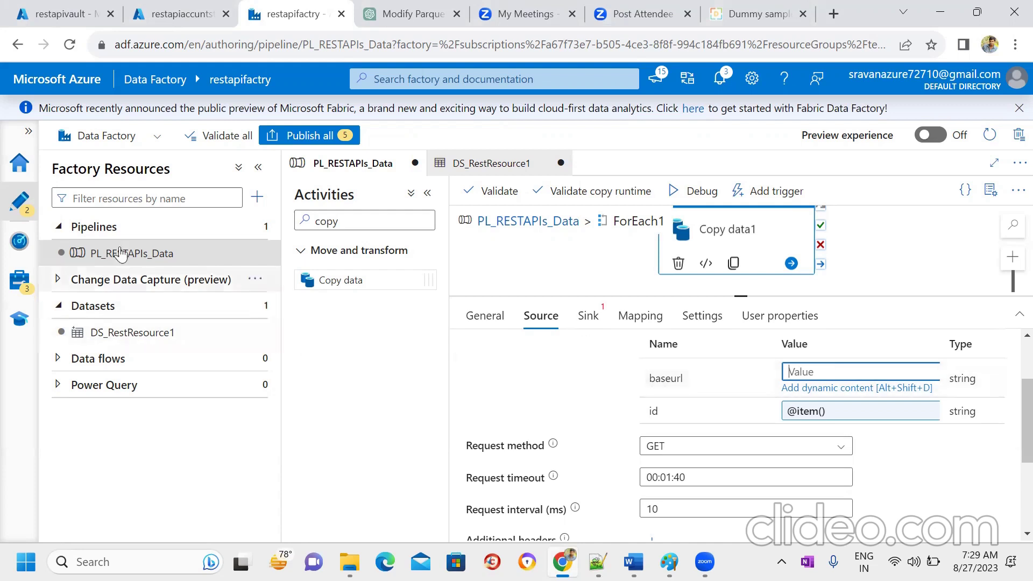
pyautogui.click(122, 332)
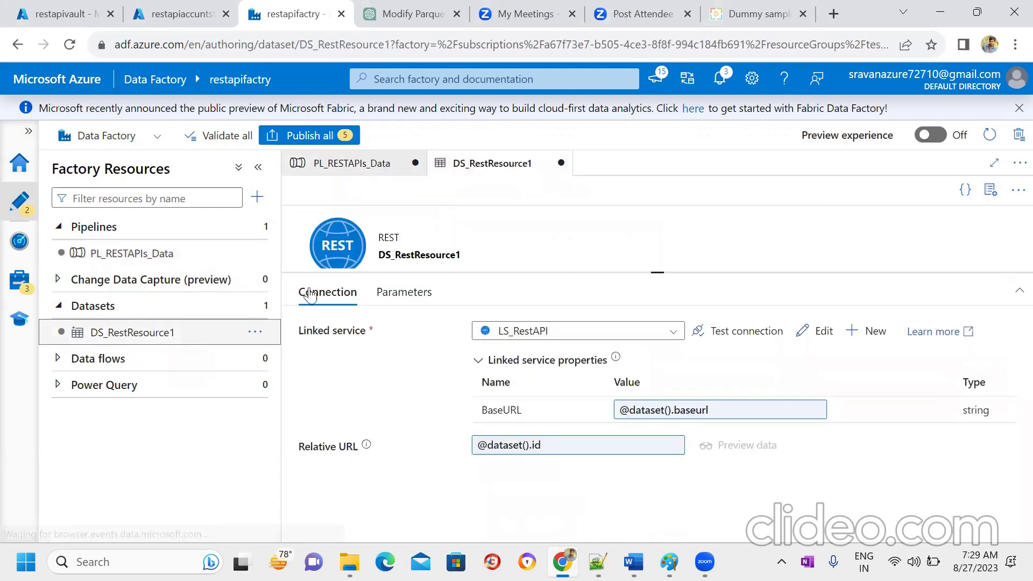
pyautogui.click(409, 296)
pyautogui.click(333, 297)
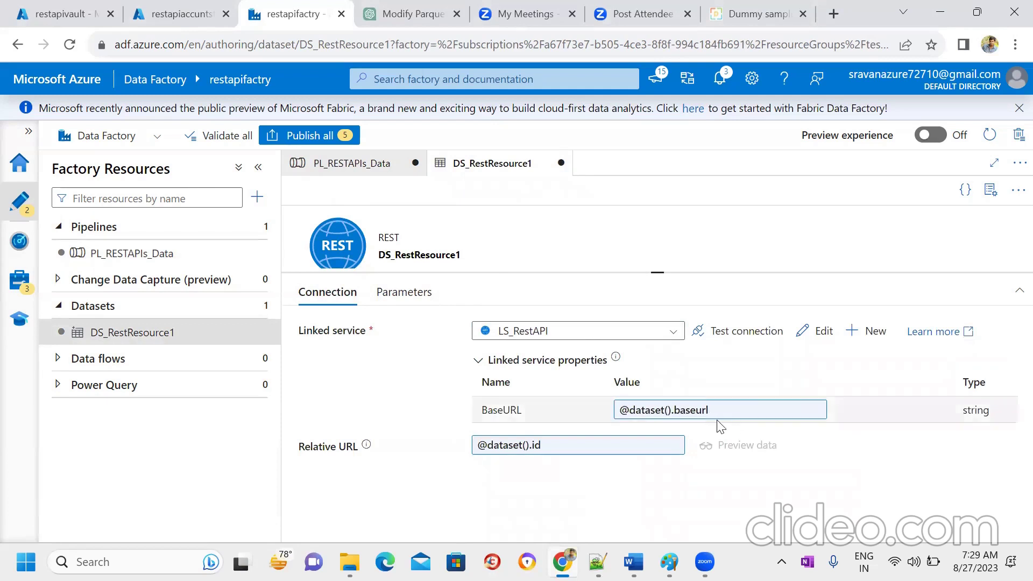
pyautogui.click(216, 262)
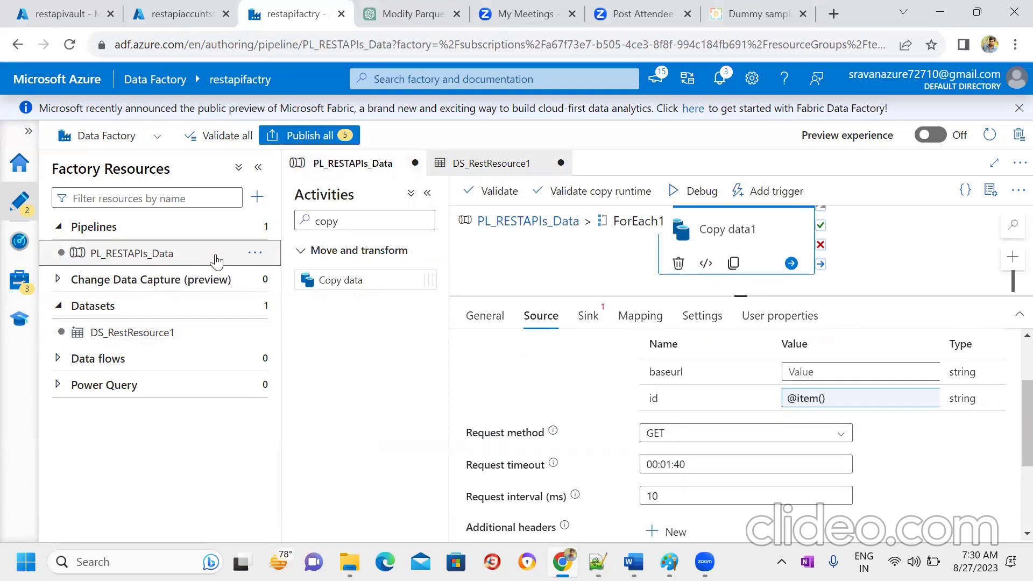
# Step: Return to the PL_RESTAPIs_Data pipeline level and add a String pipeline parameter named ppbaseurl
pyautogui.click(539, 224)
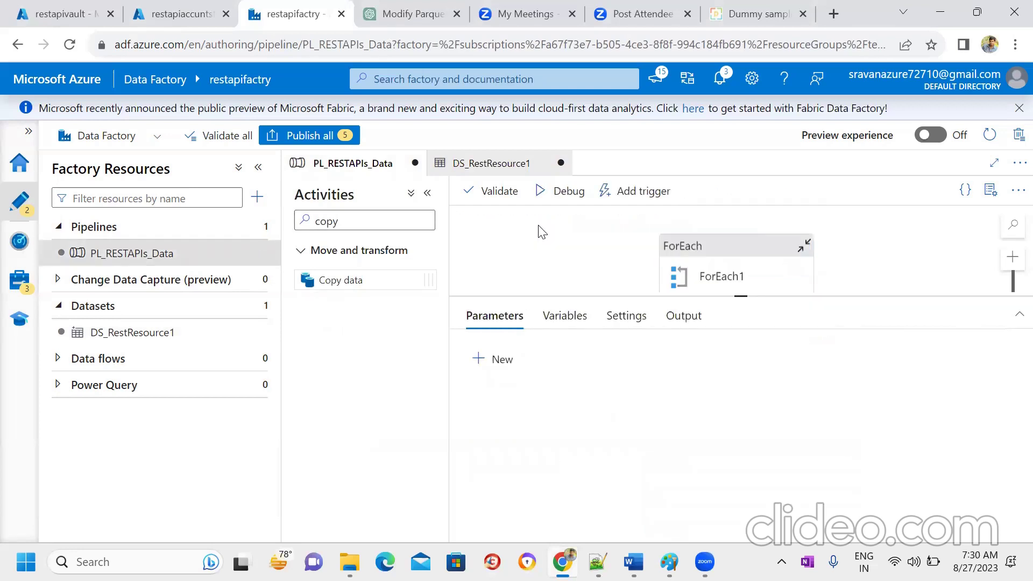
pyautogui.click(735, 283)
pyautogui.moveTo(741, 295); pyautogui.dragTo(743, 321)
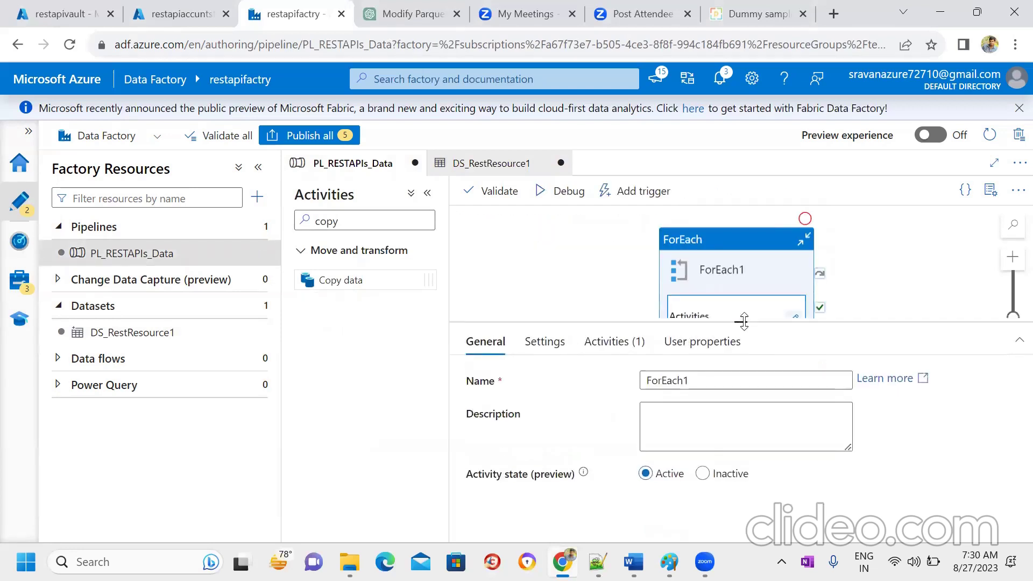
pyautogui.click(890, 285)
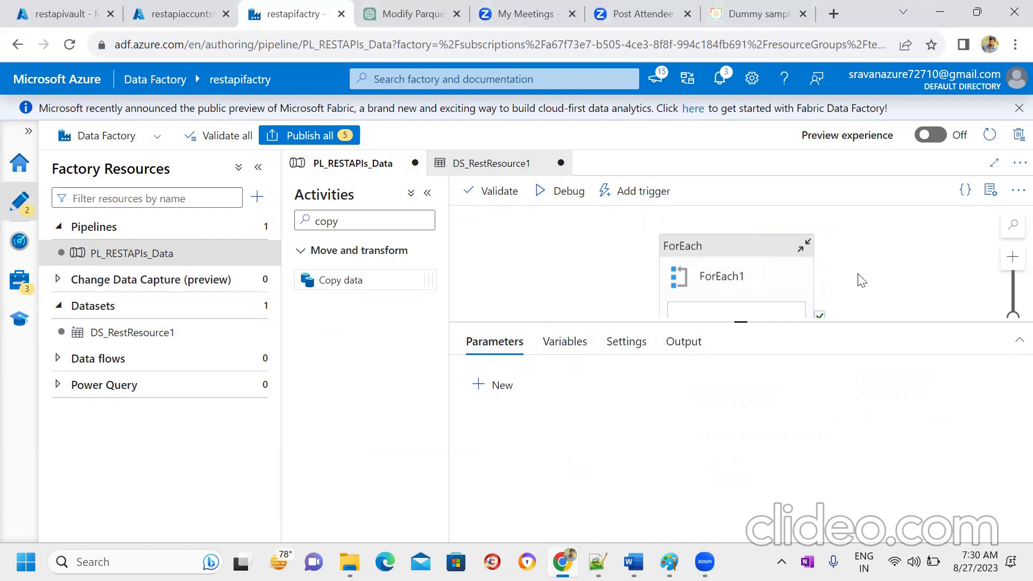
pyautogui.click(494, 385)
pyautogui.click(548, 446)
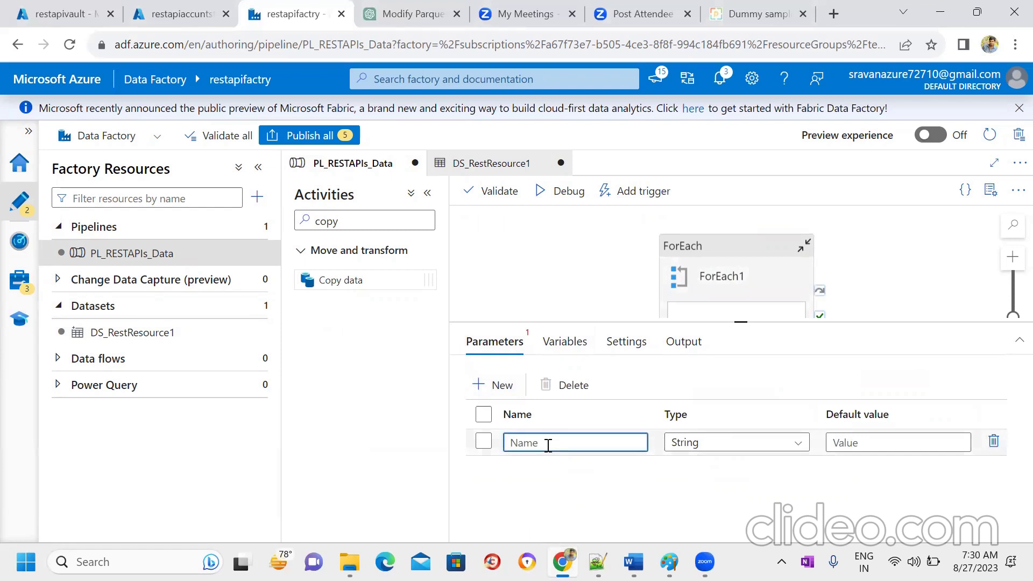
pyautogui.write('ppbaseUrl')
pyautogui.click(892, 276)
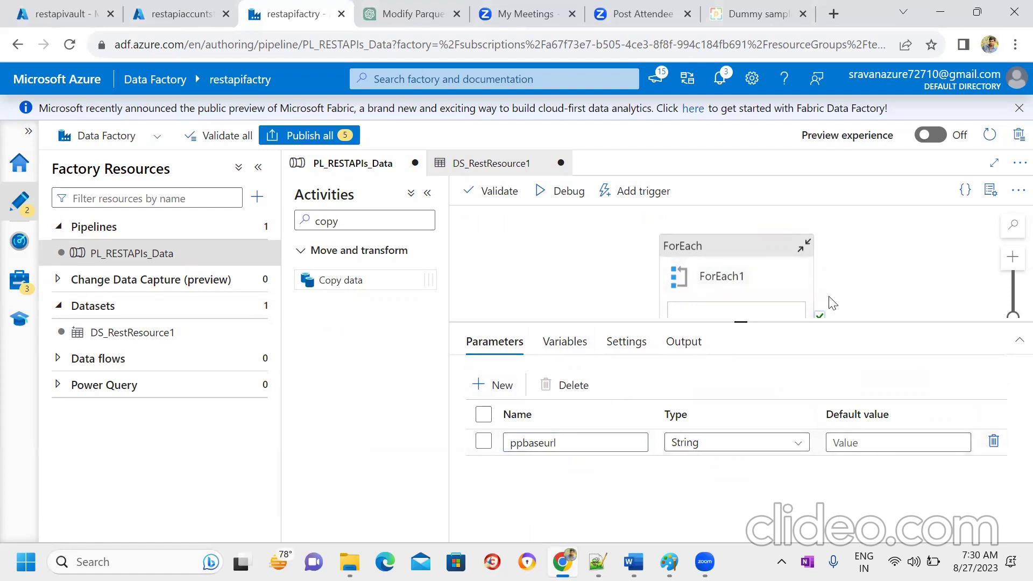
# Step: Look inside the ForEach1 activity, and return to the pipeline level to review the ppbaseurl parameter
pyautogui.click(764, 267)
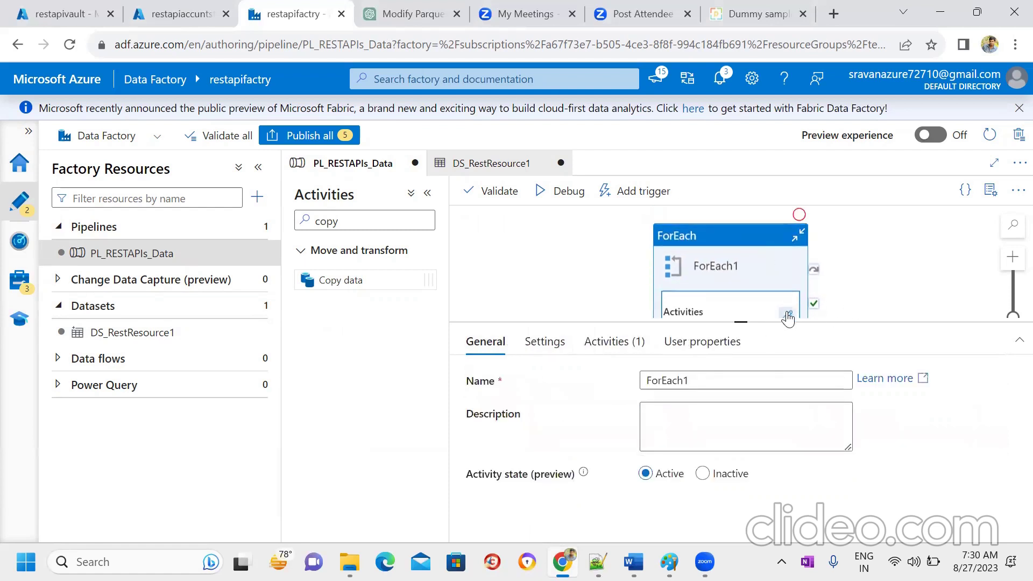
pyautogui.click(788, 314)
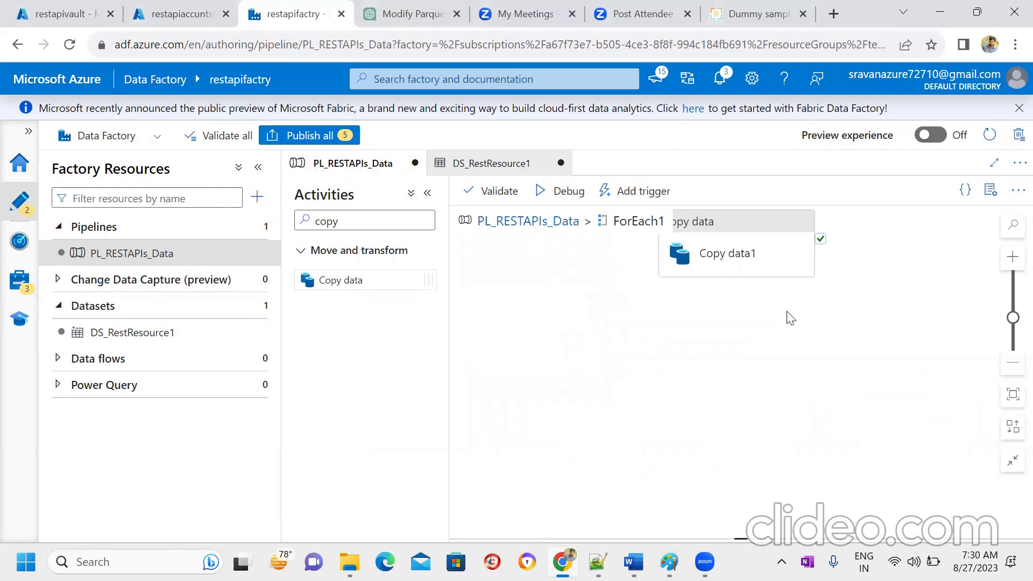
pyautogui.click(560, 227)
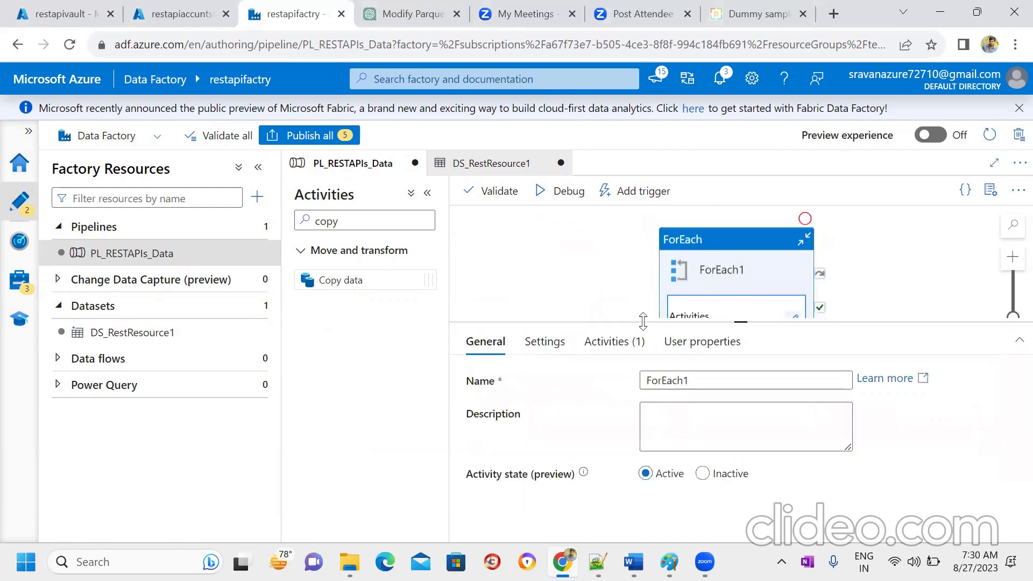
pyautogui.click(881, 248)
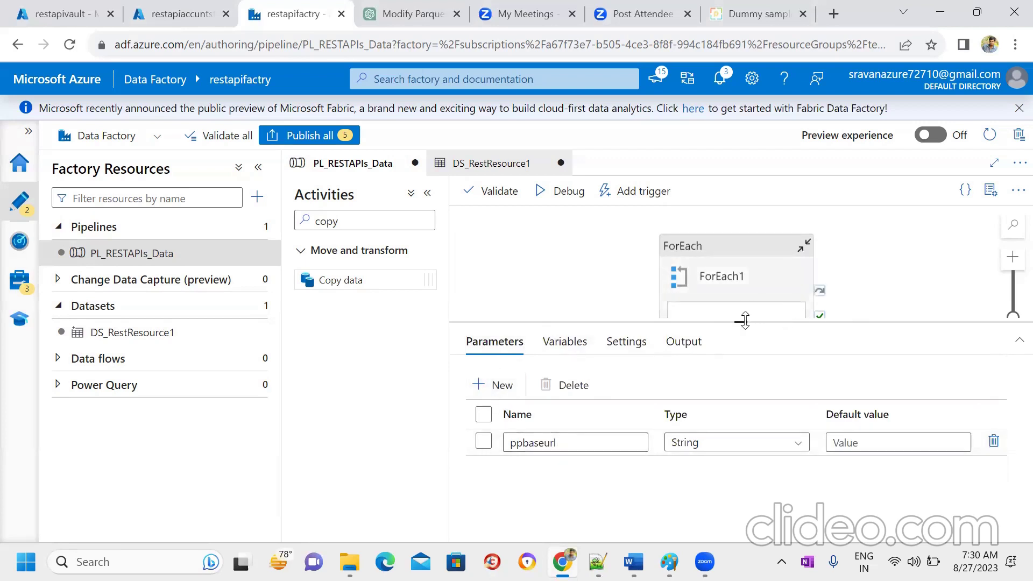
pyautogui.moveTo(745, 320); pyautogui.dragTo(742, 359)
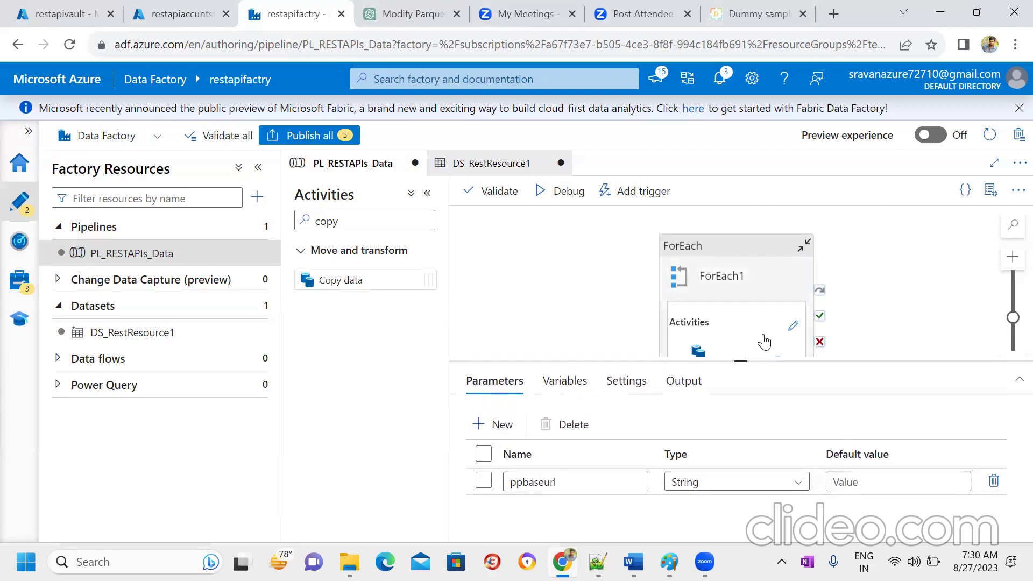
pyautogui.click(794, 327)
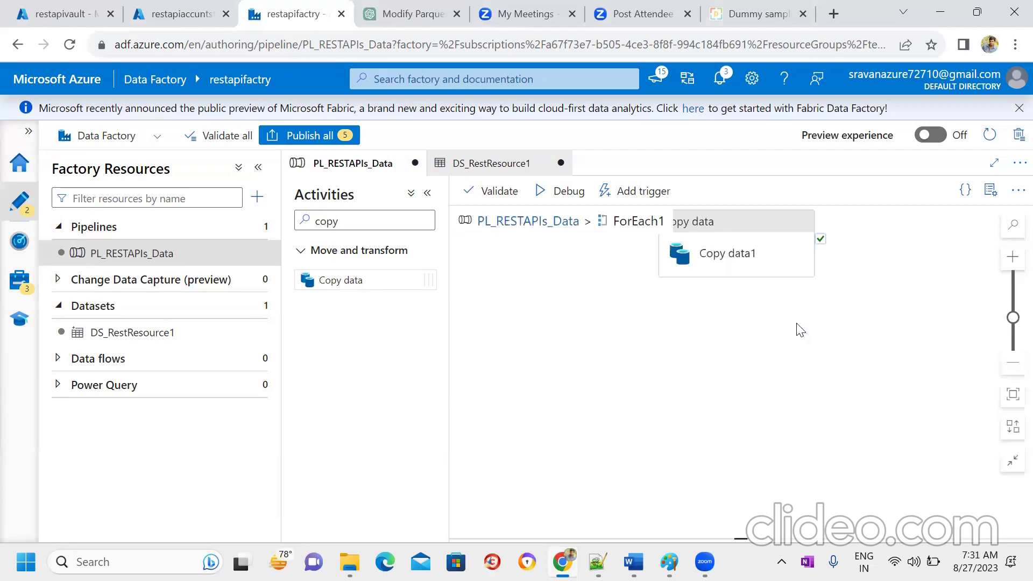
pyautogui.click(755, 238)
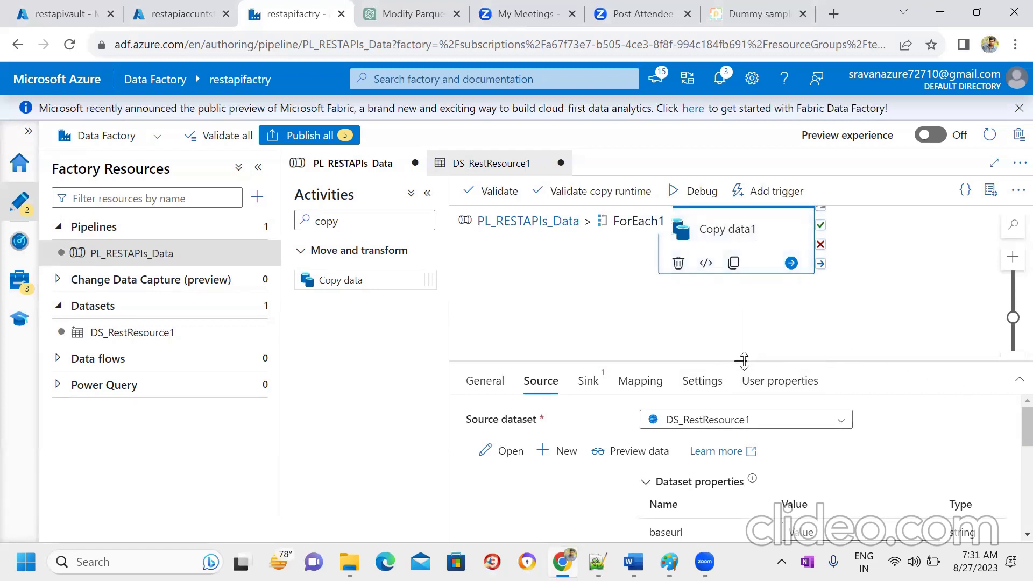
pyautogui.moveTo(745, 360); pyautogui.dragTo(731, 283)
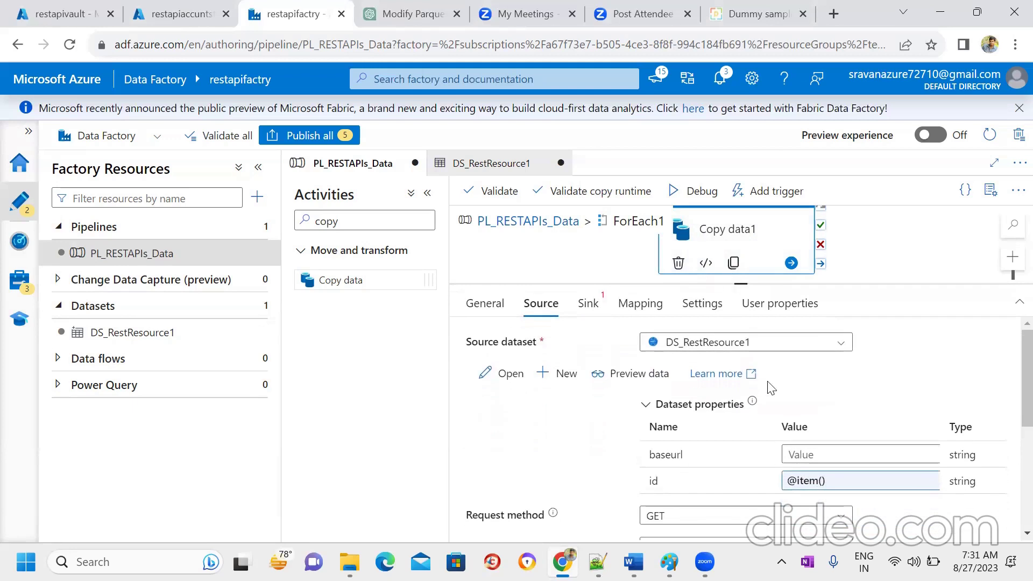
pyautogui.click(800, 455)
pyautogui.click(808, 471)
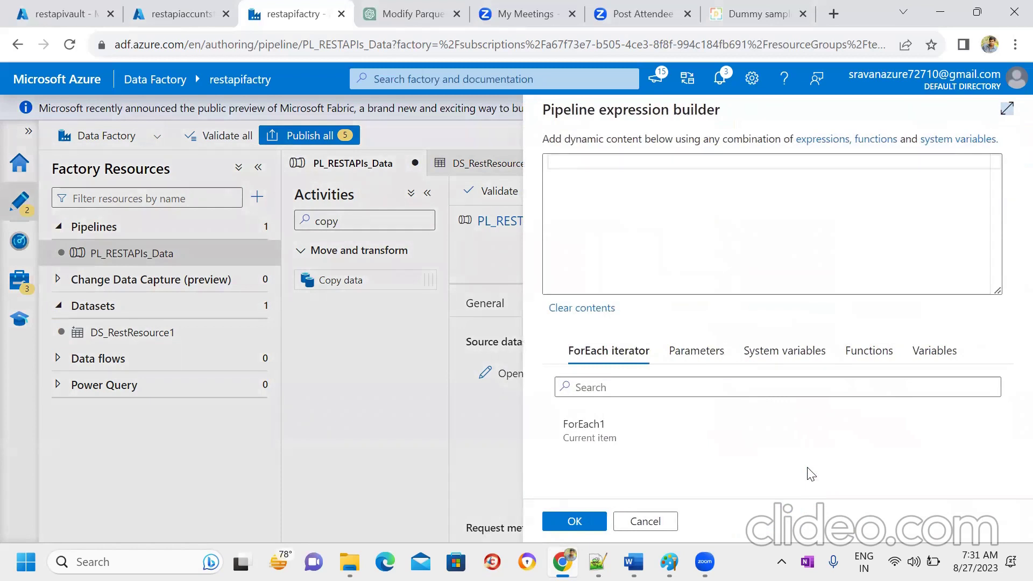
pyautogui.click(684, 356)
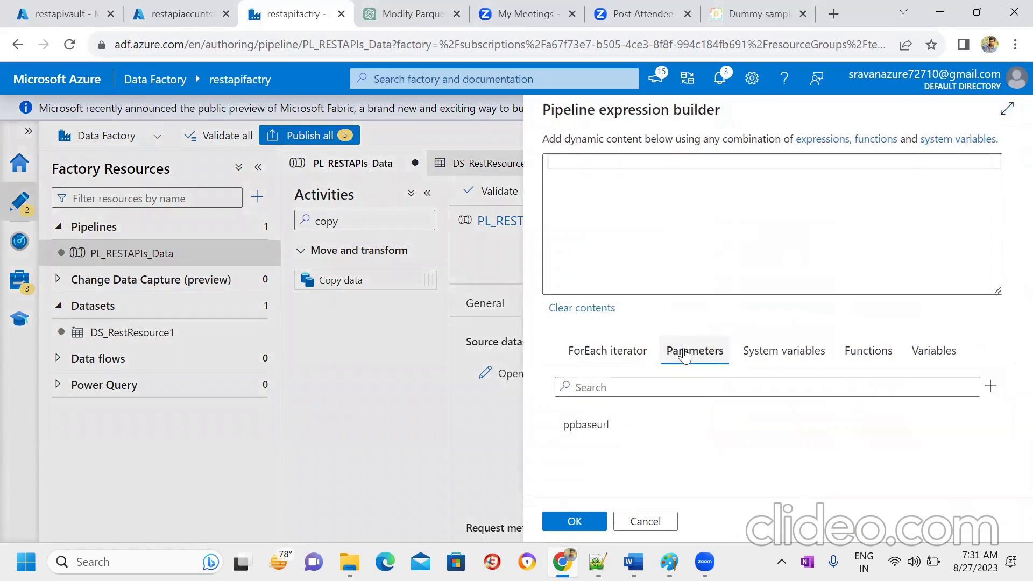
pyautogui.click(590, 428)
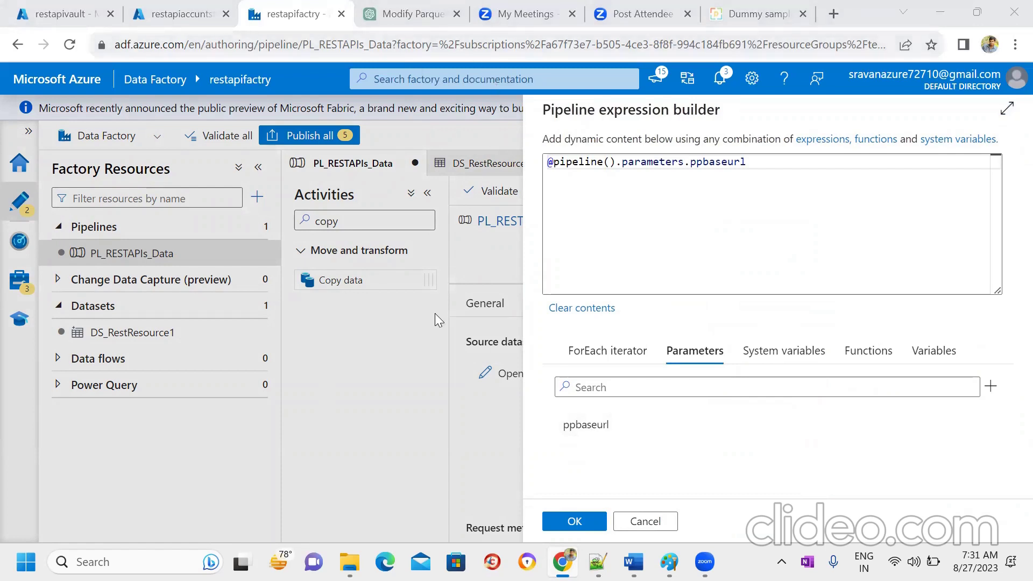
pyautogui.click(574, 523)
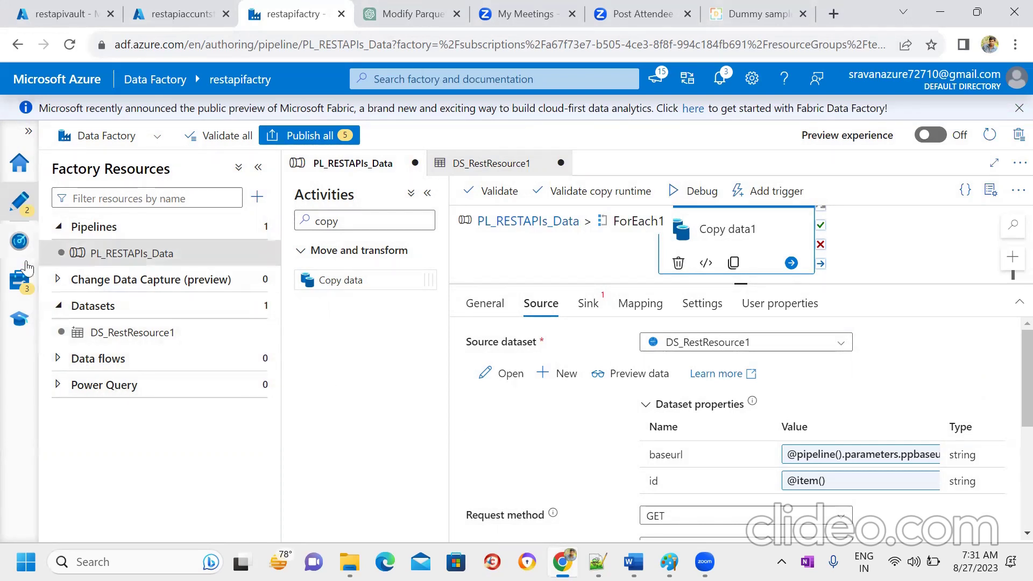
# Step: Review the LS_RestAPI linked service's base URL expression and BaseURL parameter, close it without changes, and return to the pipeline
pyautogui.click(19, 279)
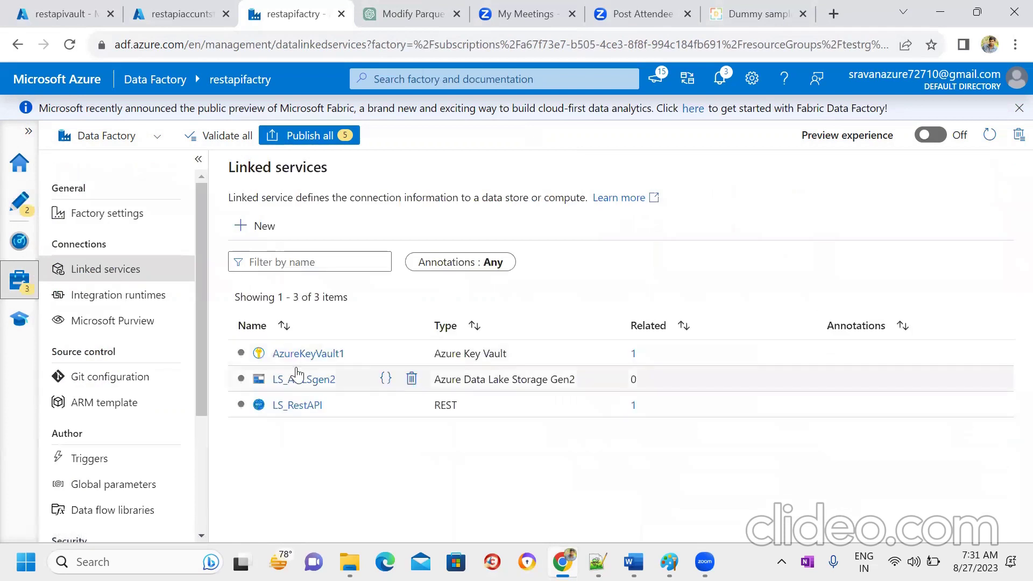
pyautogui.click(299, 406)
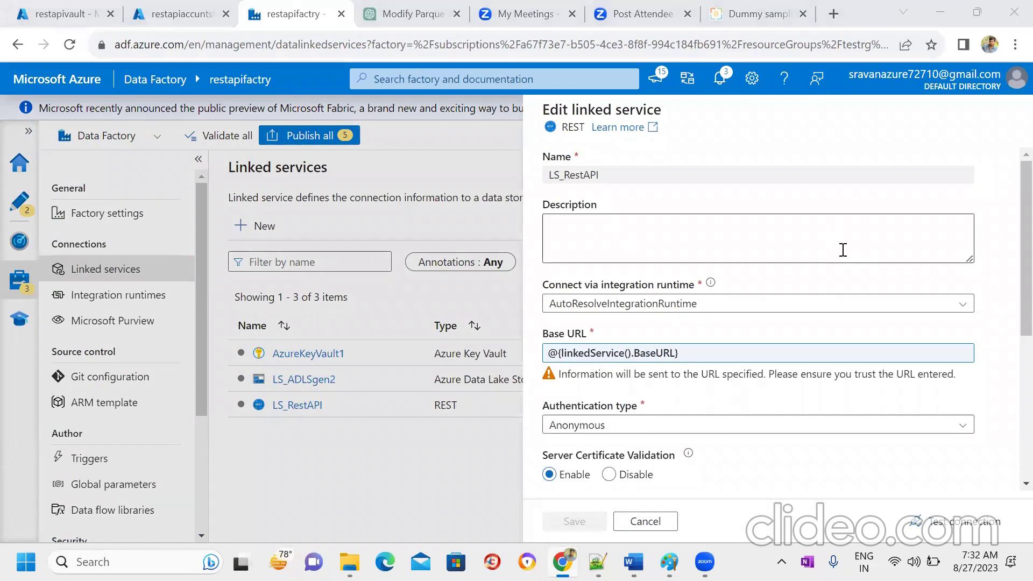
pyautogui.scroll(-2, 1010, 218)
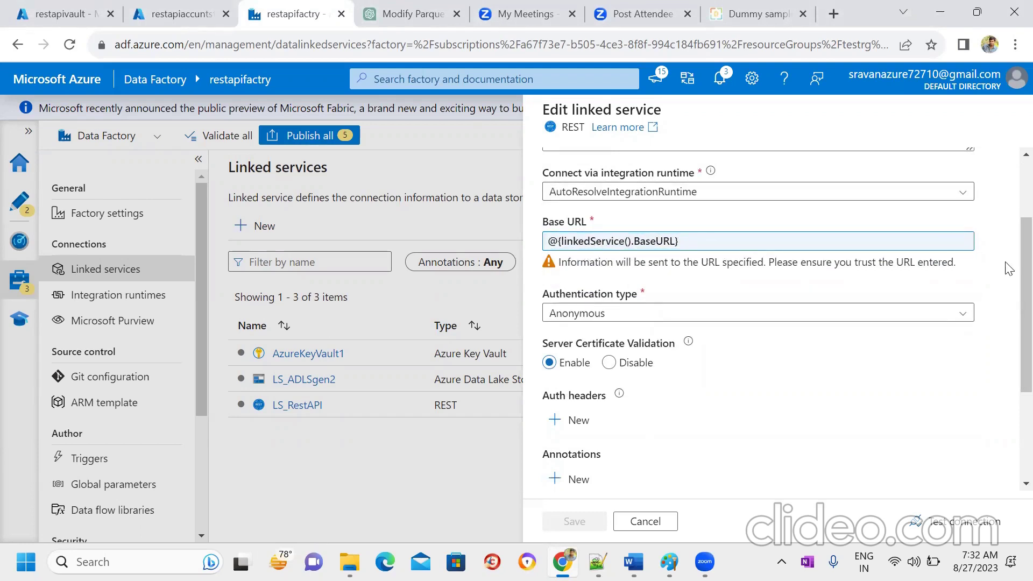
pyautogui.scroll(-3, 1011, 373)
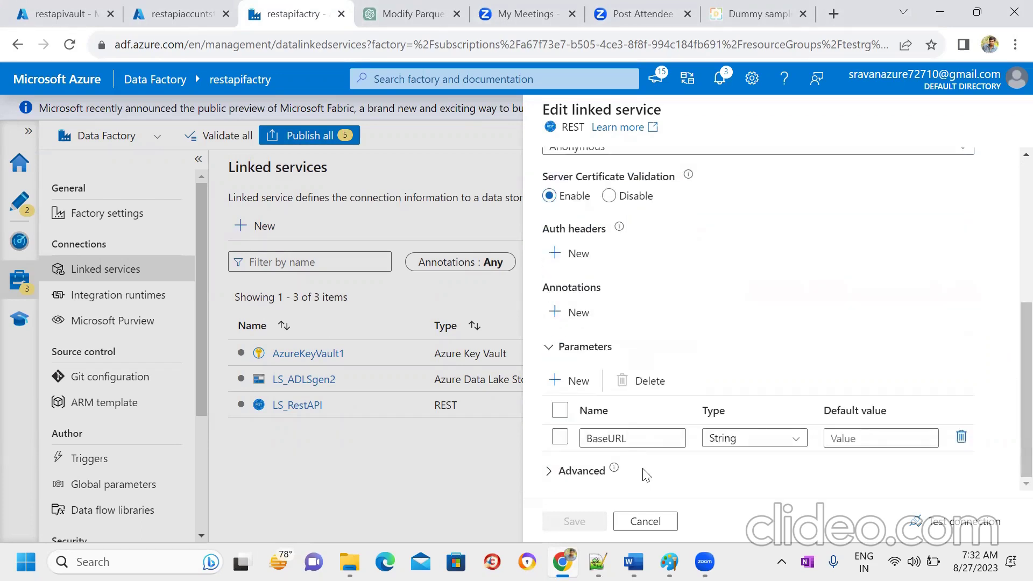
pyautogui.click(642, 446)
pyautogui.moveTo(642, 447); pyautogui.dragTo(571, 451)
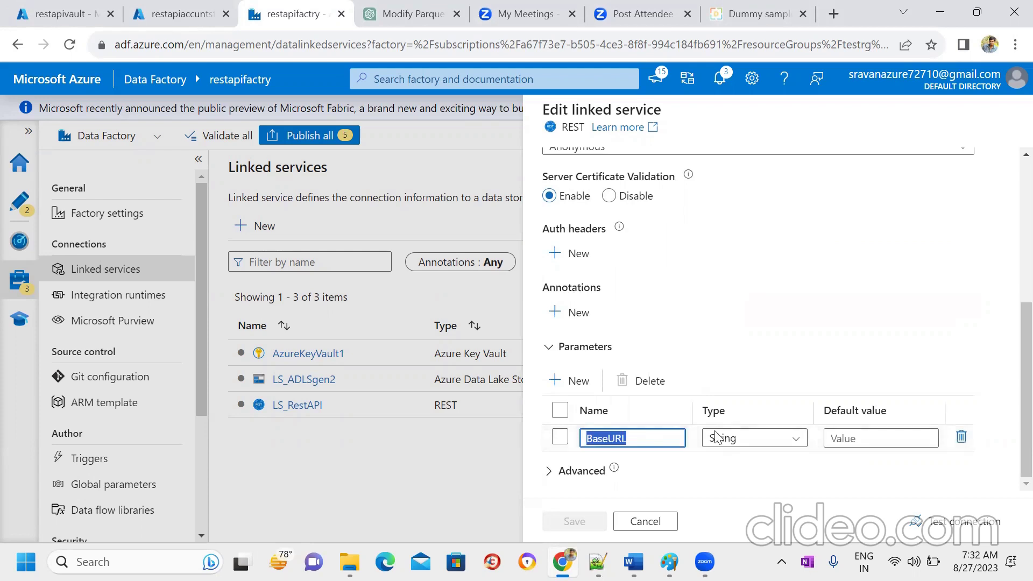
pyautogui.scroll(3, 1011, 457)
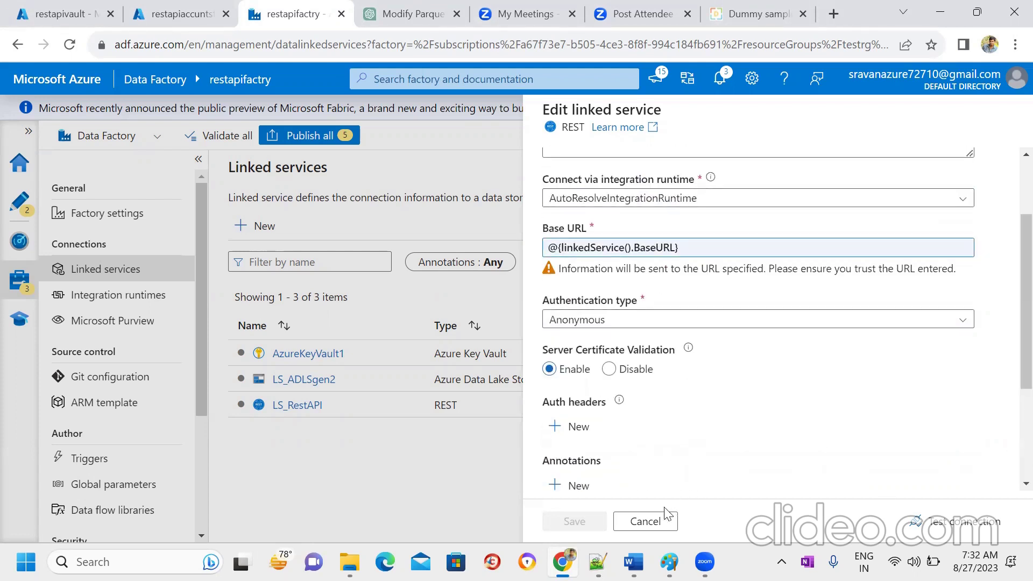
pyautogui.click(647, 521)
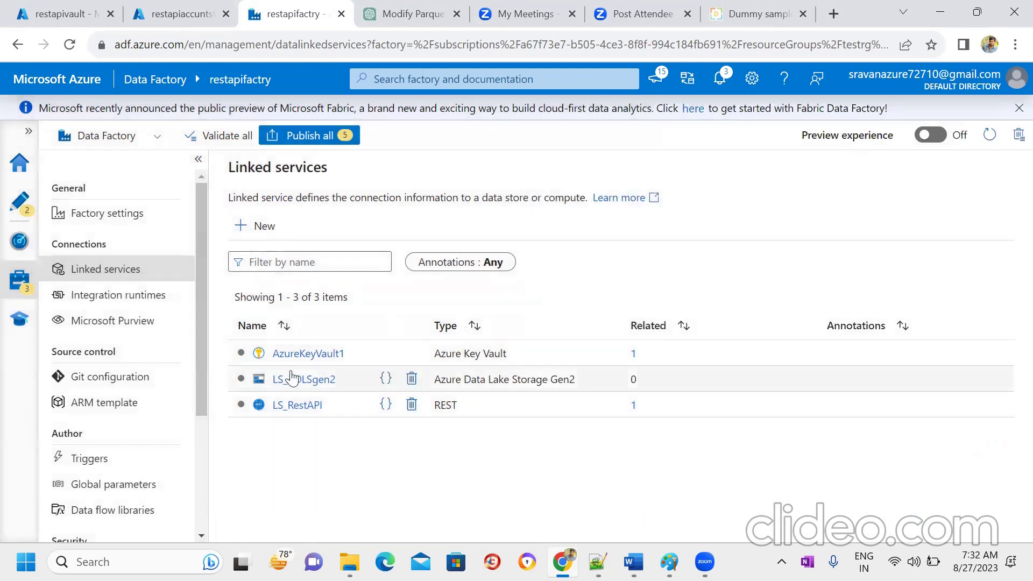
pyautogui.click(19, 196)
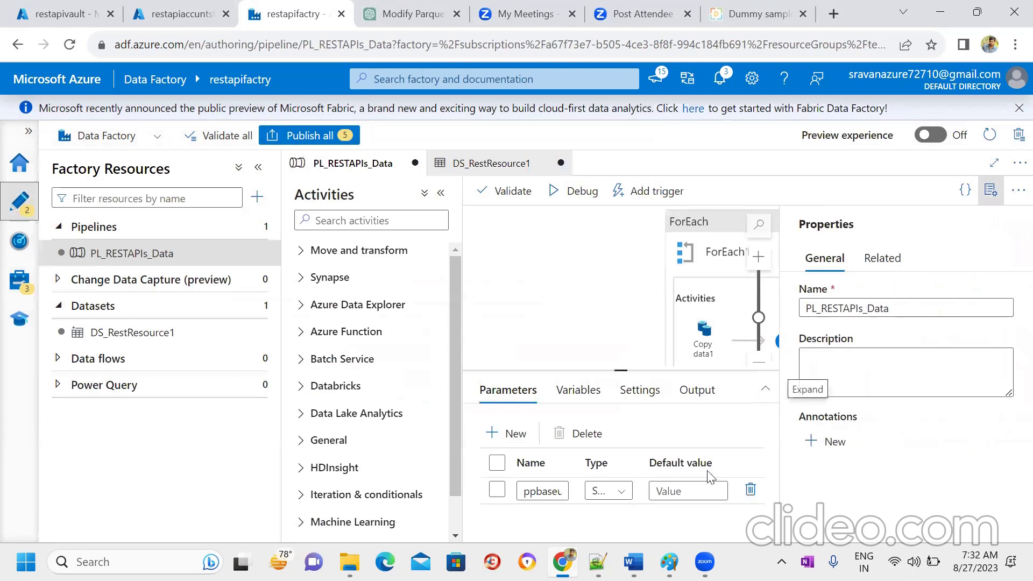
# Step: Switch to the Word notes, review the list of pipeline, dataset and linked service parameters, and return to the browser
pyautogui.click(632, 562)
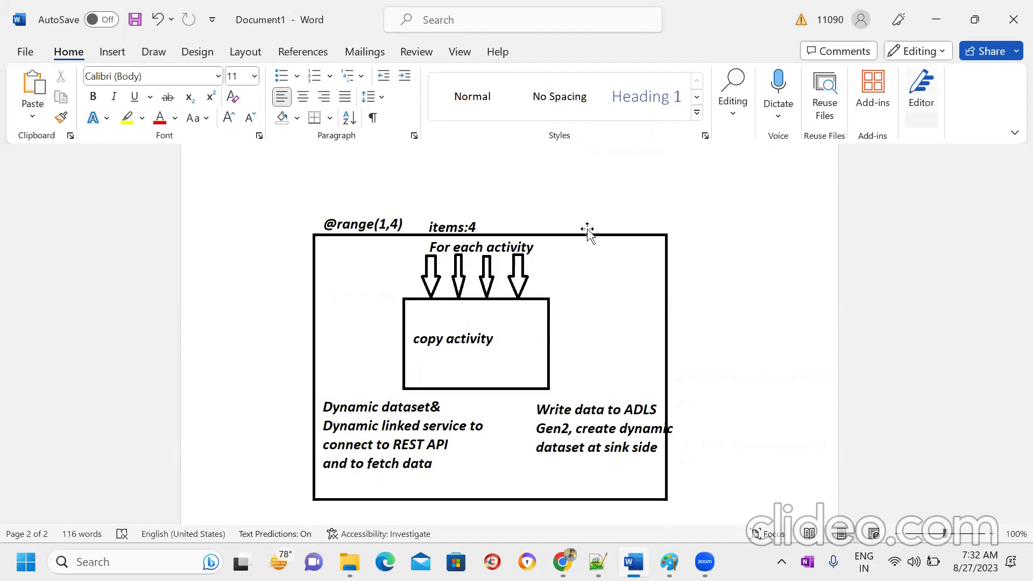
pyautogui.moveTo(1011, 416); pyautogui.dragTo(1012, 320)
pyautogui.moveTo(451, 300); pyautogui.dragTo(304, 305)
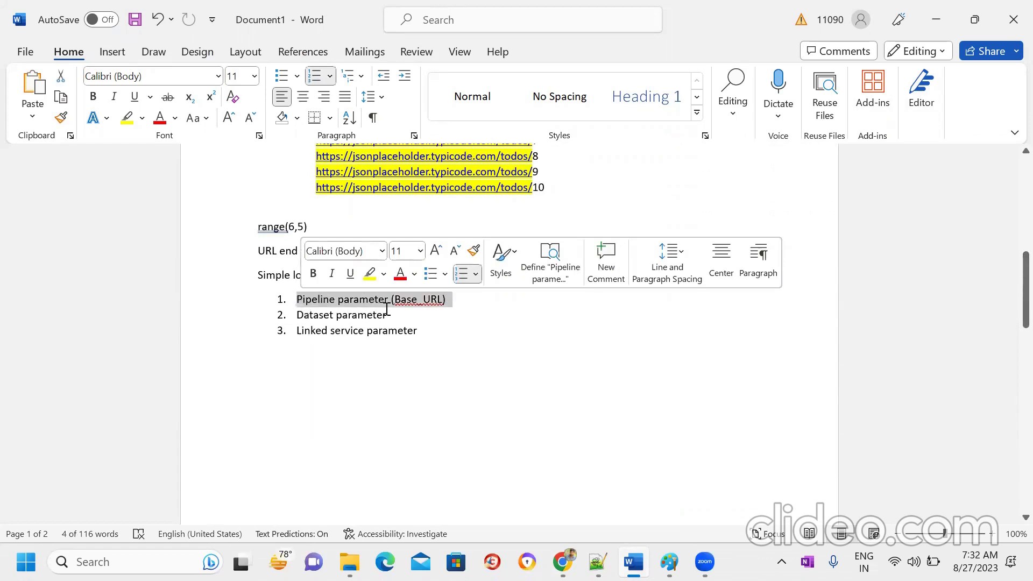
pyautogui.moveTo(393, 313); pyautogui.dragTo(306, 315)
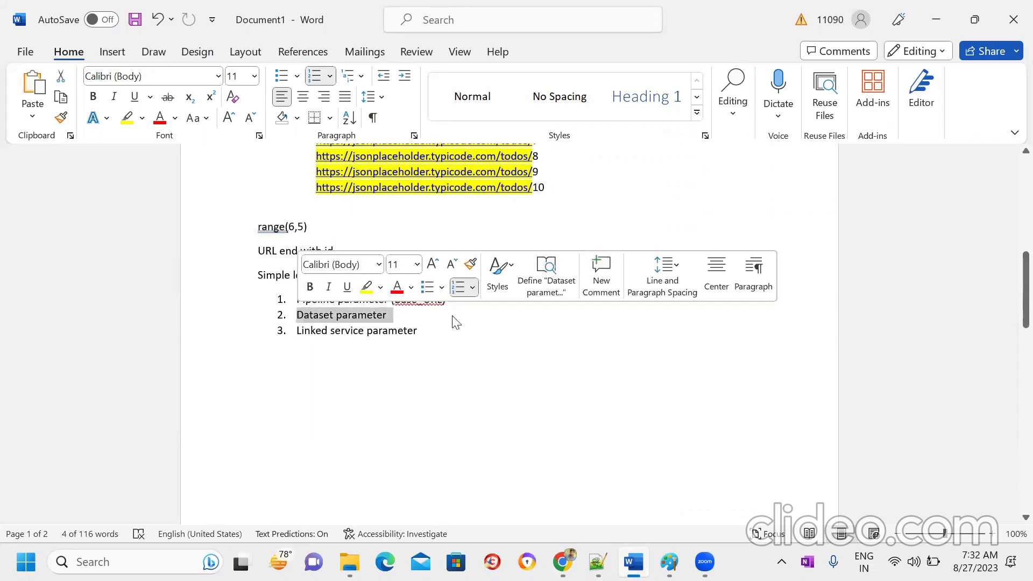
pyautogui.click(466, 323)
pyautogui.moveTo(454, 298); pyautogui.dragTo(312, 296)
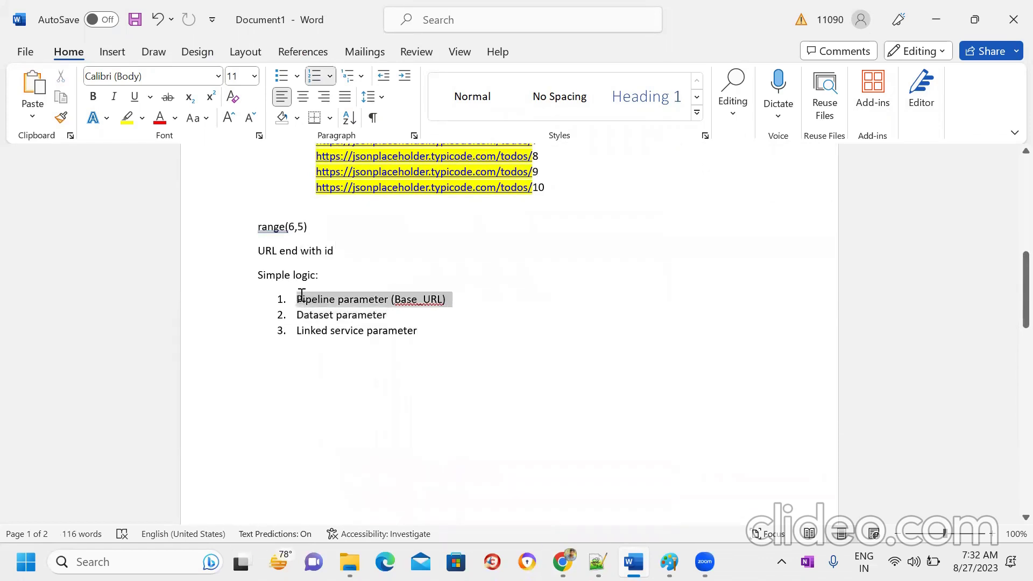
pyautogui.hotkey('alt', 'Tab')
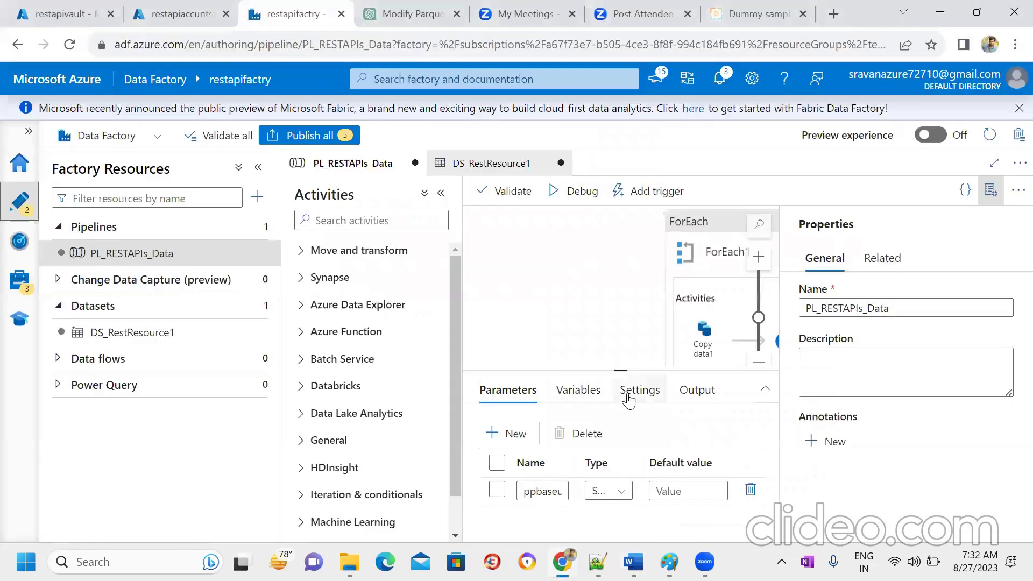
# Step: Review the baseurl dataset property in the Copy data1 source inside ForEach1, and open the DS_RestResource1 dataset's connection settings
pyautogui.click(991, 191)
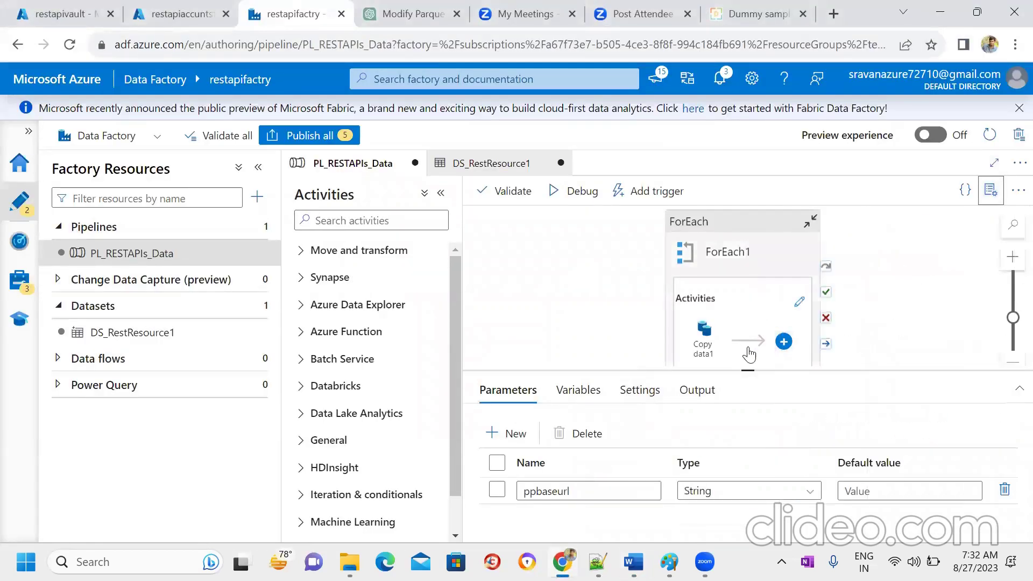
pyautogui.click(800, 302)
pyautogui.click(718, 255)
pyautogui.moveTo(703, 369); pyautogui.dragTo(693, 232)
pyautogui.click(555, 250)
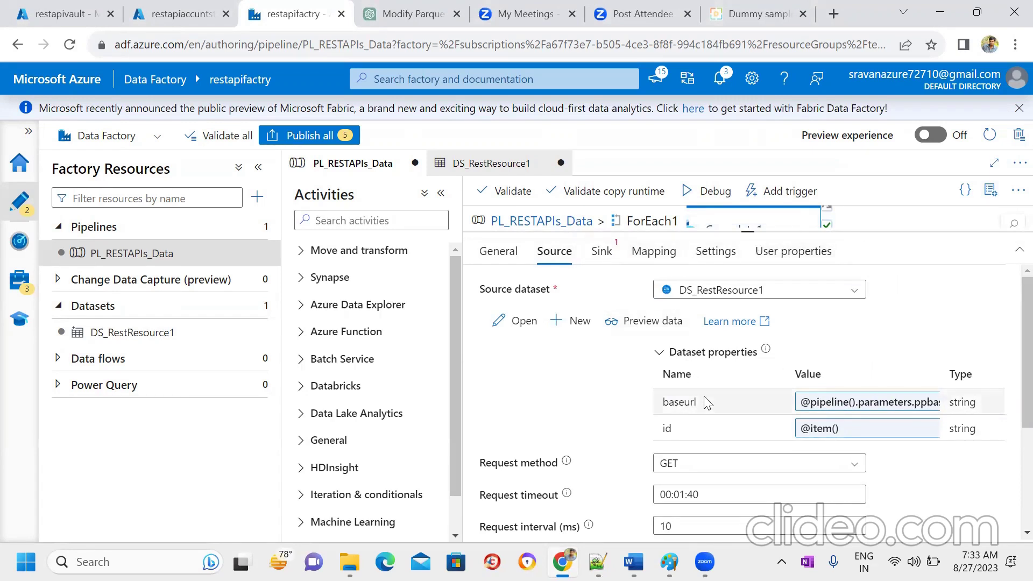
pyautogui.moveTo(705, 407); pyautogui.dragTo(661, 408)
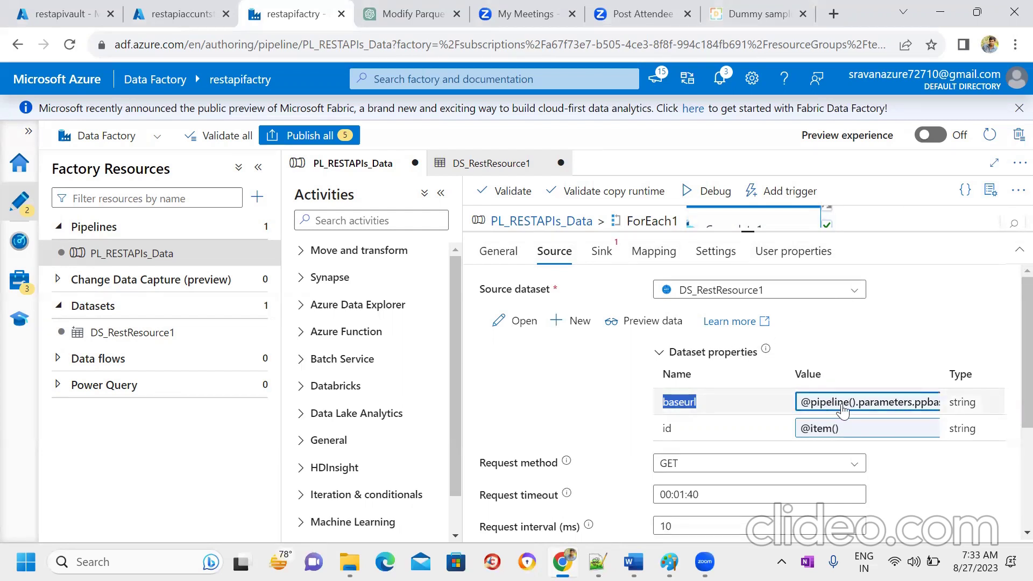
pyautogui.click(708, 410)
pyautogui.moveTo(700, 408); pyautogui.dragTo(654, 404)
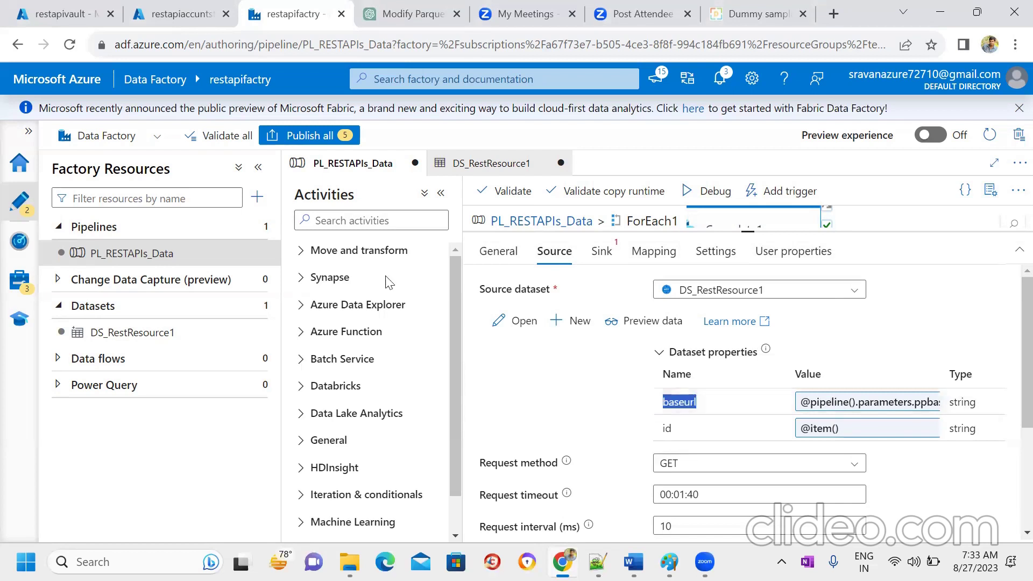
pyautogui.click(134, 332)
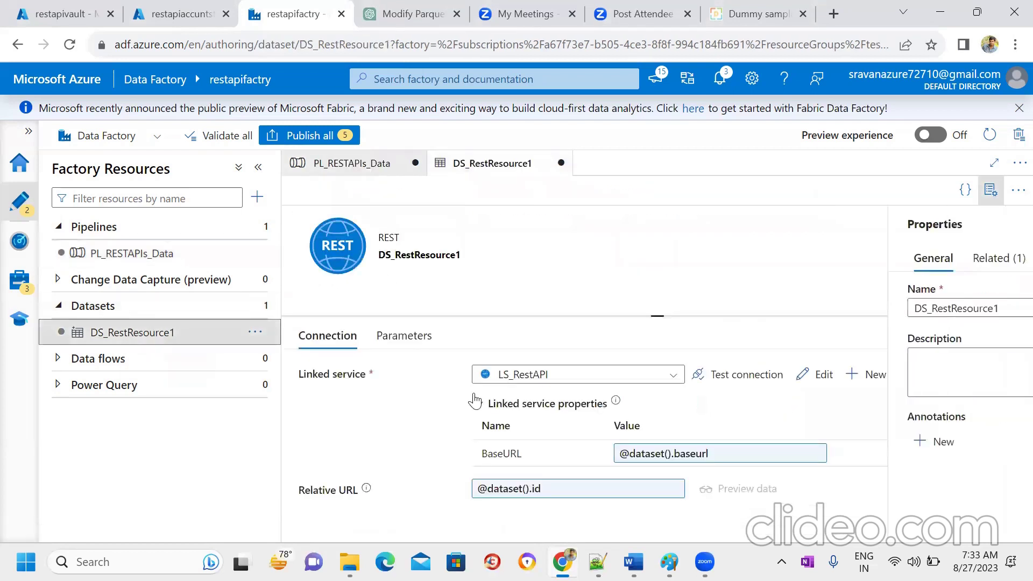
# Step: Compare the DS_RestResource1 dataset's baseurl and id parameters with the BaseURL linked service property and relative URL in its connection settings
pyautogui.click(991, 190)
pyautogui.click(425, 336)
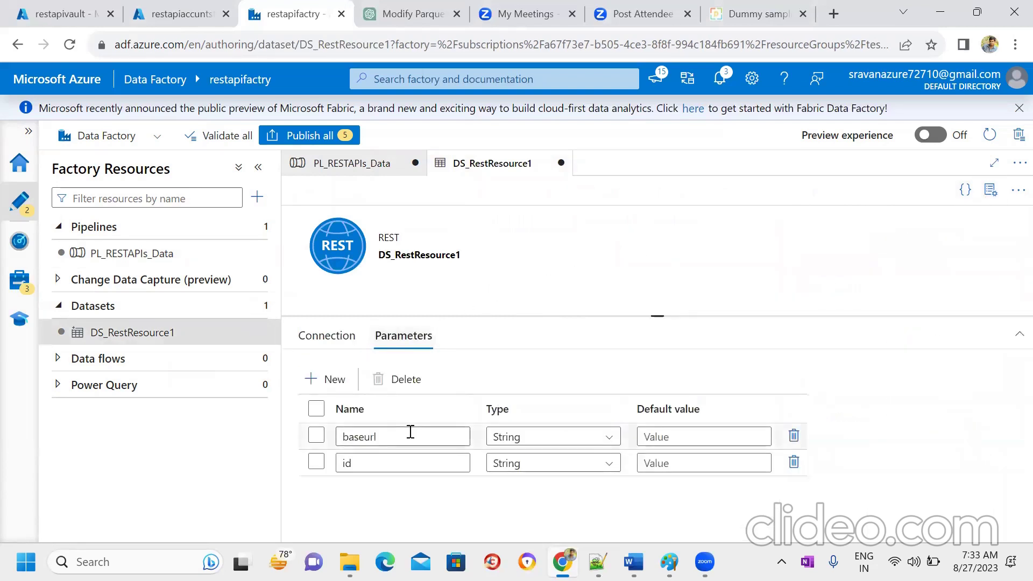
pyautogui.click(336, 346)
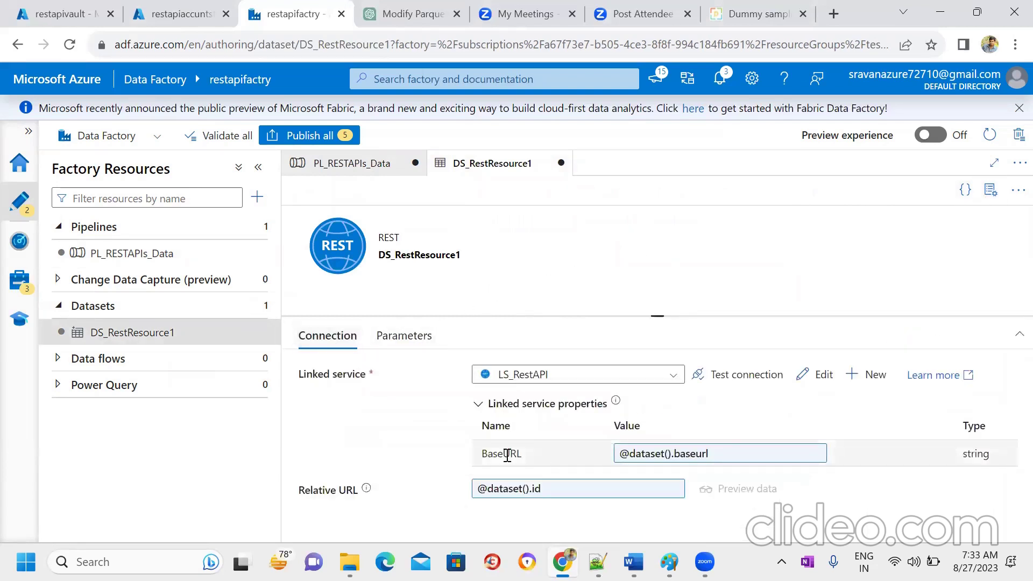
pyautogui.click(629, 454)
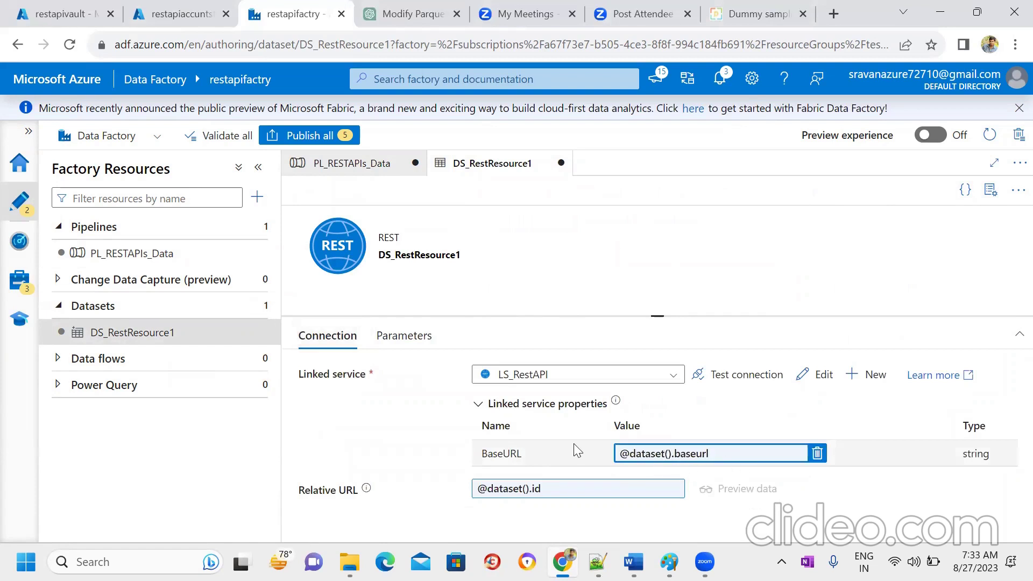
pyautogui.moveTo(525, 456); pyautogui.dragTo(479, 458)
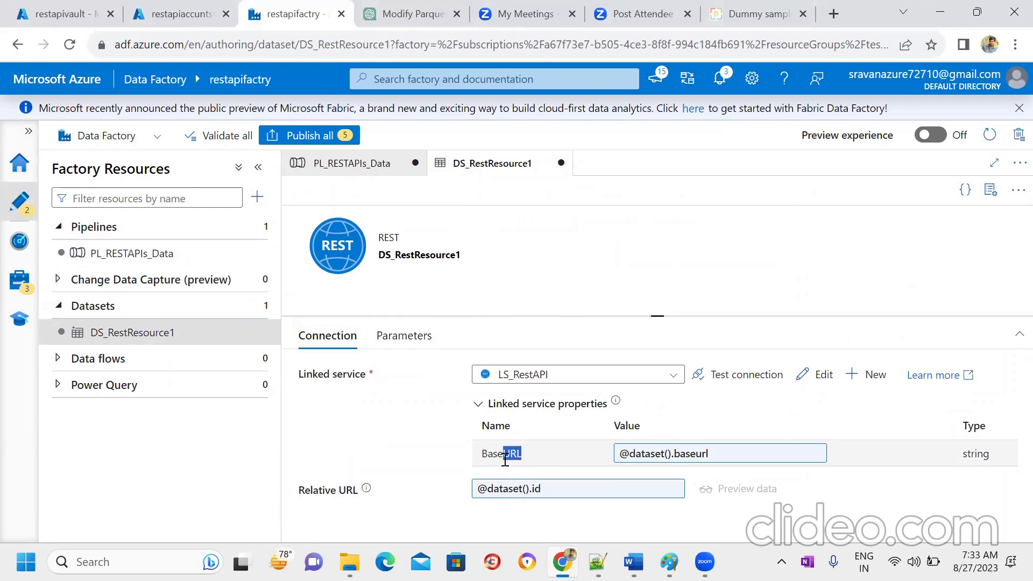
pyautogui.click(407, 336)
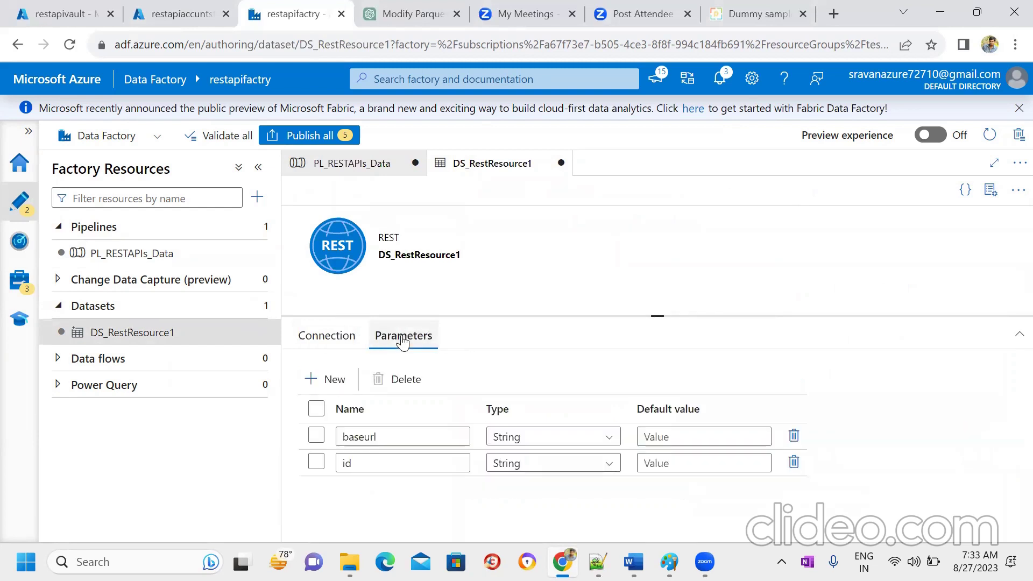
pyautogui.doubleClick(381, 433)
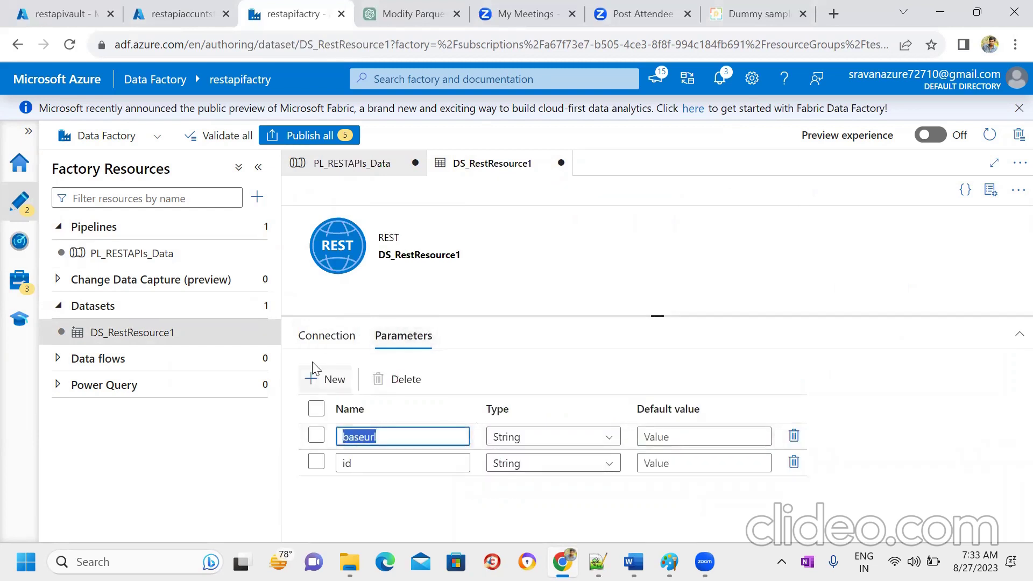
pyautogui.click(304, 339)
pyautogui.doubleClick(507, 453)
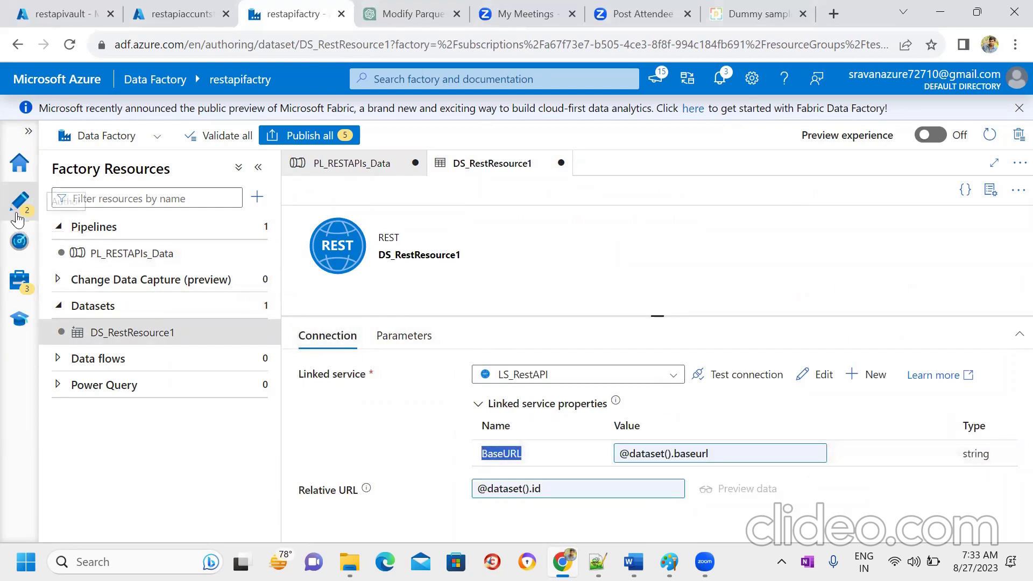
# Step: Inspect the LS_RestAPI linked service's base URL expression and parameters, close it without changes, and return to the DS_RestResource1 dataset
pyautogui.click(20, 279)
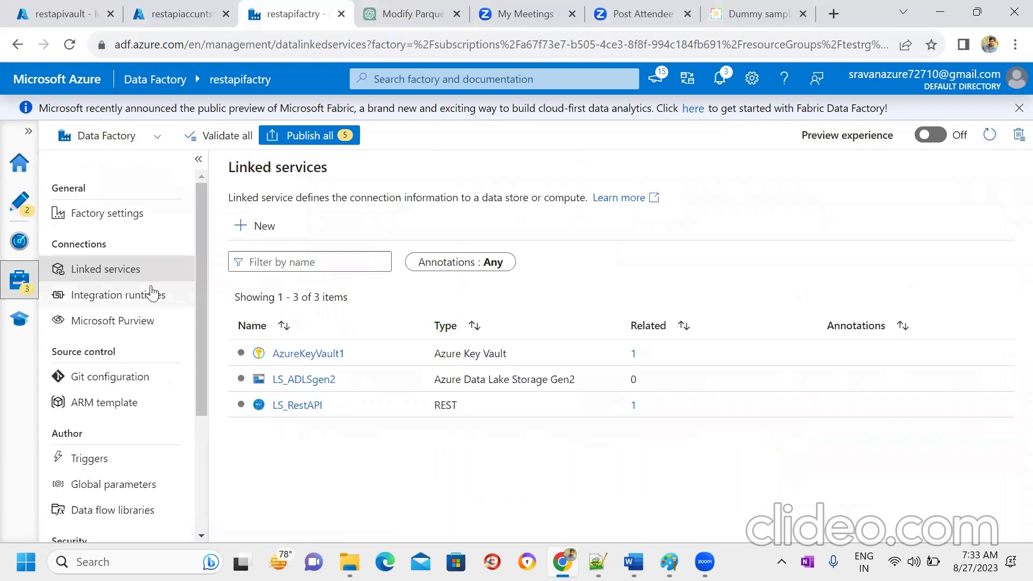
pyautogui.click(299, 407)
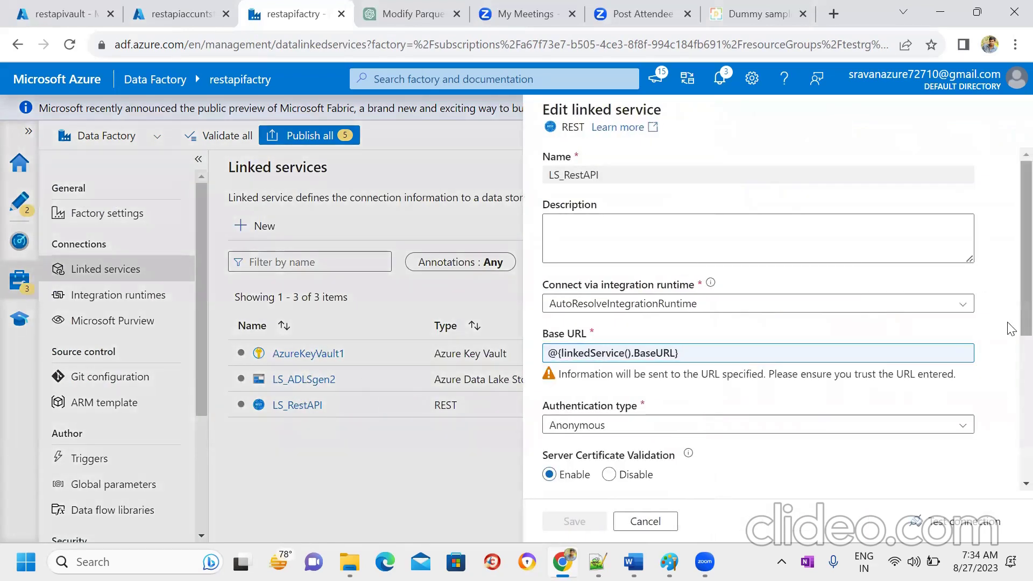
pyautogui.scroll(-5, 1011, 330)
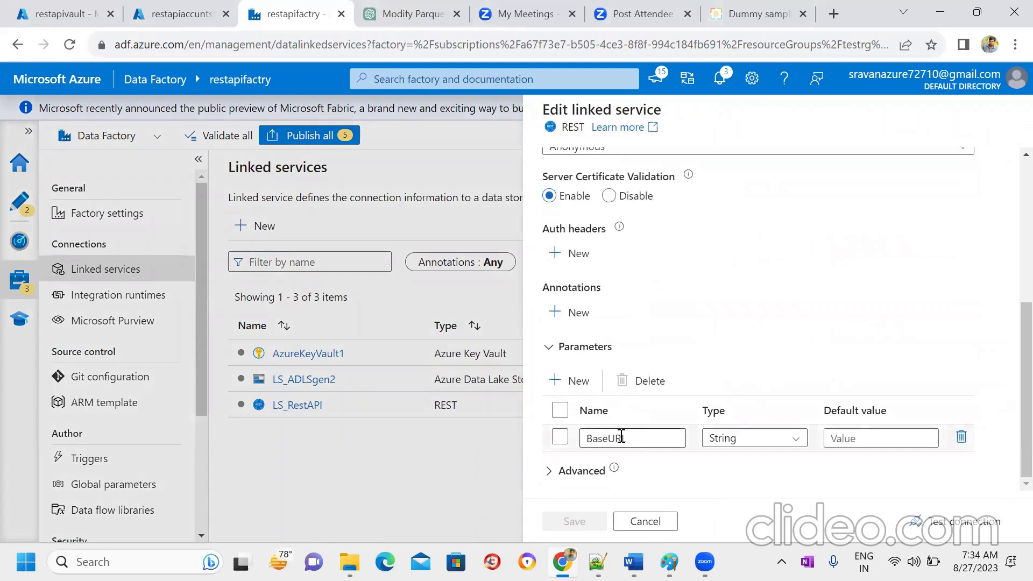
pyautogui.click(646, 521)
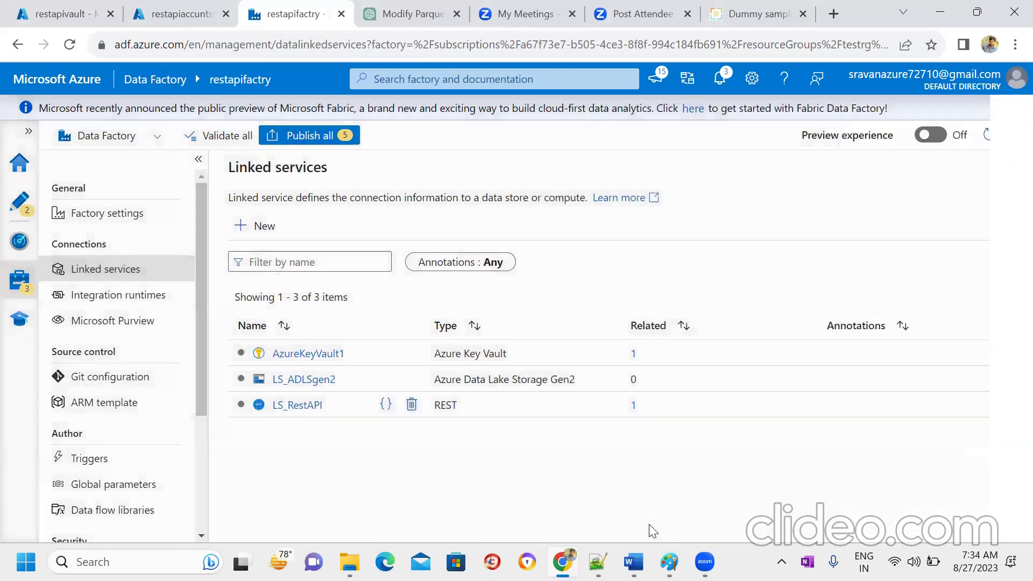
pyautogui.click(20, 203)
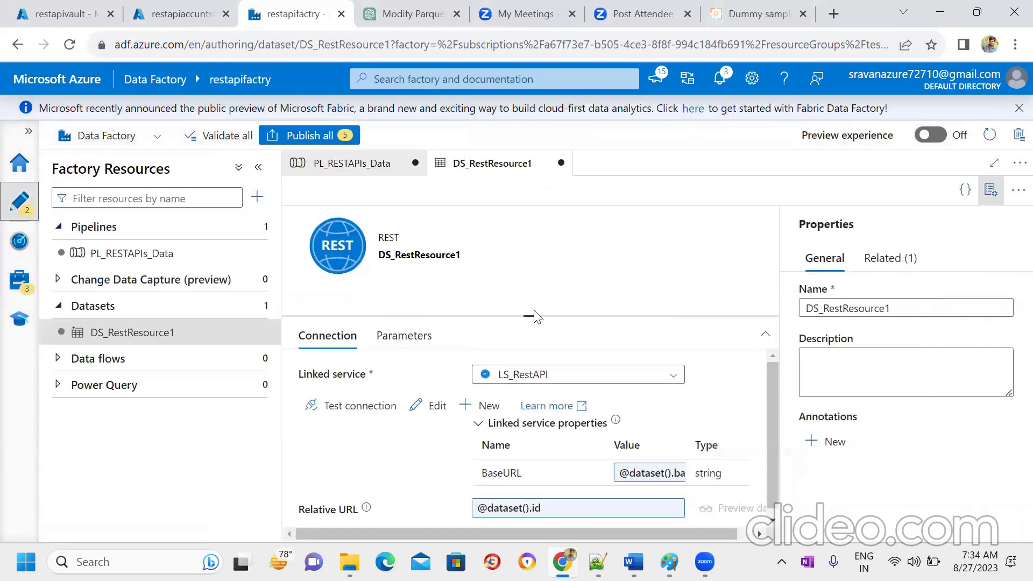
pyautogui.click(991, 190)
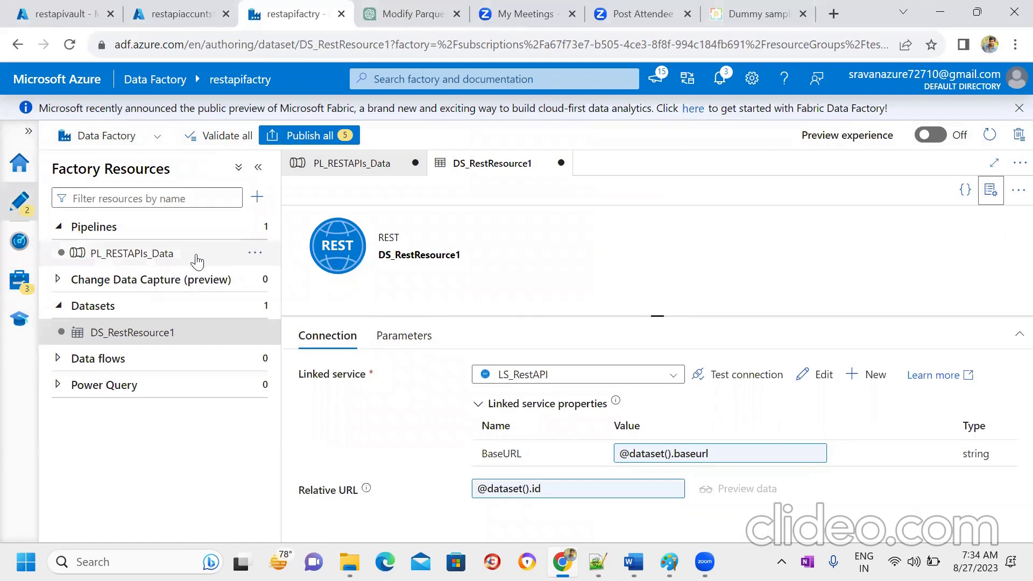
# Step: Return to the PL_RESTAPIs_Data pipeline and examine the source dataset properties of Copy data1 inside ForEach1
pyautogui.click(173, 257)
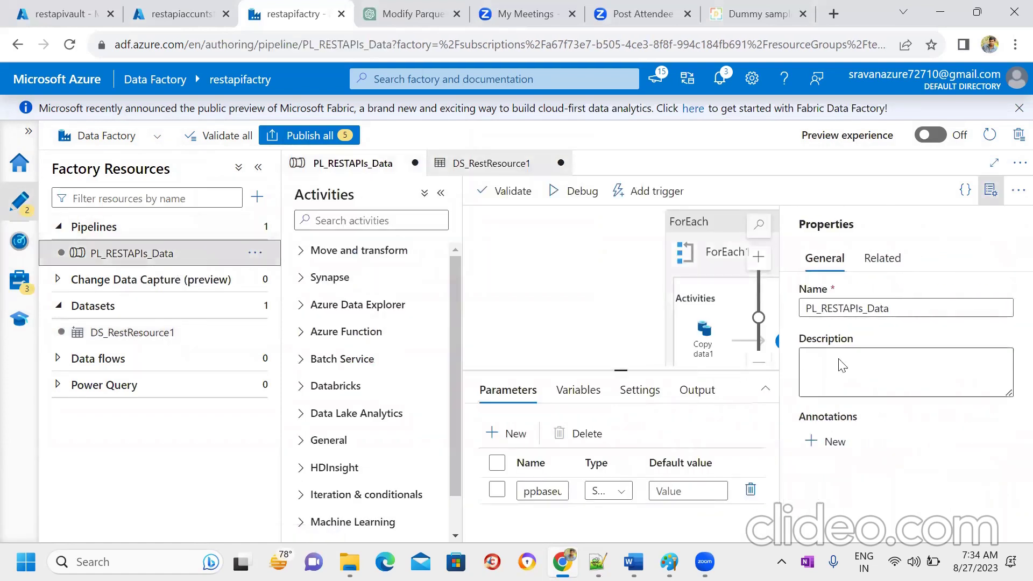
pyautogui.click(990, 206)
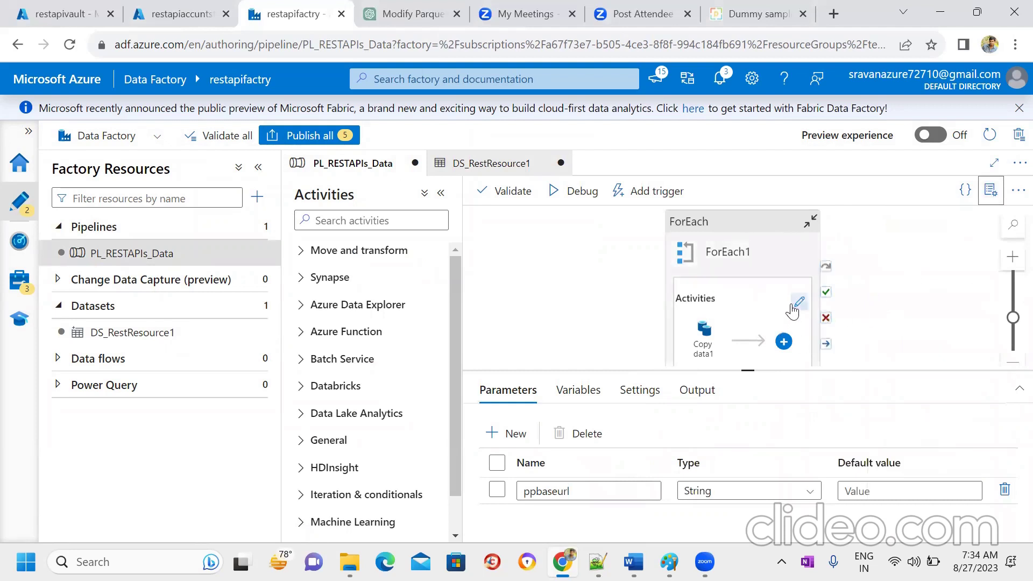
pyautogui.click(799, 302)
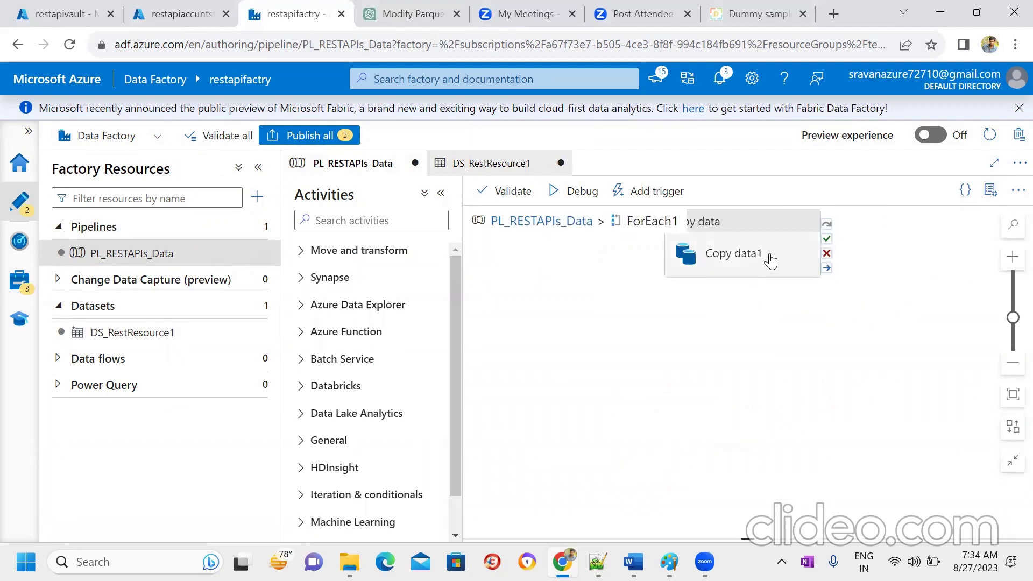
pyautogui.click(772, 259)
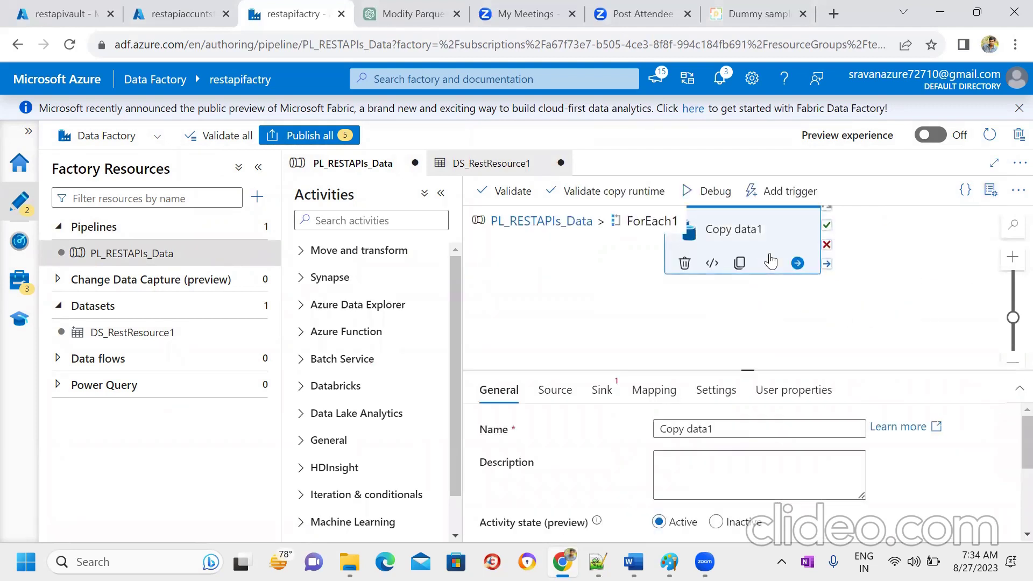
pyautogui.click(555, 391)
pyautogui.moveTo(759, 370); pyautogui.dragTo(748, 289)
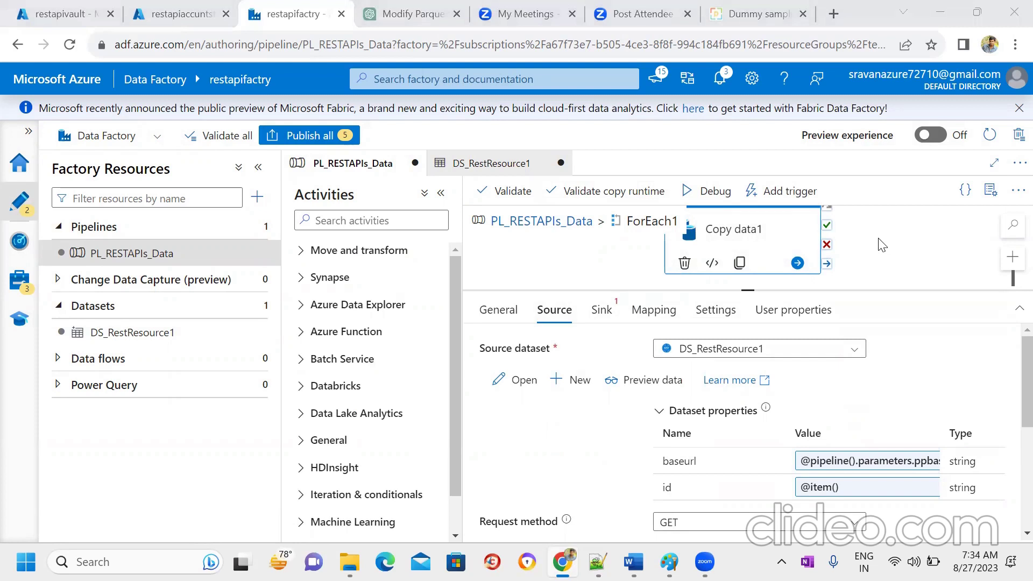
pyautogui.click(924, 246)
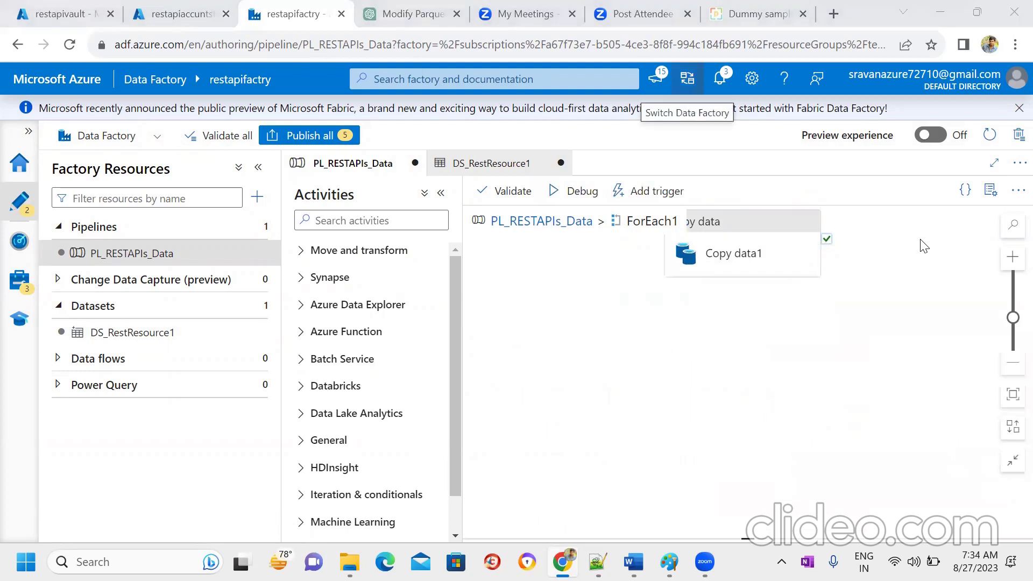
# Step: Check Copy data1's sink settings and look through its source settings down to the pagination rules and additional columns
pyautogui.click(753, 261)
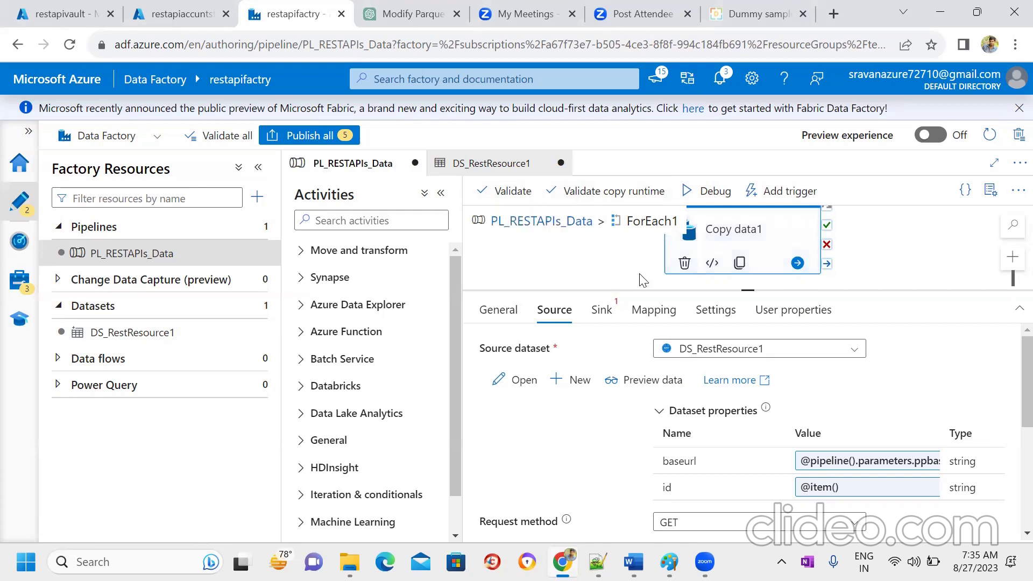
pyautogui.click(601, 313)
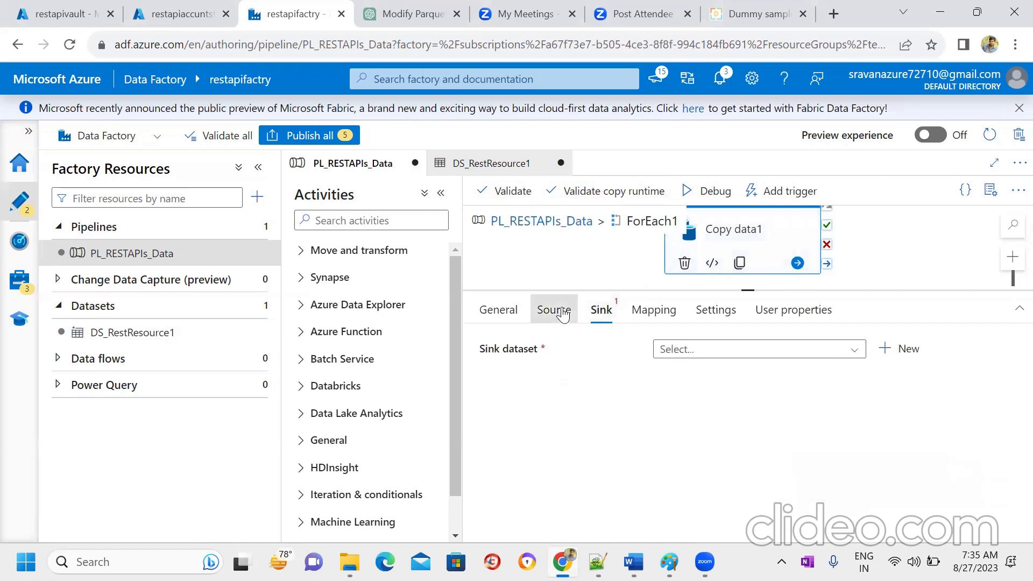
pyautogui.click(554, 310)
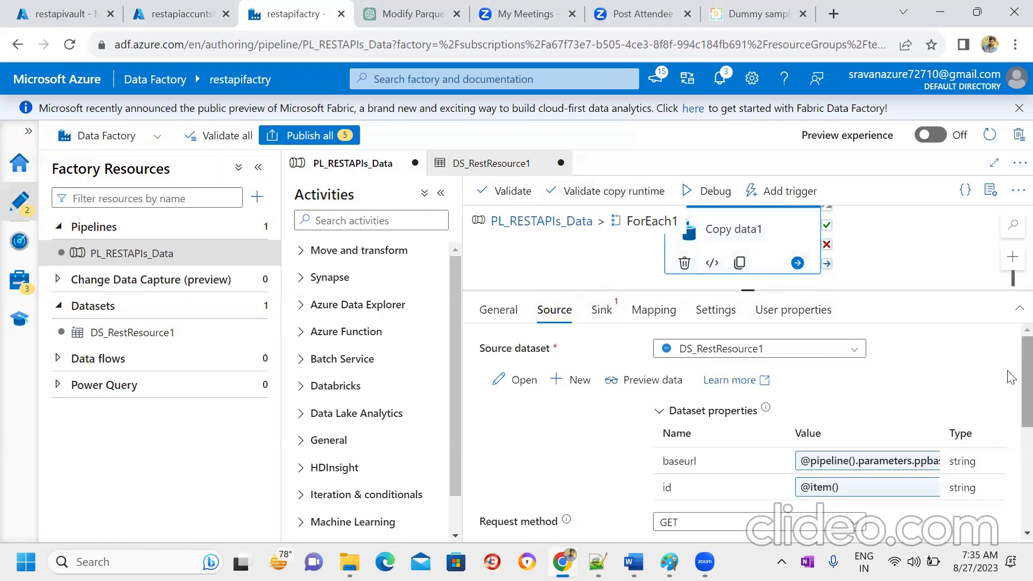
pyautogui.scroll(-3, 1012, 377)
pyautogui.scroll(1, 1010, 452)
pyautogui.scroll(-2, 1011, 449)
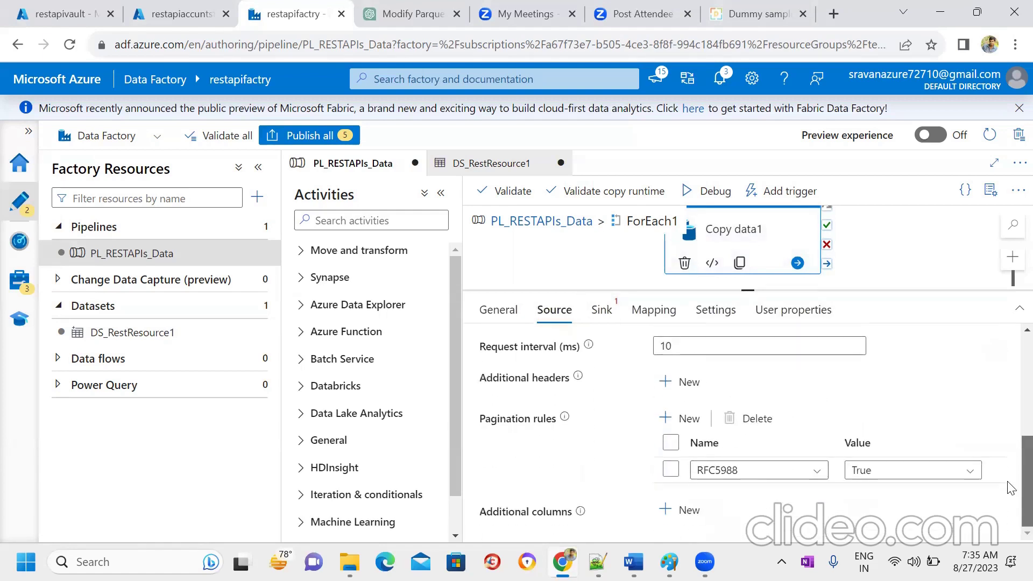
pyautogui.scroll(1, 1010, 444)
pyautogui.scroll(5, 1011, 441)
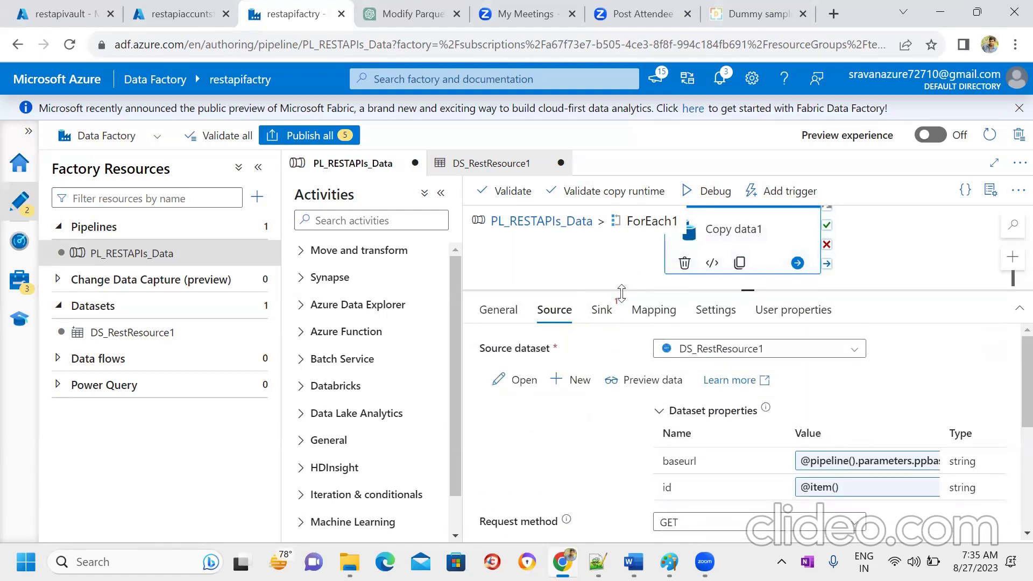
# Step: Start a new sink dataset for Copy data1 using the Azure Data Lake Storage Gen2 data store
pyautogui.click(596, 318)
pyautogui.click(903, 353)
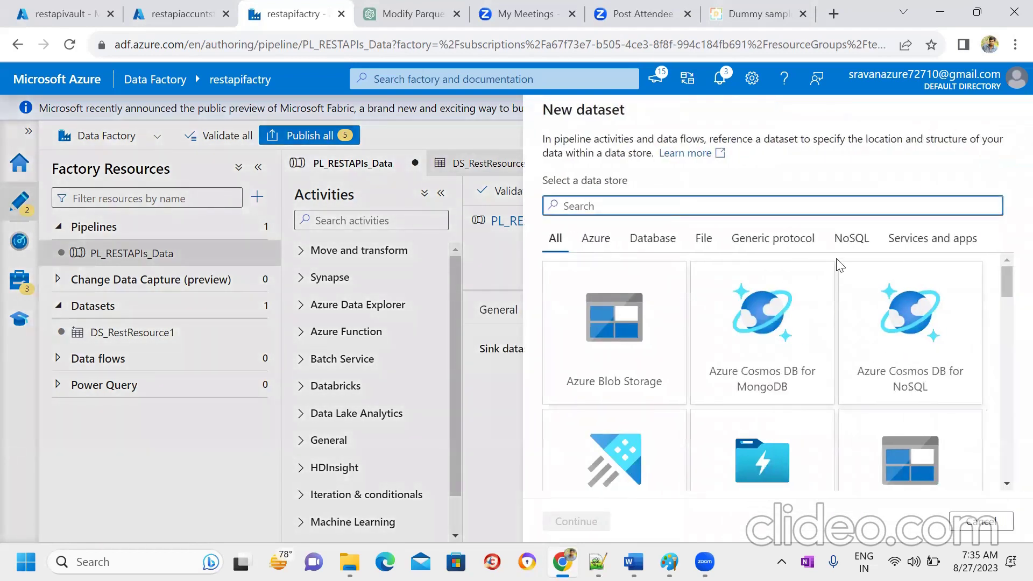
pyautogui.write('adls g')
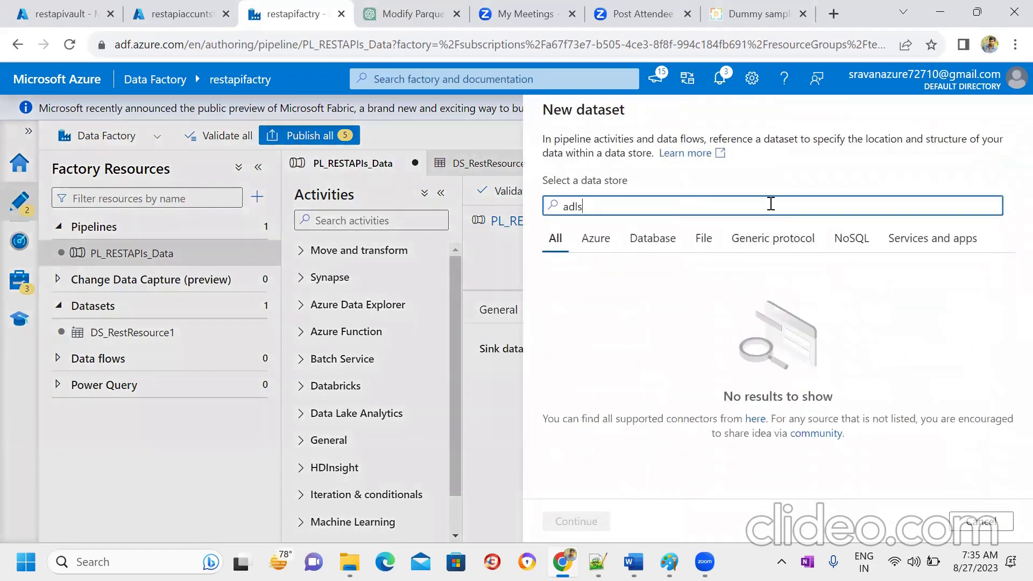
pyautogui.press('BackSpace')
pyautogui.press('BackSpace')
pyautogui.press('BackSpace')
pyautogui.press('BackSpace')
pyautogui.press('BackSpace')
pyautogui.press('BackSpace')
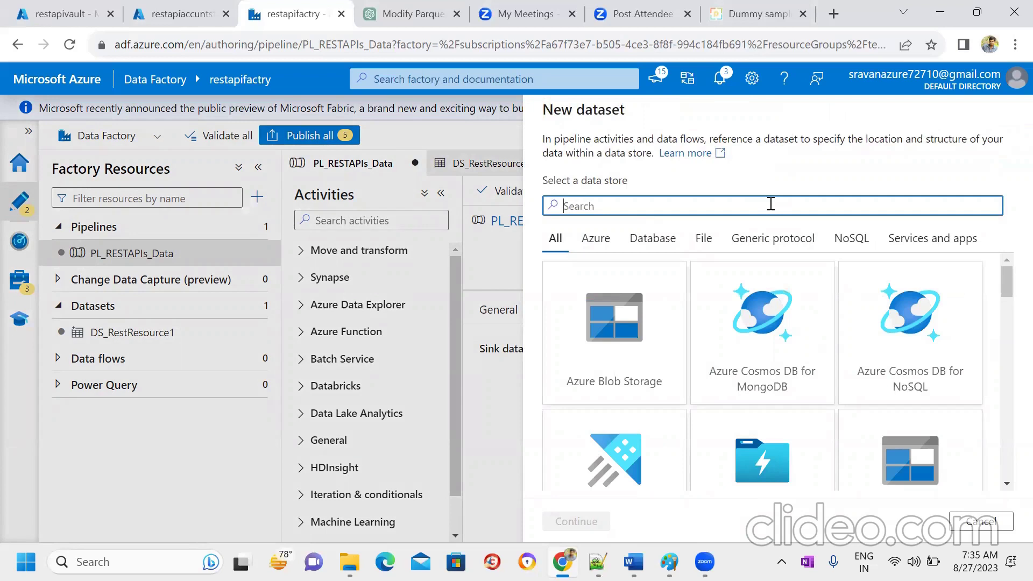
pyautogui.write('gen')
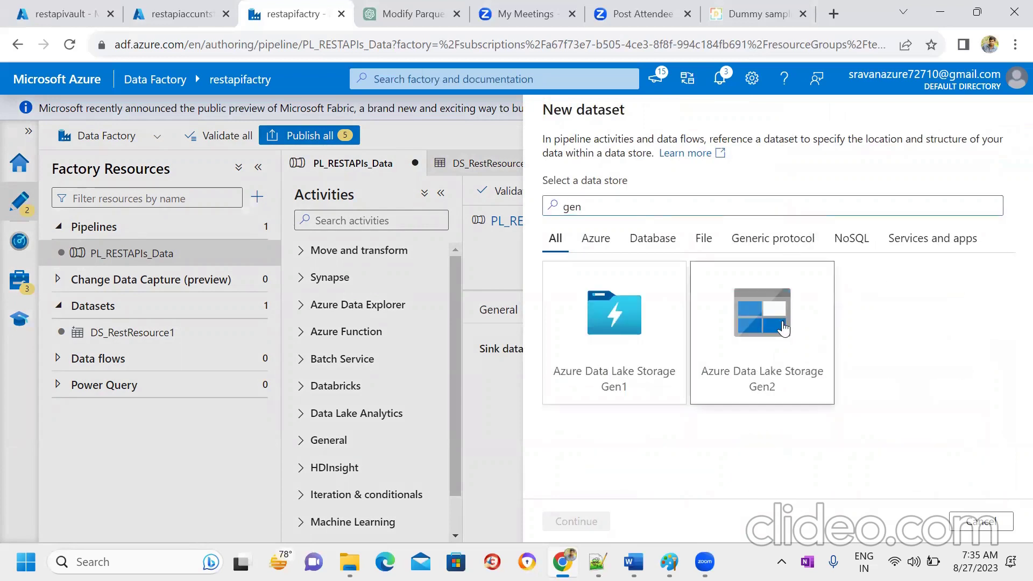
pyautogui.click(783, 328)
pyautogui.click(575, 521)
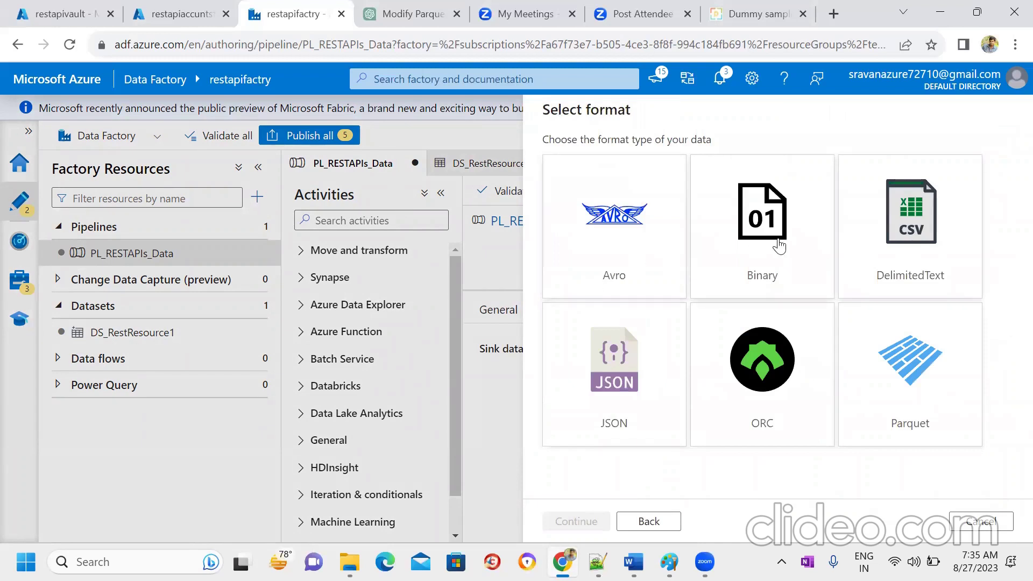
# Step: Choose JSON as the new sink dataset's format and continue to its properties
pyautogui.click(928, 218)
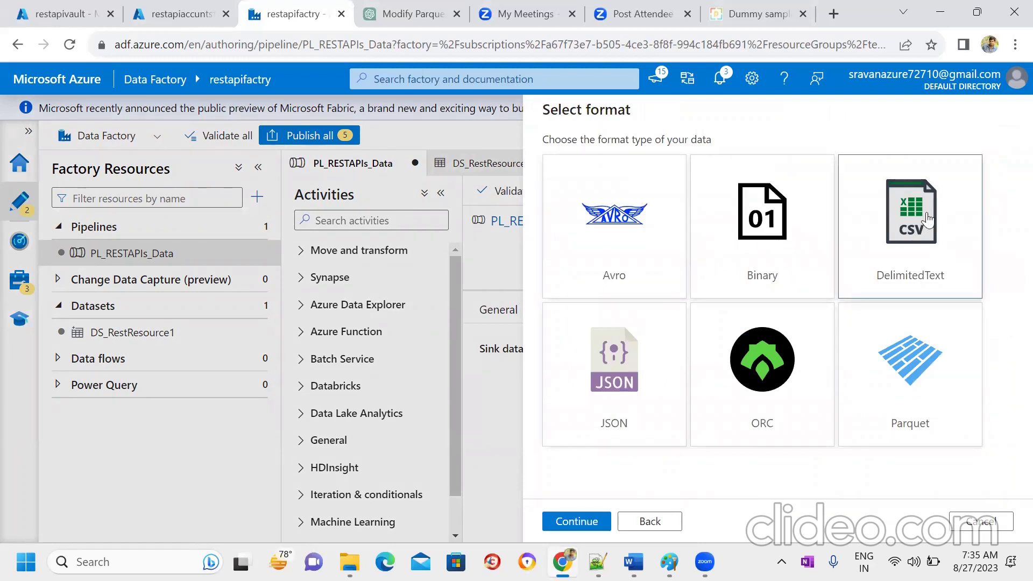
pyautogui.click(620, 418)
pyautogui.click(575, 521)
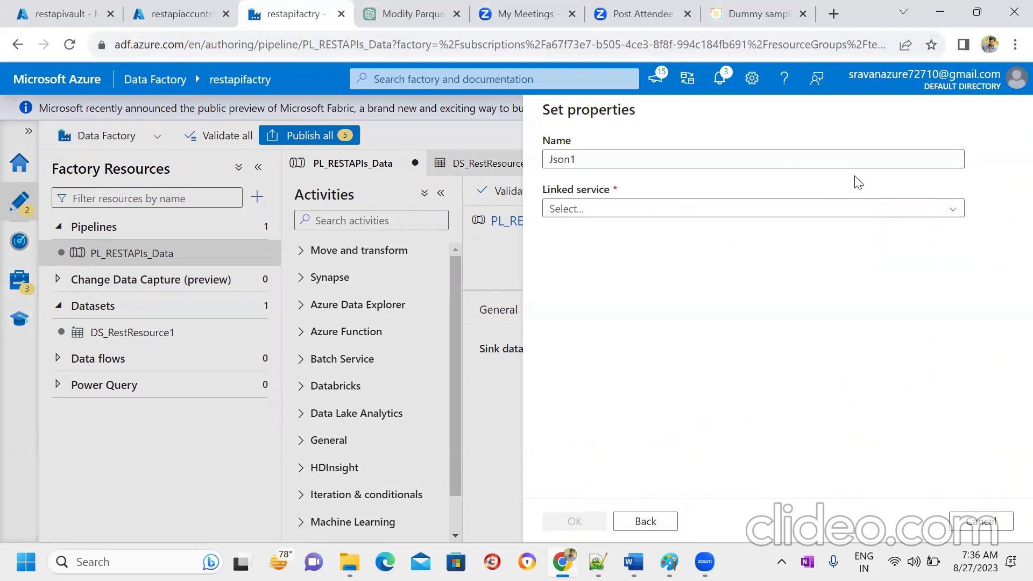
# Step: Name the new JSON sink dataset DS_Sink_ADLSgen2 and assign it the LS_ADLSgen2 linked service
pyautogui.click(611, 157)
pyautogui.hotkey('ctrl', 'a')
pyautogui.press('BackSpace')
pyautogui.write('DS')
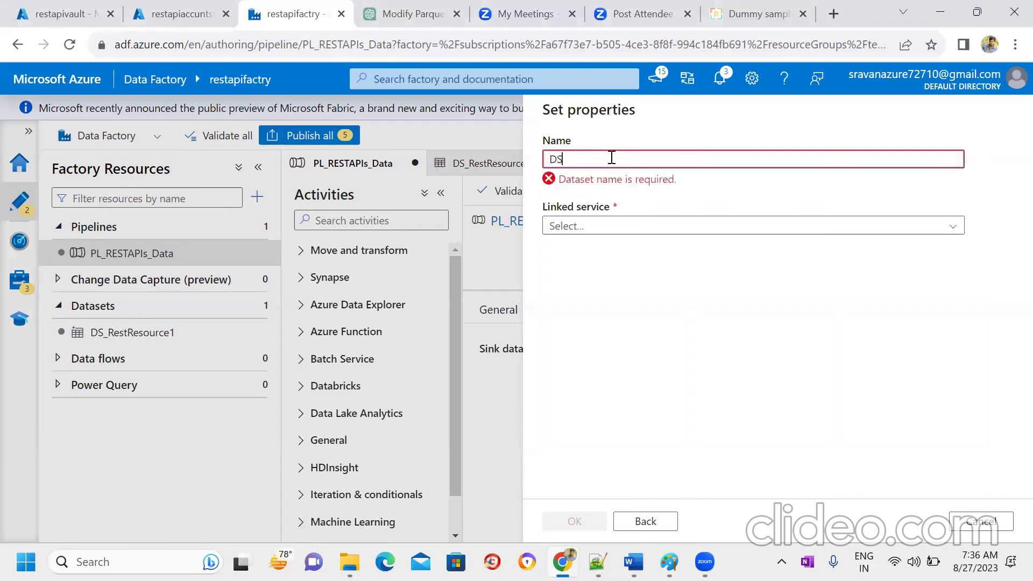
pyautogui.write('_Sink')
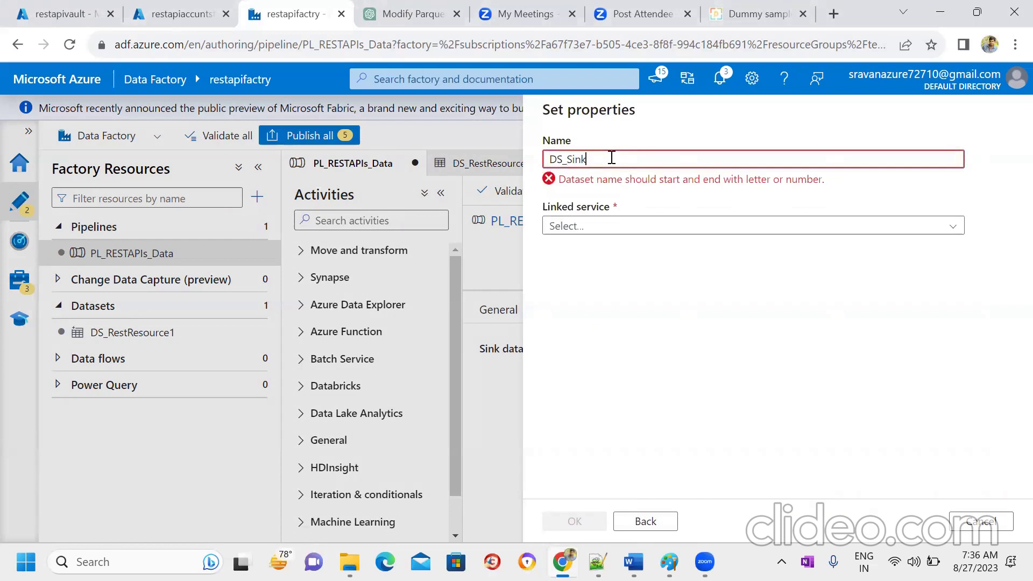
pyautogui.write('_ADLSgen2')
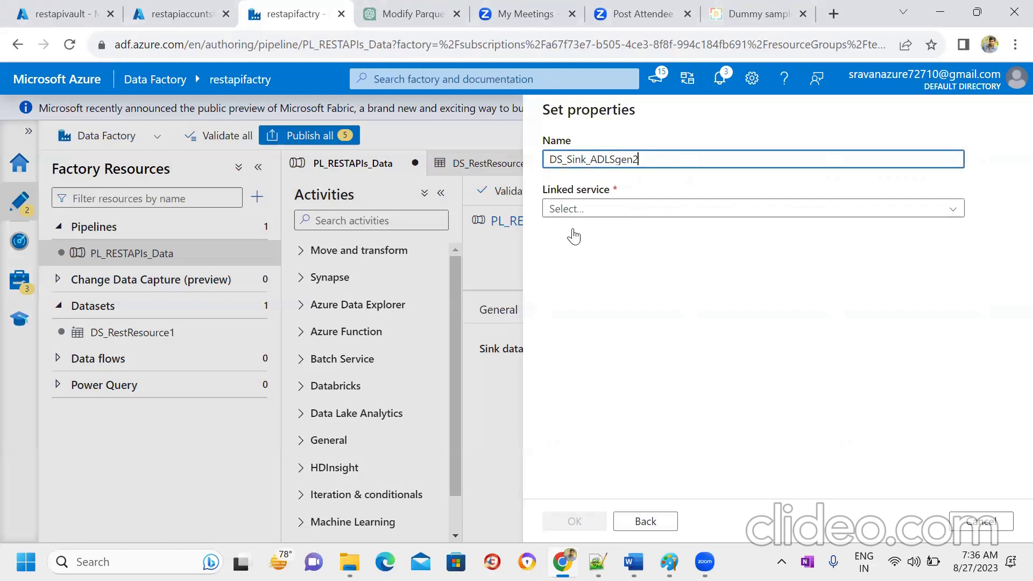
pyautogui.click(879, 210)
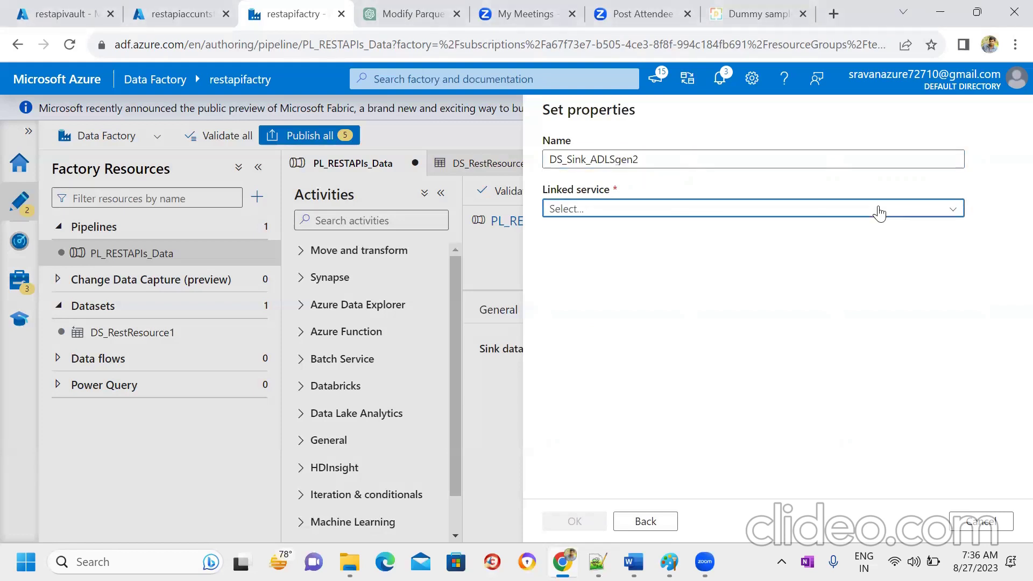
pyautogui.click(649, 289)
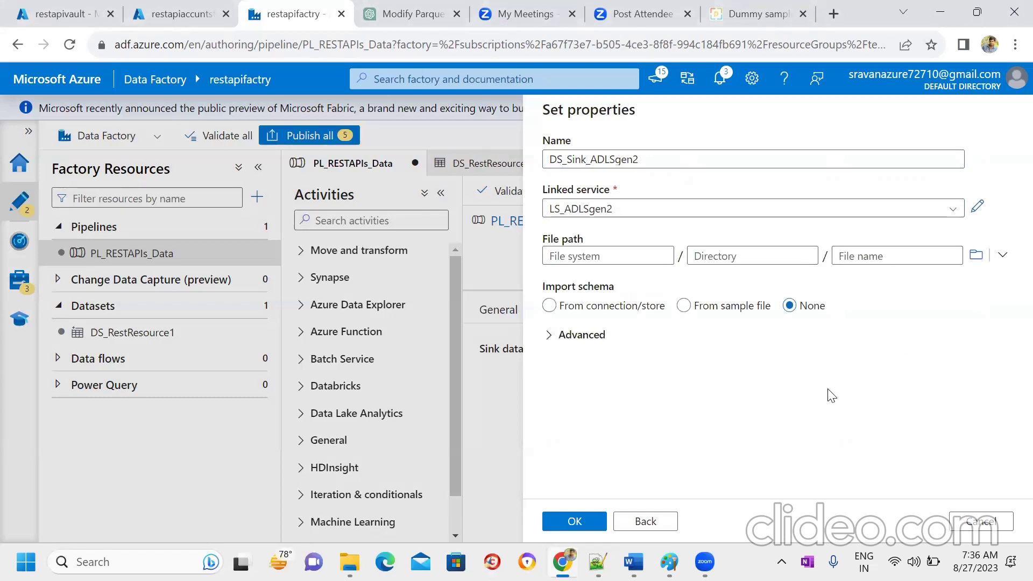
# Step: Set the sink dataset's file system to jsonoutput with no schema import, and create the dataset
pyautogui.click(602, 262)
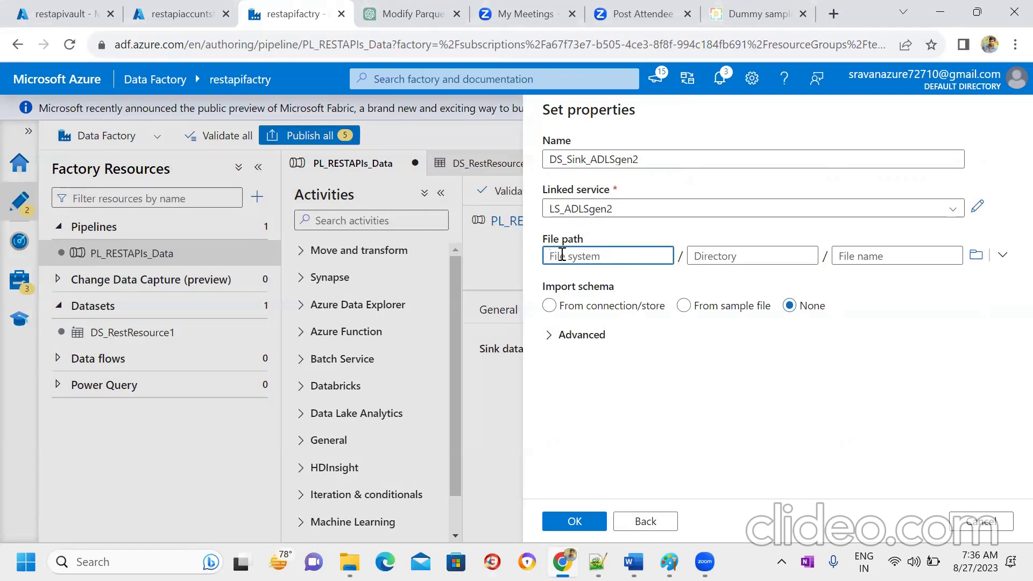
pyautogui.click(723, 262)
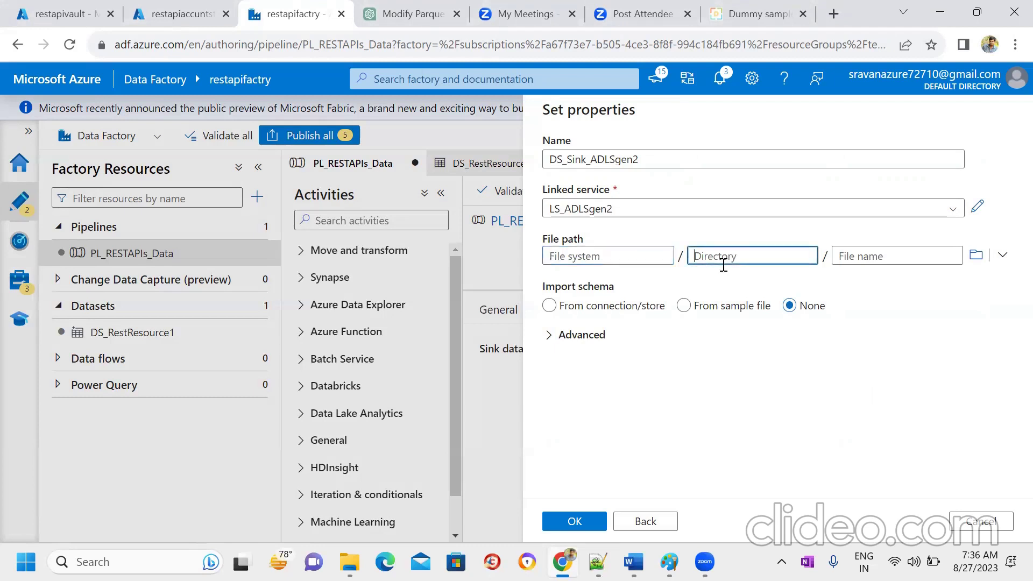
pyautogui.click(875, 256)
pyautogui.click(626, 260)
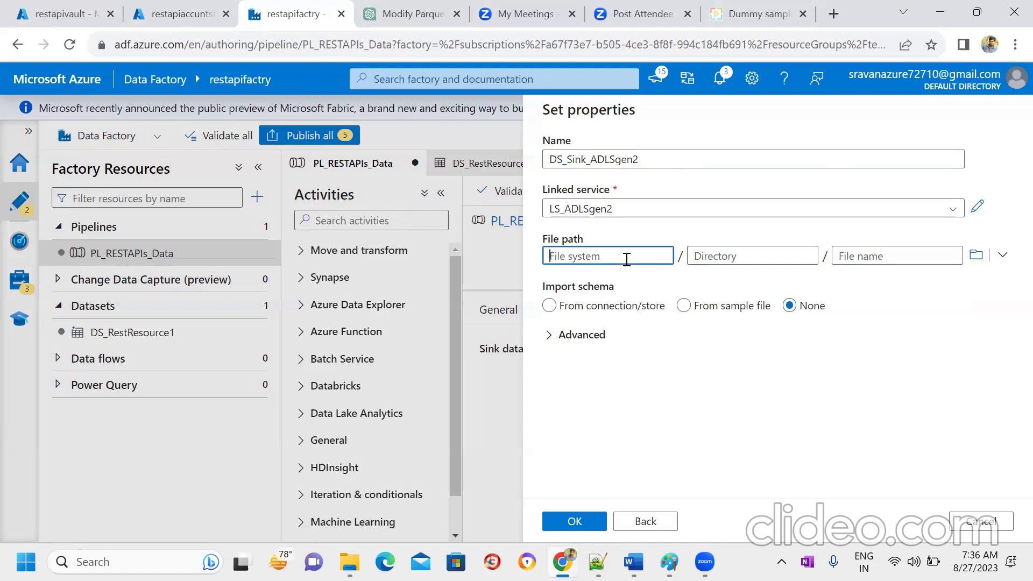
pyautogui.write('jsonoutput')
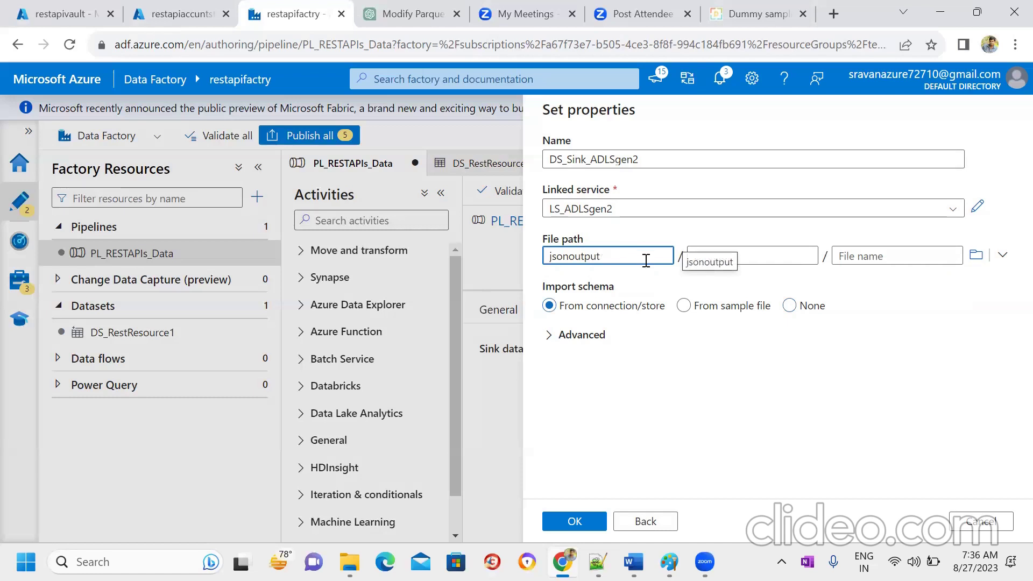
pyautogui.click(819, 421)
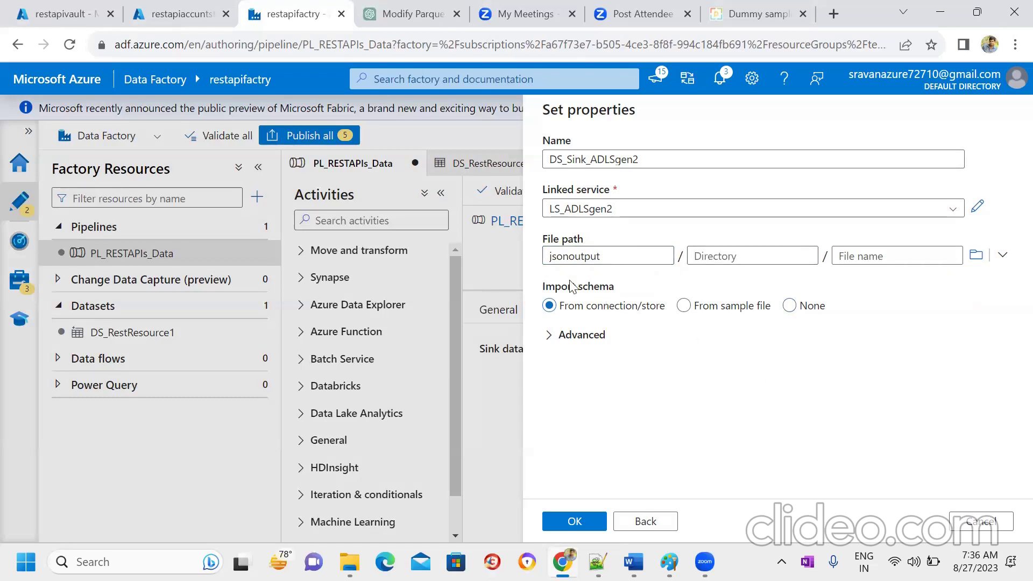
pyautogui.doubleClick(560, 256)
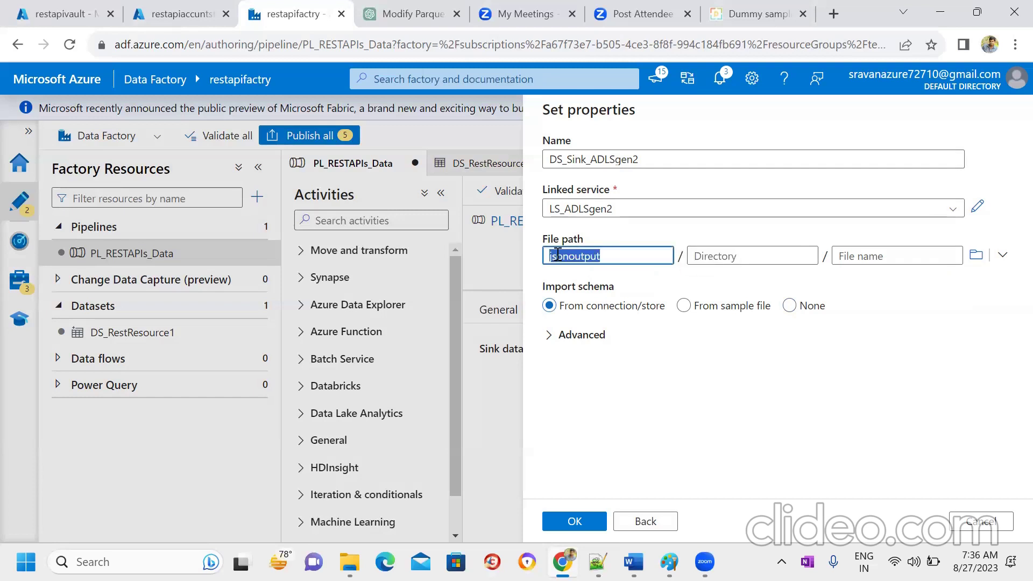
pyautogui.click(813, 371)
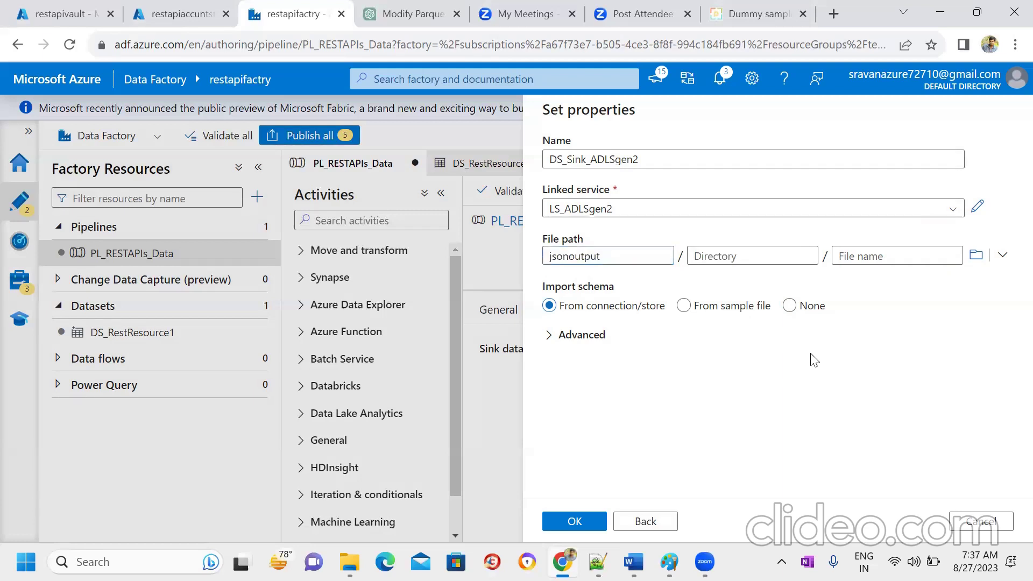
pyautogui.click(790, 306)
pyautogui.click(586, 522)
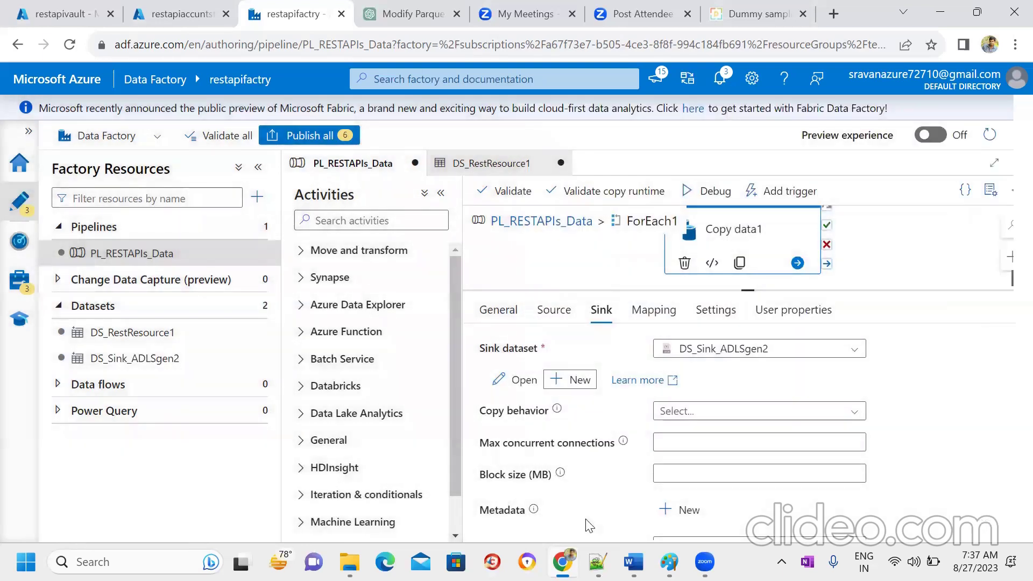
# Step: Open the DS_Sink_ADLSgen2 dataset and add a String parameter named dssink
pyautogui.click(143, 362)
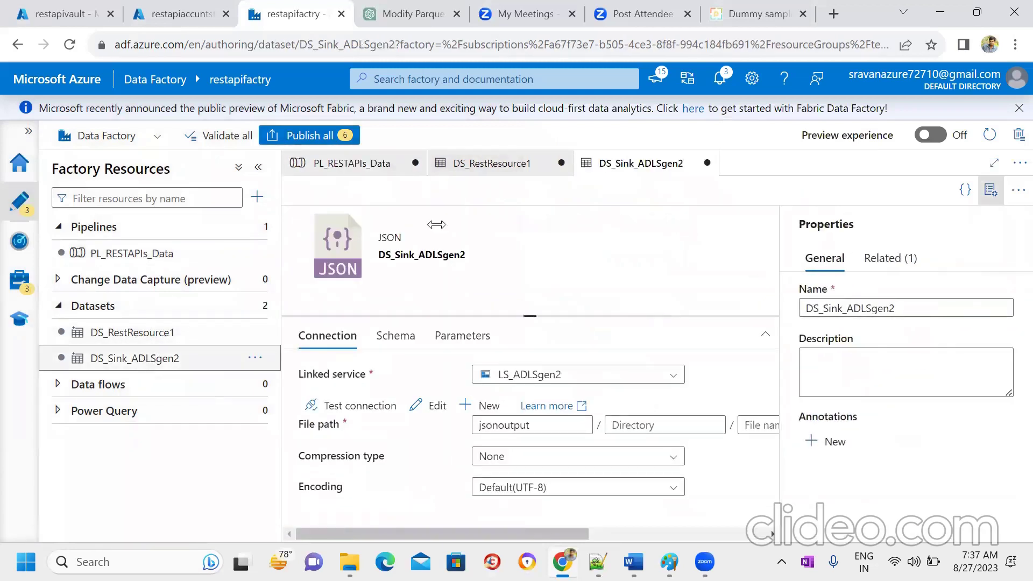
pyautogui.click(993, 192)
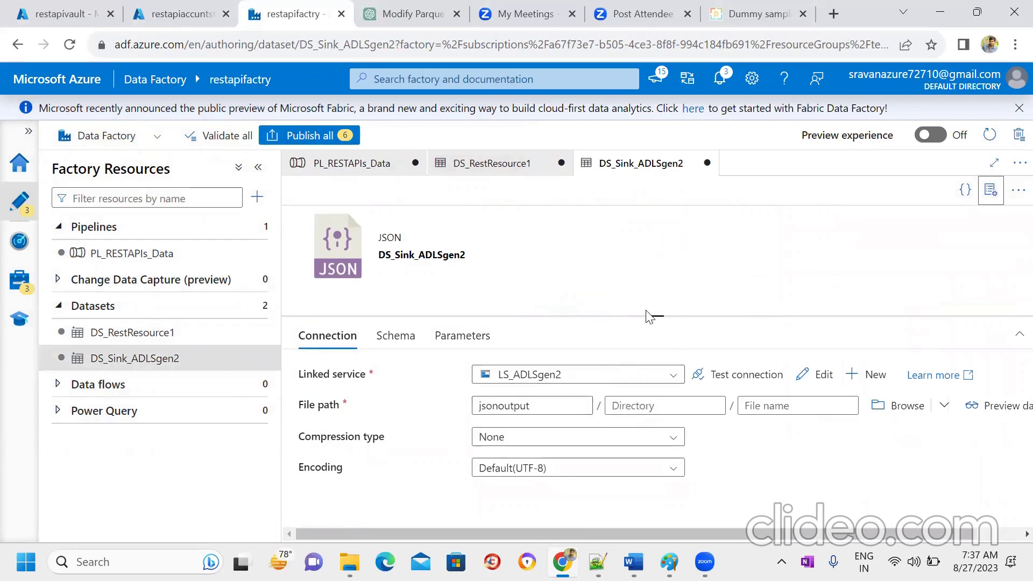
pyautogui.moveTo(650, 316); pyautogui.dragTo(649, 281)
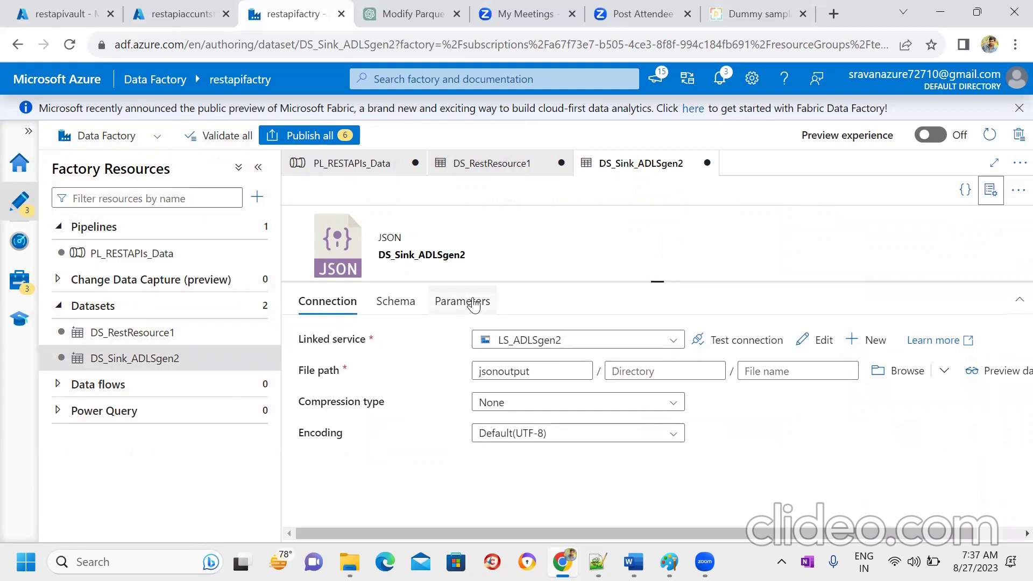
pyautogui.click(682, 374)
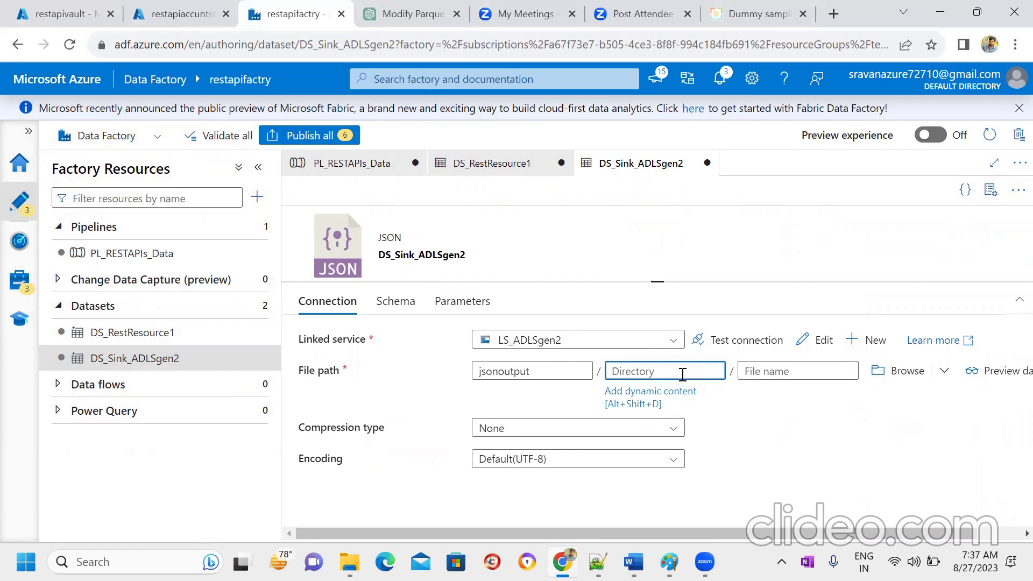
pyautogui.click(682, 374)
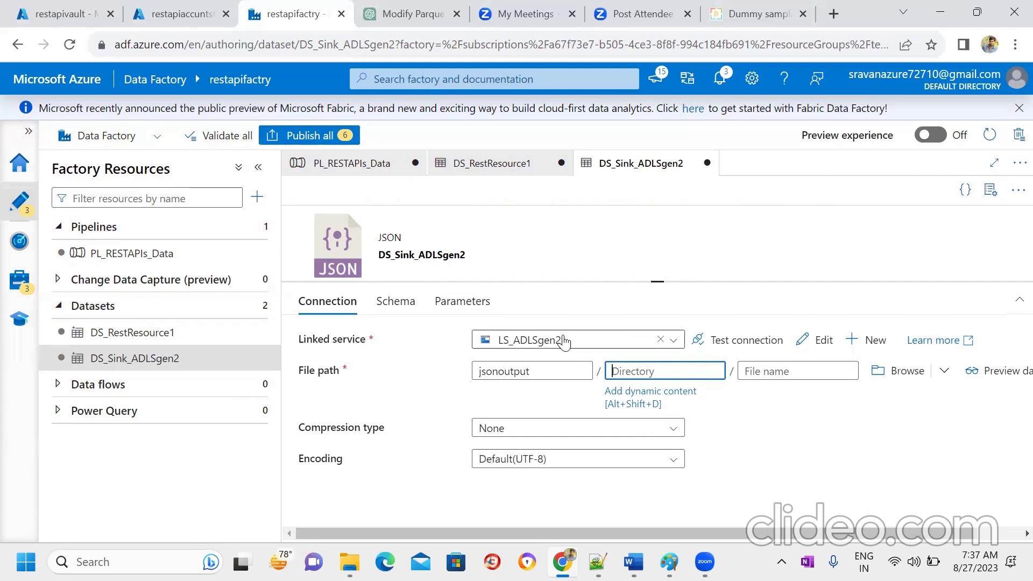
pyautogui.click(470, 301)
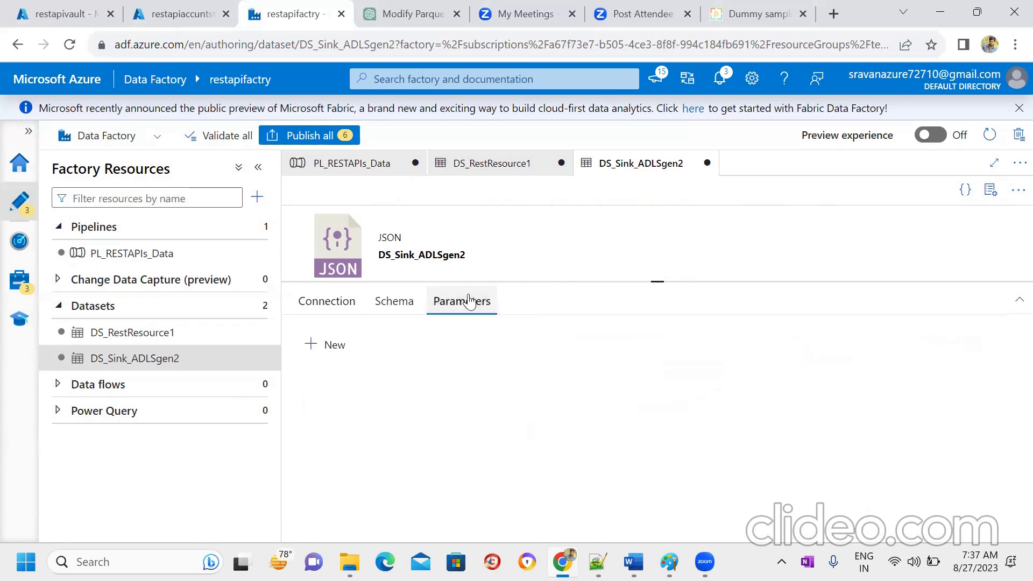
pyautogui.click(323, 349)
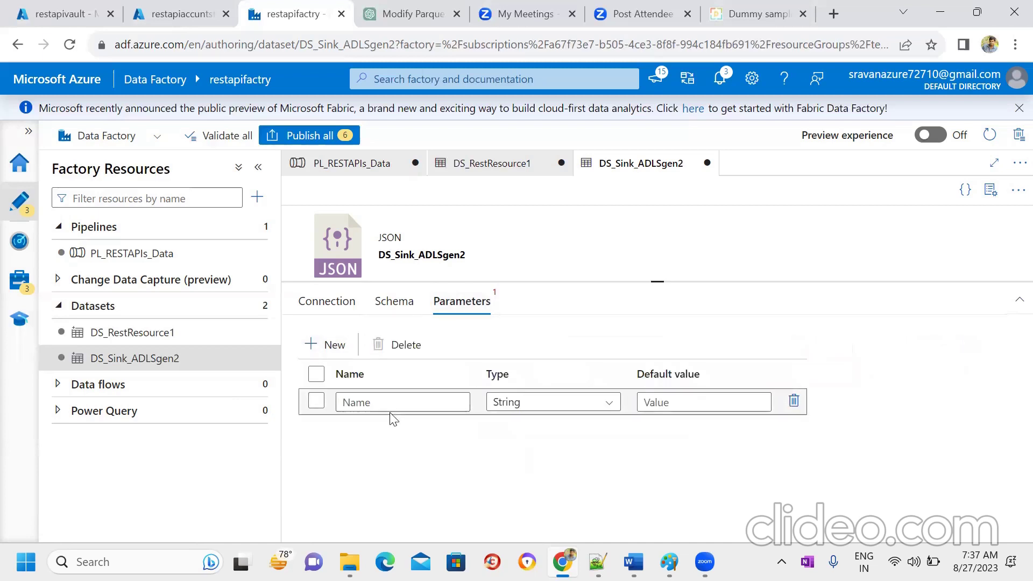
pyautogui.click(404, 401)
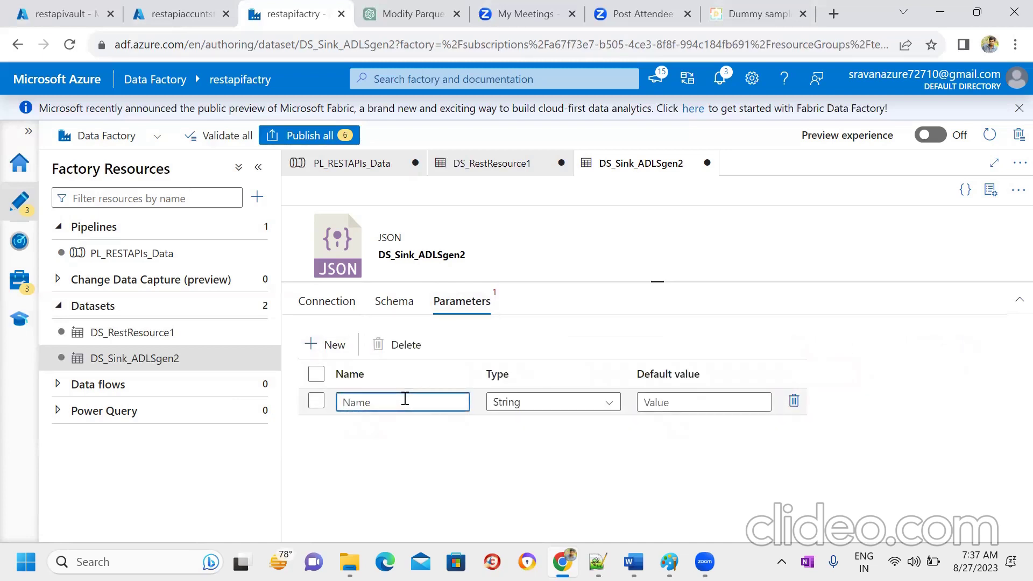
pyautogui.write('dssink')
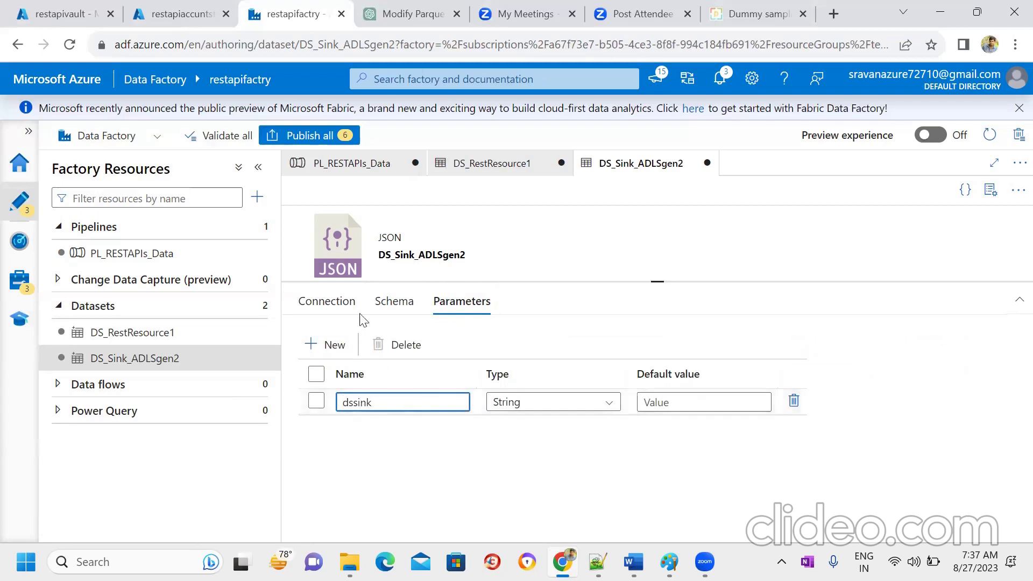
pyautogui.click(341, 303)
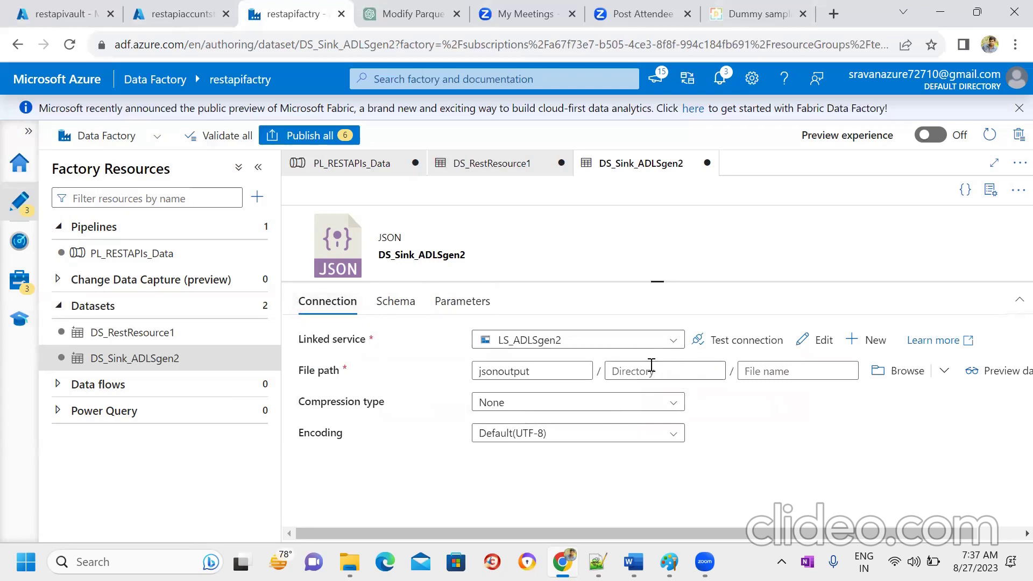
pyautogui.click(626, 371)
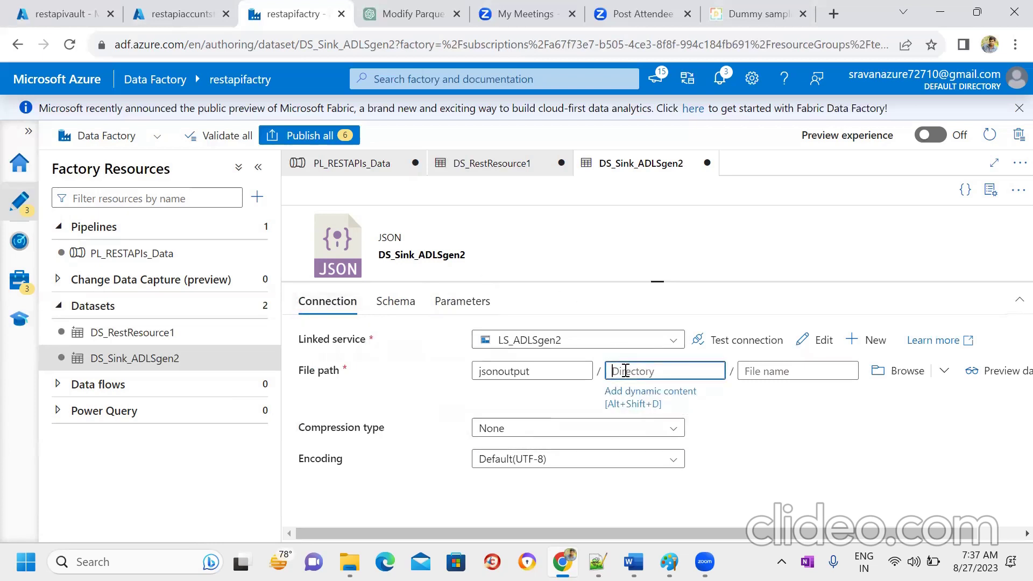
pyautogui.click(663, 392)
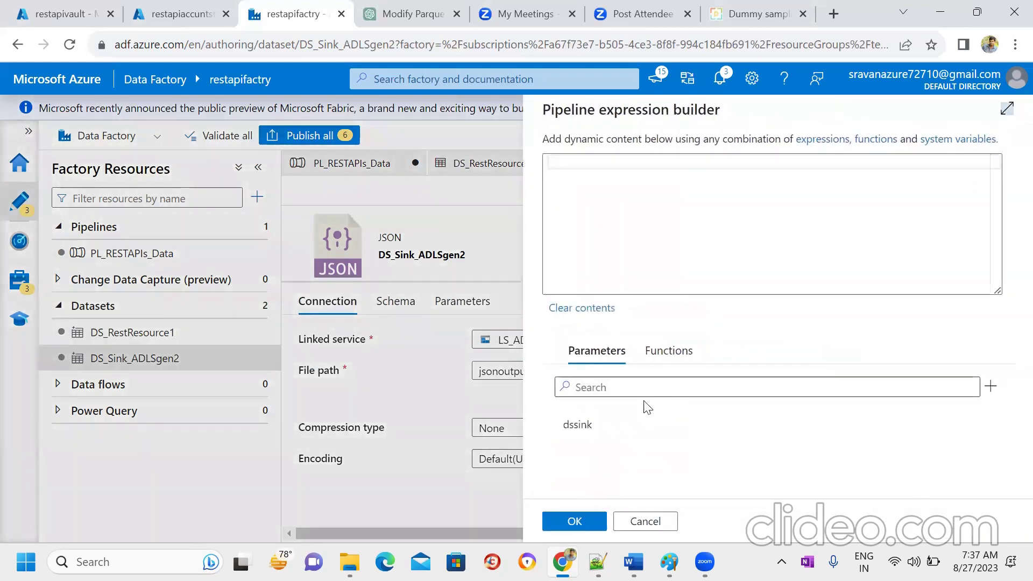
pyautogui.click(592, 424)
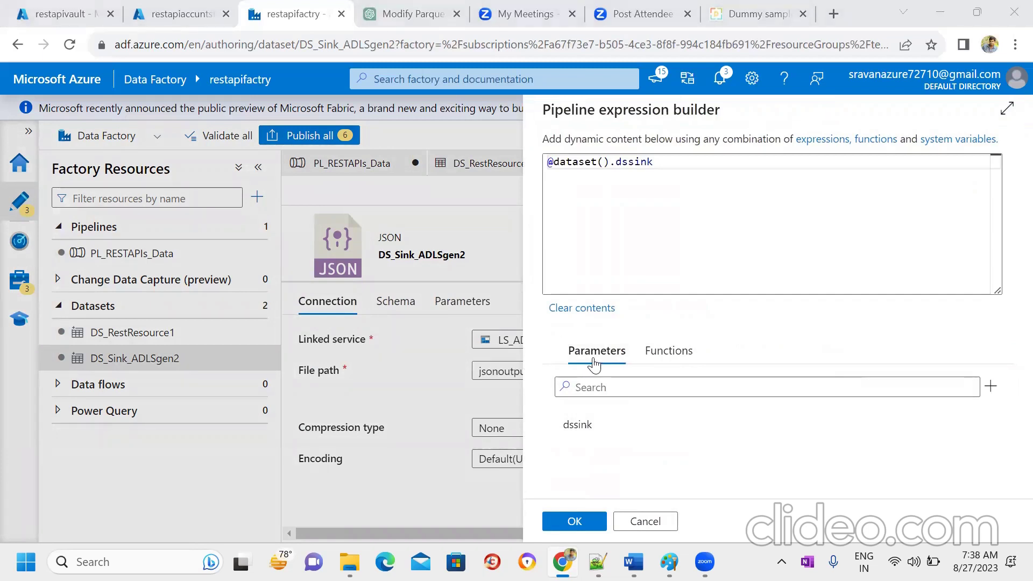
pyautogui.click(589, 522)
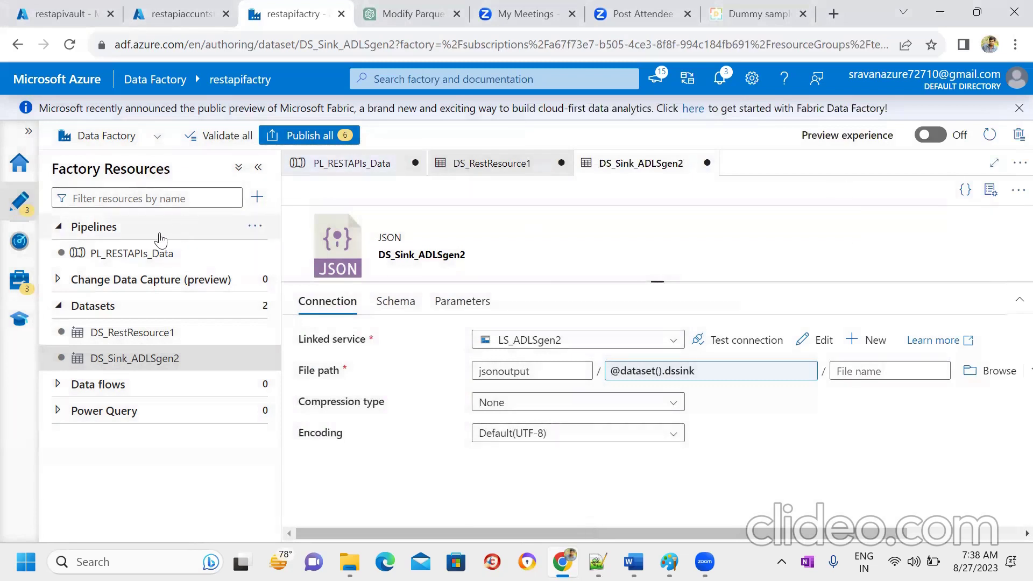
pyautogui.click(141, 259)
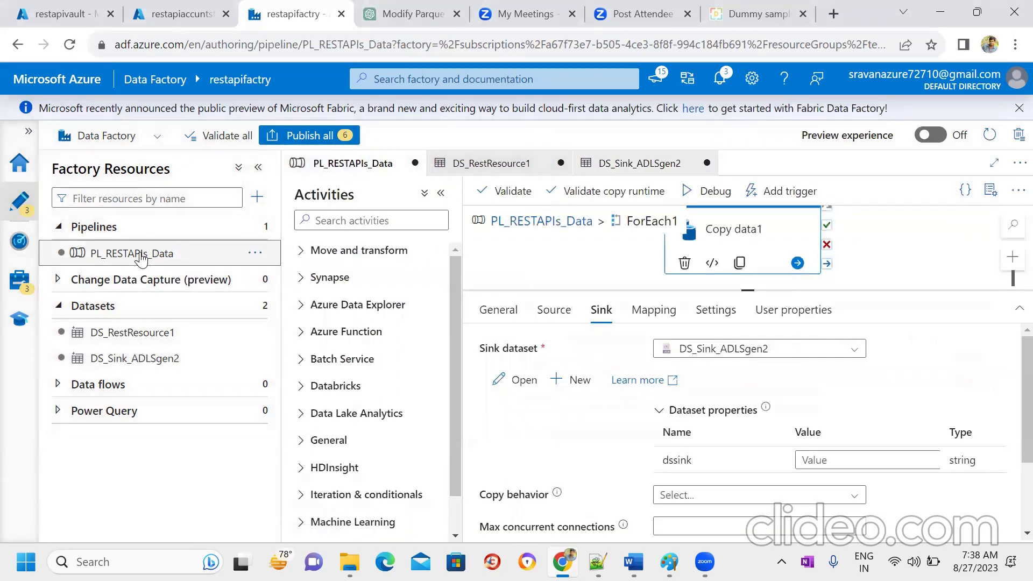
pyautogui.click(812, 461)
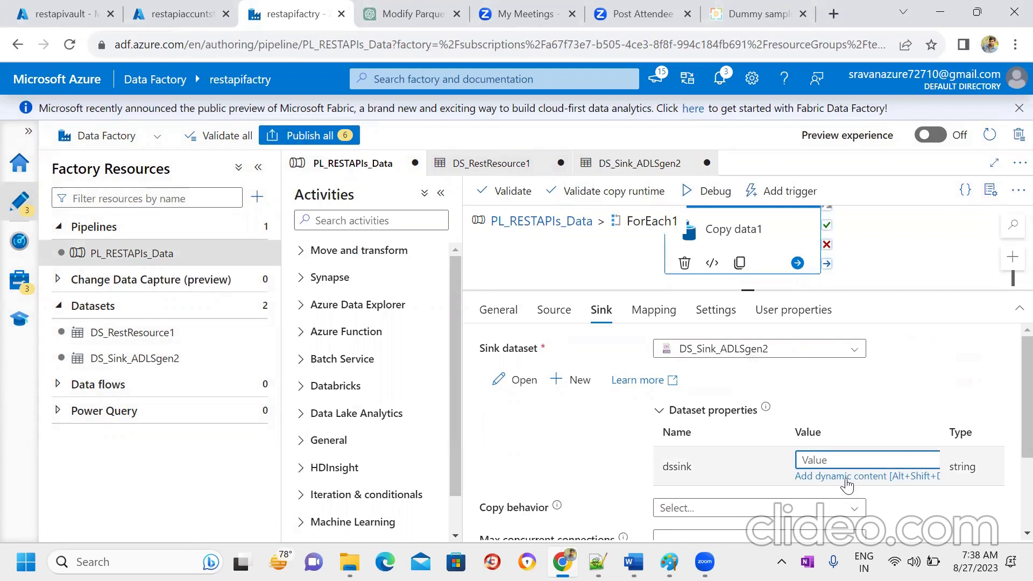
pyautogui.click(847, 476)
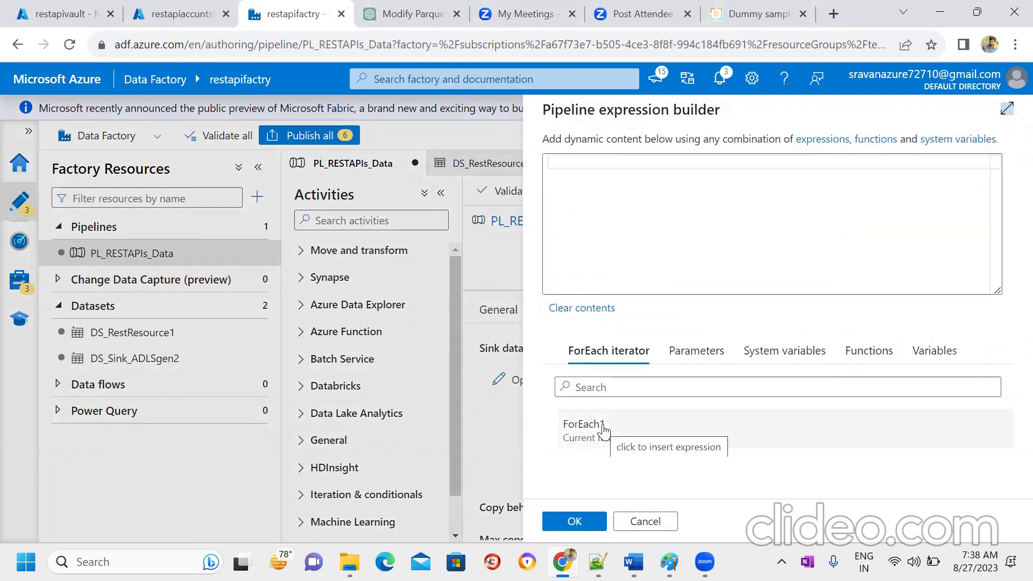
pyautogui.click(604, 431)
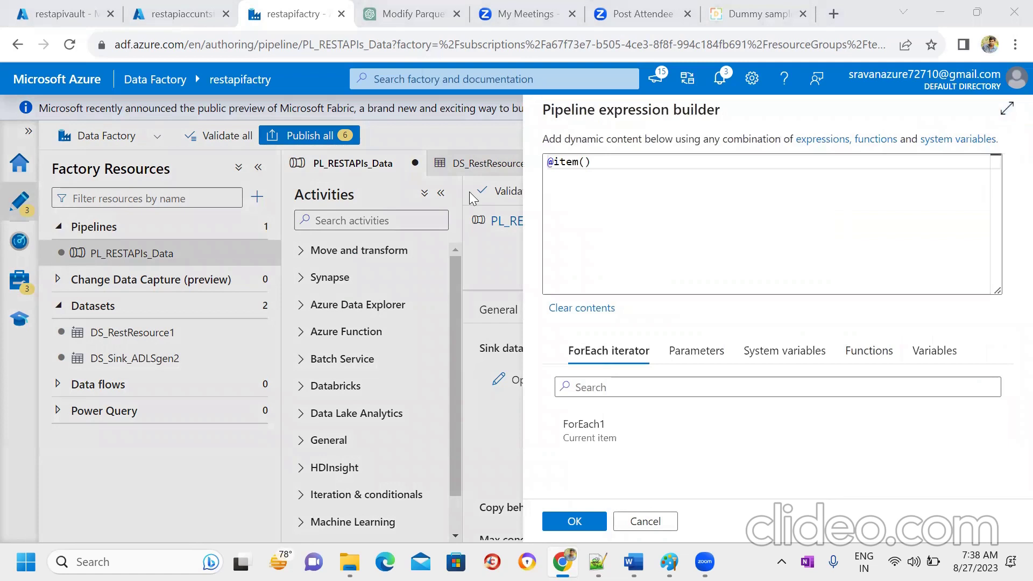
pyautogui.click(592, 526)
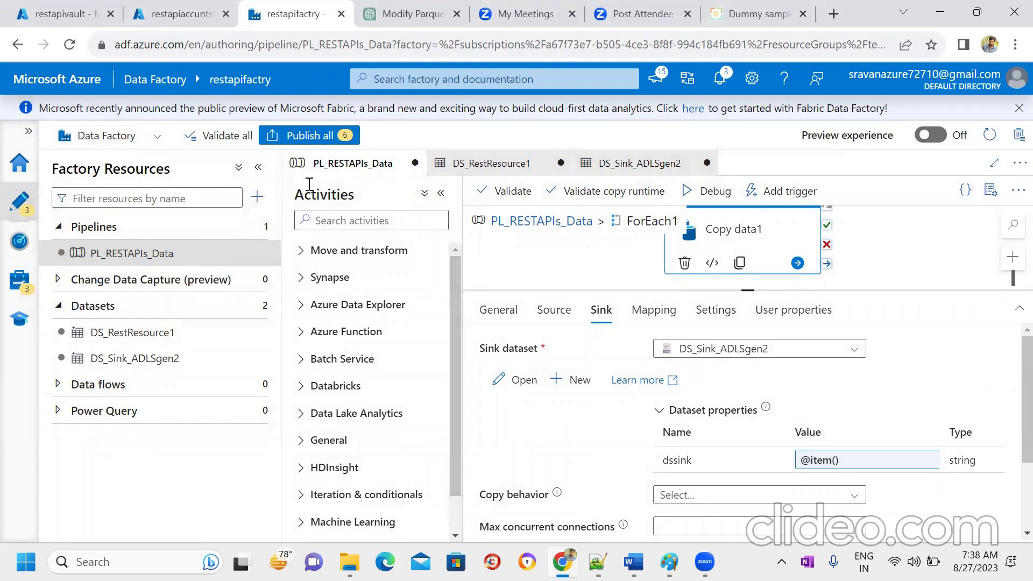
# Step: Publish all pending pipeline, dataset and linked service changes to the live environment
pyautogui.click(309, 135)
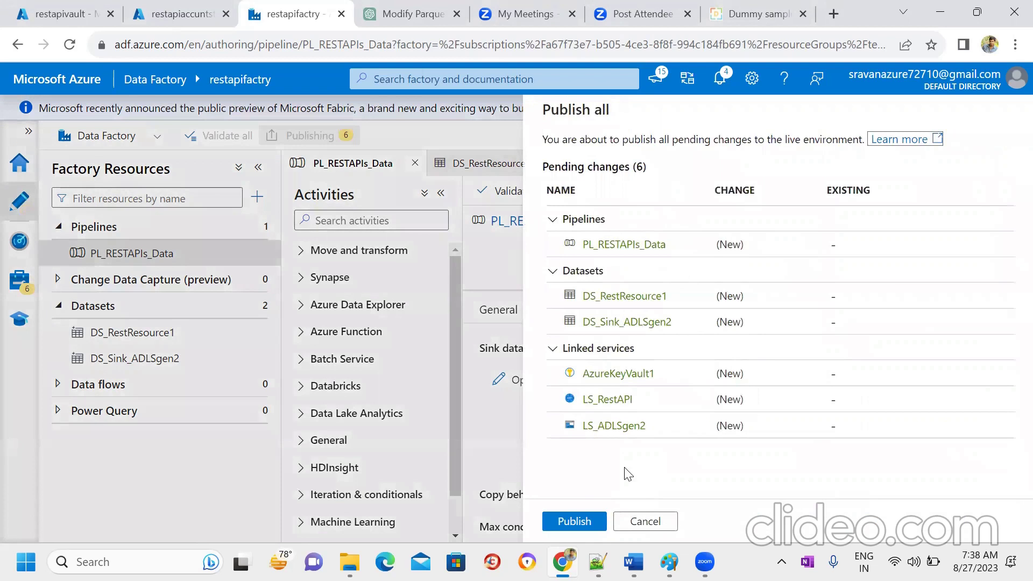
pyautogui.click(574, 522)
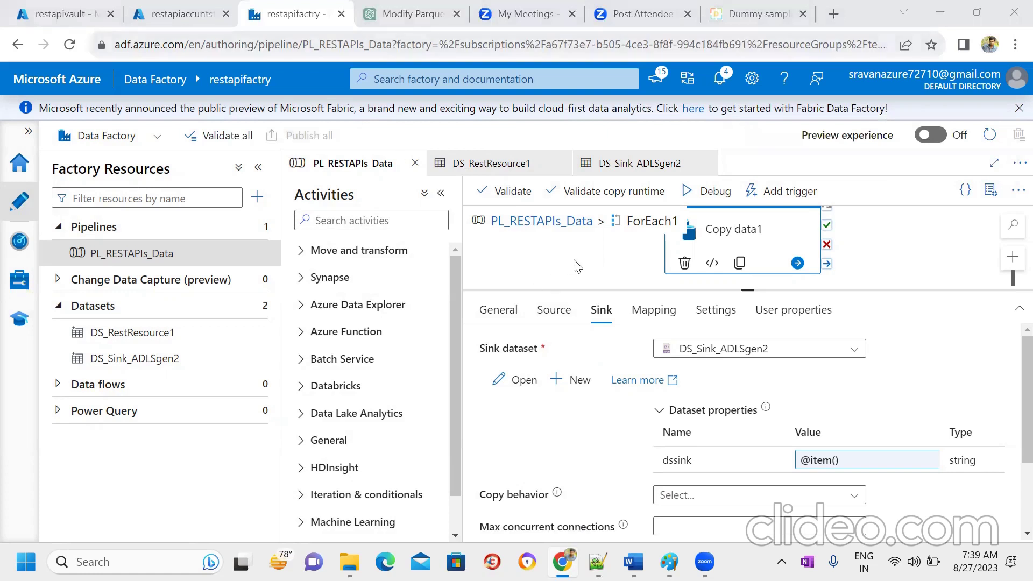
pyautogui.click(789, 194)
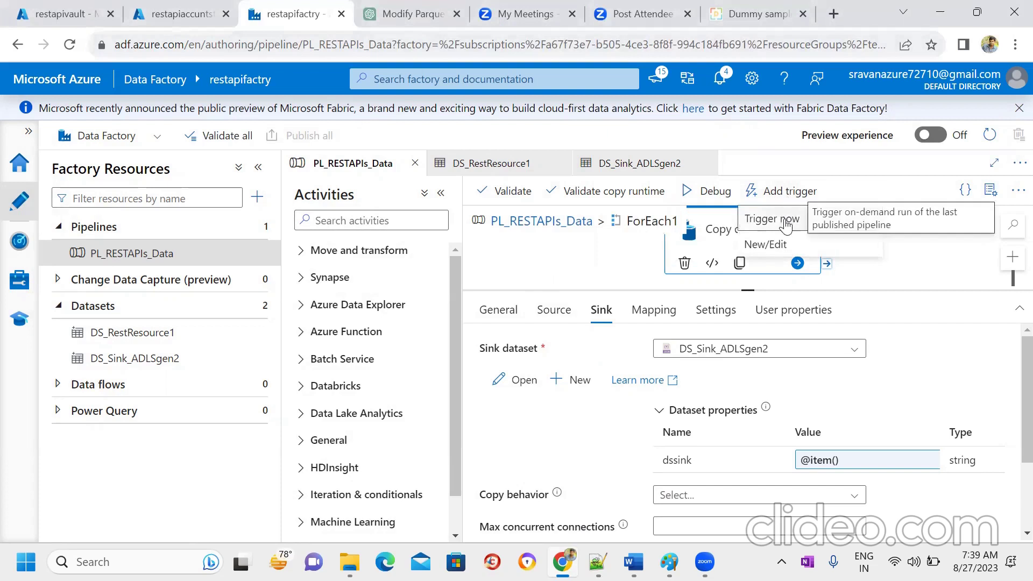
pyautogui.click(791, 219)
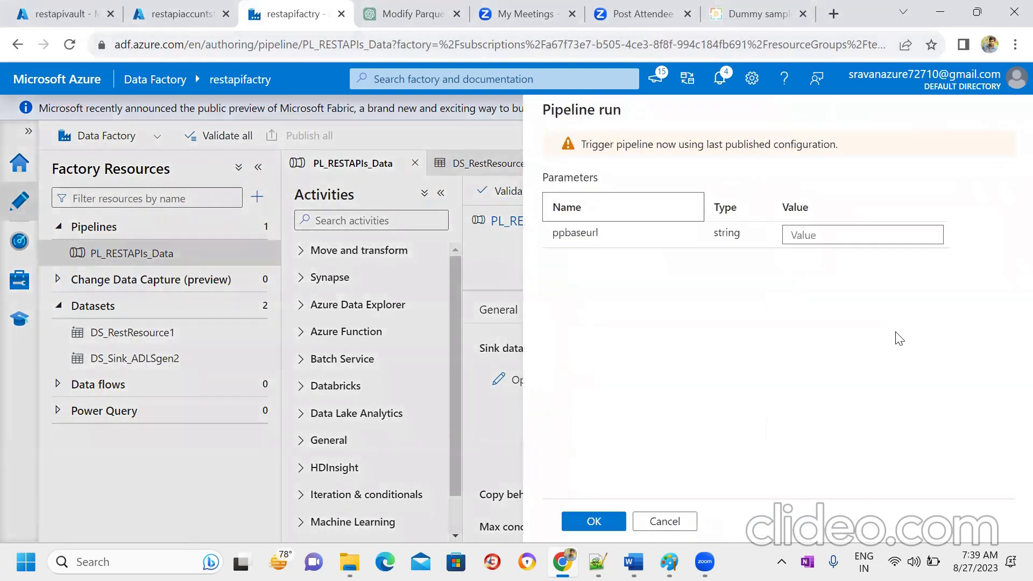
pyautogui.click(879, 235)
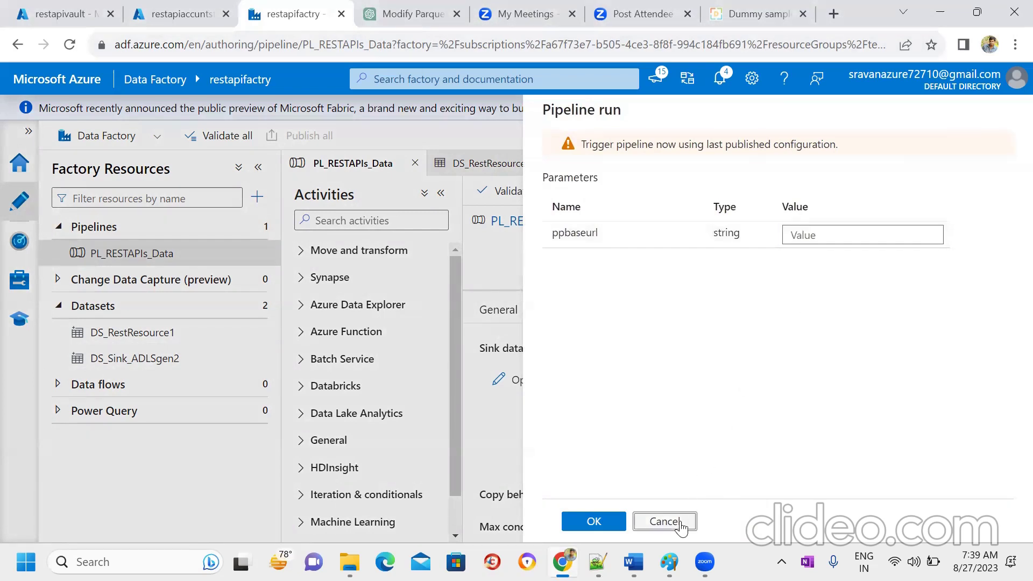
pyautogui.click(679, 526)
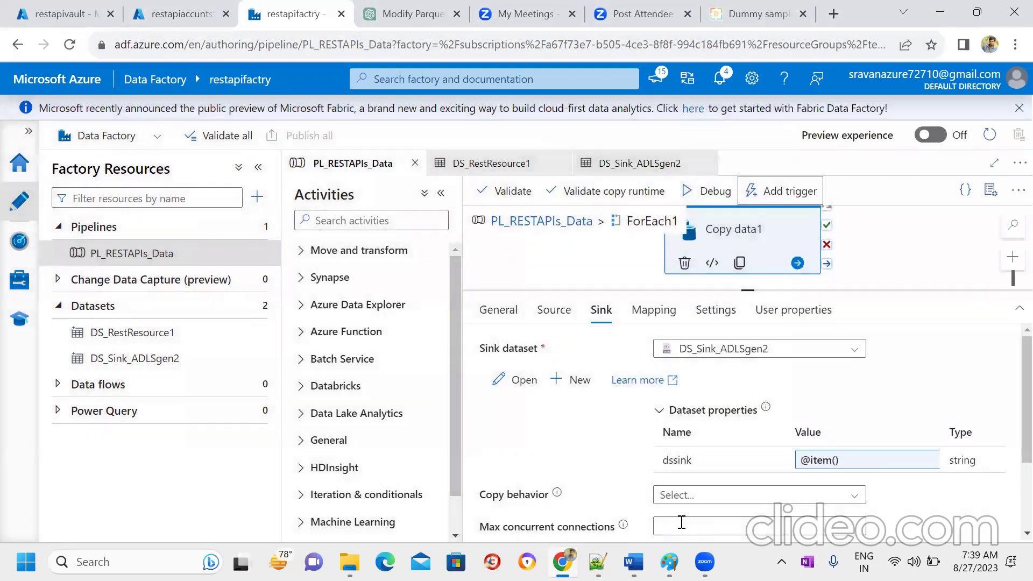
# Step: Start creating a new trigger for the PL_RESTAPIs_Data pipeline
pyautogui.click(788, 208)
pyautogui.click(773, 243)
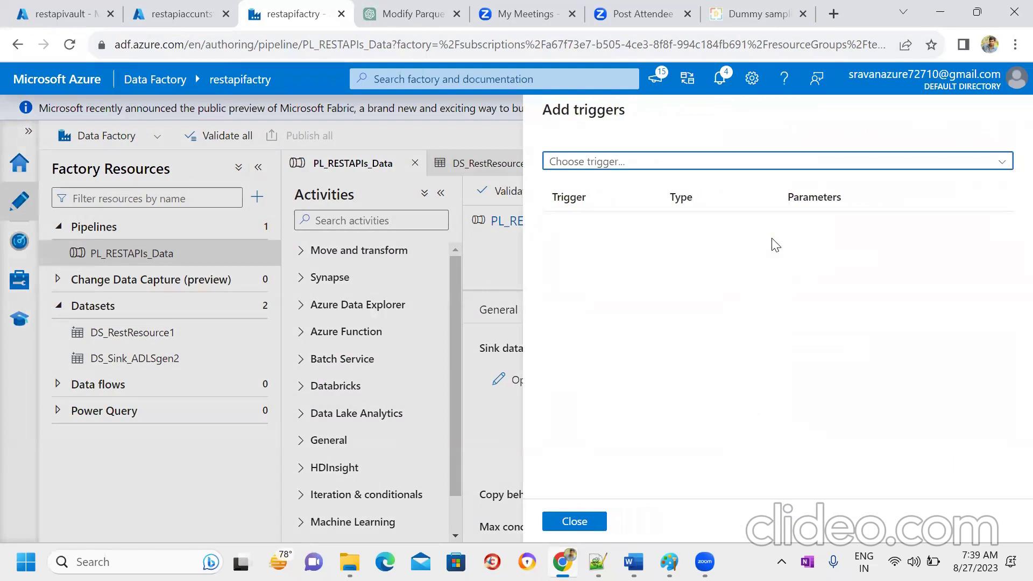
pyautogui.click(762, 165)
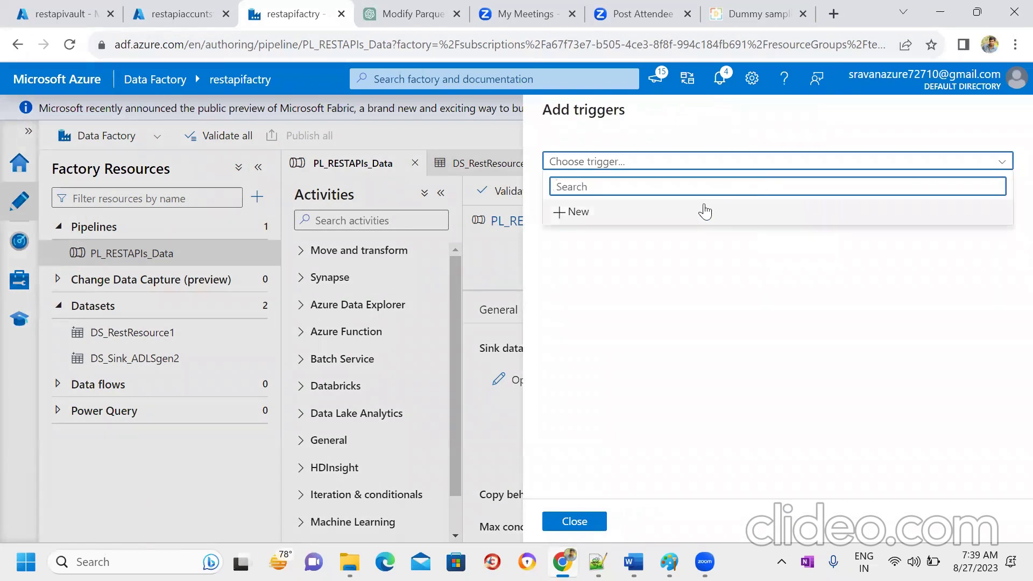
pyautogui.click(688, 220)
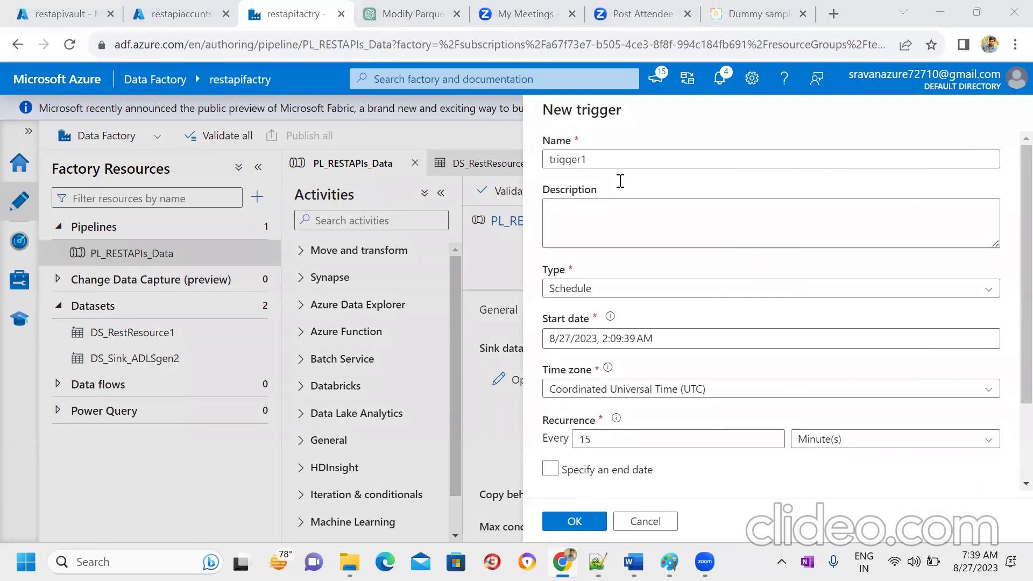
# Step: Set the new trigger's start date to 8/27/2023, 7:42:39 AM
pyautogui.click(671, 342)
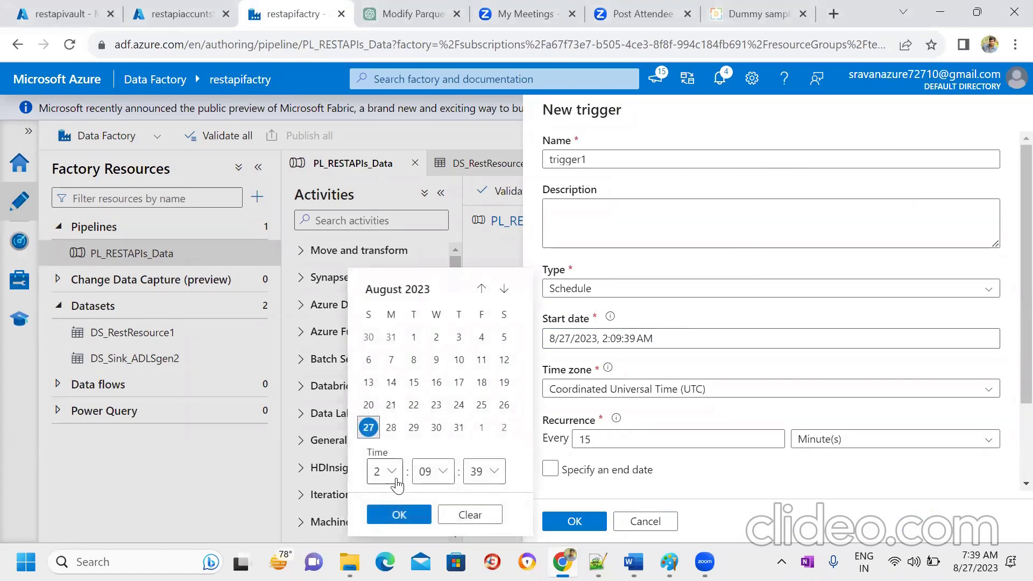
pyautogui.click(394, 476)
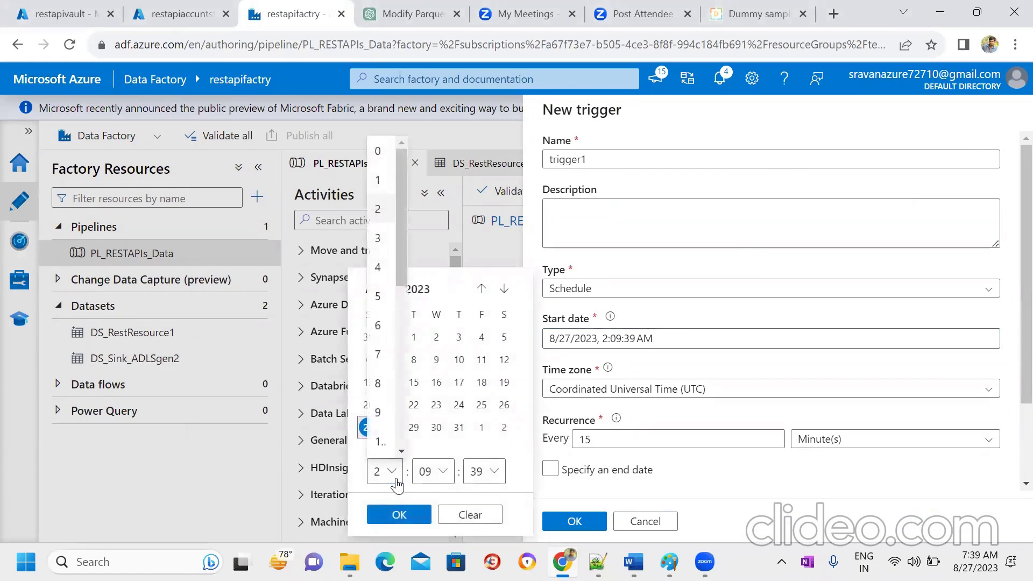
pyautogui.click(378, 355)
pyautogui.click(437, 472)
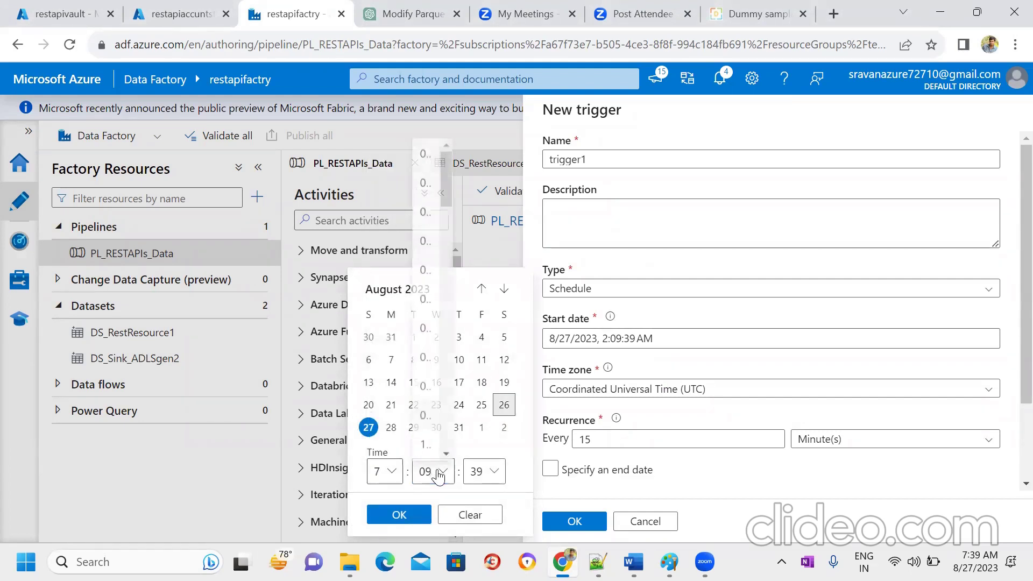
pyautogui.scroll(-2, 447, 210)
pyautogui.moveTo(448, 221); pyautogui.dragTo(465, 371)
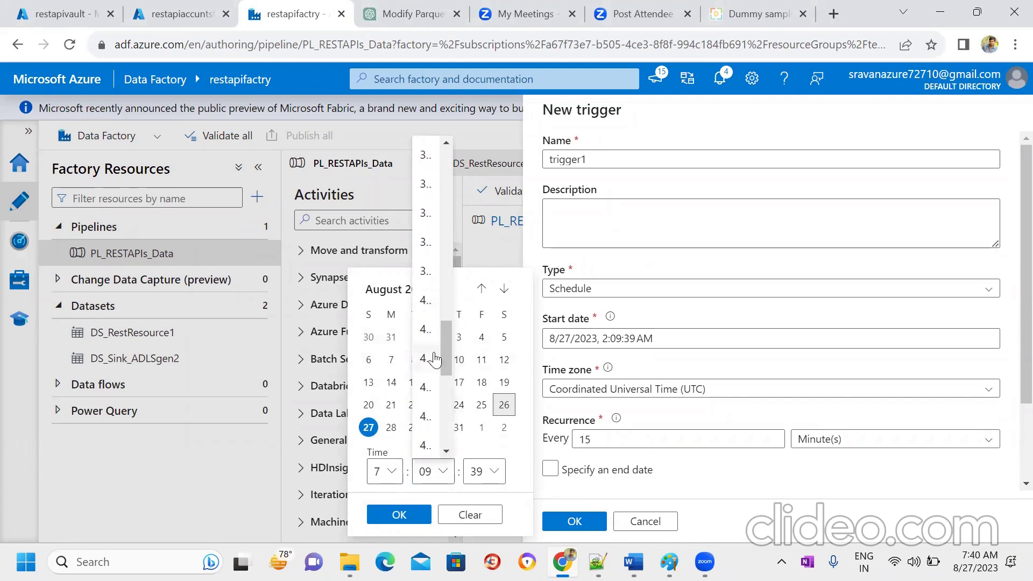
pyautogui.click(435, 359)
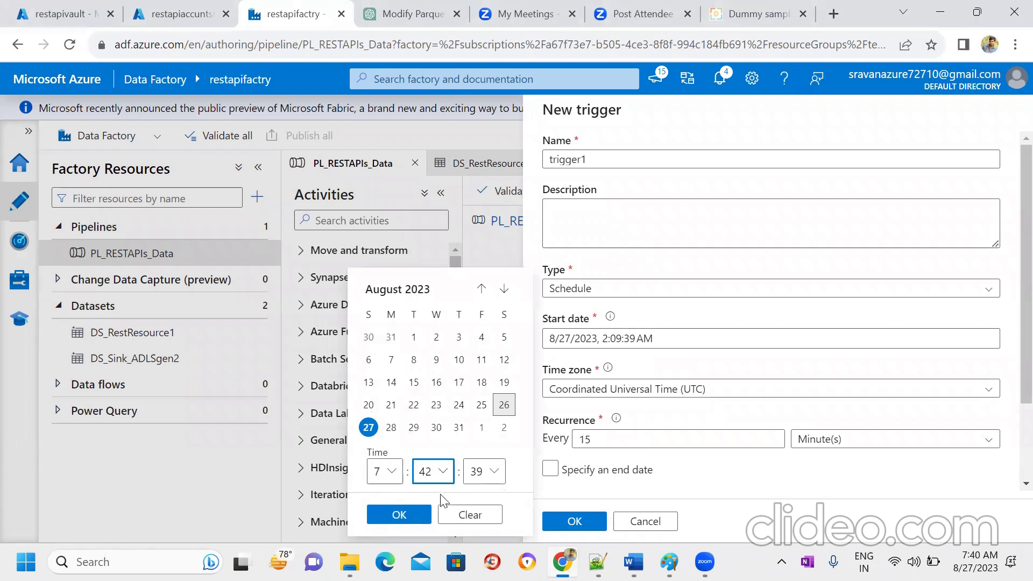
pyautogui.click(408, 514)
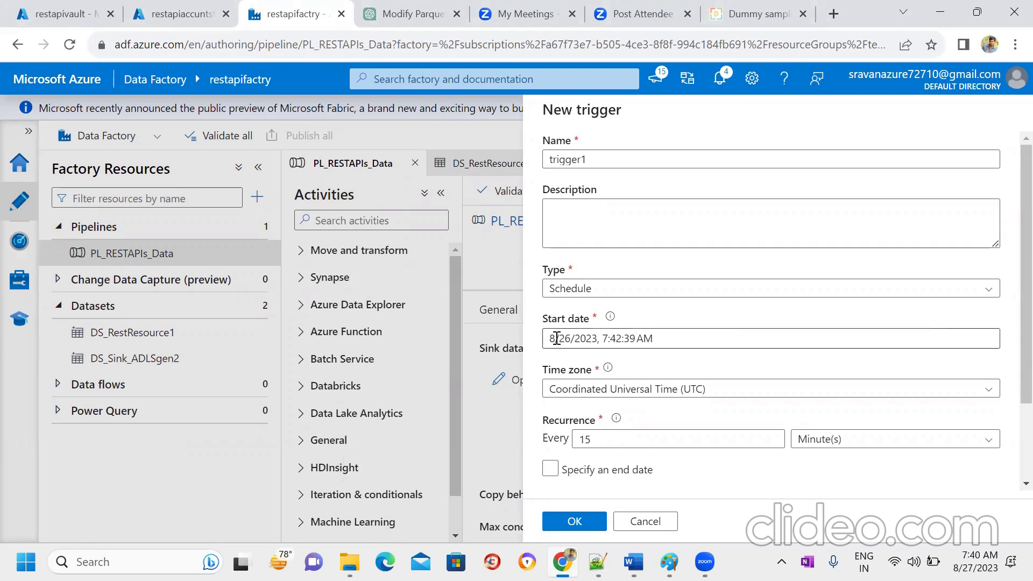
pyautogui.click(563, 338)
pyautogui.click(370, 431)
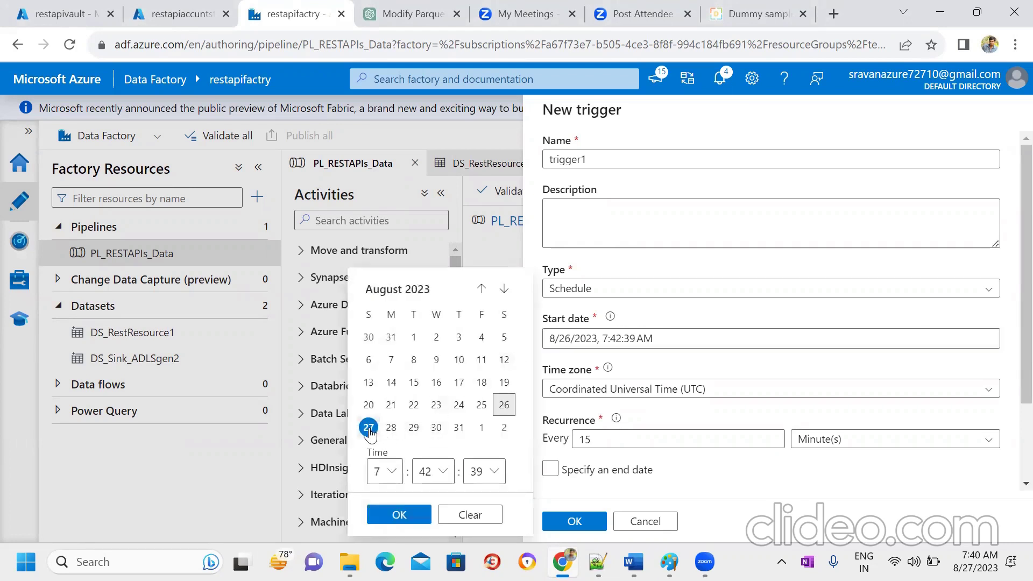
pyautogui.click(406, 520)
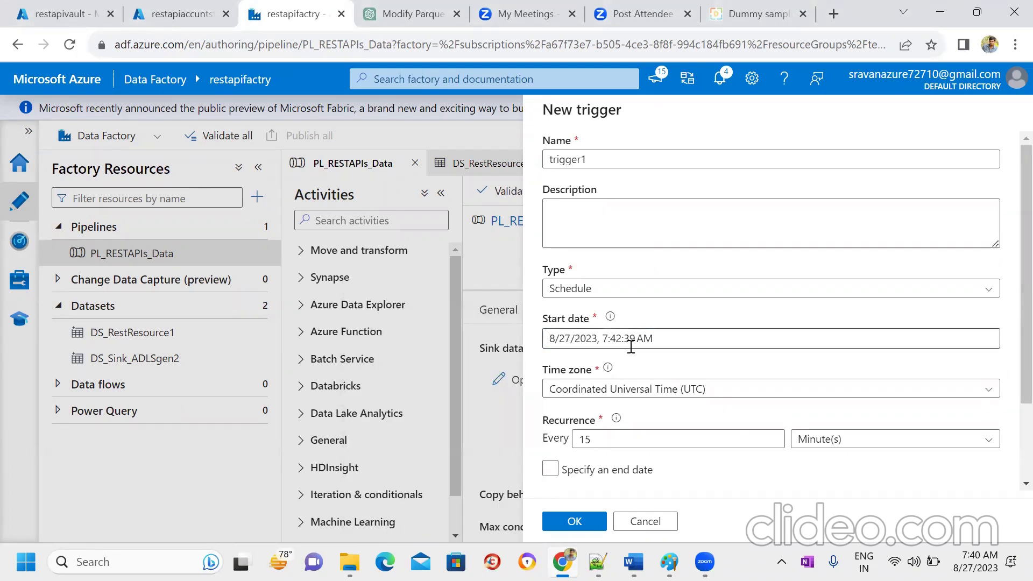
# Step: Set the trigger's time zone to Chennai, Kolkata, Mumbai, New Delhi (UTC+5:30)
pyautogui.scroll(-1, 1010, 344)
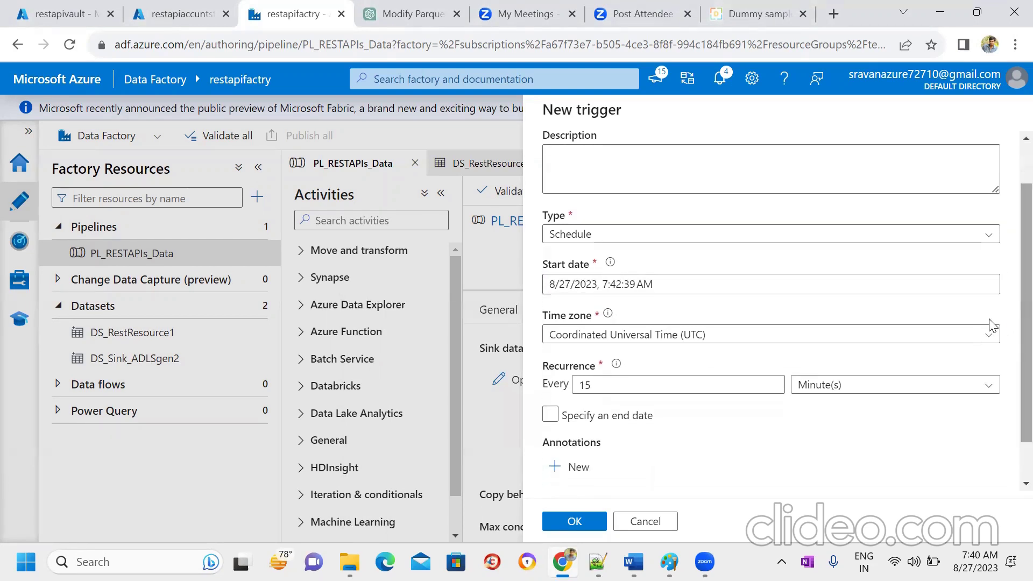
pyautogui.click(959, 335)
pyautogui.write('ist')
pyautogui.press('BackSpace')
pyautogui.press('BackSpace')
pyautogui.press('BackSpace')
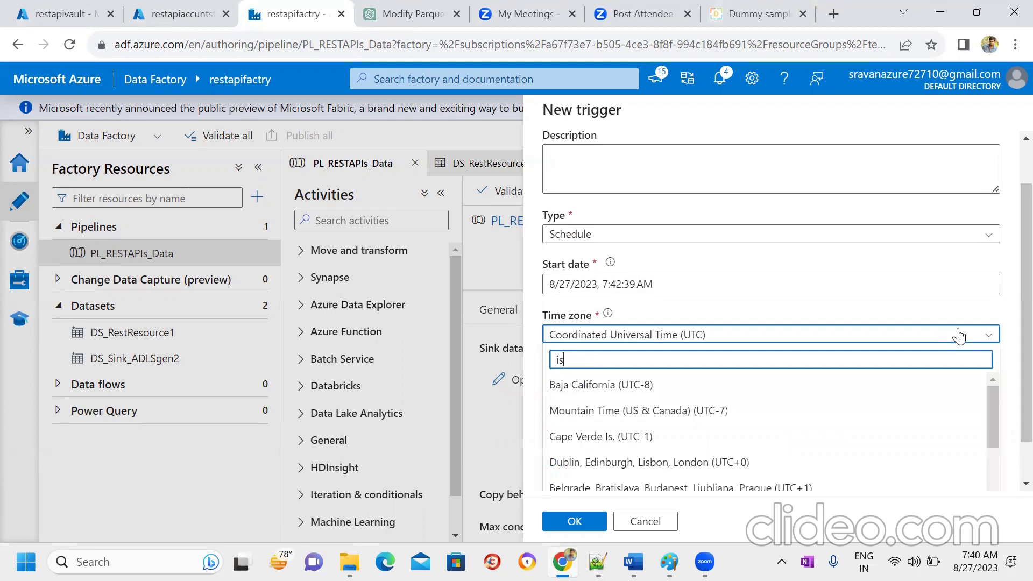
pyautogui.write('new')
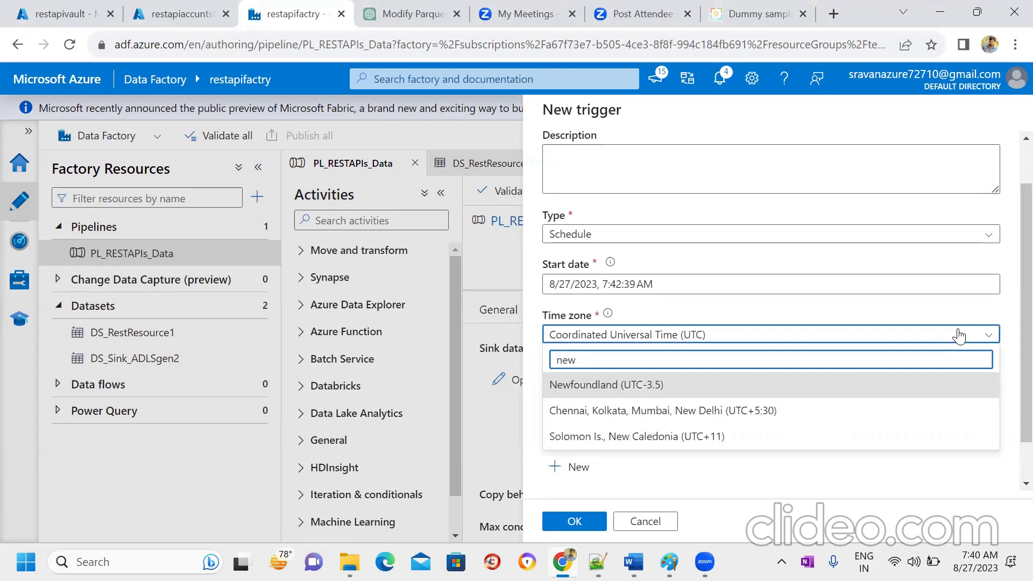
pyautogui.click(792, 413)
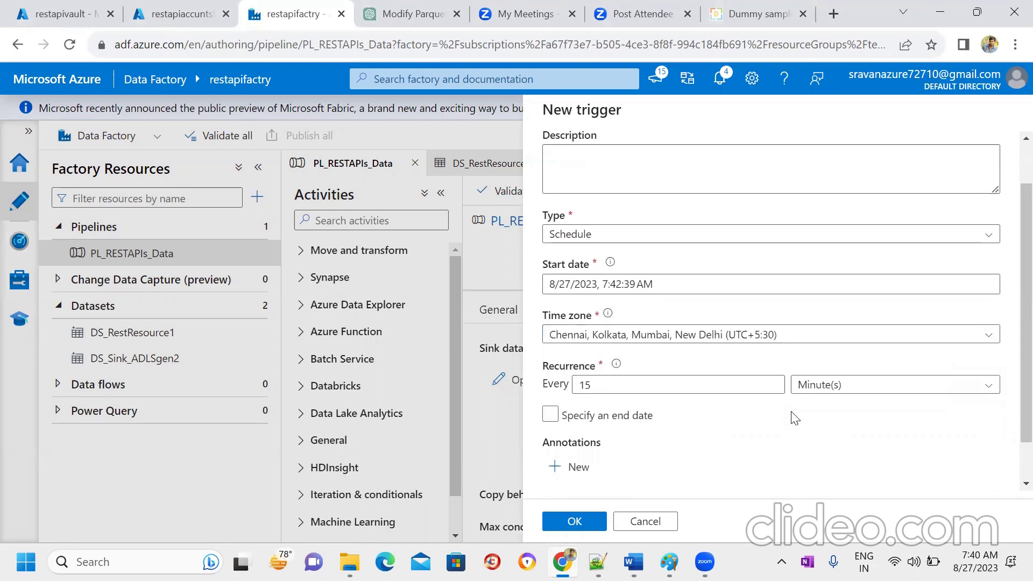
# Step: Set the trigger's recurrence to every 5 minutes
pyautogui.click(693, 381)
pyautogui.press('BackSpace')
pyautogui.press('BackSpace')
pyautogui.write('5')
pyautogui.click(708, 429)
# Step: Specify an end date for the trigger, picking August 27, 2023 and hour 8
pyautogui.click(557, 420)
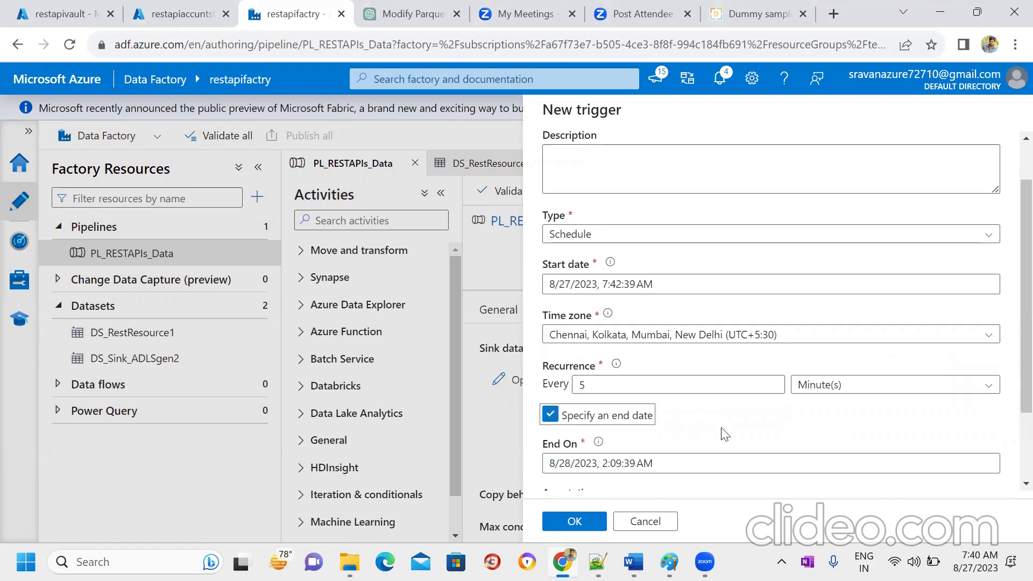
pyautogui.click(662, 464)
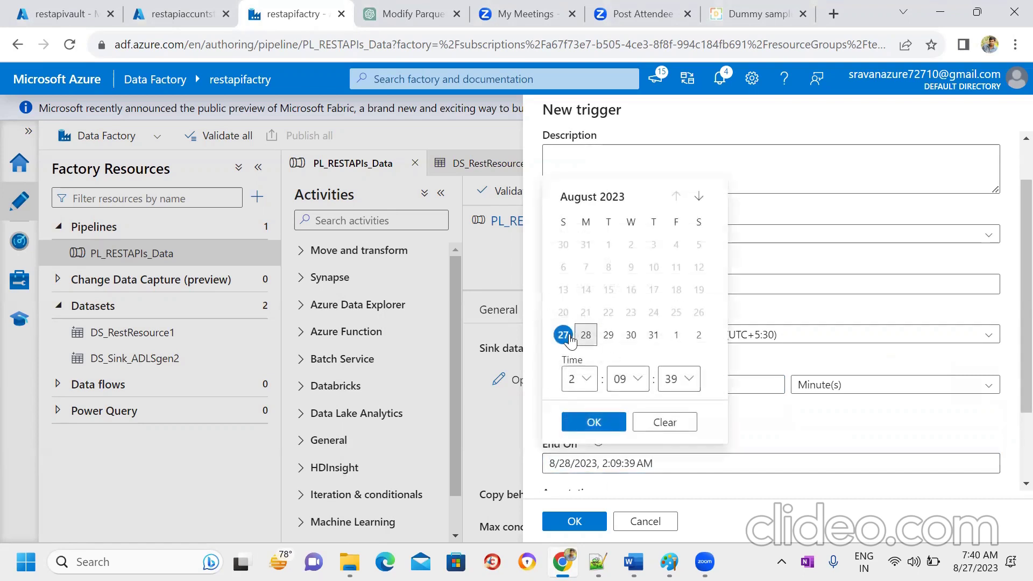
pyautogui.click(563, 336)
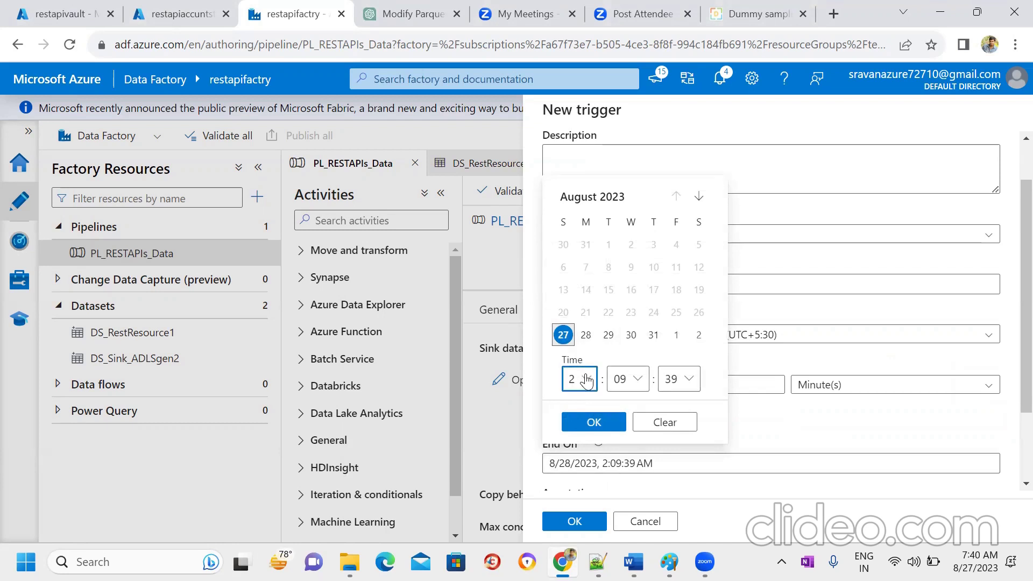
pyautogui.click(586, 379)
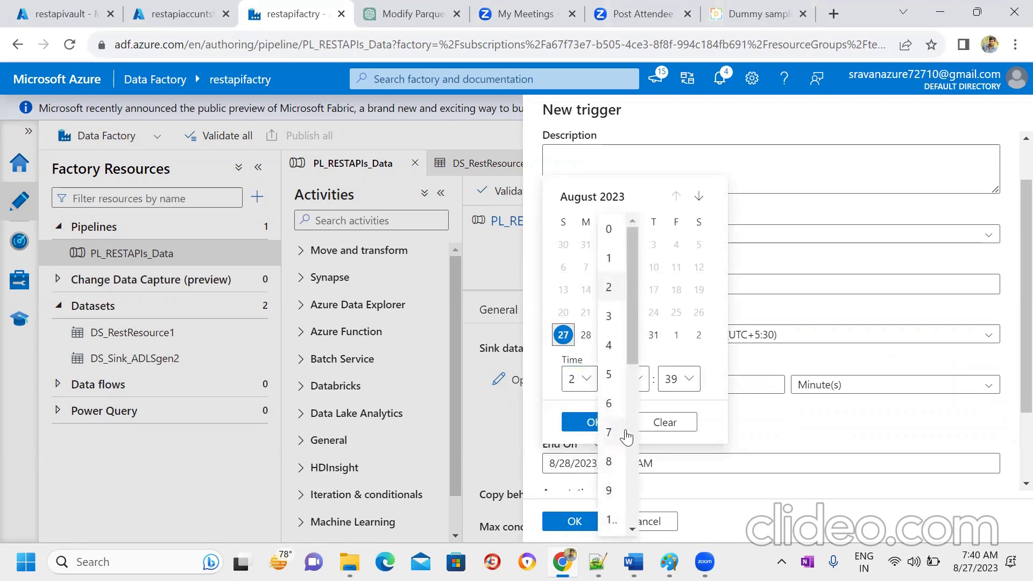
pyautogui.moveTo(633, 331); pyautogui.dragTo(623, 374)
pyautogui.click(613, 381)
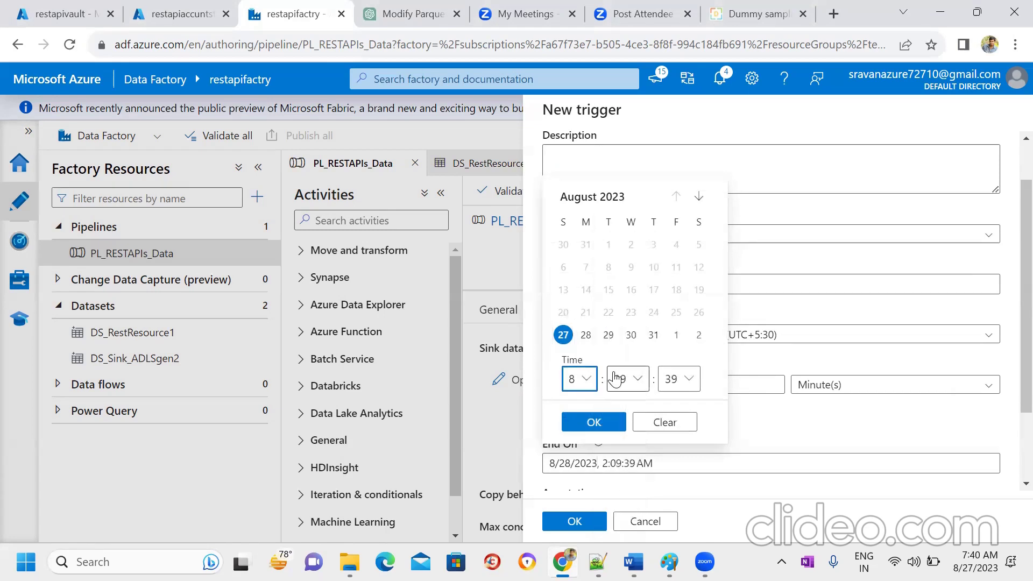
pyautogui.click(603, 421)
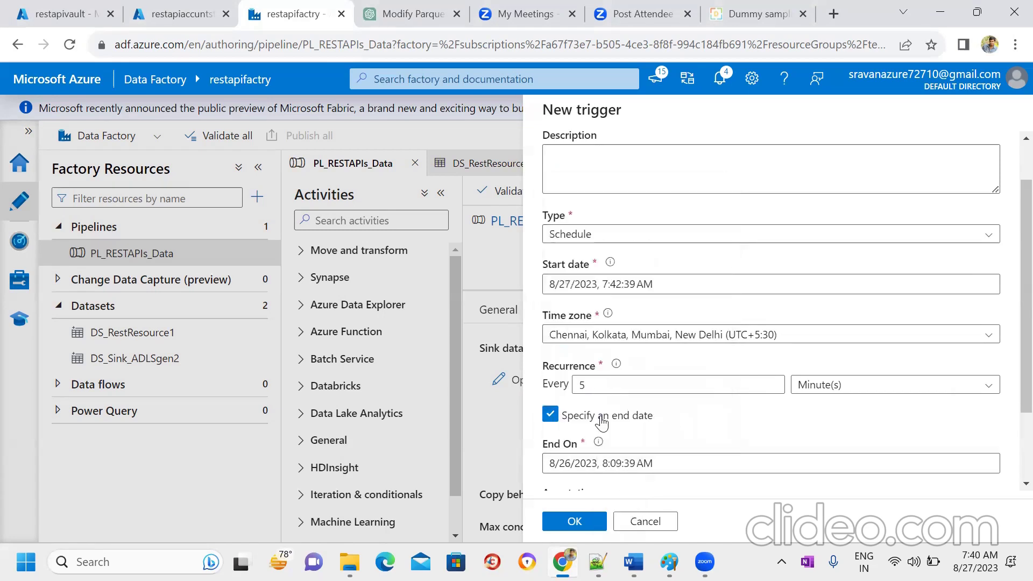
# Step: Review the schedule trigger's settings and accept them to continue to its run parameters
pyautogui.scroll(-2, 1010, 322)
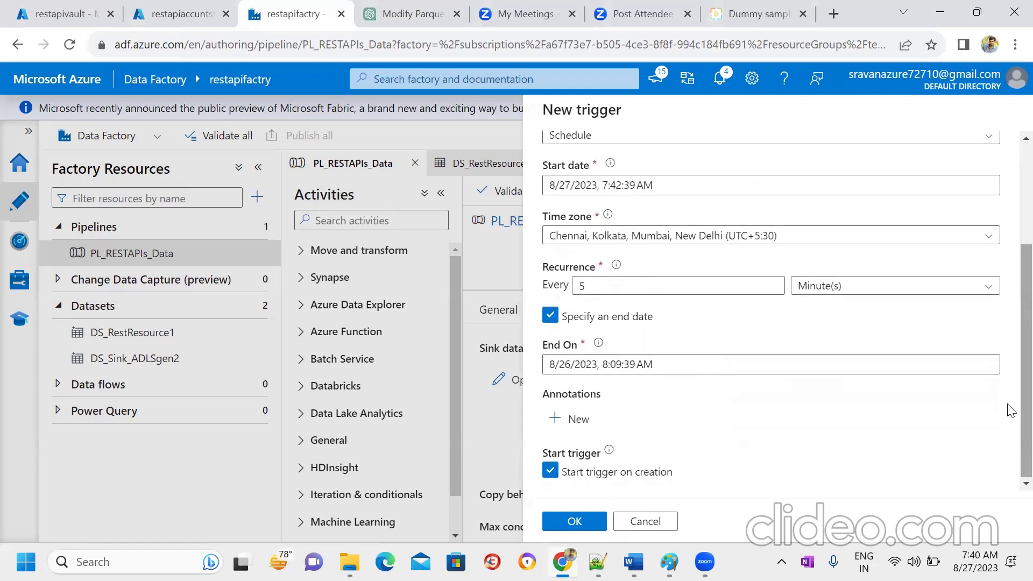
pyautogui.scroll(2, 1010, 393)
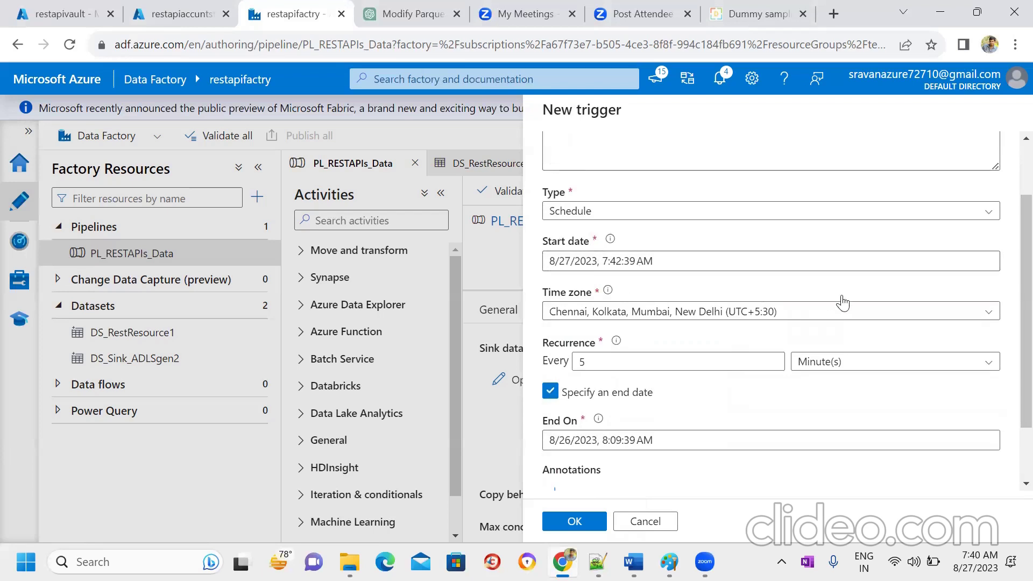
pyautogui.scroll(-2, 843, 303)
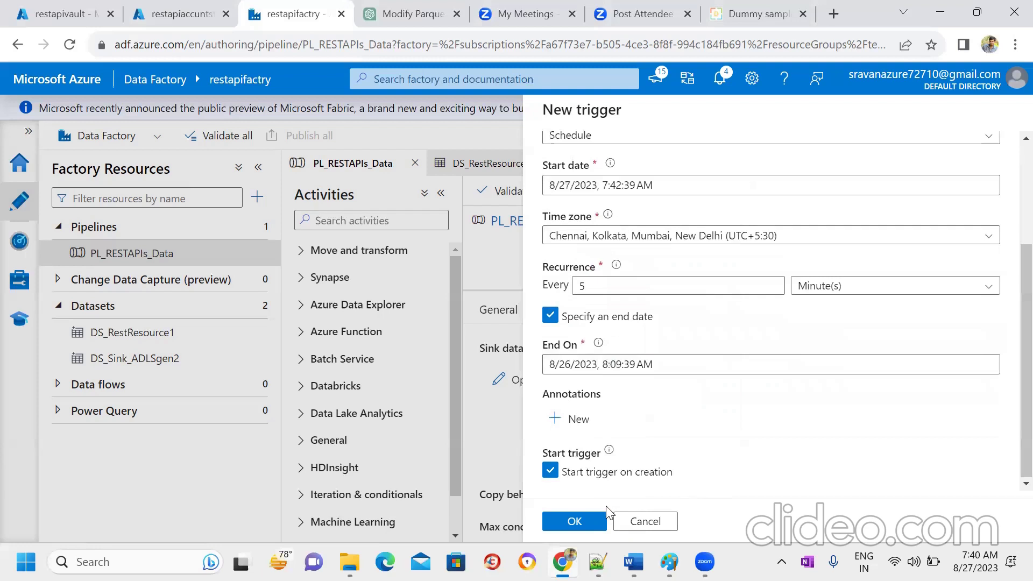
pyautogui.click(586, 521)
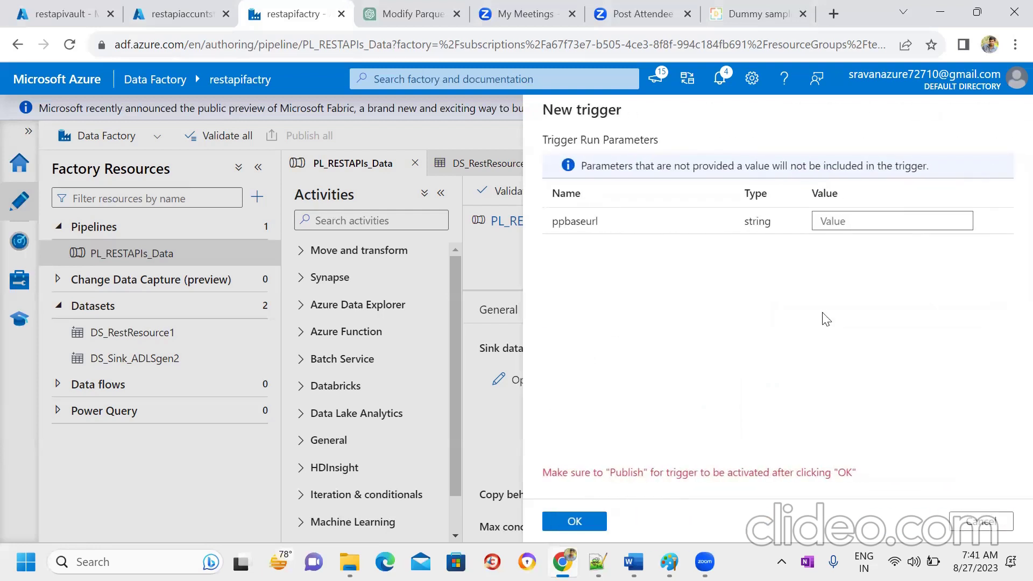
pyautogui.click(840, 216)
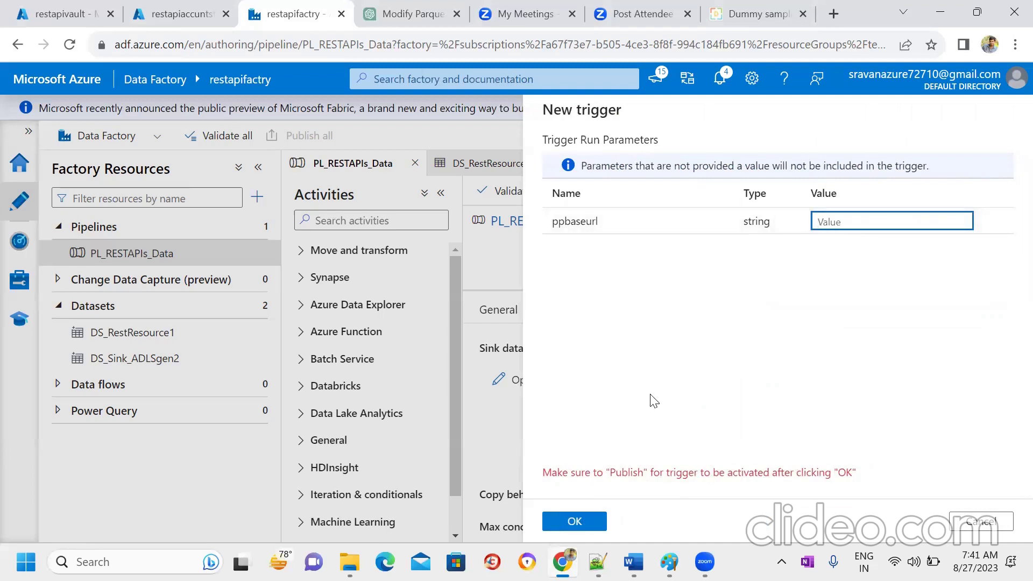
pyautogui.click(634, 562)
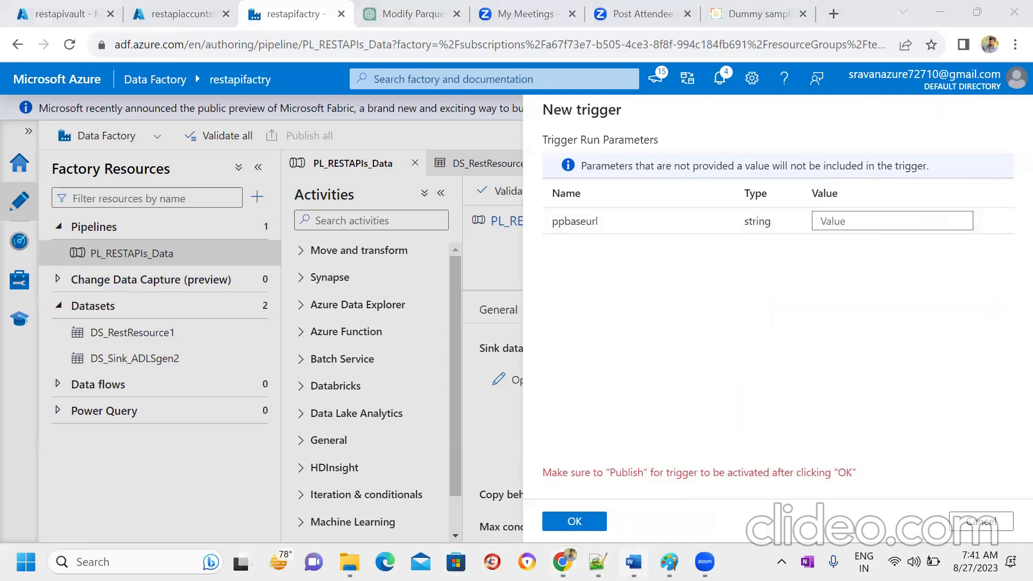
pyautogui.moveTo(1009, 318); pyautogui.dragTo(1008, 292)
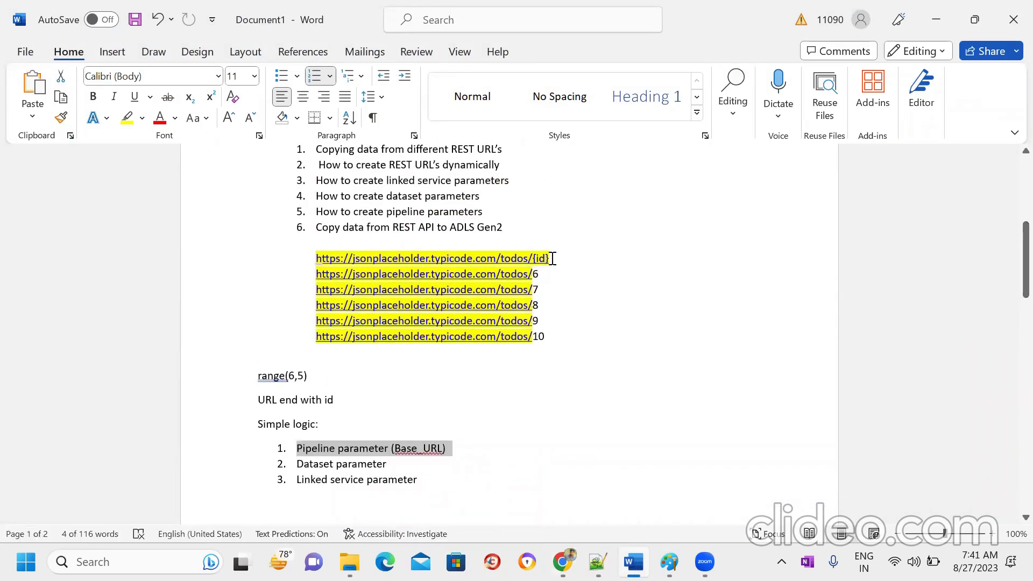
pyautogui.moveTo(535, 259); pyautogui.dragTo(315, 259)
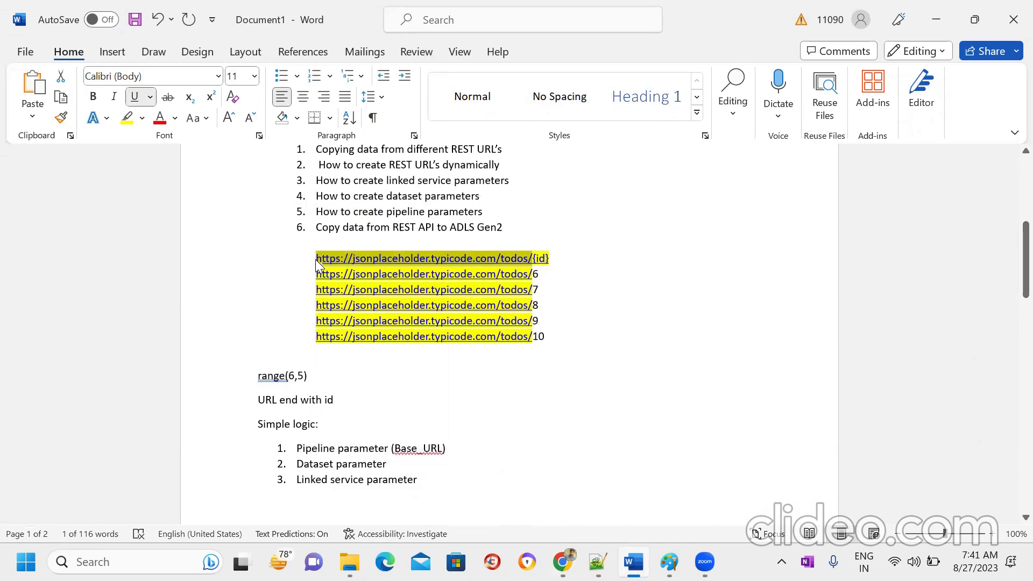
pyautogui.click(547, 298)
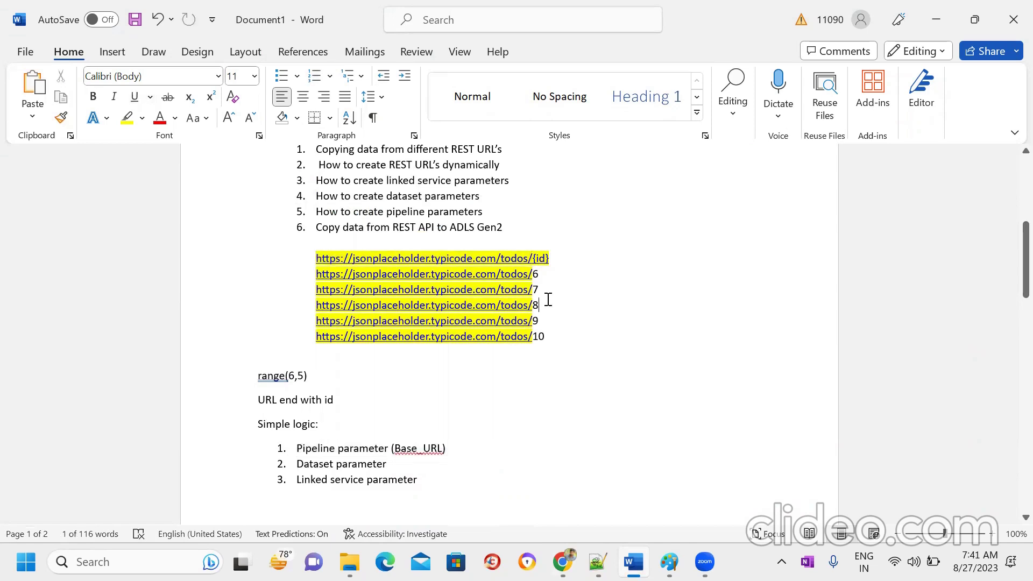
pyautogui.click(548, 259)
pyautogui.moveTo(425, 251); pyautogui.dragTo(317, 260)
pyautogui.hotkey('ctrl', 'c')
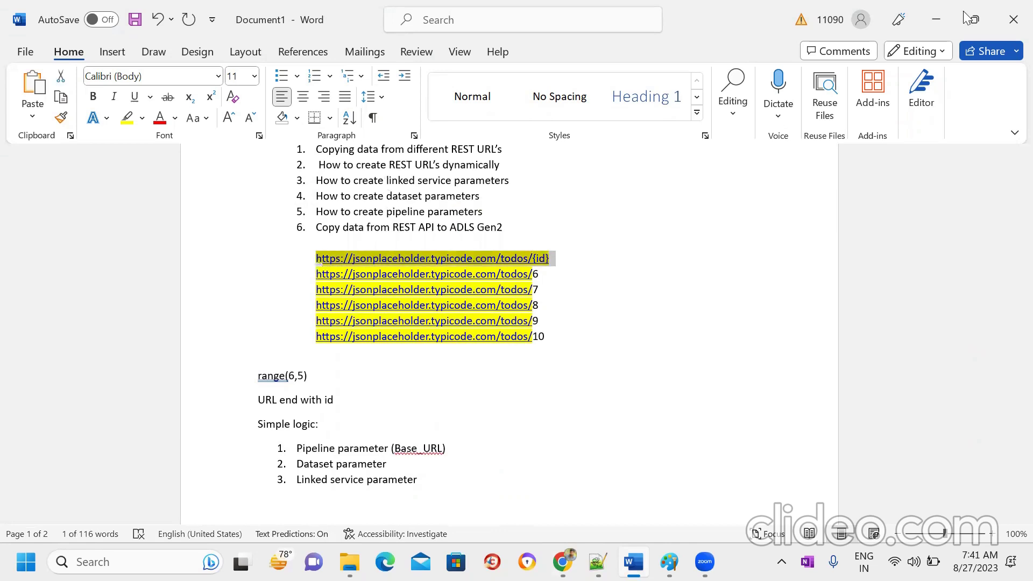
pyautogui.click(946, 21)
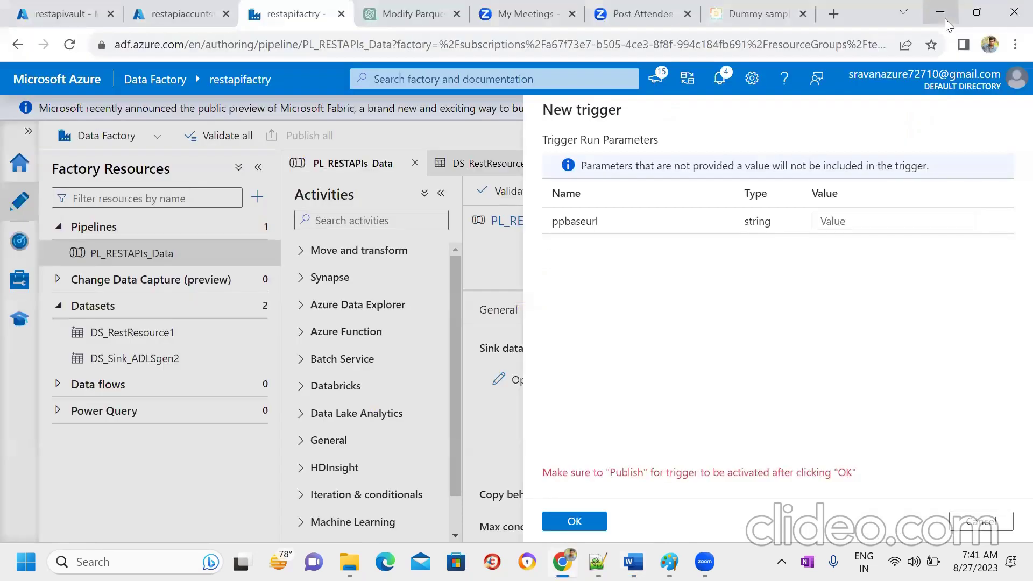
pyautogui.click(861, 221)
pyautogui.hotkey('ctrl', 'v')
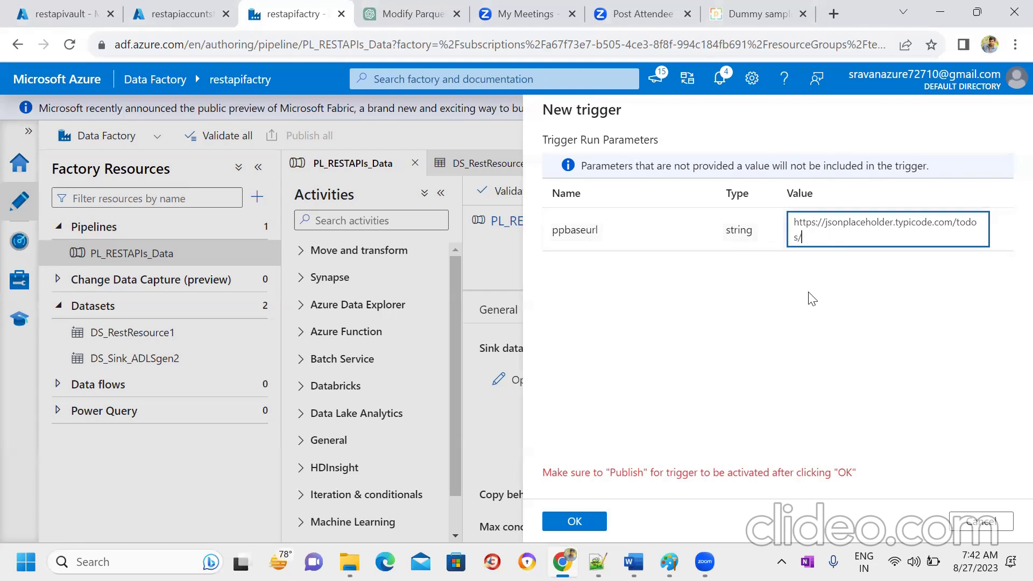
pyautogui.click(813, 311)
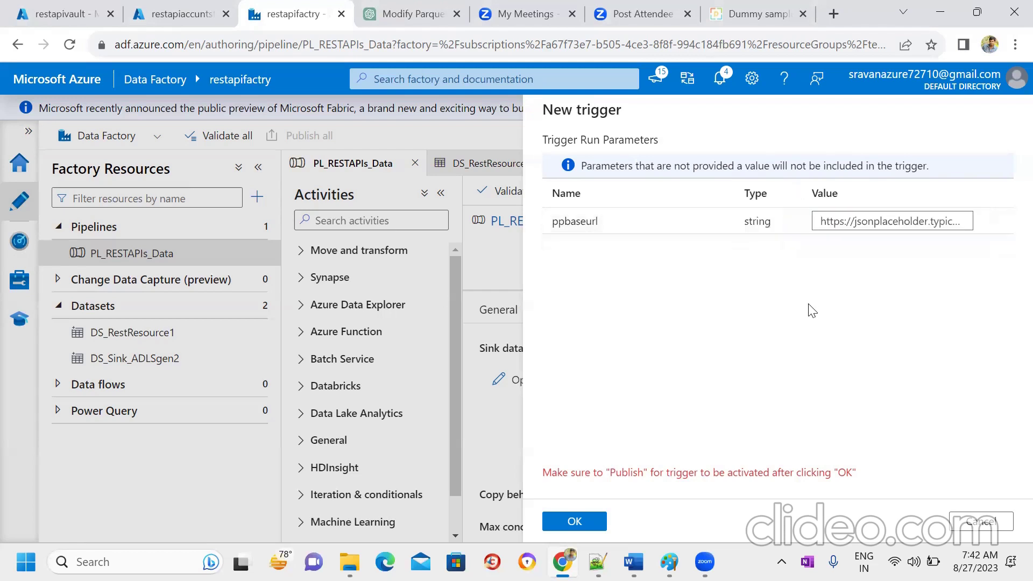
pyautogui.click(852, 218)
pyautogui.click(570, 522)
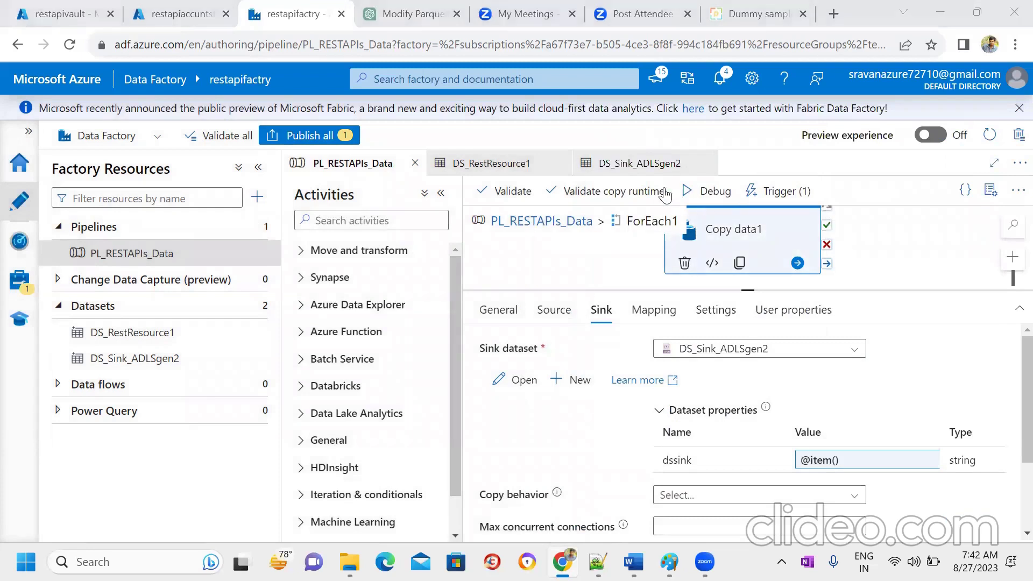
# Step: Check the monitoring view for triggered pipeline runs, refreshing the list several times
pyautogui.click(783, 195)
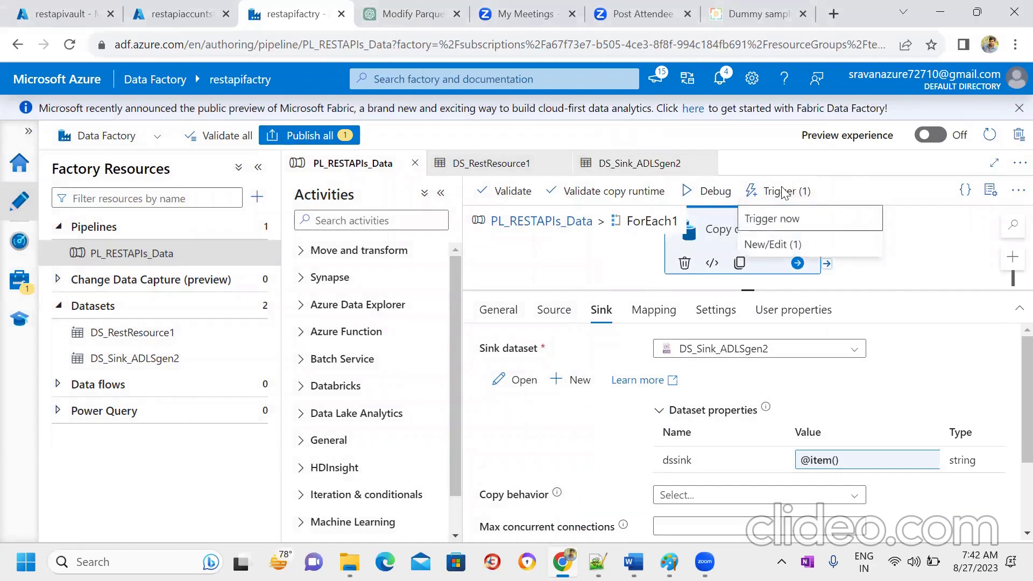
pyautogui.click(962, 264)
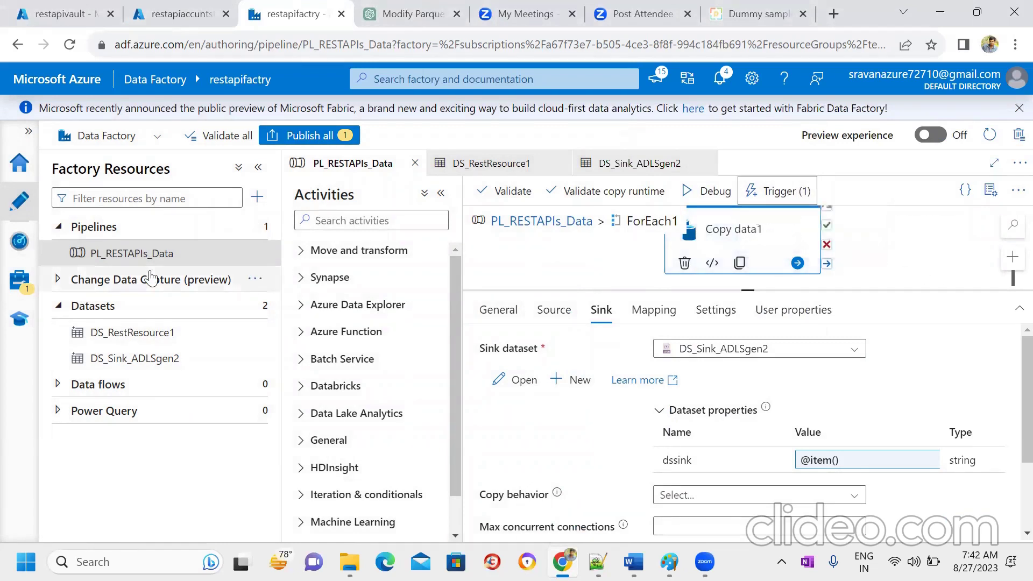
pyautogui.click(15, 246)
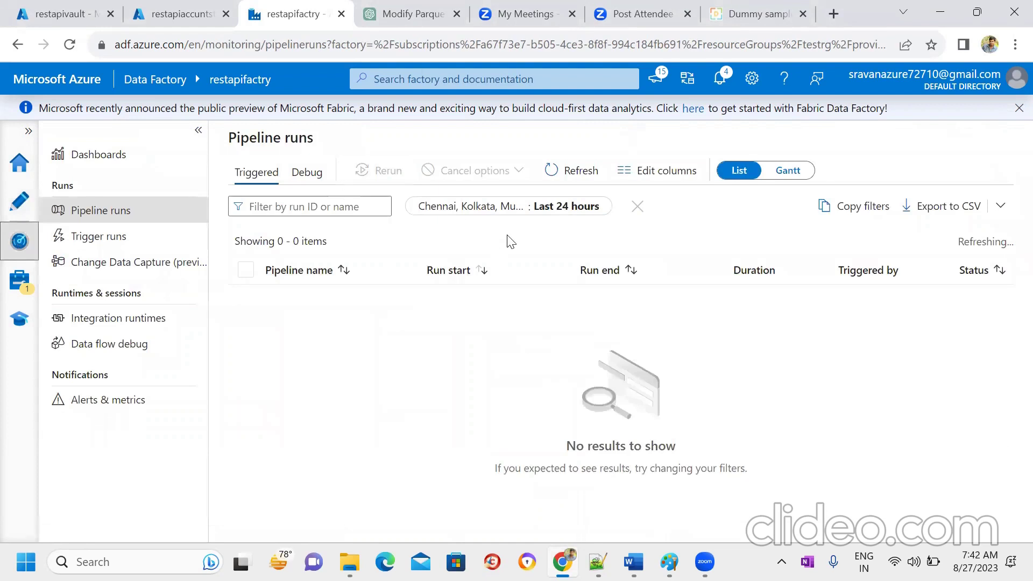
pyautogui.click(577, 169)
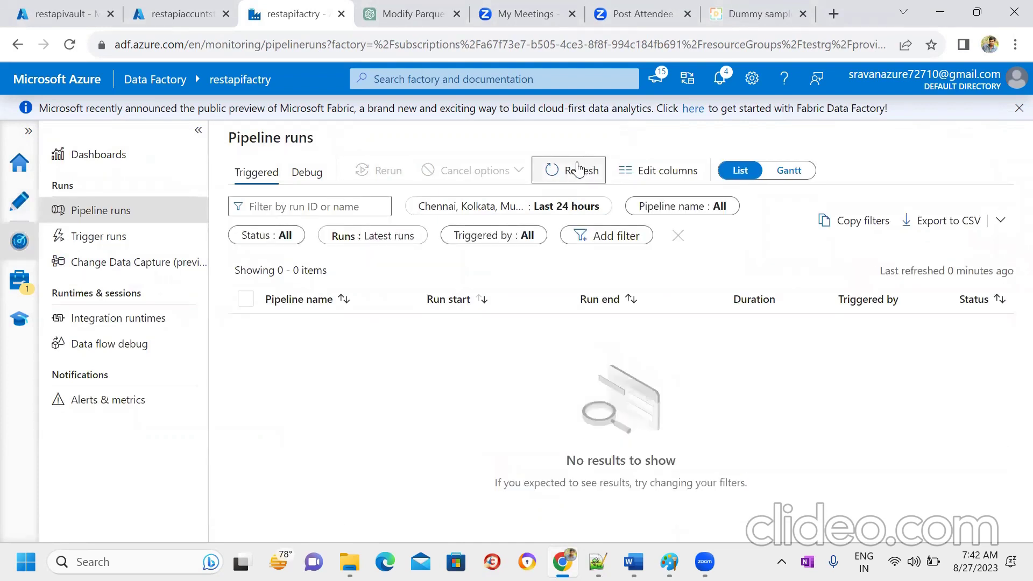
pyautogui.click(577, 169)
pyautogui.click(578, 169)
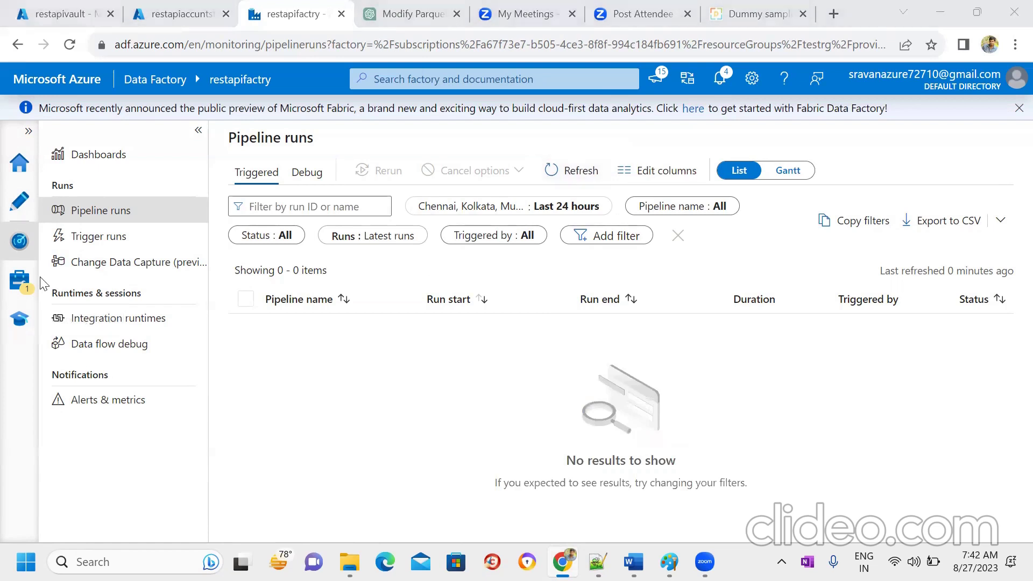
pyautogui.click(18, 287)
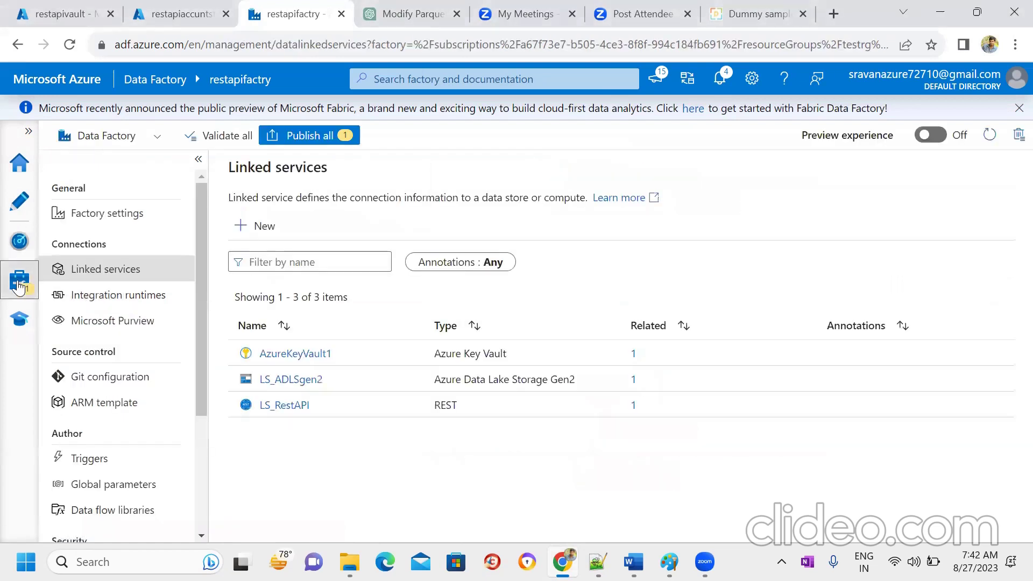
# Step: Edit trigger1 of the PL_RESTAPIs_Data pipeline, setting its start time to 7:45:00, and accept its settings and run parameters
pyautogui.click(22, 204)
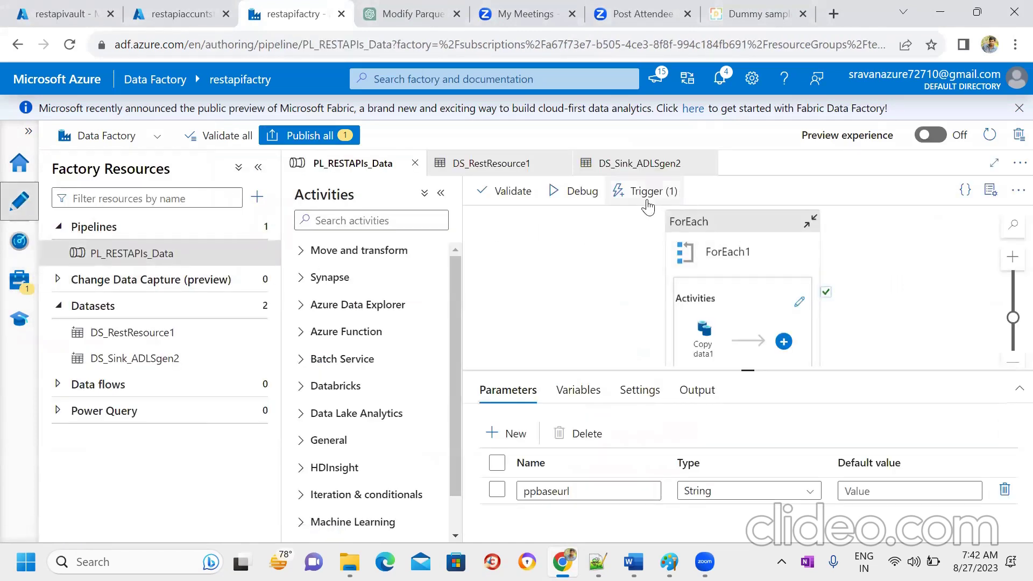
pyautogui.click(647, 201)
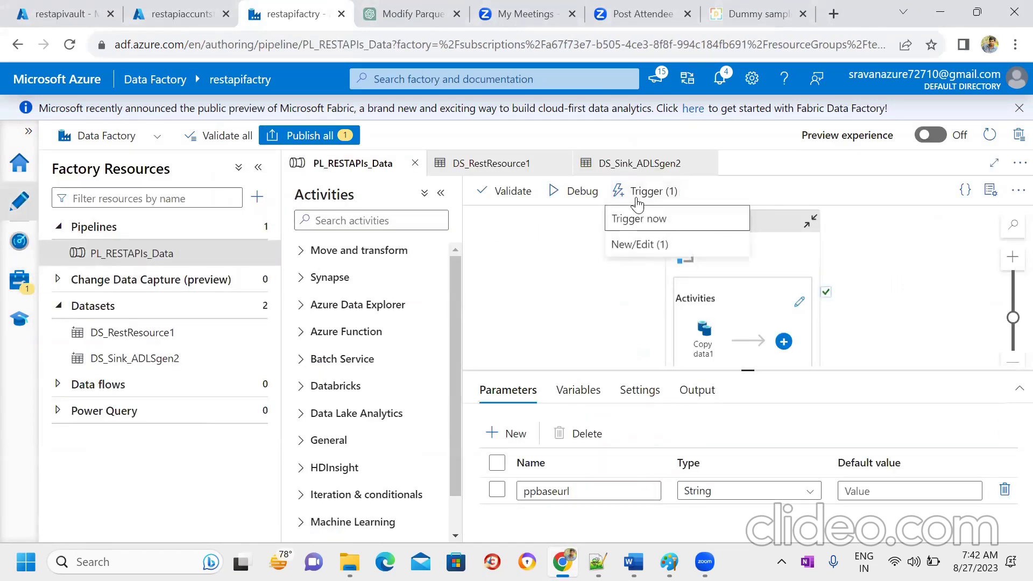
pyautogui.click(638, 246)
pyautogui.click(569, 226)
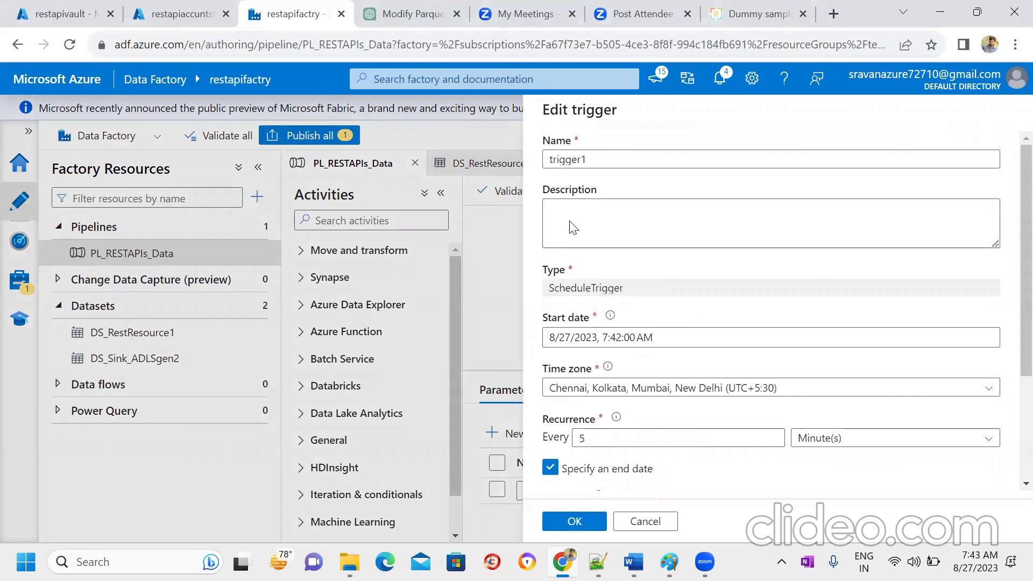
pyautogui.click(683, 332)
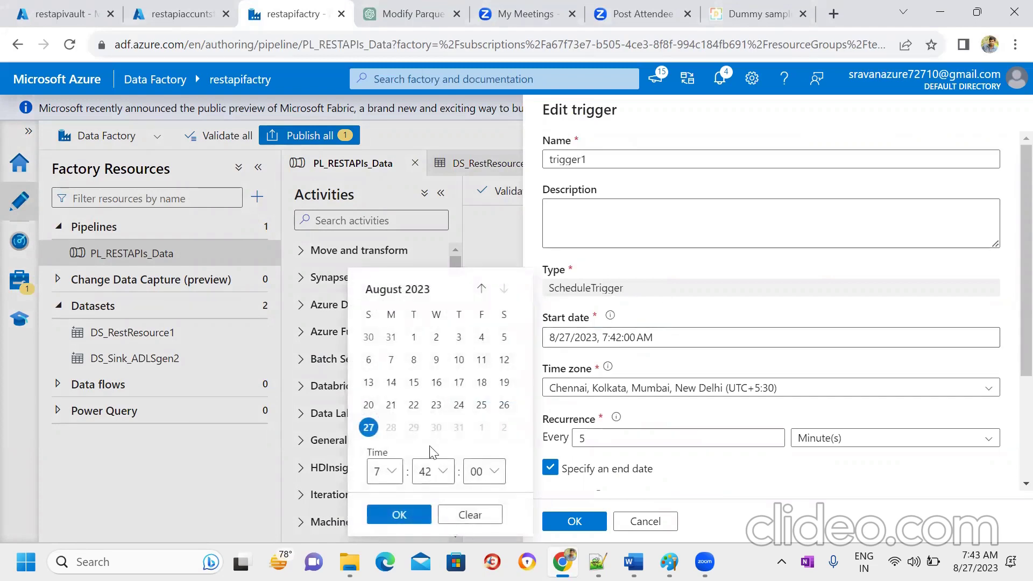
pyautogui.click(443, 471)
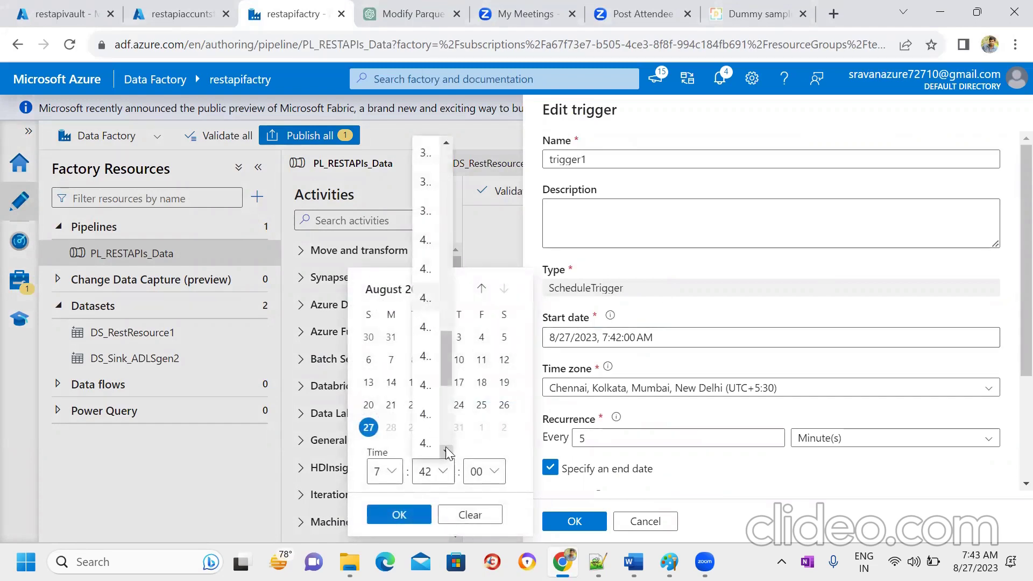
pyautogui.scroll(-1, 447, 438)
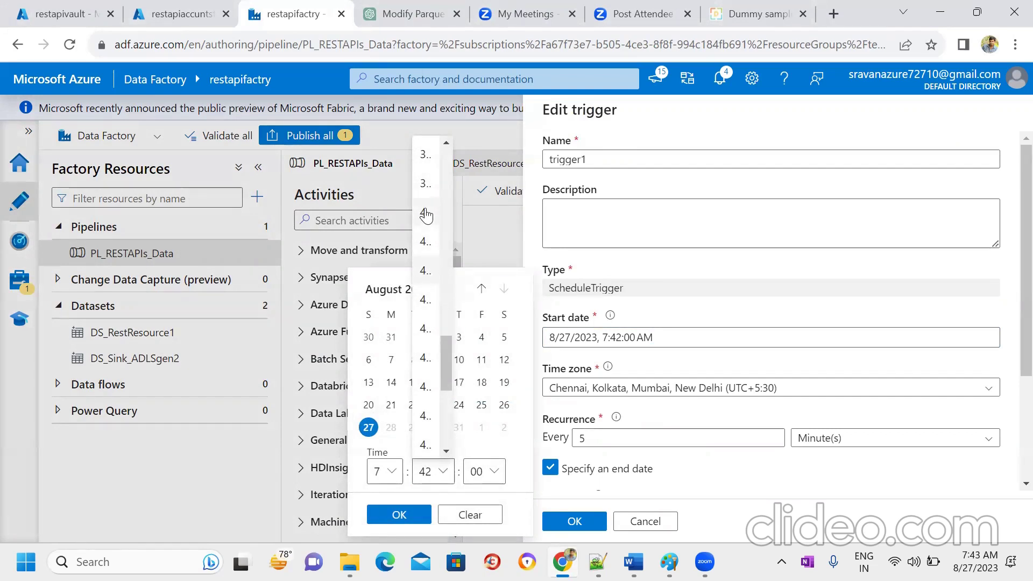
pyautogui.click(427, 300)
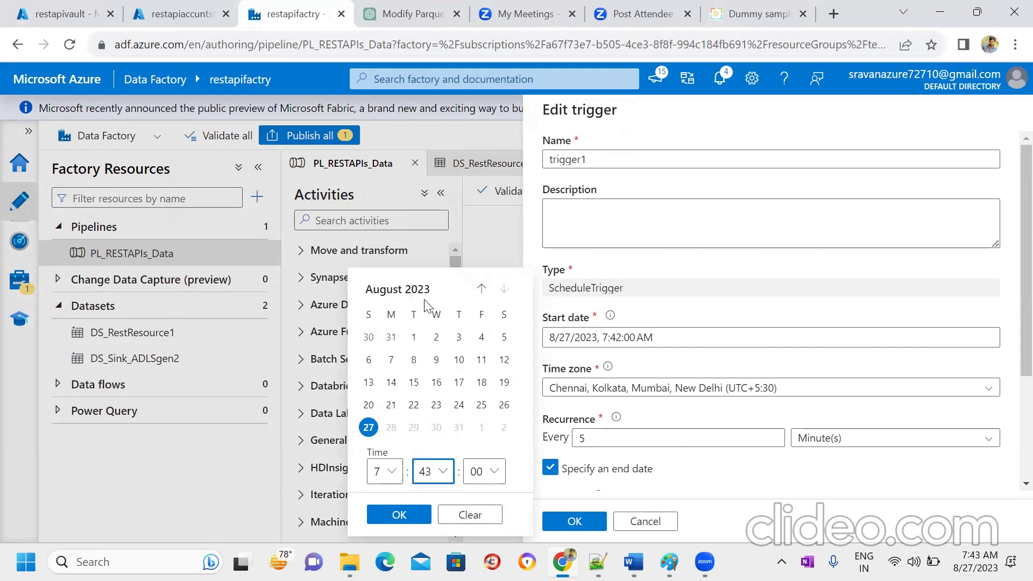
pyautogui.click(444, 472)
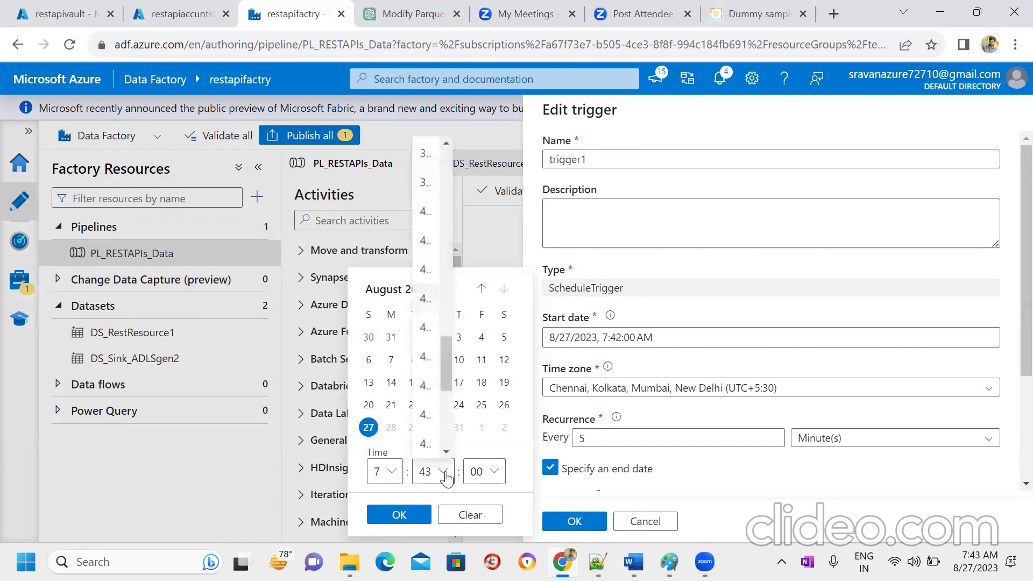
pyautogui.click(427, 357)
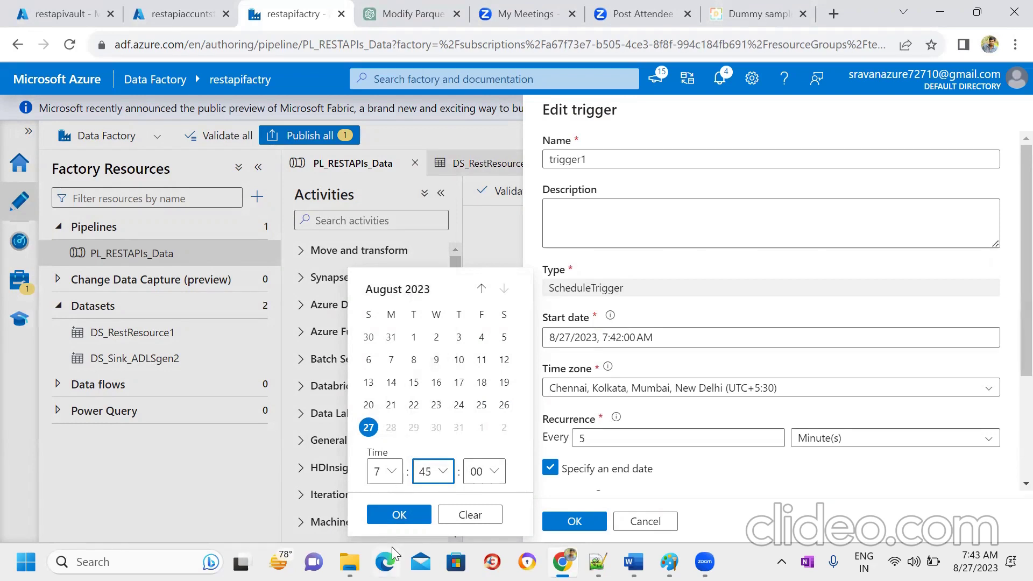
pyautogui.click(409, 516)
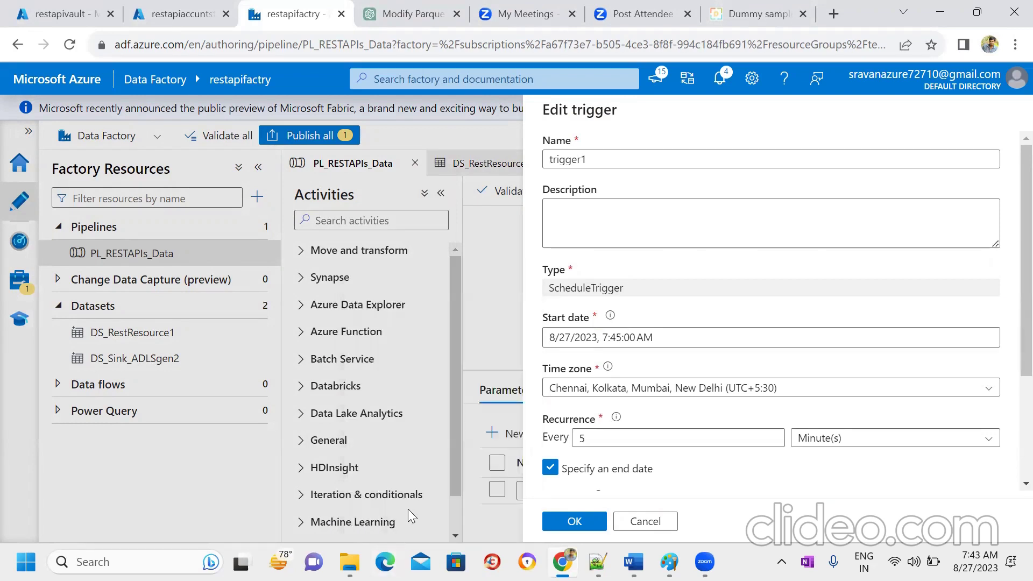
pyautogui.click(577, 518)
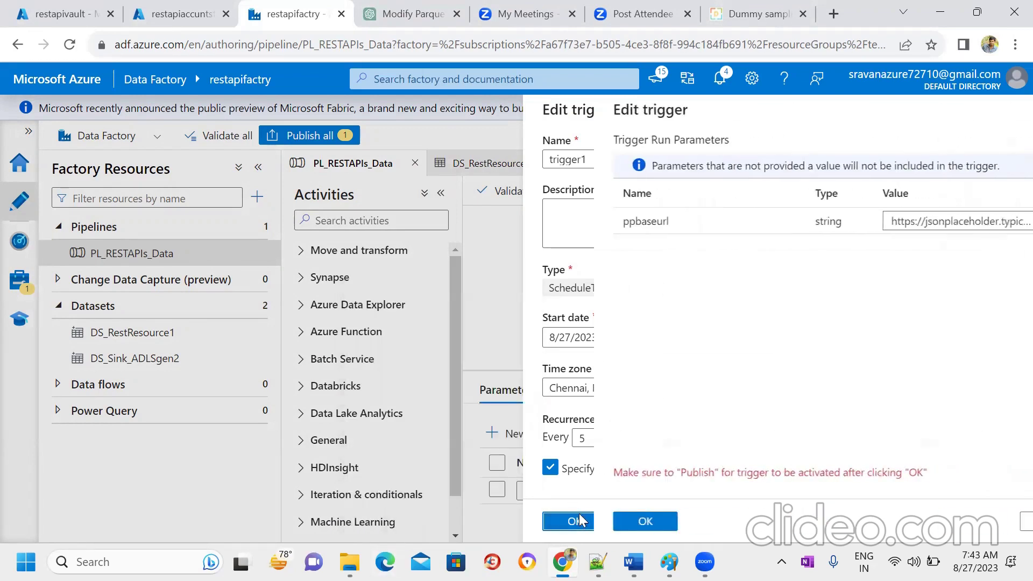
pyautogui.click(586, 521)
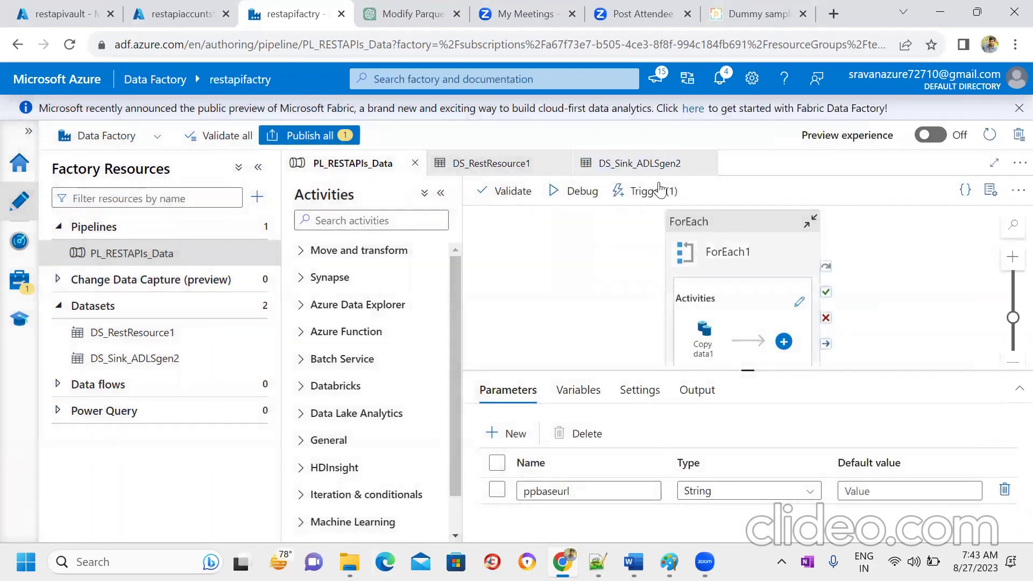
# Step: Try to publish all pending changes, and dismiss the error notice, the Fabric announcement and the validation output
pyautogui.click(308, 134)
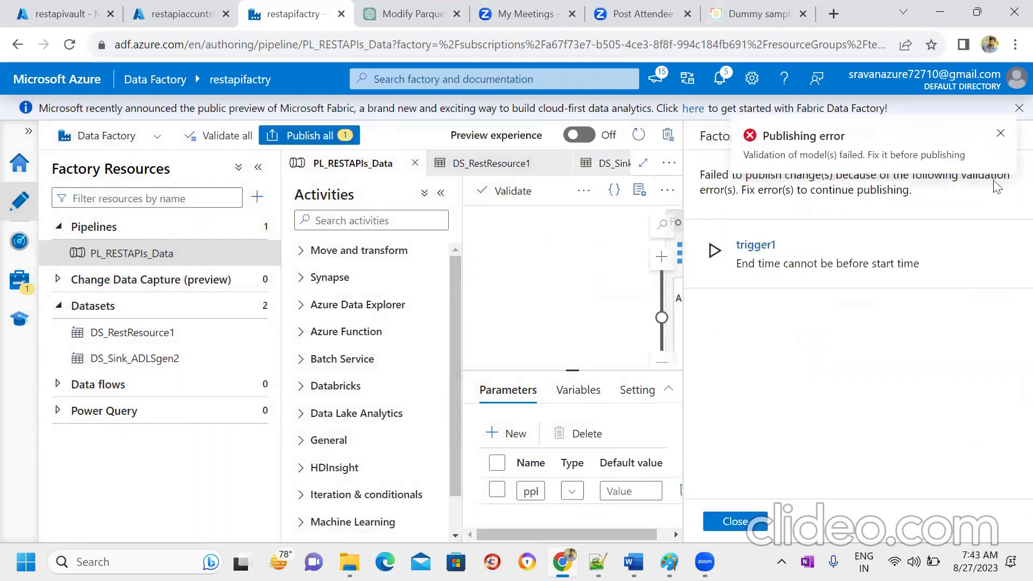
pyautogui.click(1000, 133)
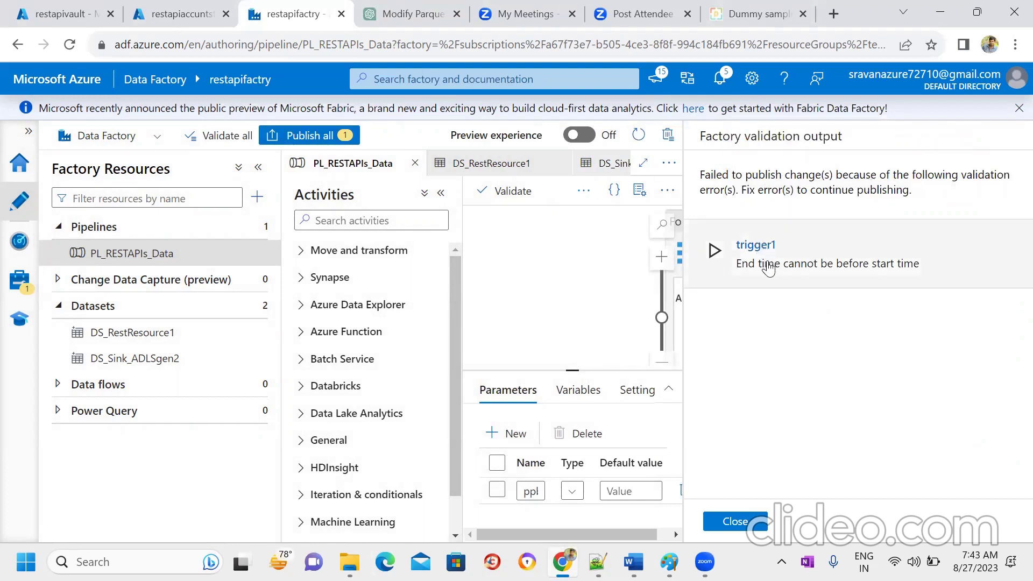
pyautogui.click(1017, 109)
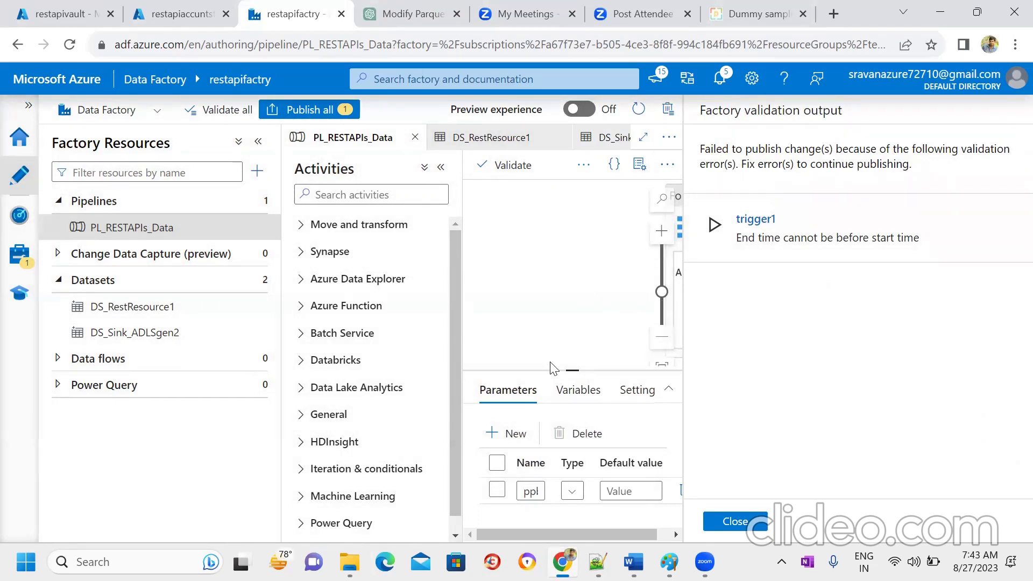
pyautogui.click(735, 520)
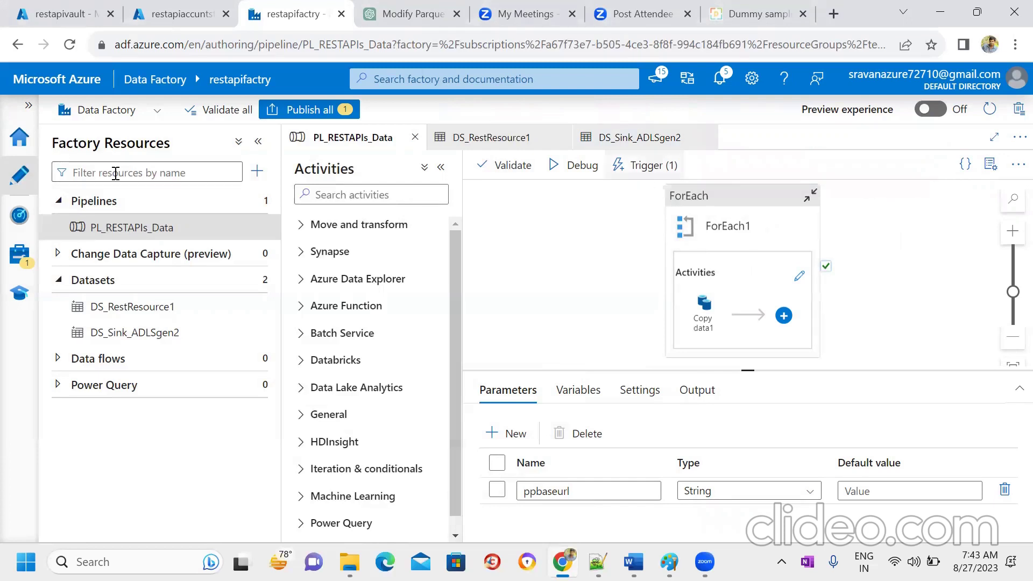
# Step: Reopen trigger1, set its end date to August 28, 2023, and accept the schedule settings
pyautogui.click(646, 165)
pyautogui.click(694, 217)
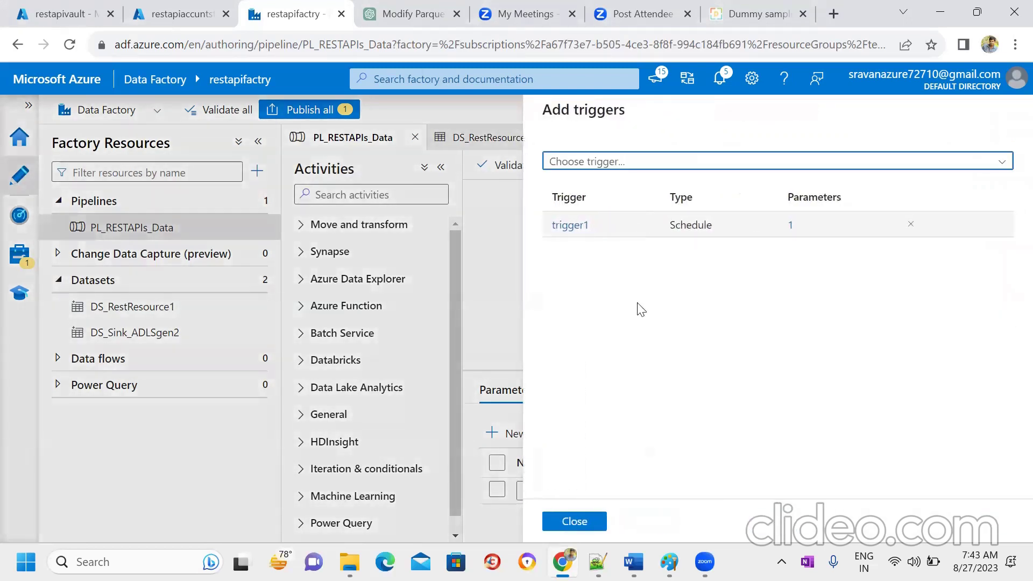
pyautogui.click(570, 233)
pyautogui.click(571, 234)
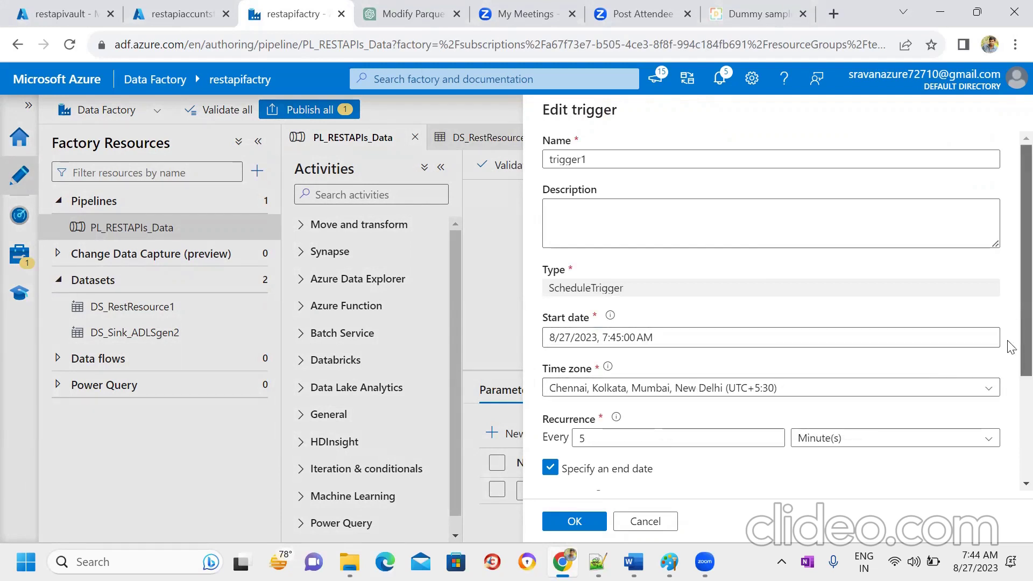
pyautogui.scroll(-3, 1010, 347)
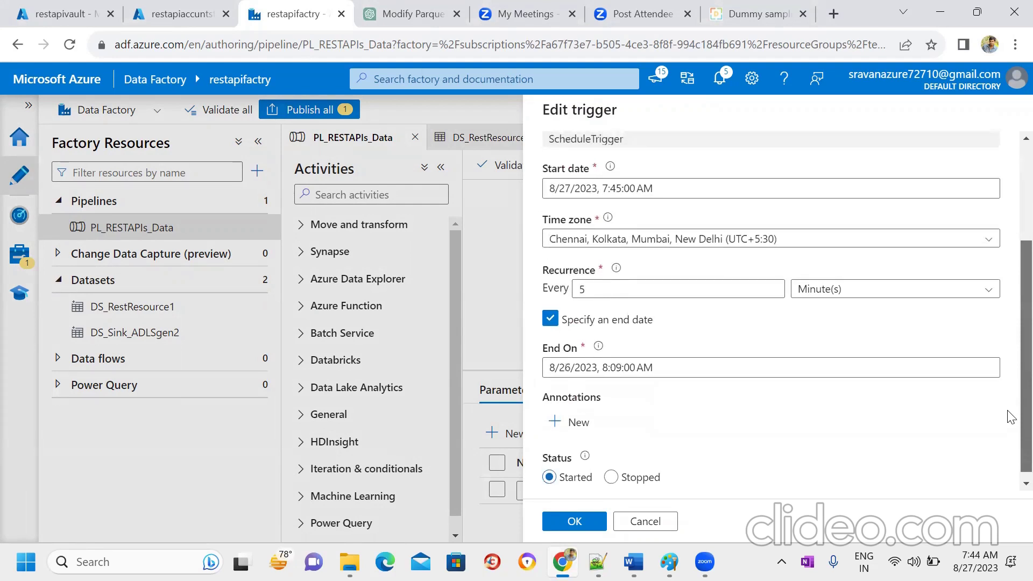
pyautogui.scroll(1, 1010, 385)
pyautogui.scroll(-1, 1011, 404)
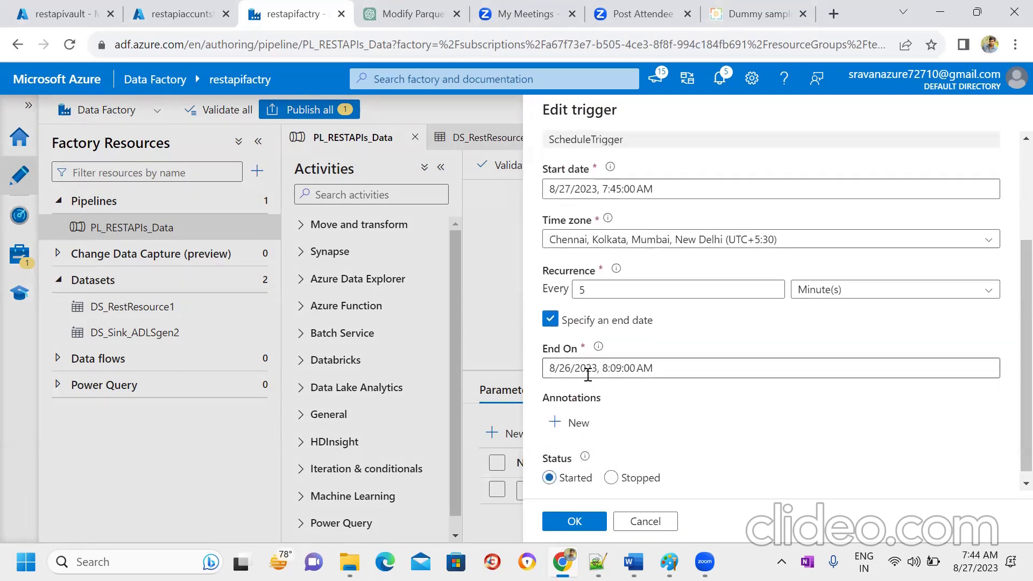
pyautogui.click(595, 370)
pyautogui.click(585, 240)
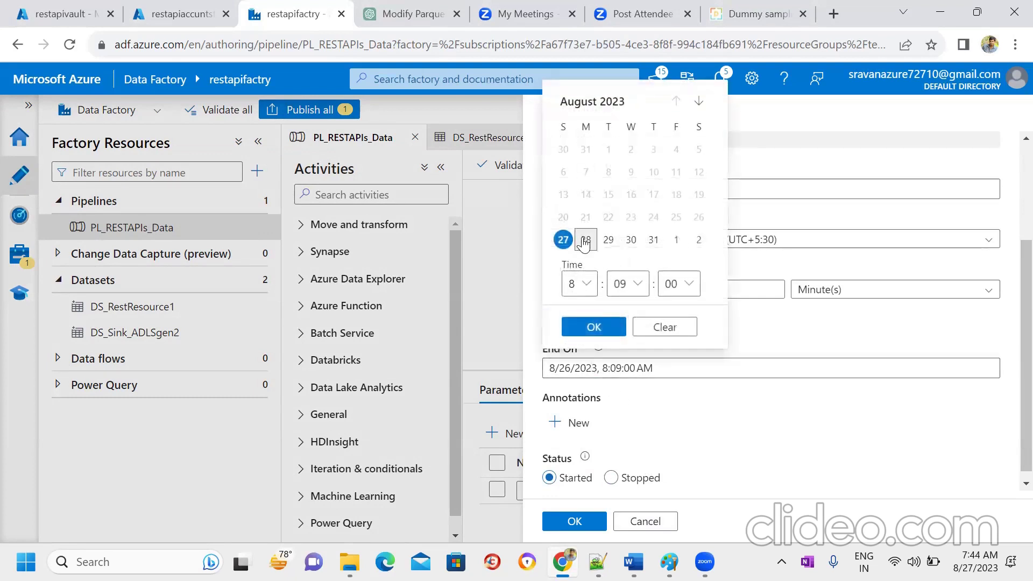
pyautogui.click(595, 327)
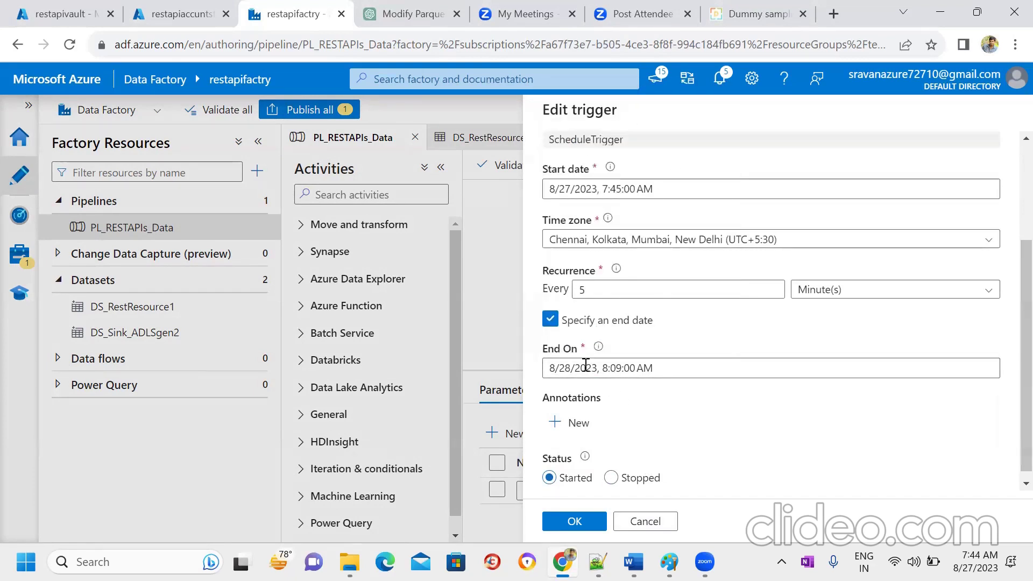
pyautogui.click(574, 521)
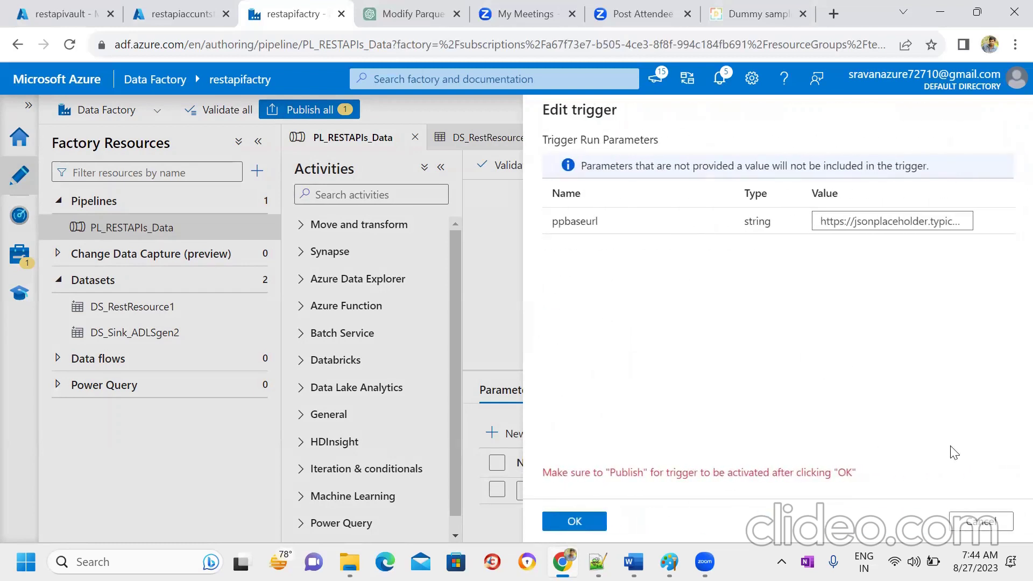
# Step: Return to trigger1's schedule settings and set its start time to 7:47:00 on August 27, 2023
pyautogui.click(966, 521)
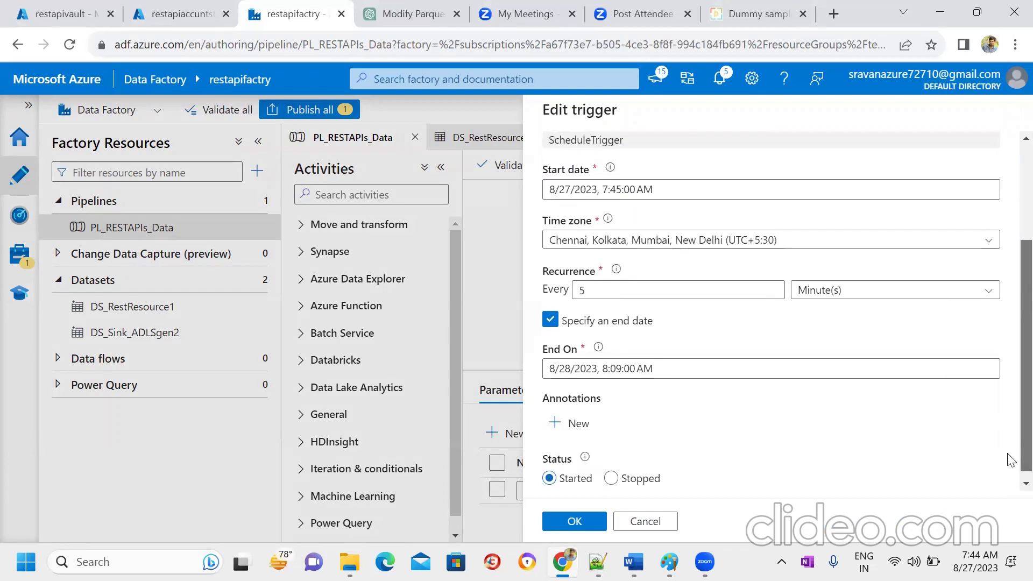
pyautogui.scroll(1, 1008, 456)
pyautogui.click(642, 247)
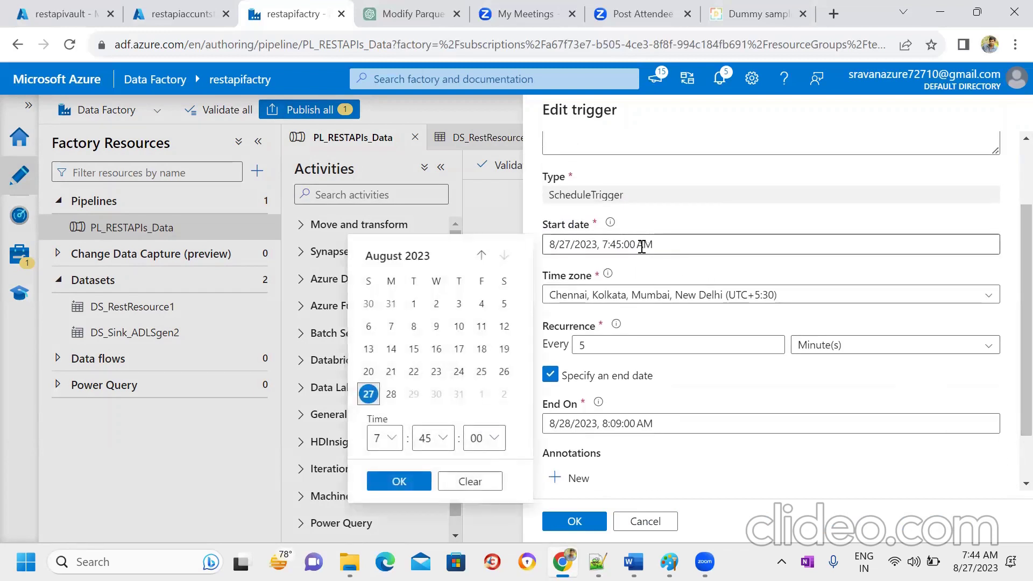
pyautogui.click(444, 451)
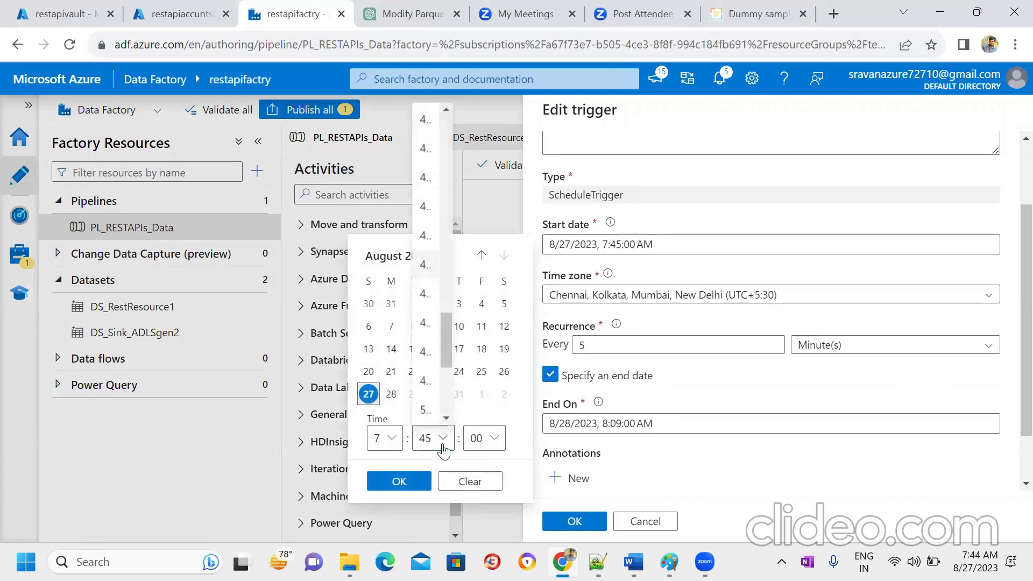
pyautogui.click(429, 325)
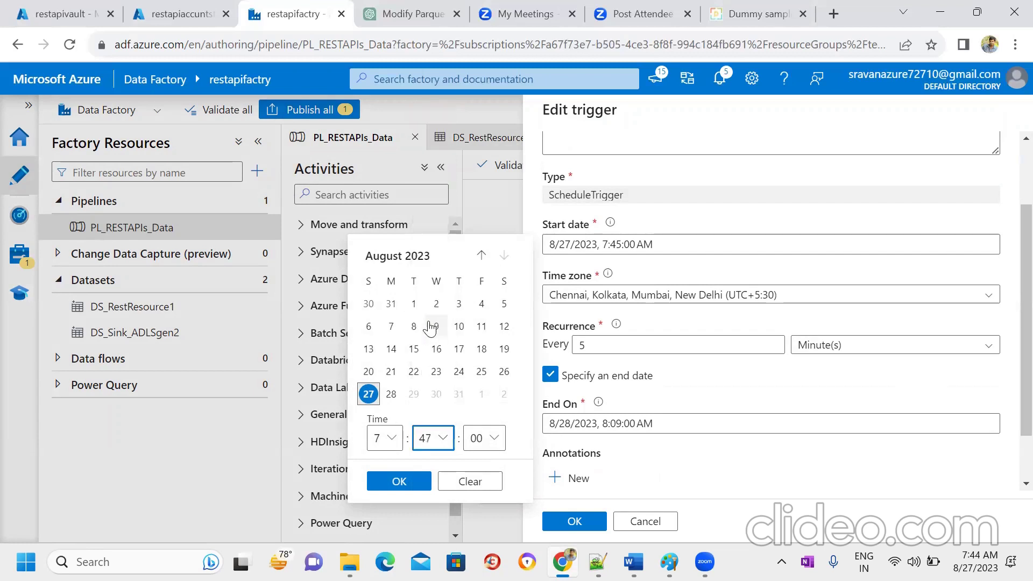
pyautogui.click(427, 481)
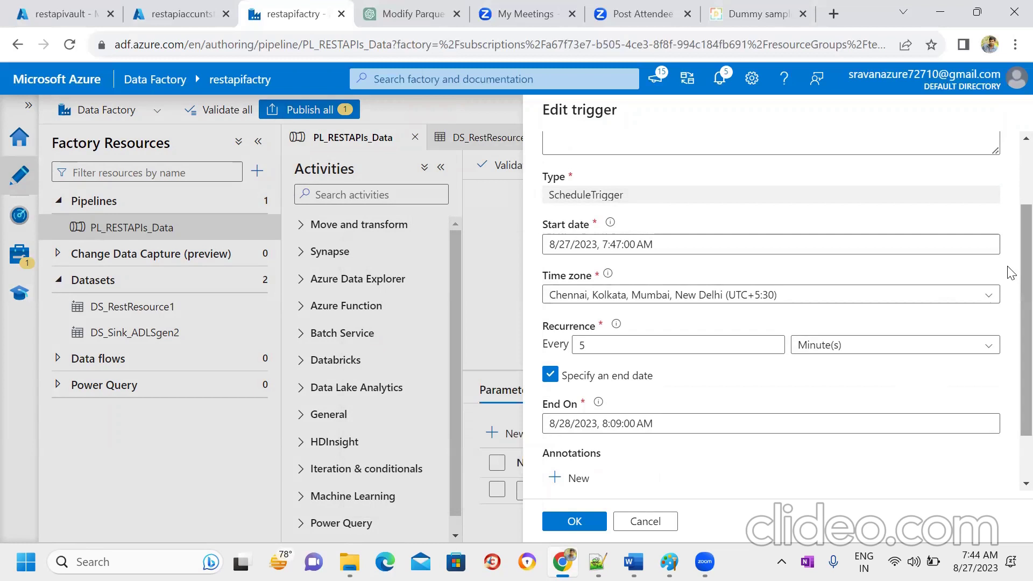
pyautogui.scroll(-2, 1011, 273)
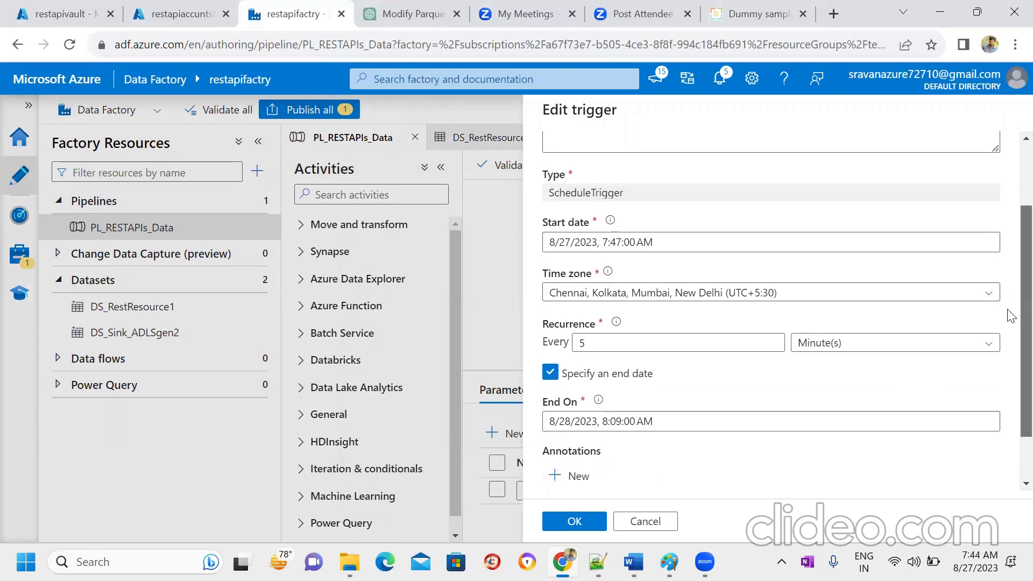
# Step: Accept trigger1's schedule settings and run parameters, and publish the pending trigger change to the live environment
pyautogui.click(579, 522)
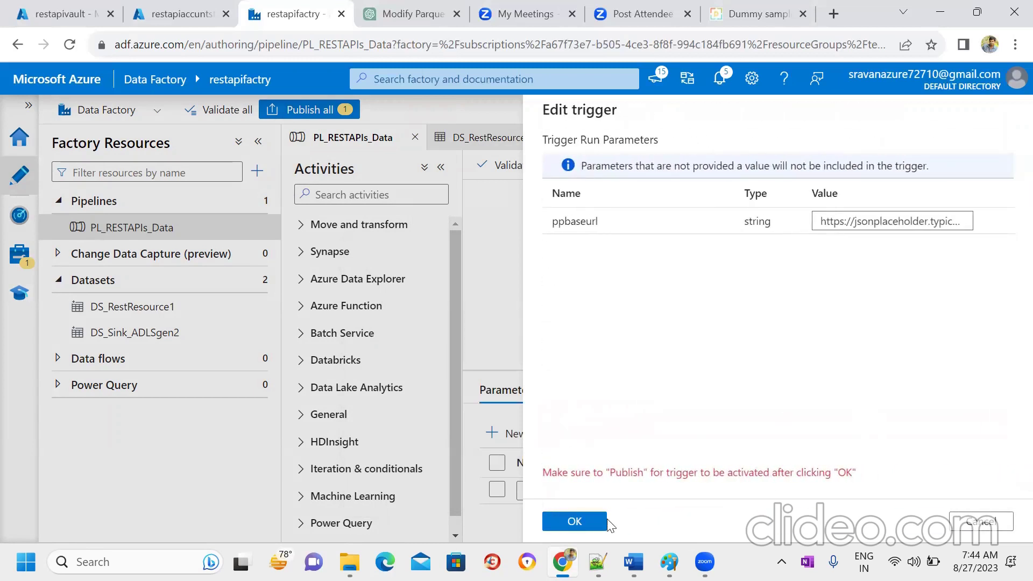
pyautogui.click(600, 526)
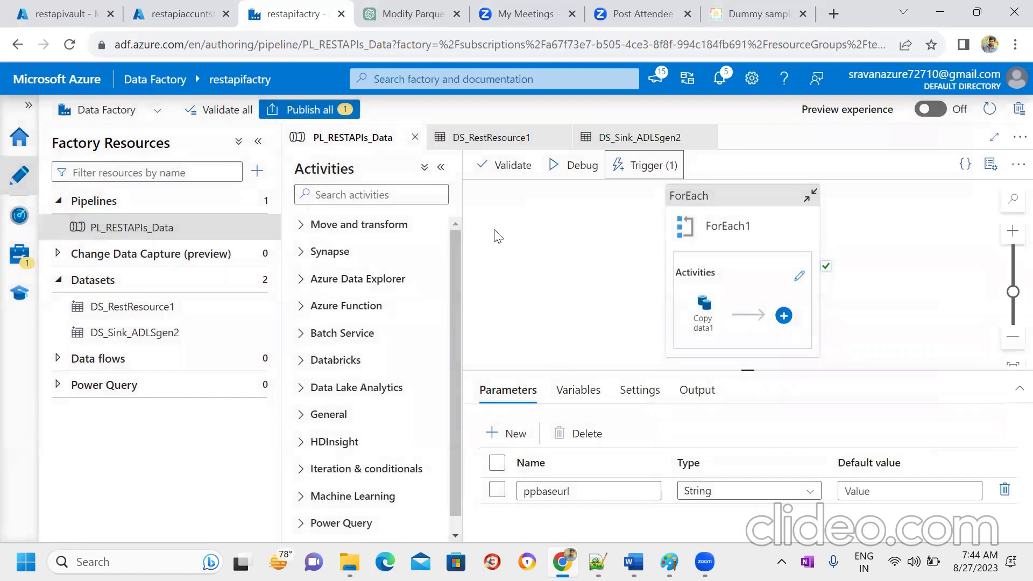
pyautogui.click(309, 109)
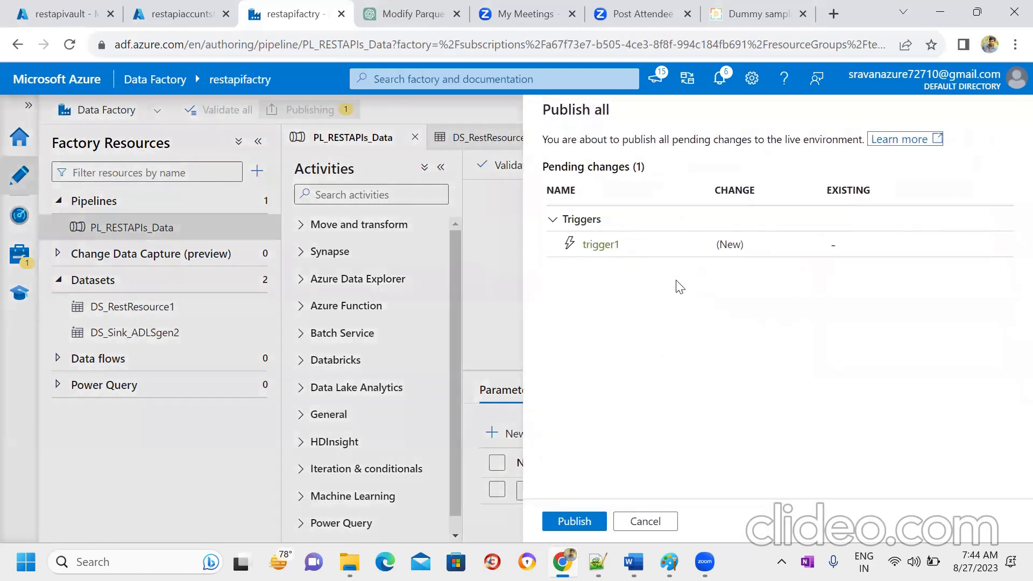
pyautogui.click(586, 526)
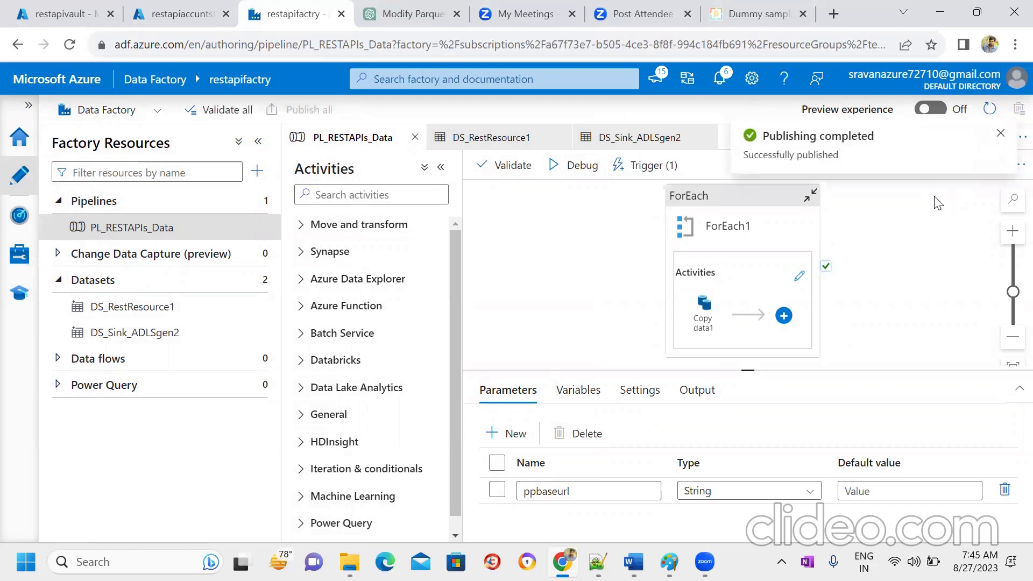
# Step: Reopen trigger1 of the pipeline to review its published schedule, end date and status, and close it without changes
pyautogui.click(645, 165)
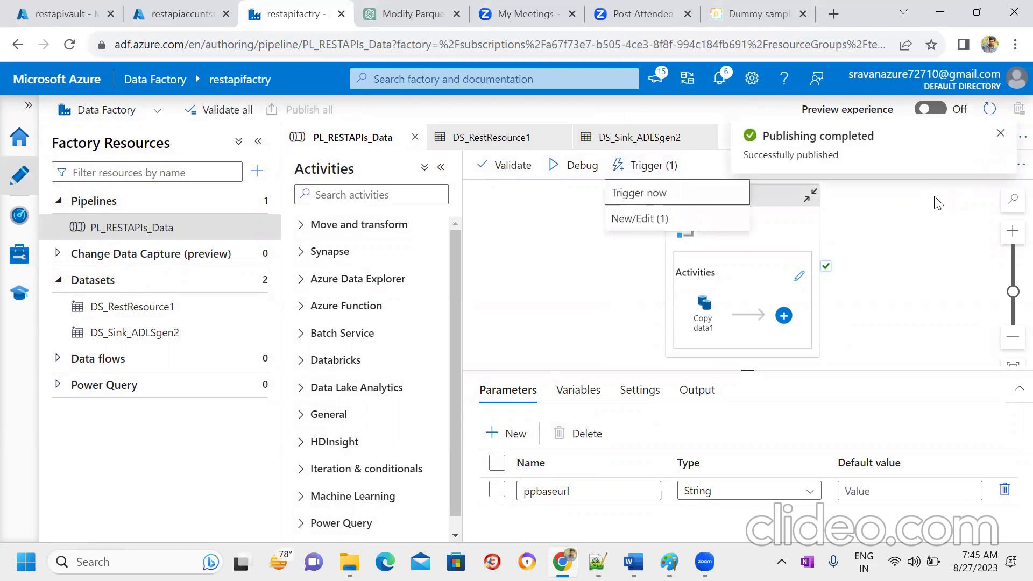
pyautogui.click(626, 233)
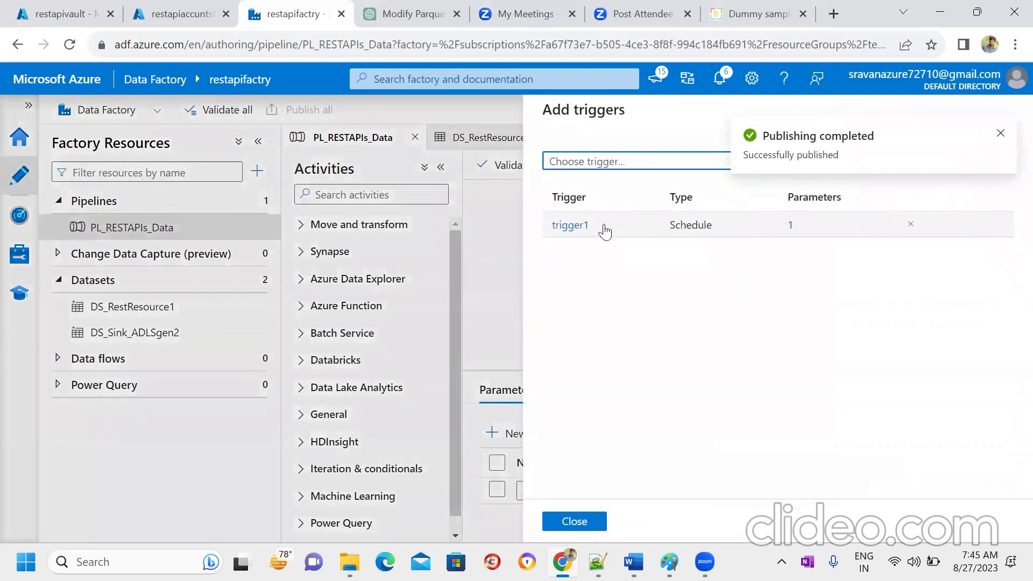
pyautogui.click(587, 227)
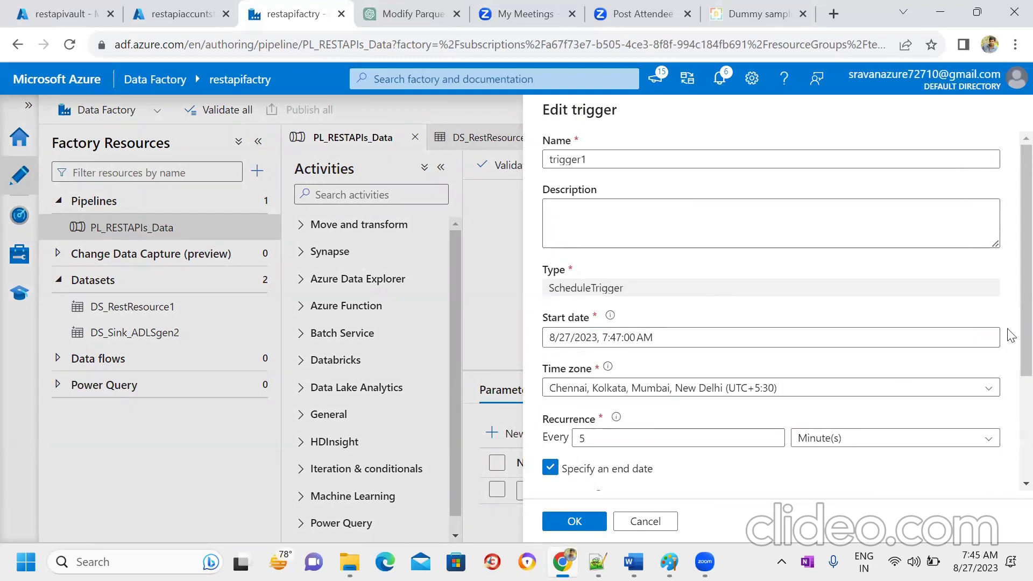
pyautogui.scroll(-3, 1010, 307)
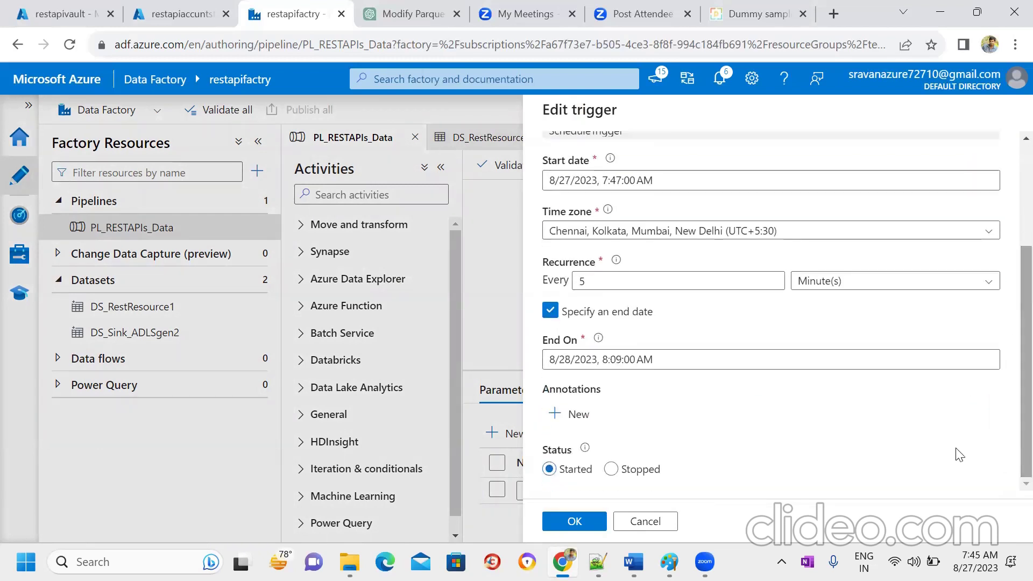
pyautogui.click(669, 518)
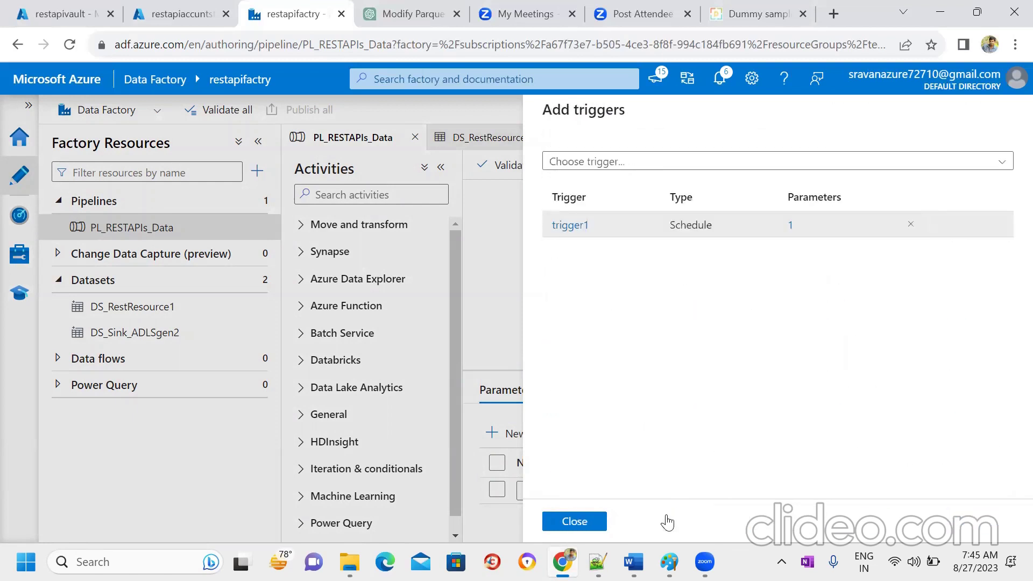
pyautogui.click(570, 527)
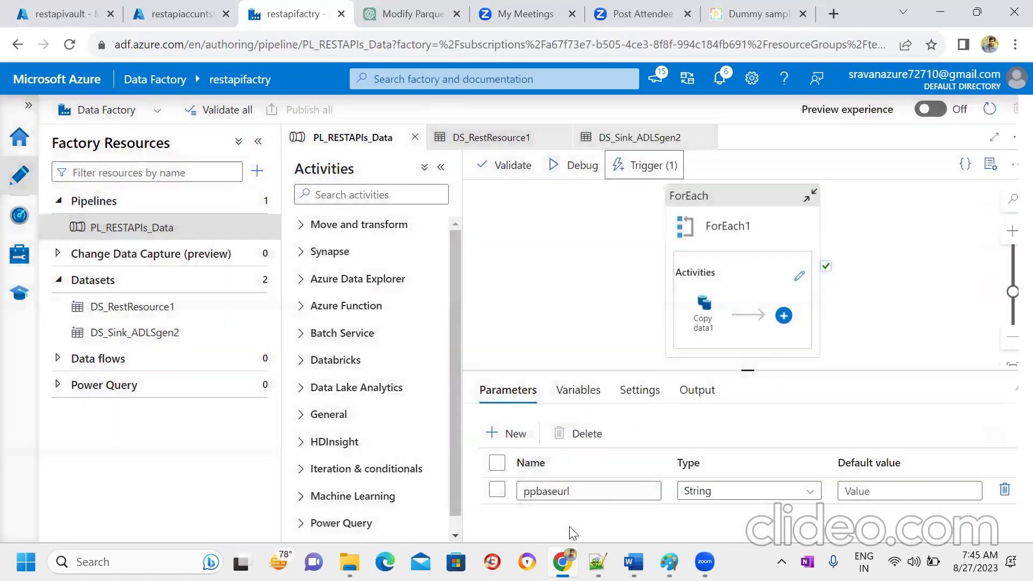
# Step: Check the factory's monitoring view for triggered pipeline runs and refresh the list
pyautogui.click(694, 285)
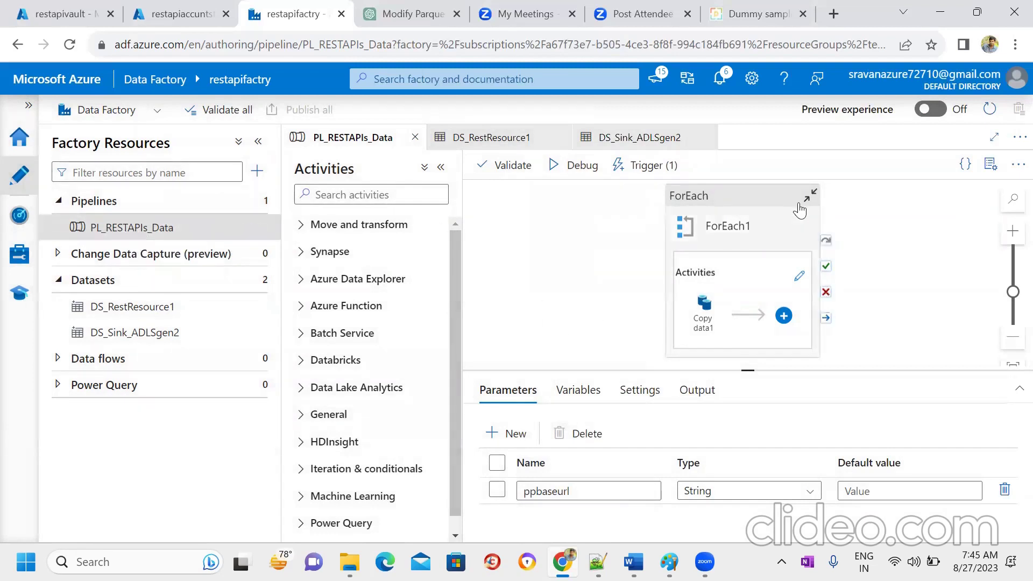
pyautogui.click(764, 231)
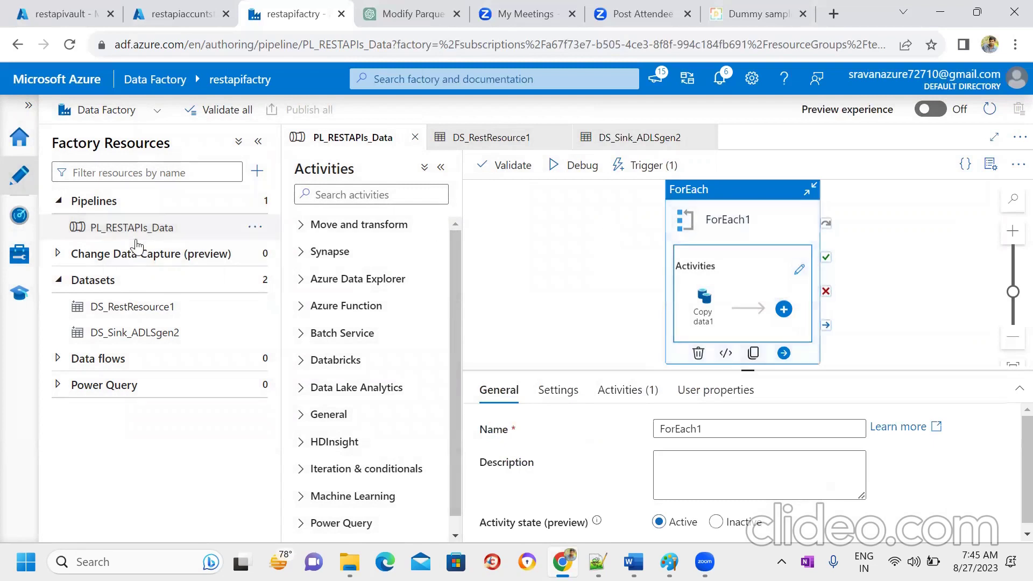
pyautogui.click(14, 258)
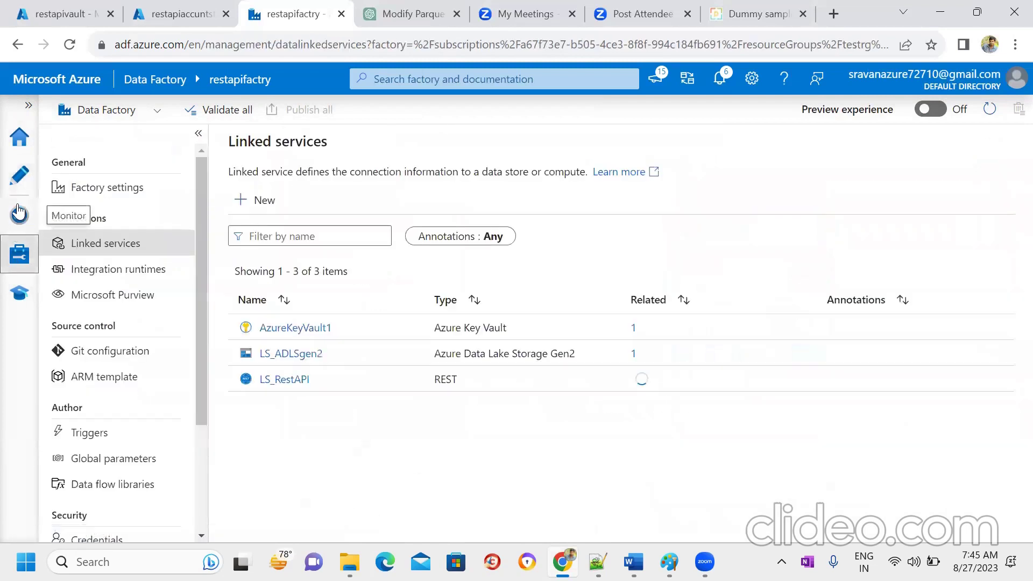
pyautogui.click(20, 215)
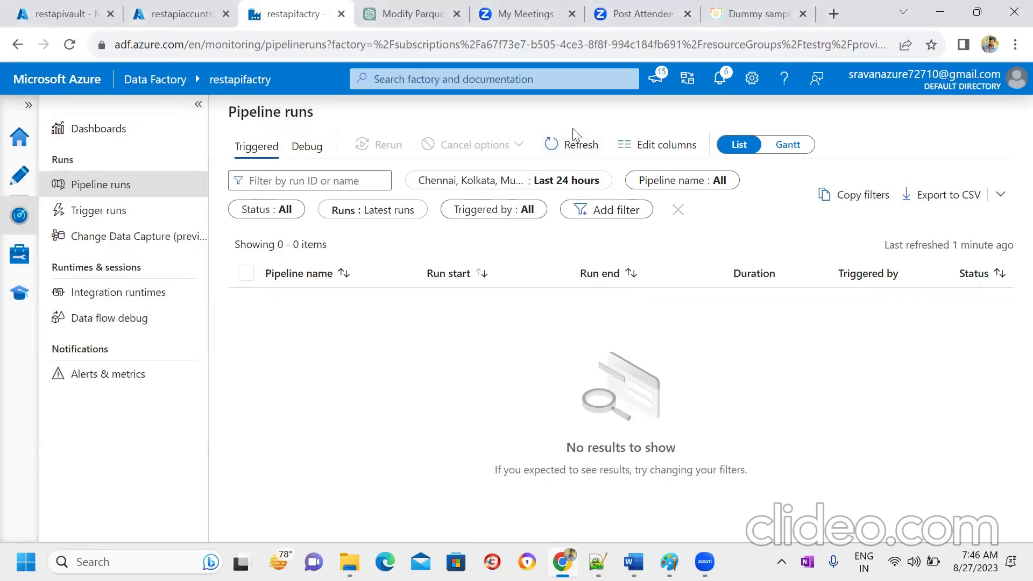
pyautogui.click(573, 144)
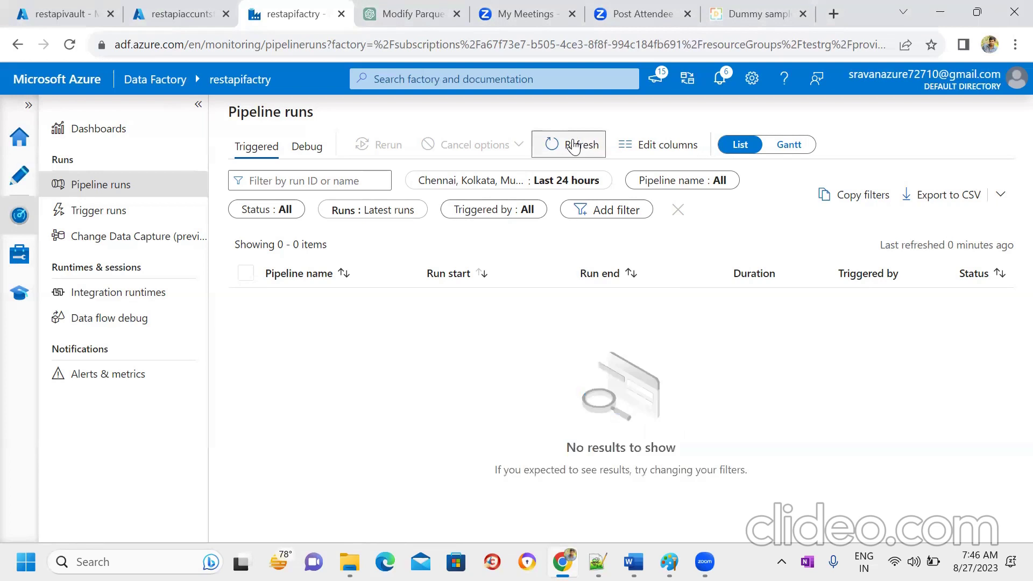
# Step: Switch to the restapiaccuntstrge storage account in the Azure portal and check its refreshed list of containers
pyautogui.click(157, 16)
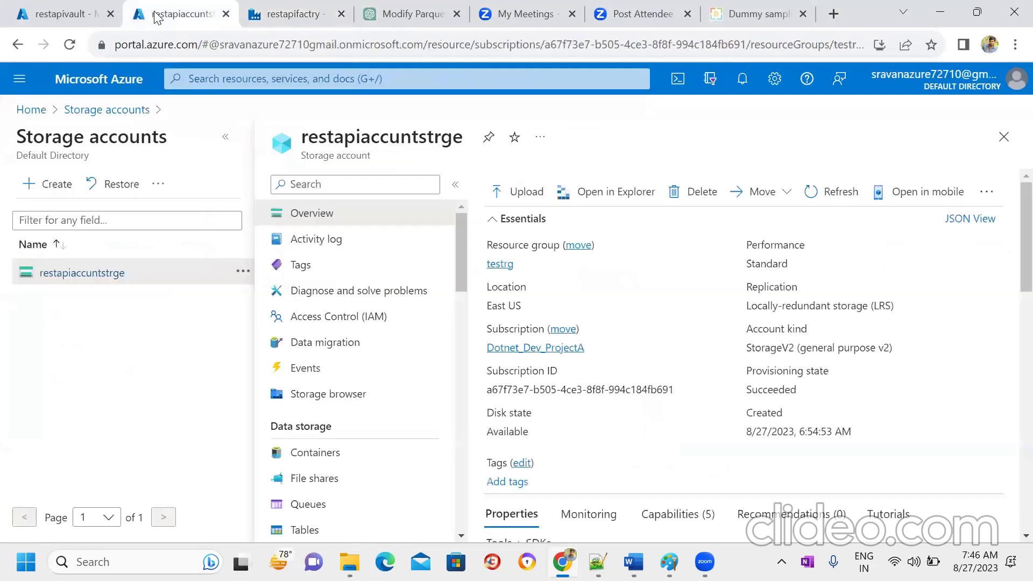
pyautogui.click(316, 453)
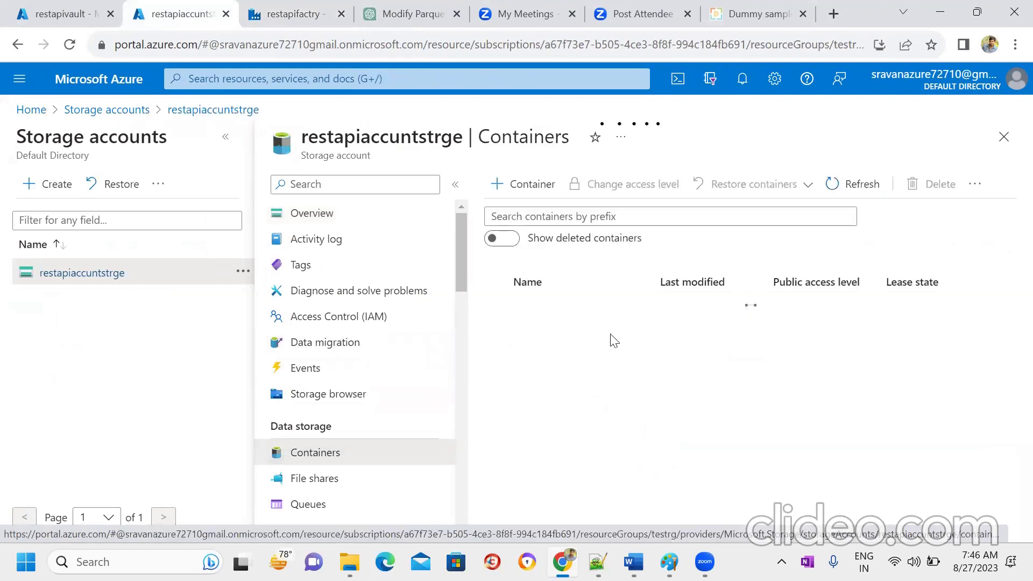
pyautogui.click(848, 192)
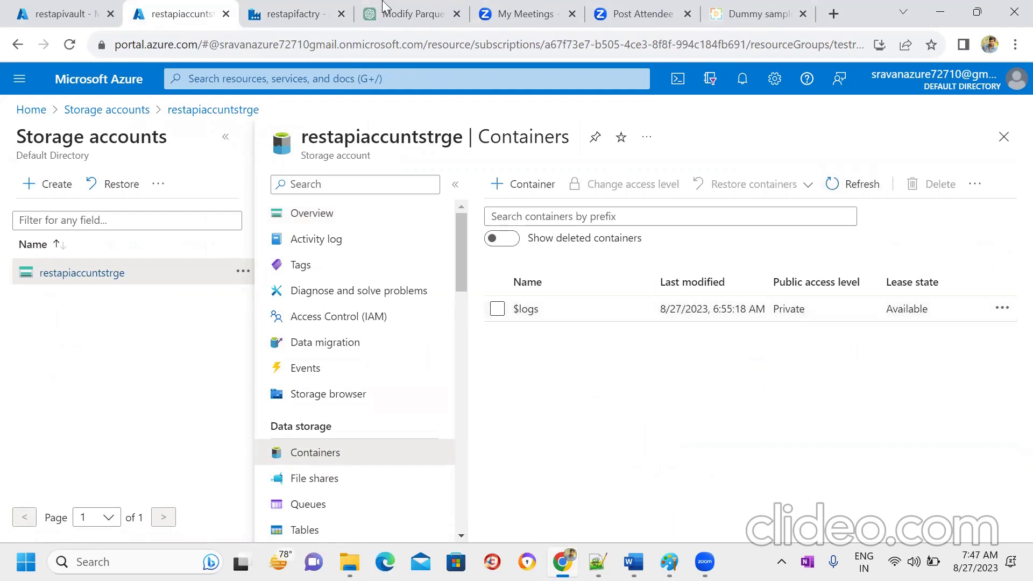
# Step: Return to the restapifactry pipeline runs and refresh the list to follow the run started by trigger1
pyautogui.click(322, 7)
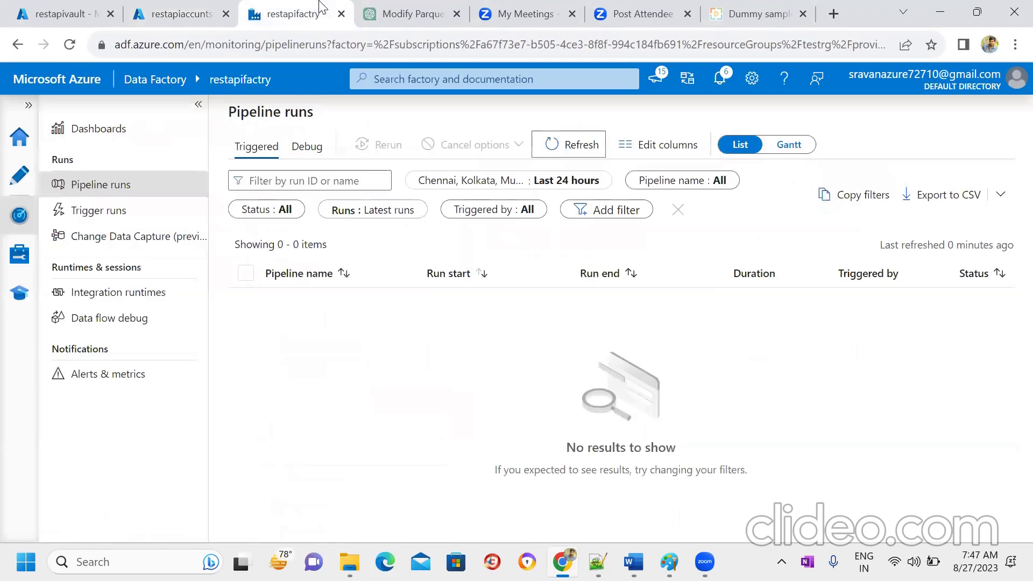
pyautogui.click(560, 153)
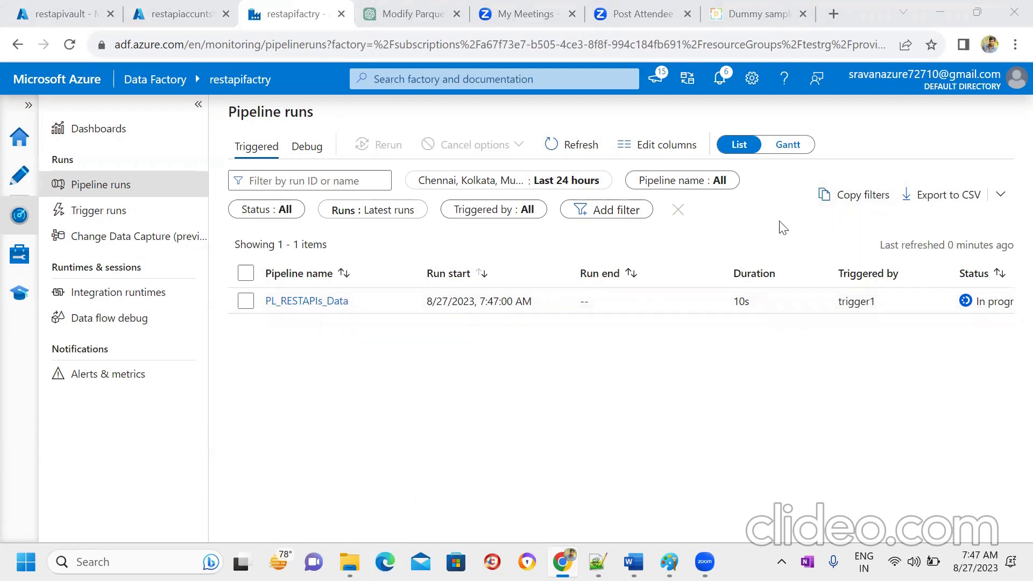
pyautogui.click(570, 145)
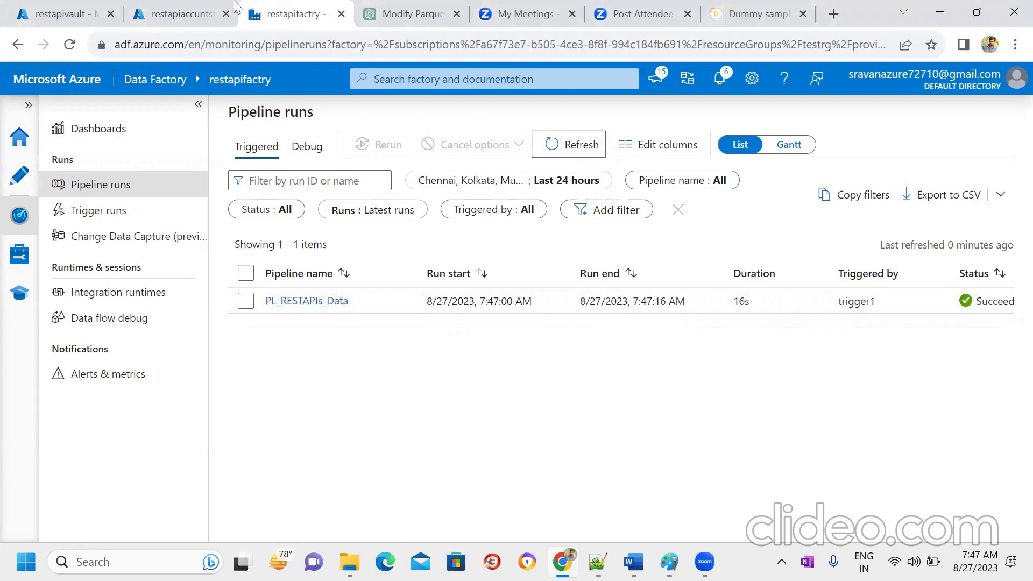
# Step: Refresh the containers of restapiaccuntstrge and examine the JSON content of the data file in folder 1 of the jsonoutput container
pyautogui.click(205, 12)
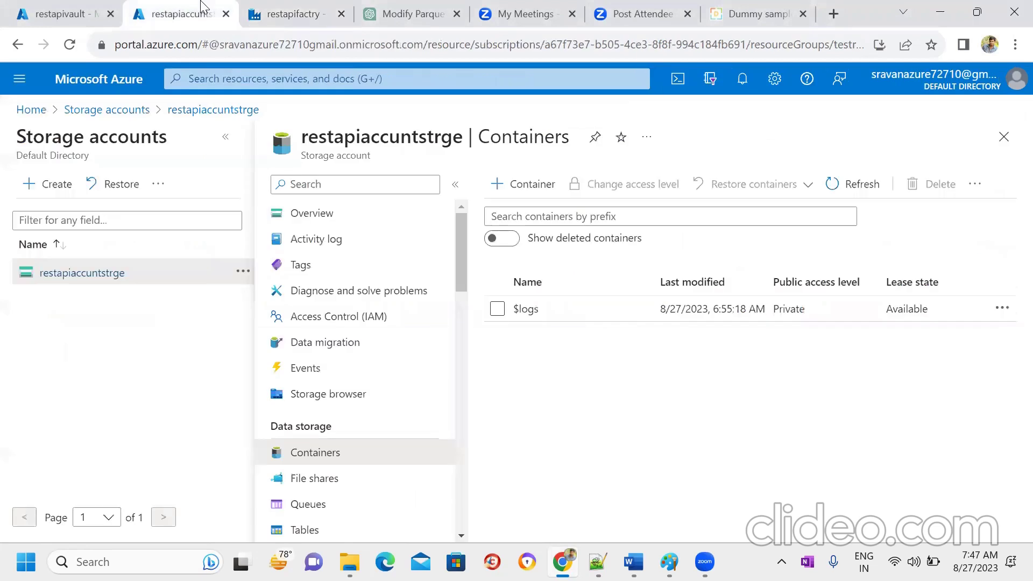
pyautogui.click(831, 195)
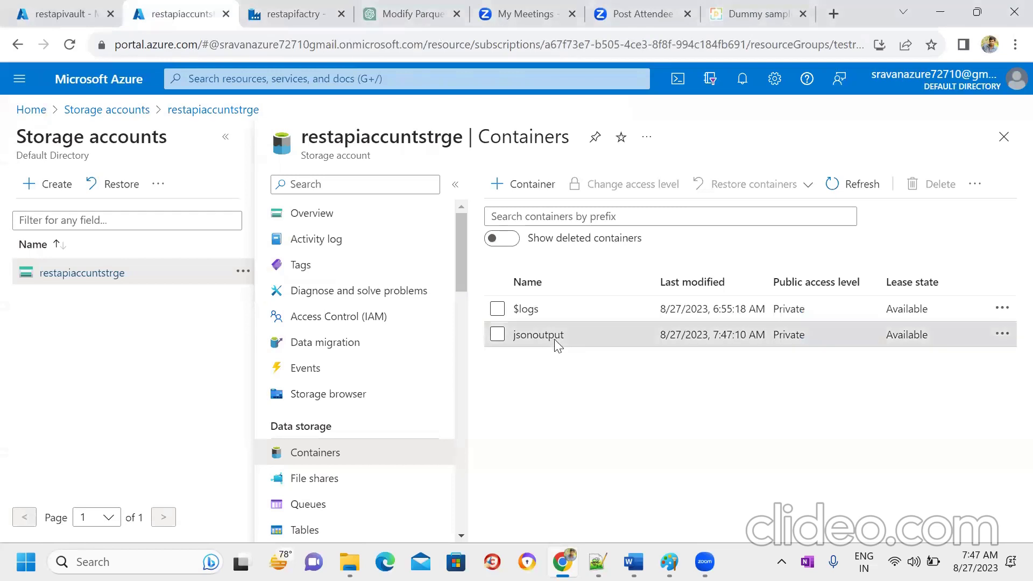
pyautogui.click(553, 336)
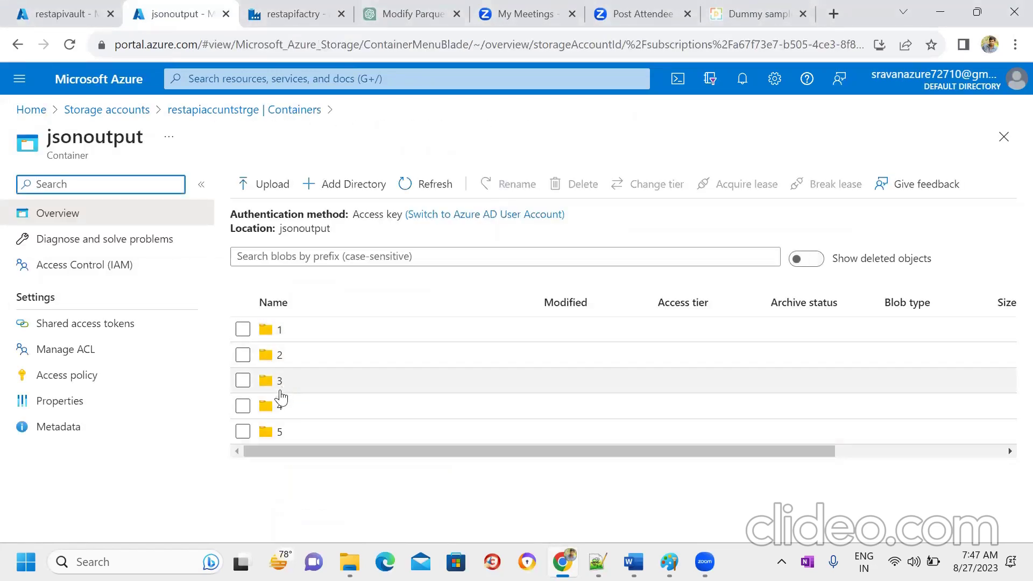
pyautogui.click(277, 336)
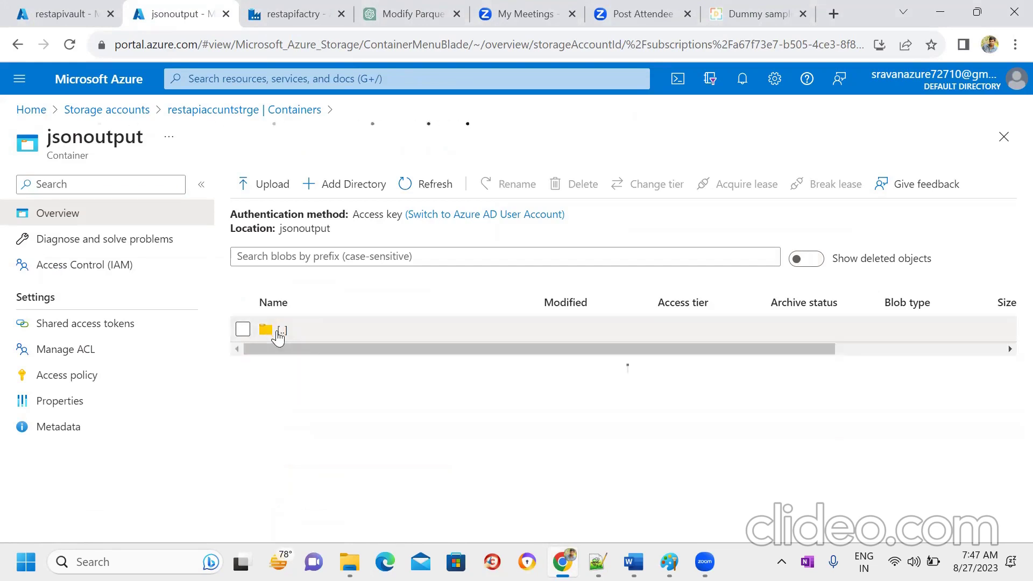
pyautogui.click(309, 358)
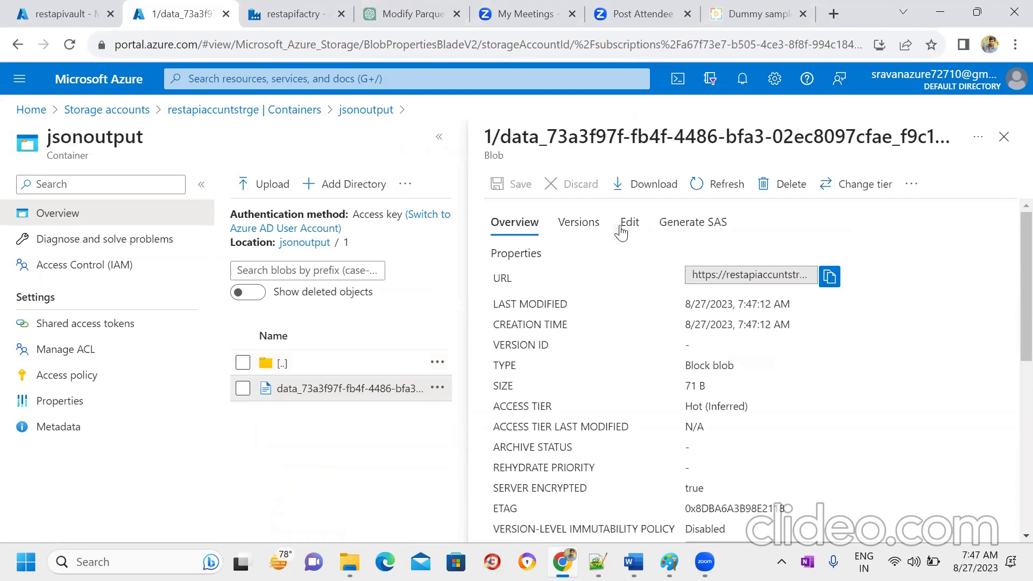
pyautogui.click(626, 223)
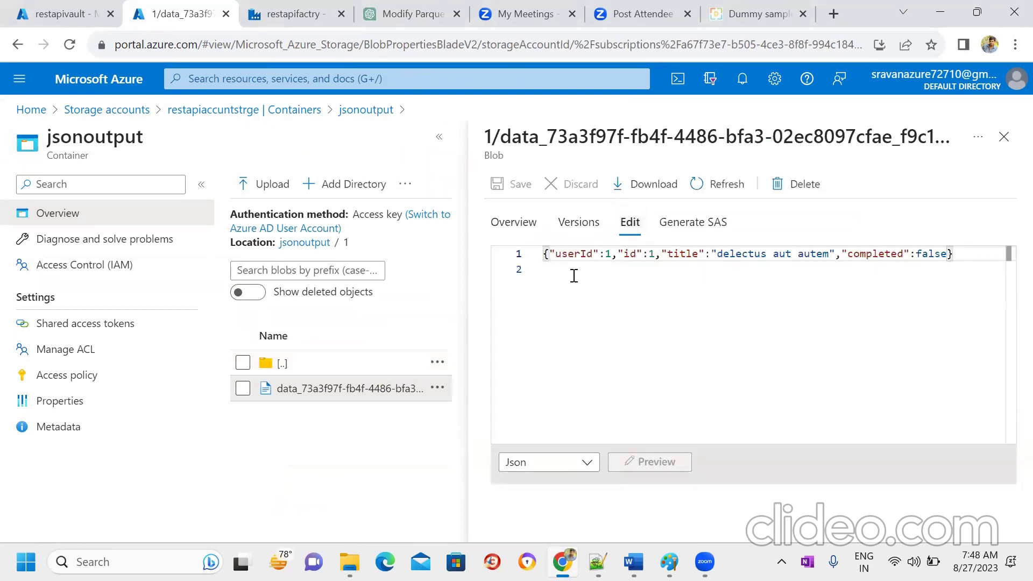
pyautogui.click(720, 293)
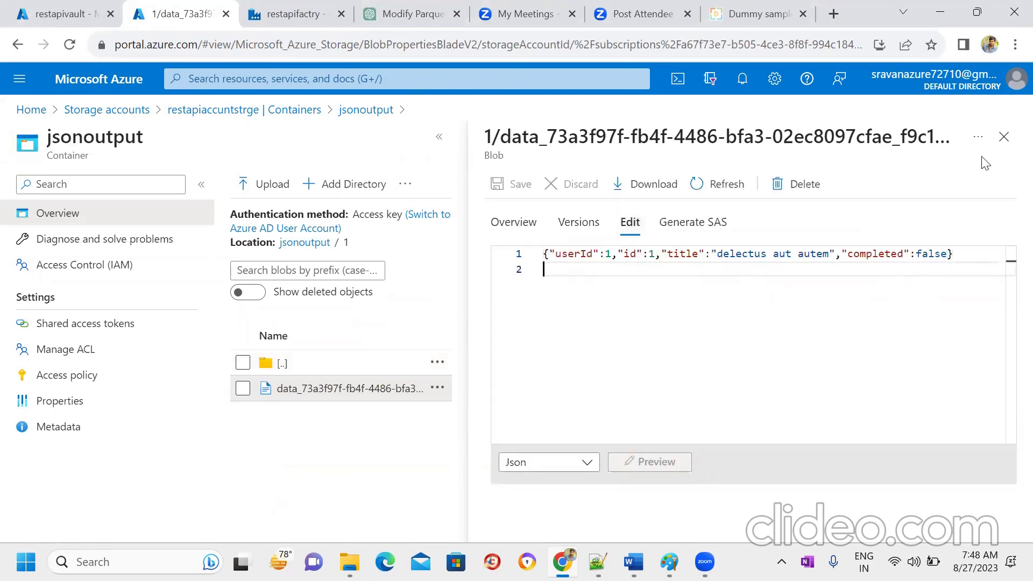